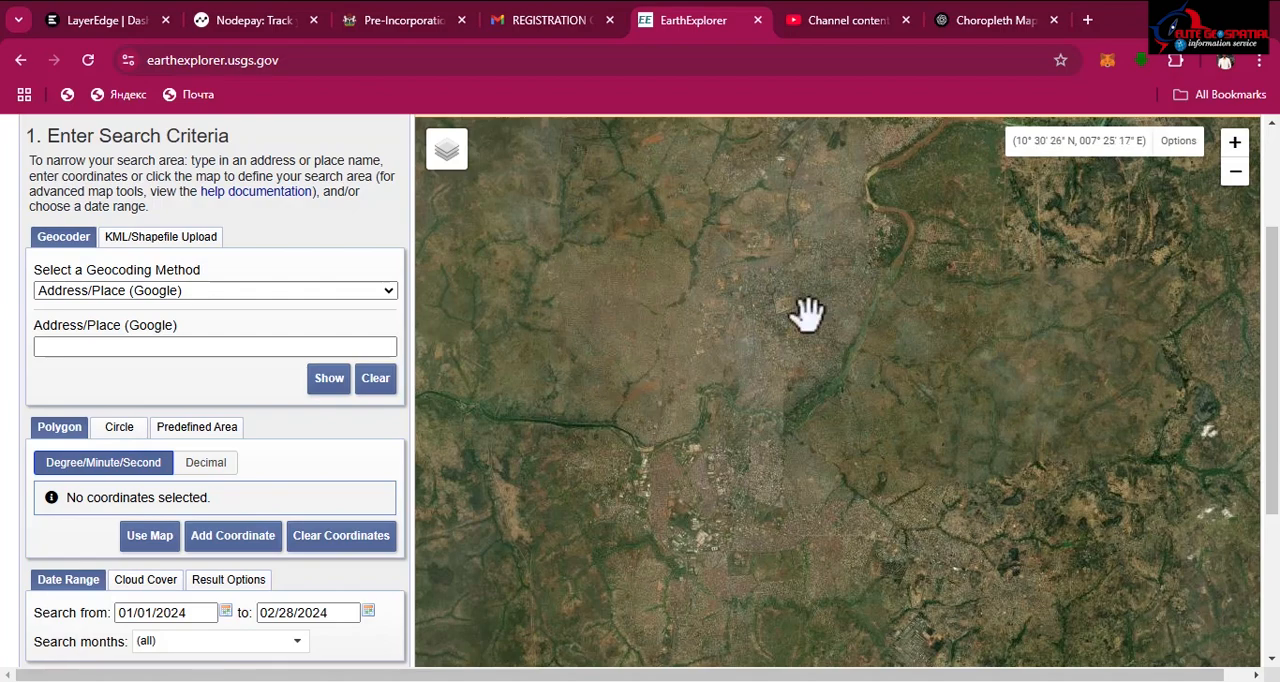
# Step: Look up the place "kaduna" using the Address/Place (Google) geocoding method
pyautogui.scroll(-1, 672, 346)
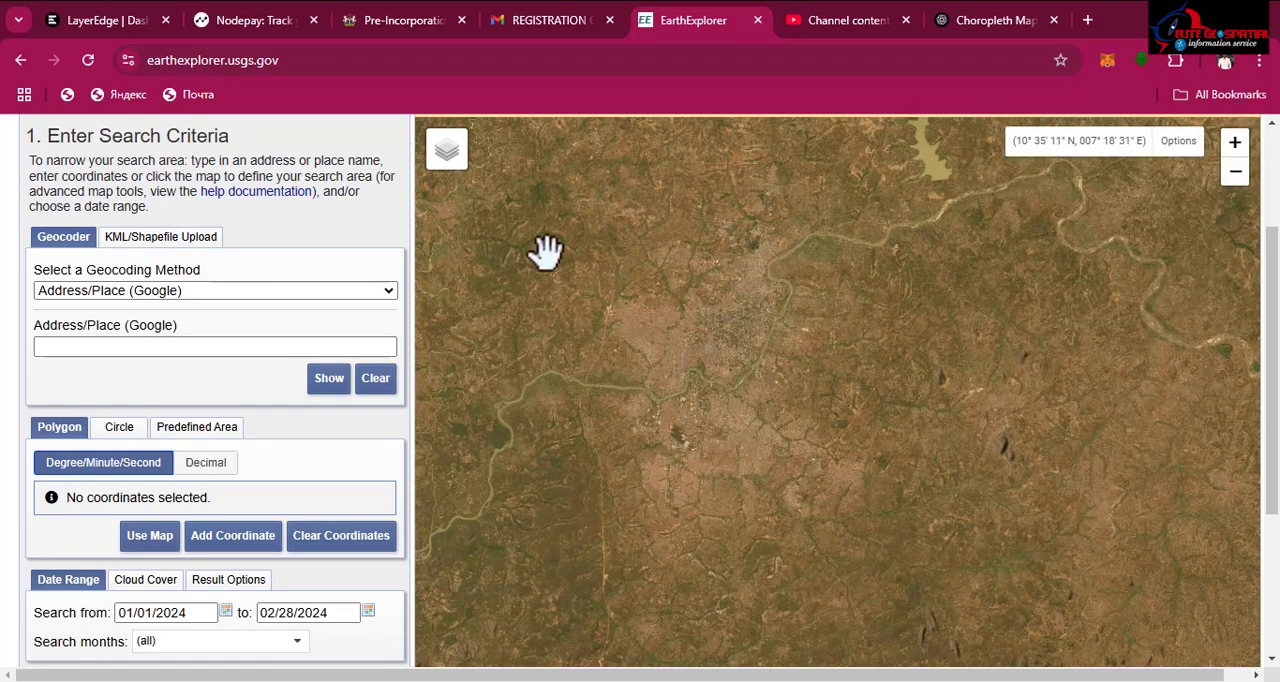
pyautogui.scroll(2, 1272, 265)
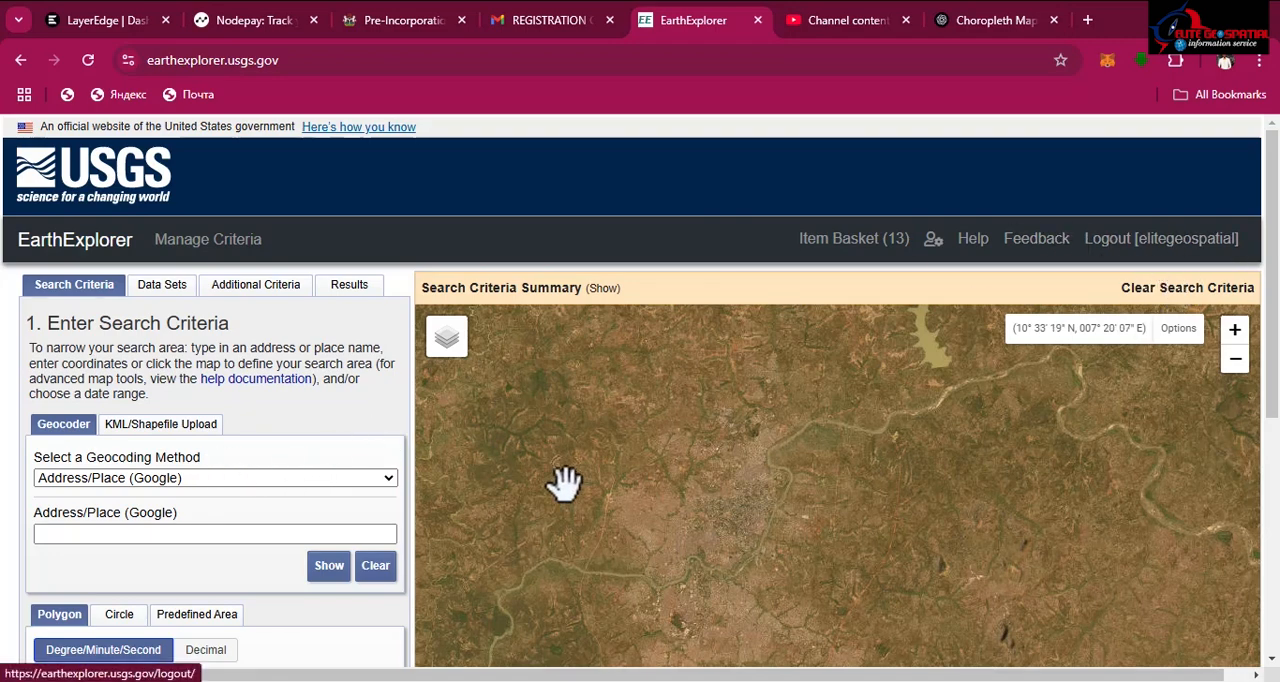
pyautogui.click(210, 479)
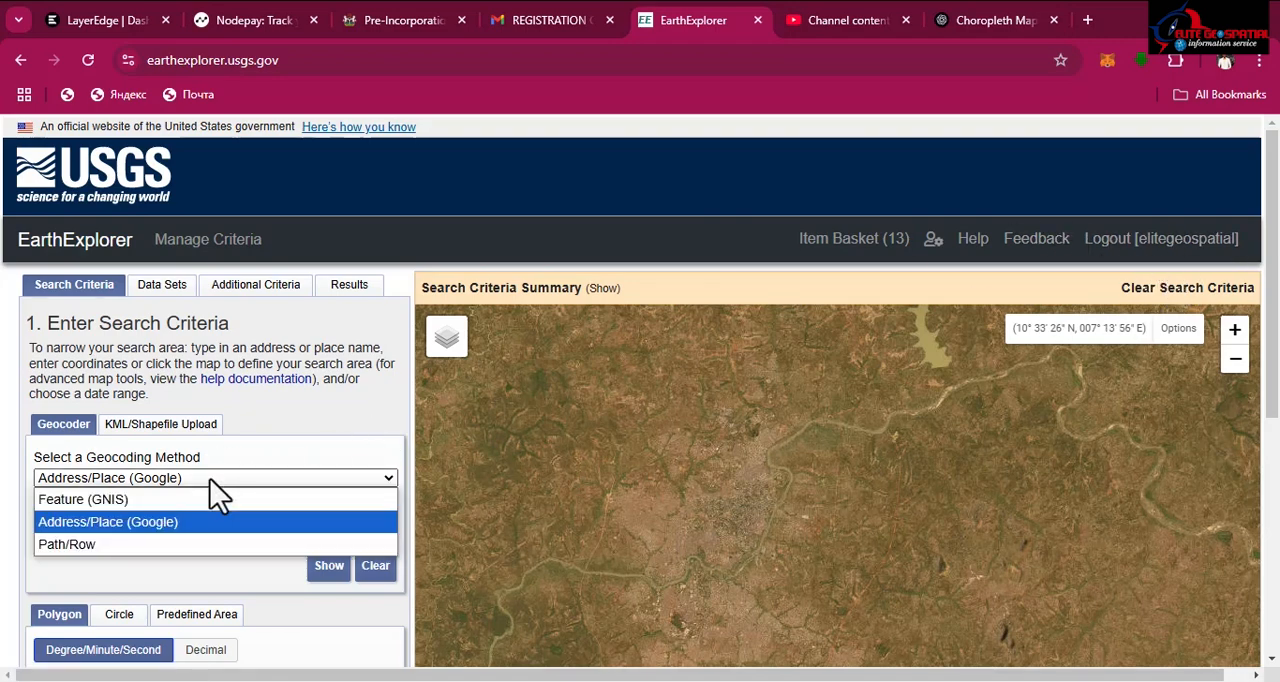
pyautogui.click(90, 530)
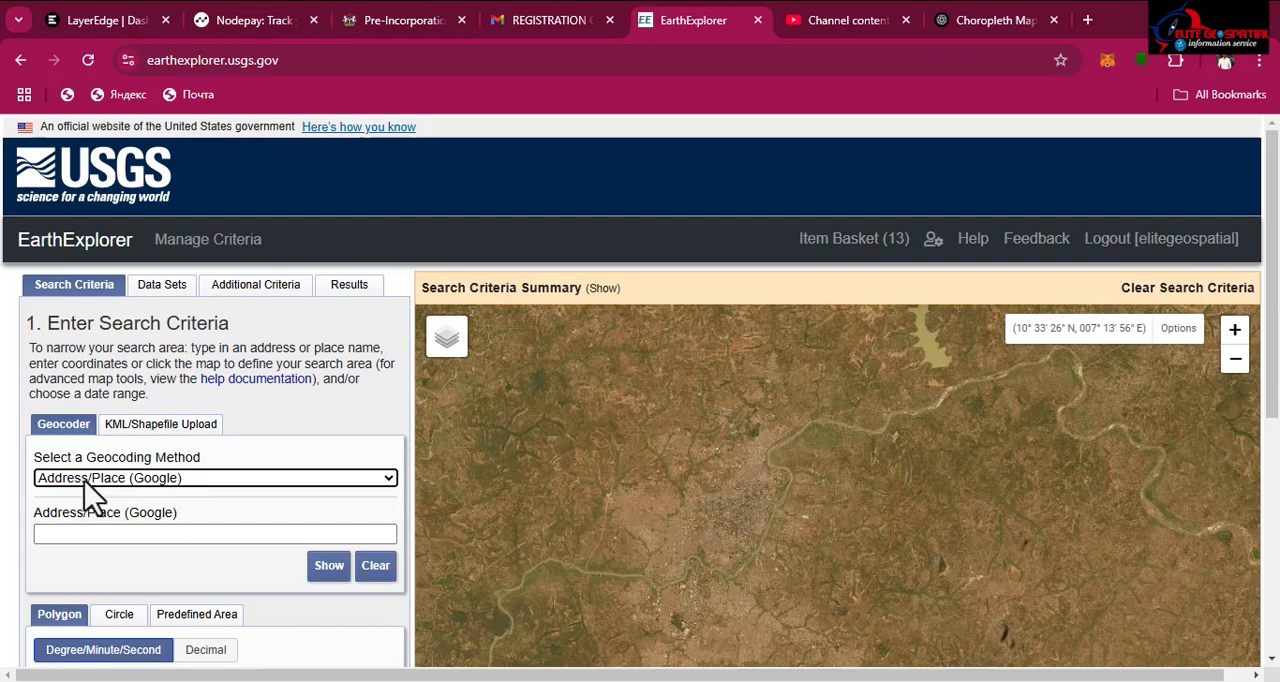
pyautogui.click(126, 533)
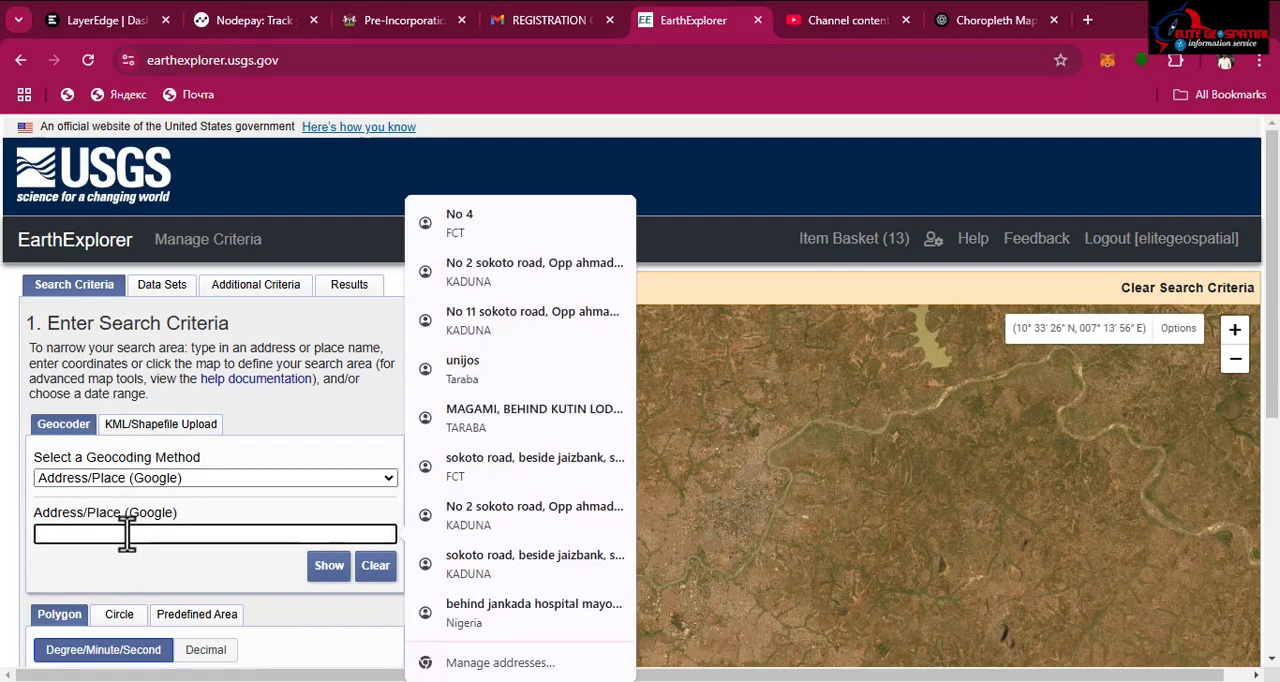
pyautogui.write('k')
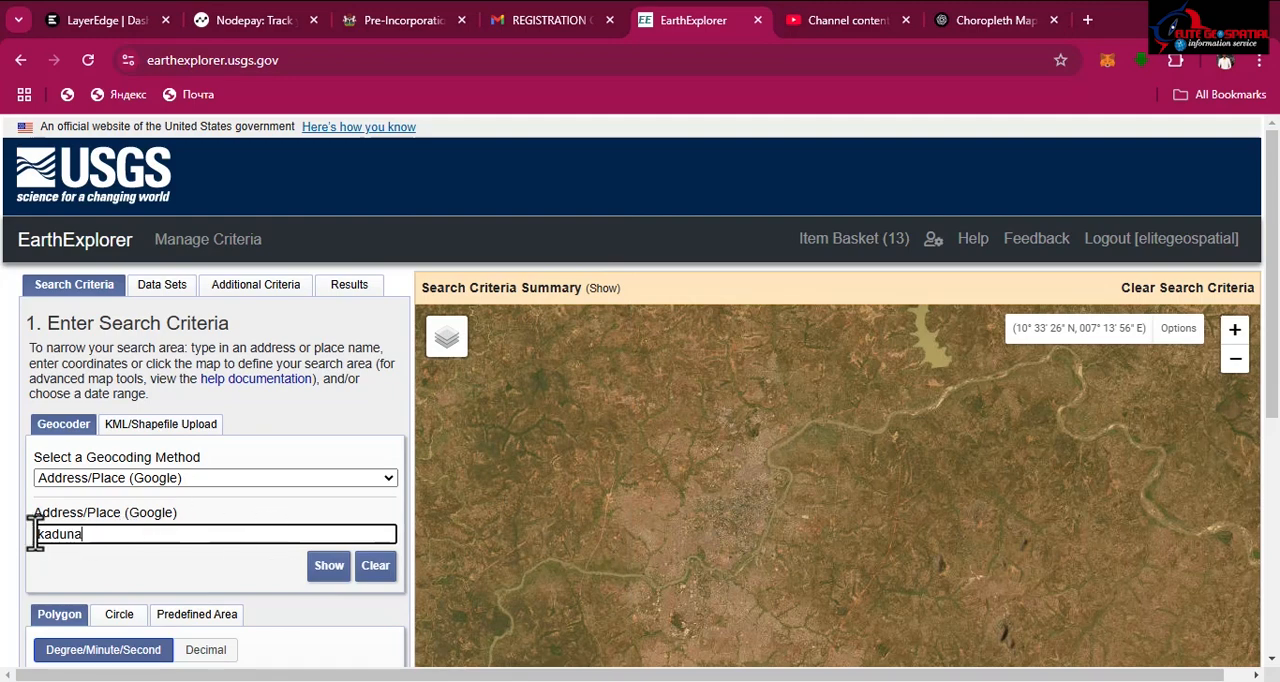
pyautogui.write('aduna')
pyautogui.click(327, 567)
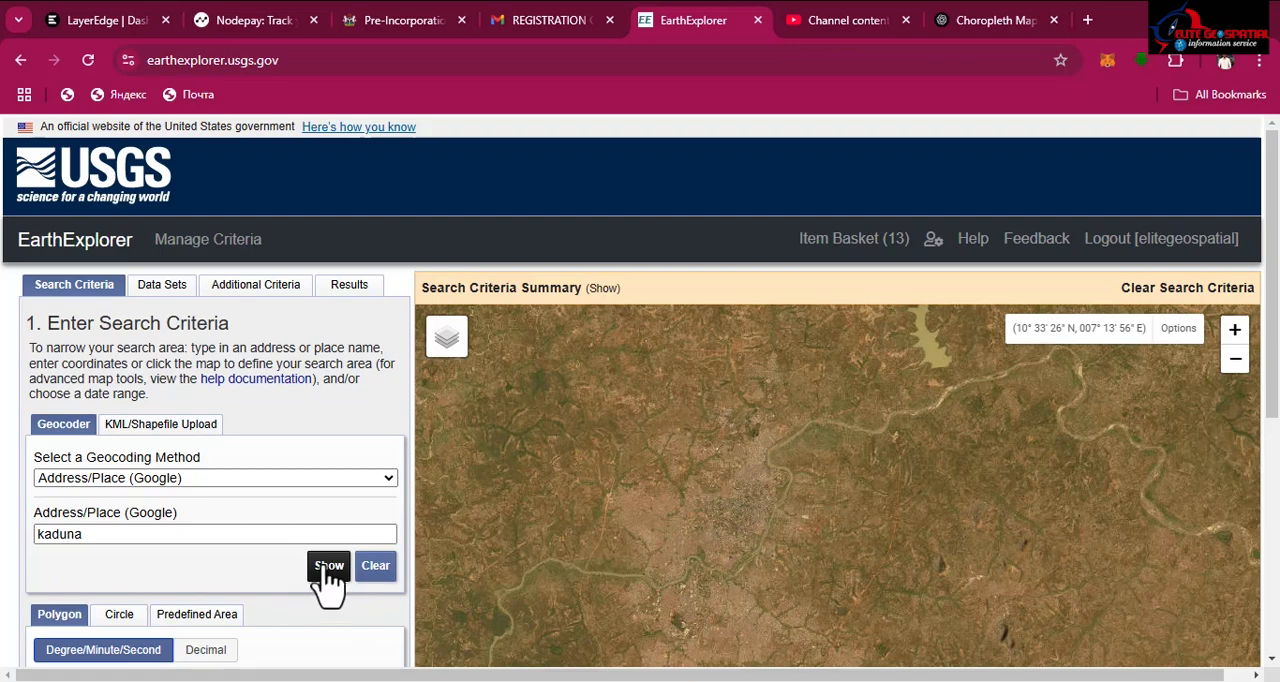
# Step: Add the Kaduna, Nigeria geocoding result to the area of interest and inspect its marker on the map
pyautogui.scroll(-2, 286, 490)
pyautogui.scroll(-1, 286, 505)
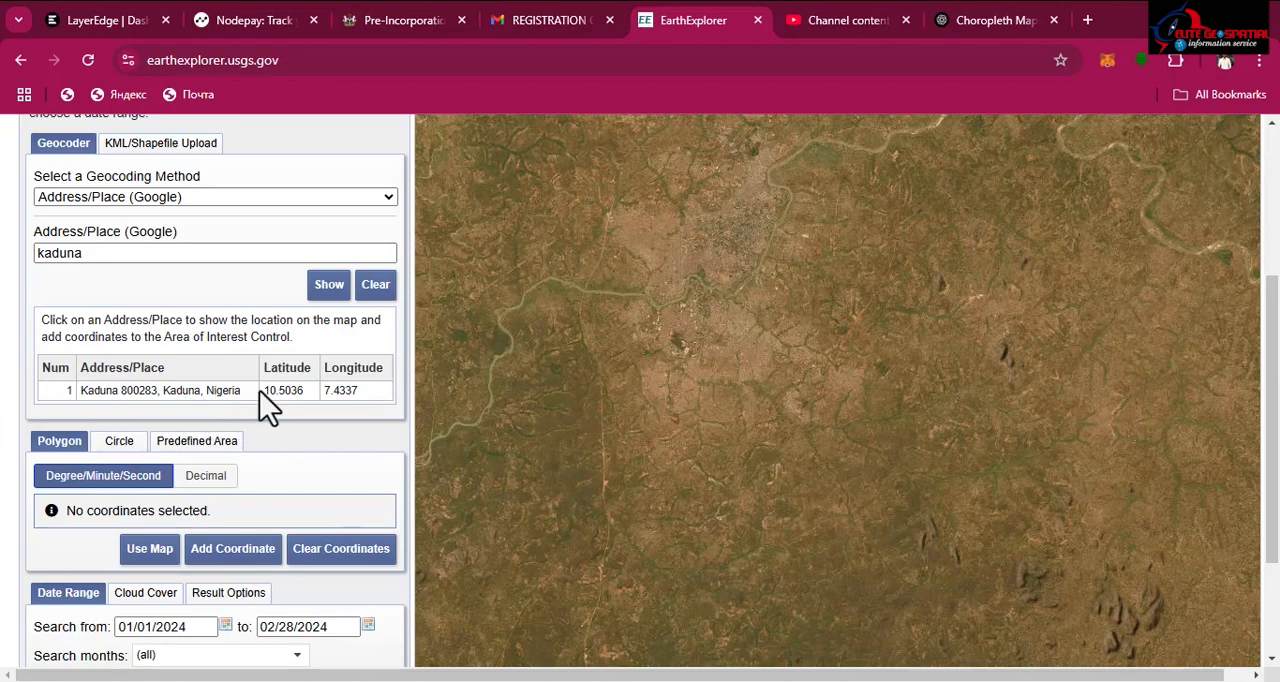
pyautogui.click(166, 393)
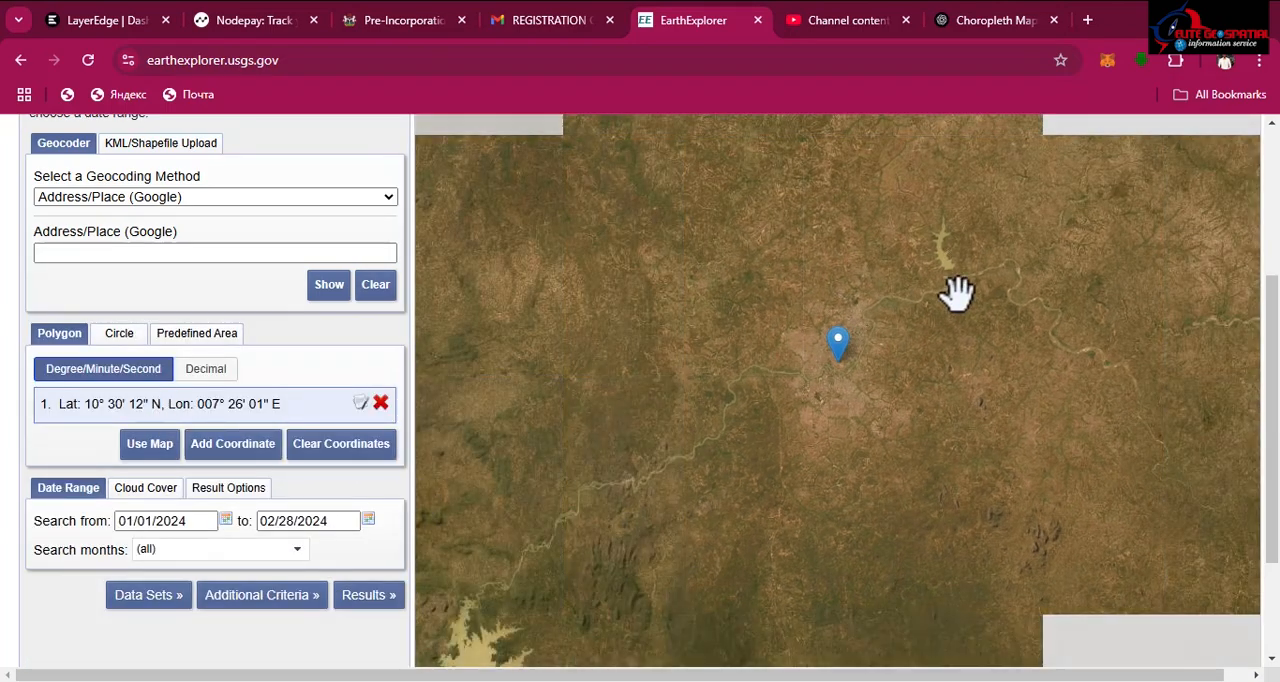
pyautogui.scroll(2, 860, 300)
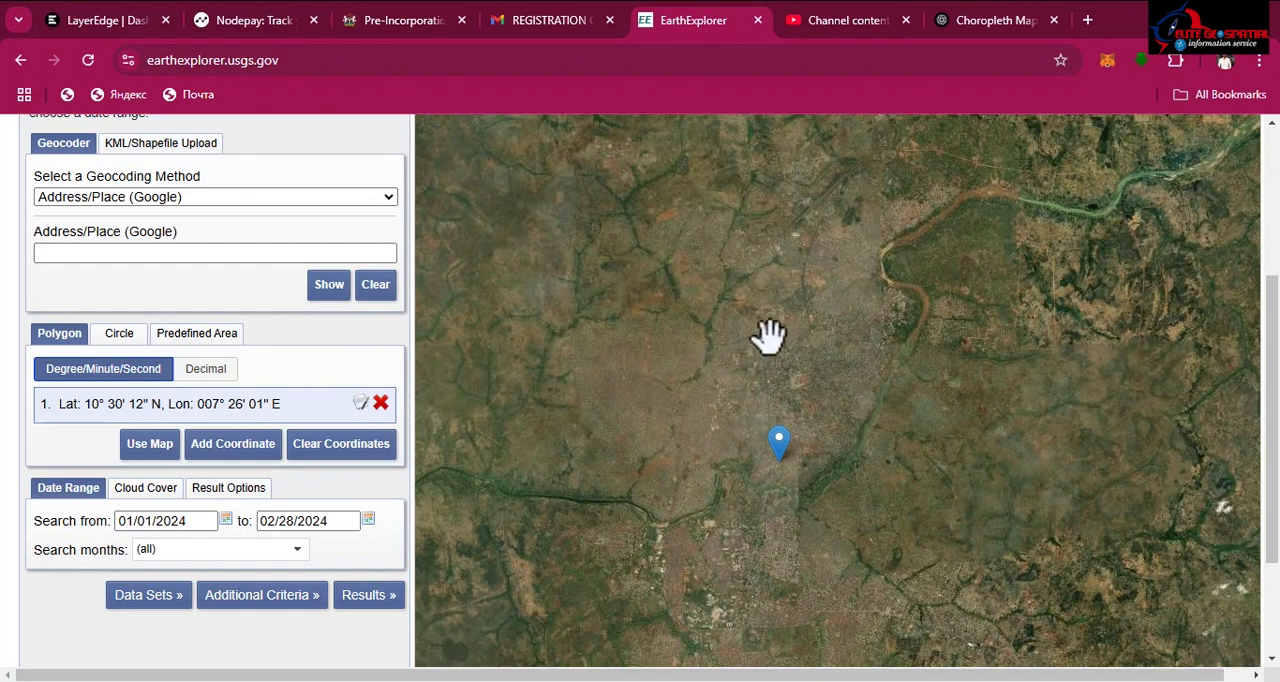
pyautogui.moveTo(766, 337); pyautogui.dragTo(790, 277)
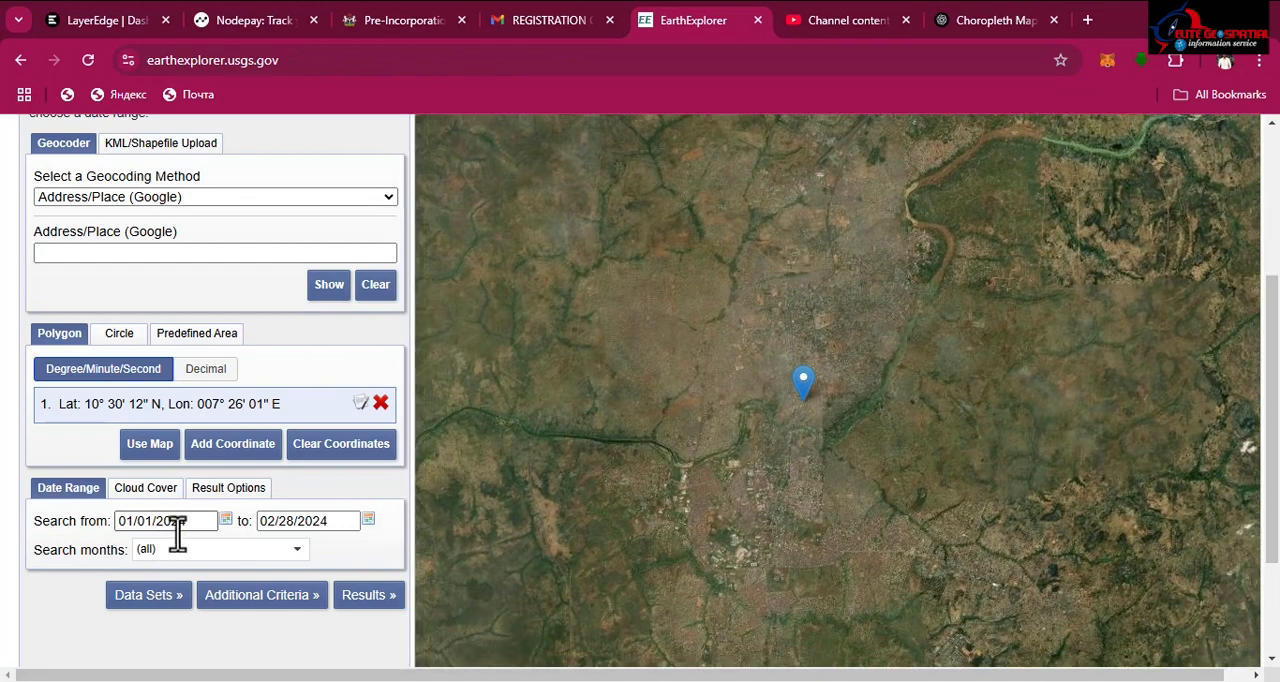
# Step: Set the search date range from 01/01/2025 to 02/28/2025
pyautogui.click(340, 525)
pyautogui.press('BackSpace')
pyautogui.write('5')
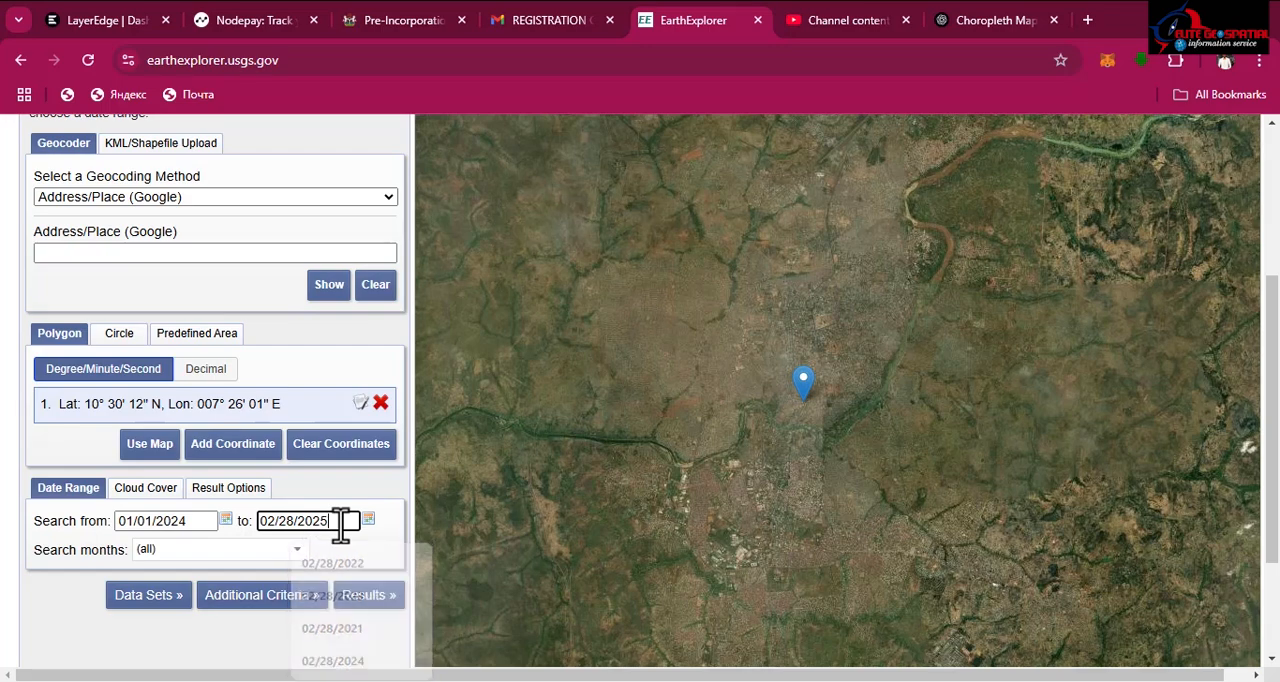
pyautogui.click(194, 521)
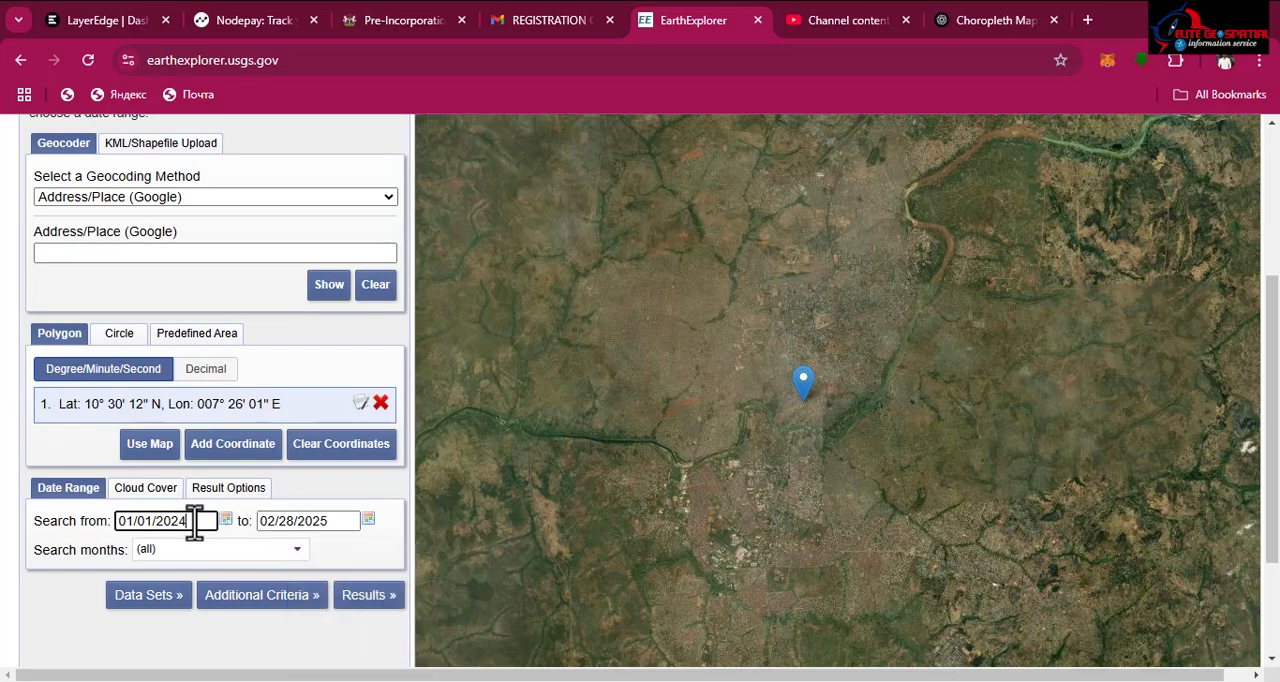
pyautogui.press('BackSpace')
pyautogui.write('5')
# Step: Run the search with the Landsat 8-9 OLI/TIRS C2 L1 data set under Landsat Collection 2 Level-1
pyautogui.click(143, 598)
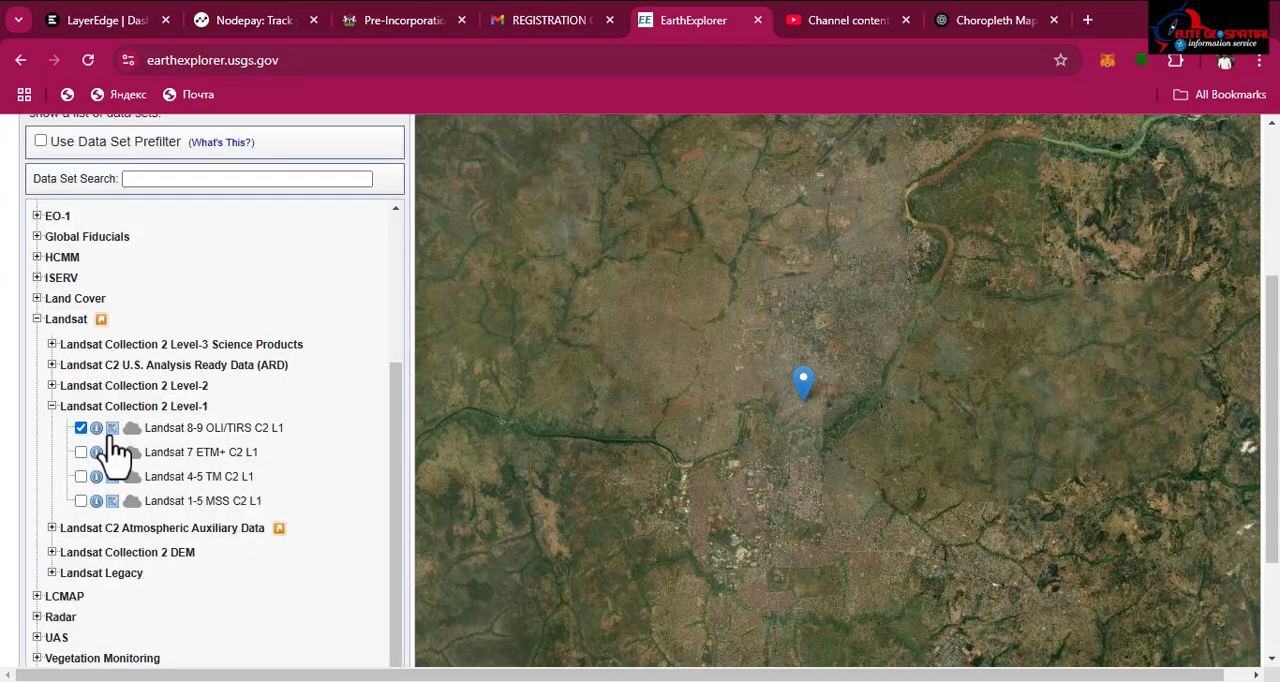
pyautogui.scroll(-3, 245, 452)
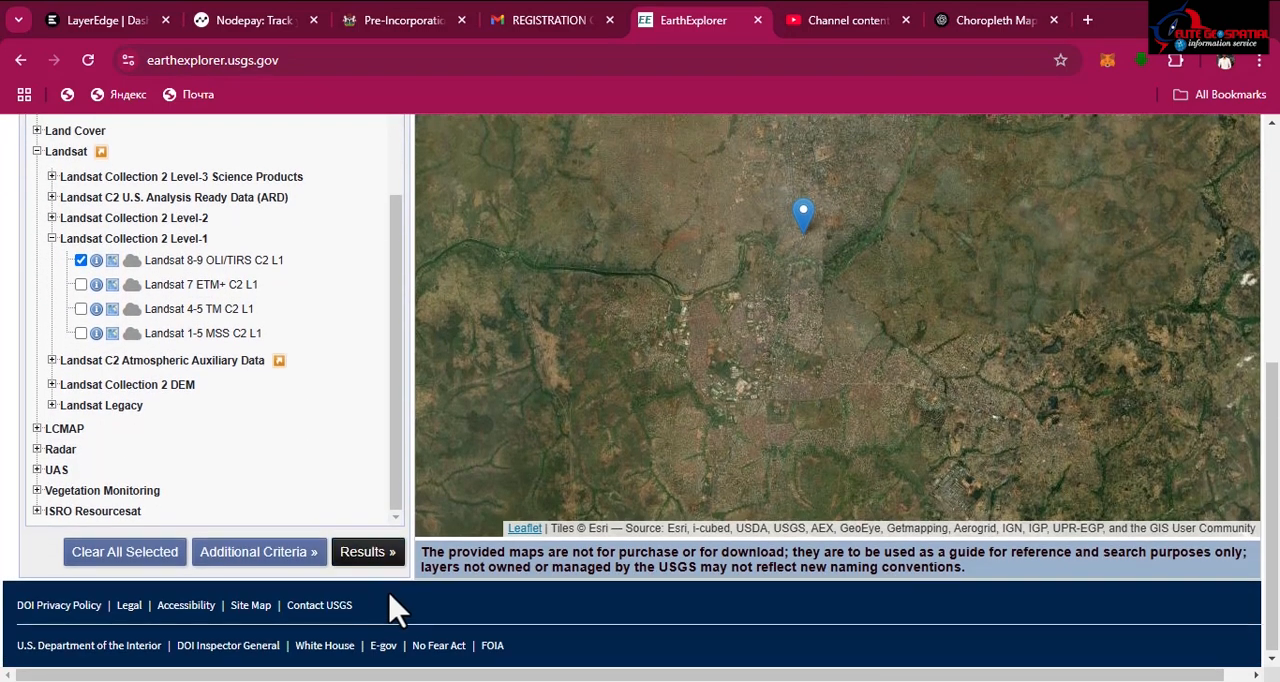
pyautogui.click(358, 556)
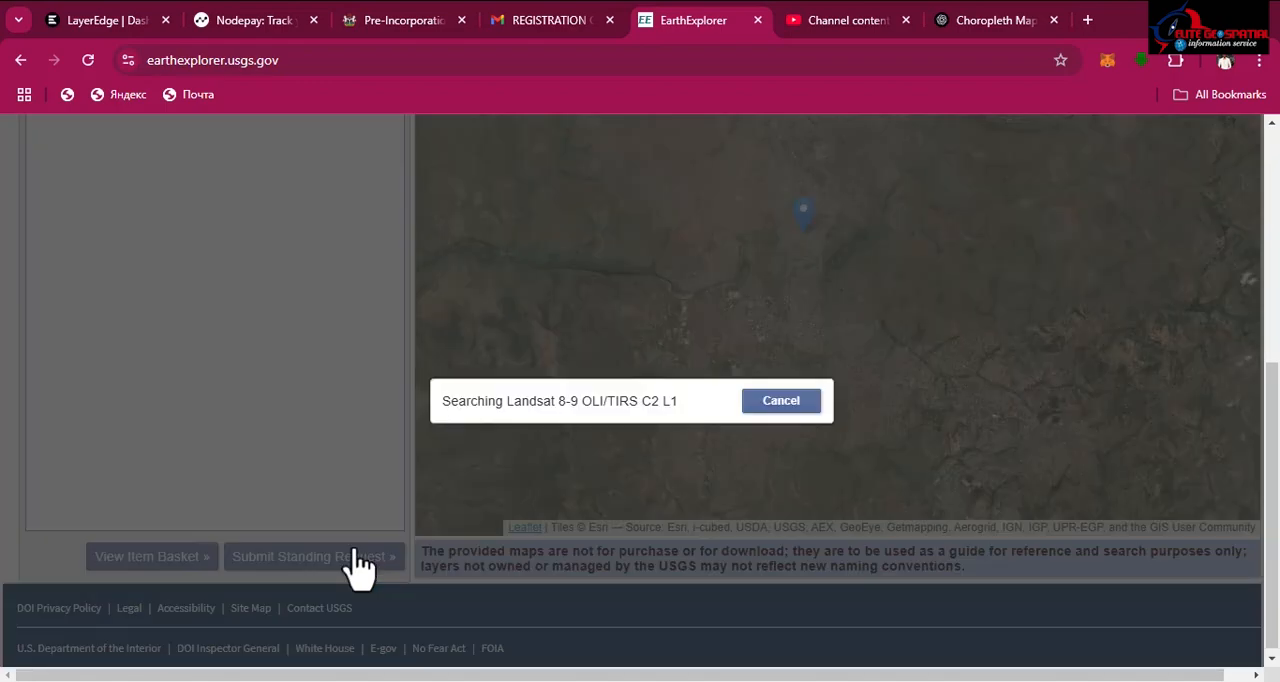
# Step: Show the footprint of the scene acquired 2025/02/28 and review its browse image and metadata
pyautogui.scroll(4, 214, 362)
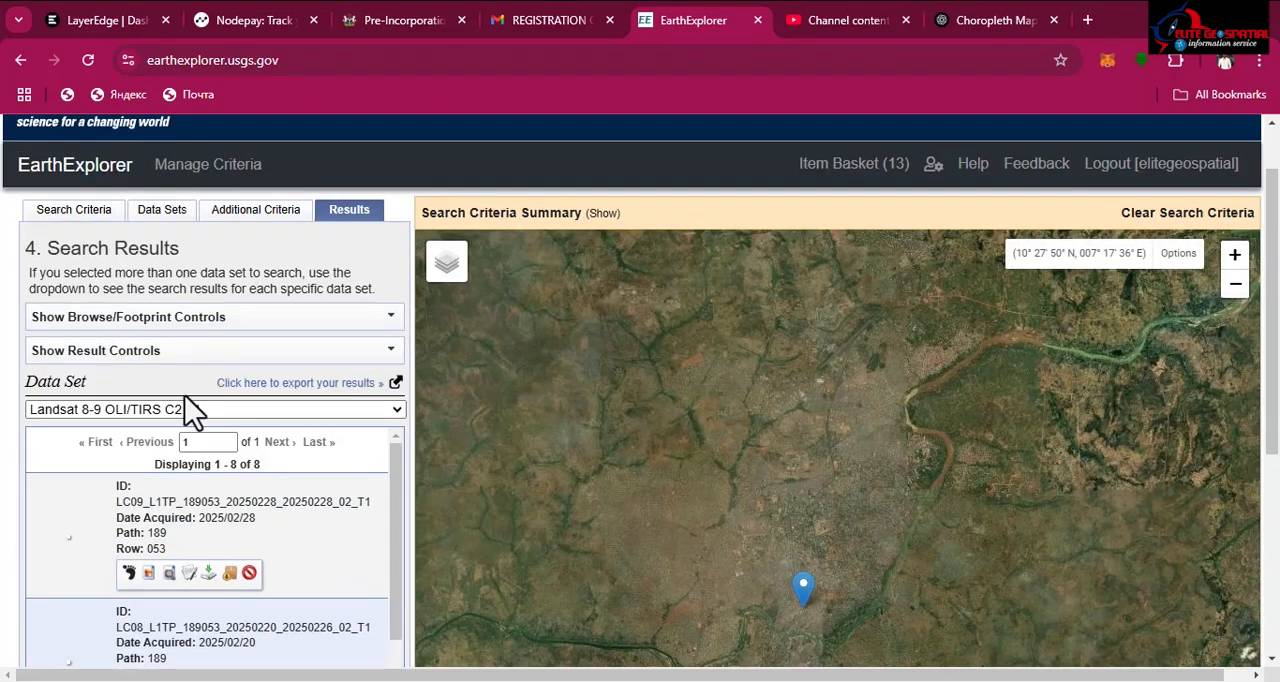
pyautogui.scroll(-3, 191, 405)
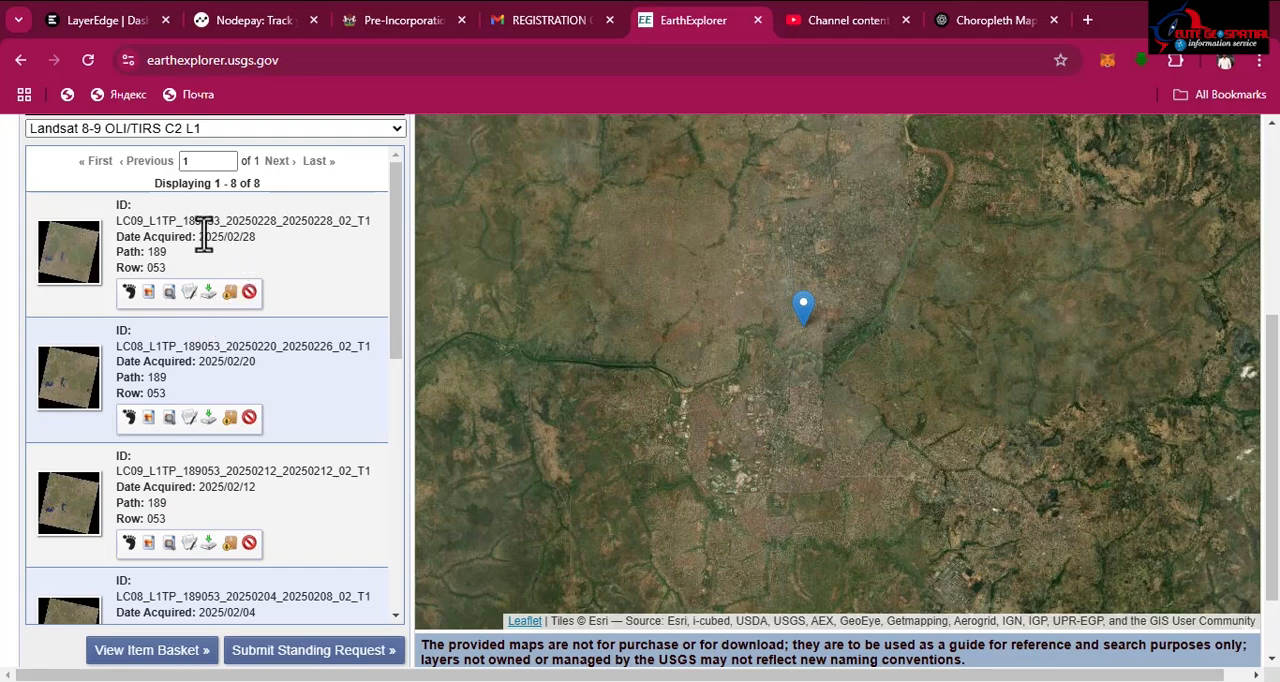
pyautogui.click(131, 292)
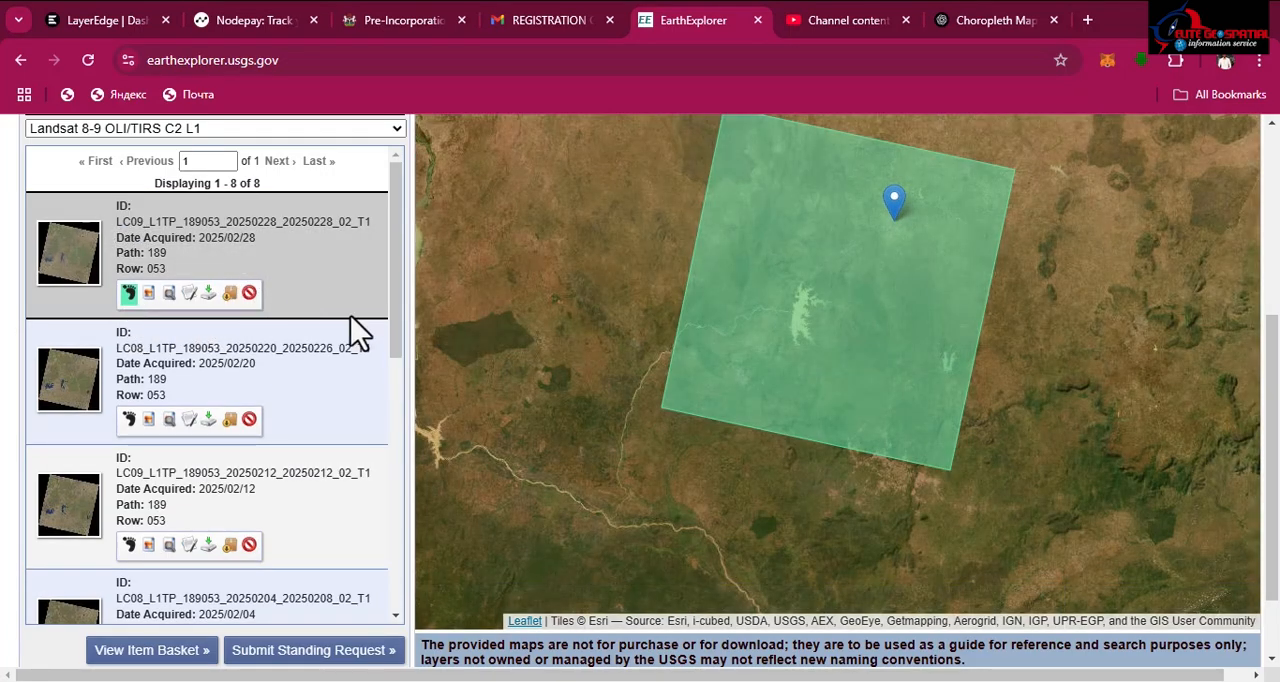
pyautogui.click(190, 294)
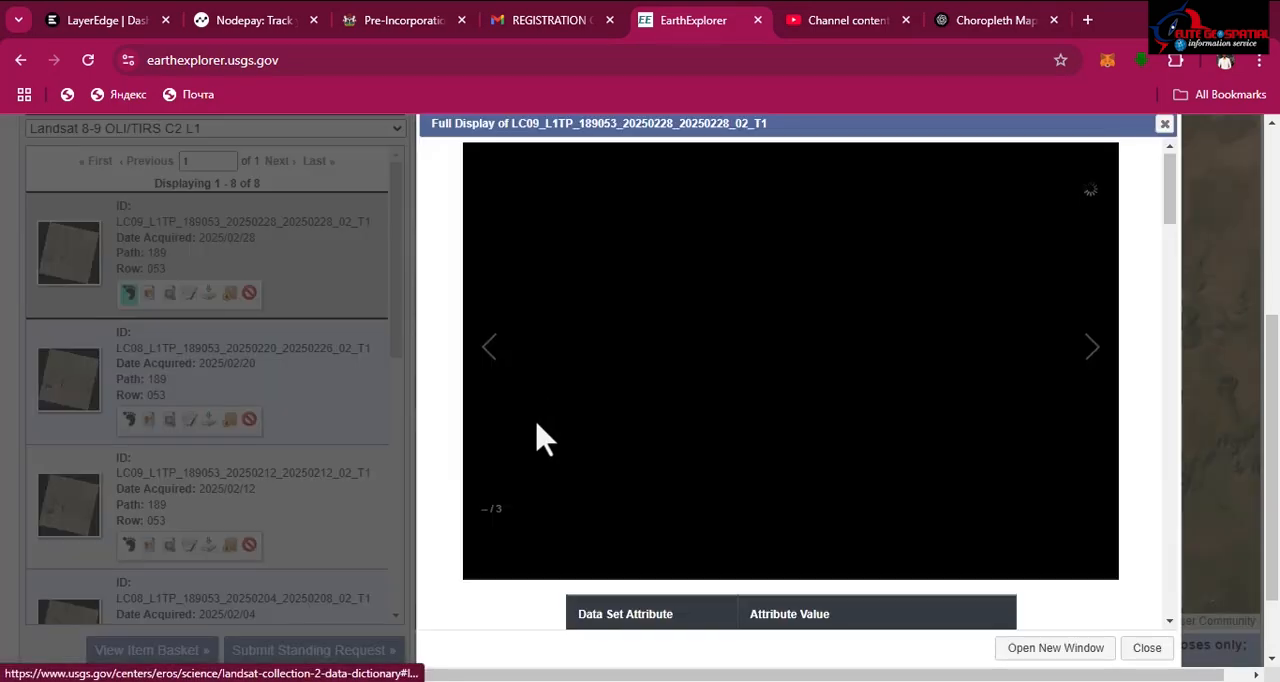
pyautogui.scroll(-5, 541, 437)
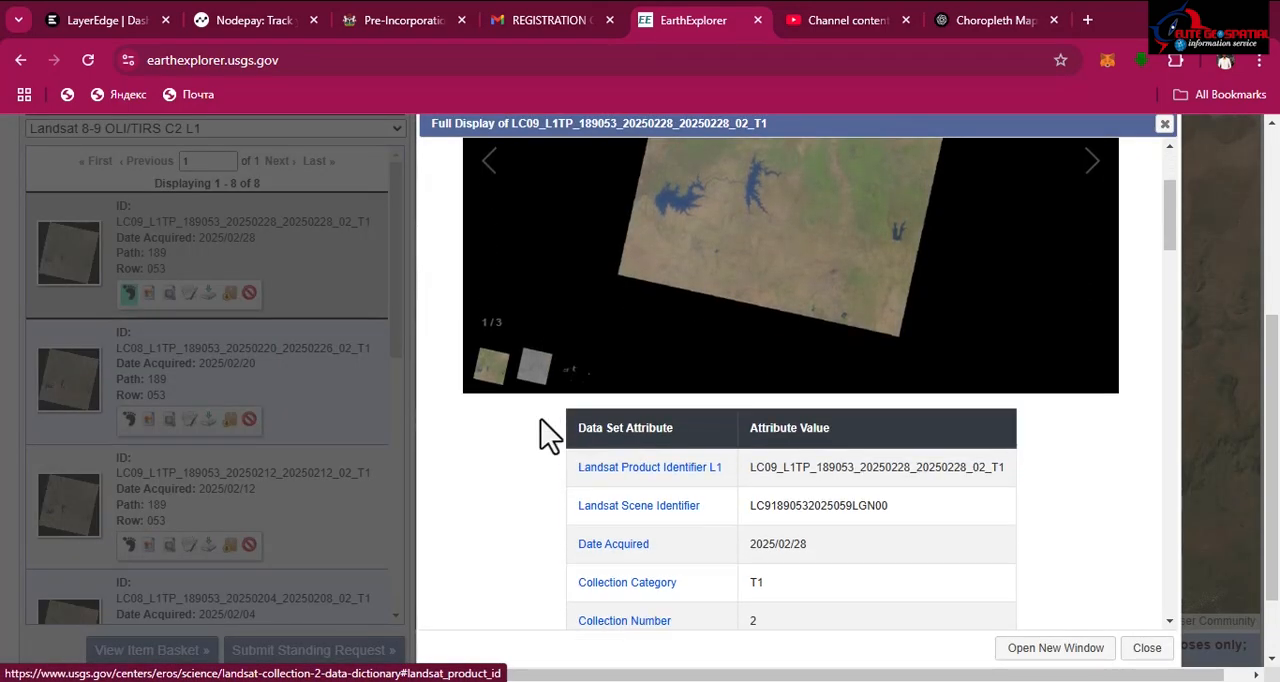
pyautogui.scroll(5, 1077, 257)
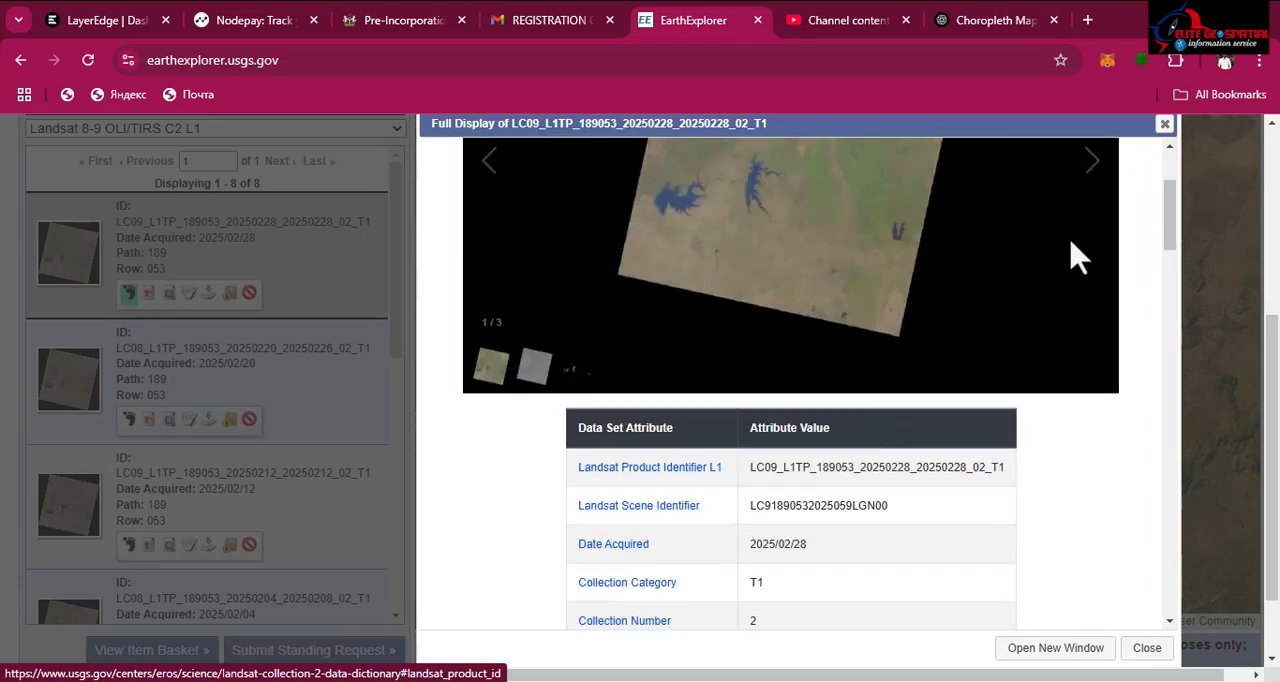
pyautogui.click(1164, 124)
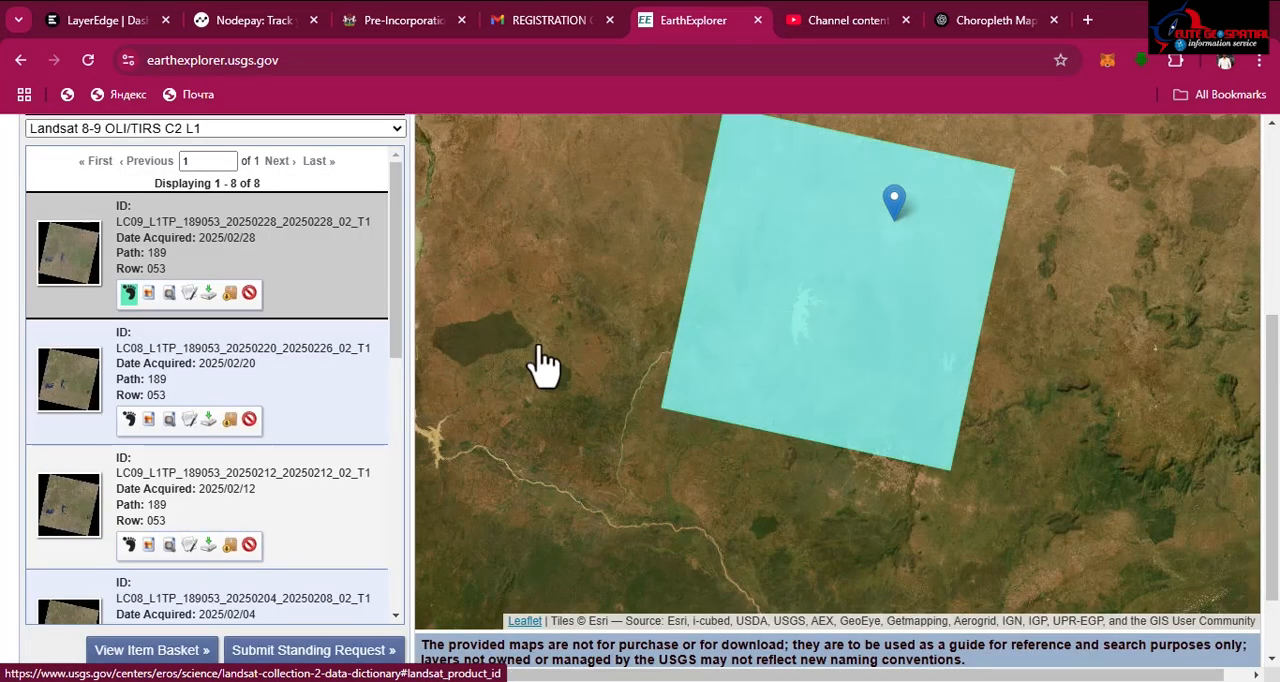
# Step: Show the footprint of the scene acquired 2025/02/20 and check the cloud cover in its metadata
pyautogui.click(129, 419)
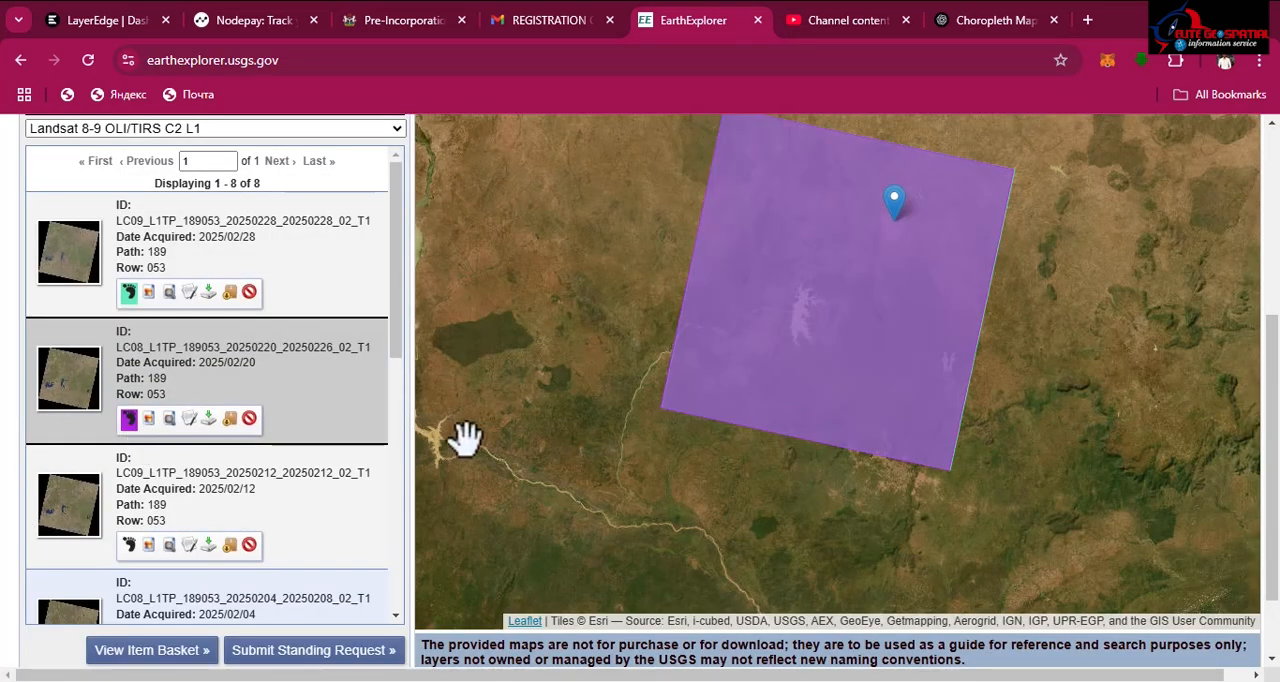
pyautogui.click(189, 419)
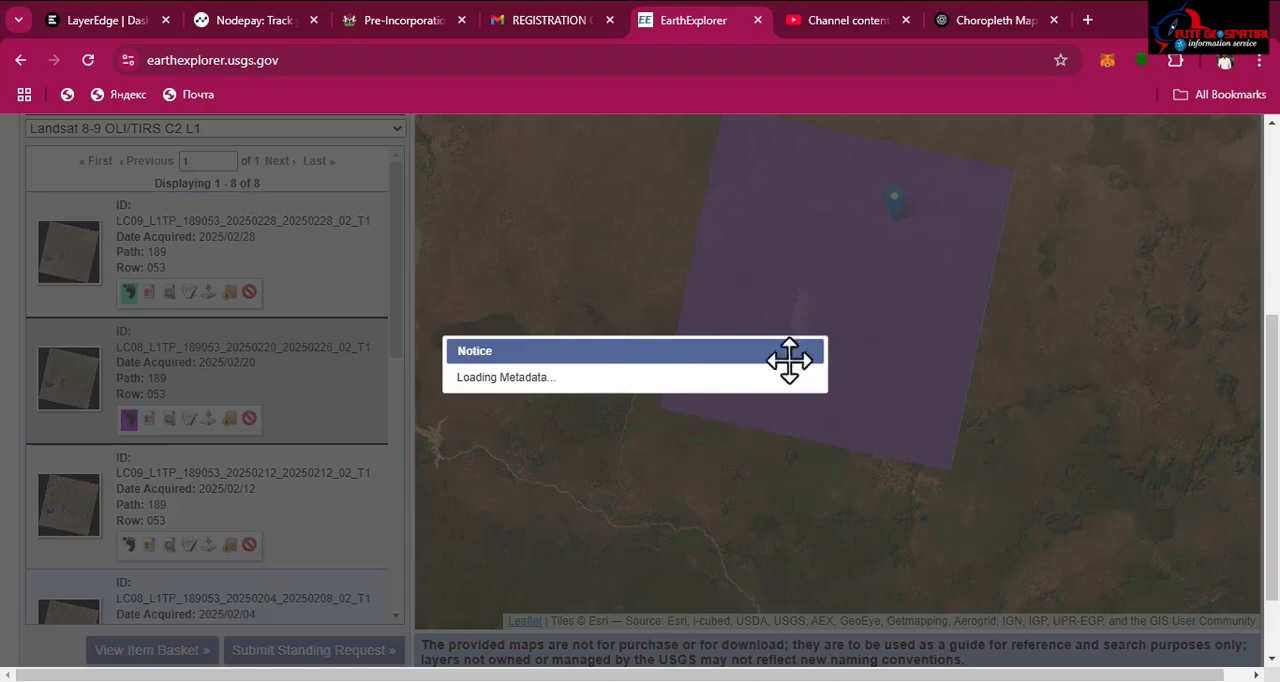
pyautogui.scroll(-7, 828, 455)
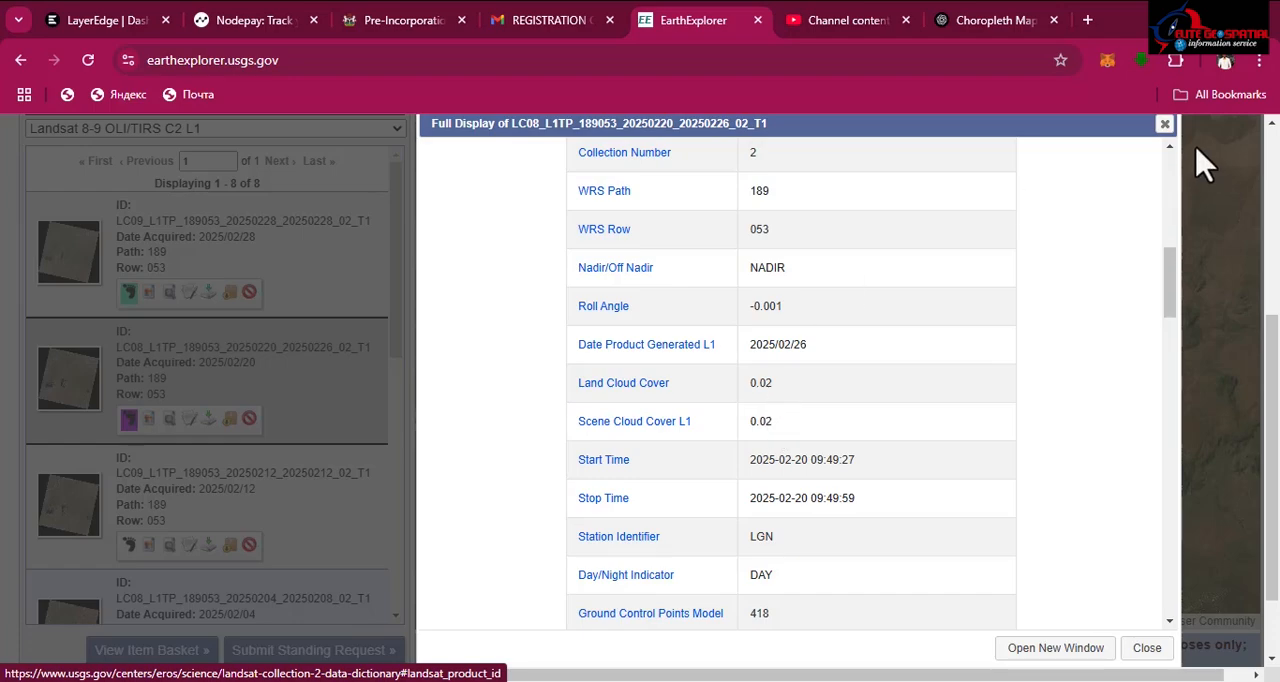
pyautogui.click(1165, 125)
# Step: Show the footprint of the scene acquired 2025/02/12 and check its land and scene cloud cover
pyautogui.scroll(-2, 140, 440)
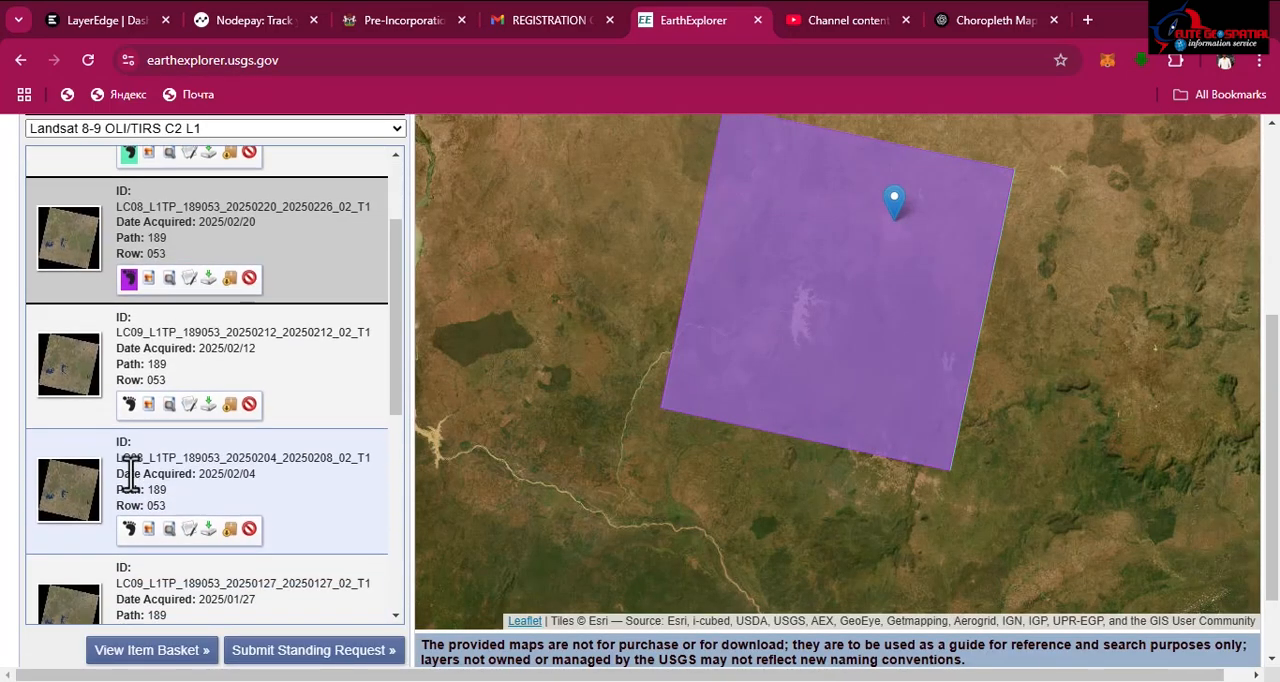
pyautogui.click(128, 358)
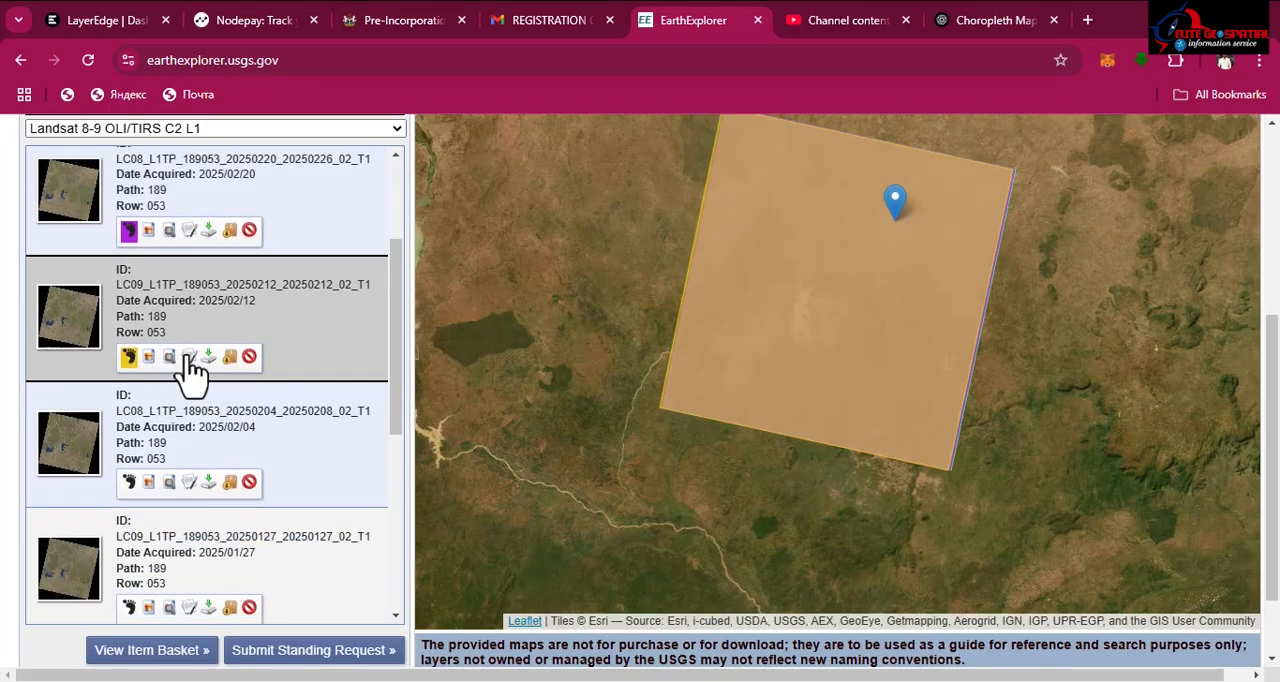
pyautogui.click(189, 358)
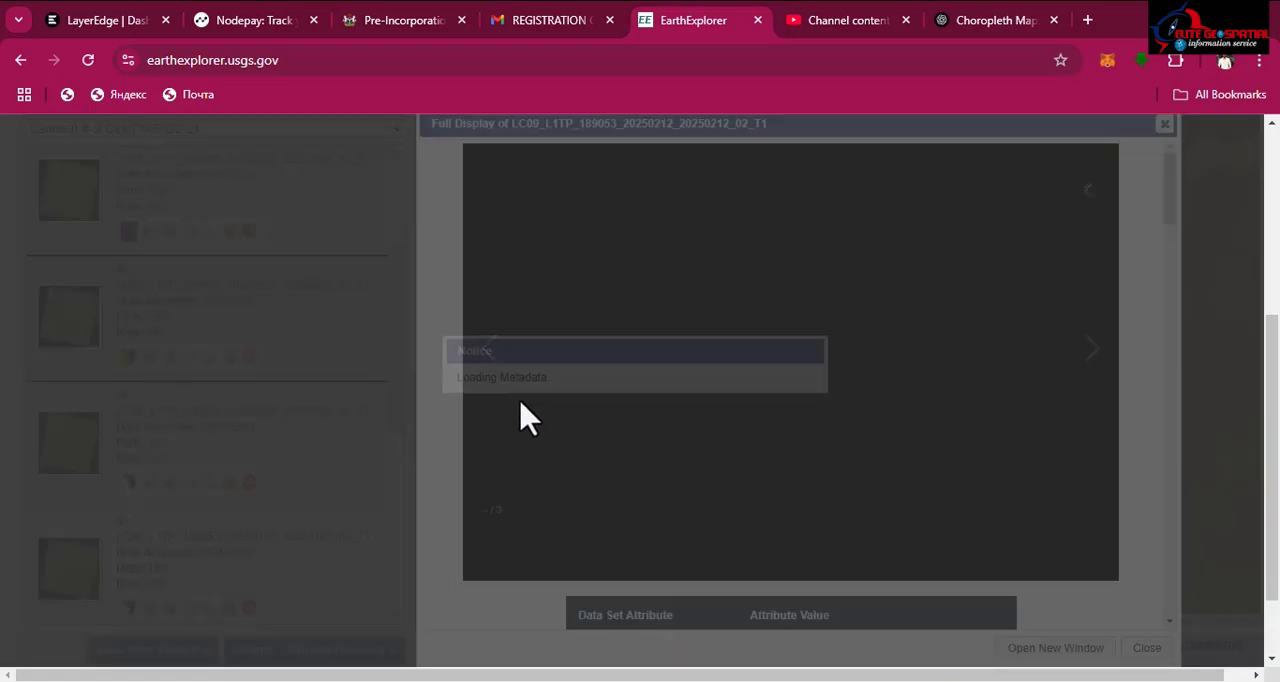
pyautogui.scroll(-6, 660, 470)
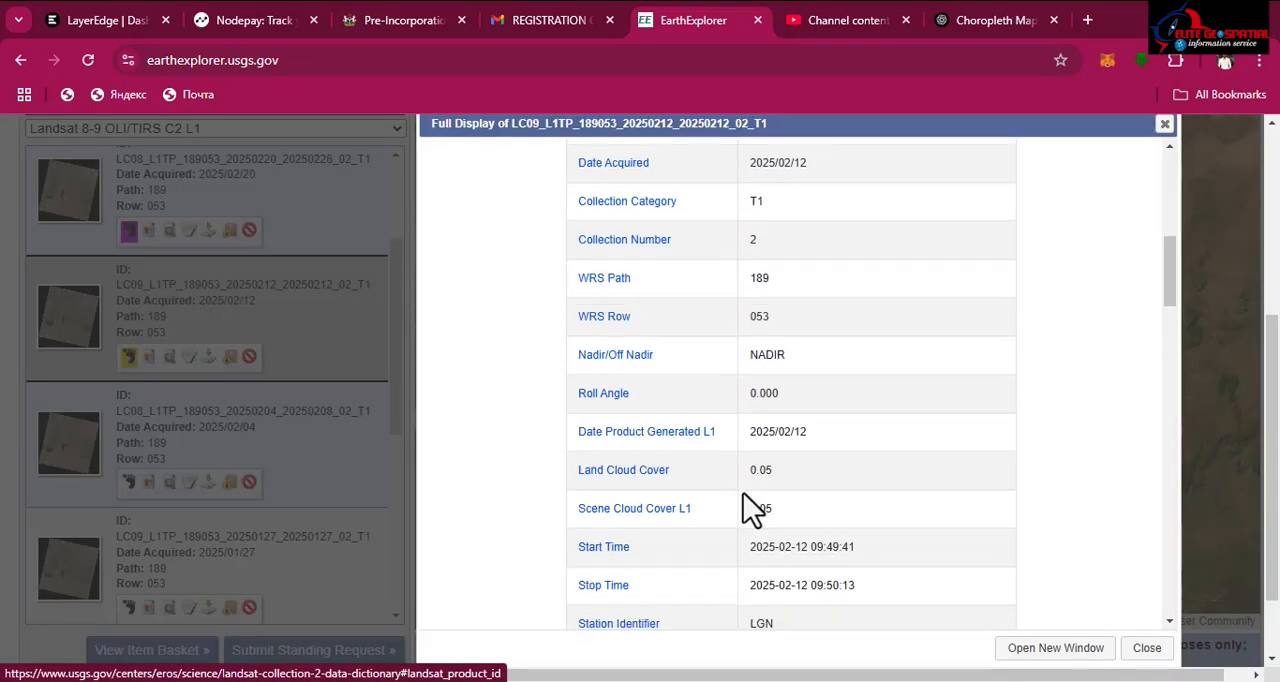
pyautogui.click(1165, 124)
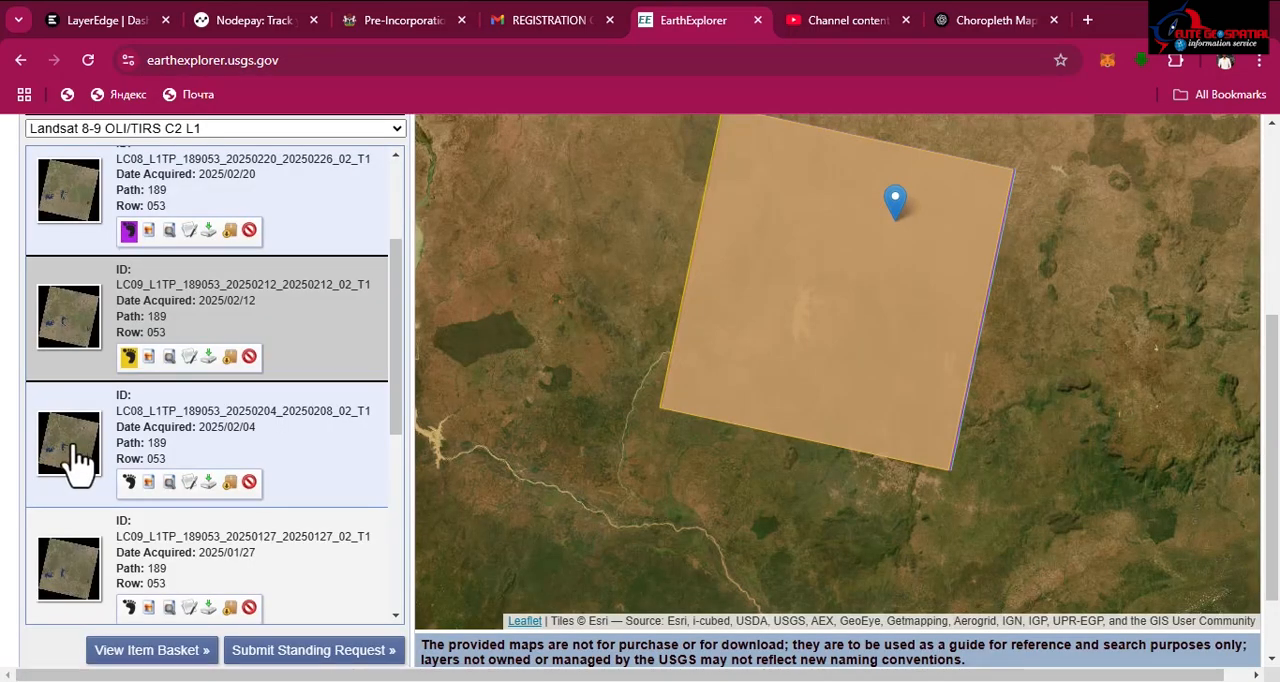
# Step: Check the land and scene cloud cover in the metadata of the scene acquired 2025/02/04
pyautogui.scroll(-1, 128, 395)
pyautogui.click(188, 390)
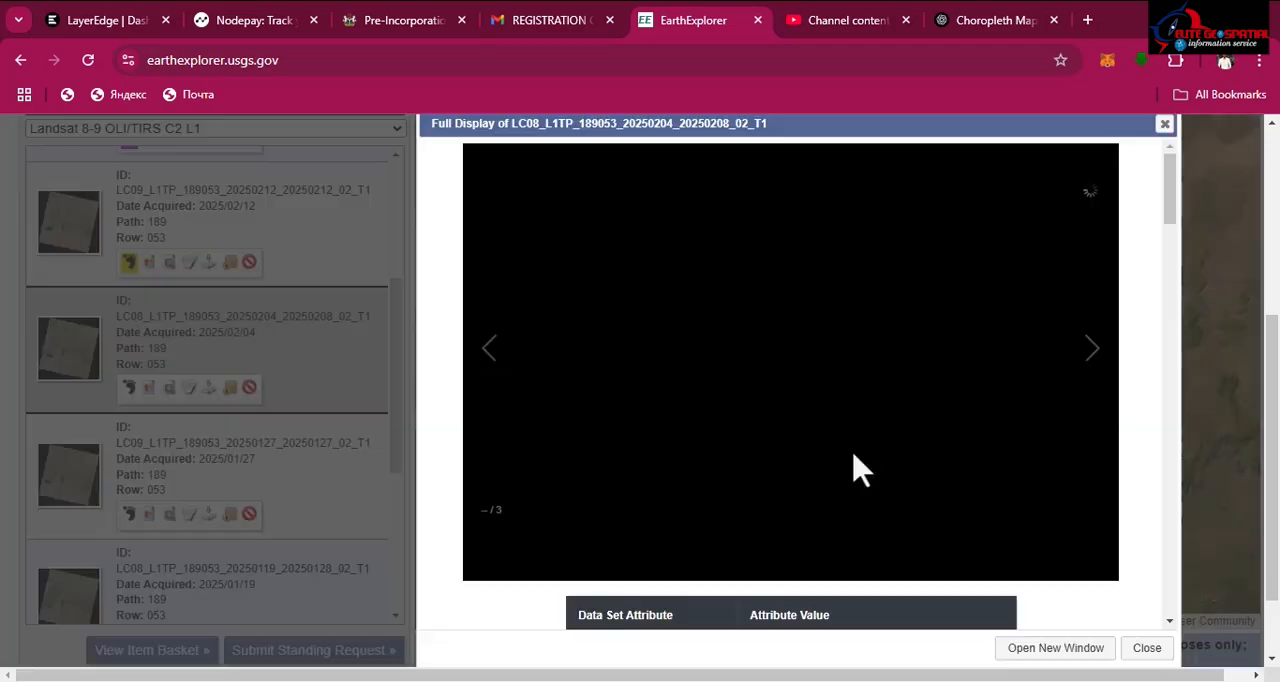
pyautogui.scroll(-3, 830, 490)
pyautogui.scroll(-4, 794, 492)
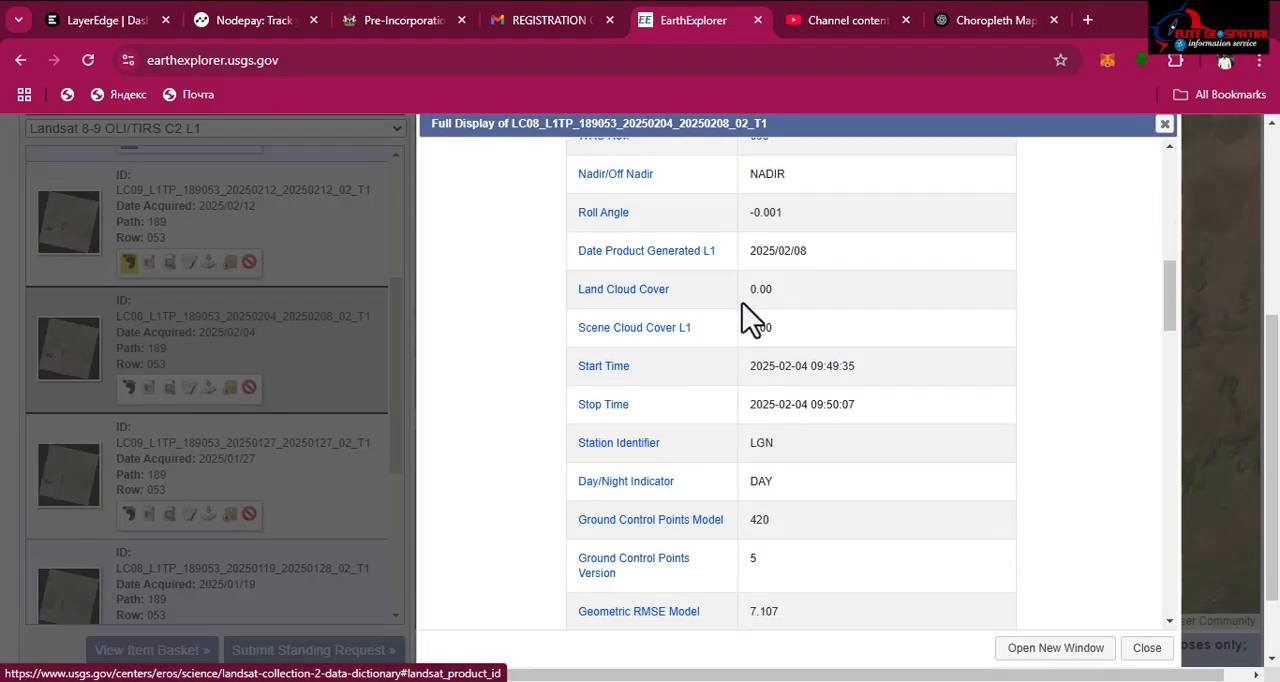
pyautogui.click(1165, 124)
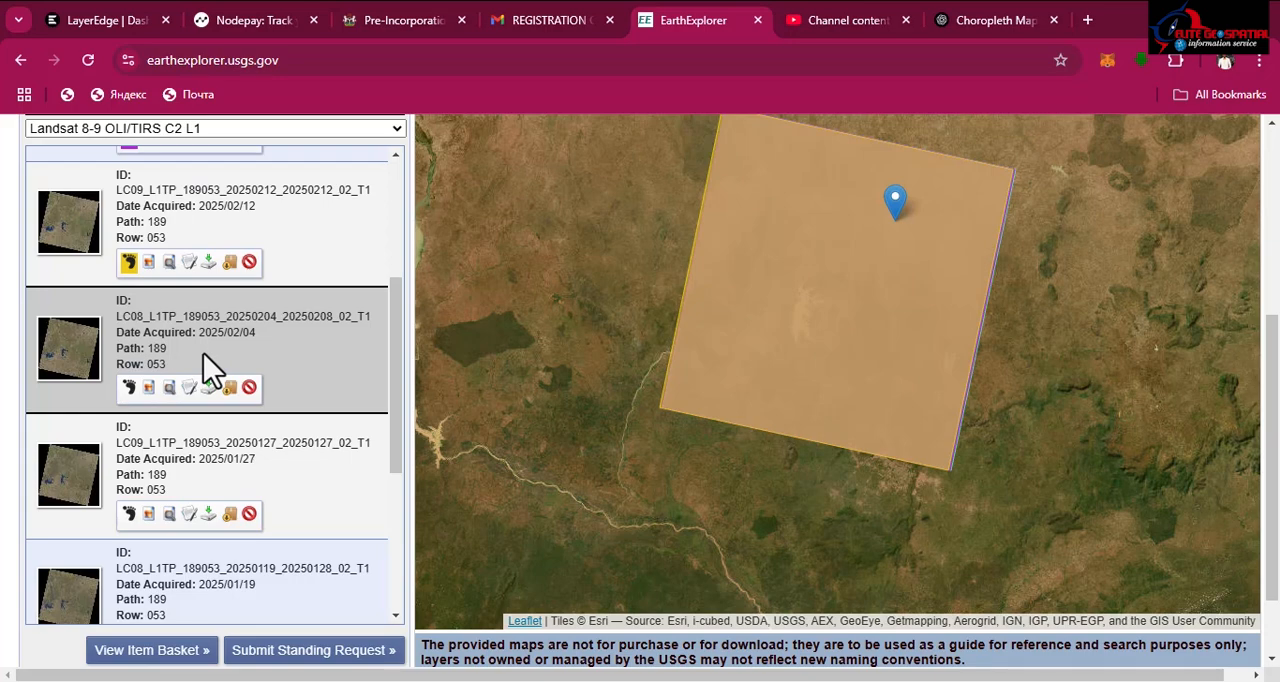
pyautogui.scroll(1, 203, 353)
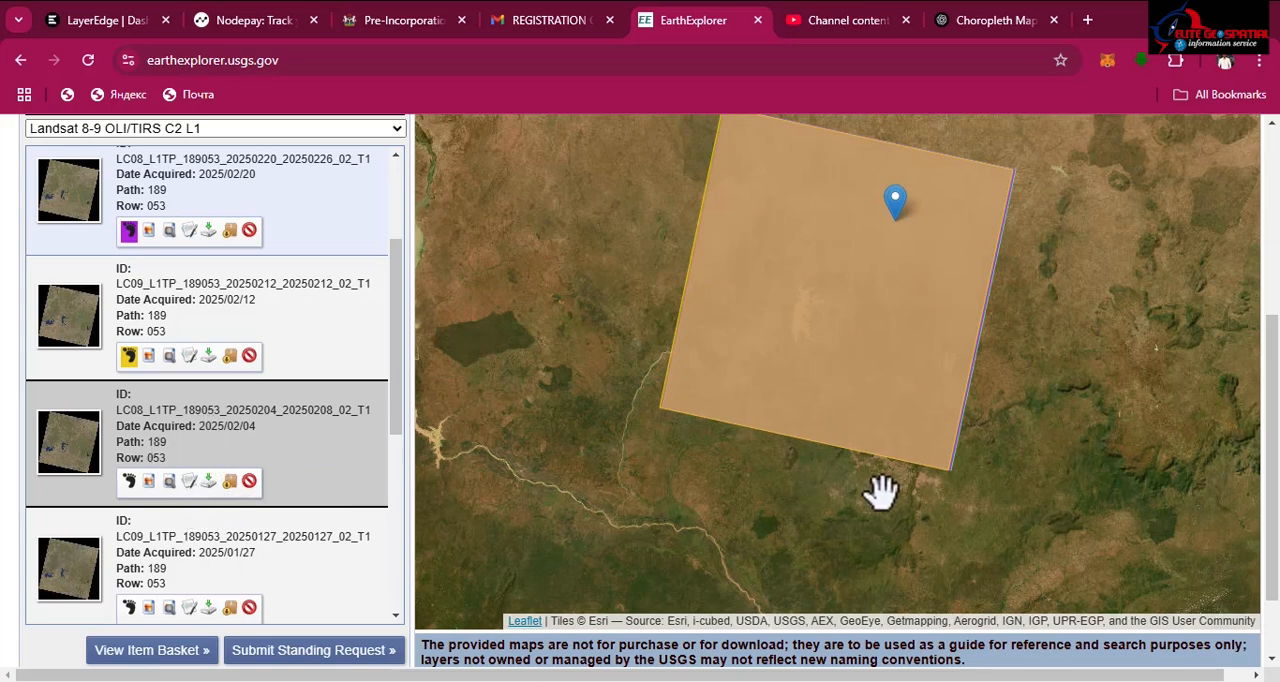
# Step: Download the full Landsat Collection 2 Level-1 Product Bundle of the 2025/02/04 scene into the C:\wrk\ife folder
pyautogui.click(209, 482)
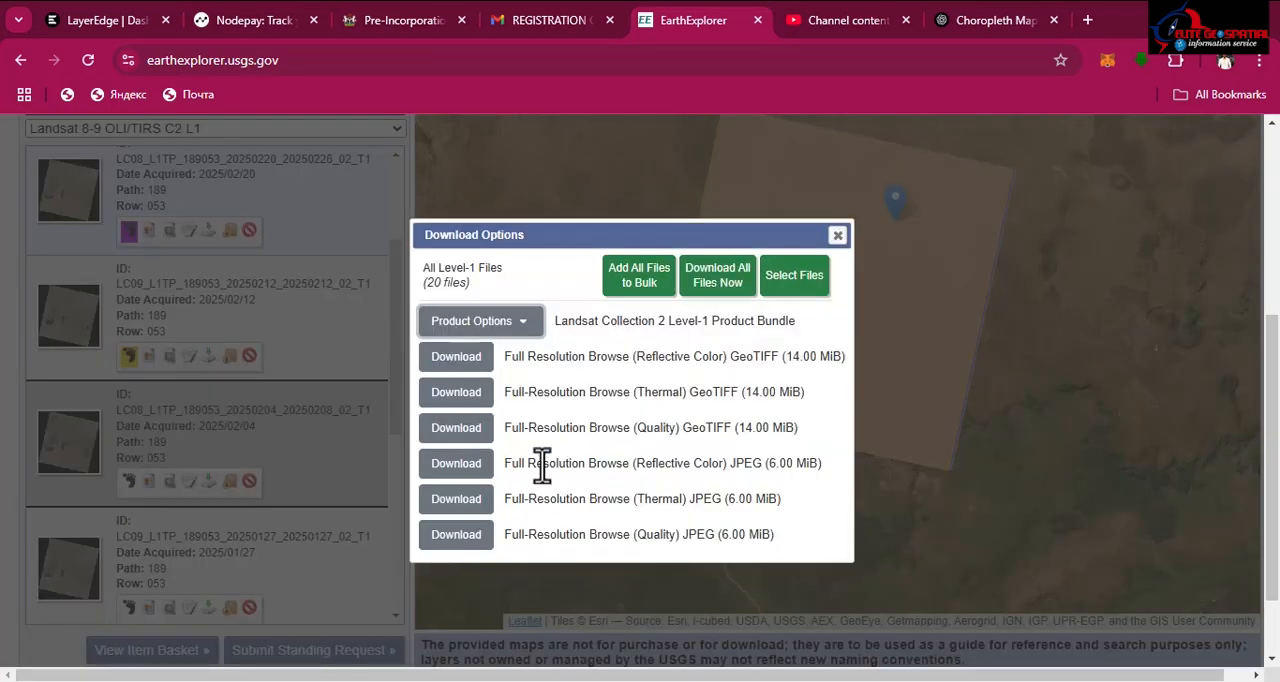
pyautogui.click(478, 330)
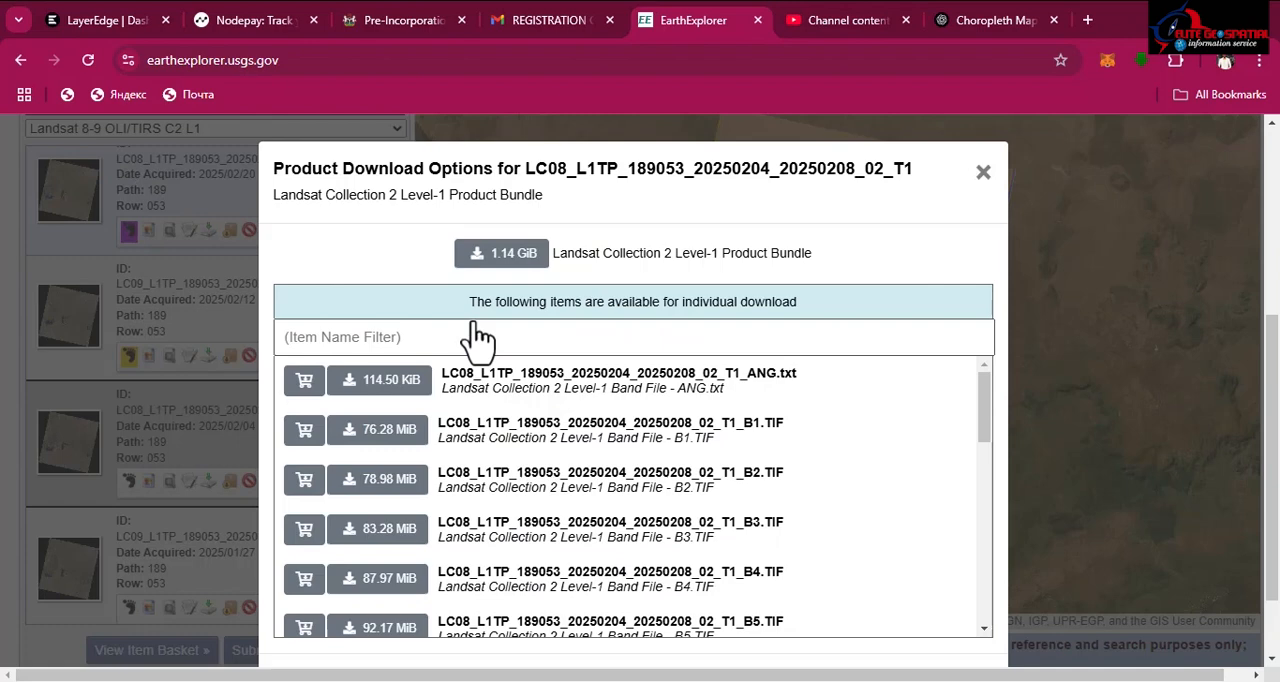
pyautogui.click(508, 256)
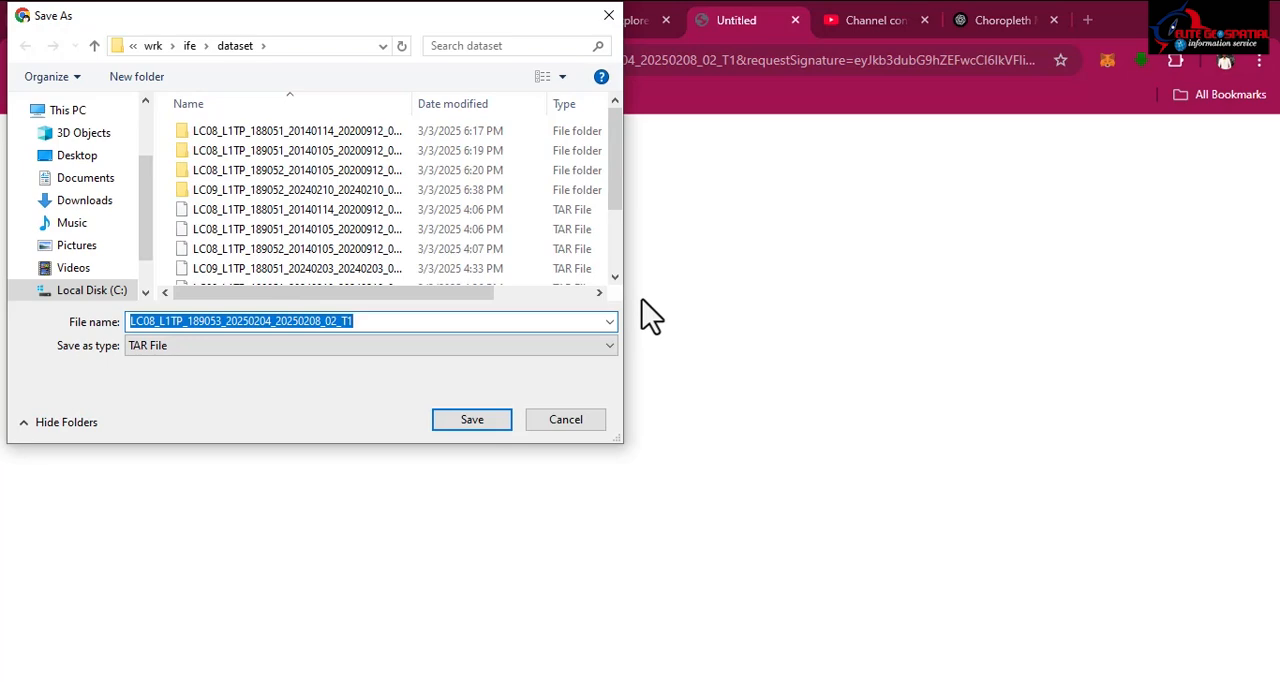
pyautogui.click(183, 45)
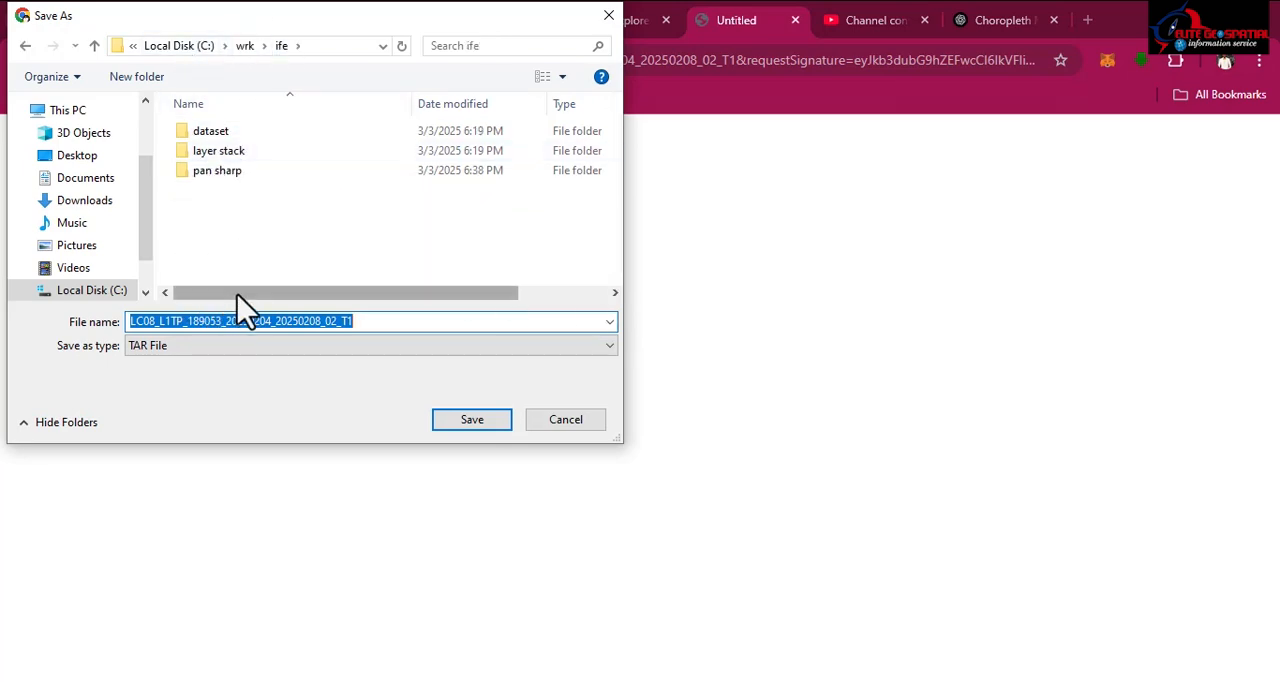
pyautogui.click(448, 420)
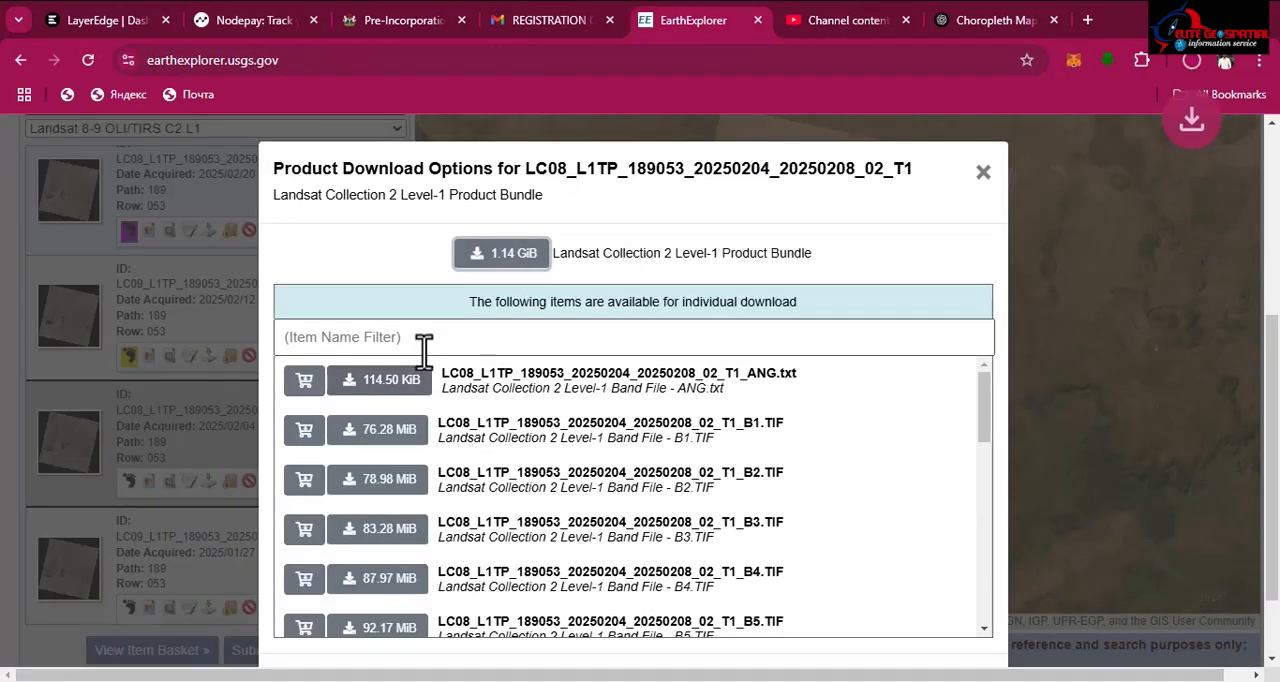
pyautogui.click(1191, 61)
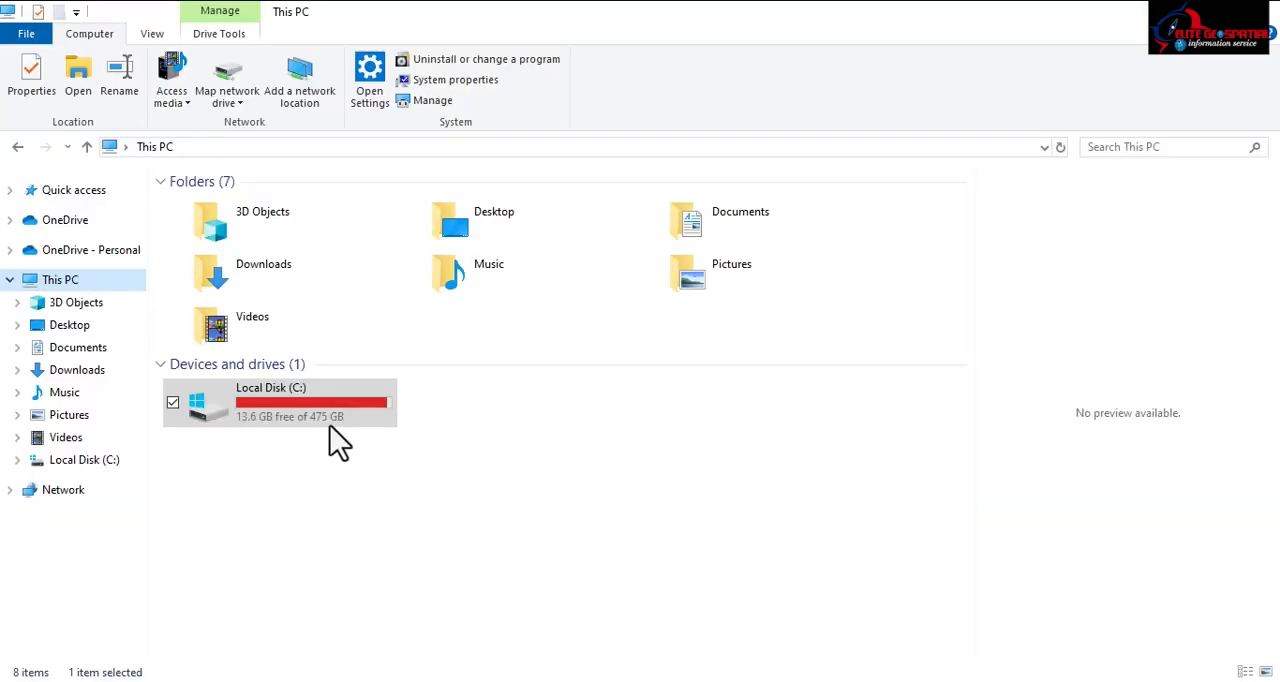
# Step: Switch to File Explorer and open the C:\wrk\ife folder
pyautogui.click(310, 410)
pyautogui.doubleClick(310, 415)
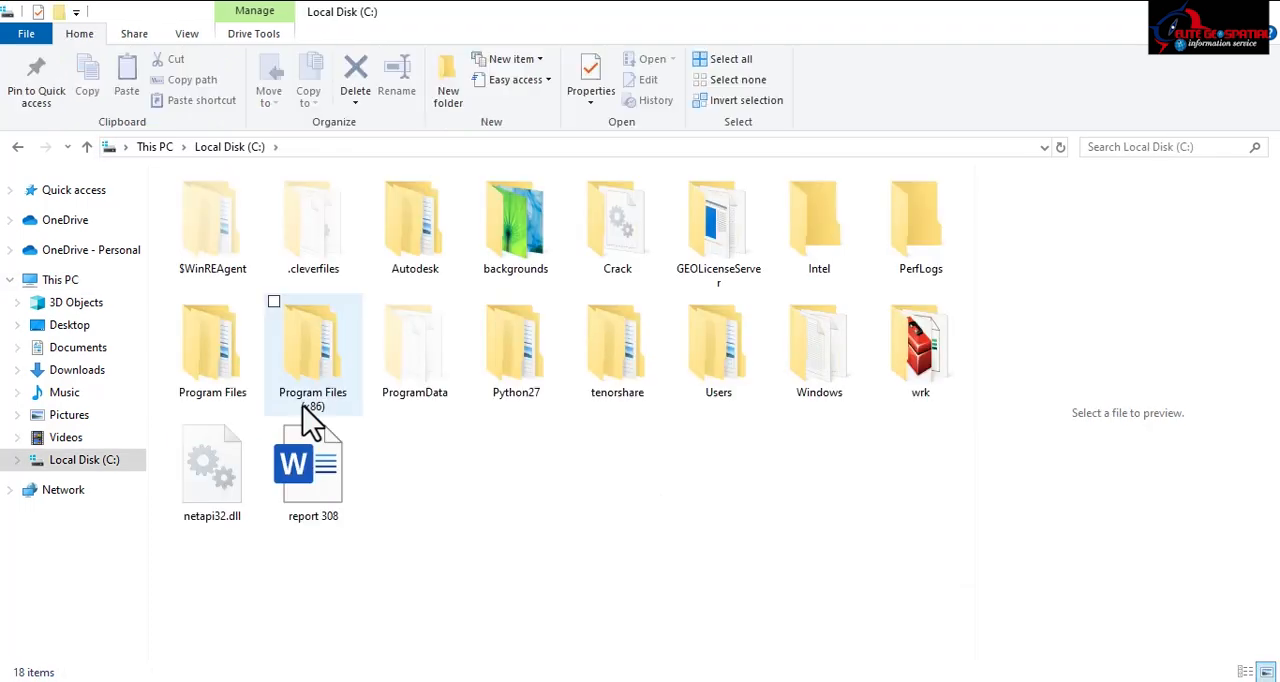
pyautogui.doubleClick(932, 338)
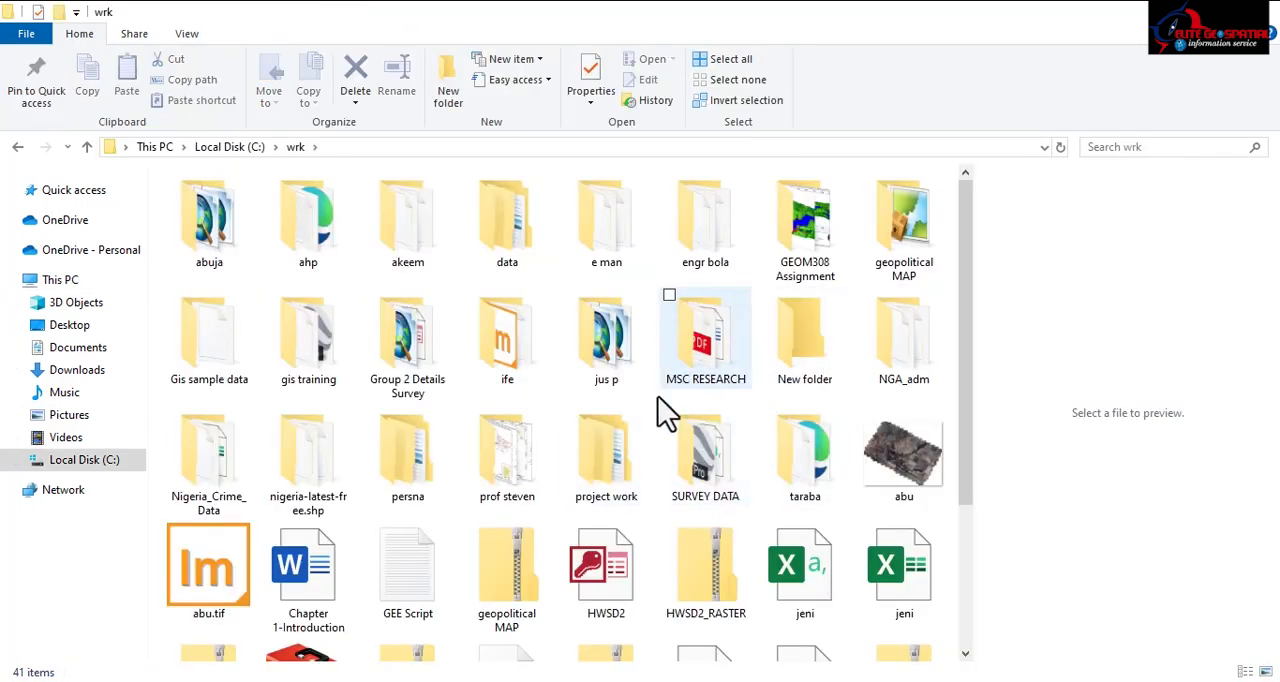
pyautogui.doubleClick(507, 345)
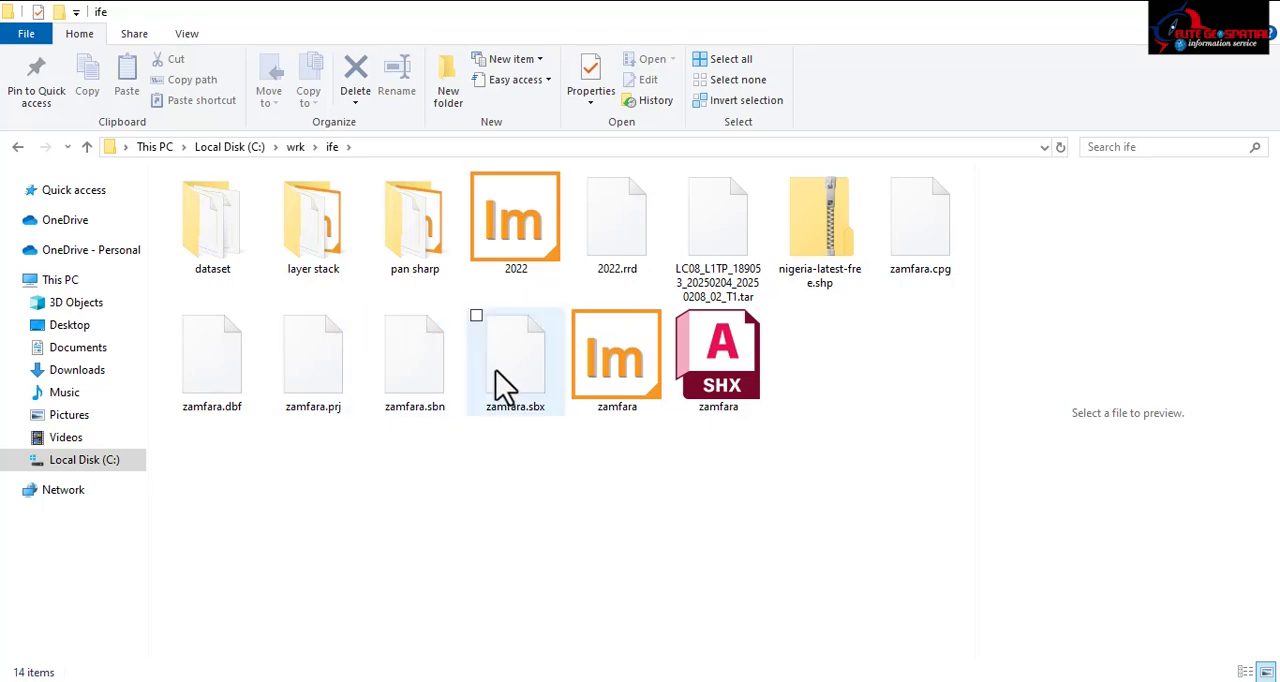
# Step: Extract LC08_L1TP_189053_20250204_20250208_02_T1.tar with 7-Zip into a folder of the same name and open that folder
pyautogui.click(729, 260)
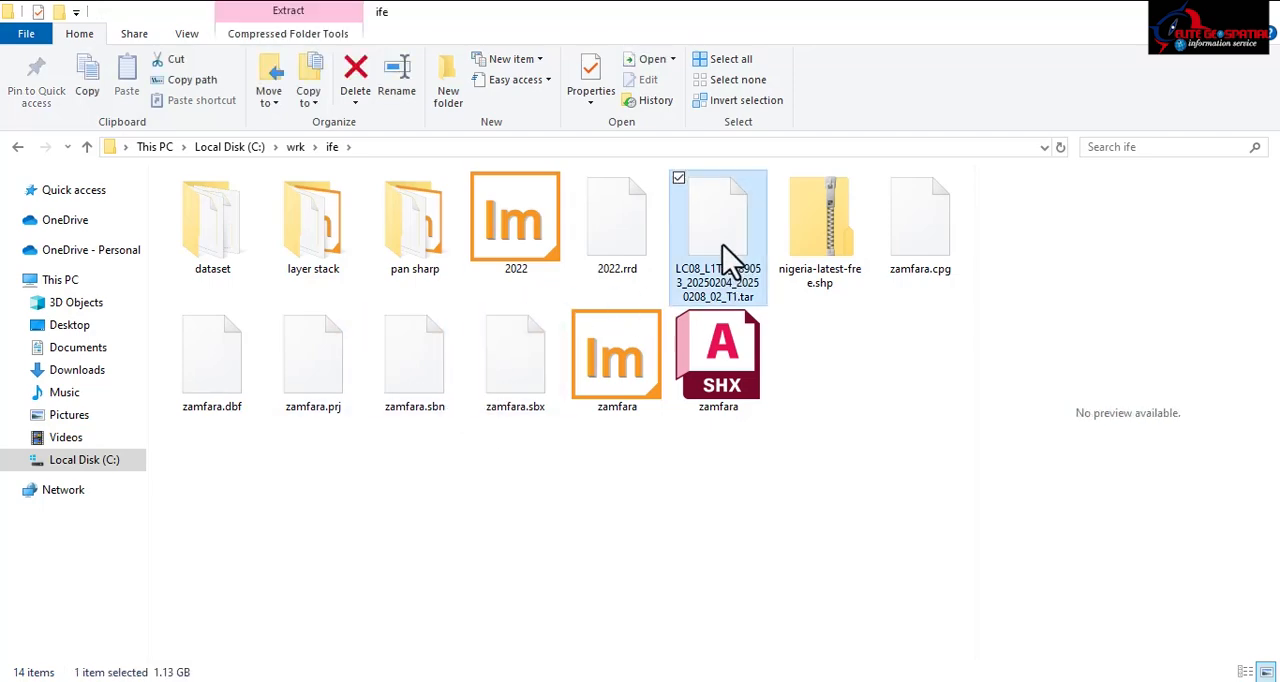
pyautogui.rightClick(721, 240)
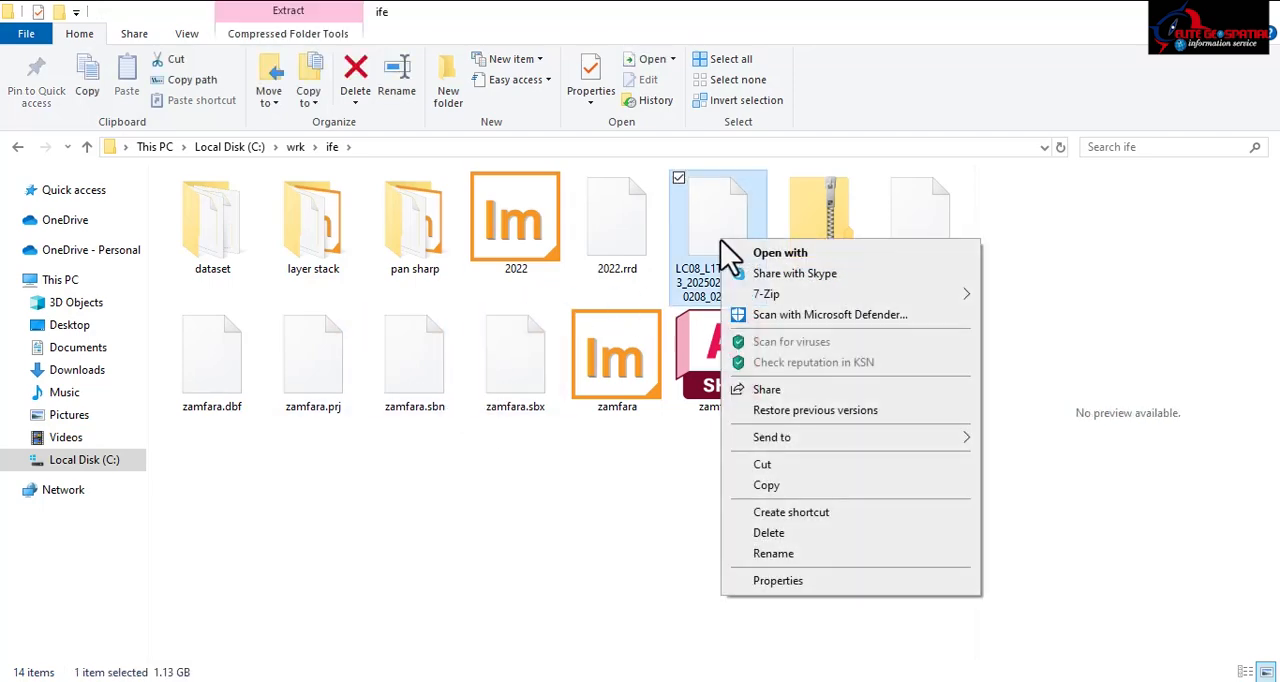
pyautogui.moveTo(808, 298)
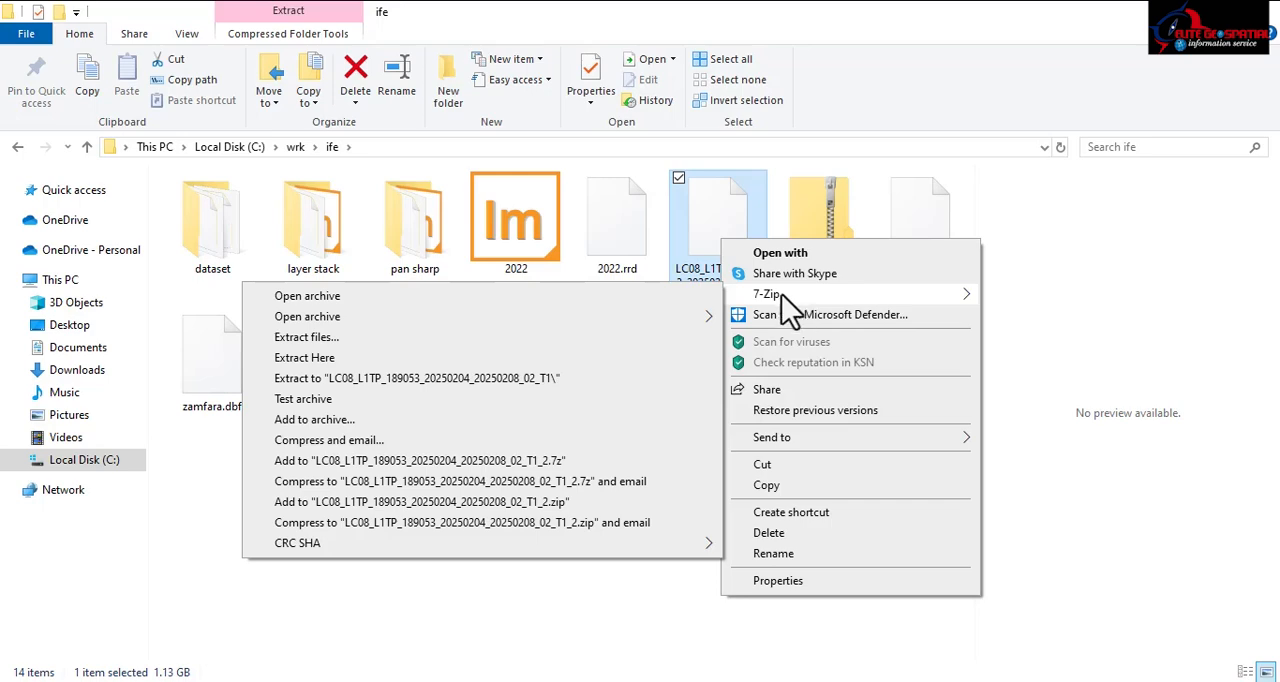
pyautogui.click(442, 381)
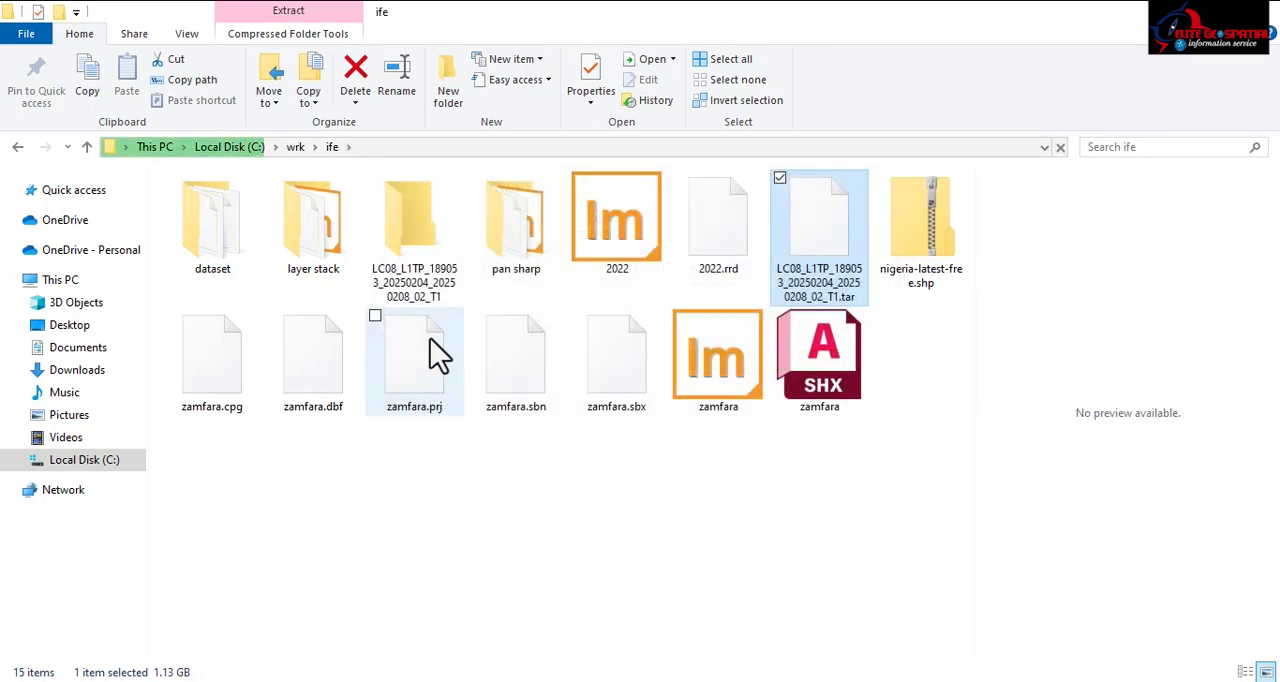
pyautogui.doubleClick(409, 255)
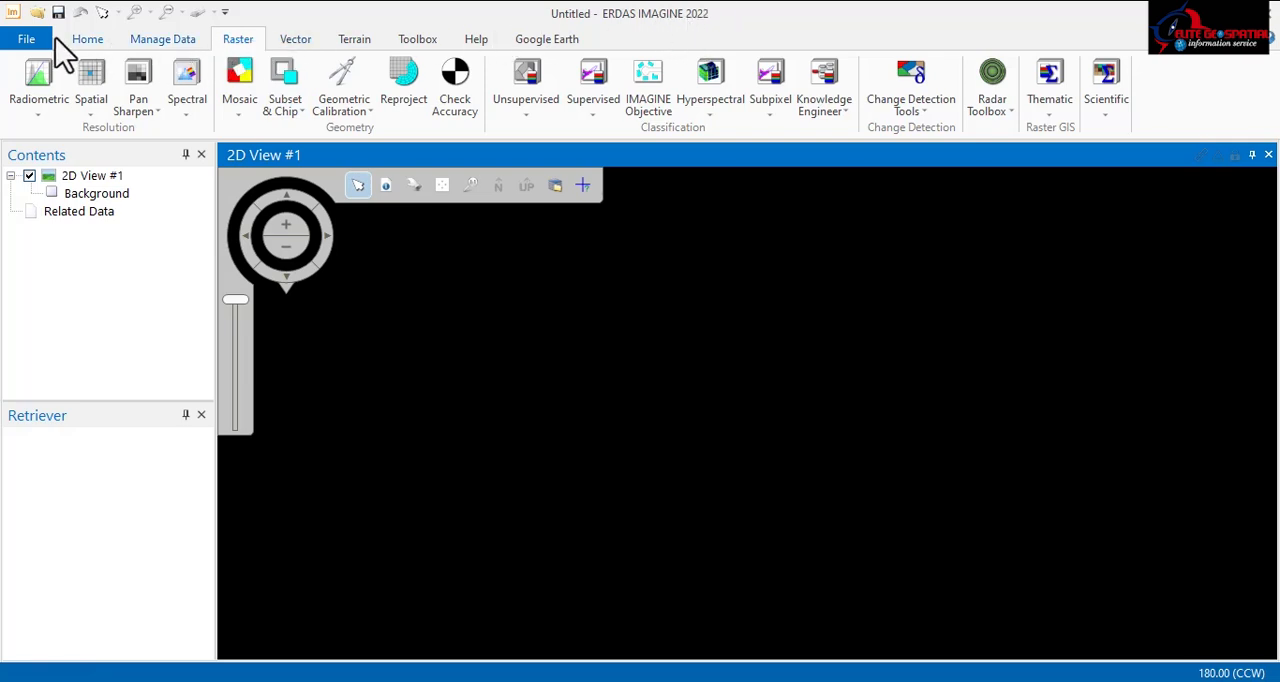
# Step: Switch to ERDAS IMAGINE and open the Layer Stack tool
pyautogui.click(87, 40)
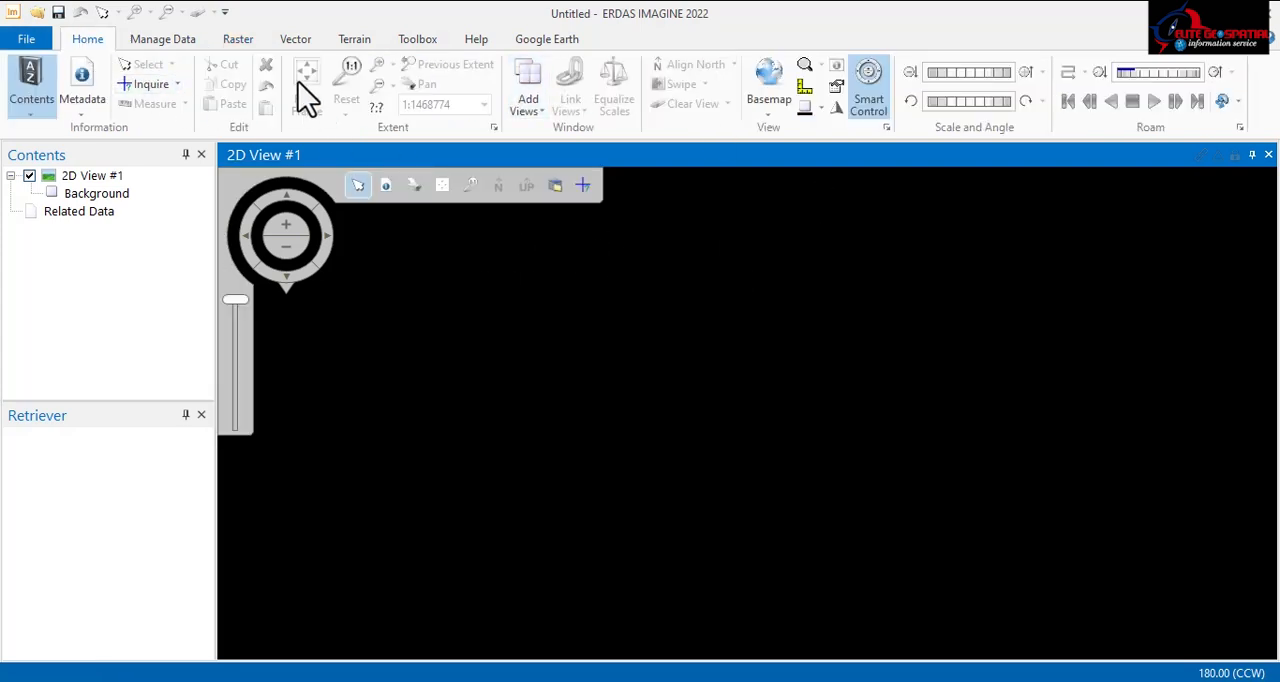
pyautogui.click(234, 40)
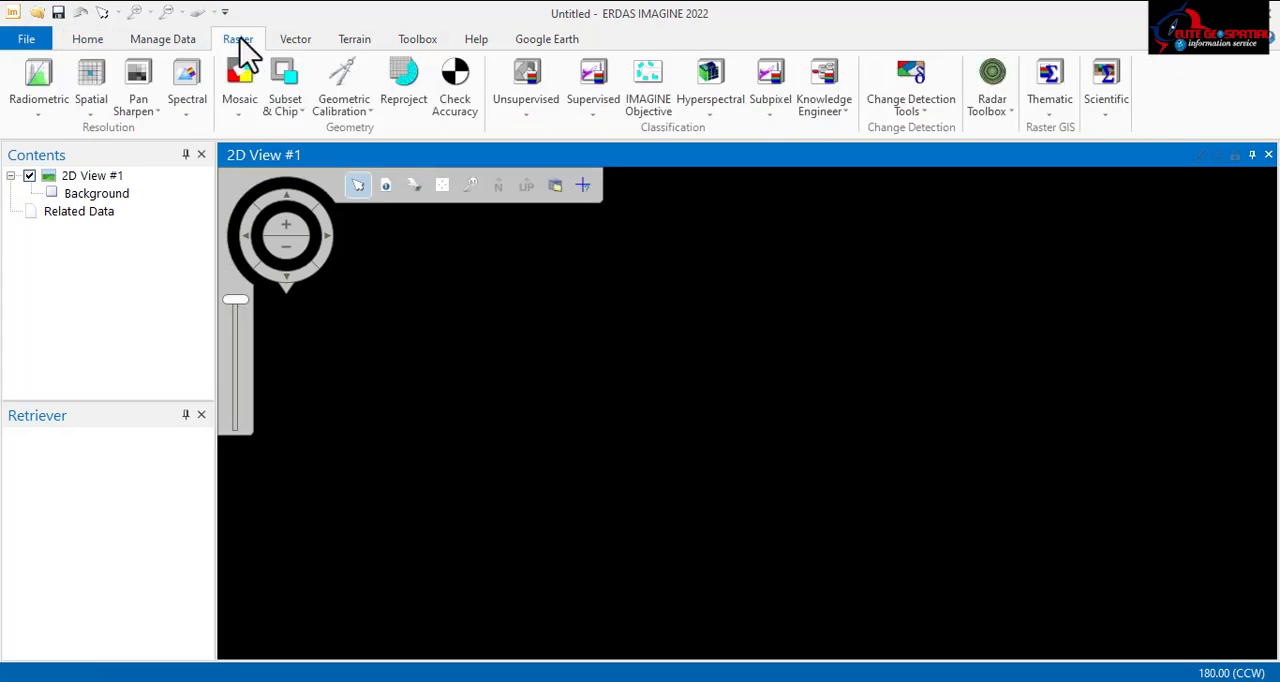
pyautogui.click(189, 100)
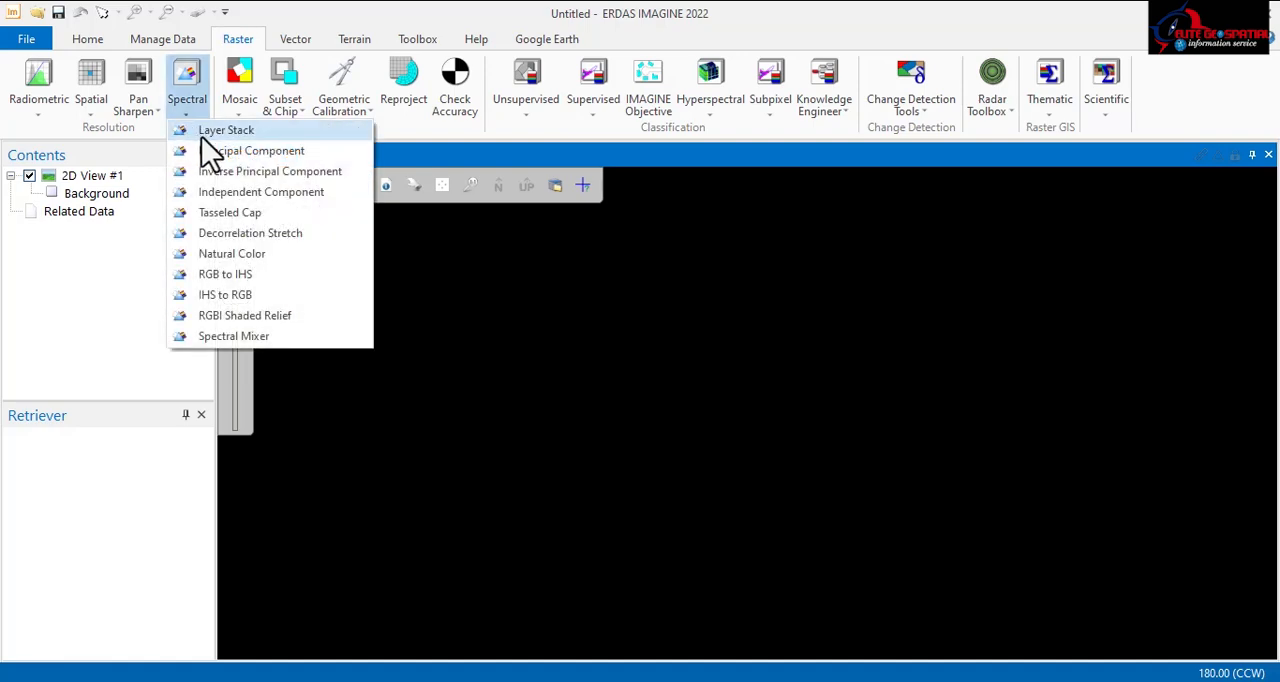
pyautogui.click(212, 140)
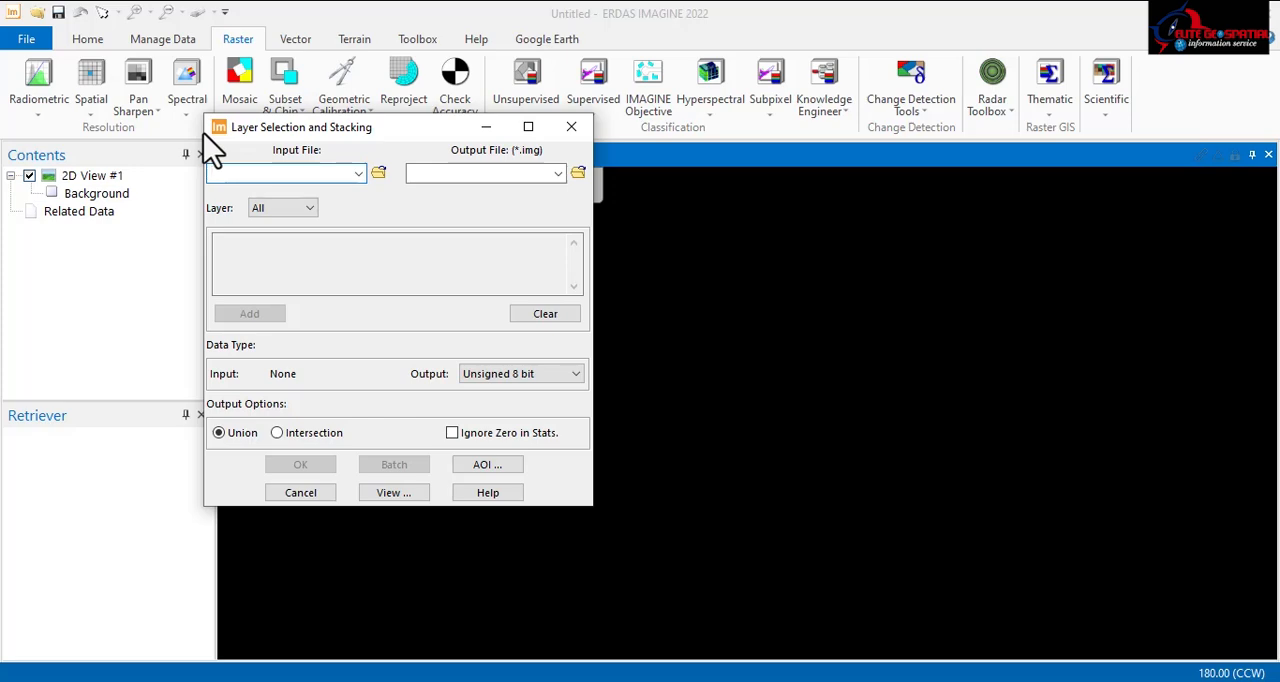
# Step: Add LC08_L1TP_189053_20250204_20250208_02_T1_B1.TIF from its extracted folder in C:\wrk\ife to the layer stack list
pyautogui.click(379, 173)
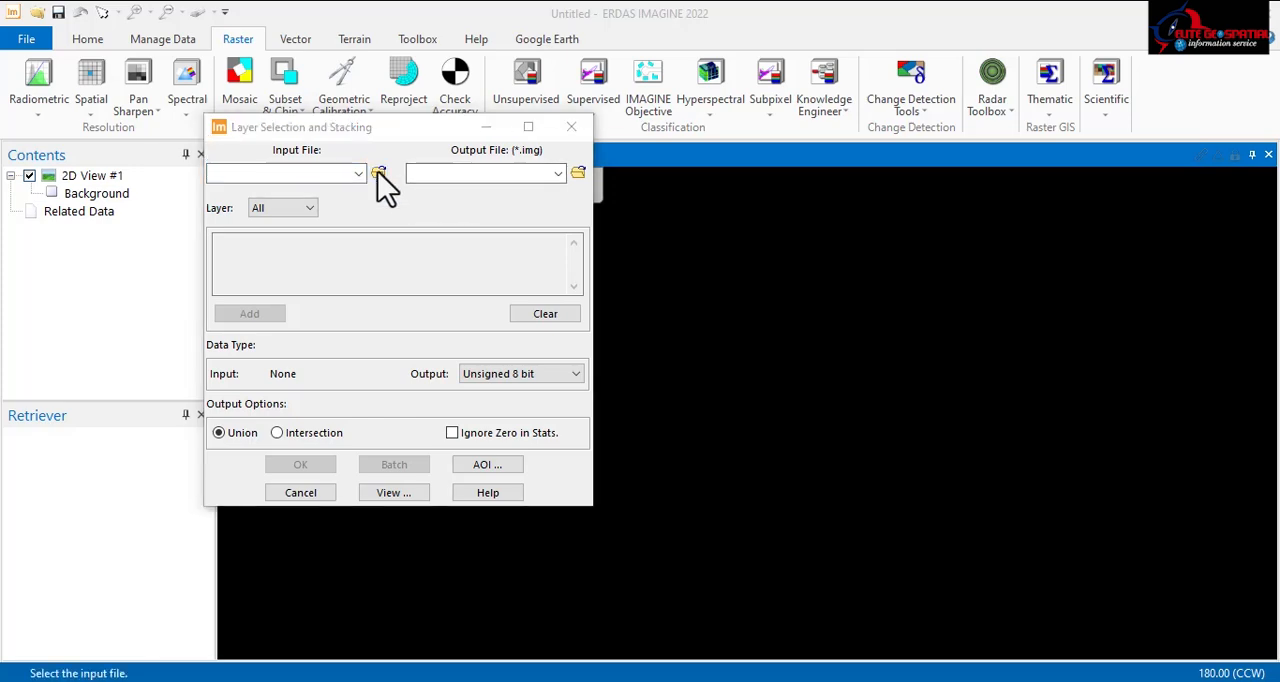
pyautogui.click(463, 203)
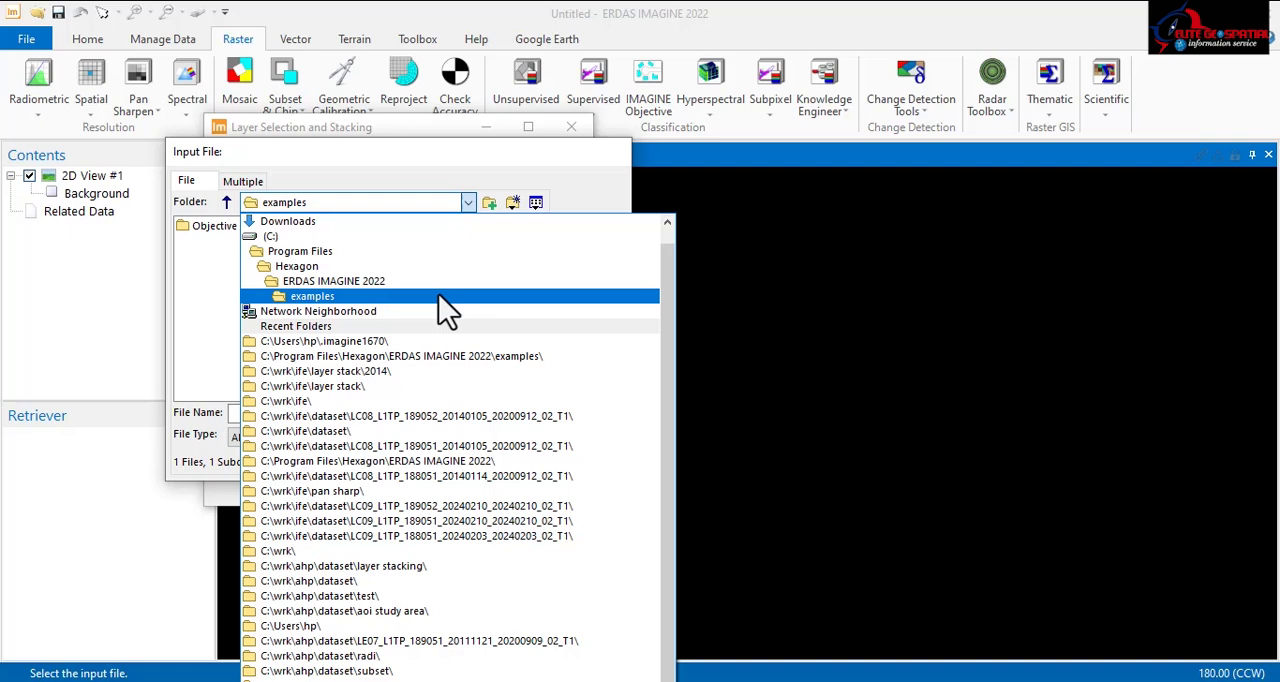
pyautogui.click(300, 401)
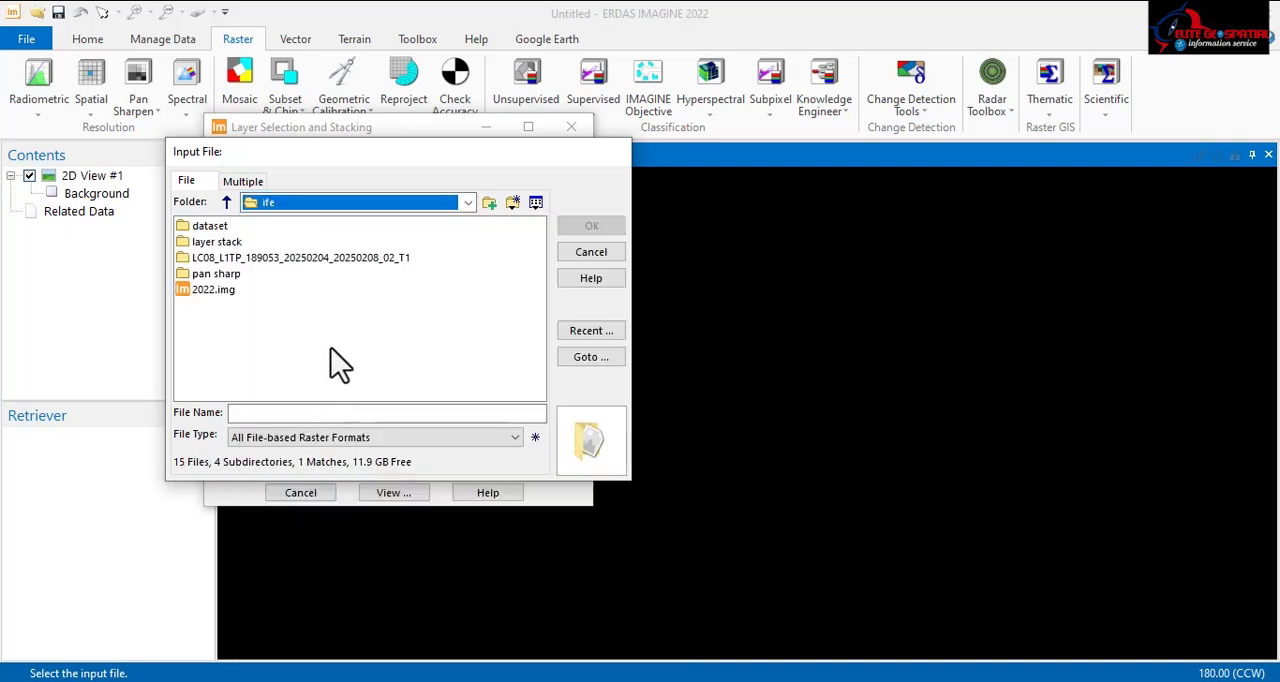
pyautogui.doubleClick(253, 259)
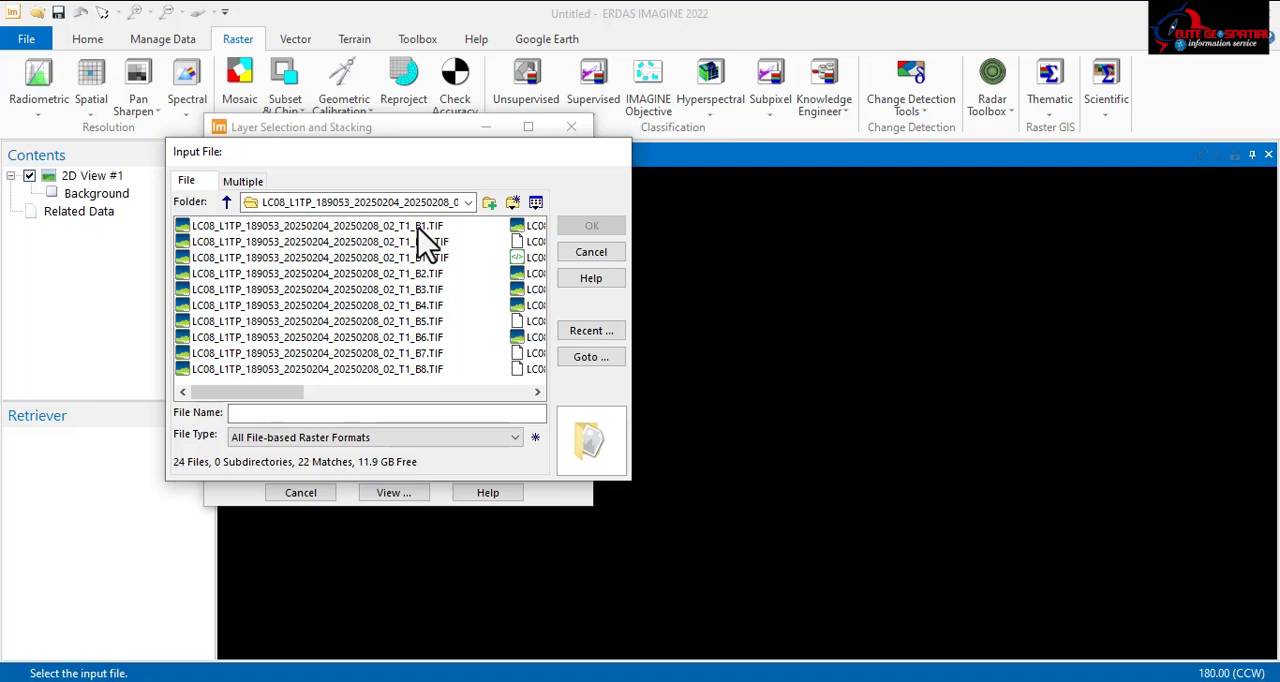
pyautogui.click(417, 227)
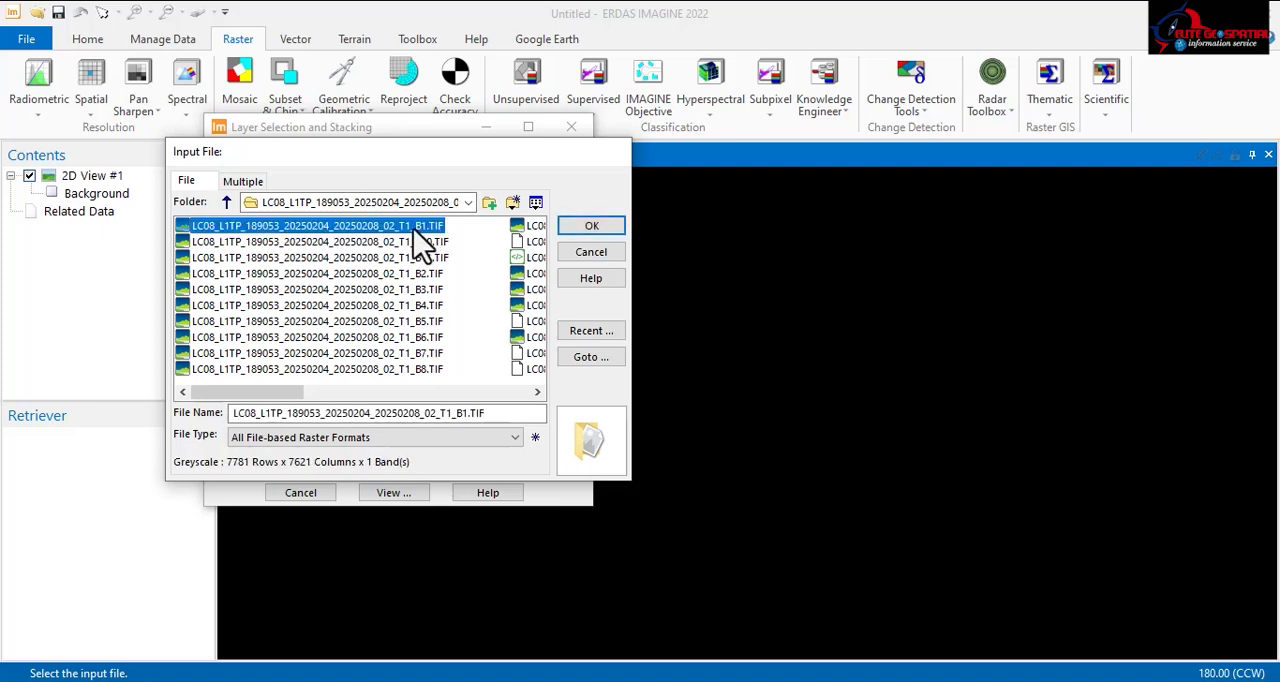
pyautogui.click(590, 230)
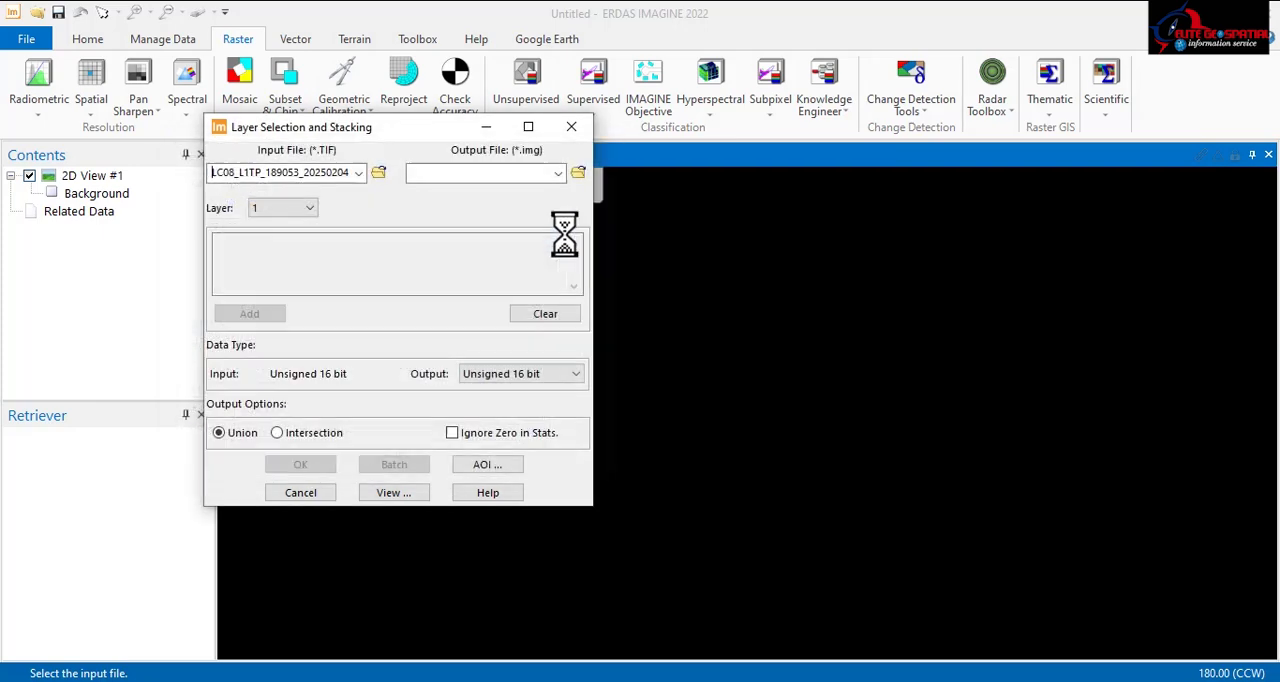
pyautogui.click(252, 316)
# Step: Choose the B2, B3, B4 and B5 TIF files of the scene in turn as the layer stack's input file
pyautogui.click(379, 172)
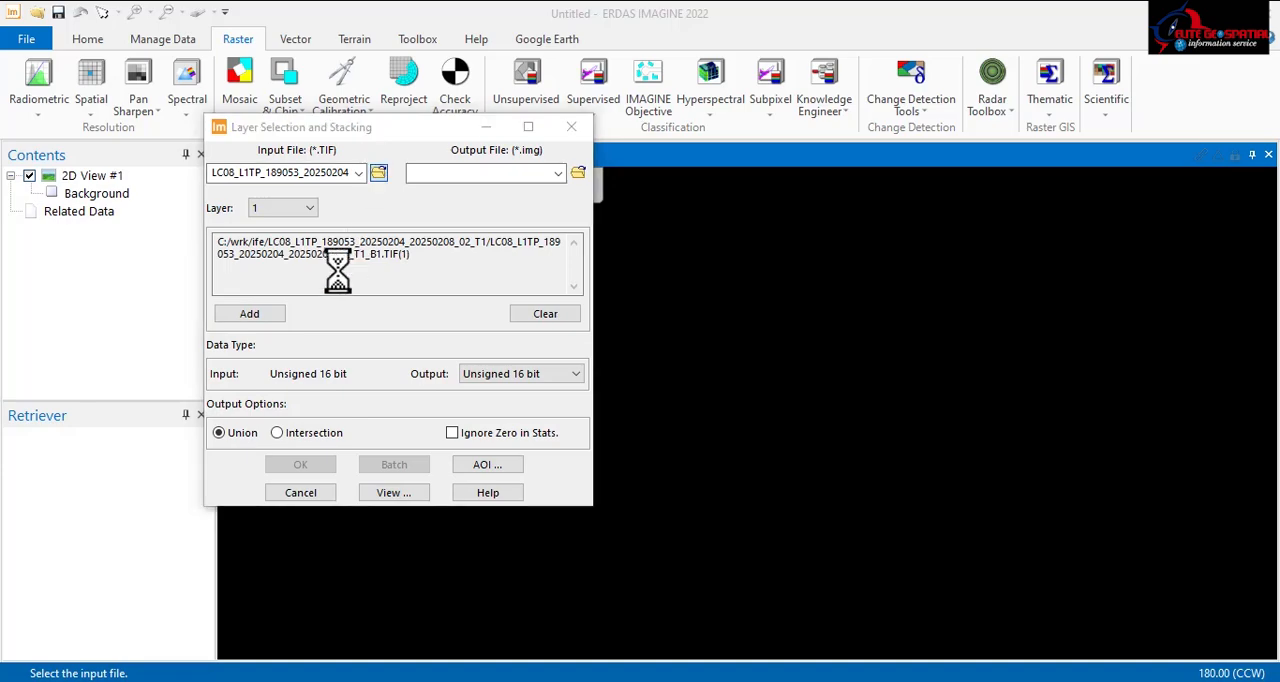
pyautogui.click(438, 275)
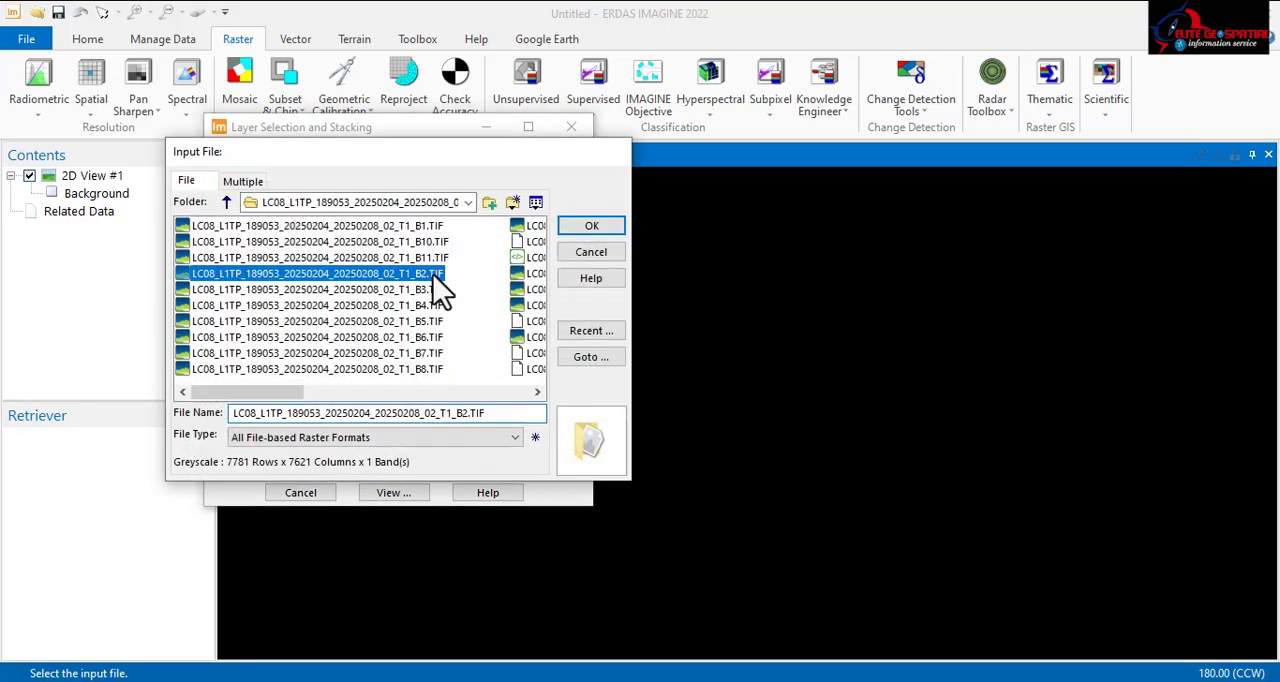
pyautogui.click(591, 227)
pyautogui.click(380, 173)
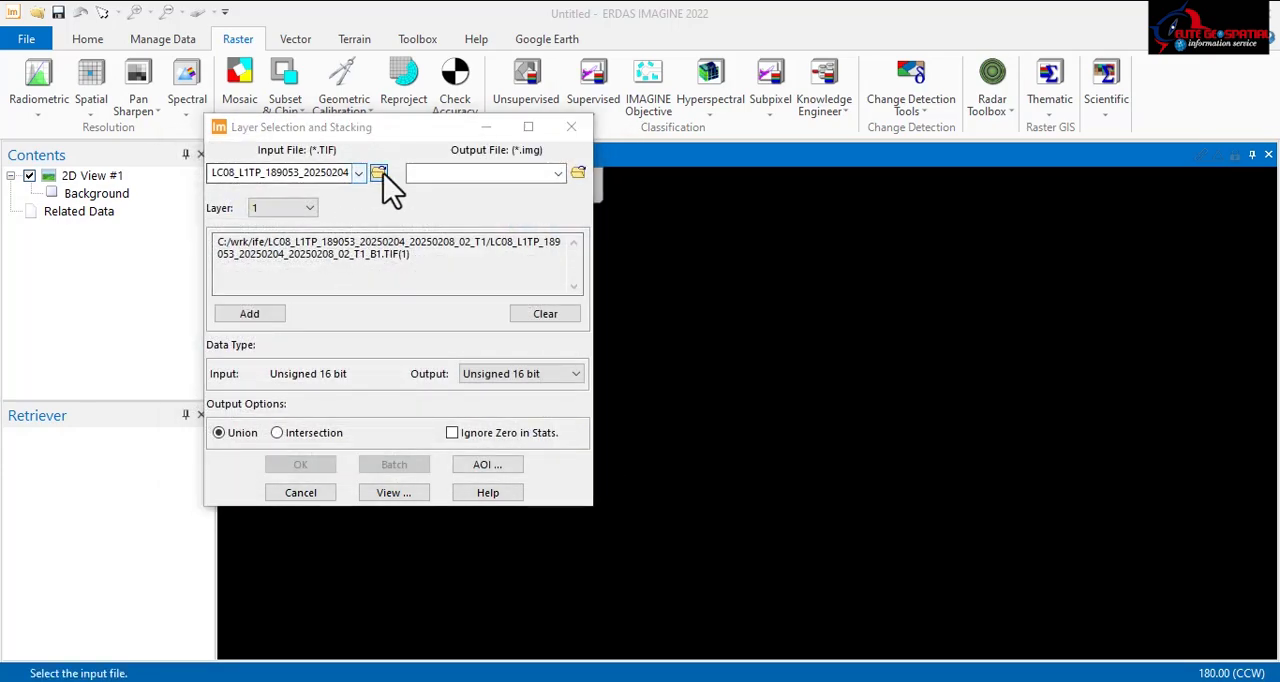
pyautogui.click(423, 290)
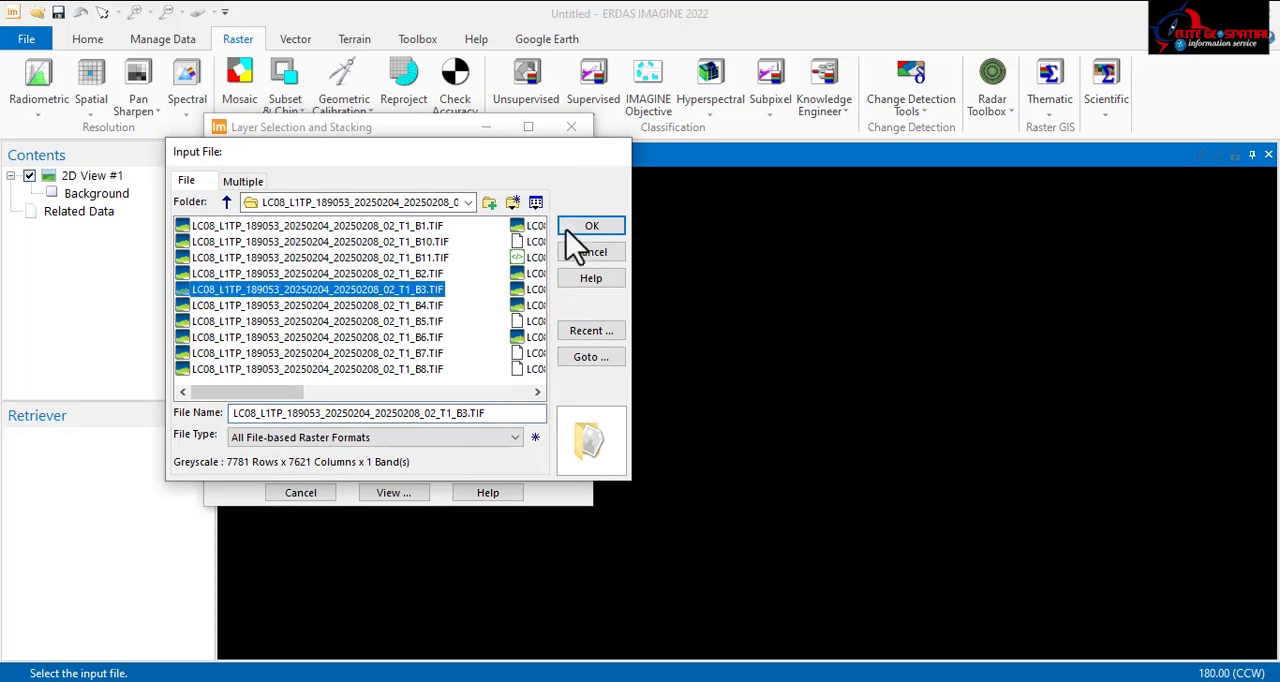
pyautogui.click(591, 227)
pyautogui.click(378, 174)
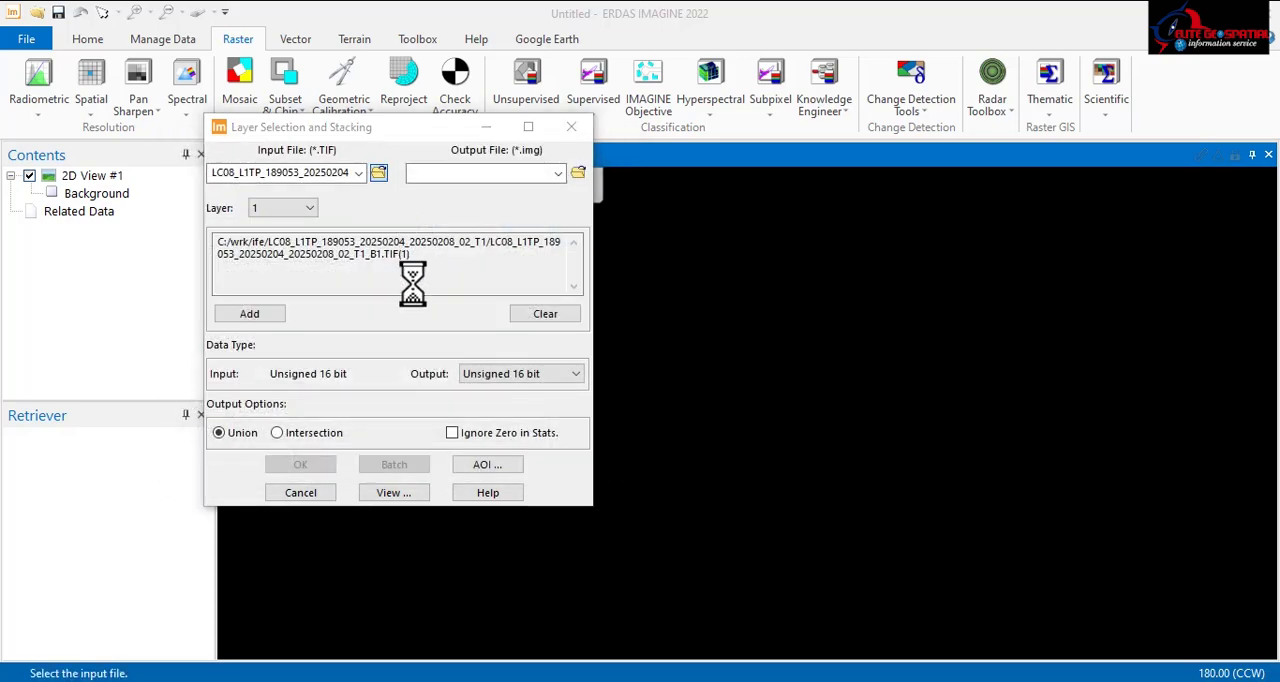
pyautogui.click(409, 306)
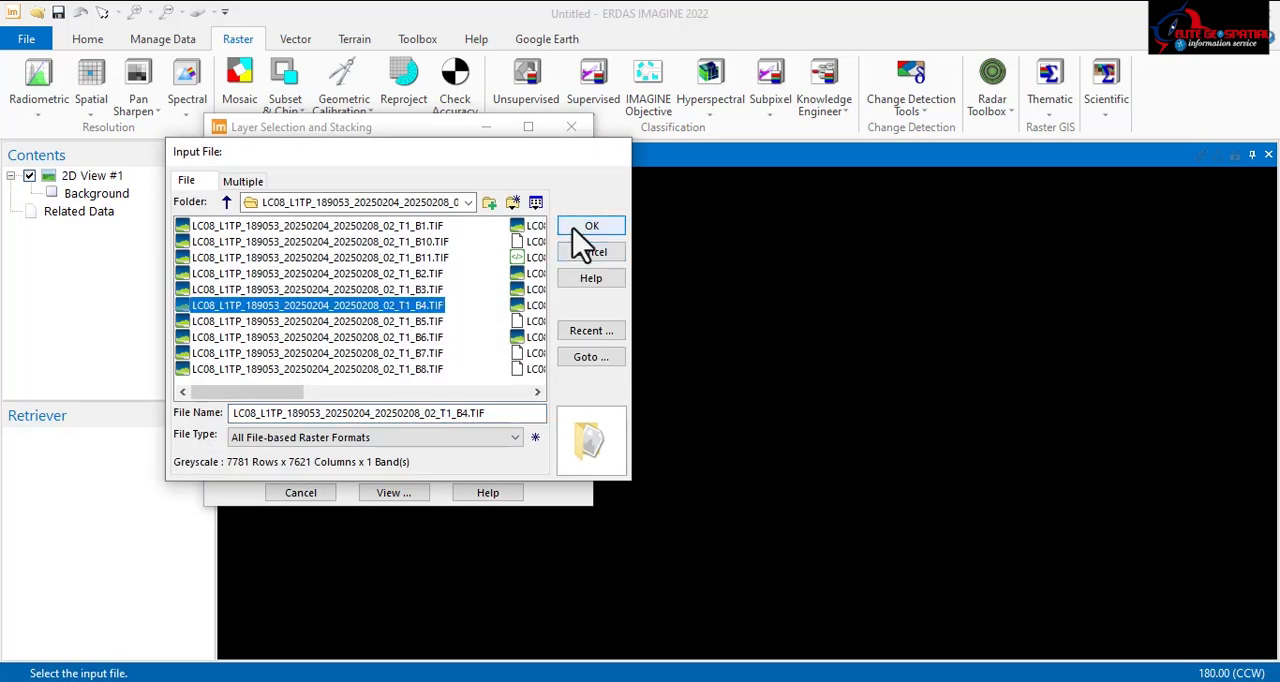
pyautogui.click(589, 230)
pyautogui.click(379, 171)
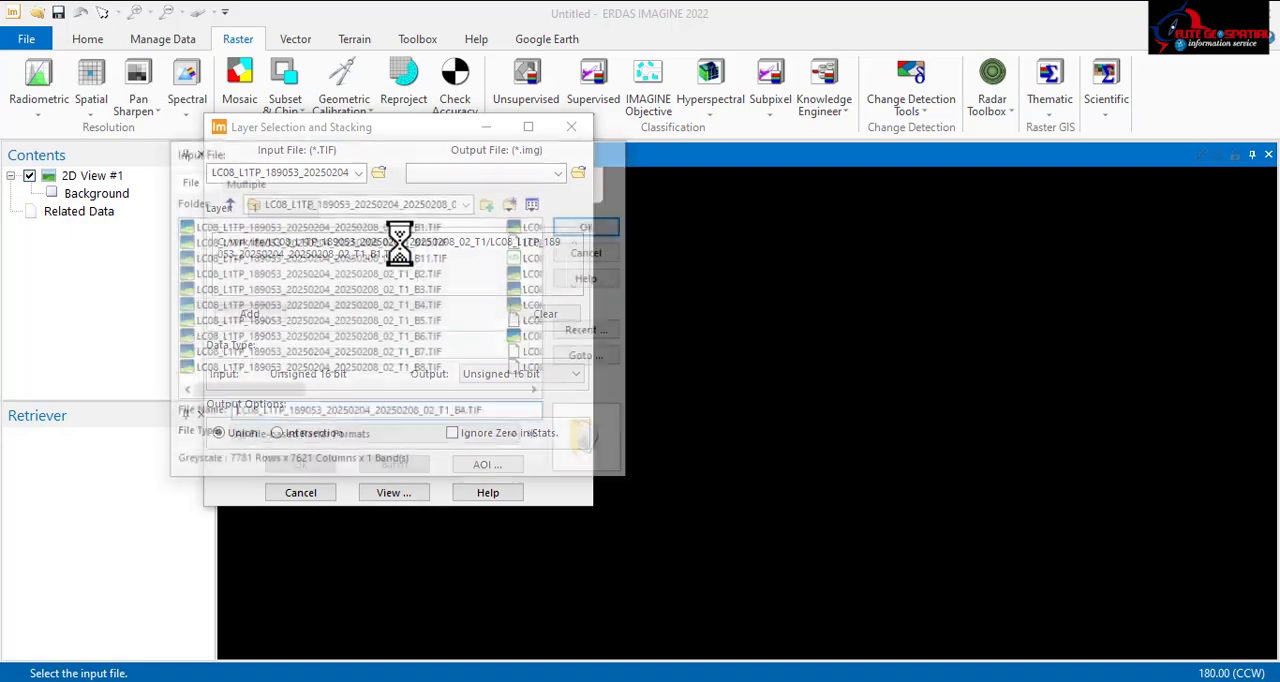
pyautogui.click(420, 322)
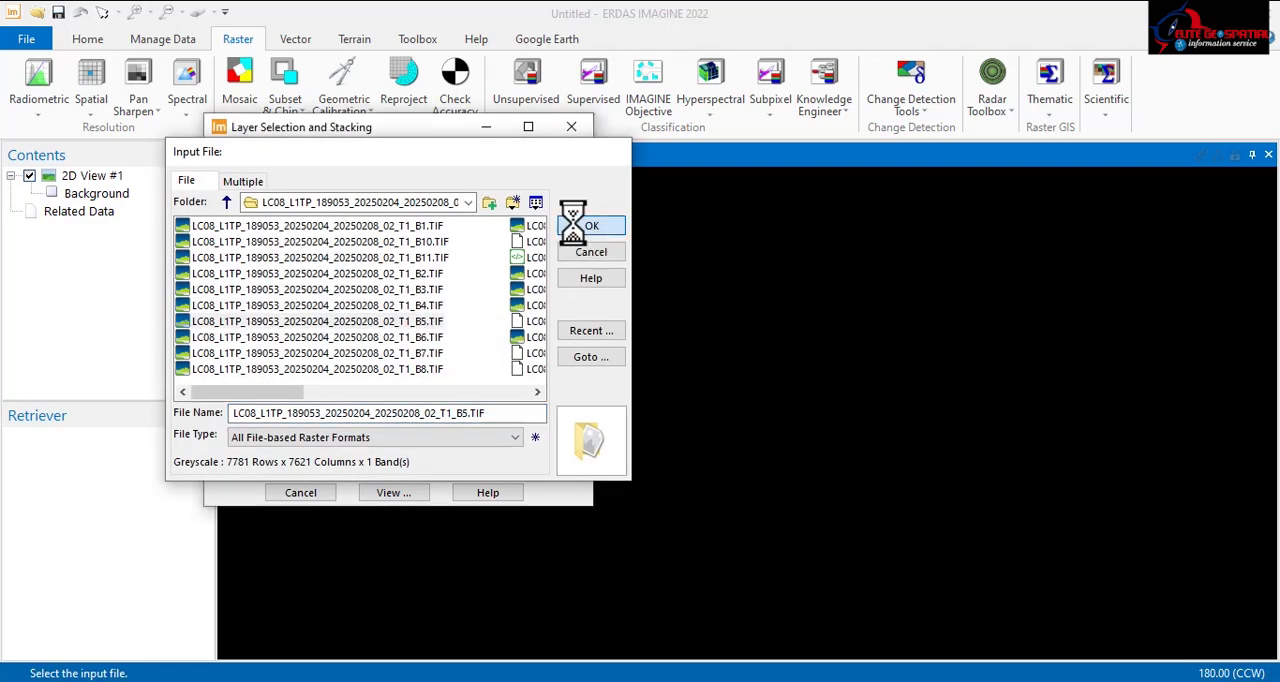
pyautogui.click(591, 226)
# Step: Choose the scene's B6 TIF as the input file and add it to the layer stack list
pyautogui.click(379, 171)
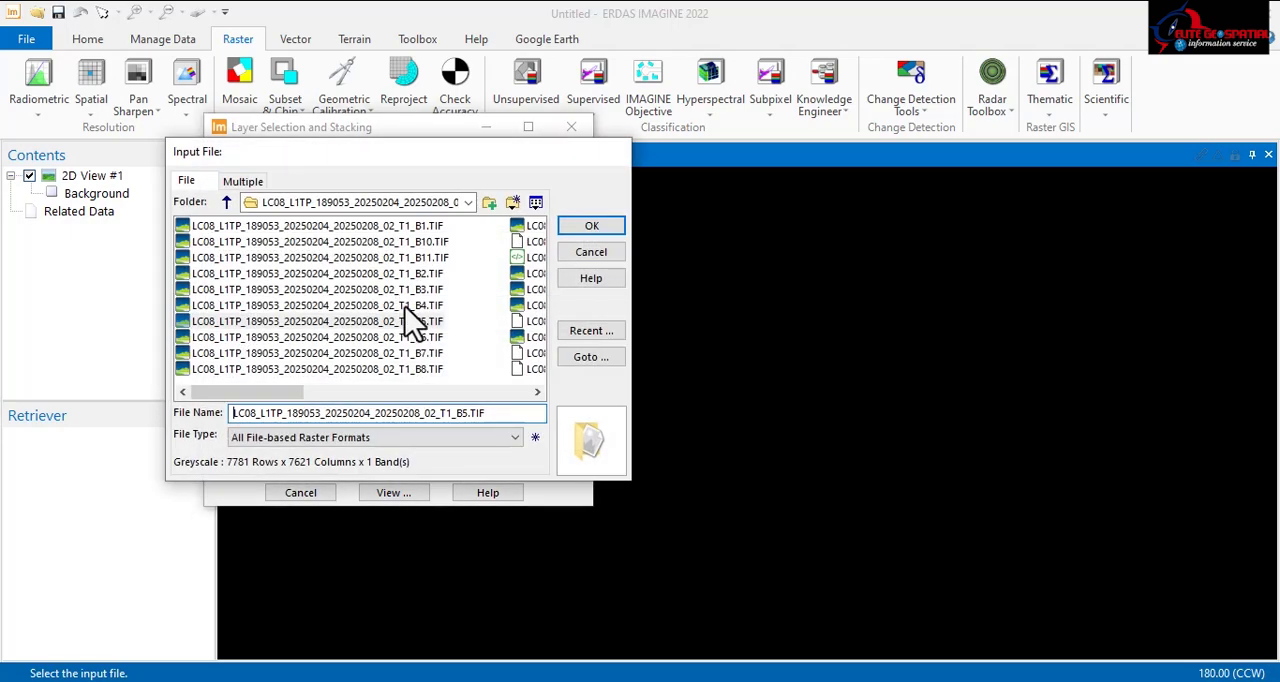
pyautogui.click(418, 337)
pyautogui.click(588, 232)
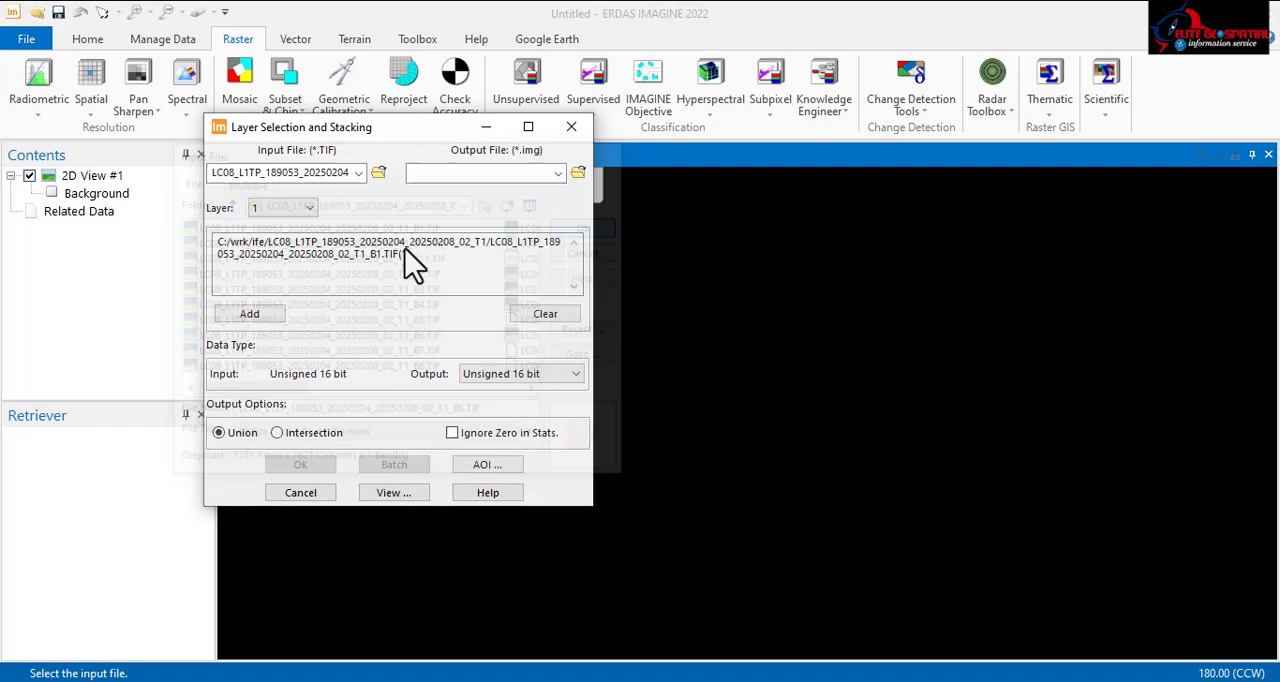
pyautogui.click(272, 313)
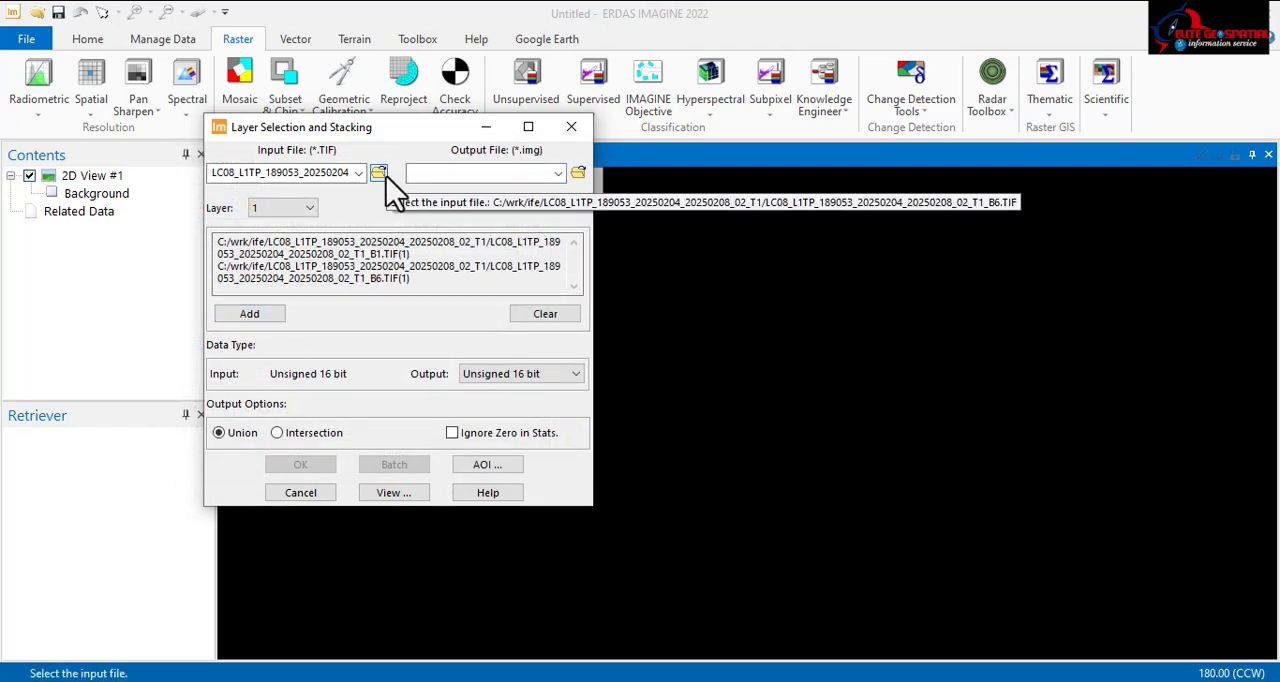
# Step: Choose LC08_L1TP_189053_20250204_20250208_02_T1_B7.TIF as the layer stack's input file
pyautogui.click(380, 173)
pyautogui.click(410, 353)
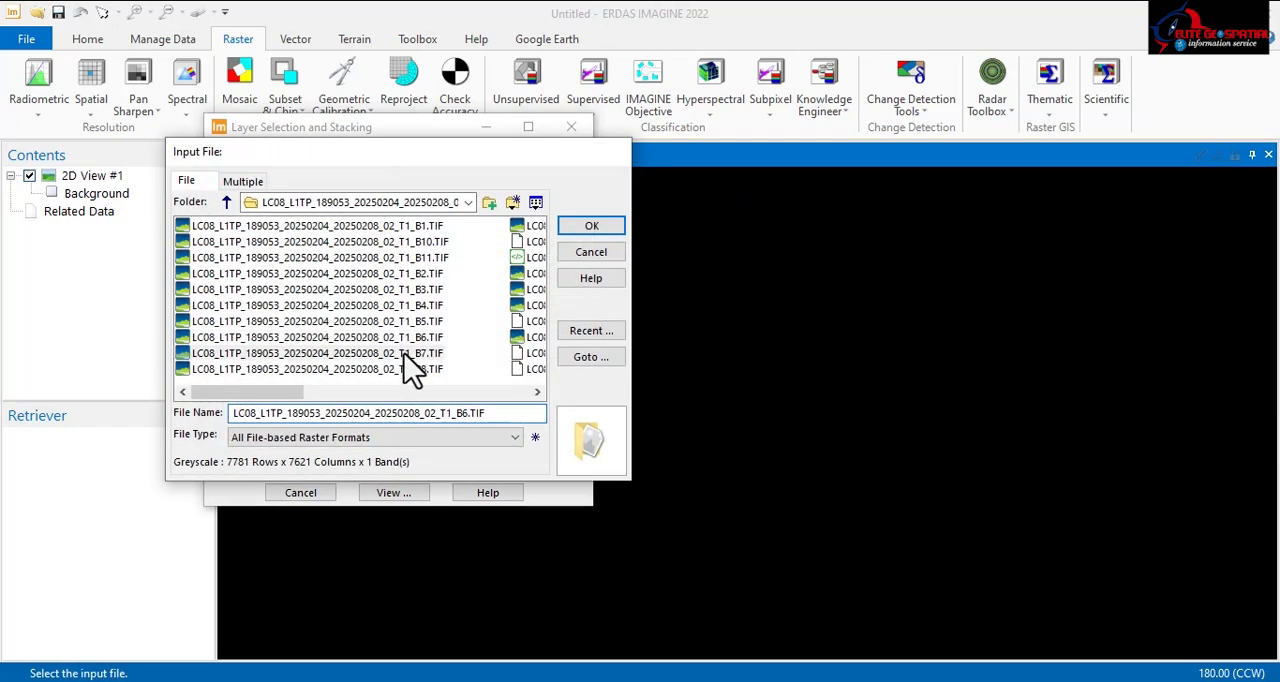
pyautogui.click(578, 229)
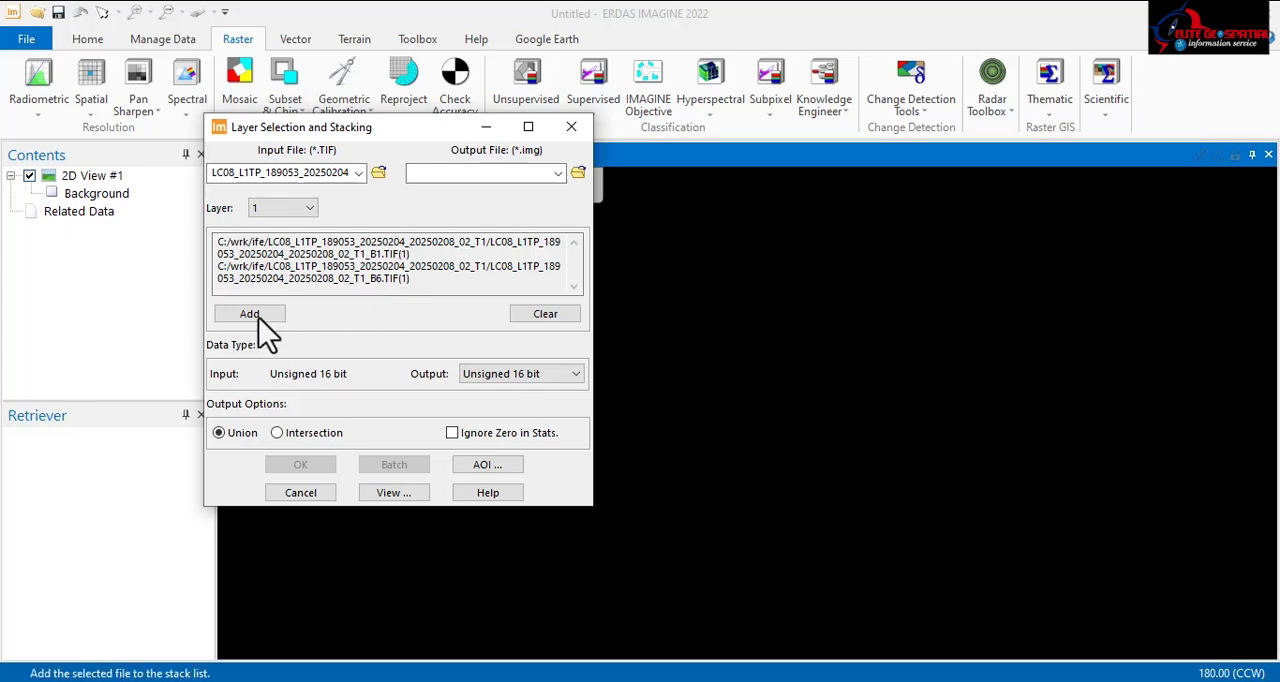
# Step: Browse for the layer stack's output file location, going to the ahp folder in C:\wrk
pyautogui.click(578, 174)
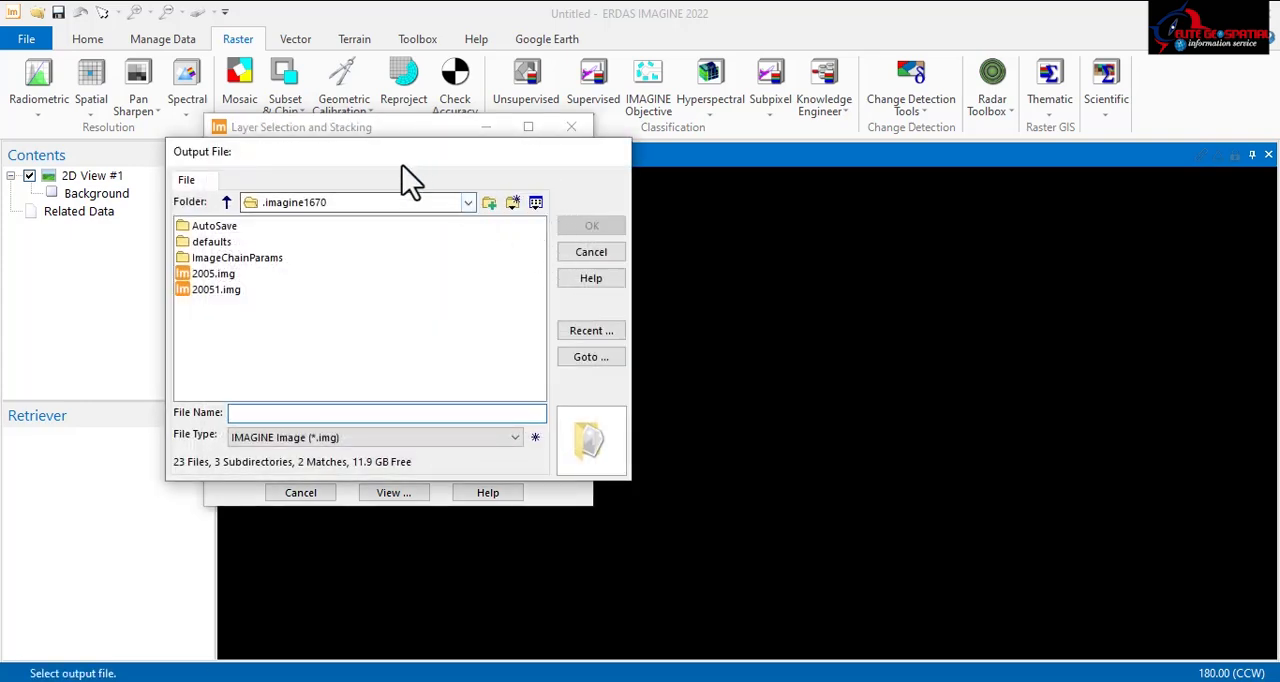
pyautogui.click(467, 203)
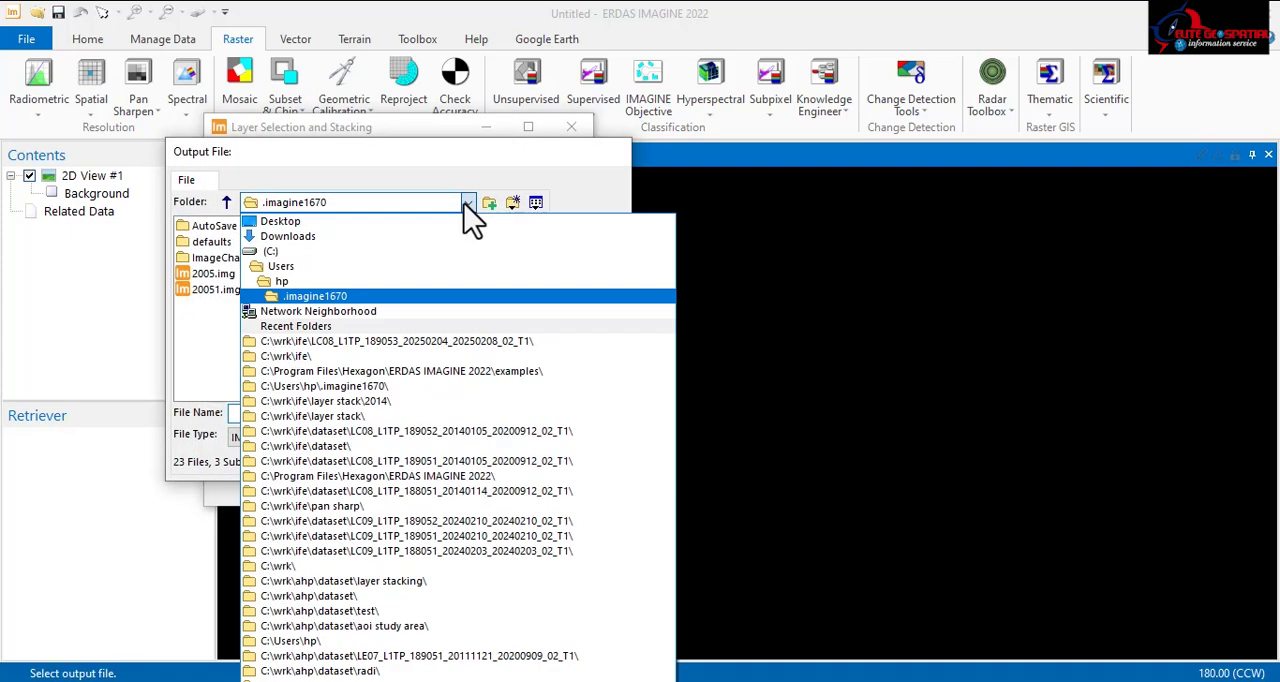
pyautogui.click(333, 357)
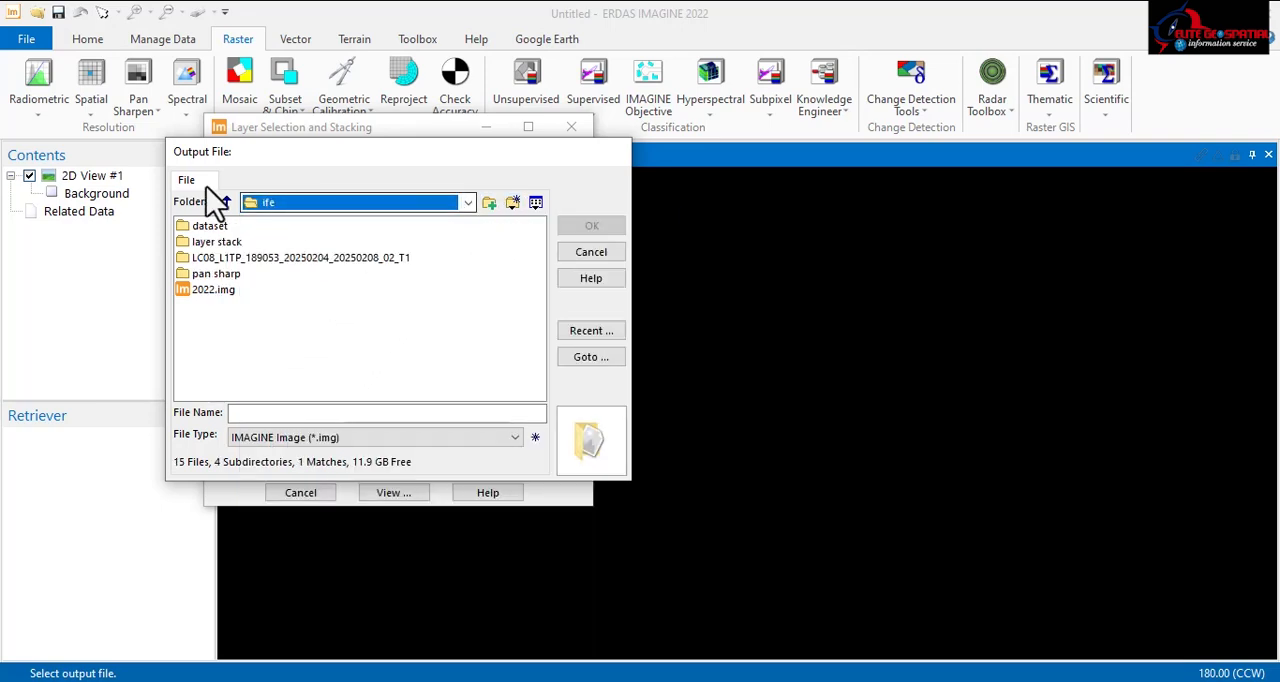
pyautogui.click(226, 202)
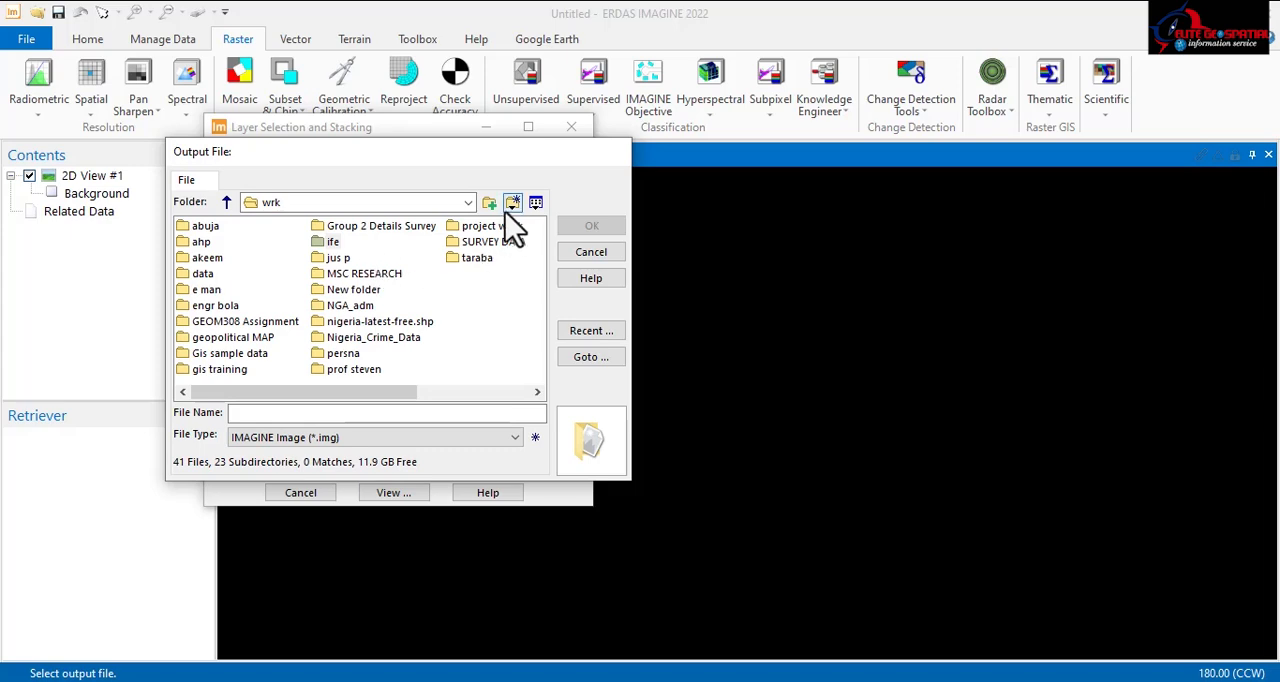
pyautogui.doubleClick(197, 241)
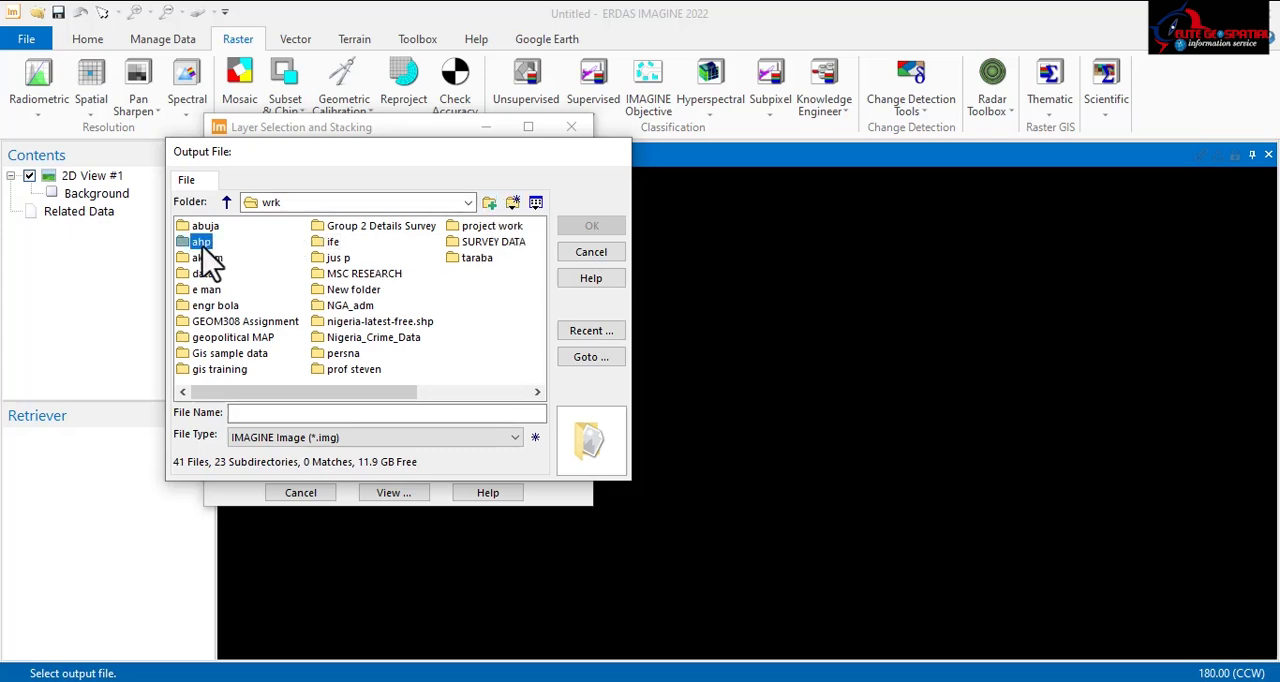
# Step: Create a directory named "layer stack" inside the ahp folder, entering its name with the On-Screen Keyboard
pyautogui.click(489, 203)
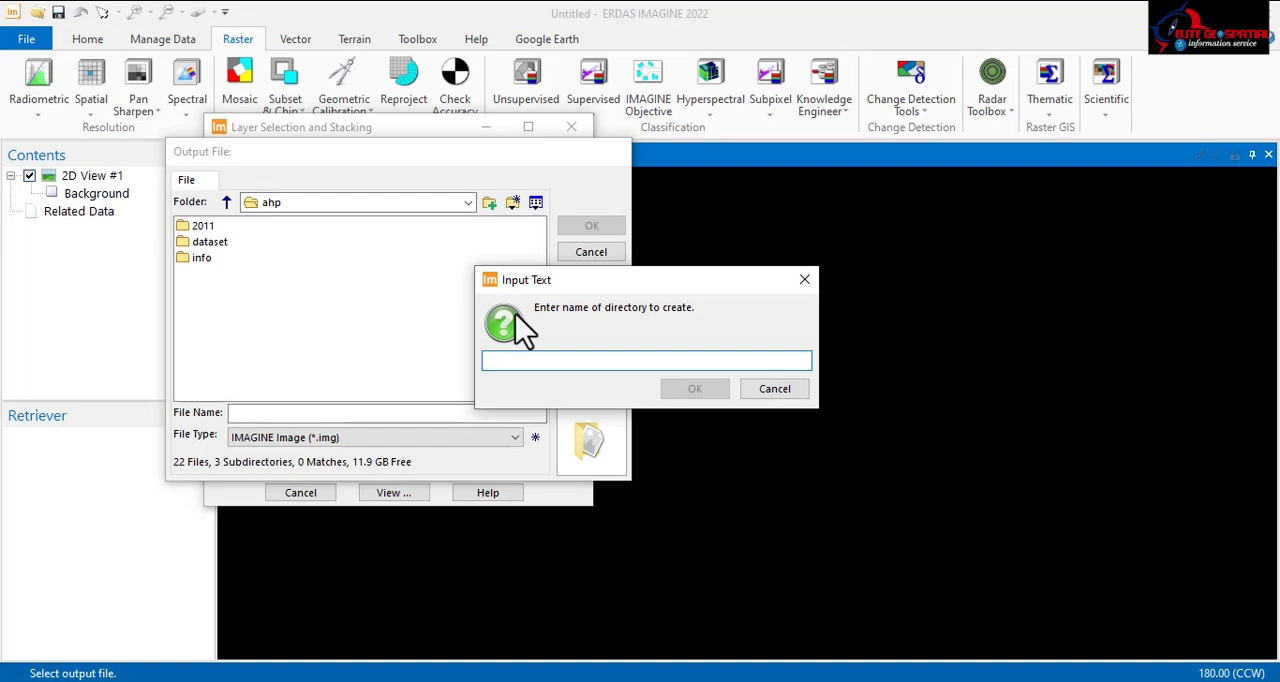
pyautogui.click(871, 680)
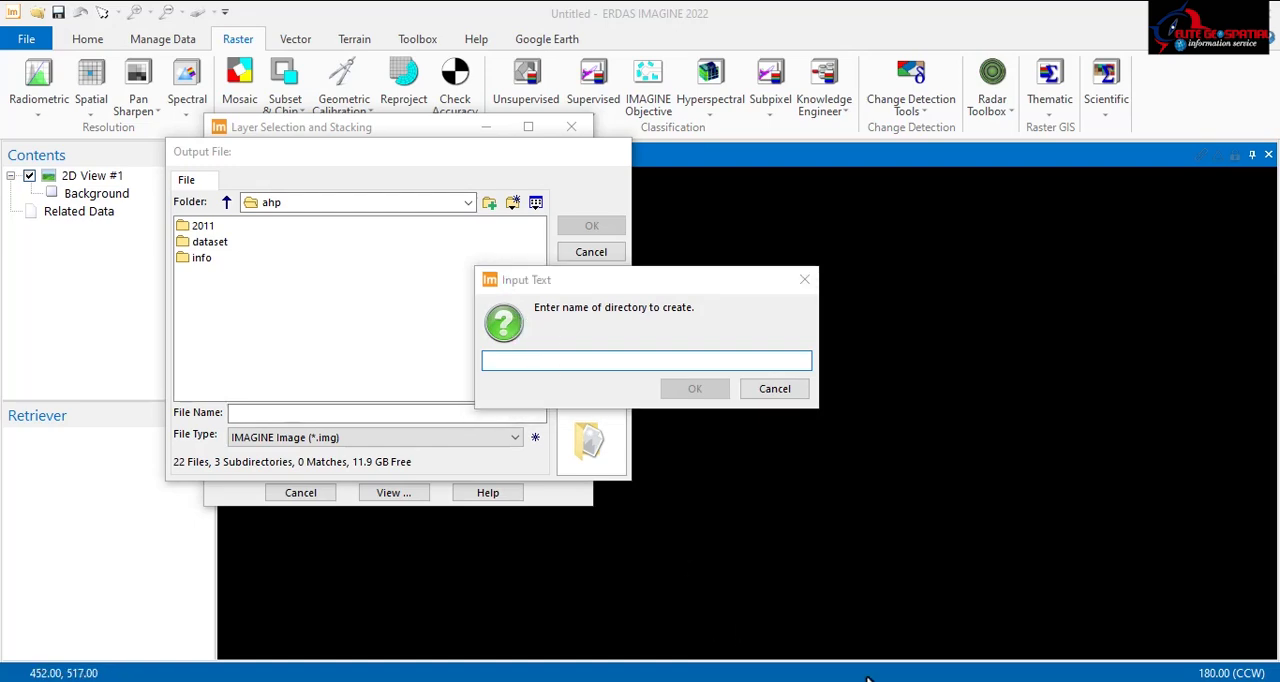
pyautogui.click(584, 360)
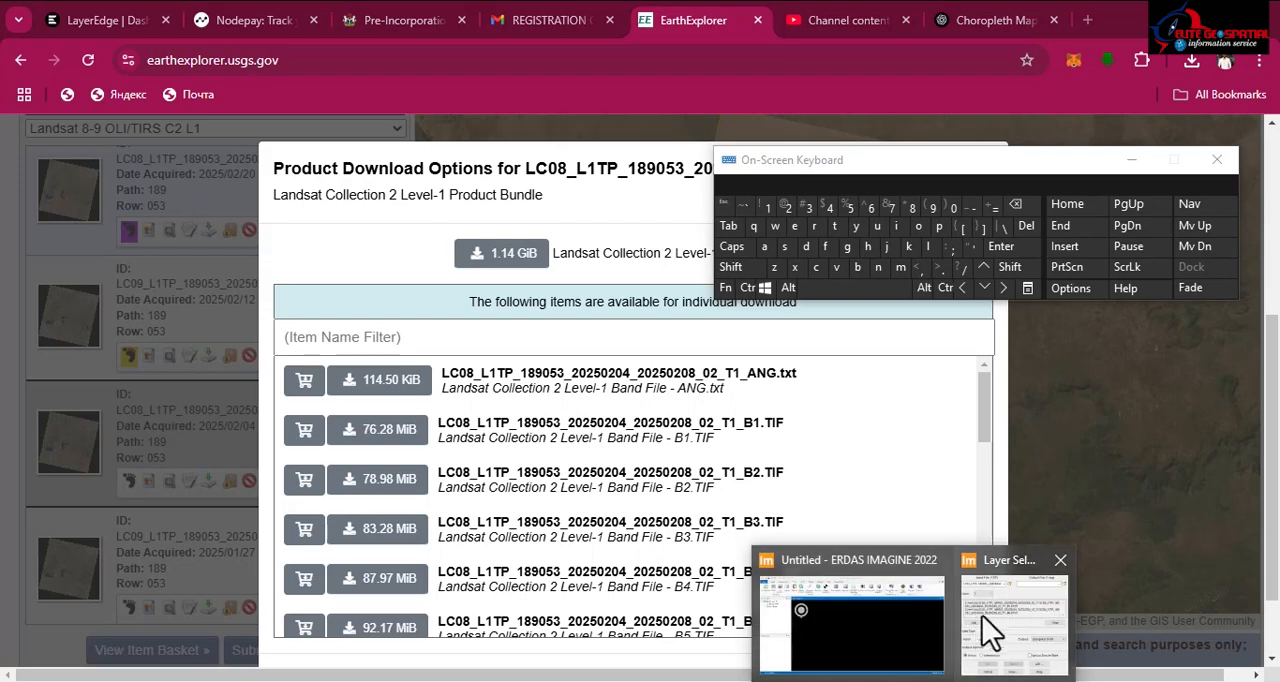
pyautogui.click(986, 628)
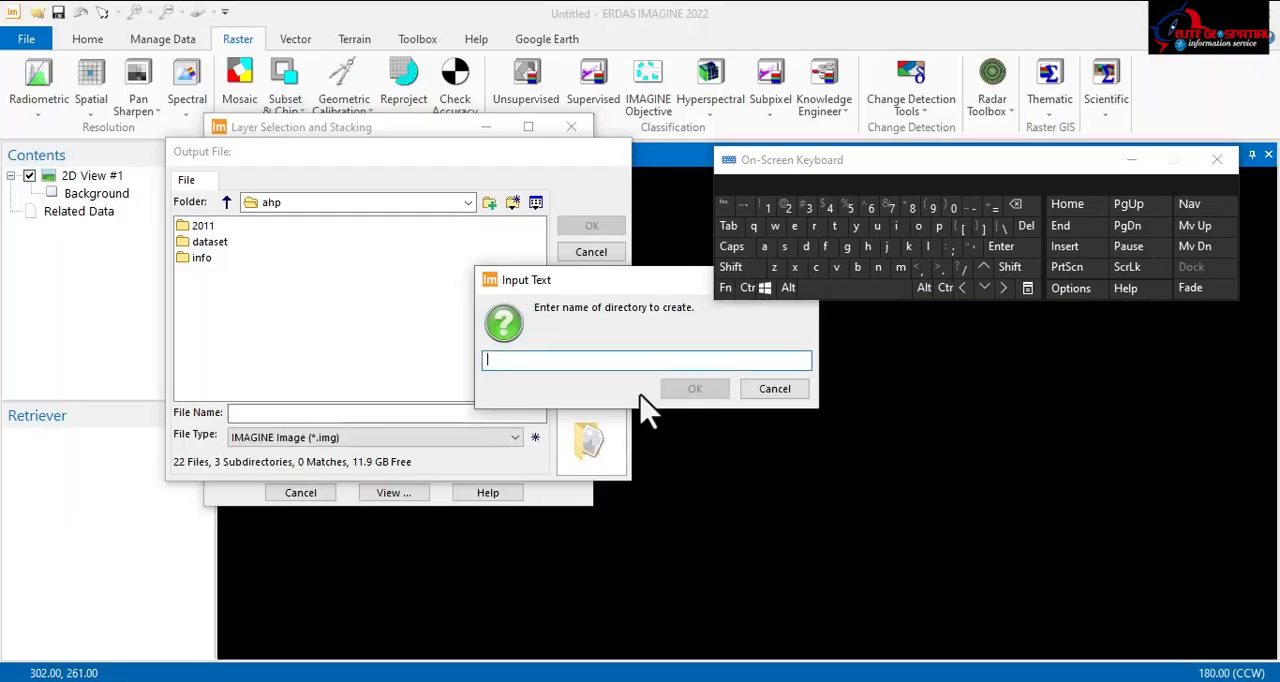
pyautogui.click(929, 246)
pyautogui.click(764, 246)
pyautogui.click(856, 226)
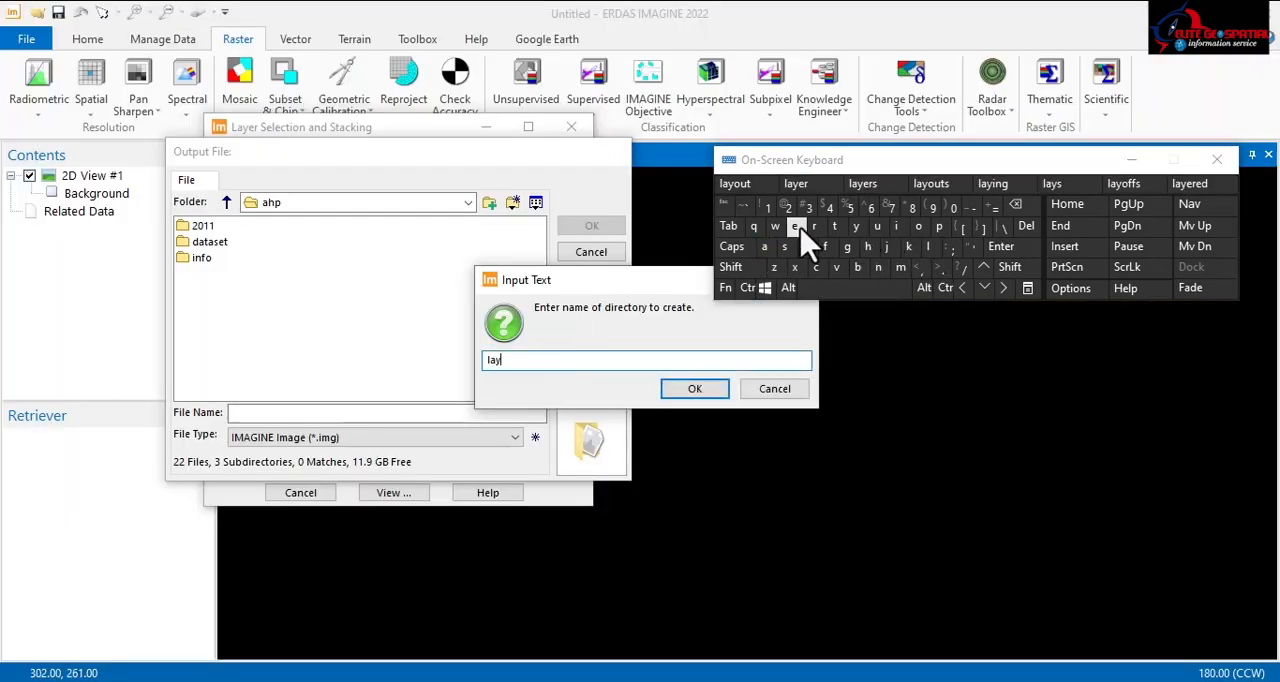
pyautogui.click(795, 226)
pyautogui.click(814, 226)
pyautogui.click(840, 288)
pyautogui.click(784, 246)
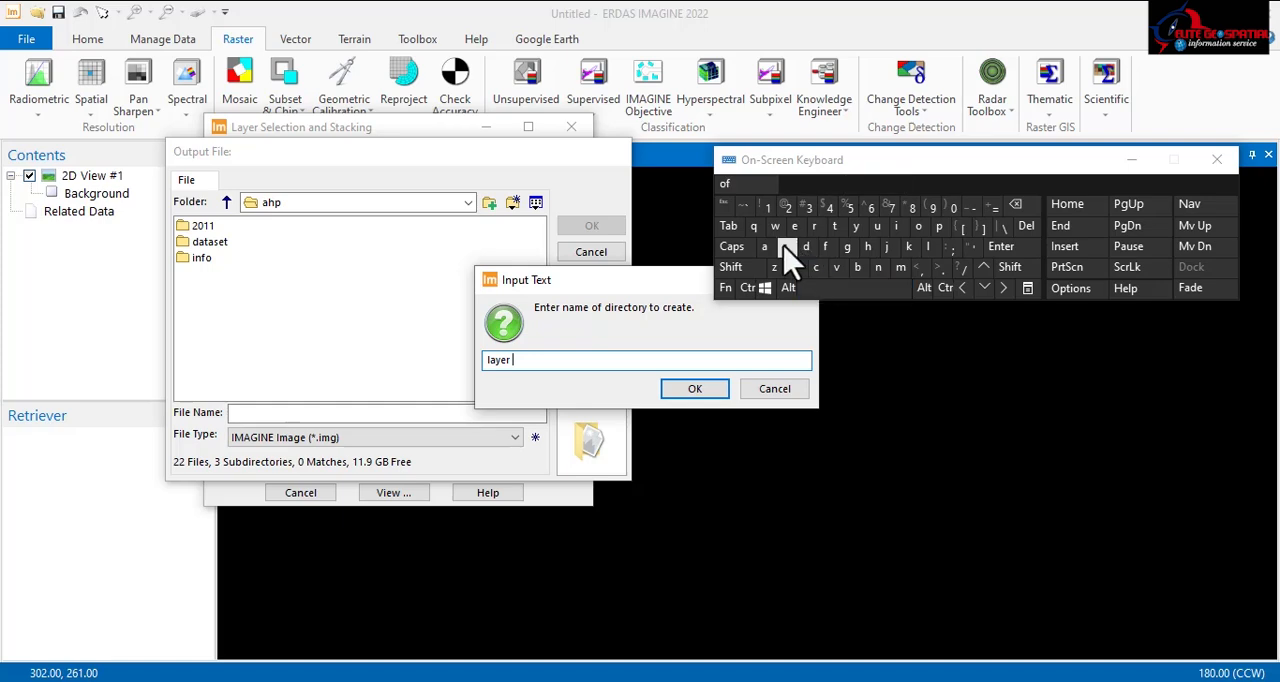
pyautogui.click(834, 226)
pyautogui.click(766, 247)
pyautogui.click(816, 267)
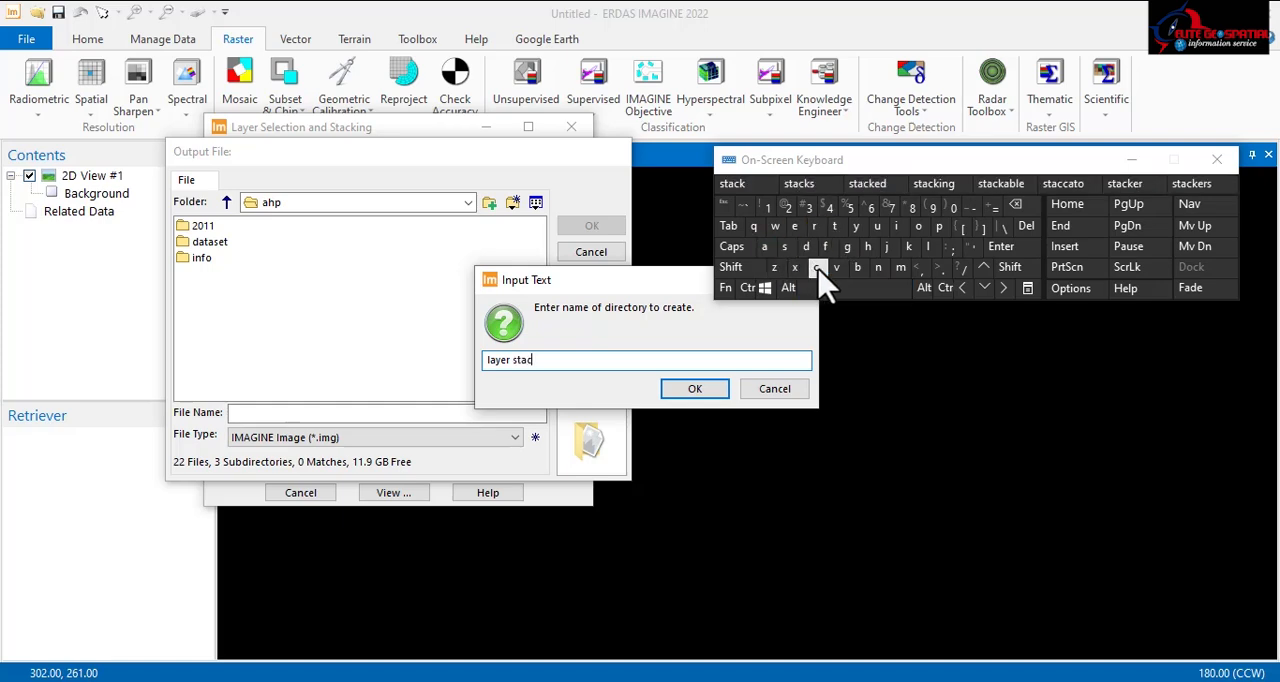
pyautogui.click(908, 246)
pyautogui.click(700, 389)
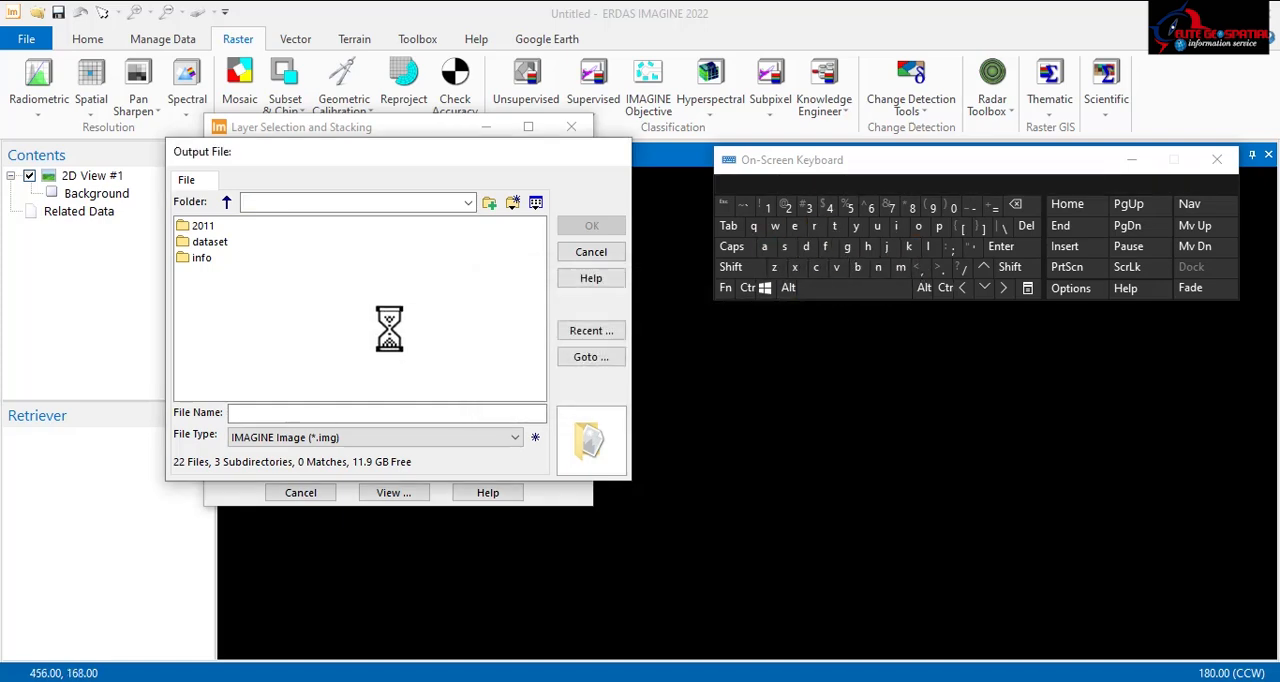
# Step: Set the output file name to kaduna in the new layer stack folder, as an IMAGINE image
pyautogui.click(263, 417)
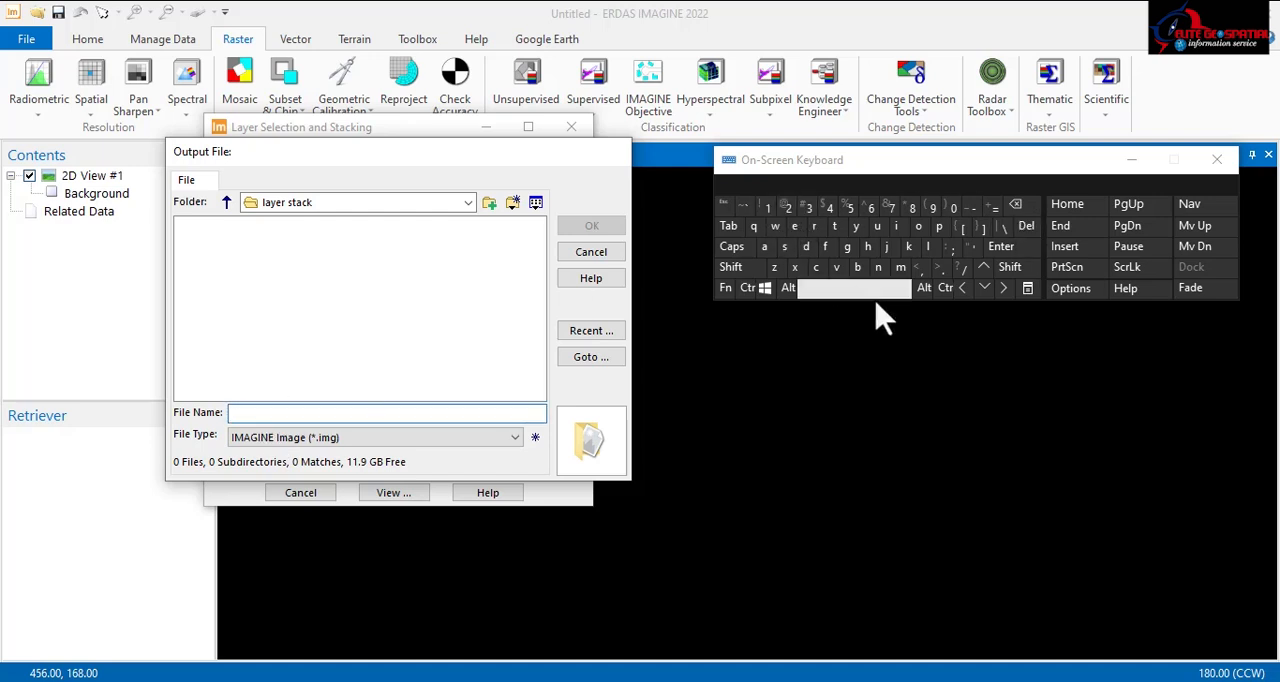
pyautogui.click(910, 247)
pyautogui.click(764, 247)
pyautogui.click(806, 247)
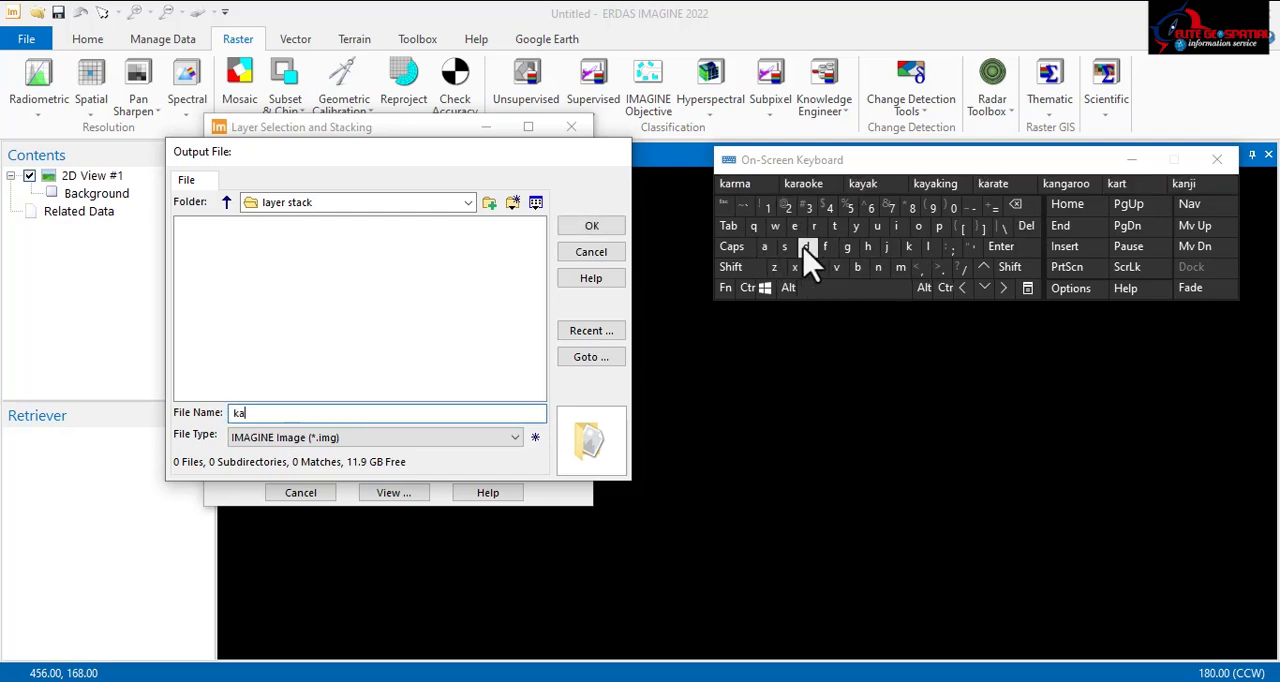
pyautogui.click(877, 226)
pyautogui.click(878, 267)
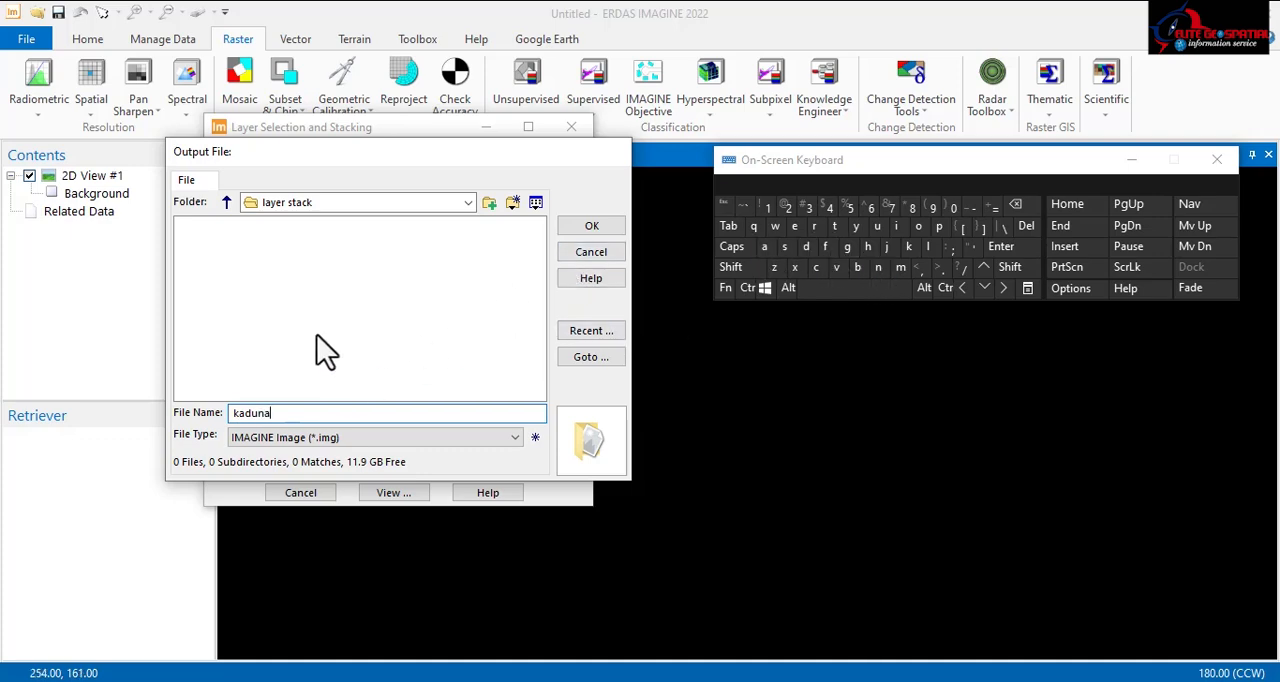
pyautogui.click(593, 230)
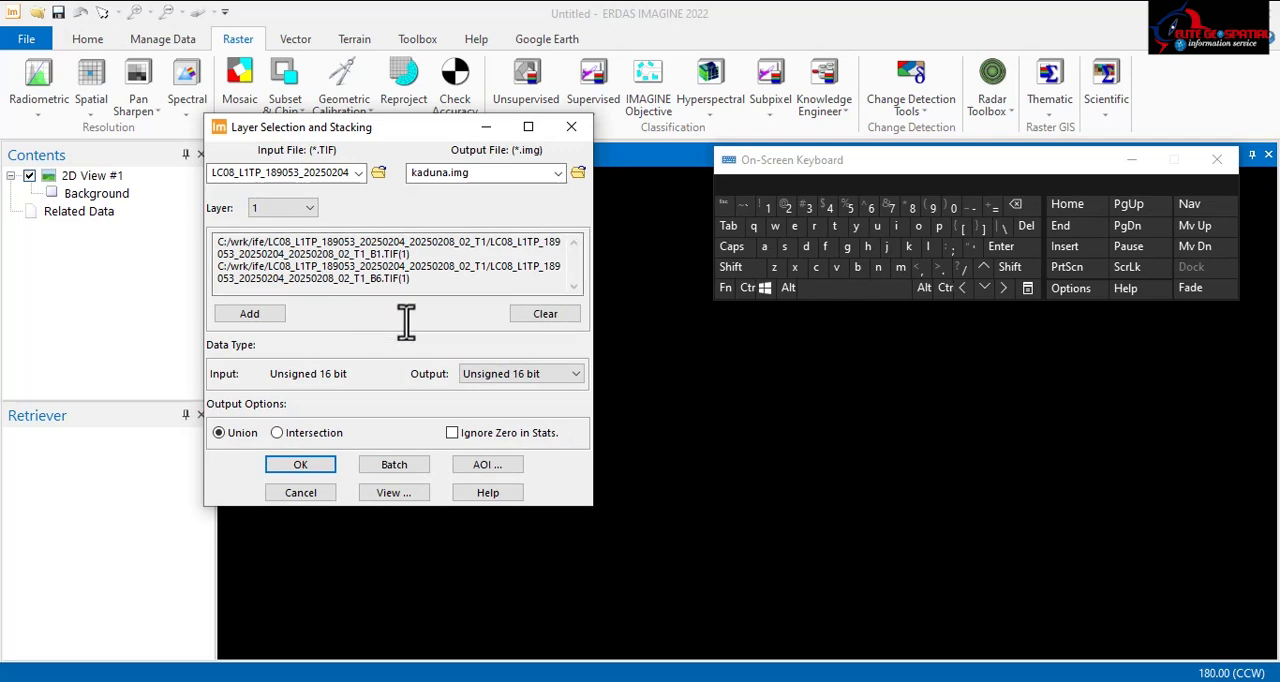
# Step: Run the layer stack with Unsigned 16 bit output and Union, and clear the finished process from the Process List
pyautogui.click(285, 466)
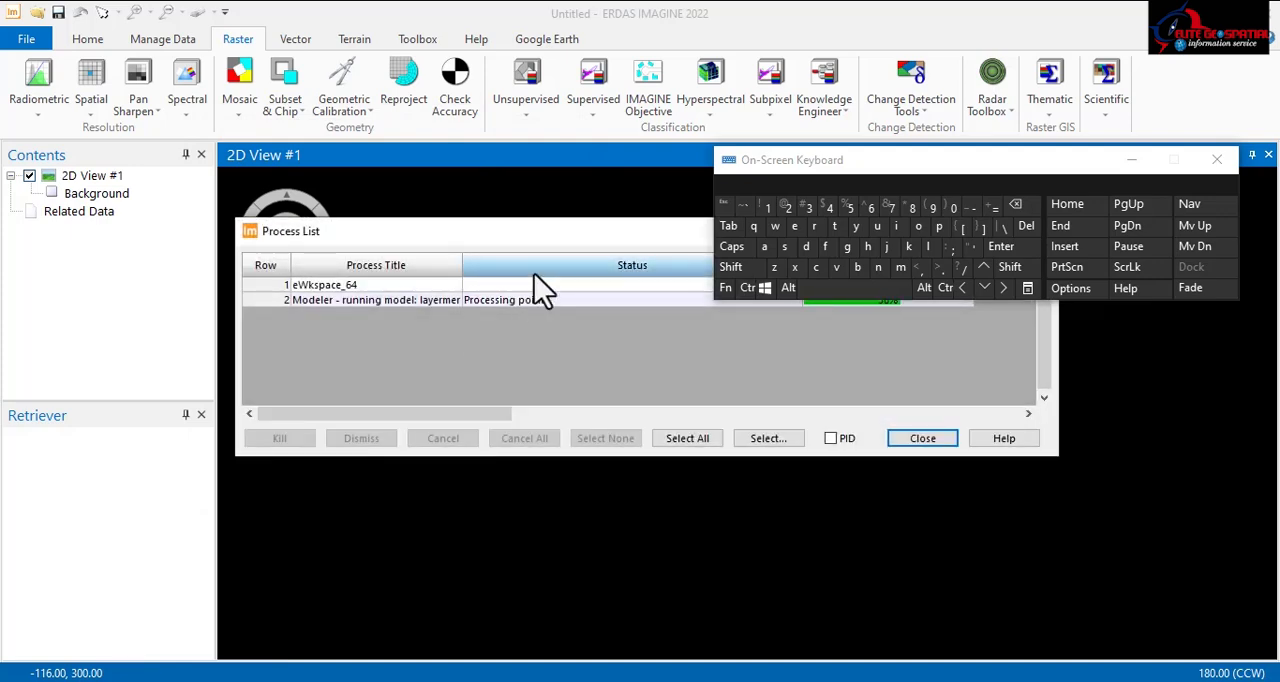
pyautogui.click(1131, 162)
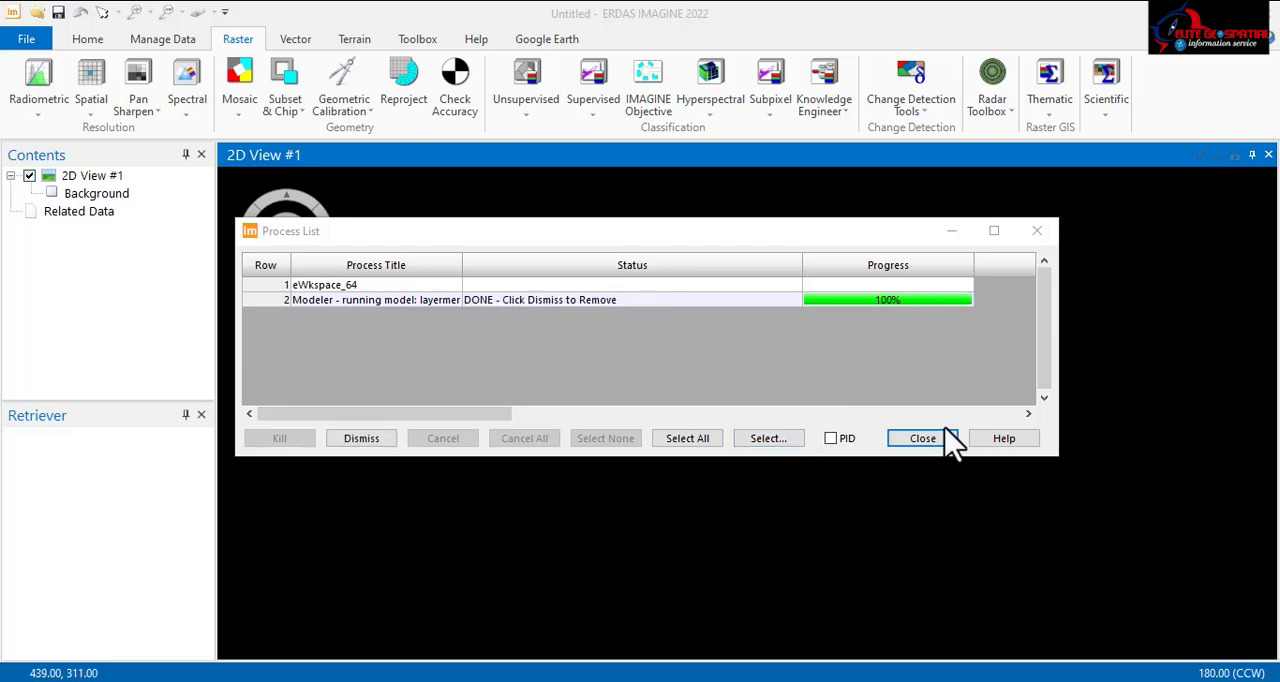
pyautogui.click(370, 450)
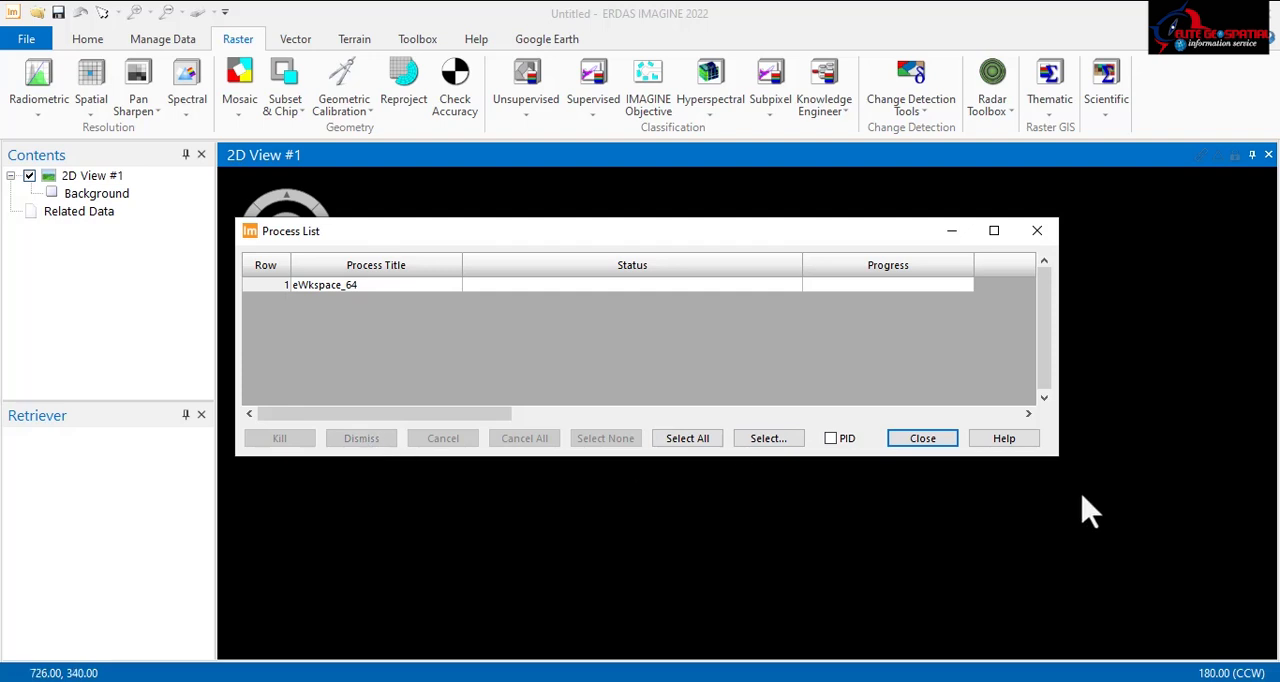
pyautogui.click(928, 449)
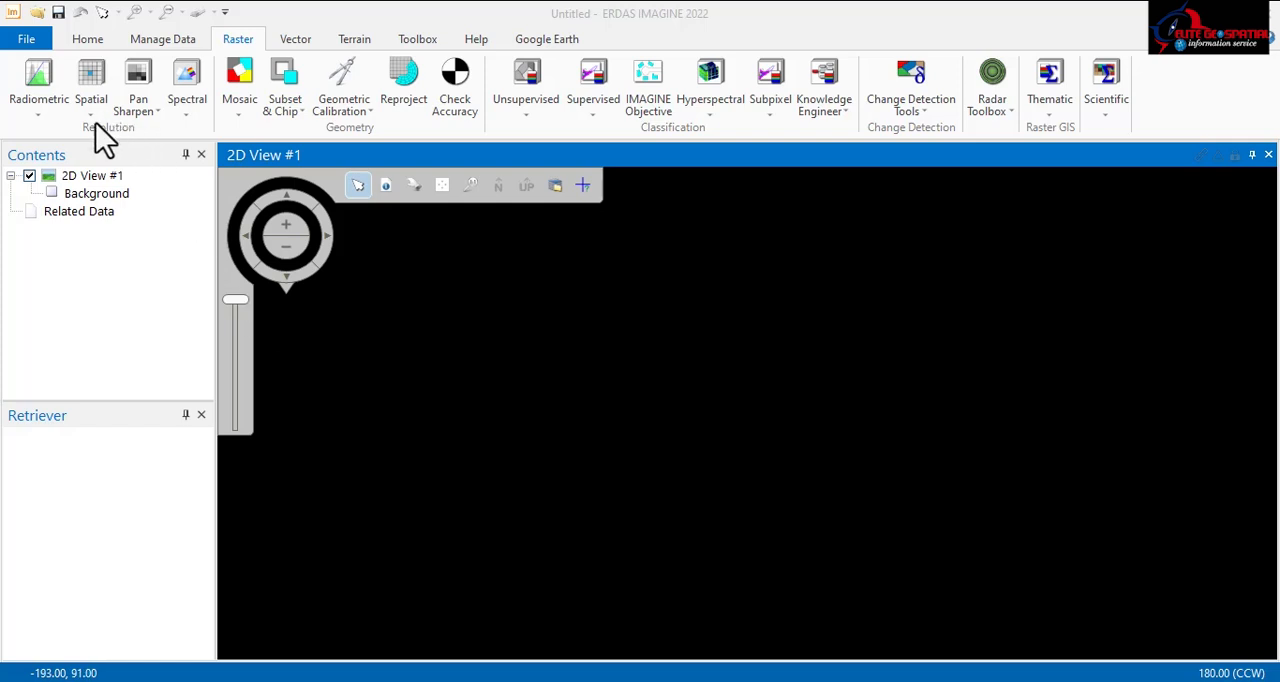
# Step: Open the Modified IHS Resolution Merge pan-sharpening tool and place its dialog nearer the middle of the workspace
pyautogui.click(156, 111)
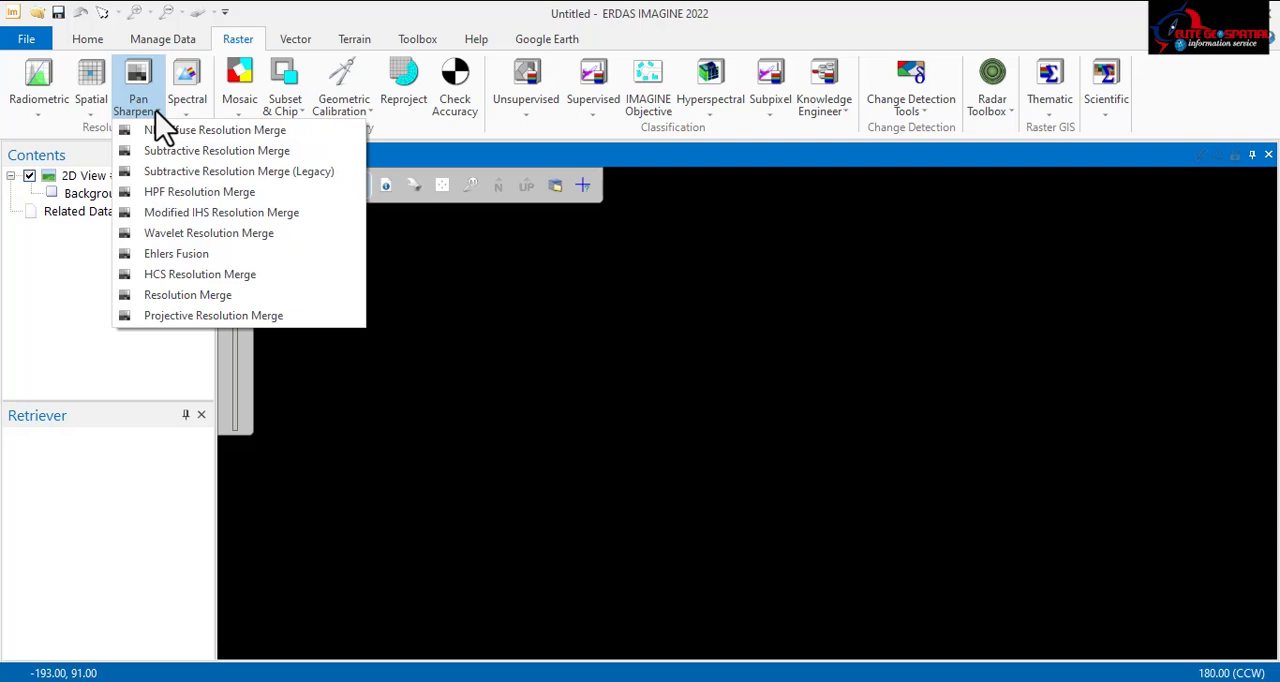
pyautogui.click(227, 218)
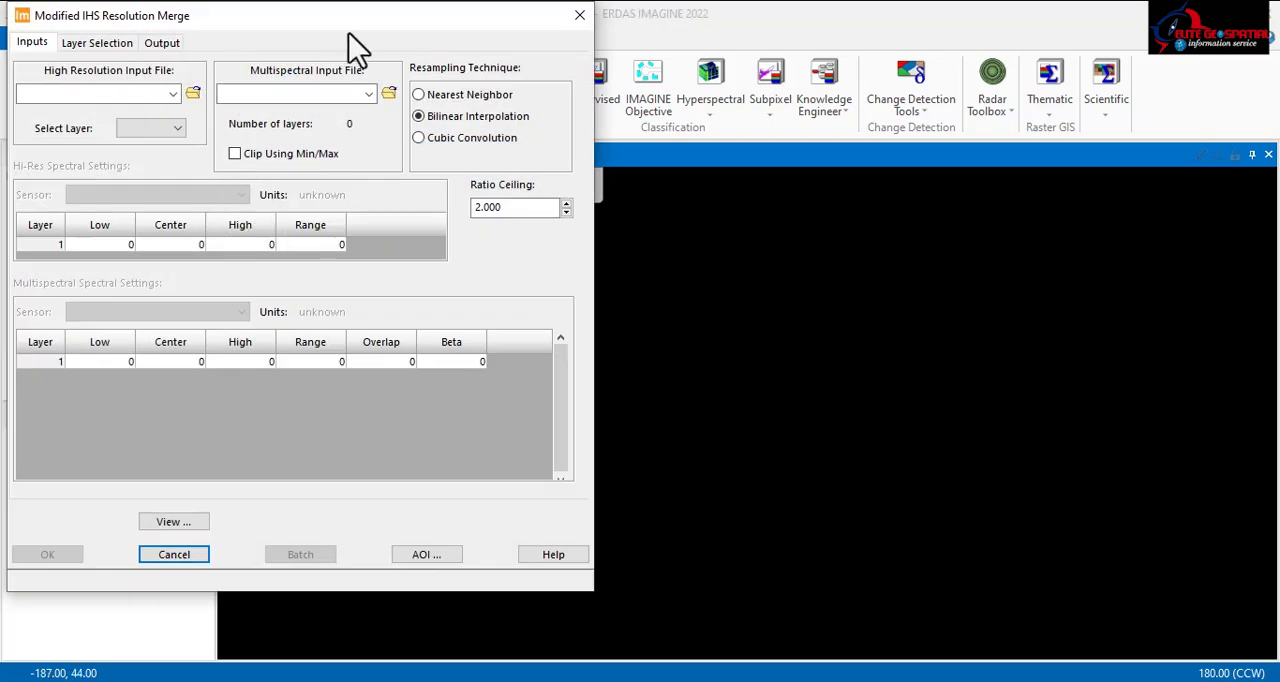
pyautogui.moveTo(345, 35); pyautogui.dragTo(617, 64)
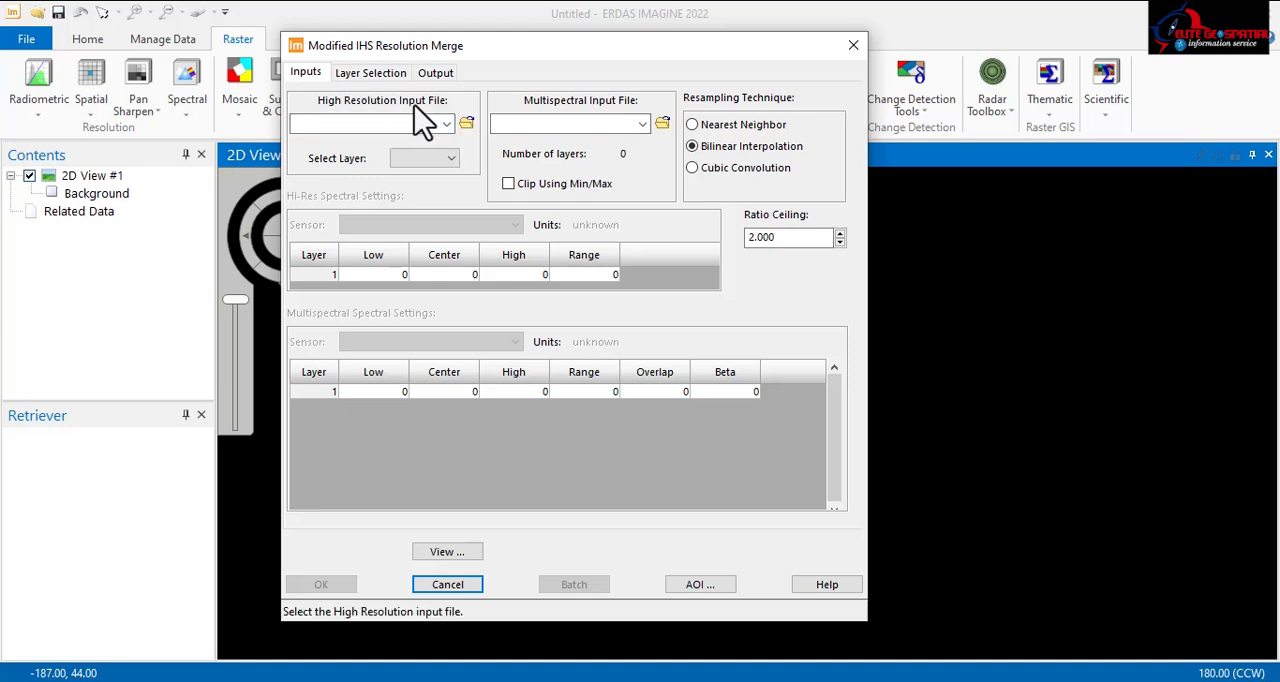
# Step: Use the scene's B8 TIF as the high resolution input file, with Landsat 8 Panchromatic as its sensor
pyautogui.click(467, 123)
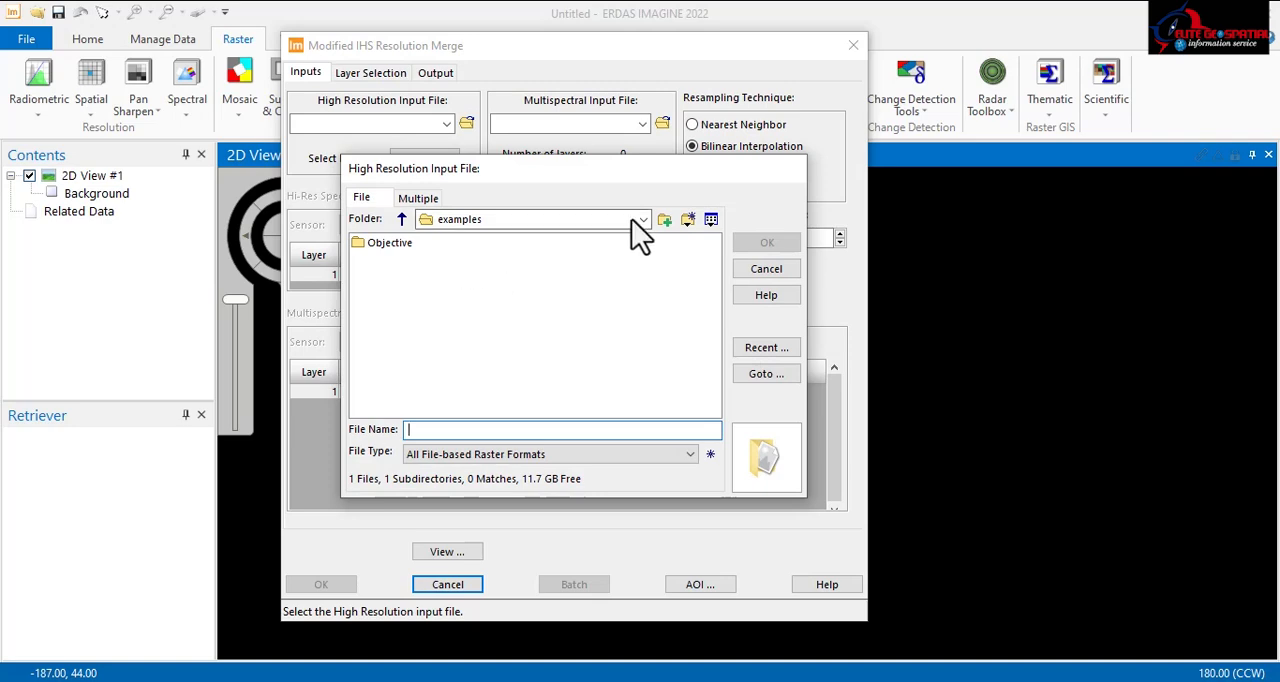
pyautogui.click(644, 220)
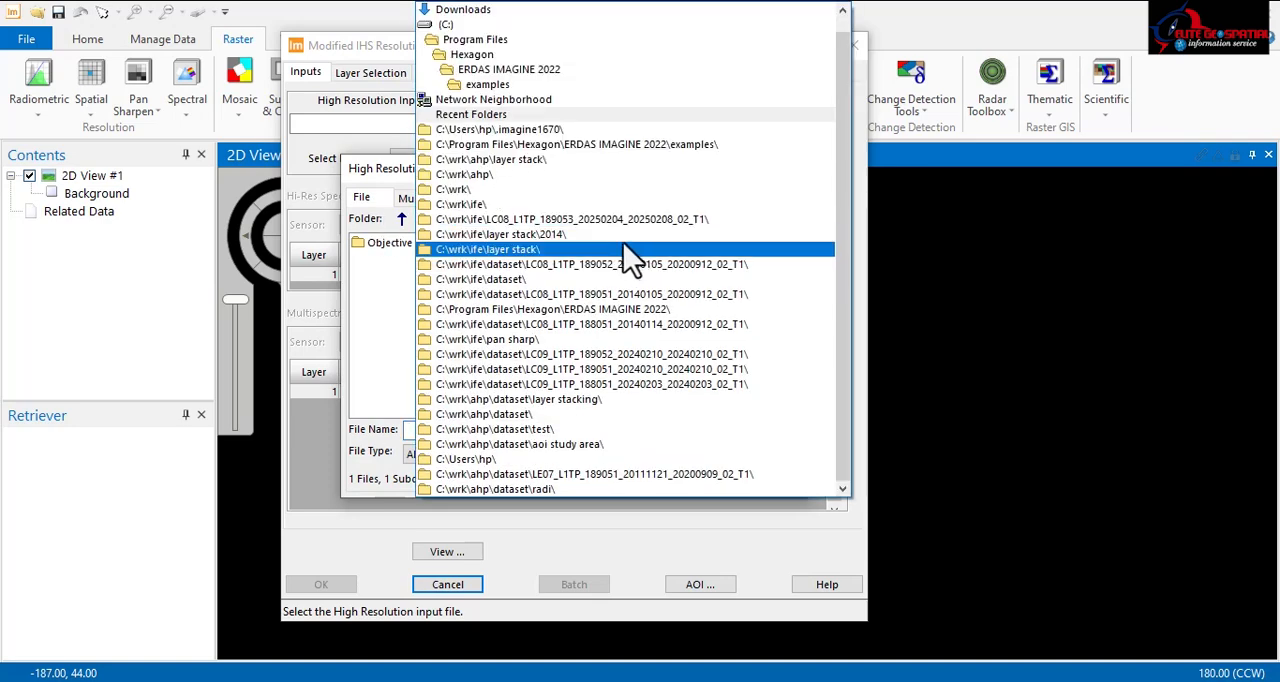
pyautogui.click(595, 220)
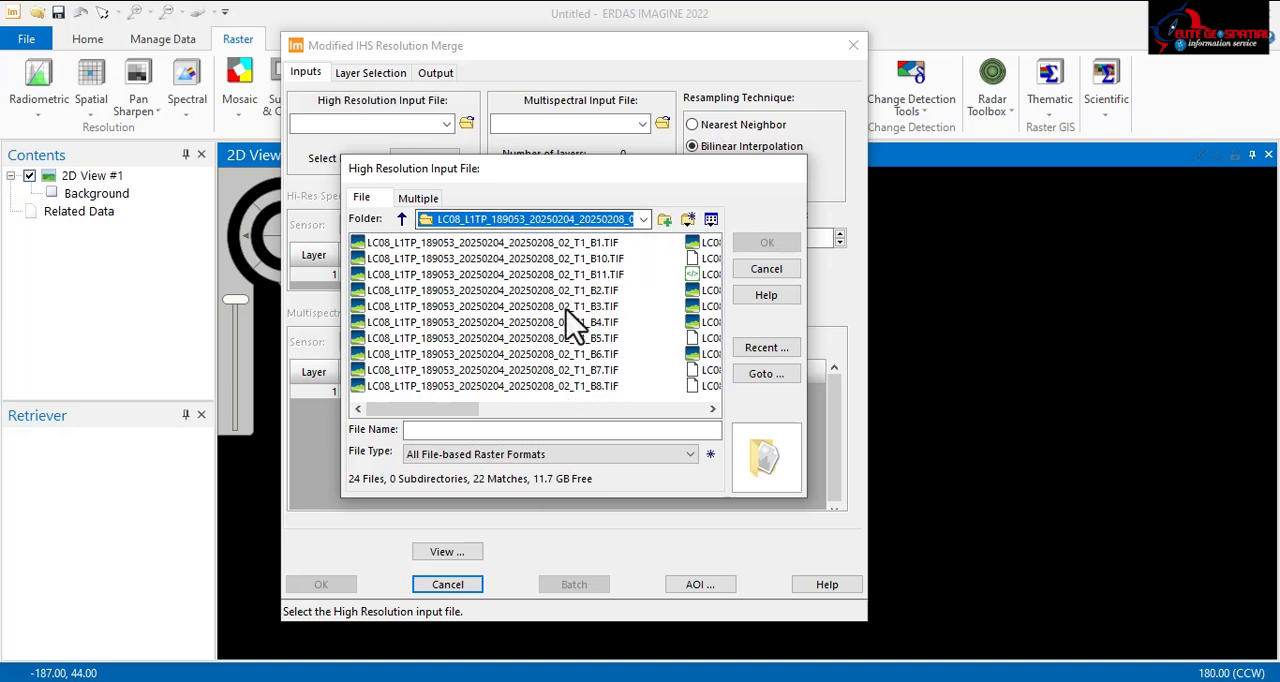
pyautogui.click(574, 388)
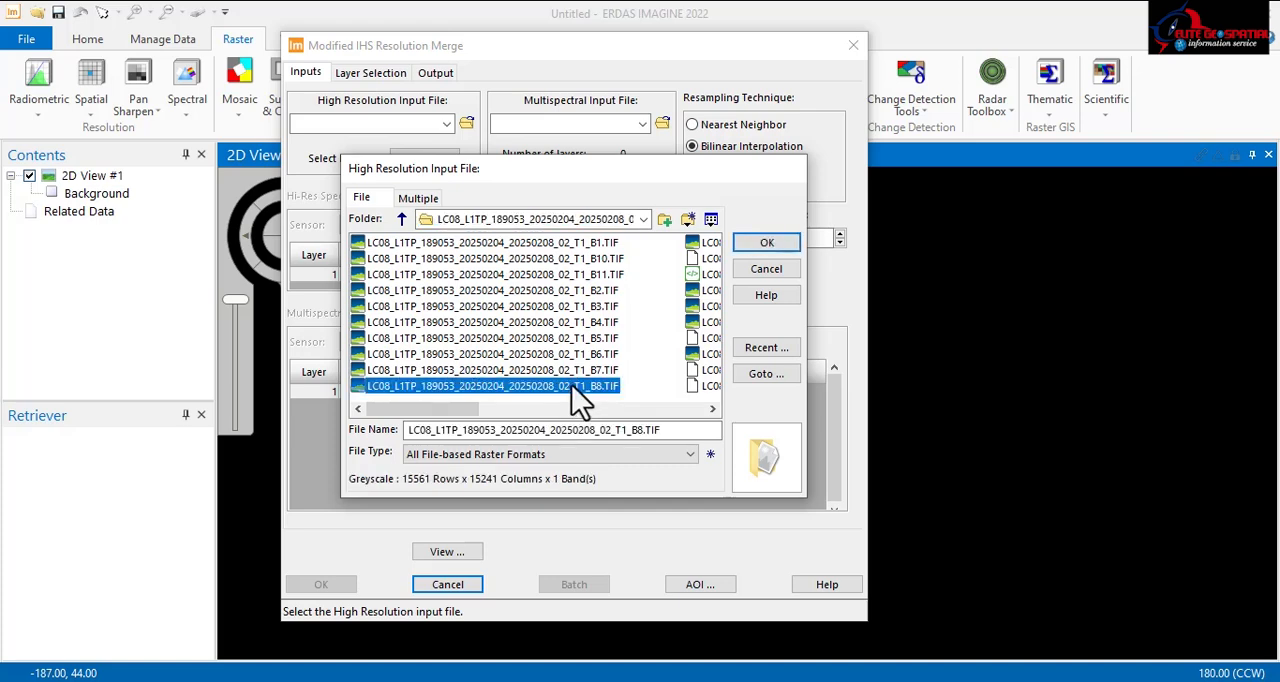
pyautogui.click(766, 243)
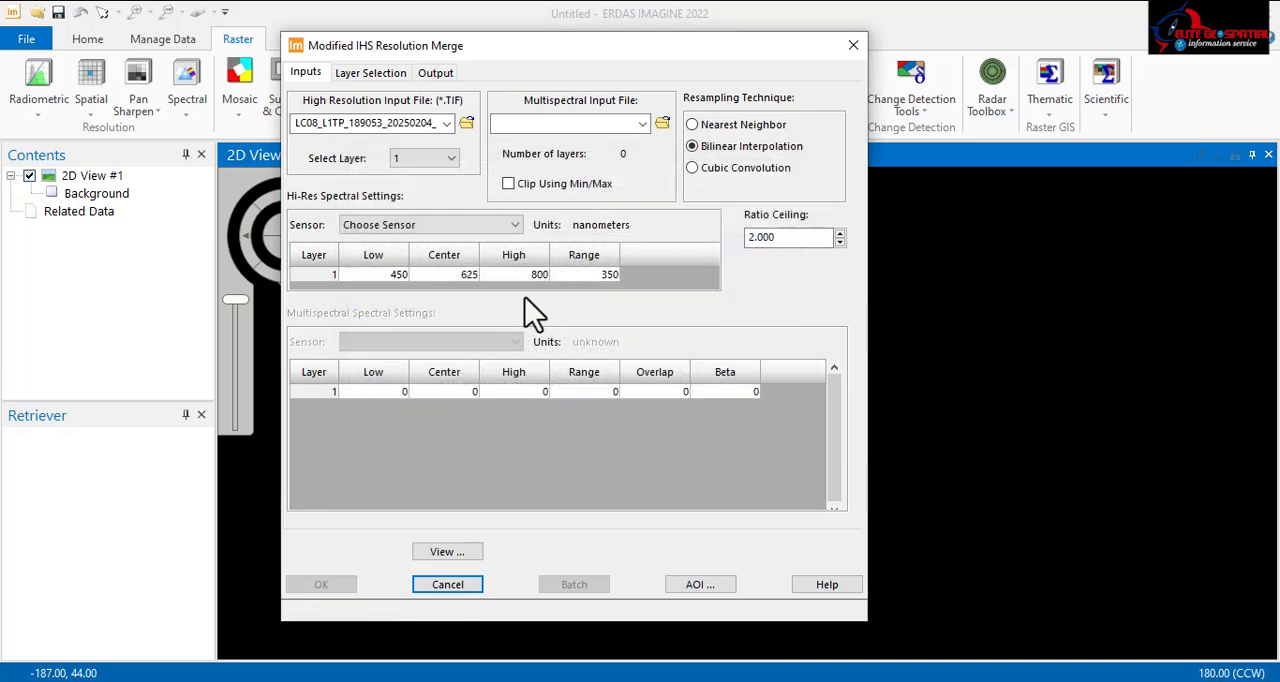
pyautogui.click(433, 229)
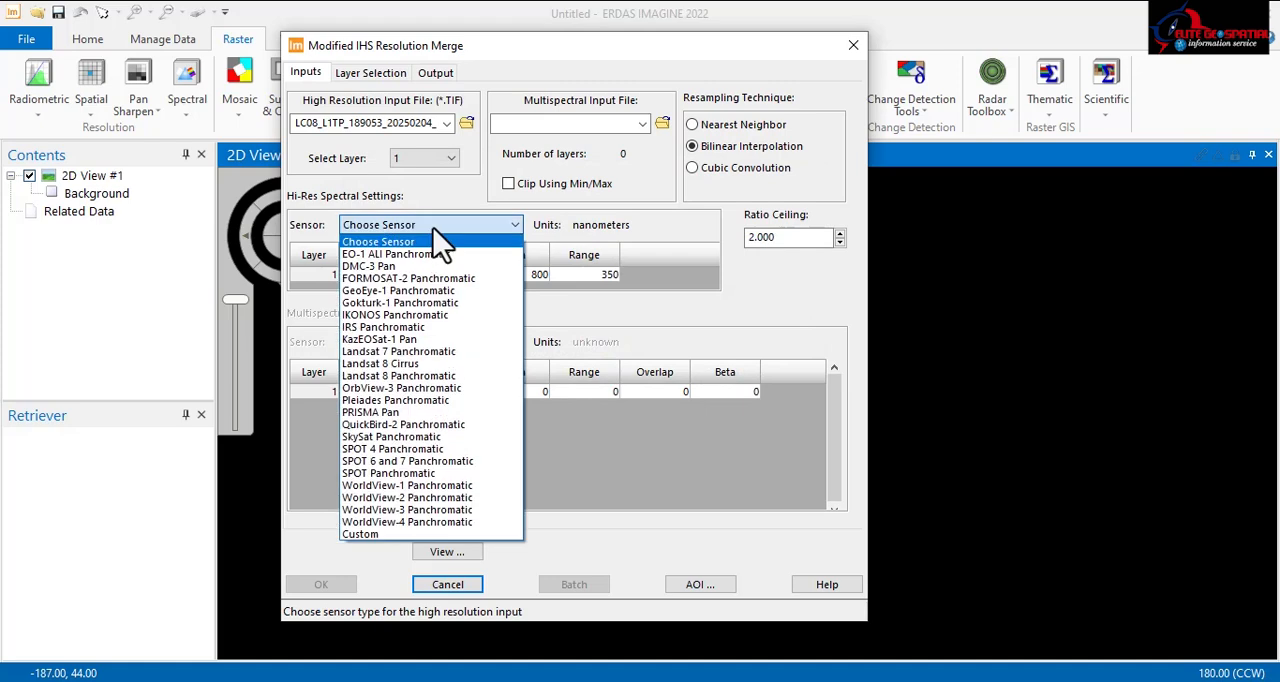
pyautogui.click(411, 379)
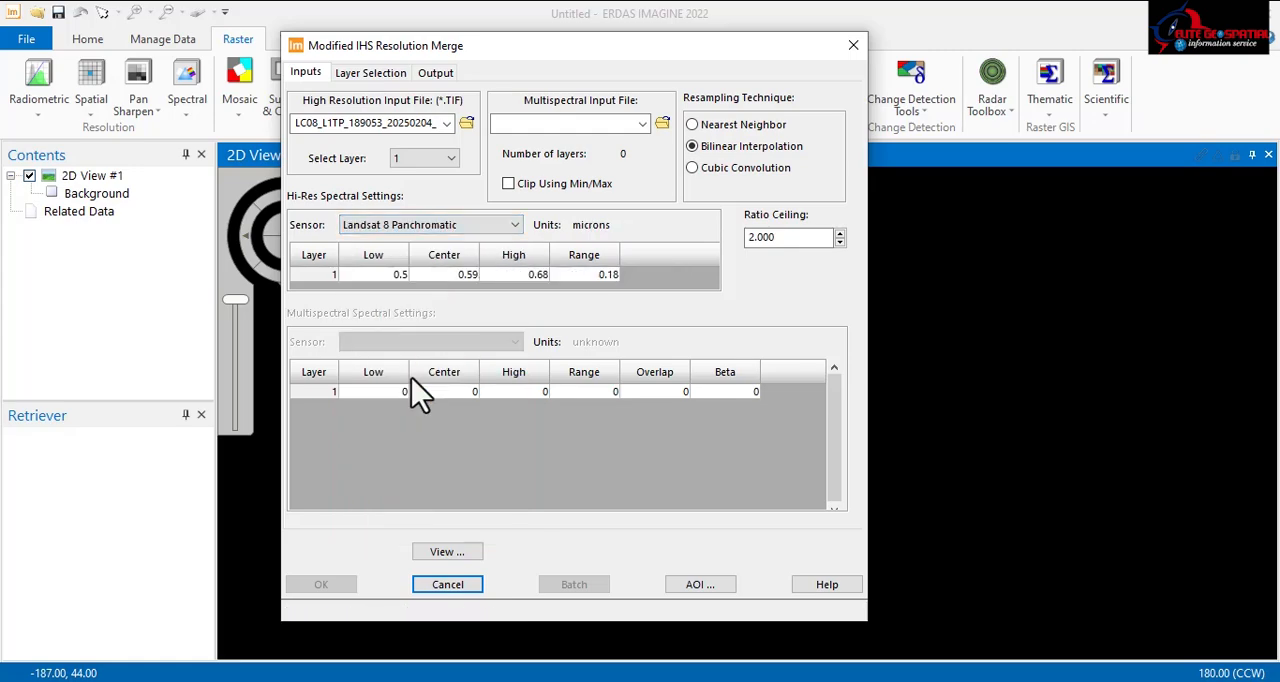
# Step: Load kaduna.img from the ahp layer stack folder as the multispectral input file
pyautogui.click(660, 124)
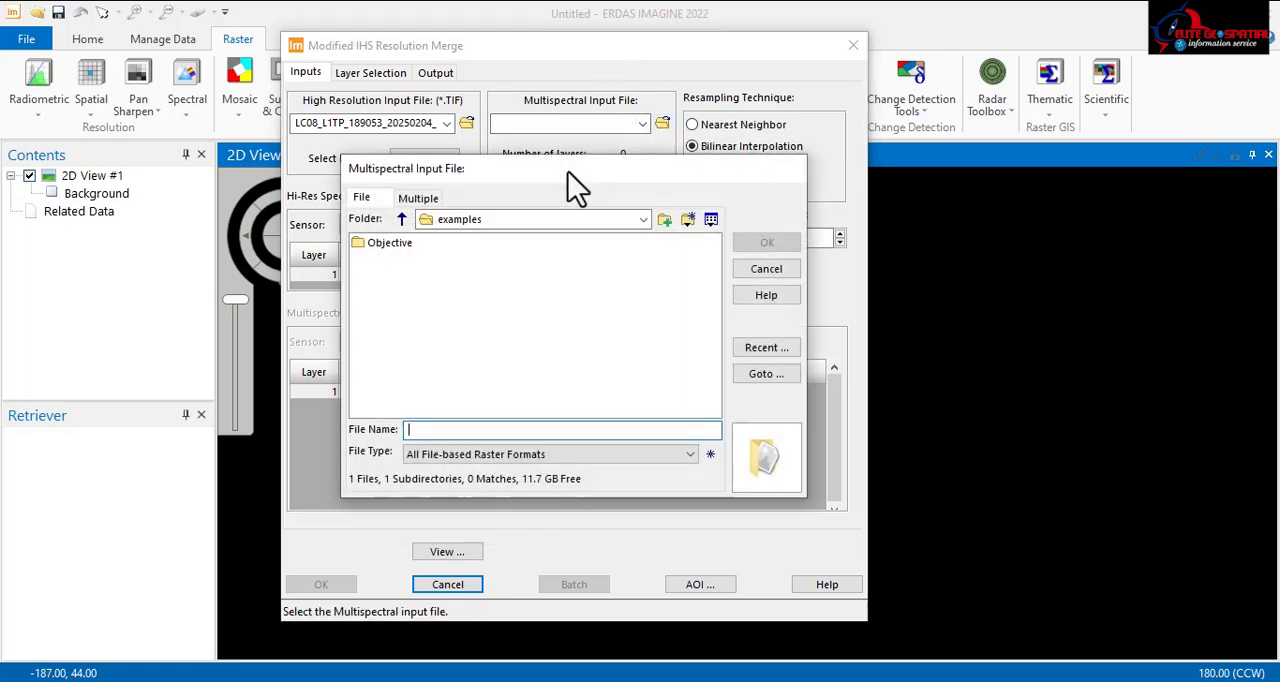
pyautogui.click(642, 219)
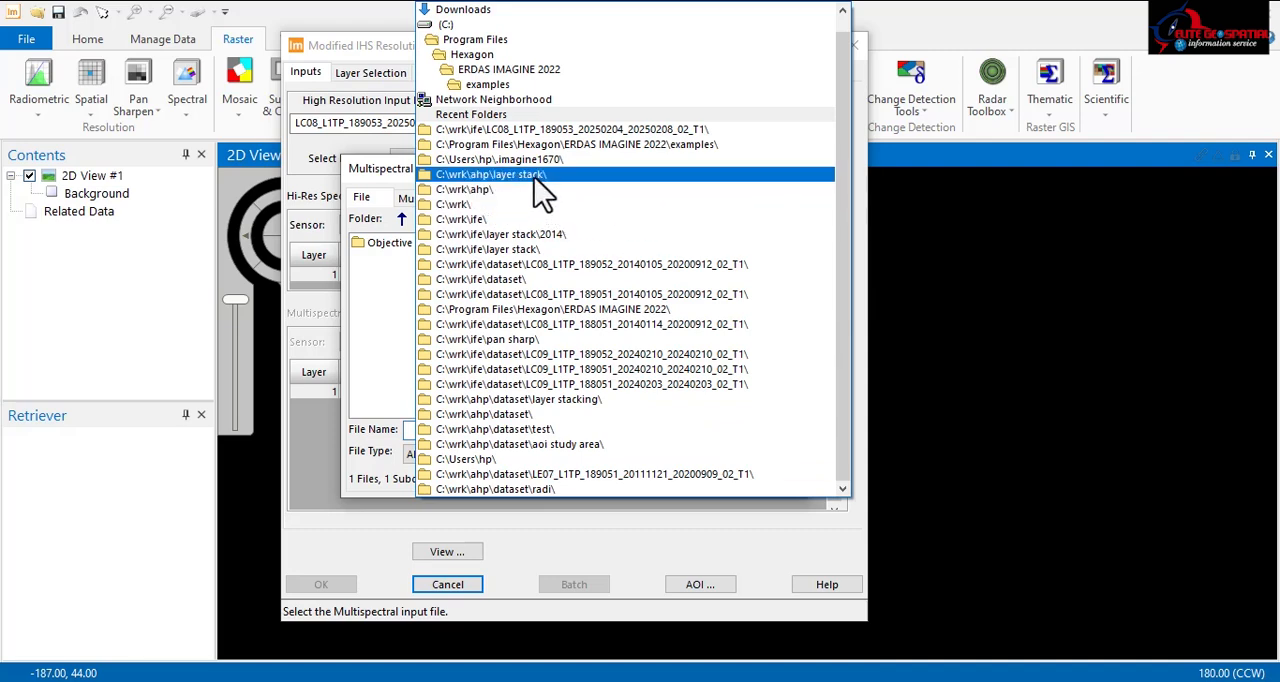
pyautogui.click(500, 190)
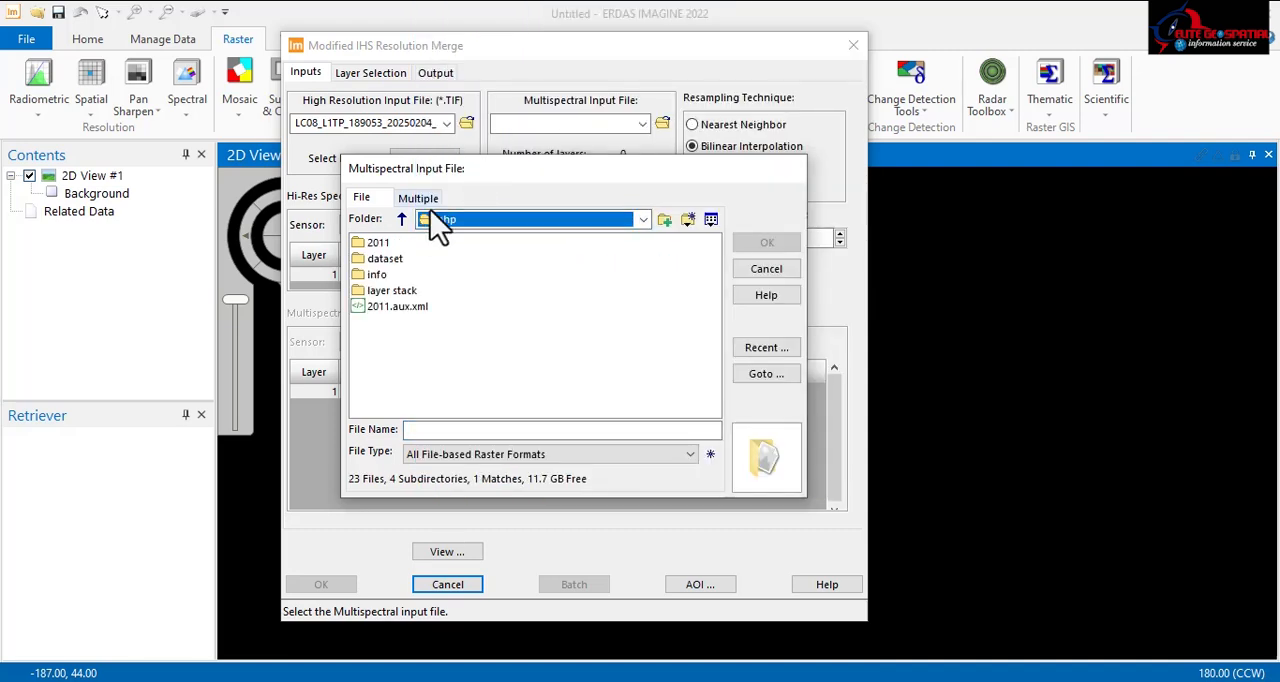
pyautogui.doubleClick(398, 290)
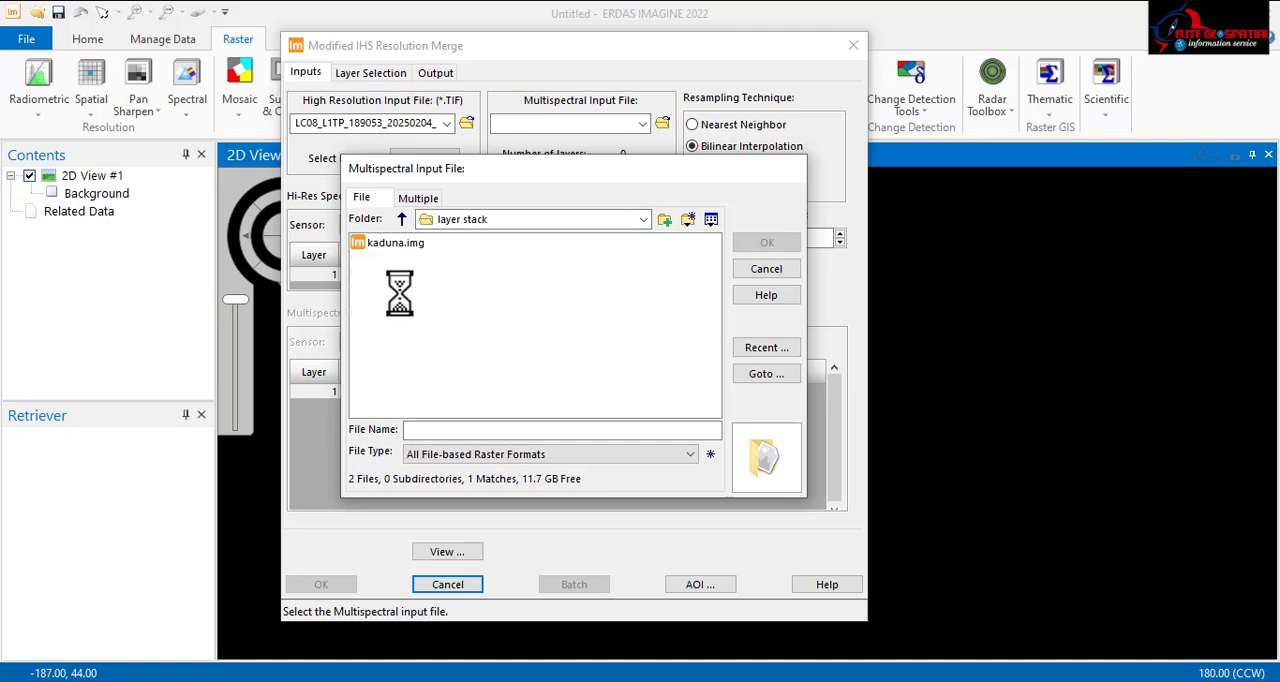
pyautogui.click(400, 244)
pyautogui.click(766, 243)
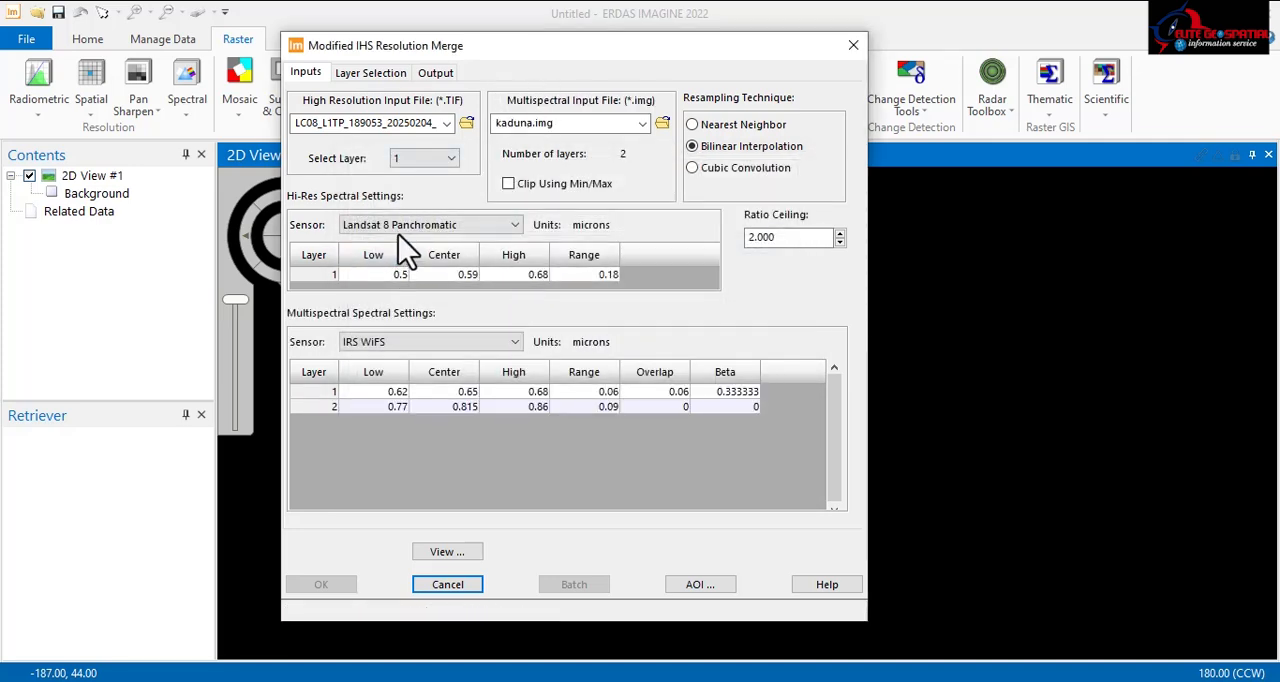
# Step: Try the Landsat 8 TIRS and Custom sensors for the multispectral input, settling on Landsat 8 TIRS
pyautogui.click(385, 340)
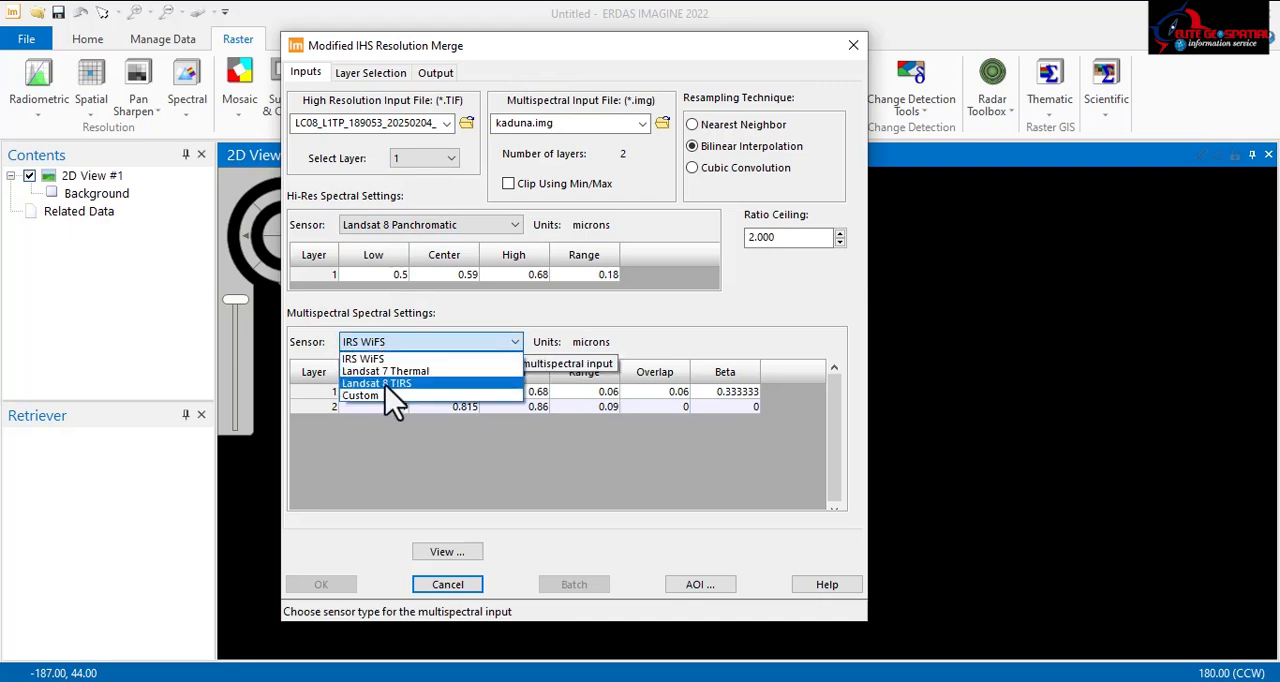
pyautogui.click(386, 383)
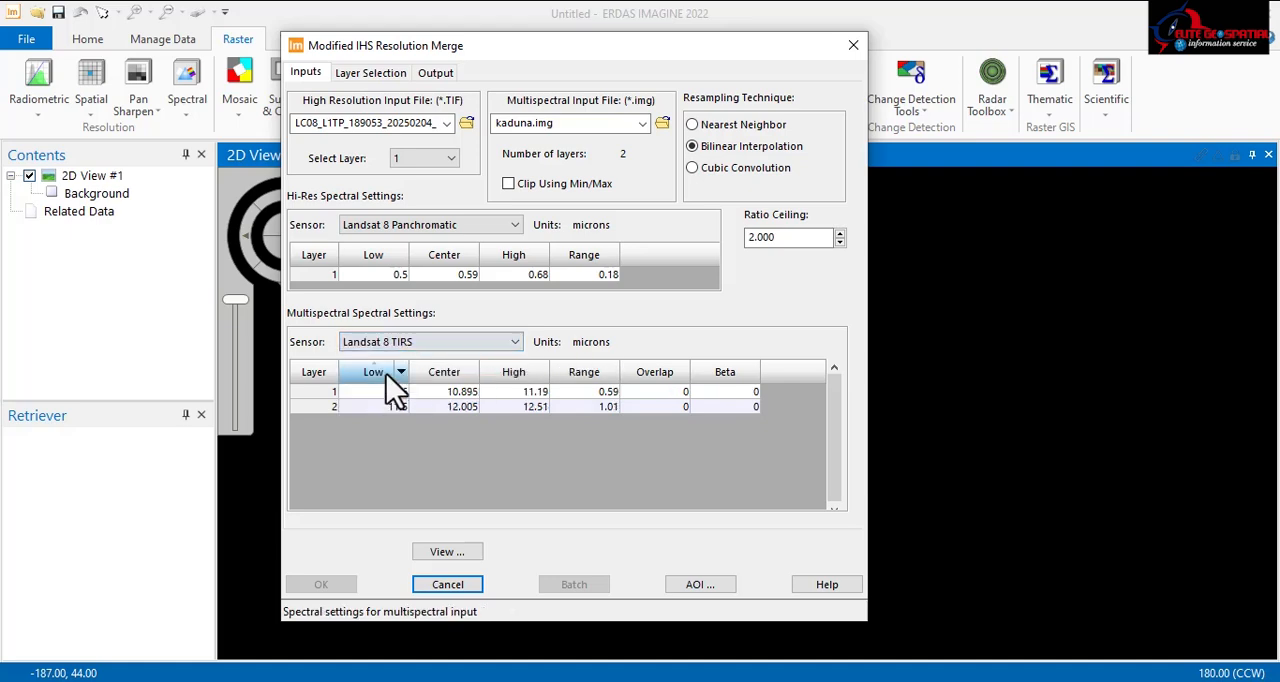
pyautogui.click(405, 345)
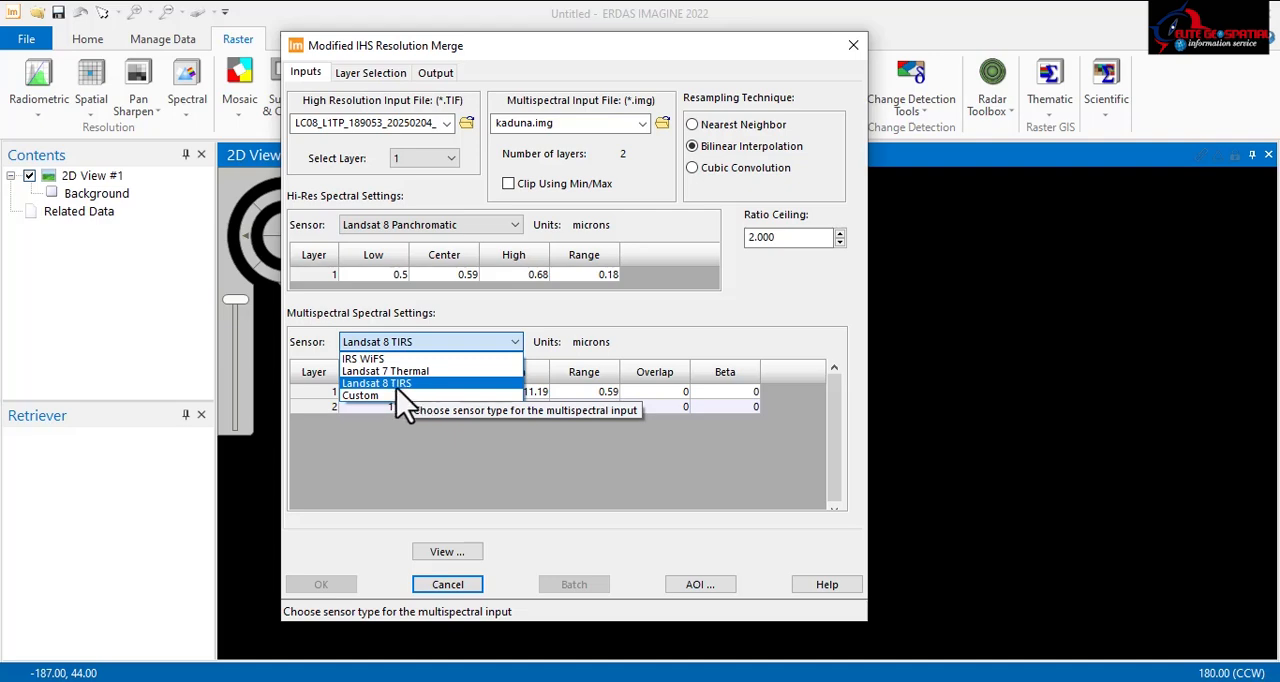
pyautogui.click(372, 396)
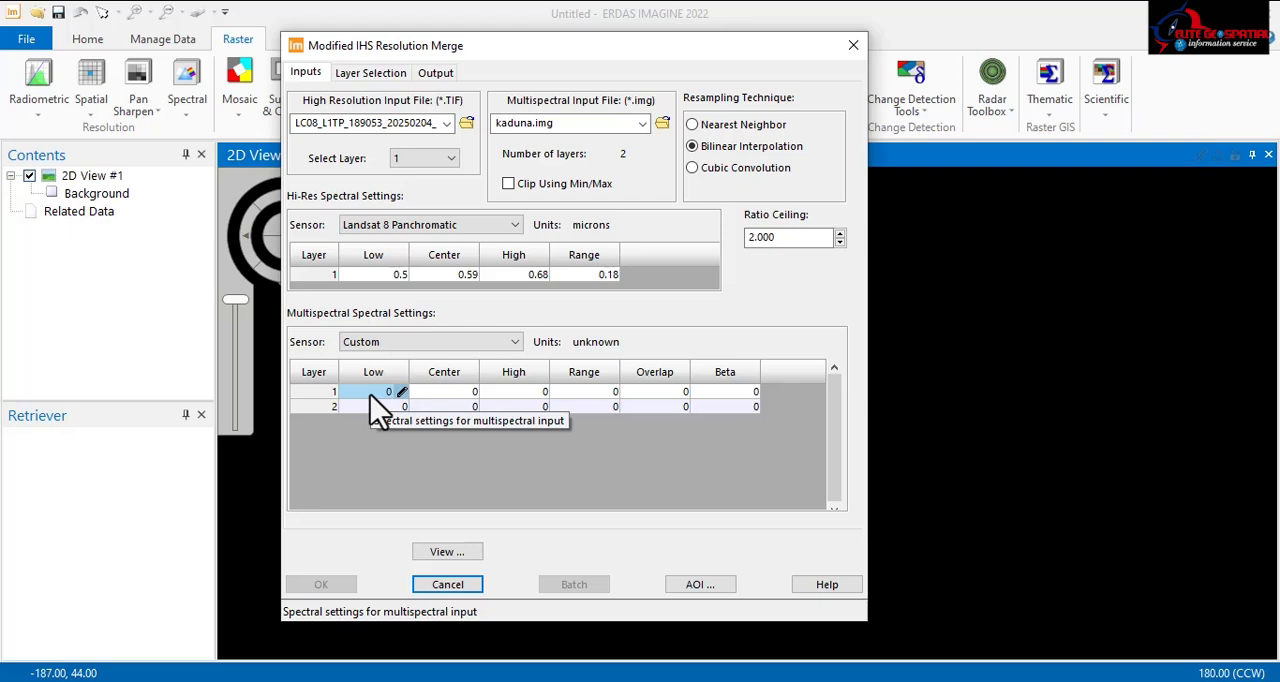
pyautogui.click(362, 342)
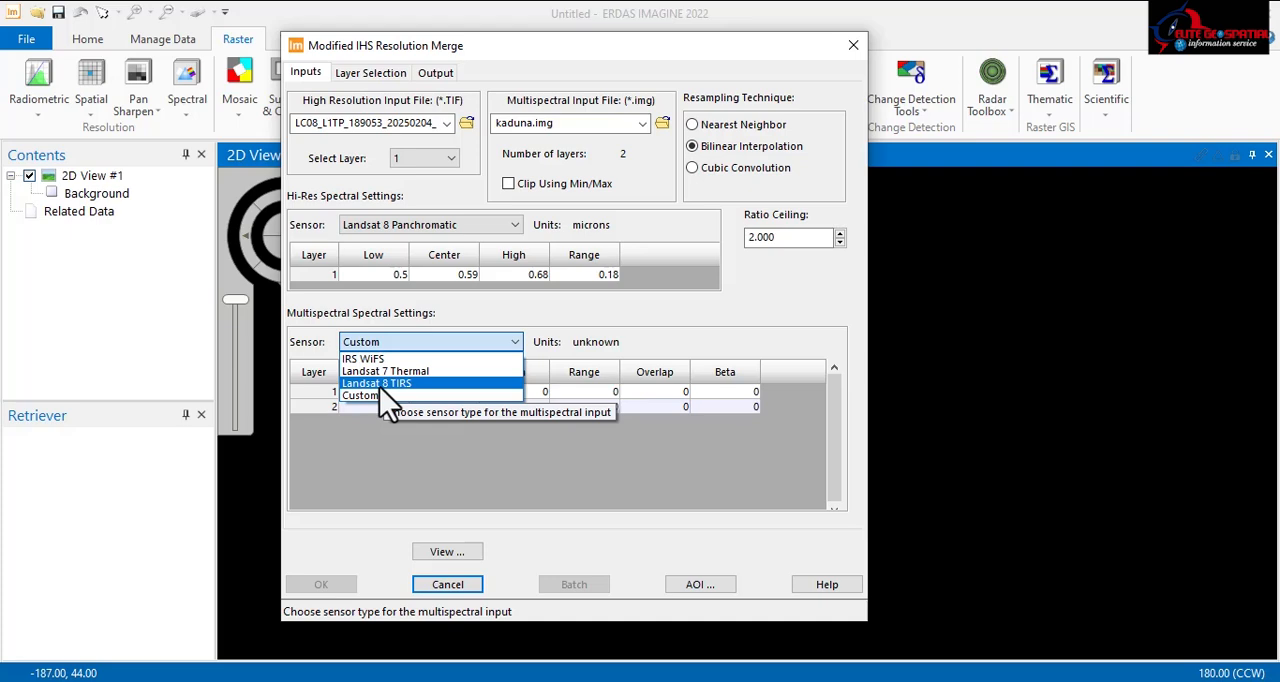
pyautogui.click(380, 386)
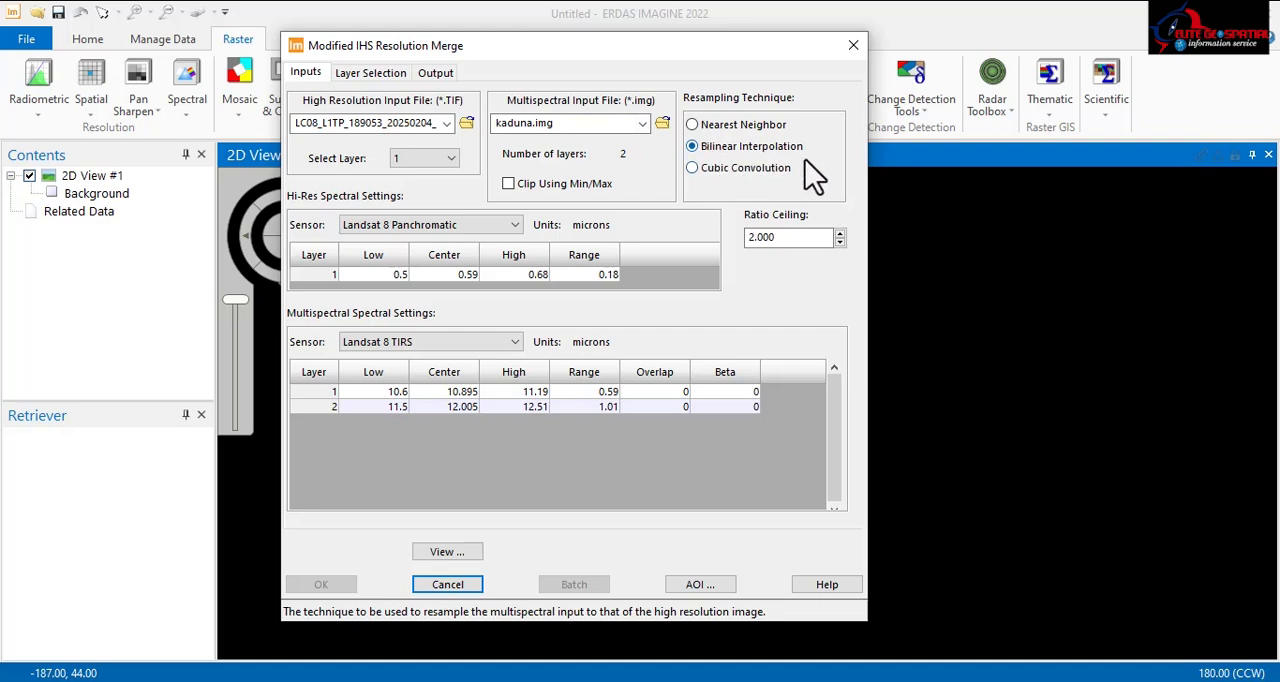
# Step: Choose the Custom layer combination method and iterate on multiple RGB combinations as the computation method
pyautogui.click(358, 78)
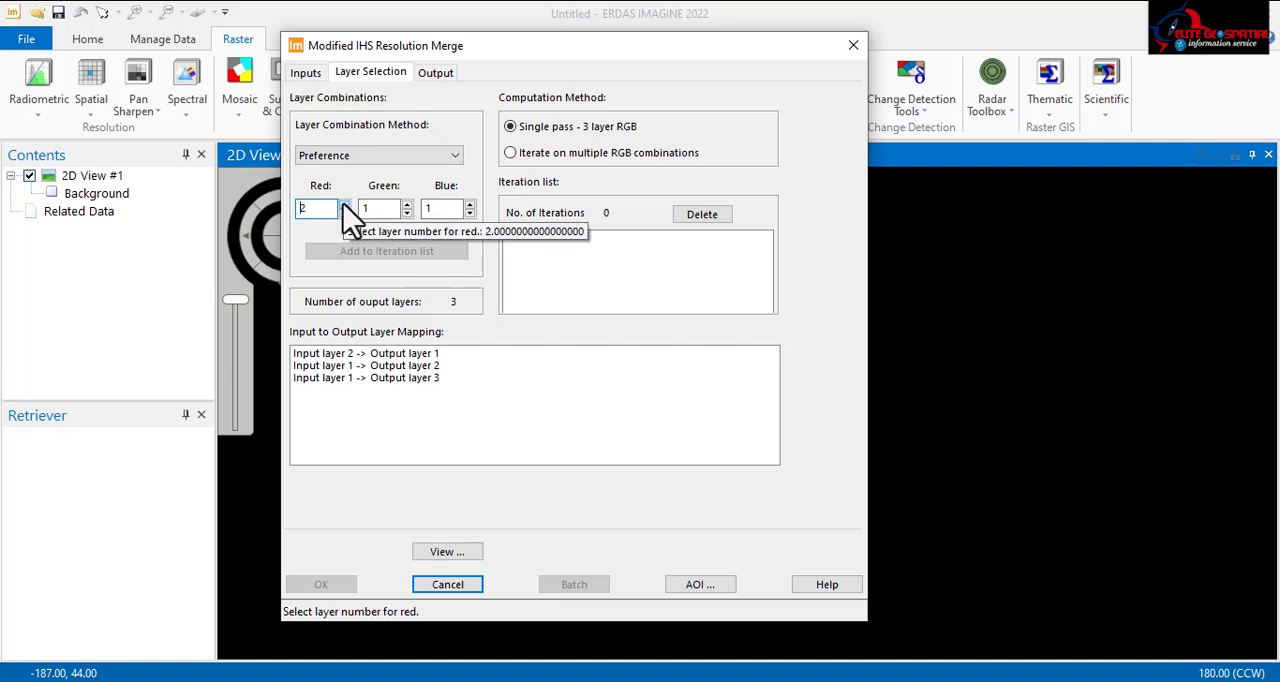
pyautogui.click(375, 155)
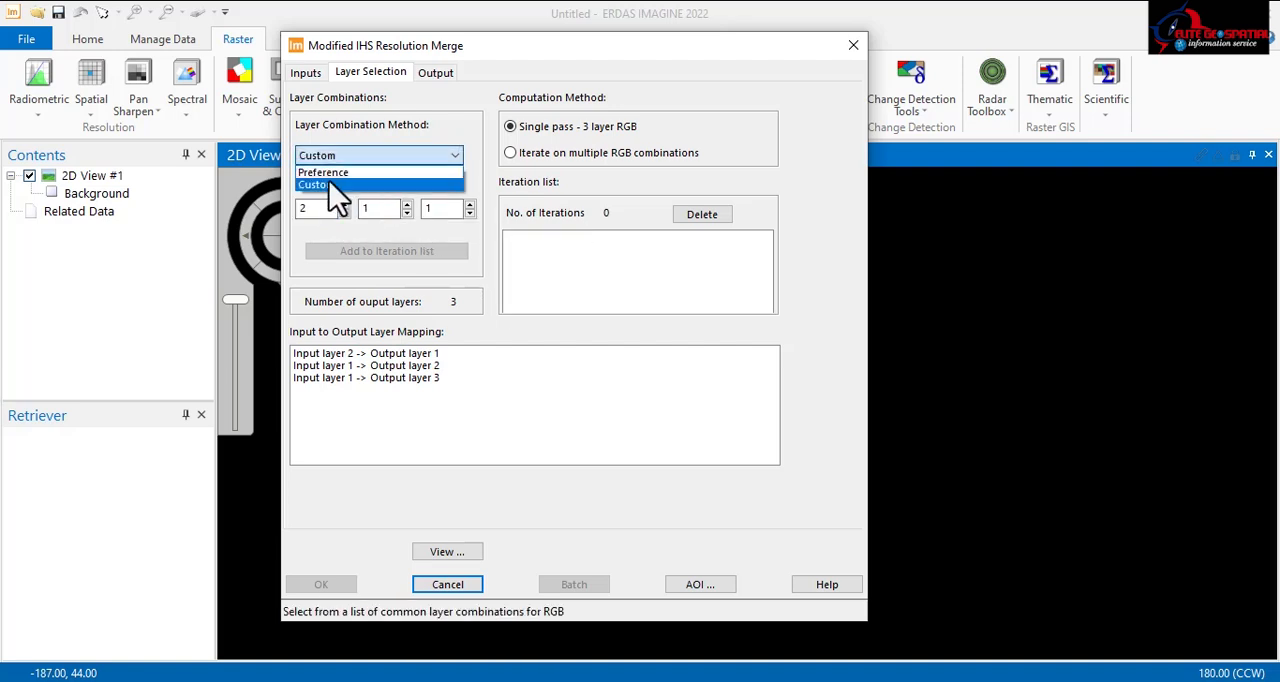
pyautogui.click(338, 185)
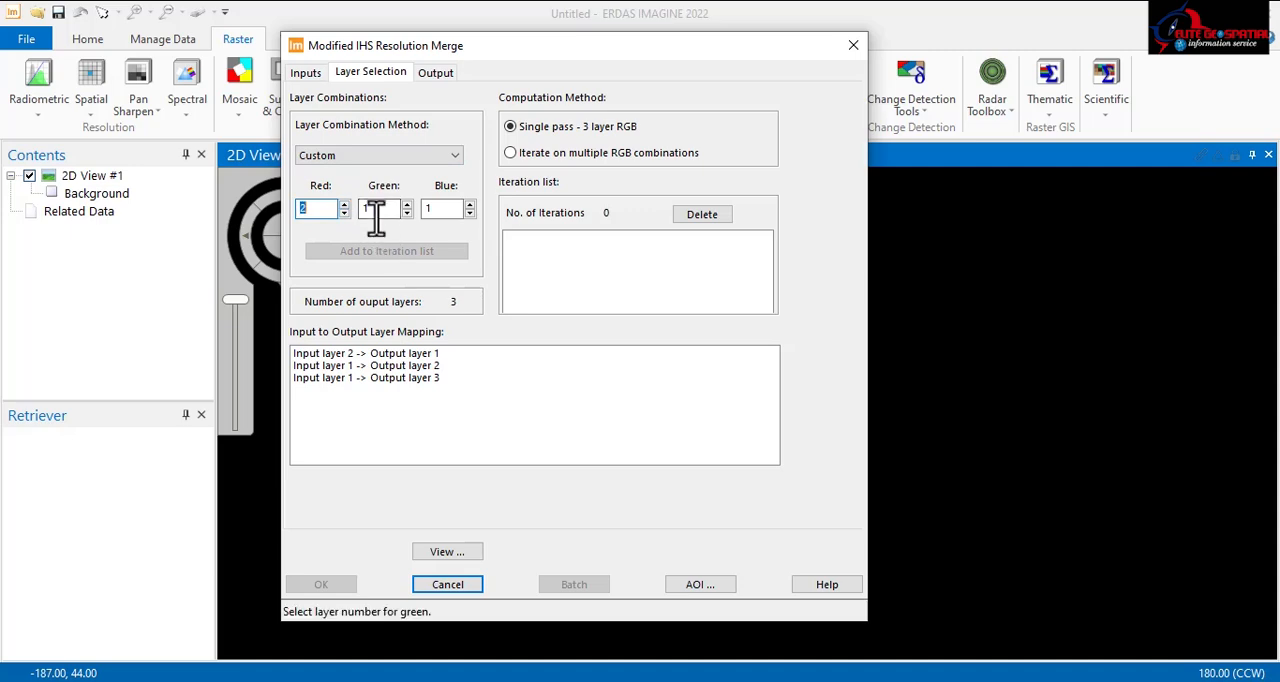
pyautogui.click(509, 152)
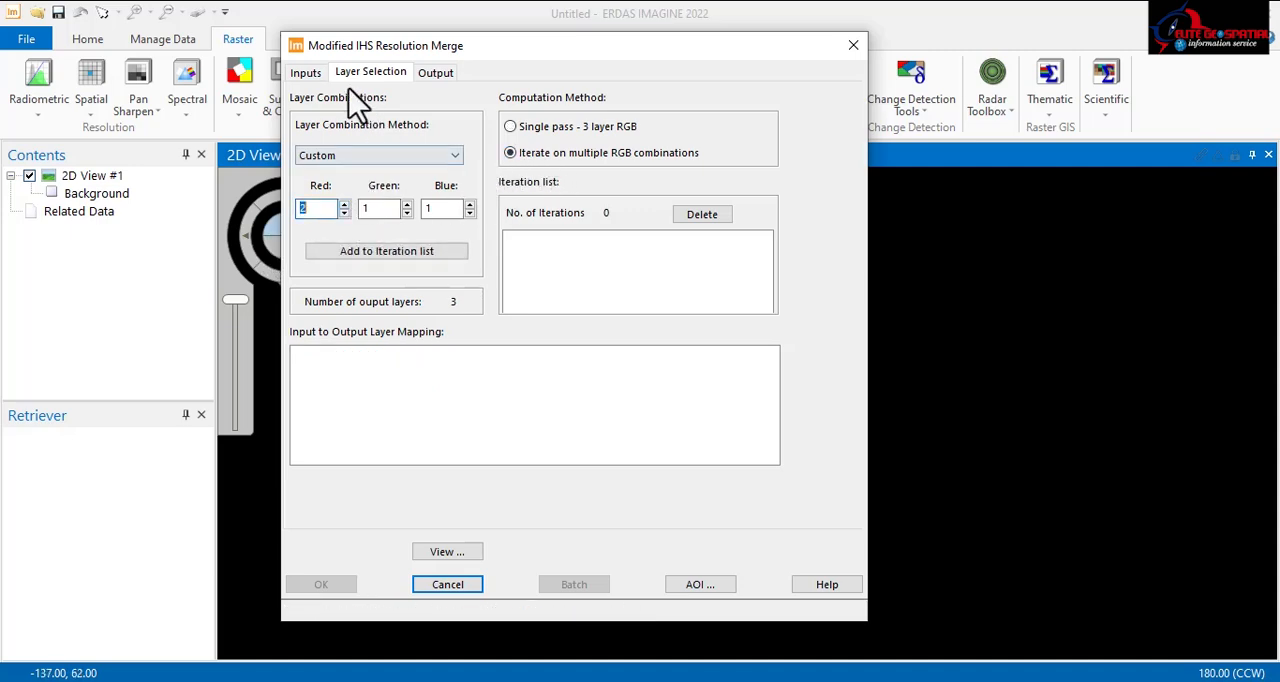
# Step: Switch the multispectral sensor to Custom and reselect Landsat 8 Panchromatic for the high resolution input
pyautogui.click(307, 74)
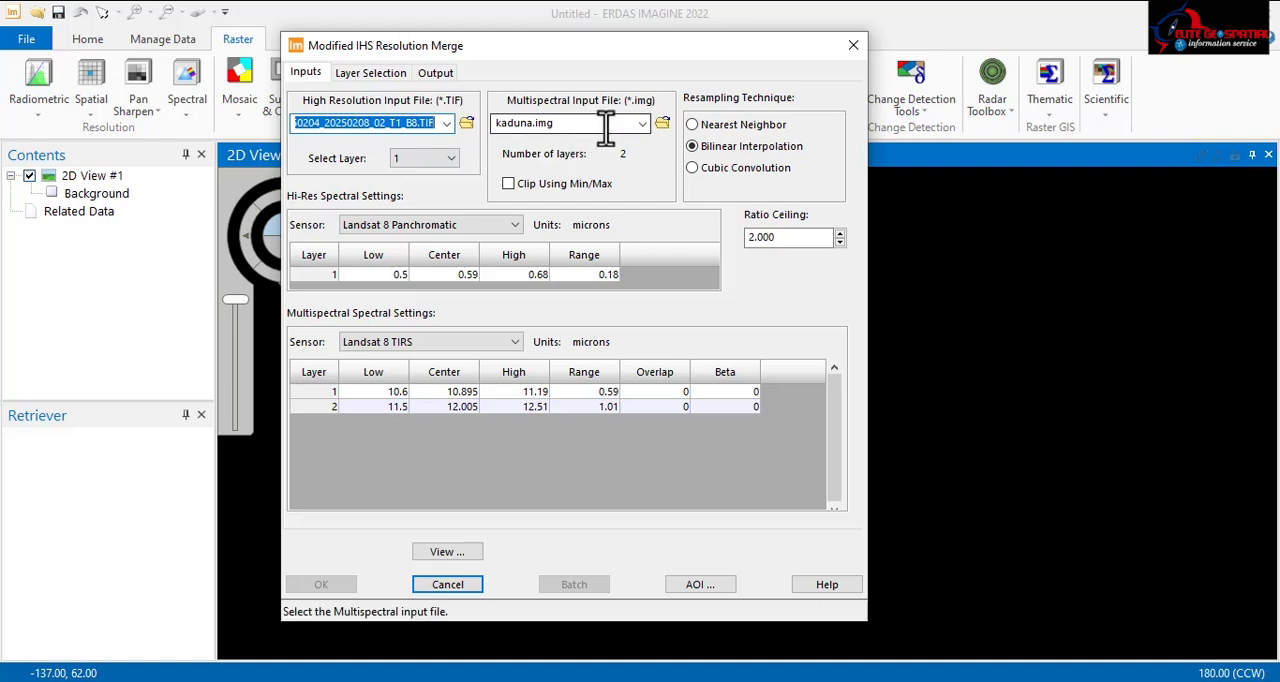
pyautogui.scroll(-1, 520, 370)
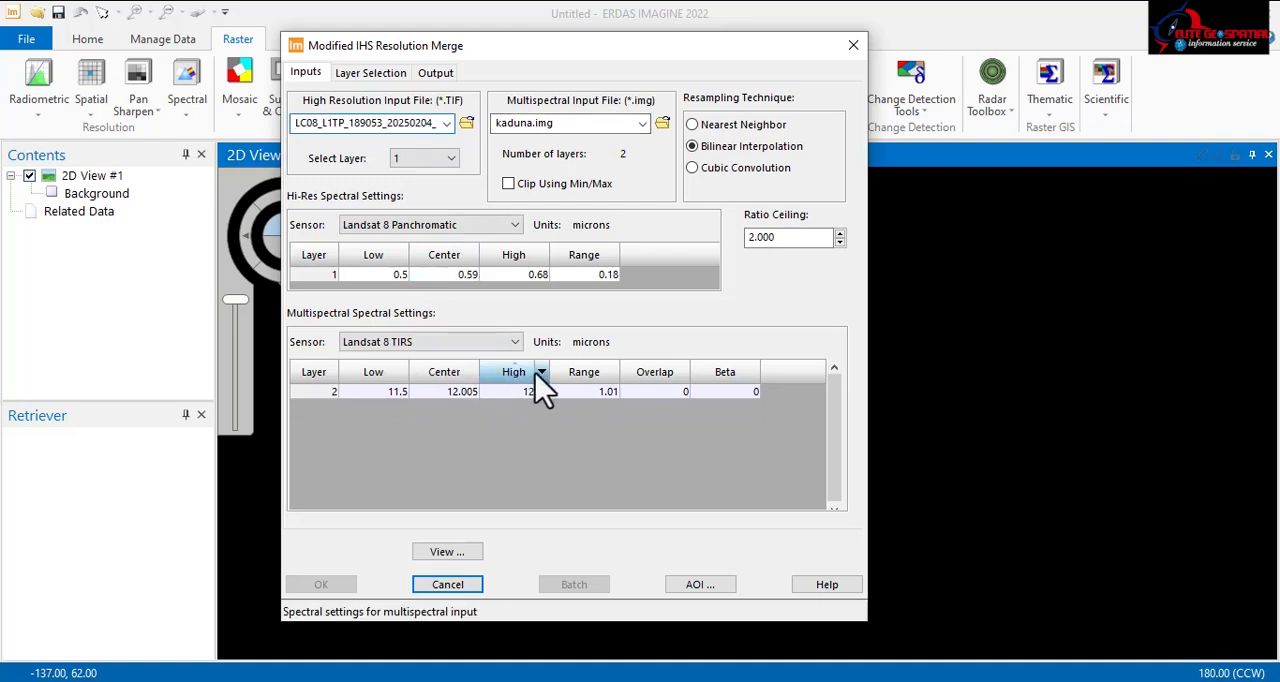
pyautogui.click(428, 346)
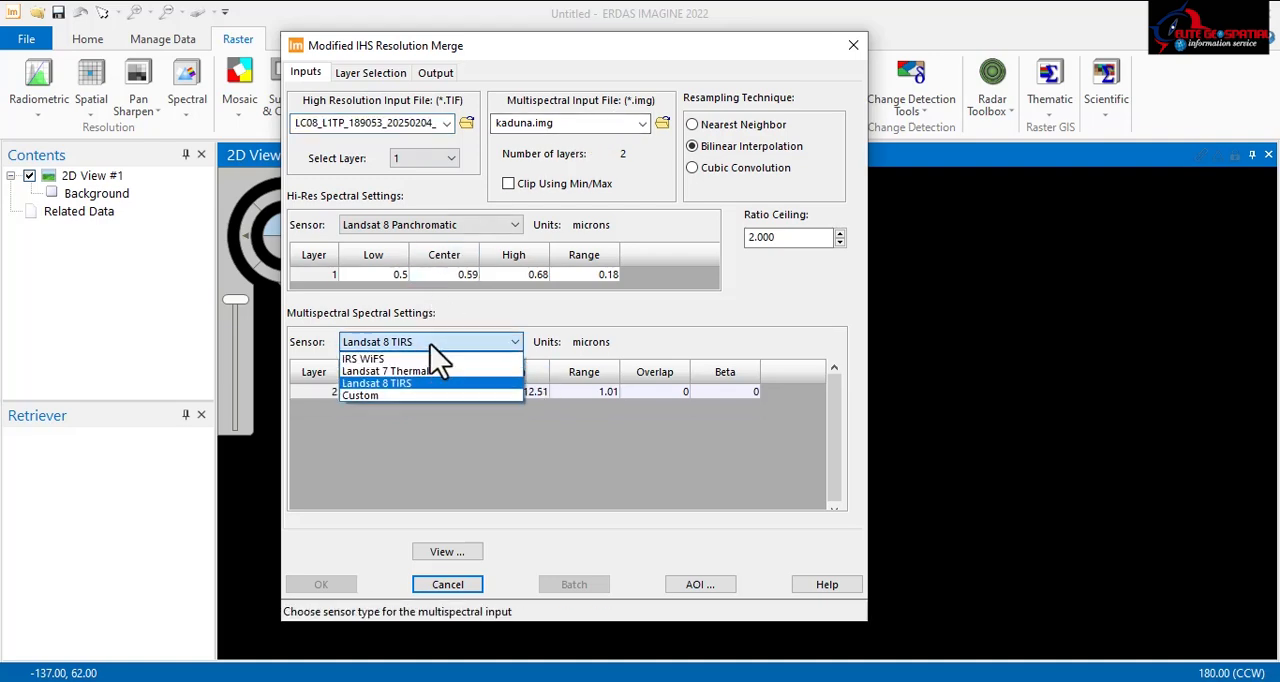
pyautogui.click(378, 395)
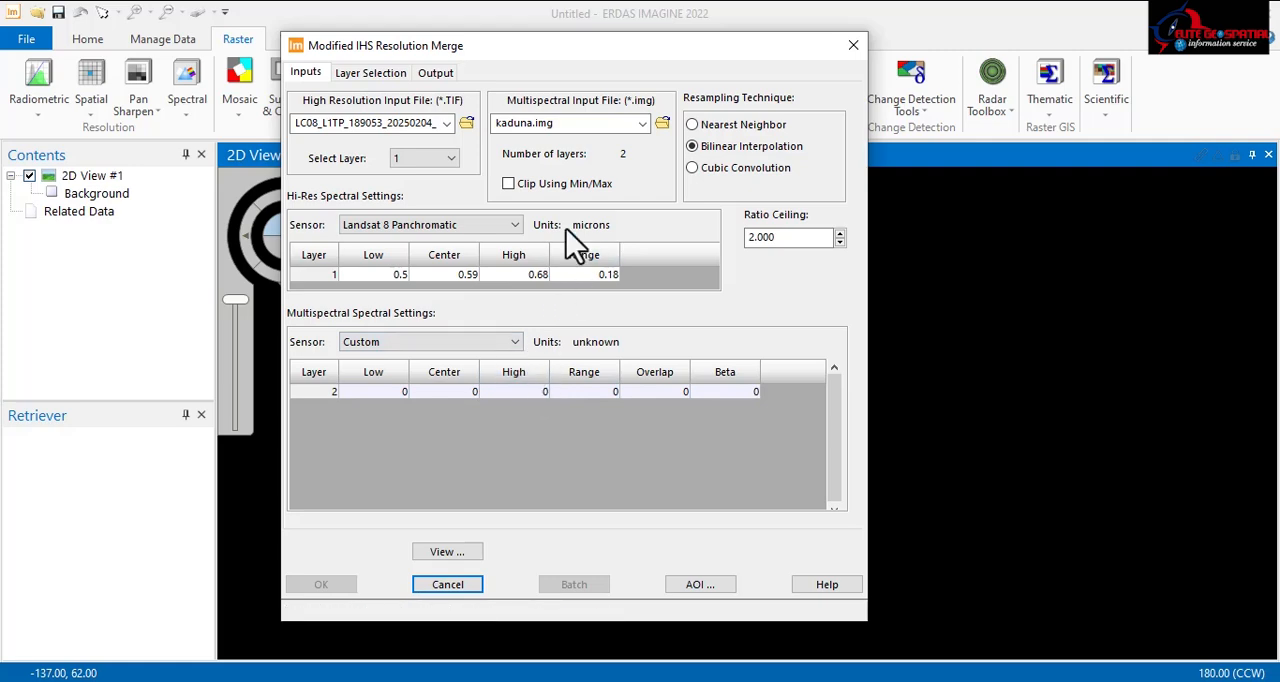
pyautogui.click(646, 125)
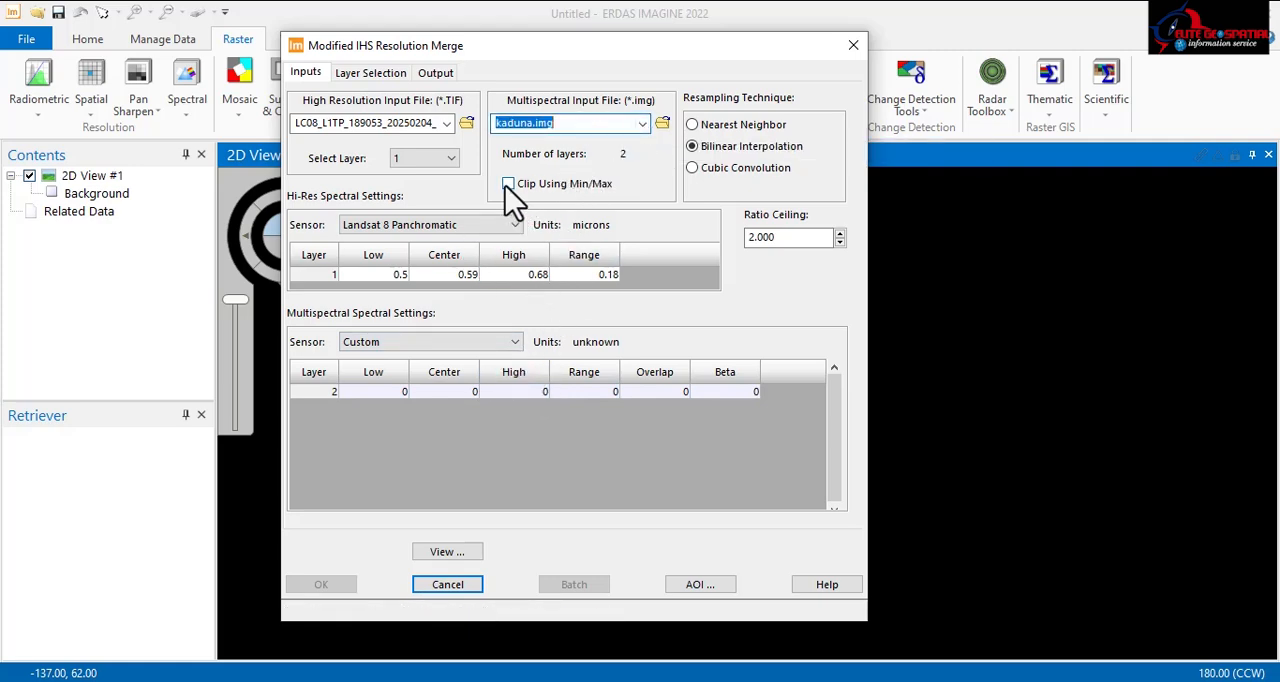
pyautogui.click(478, 230)
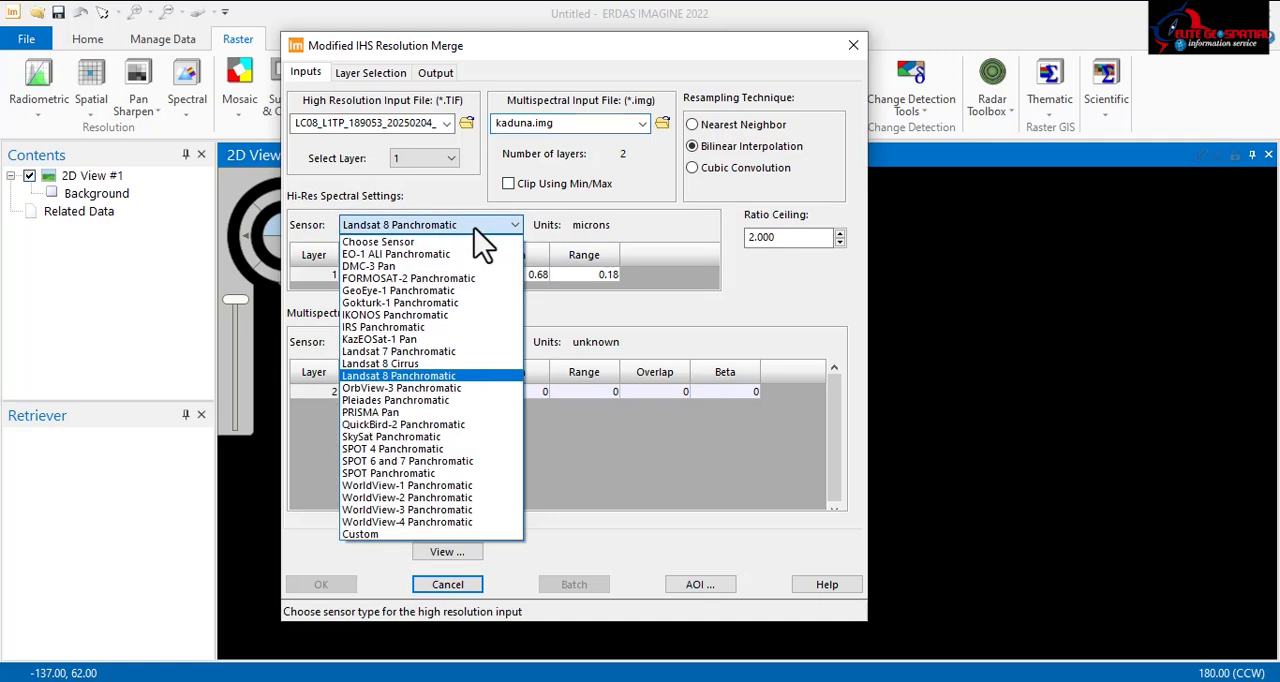
pyautogui.click(421, 375)
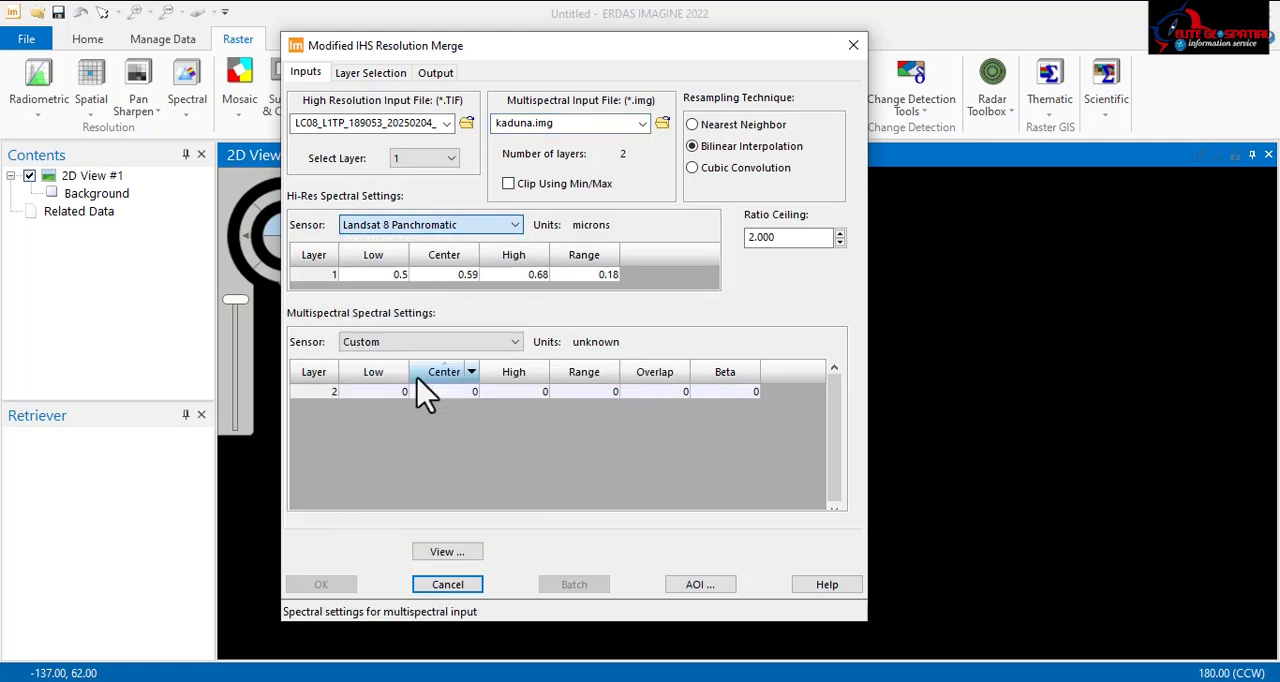
# Step: Check the layer combination settings, try raising the red layer number, and return to the input settings
pyautogui.click(368, 75)
pyautogui.click(343, 203)
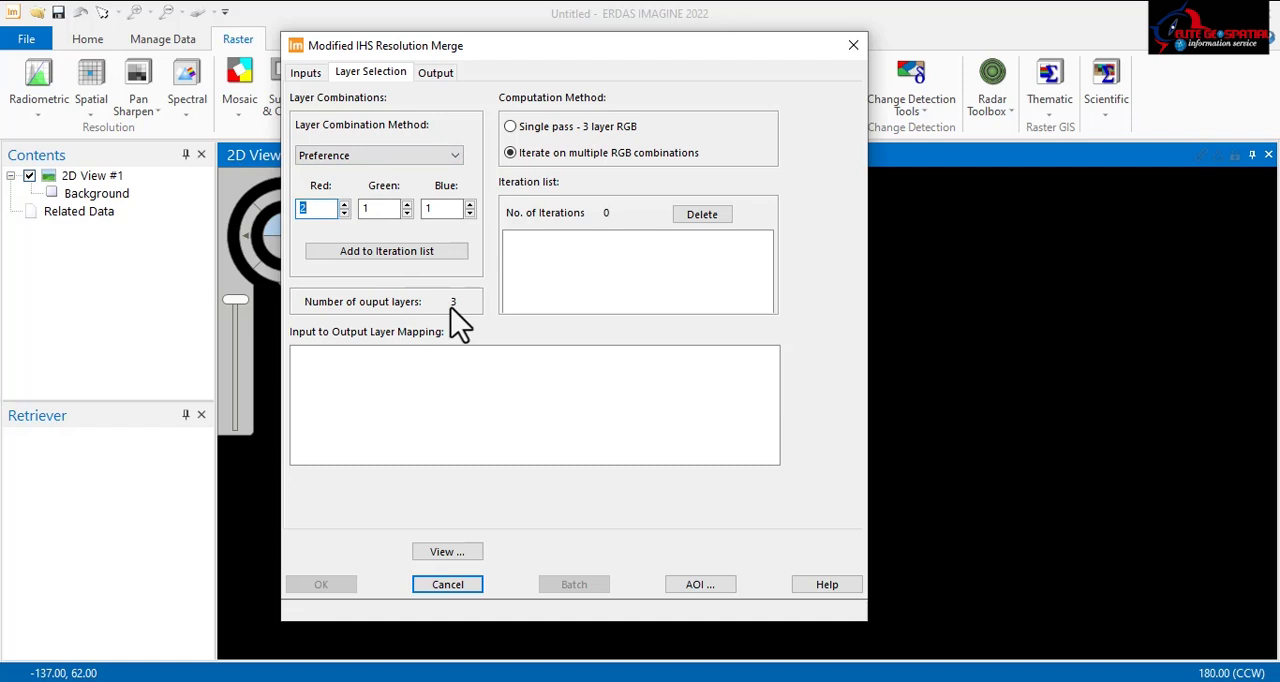
pyautogui.click(305, 73)
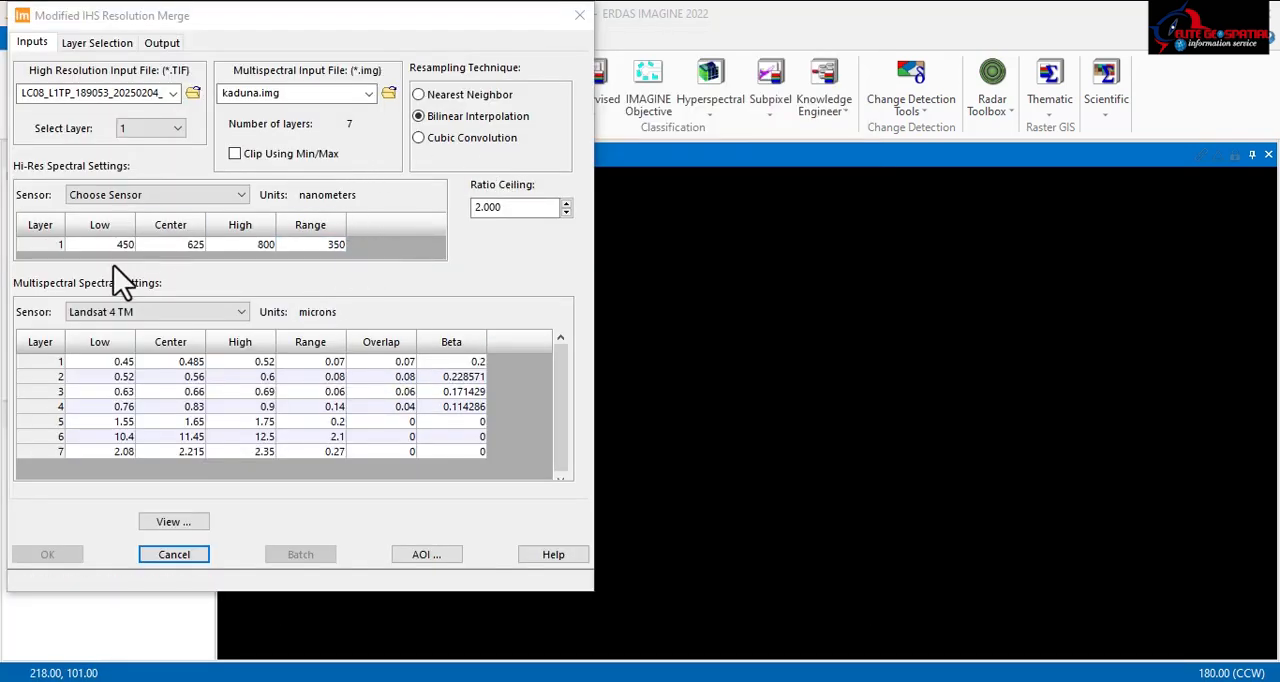
# Step: Set the high resolution sensor to Landsat 8 Panchromatic and the multispectral sensor to Landsat 8 MS
pyautogui.click(169, 195)
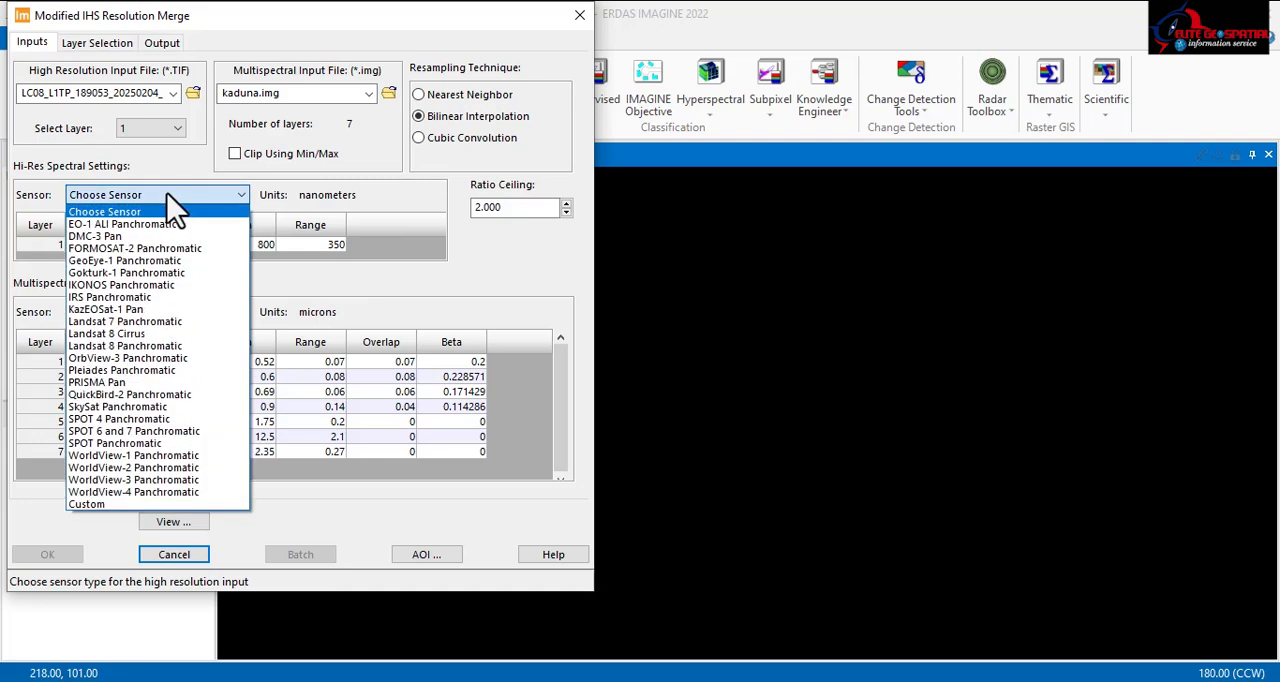
pyautogui.click(153, 322)
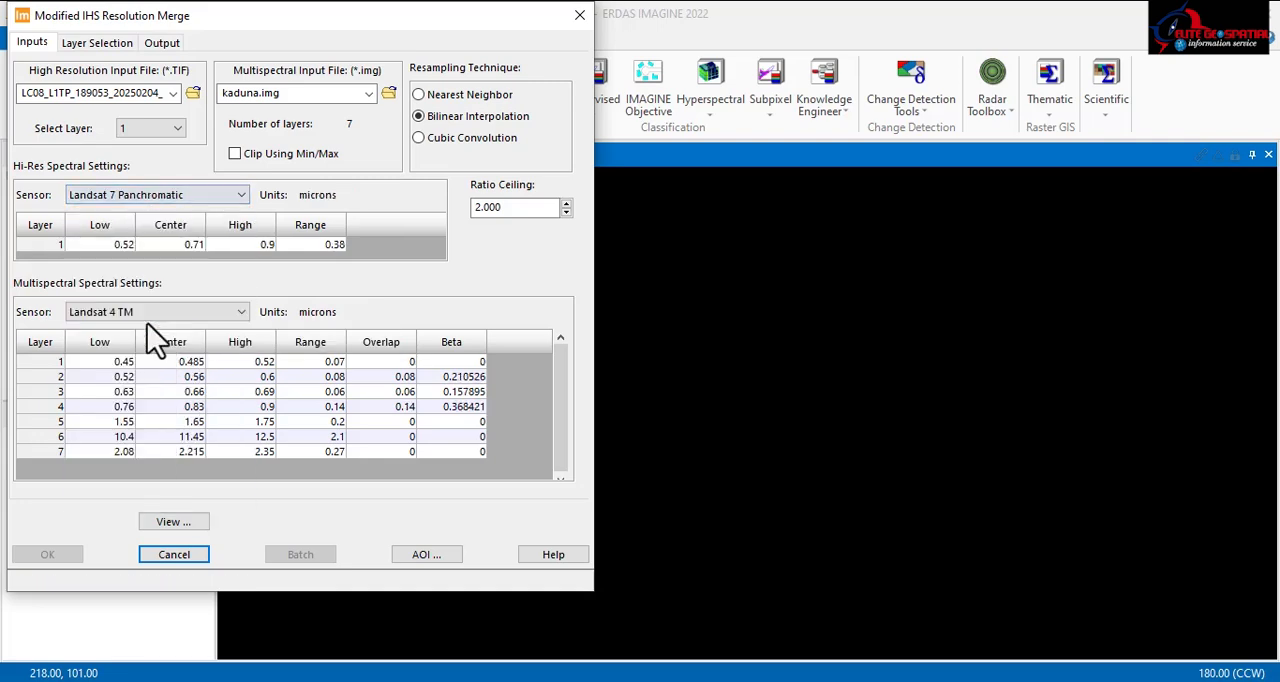
pyautogui.click(176, 196)
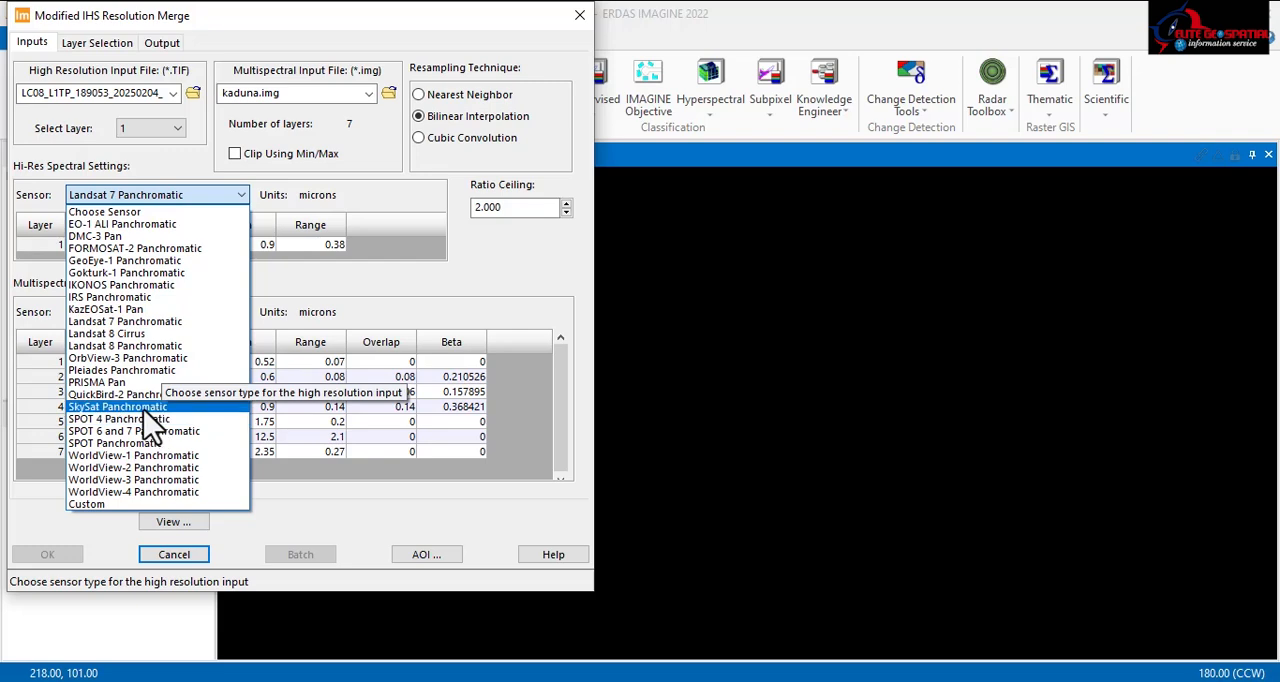
pyautogui.click(140, 346)
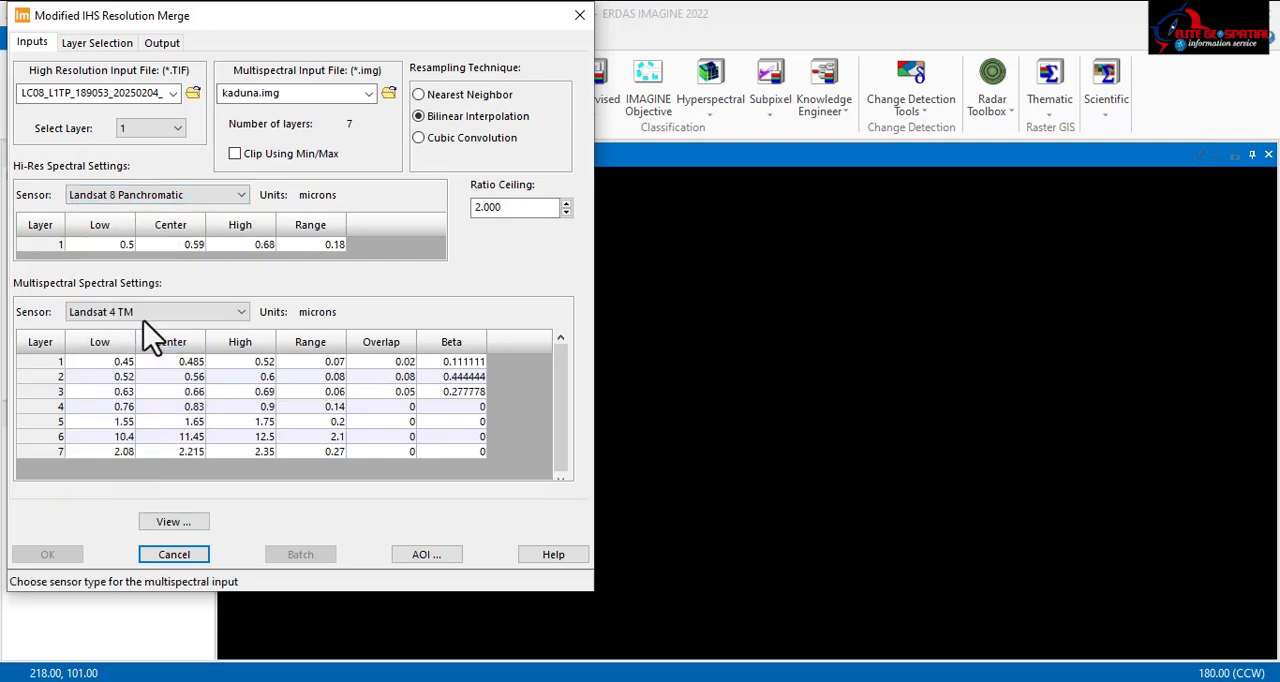
pyautogui.click(155, 315)
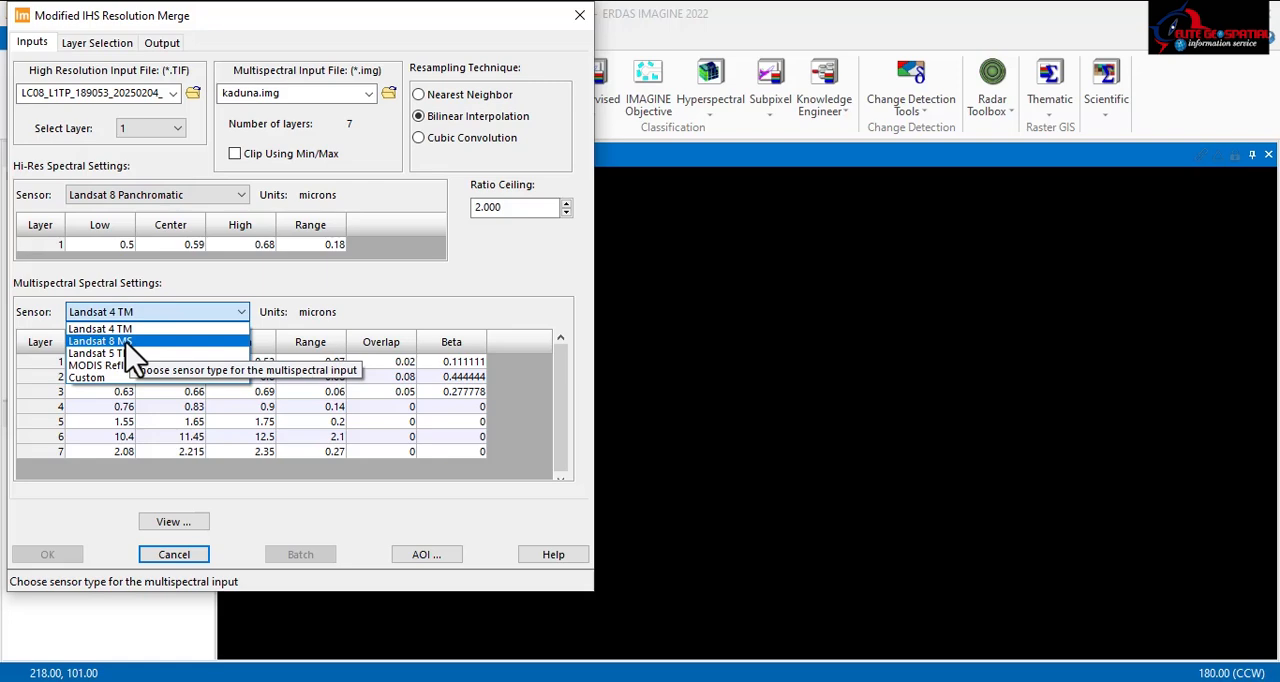
pyautogui.click(128, 343)
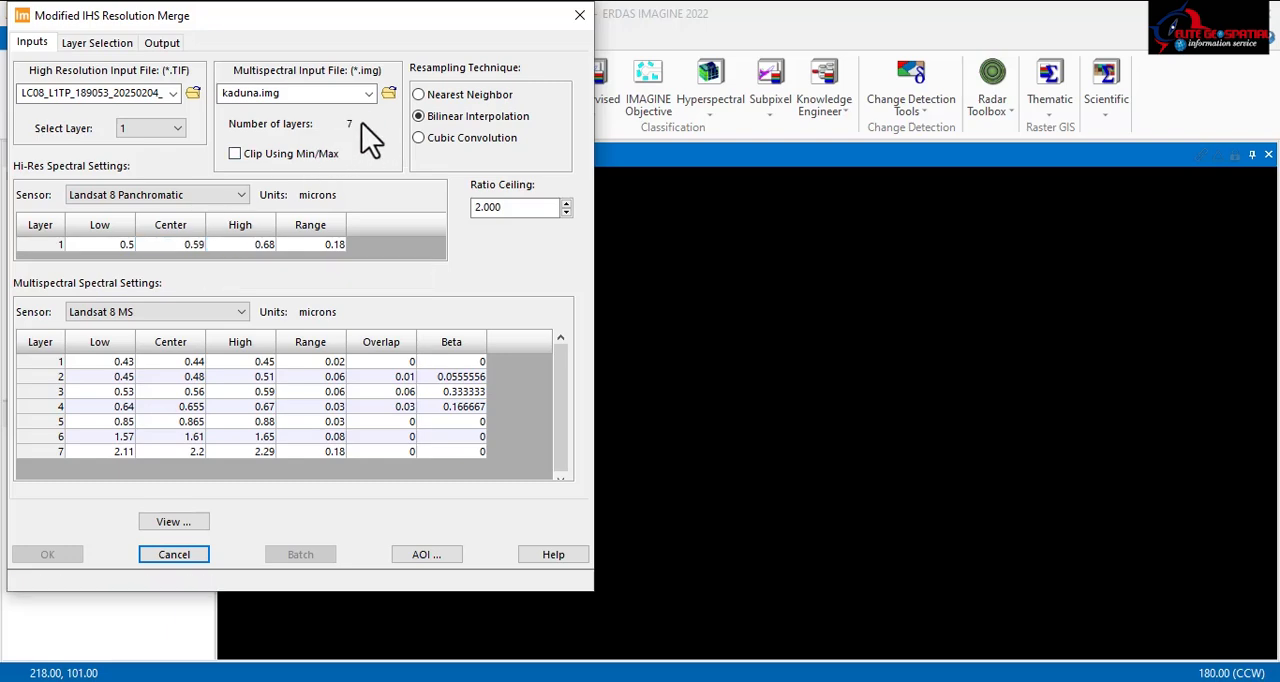
# Step: Set the layer combination method to TM Agriculture, mapping layers 6, 5 and 2 to red, green and blue
pyautogui.click(78, 41)
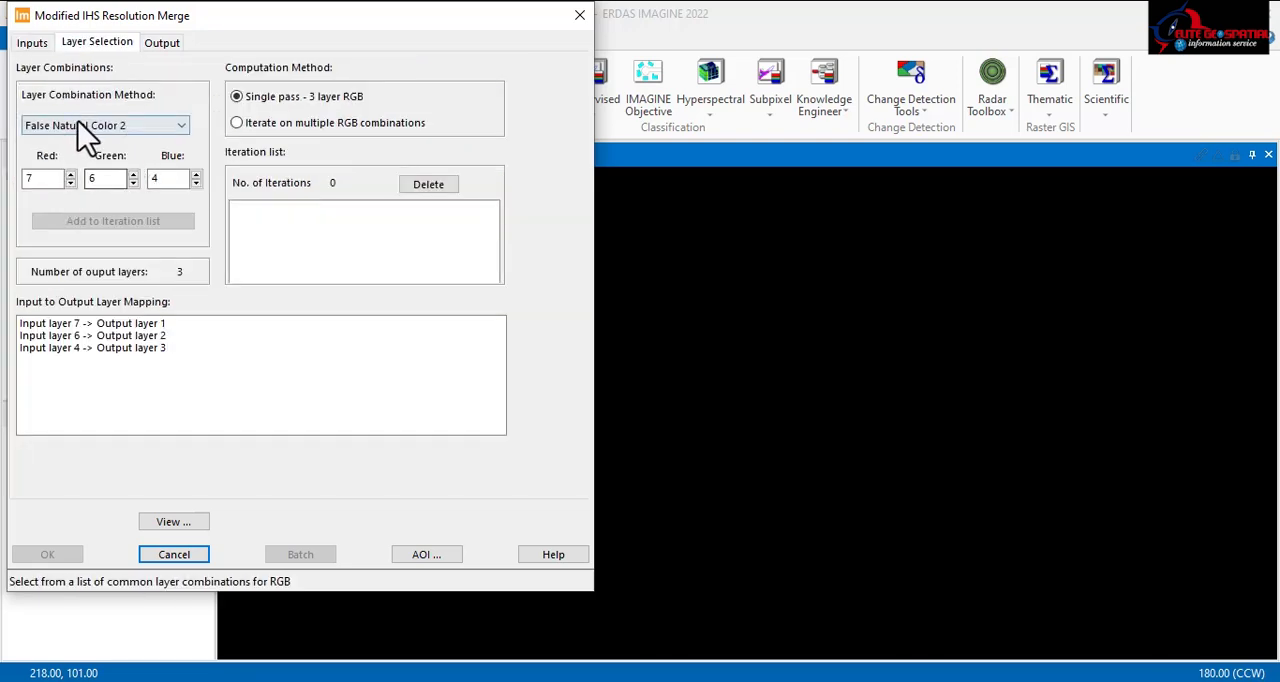
pyautogui.click(98, 127)
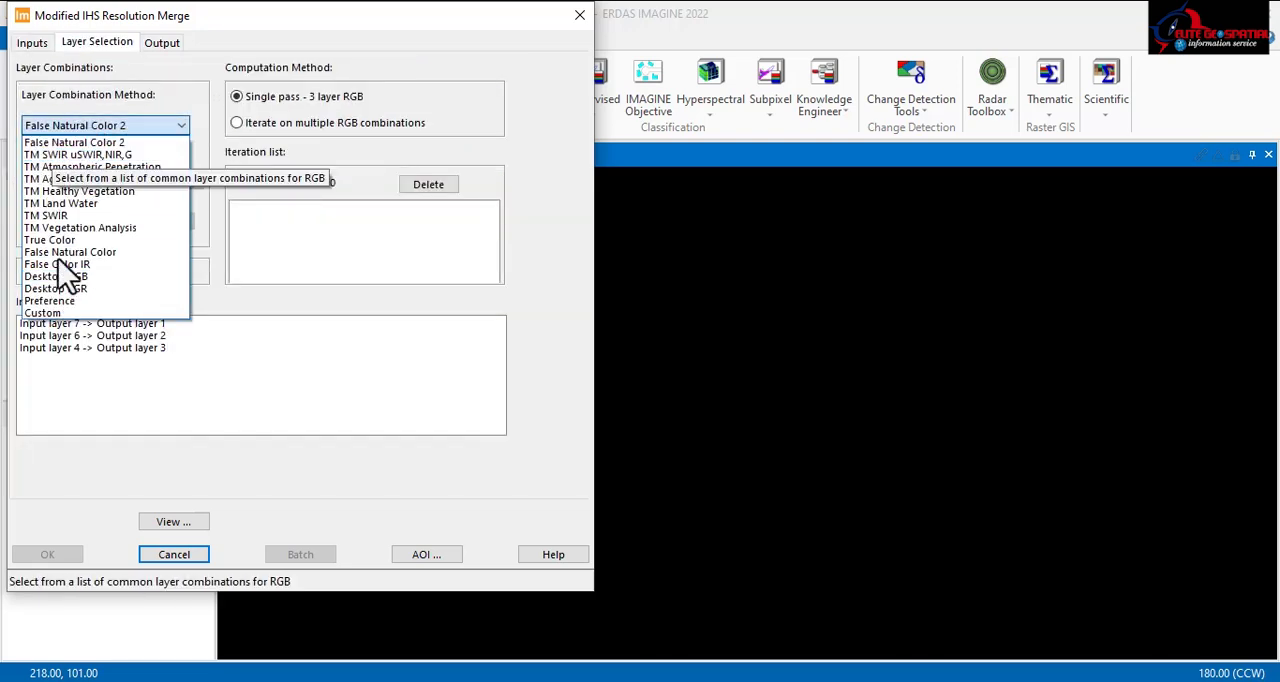
pyautogui.click(90, 142)
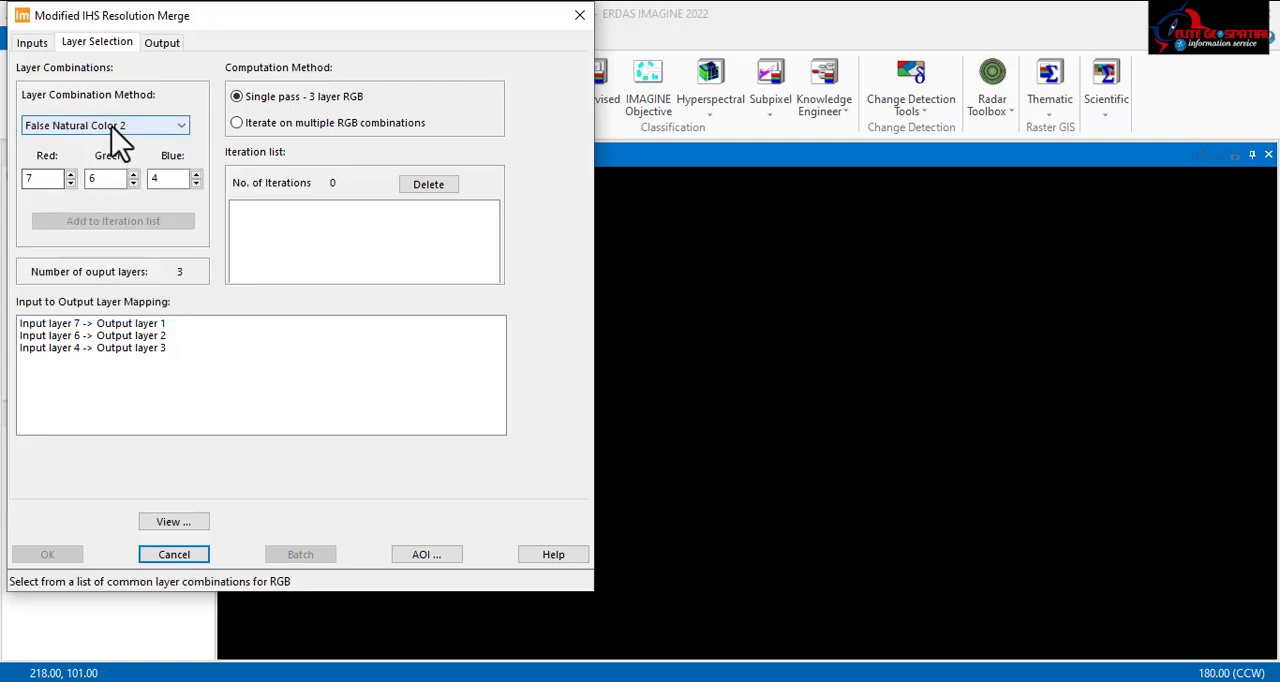
pyautogui.click(111, 127)
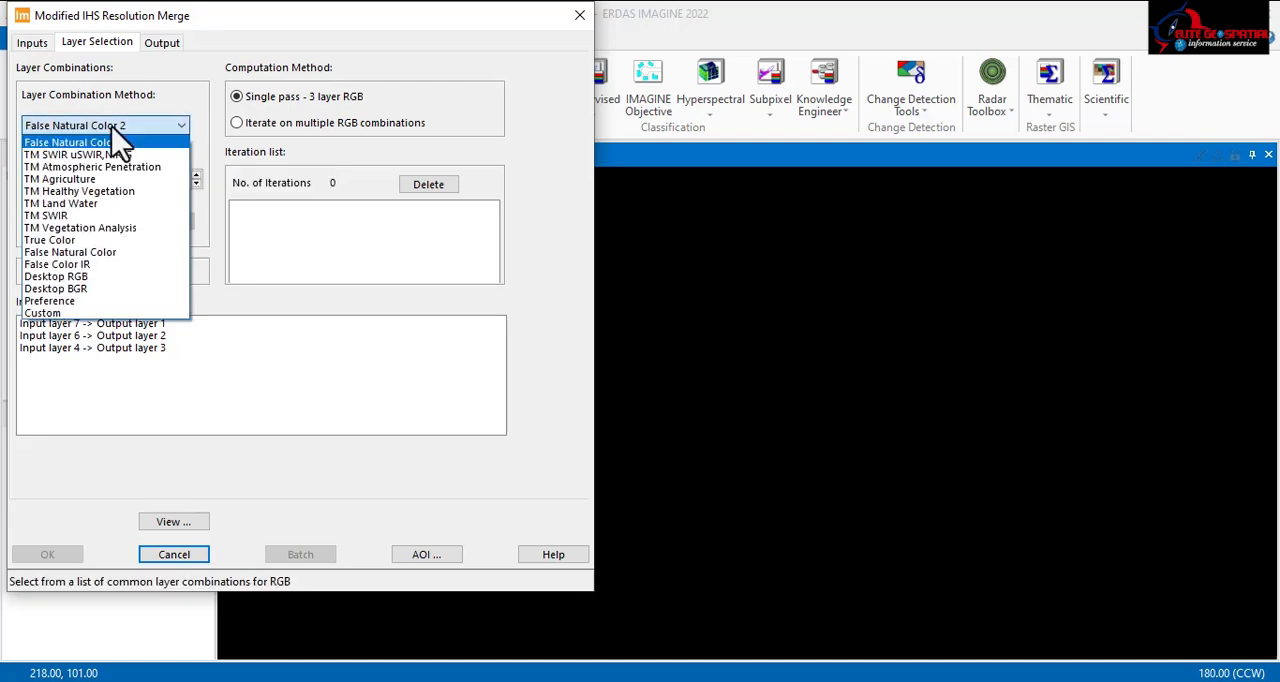
pyautogui.click(75, 180)
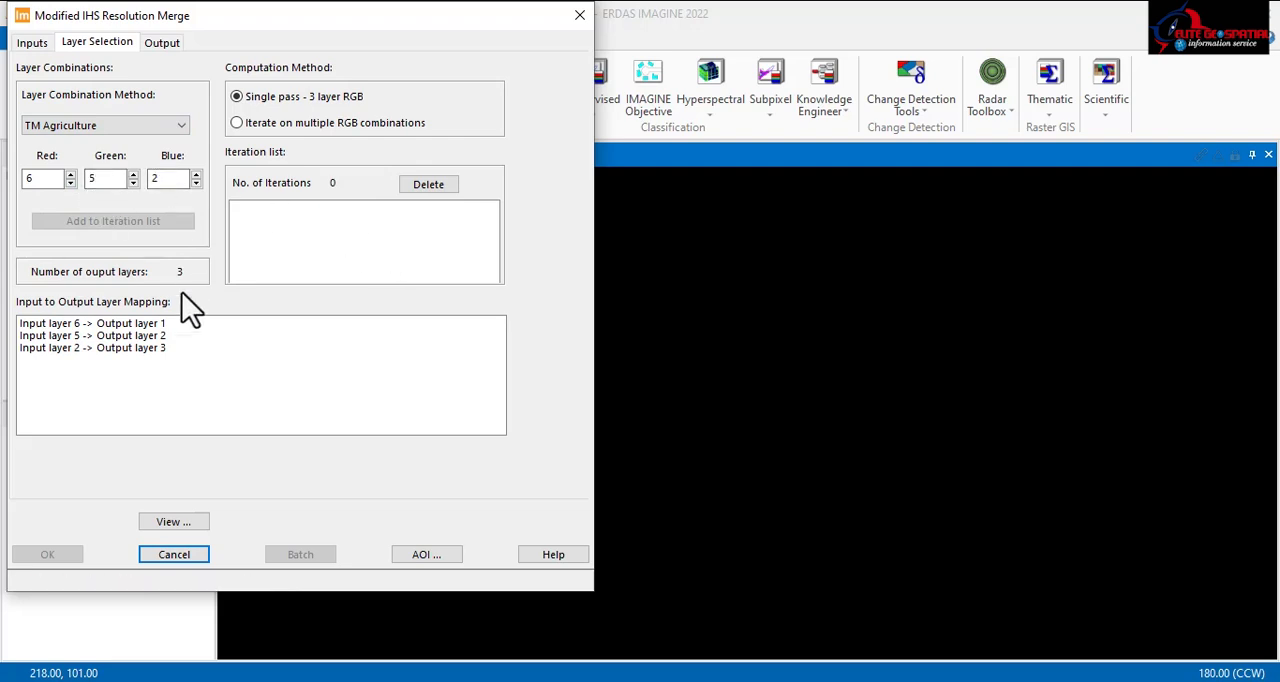
# Step: Set the computation method to iterate on multiple RGB combinations and add TM Agriculture and TM Healthy Vegetation to the iteration list
pyautogui.click(285, 124)
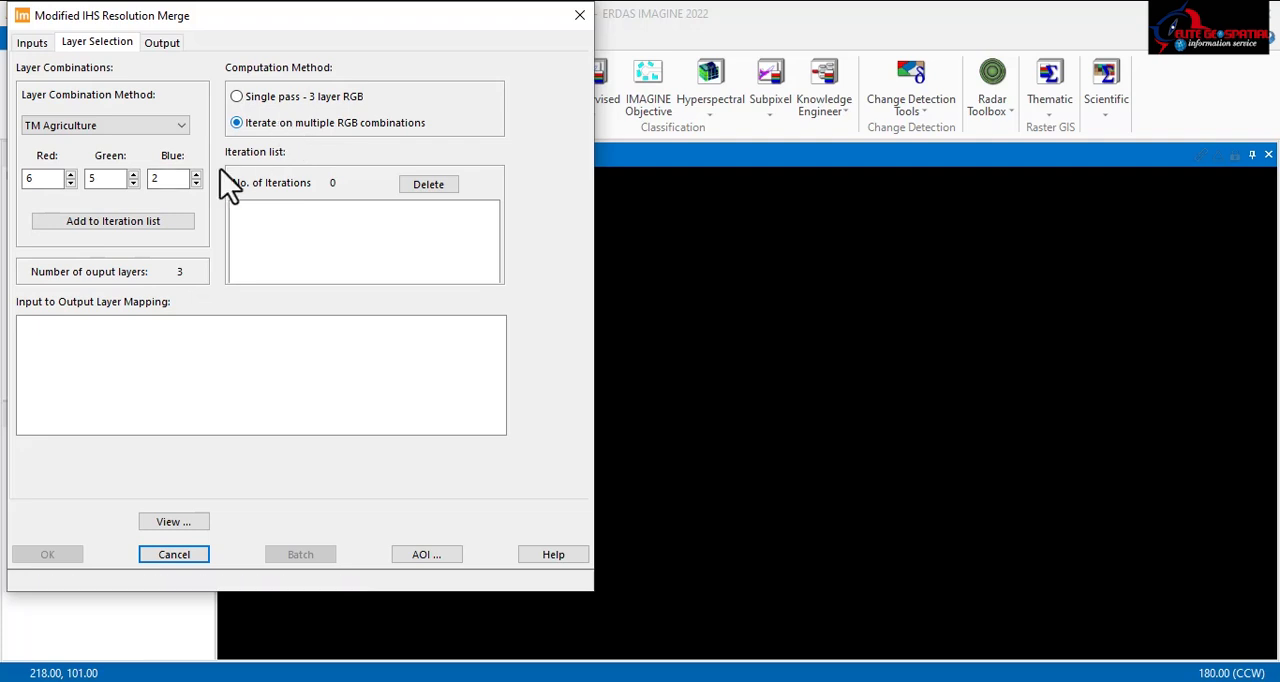
pyautogui.click(98, 222)
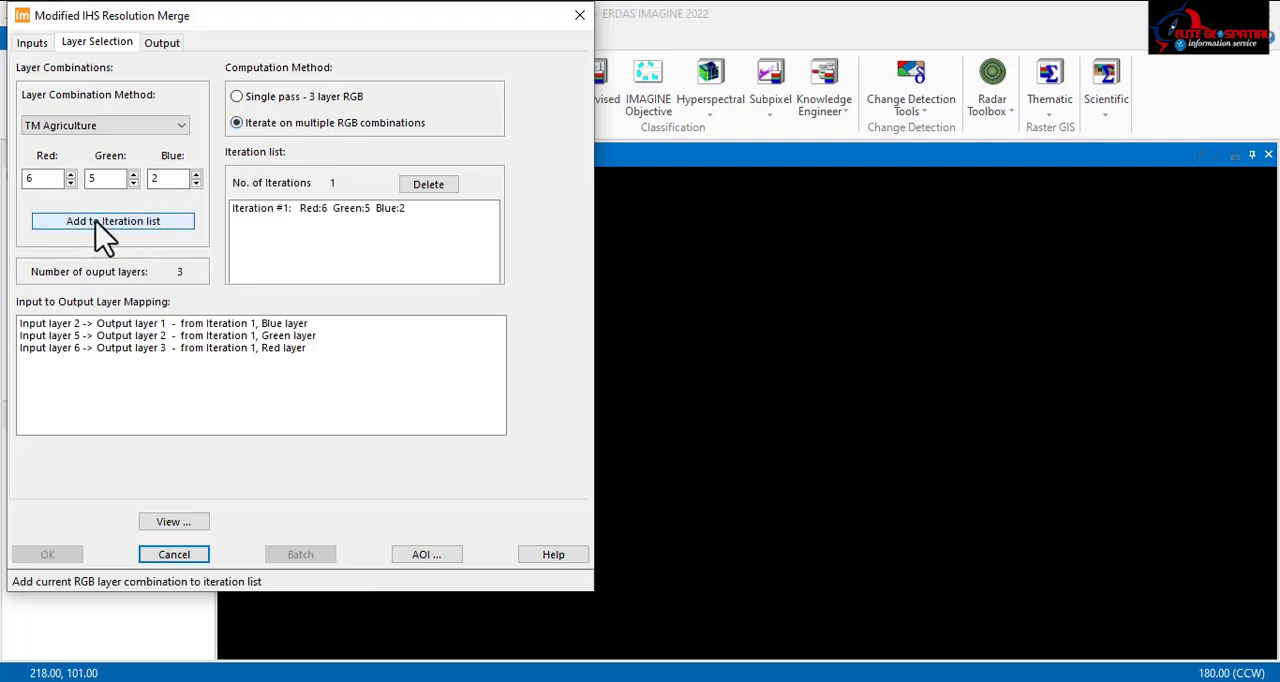
pyautogui.click(115, 127)
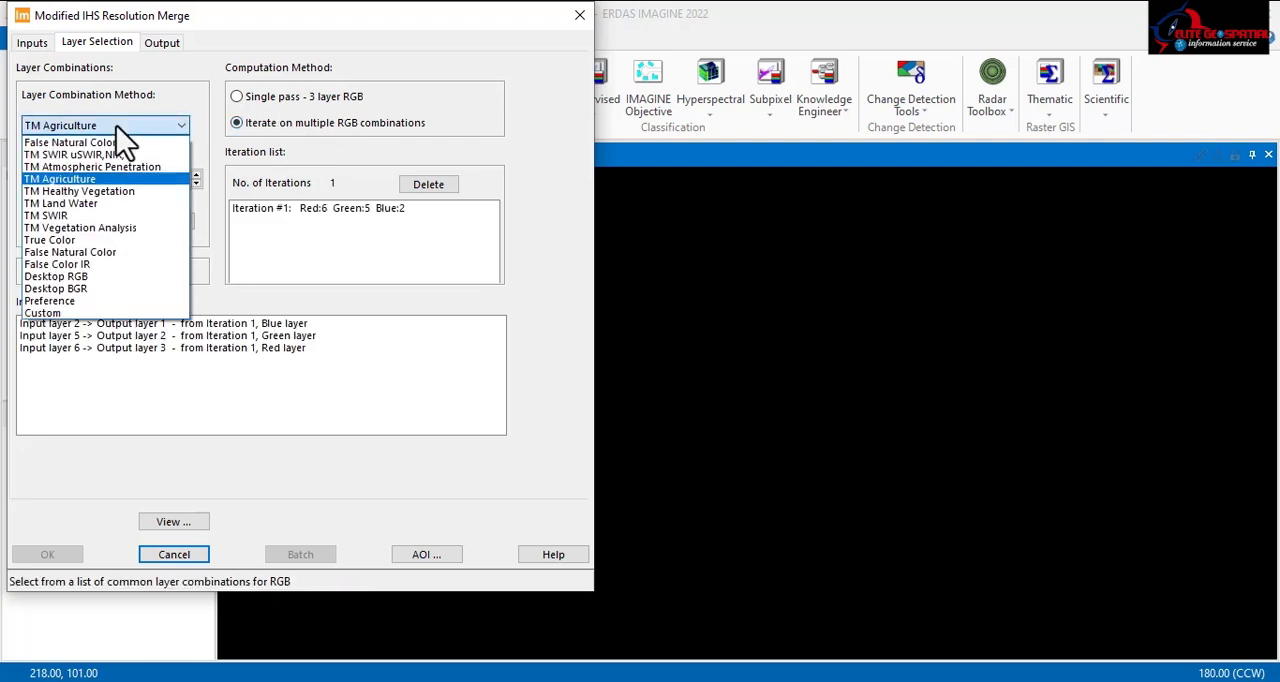
pyautogui.click(104, 192)
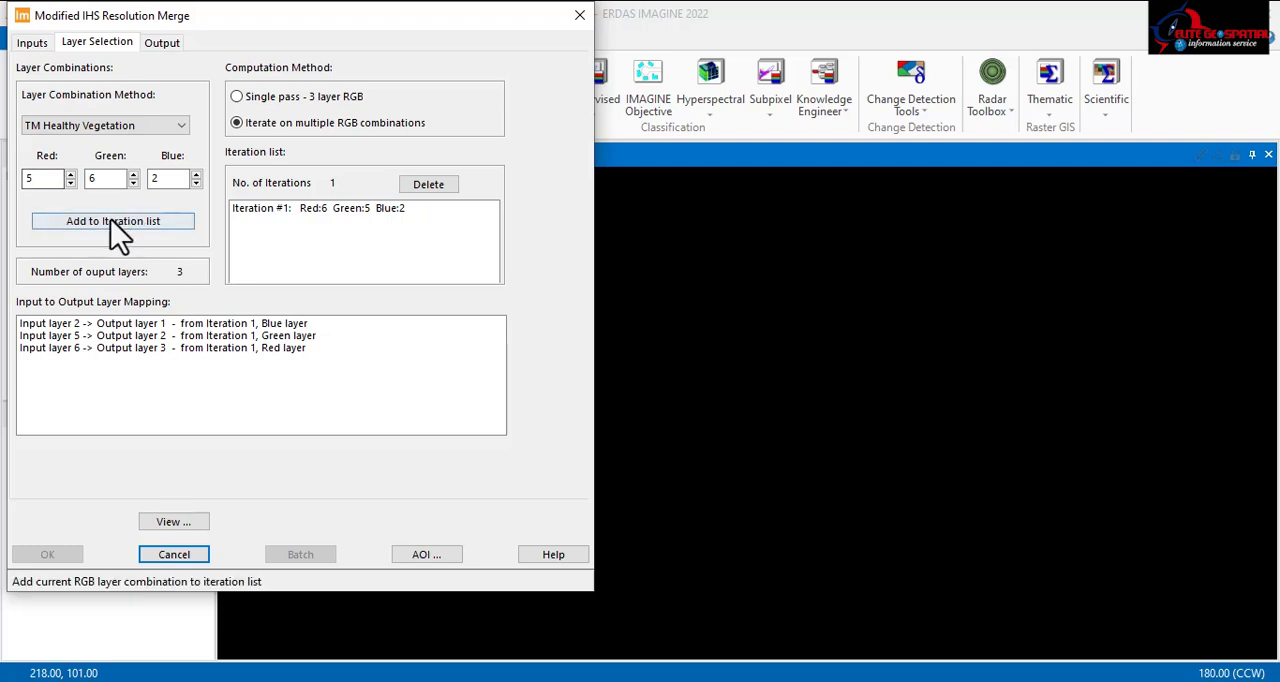
pyautogui.click(120, 225)
# Step: Add the True Color and False Natural Color 2 layer combinations to the iteration list
pyautogui.click(145, 125)
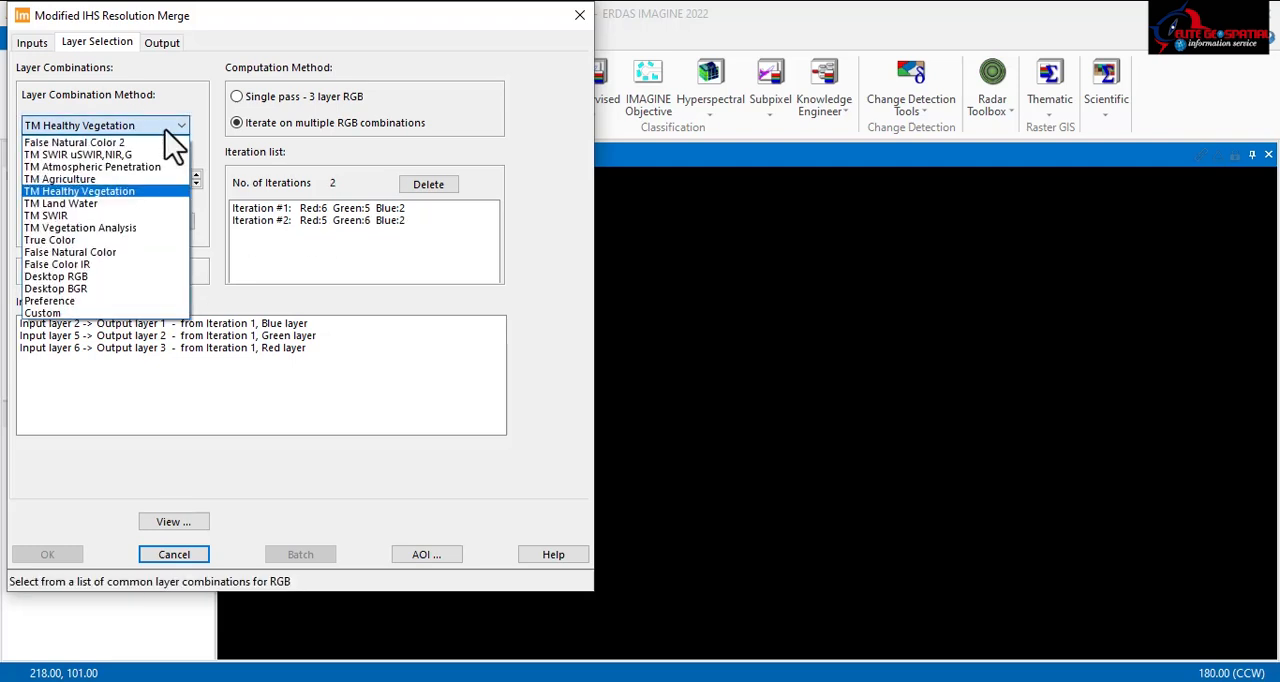
pyautogui.click(88, 243)
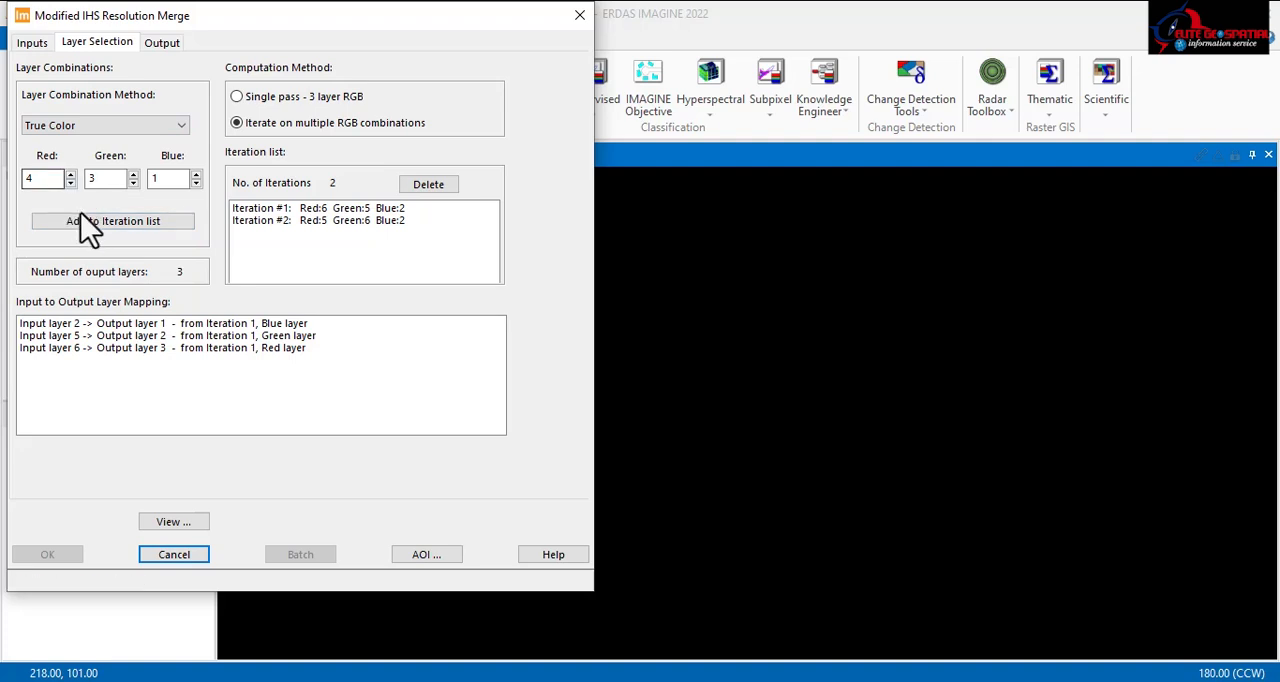
pyautogui.click(94, 222)
pyautogui.click(155, 121)
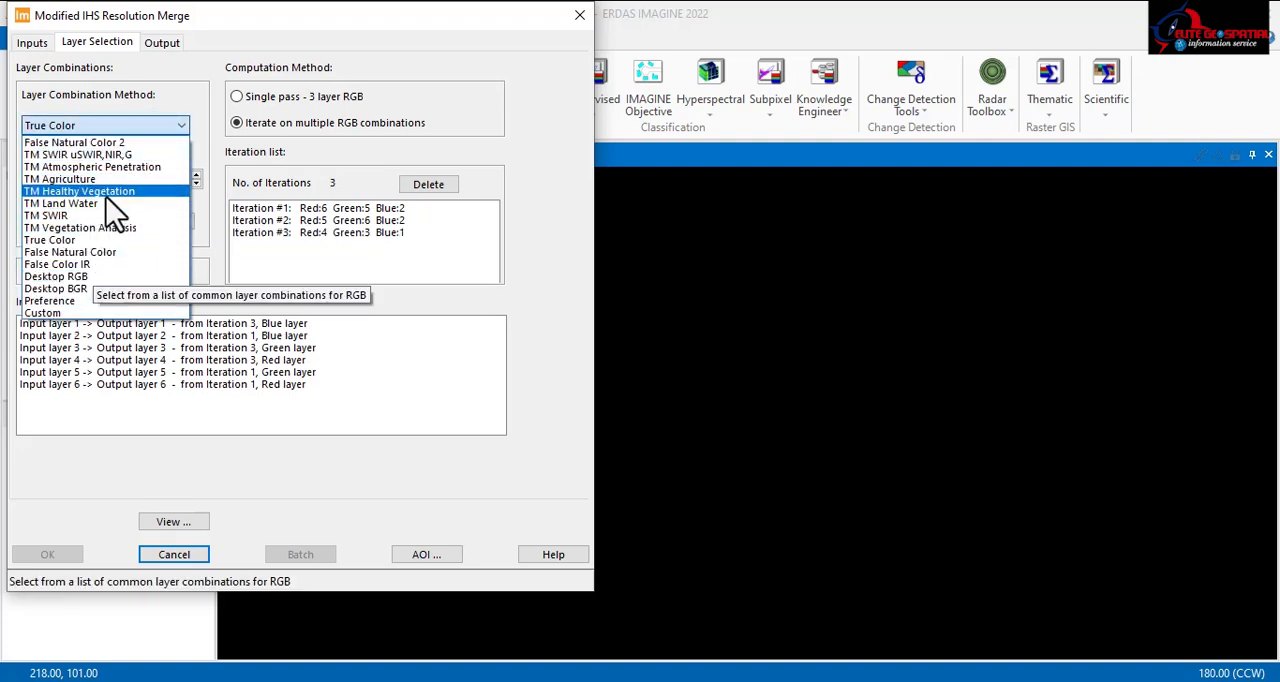
pyautogui.click(90, 143)
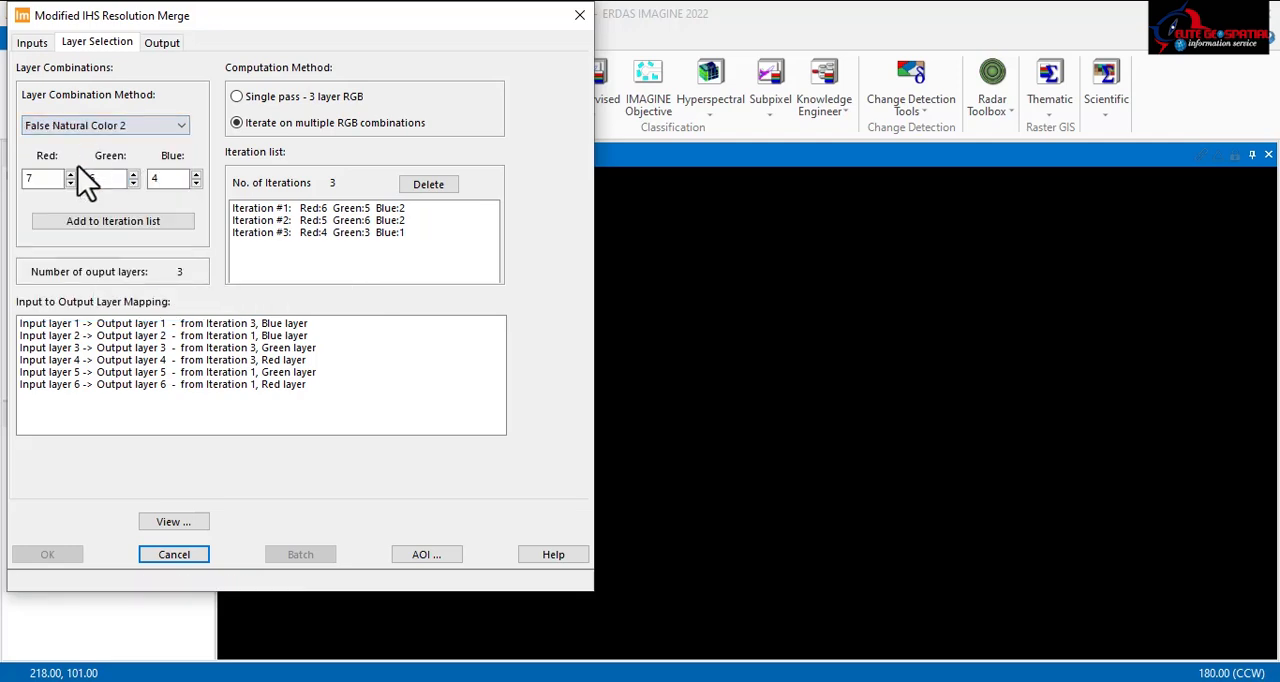
pyautogui.click(89, 222)
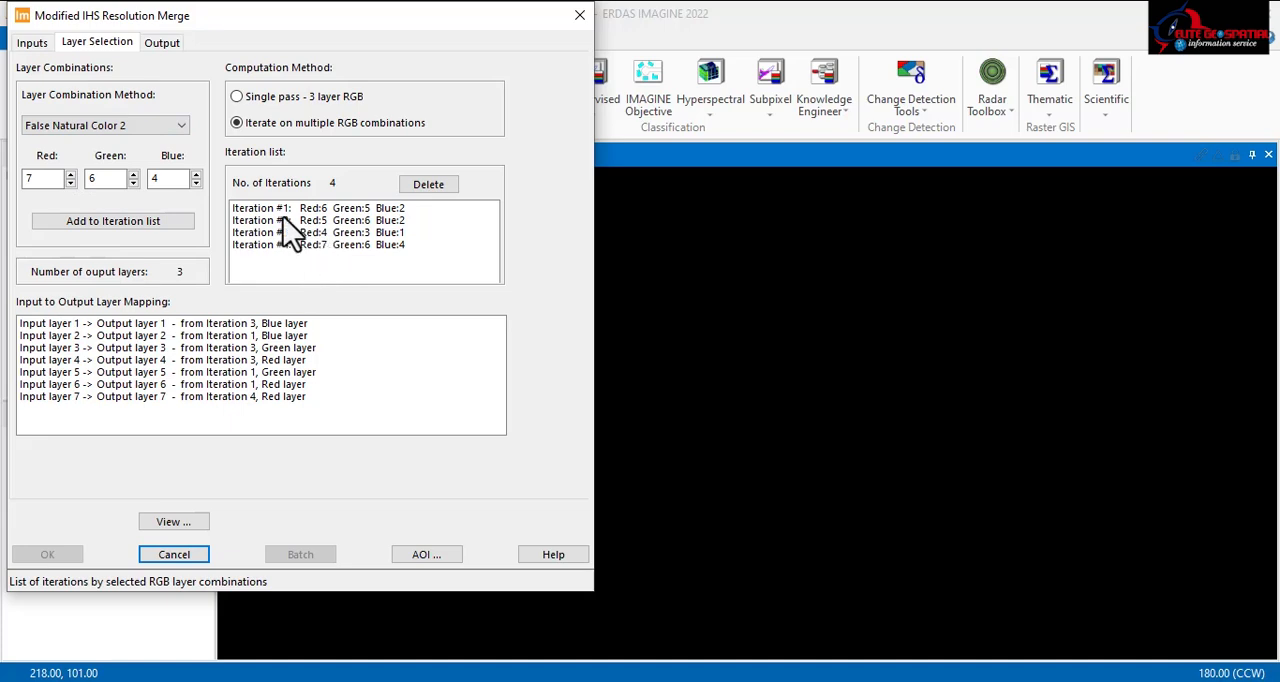
# Step: Add the False Color IR and TM Land Water layer combinations to the iteration list
pyautogui.click(145, 128)
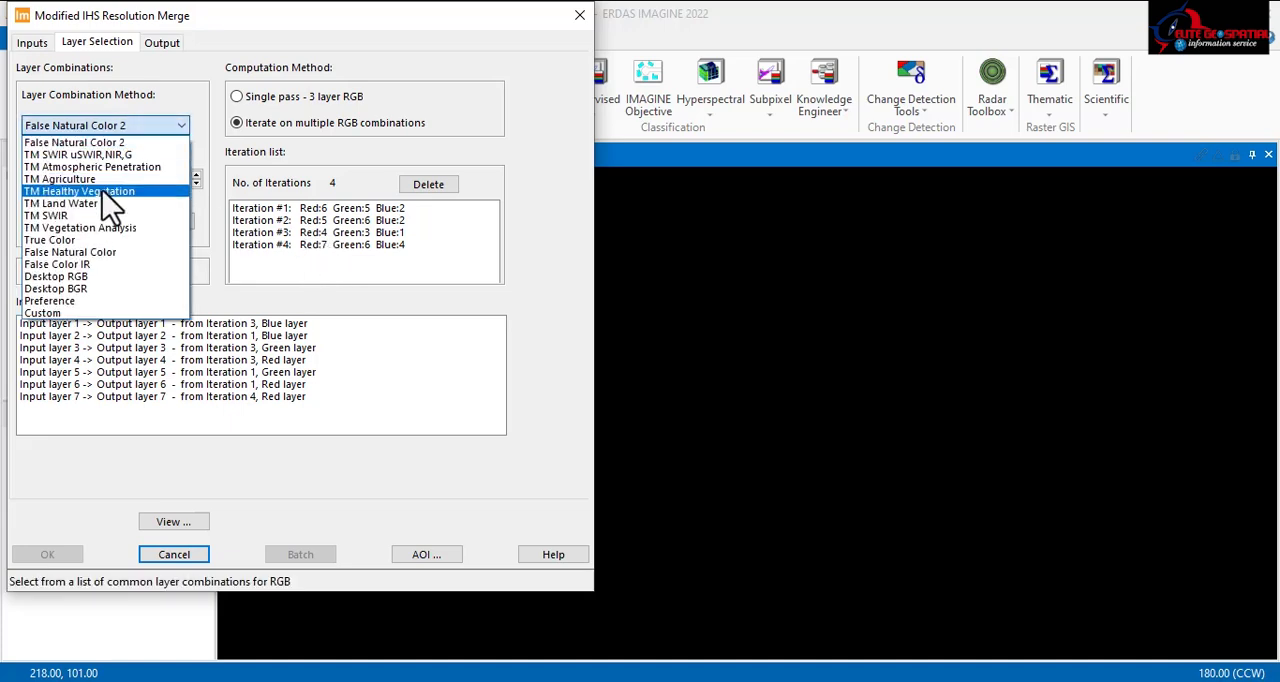
pyautogui.click(78, 266)
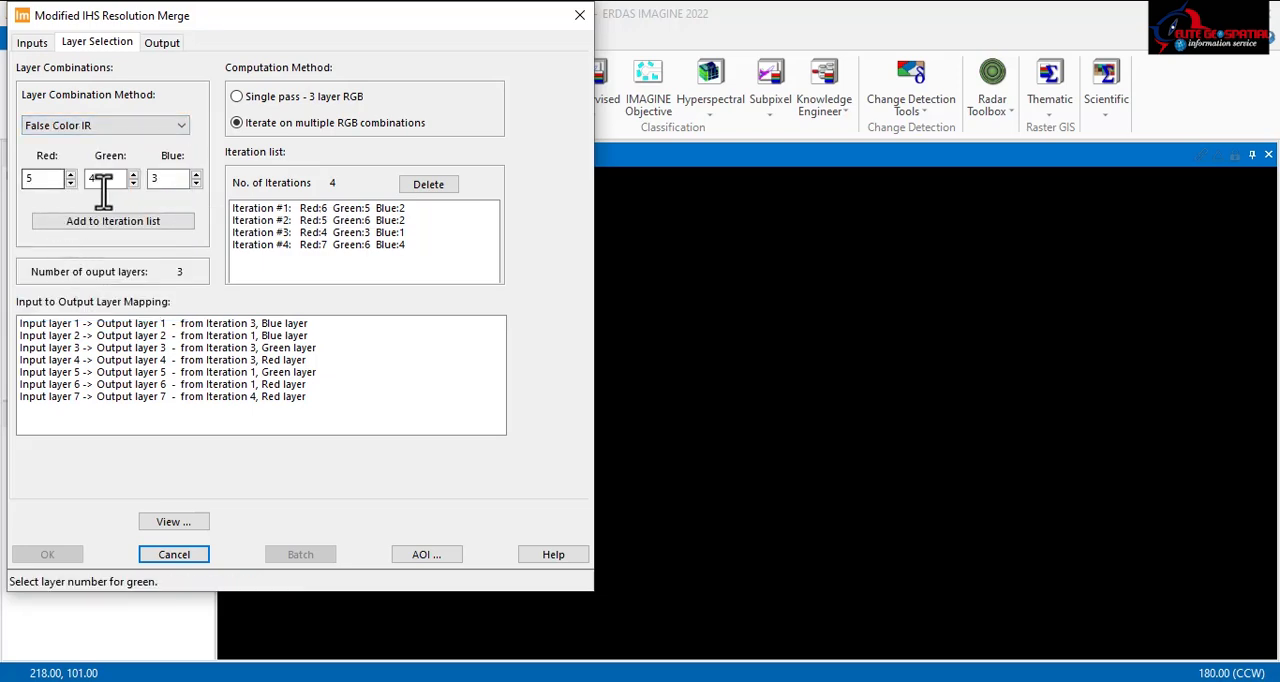
pyautogui.click(102, 222)
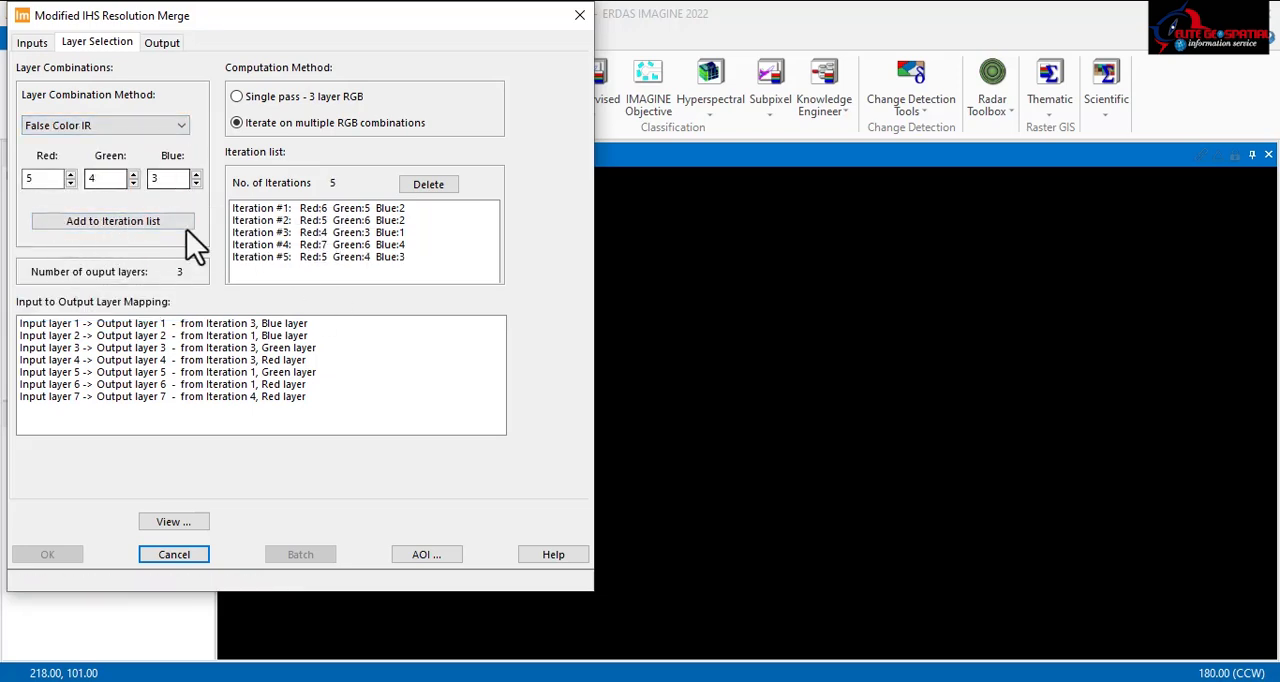
pyautogui.click(174, 128)
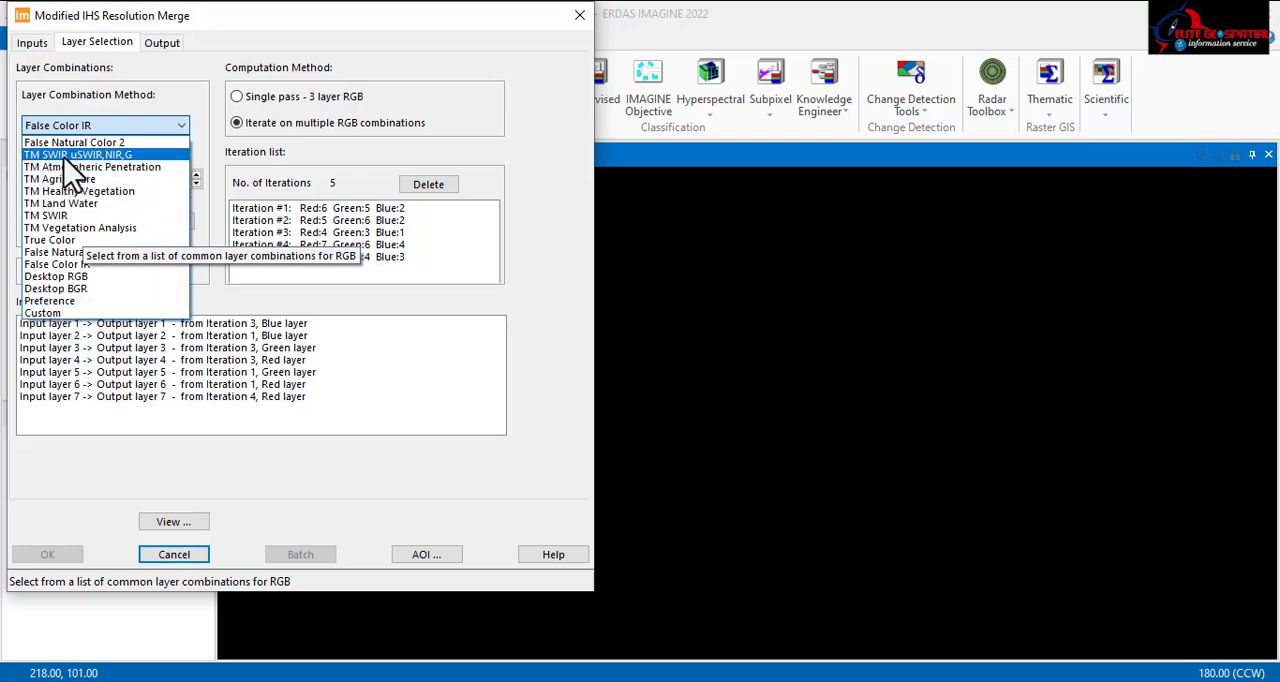
pyautogui.click(89, 205)
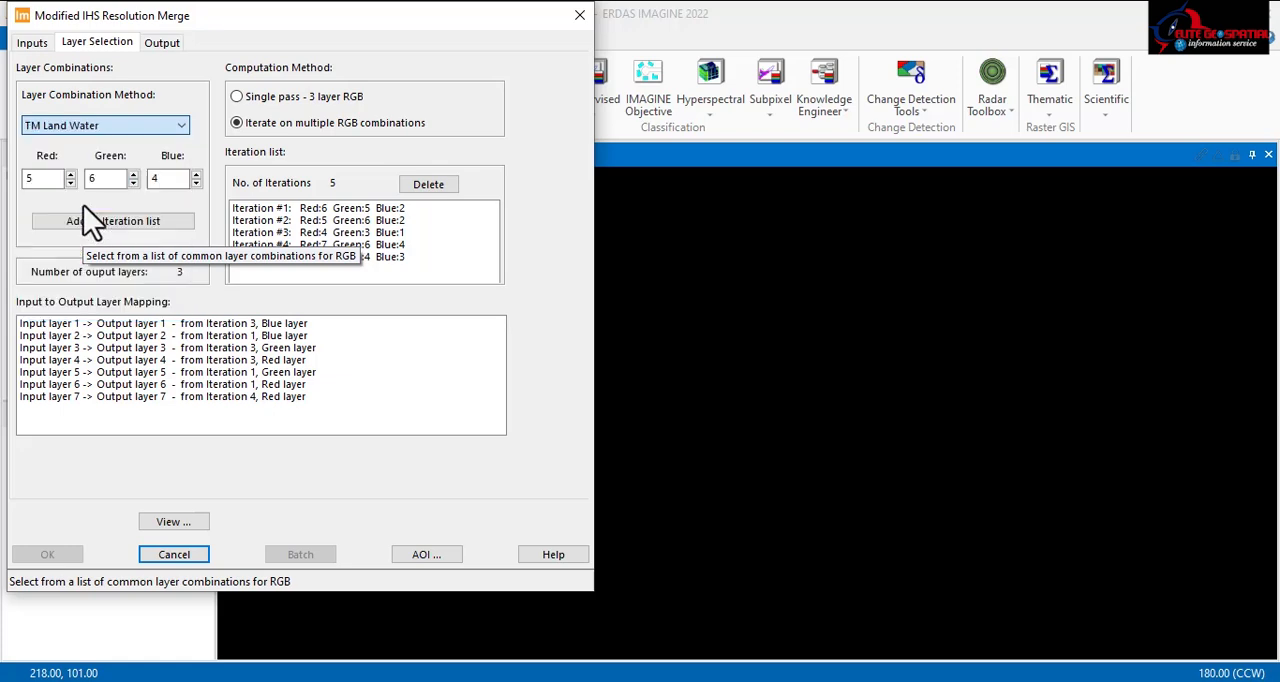
pyautogui.click(114, 226)
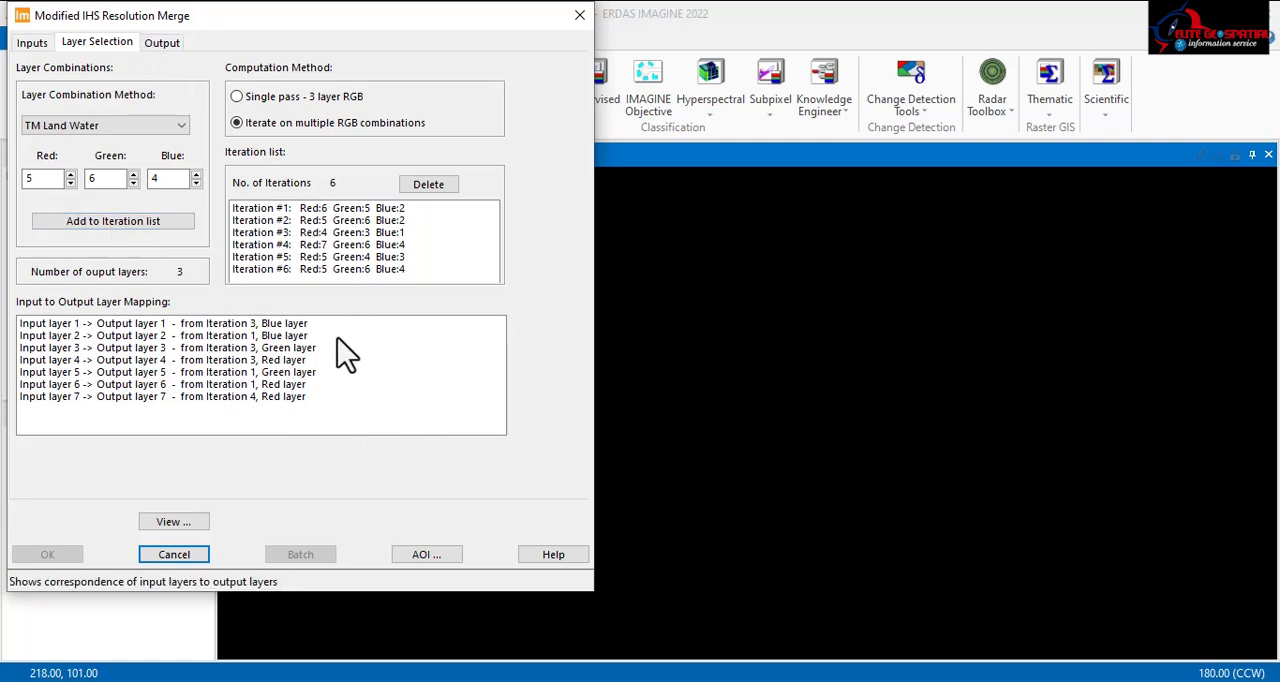
# Step: Start choosing the merge's output file and browse to the ahp folder inside wrk
pyautogui.click(160, 43)
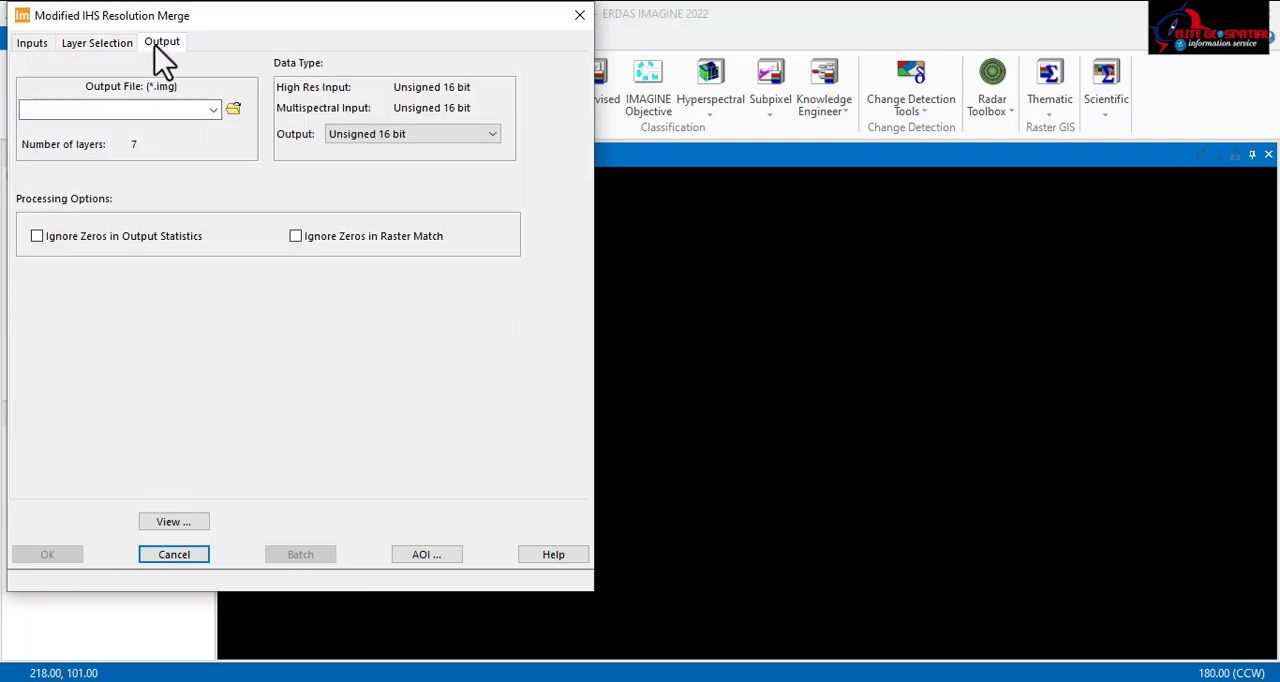
pyautogui.click(236, 106)
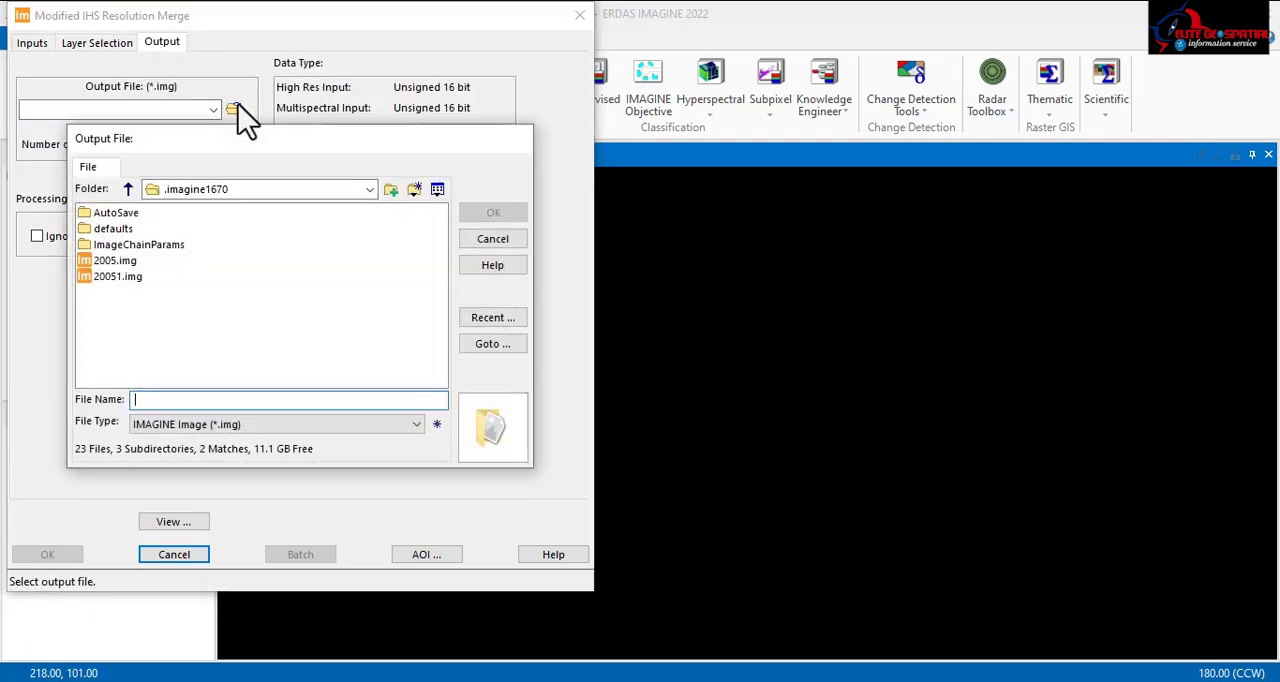
pyautogui.click(369, 189)
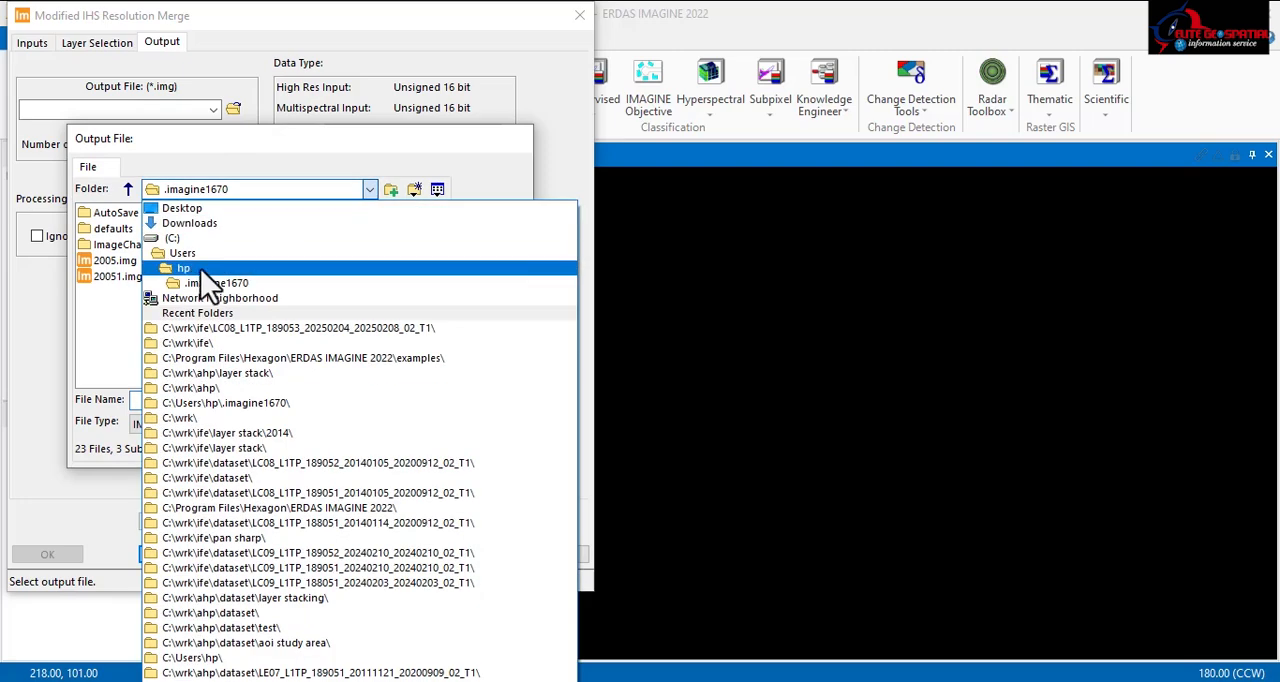
pyautogui.click(216, 343)
pyautogui.click(128, 189)
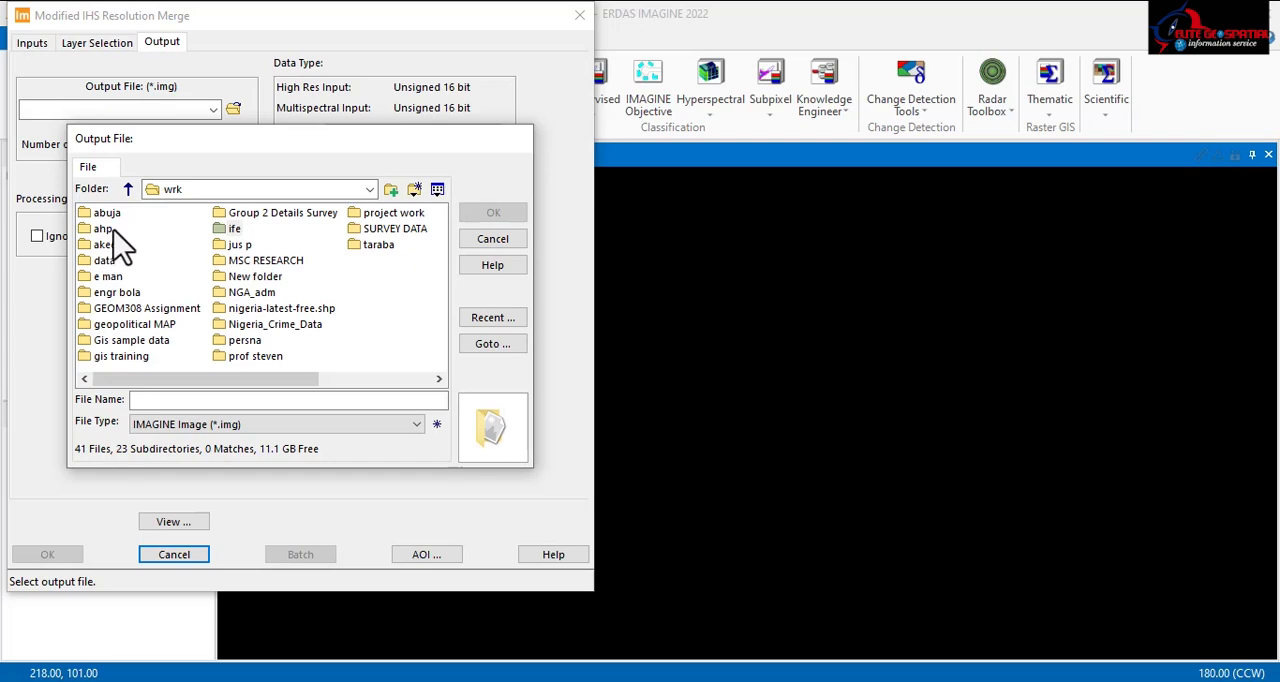
pyautogui.doubleClick(104, 229)
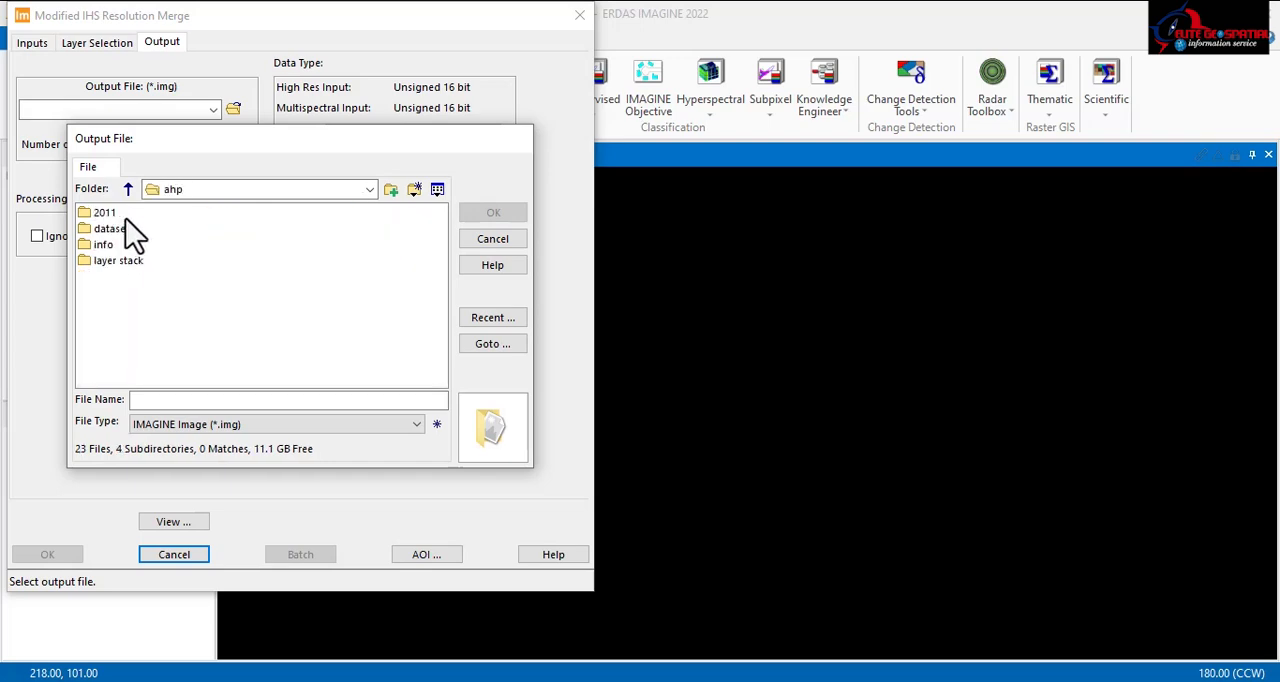
# Step: Create a new directory named pansharp inside the ahp folder, entering its name with the on-screen keyboard
pyautogui.click(391, 190)
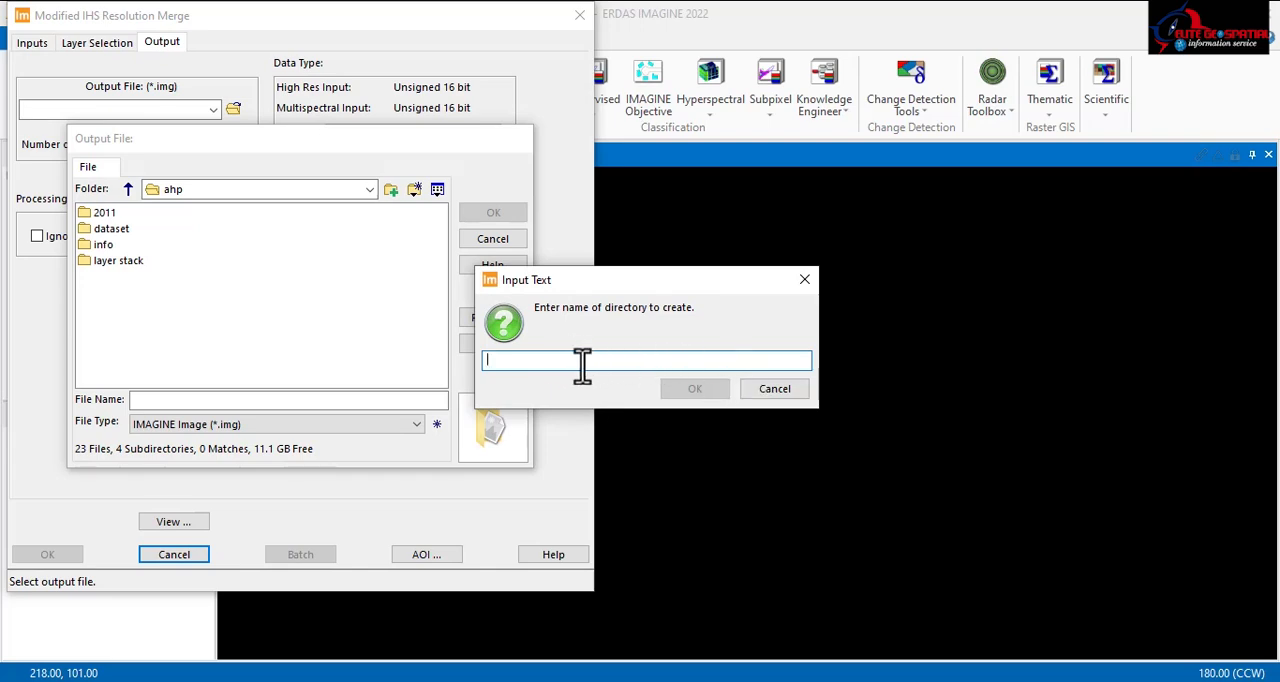
pyautogui.click(1045, 681)
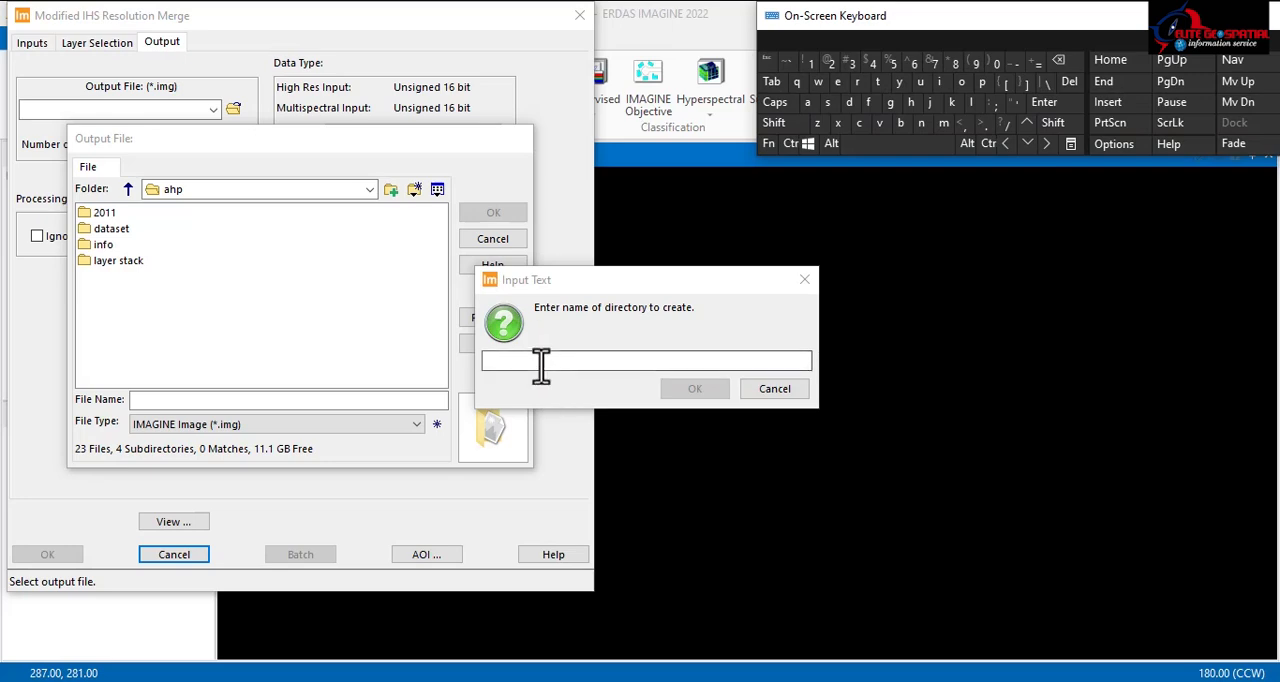
pyautogui.click(543, 362)
pyautogui.click(709, 206)
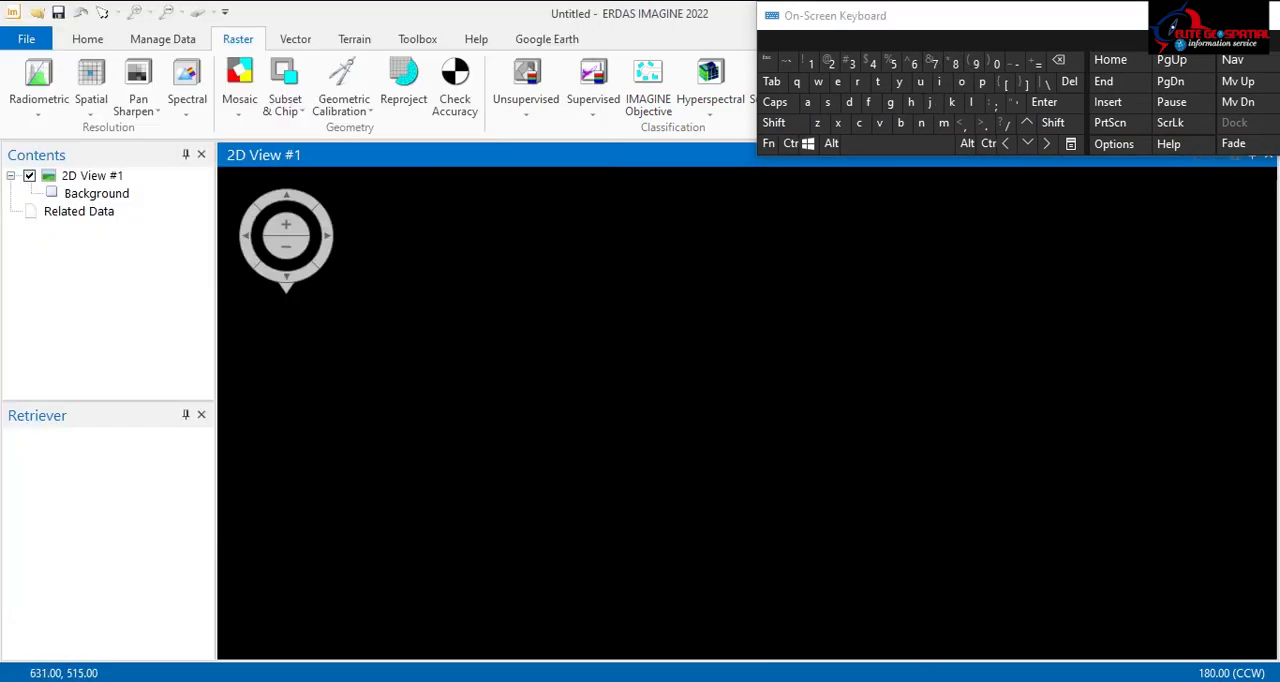
pyautogui.click(892, 681)
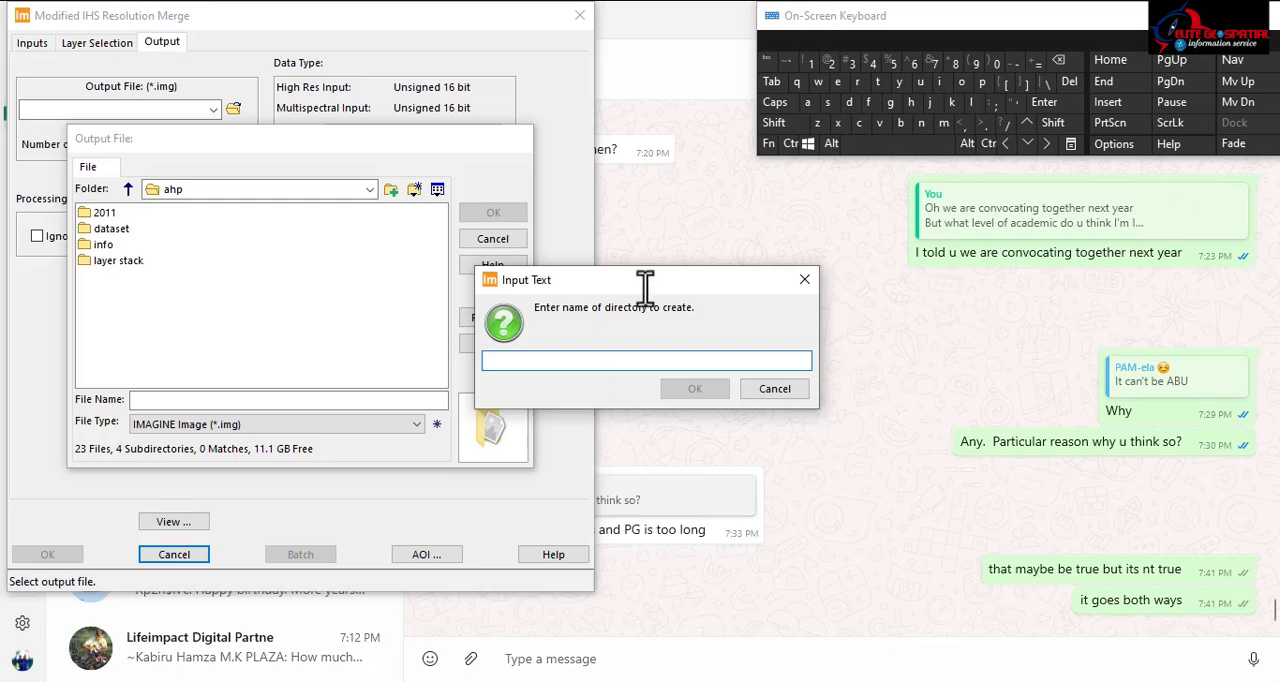
pyautogui.click(982, 82)
pyautogui.click(808, 102)
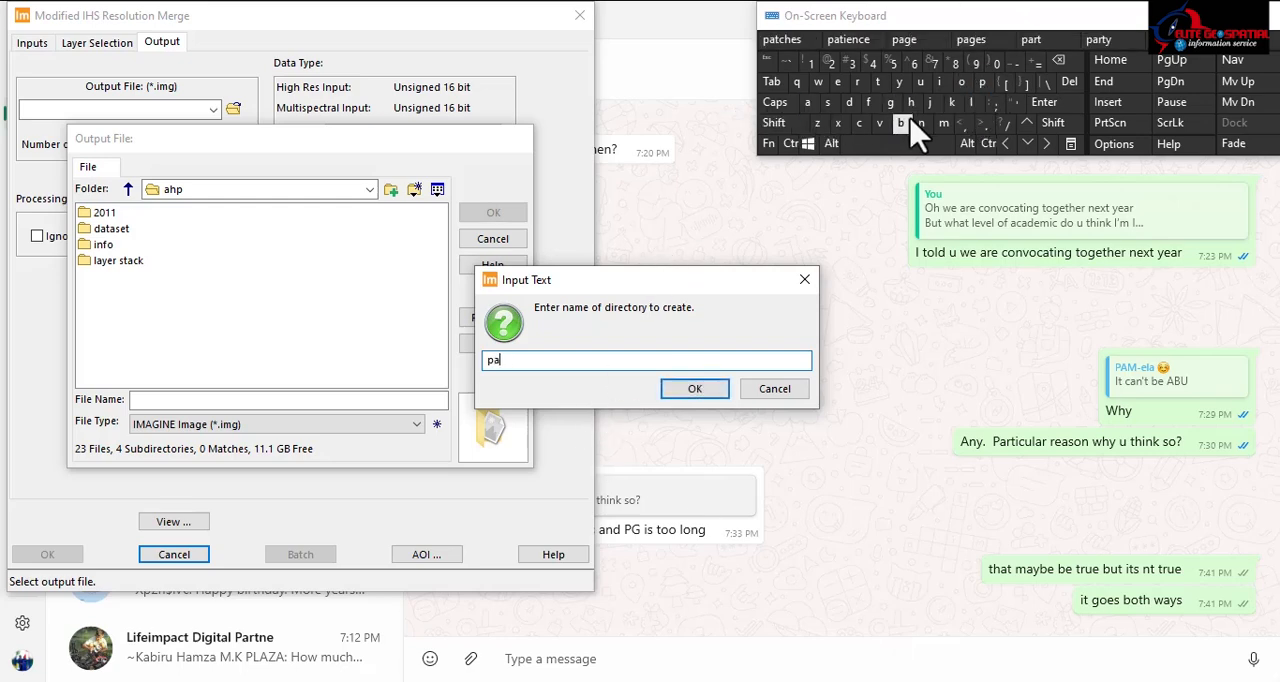
pyautogui.click(921, 122)
pyautogui.click(828, 102)
pyautogui.click(911, 102)
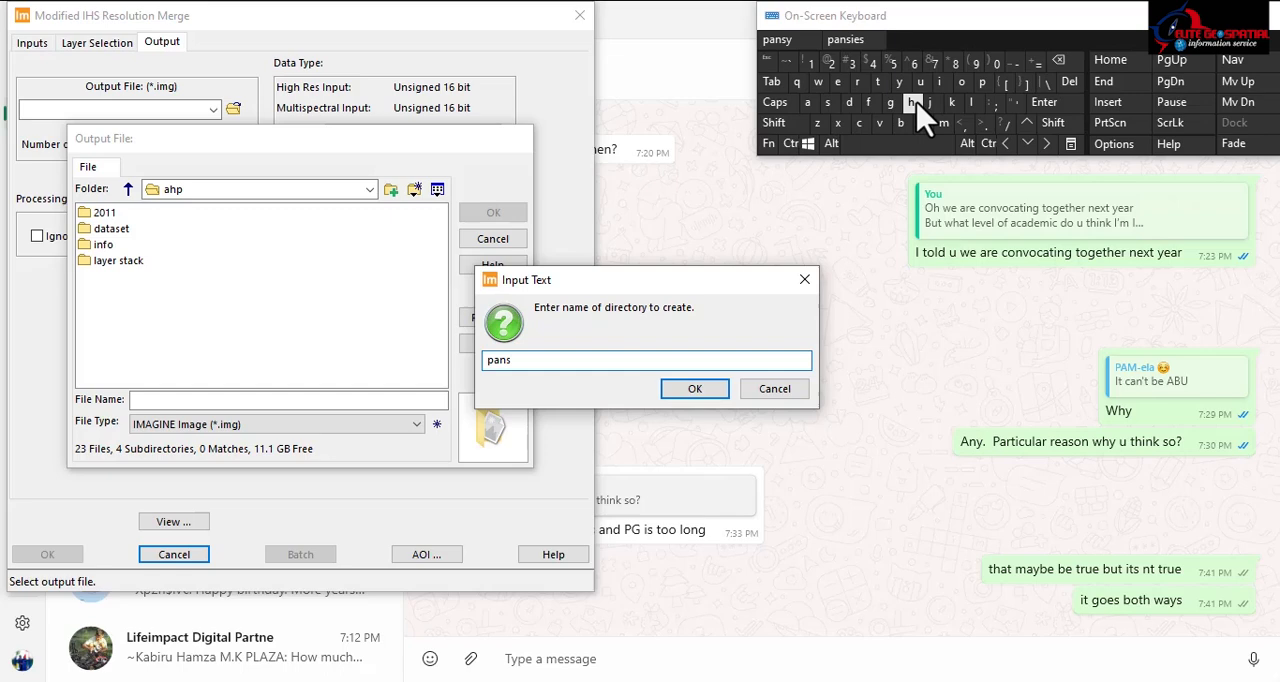
pyautogui.click(816, 101)
pyautogui.click(858, 83)
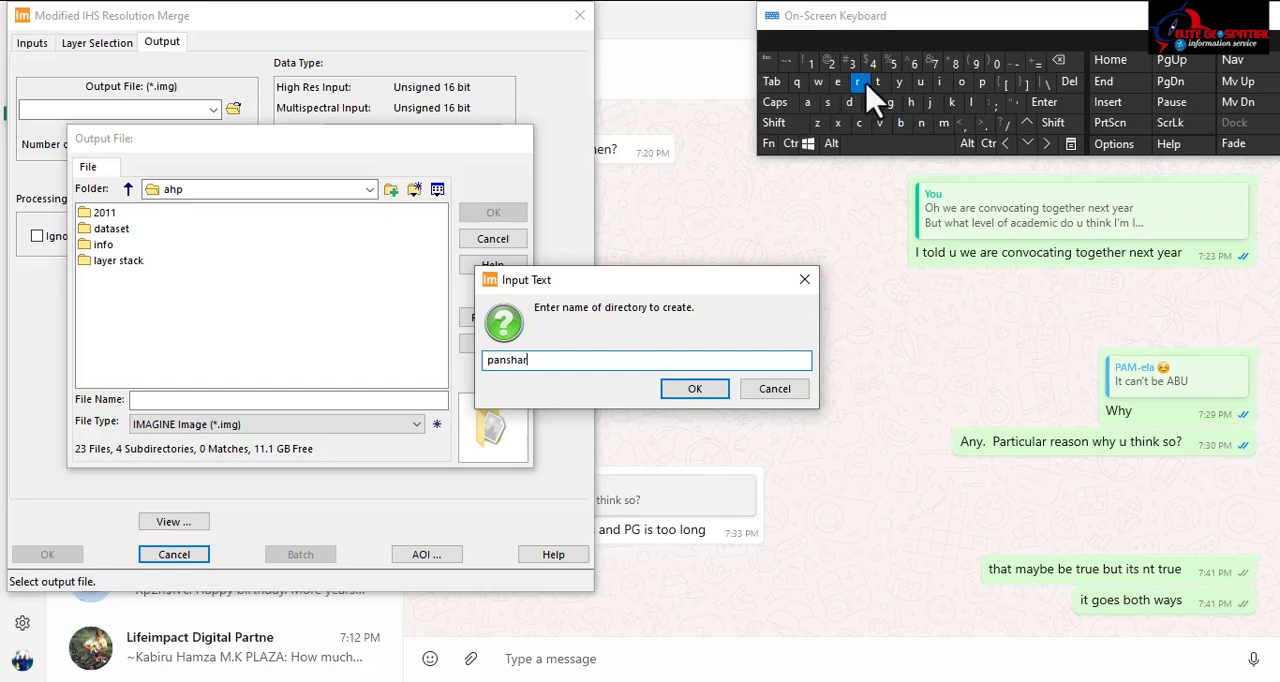
pyautogui.click(690, 388)
# Step: Name the output image "kaduna pan sharp" as an IMAGINE Image in the pansharp folder and accept it
pyautogui.click(190, 399)
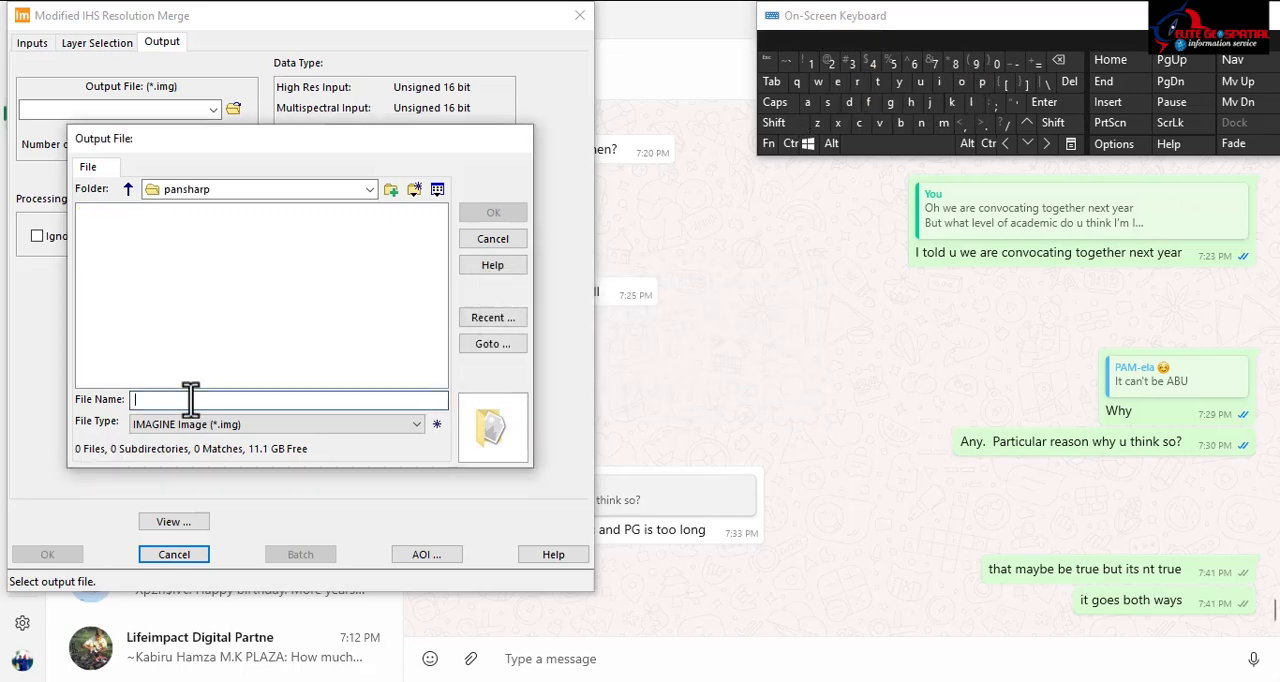
pyautogui.click(951, 102)
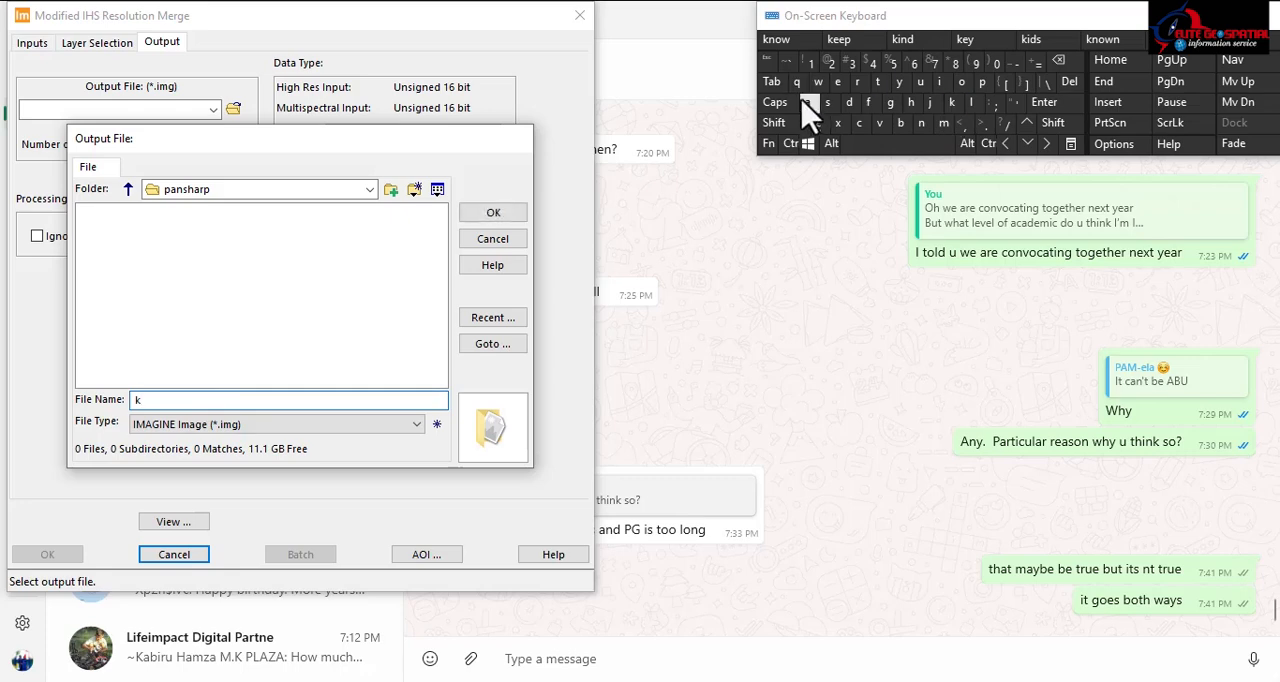
pyautogui.click(808, 102)
pyautogui.click(849, 102)
pyautogui.click(920, 81)
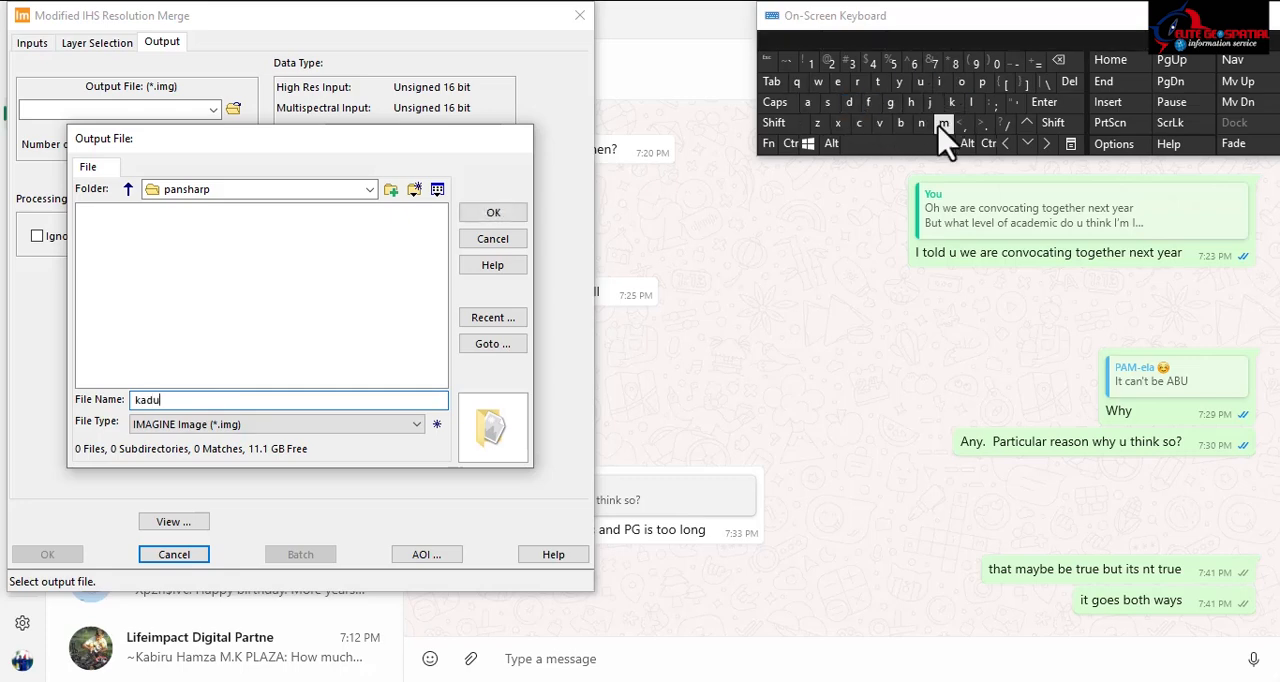
pyautogui.click(921, 122)
pyautogui.click(808, 102)
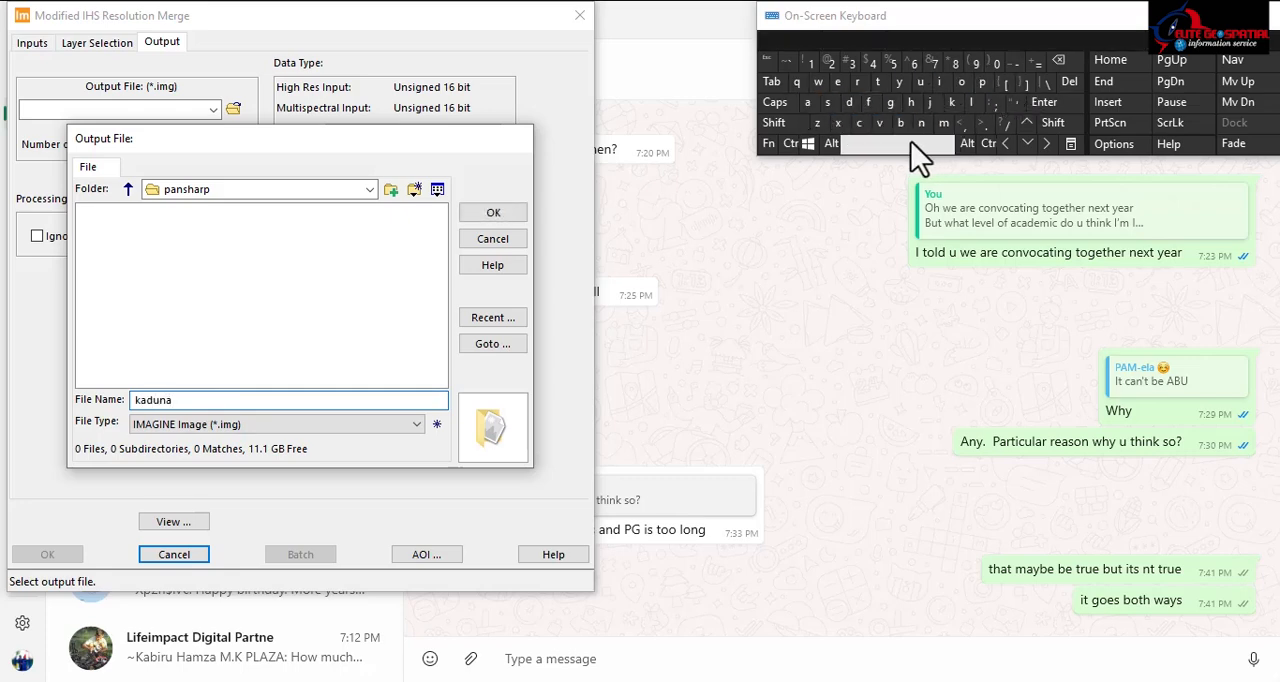
pyautogui.click(908, 143)
pyautogui.click(982, 81)
pyautogui.click(808, 102)
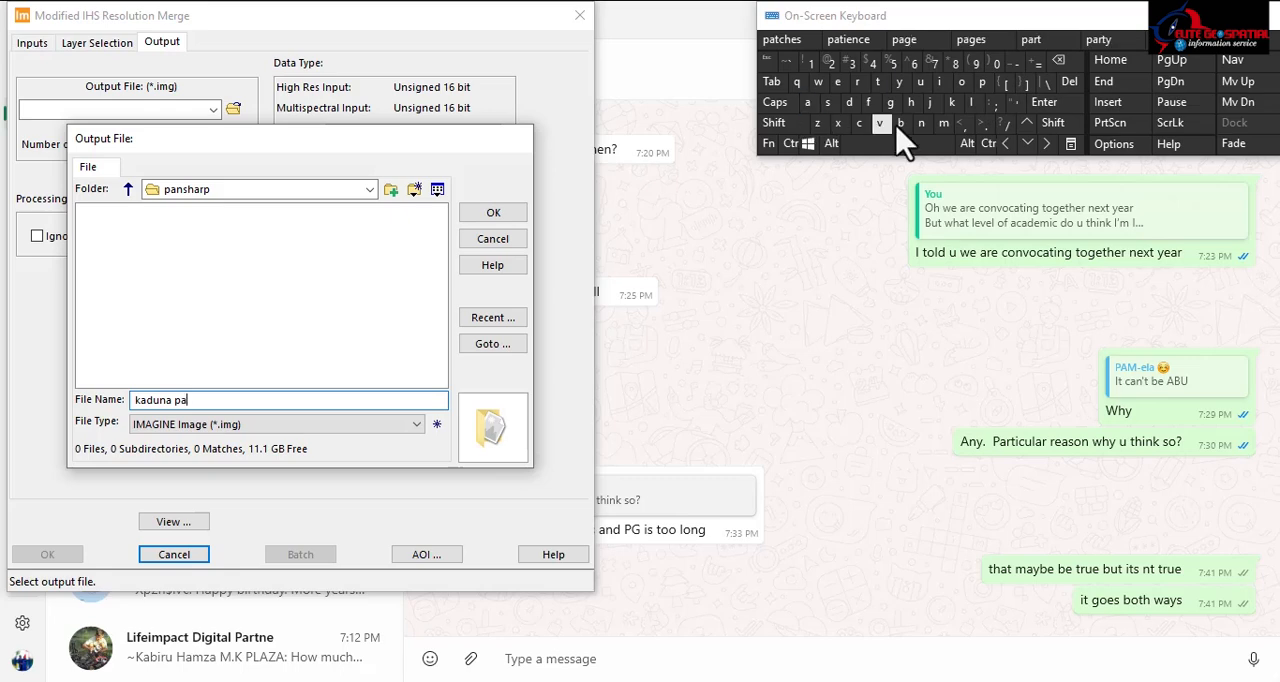
pyautogui.click(916, 125)
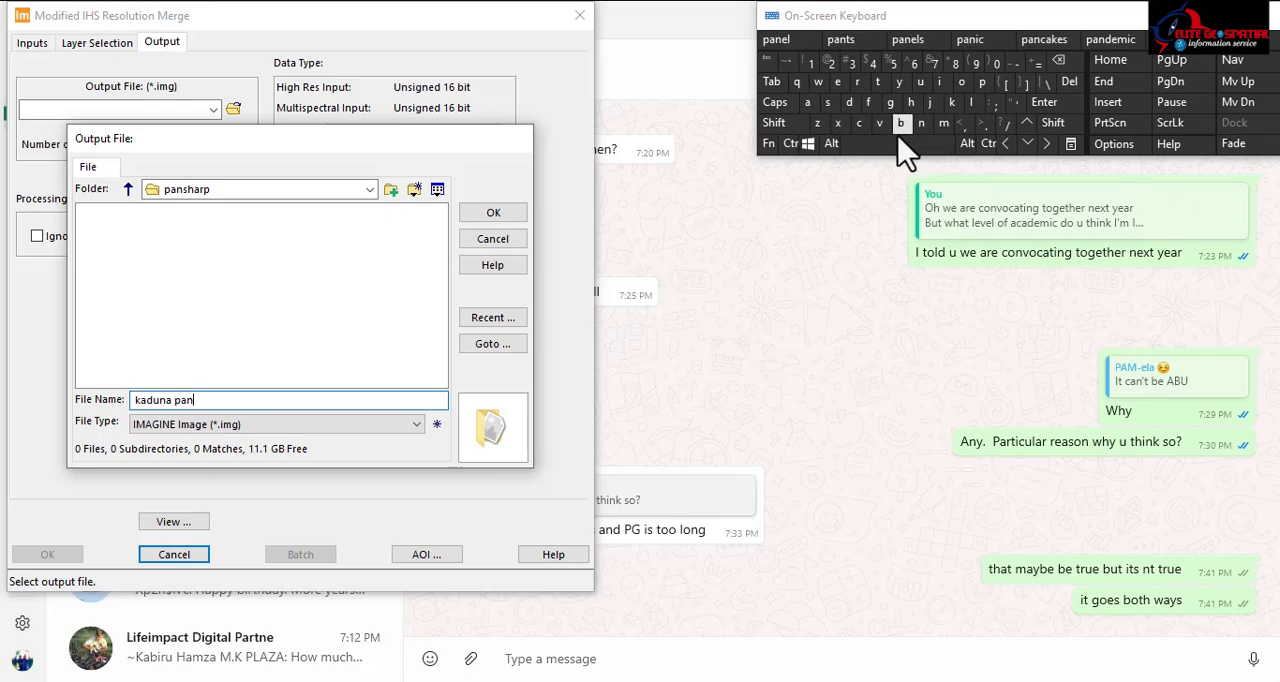
pyautogui.click(908, 143)
pyautogui.click(828, 102)
pyautogui.click(910, 102)
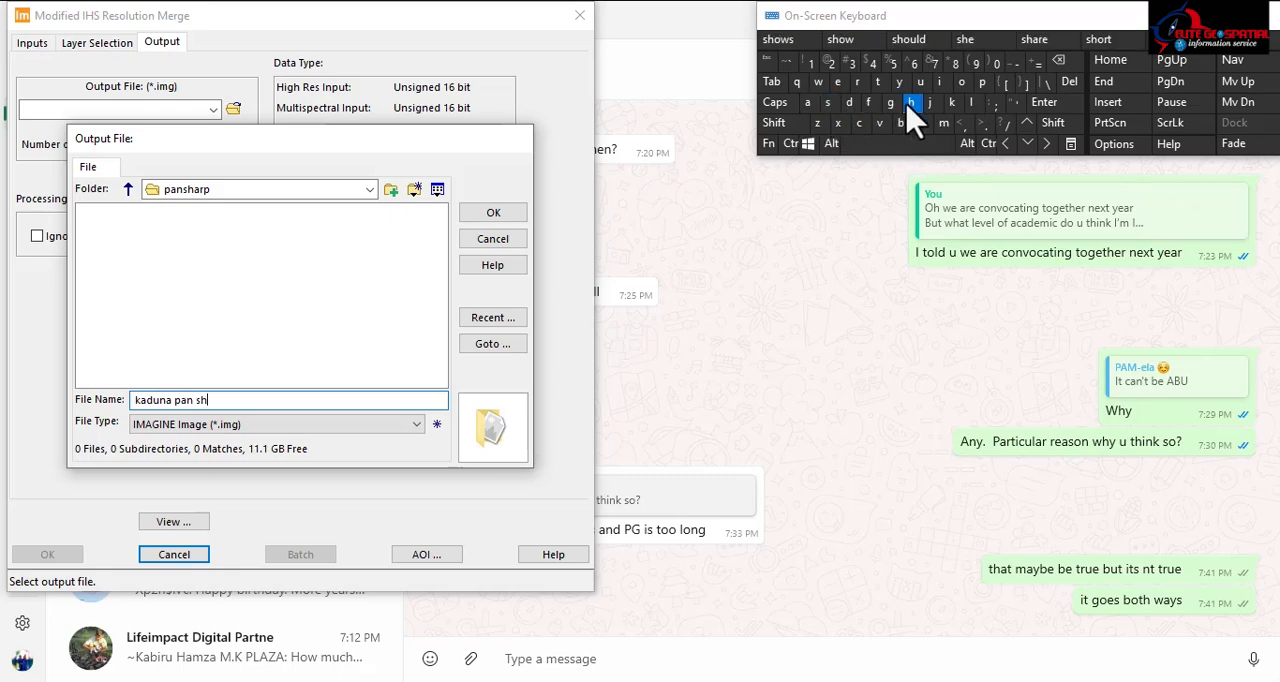
pyautogui.click(808, 100)
pyautogui.click(982, 82)
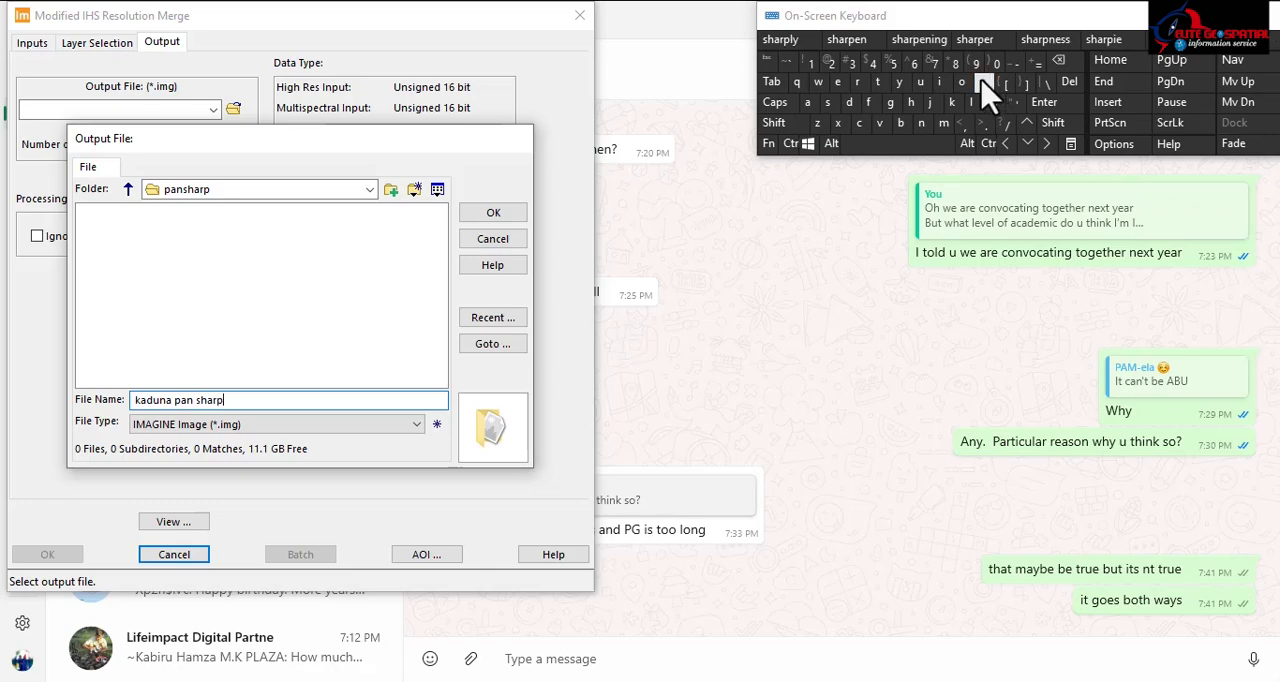
pyautogui.click(485, 214)
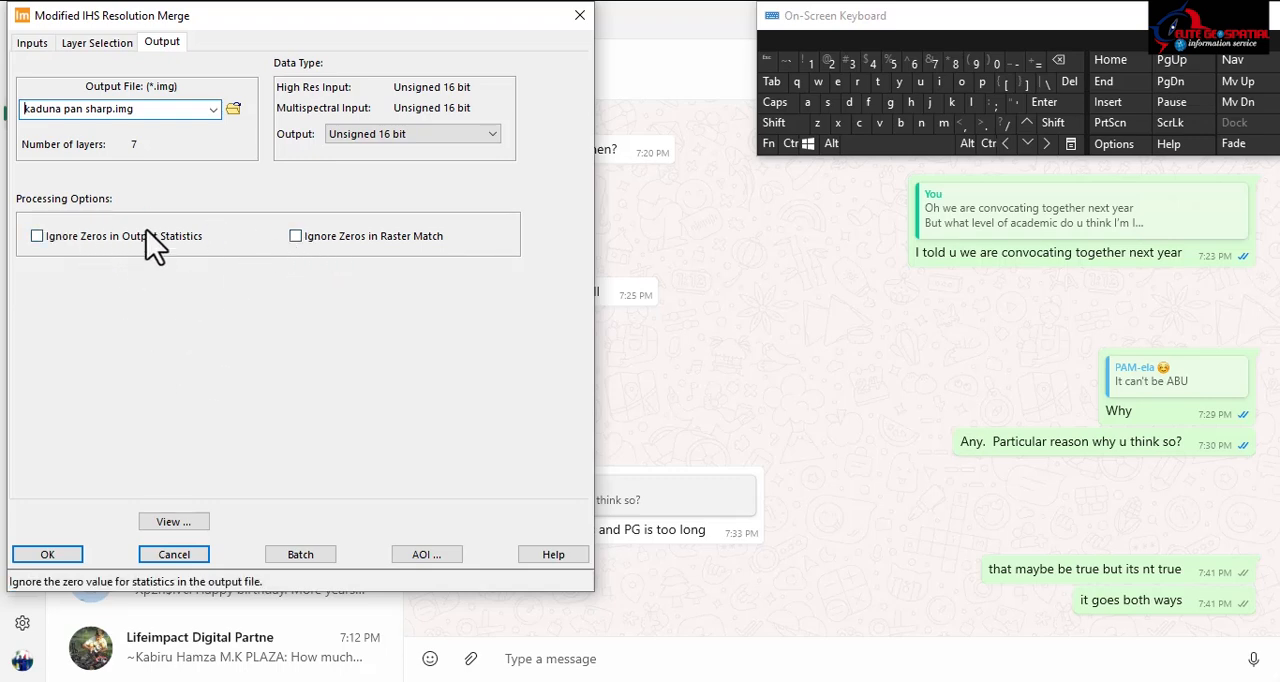
# Step: Ignore zeros in both output statistics and raster match, run the resolution merge, and dismiss the completed process from the process list
pyautogui.click(36, 240)
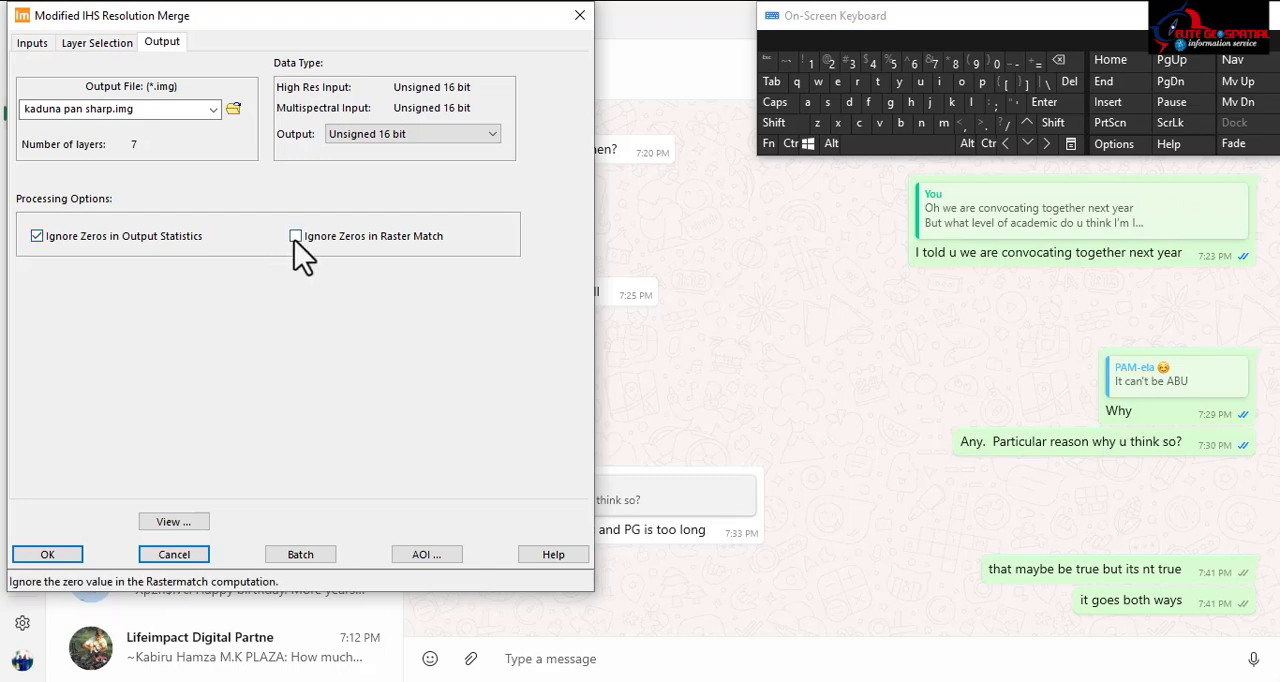
pyautogui.click(295, 237)
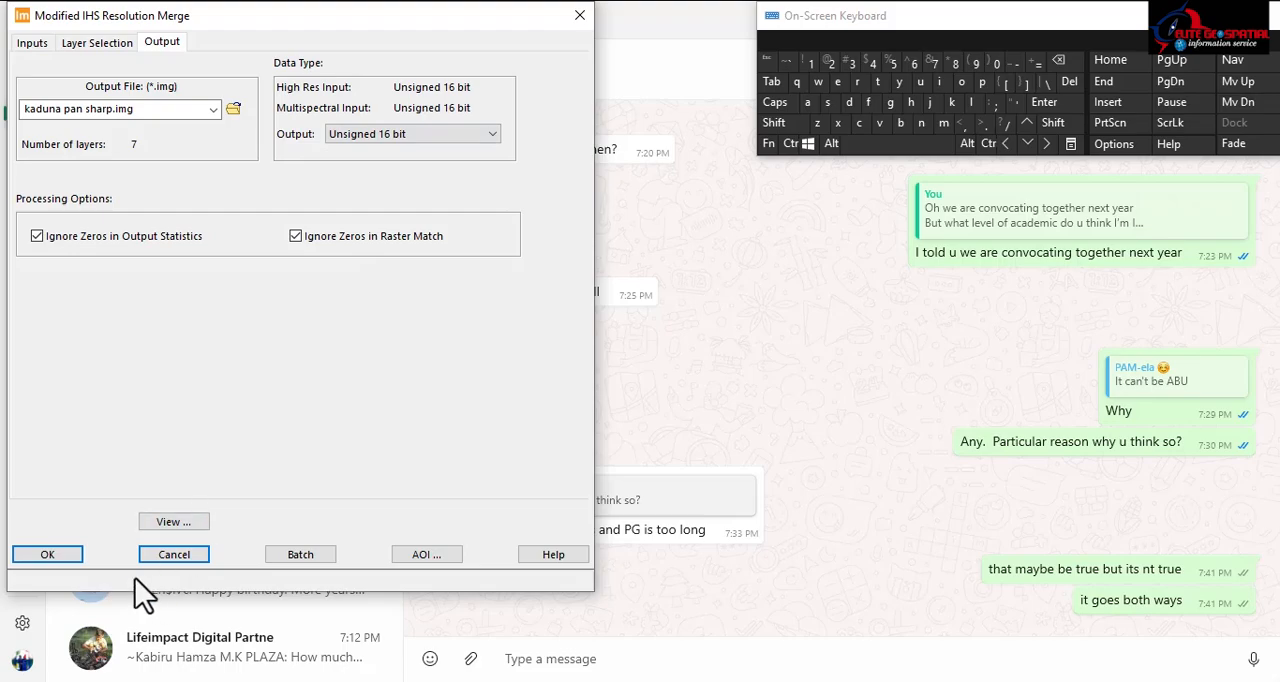
pyautogui.click(47, 555)
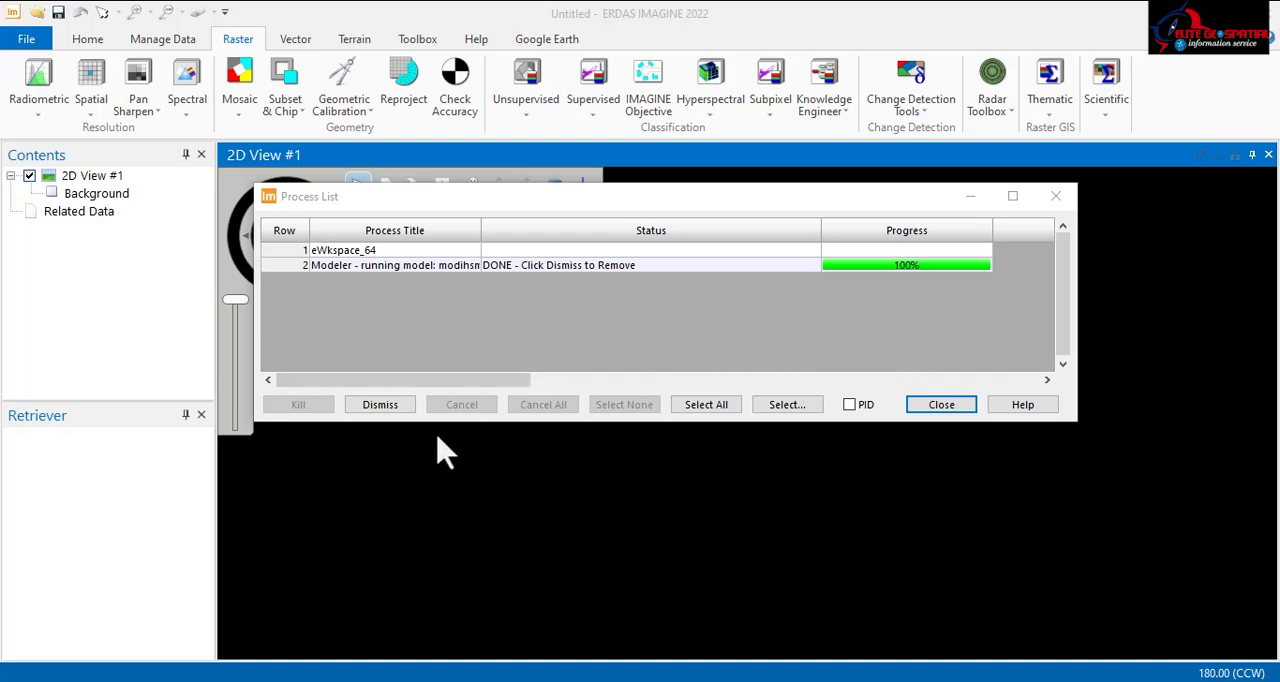
pyautogui.click(368, 410)
pyautogui.click(941, 410)
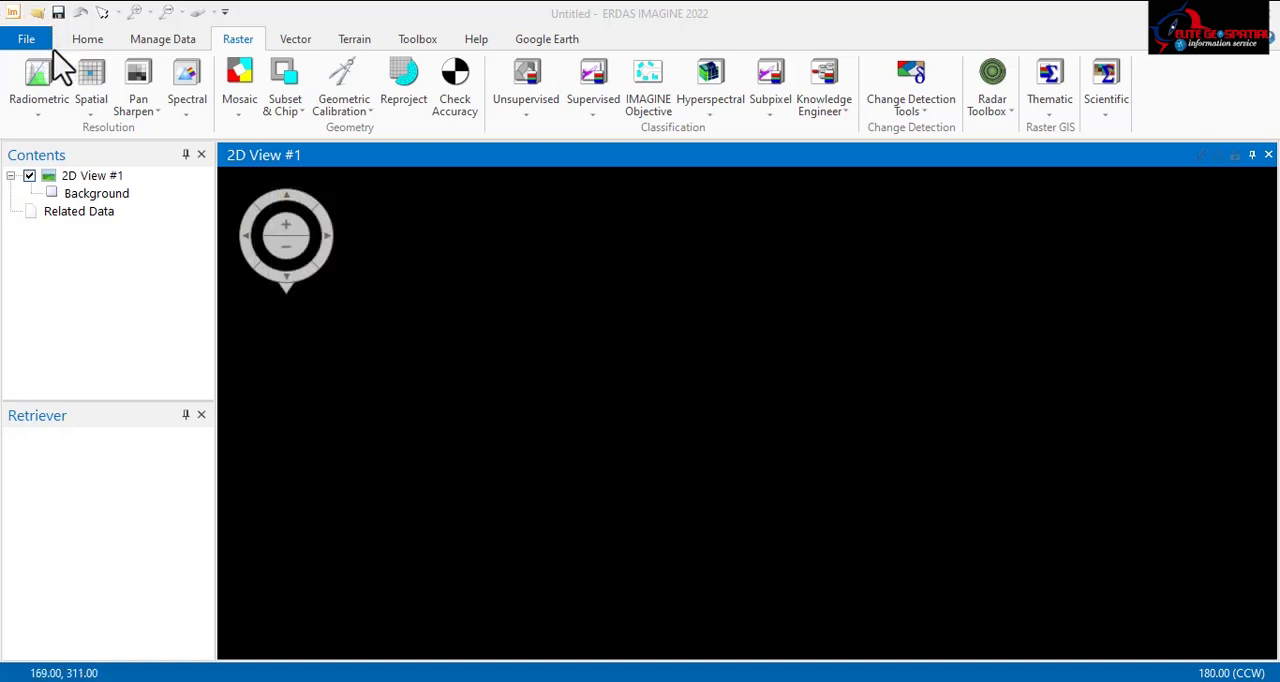
# Step: Load the recent image kaduna pan sharp.img into the 2D view and fit the layer to the window
pyautogui.click(29, 42)
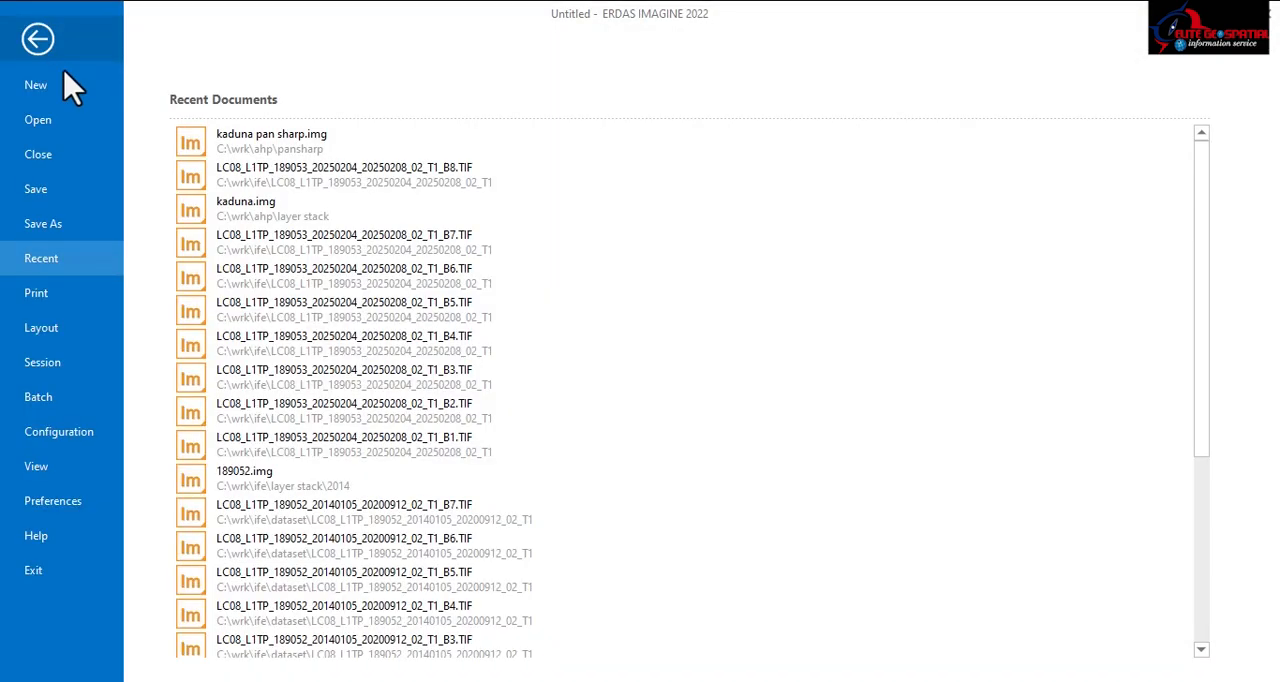
pyautogui.click(240, 139)
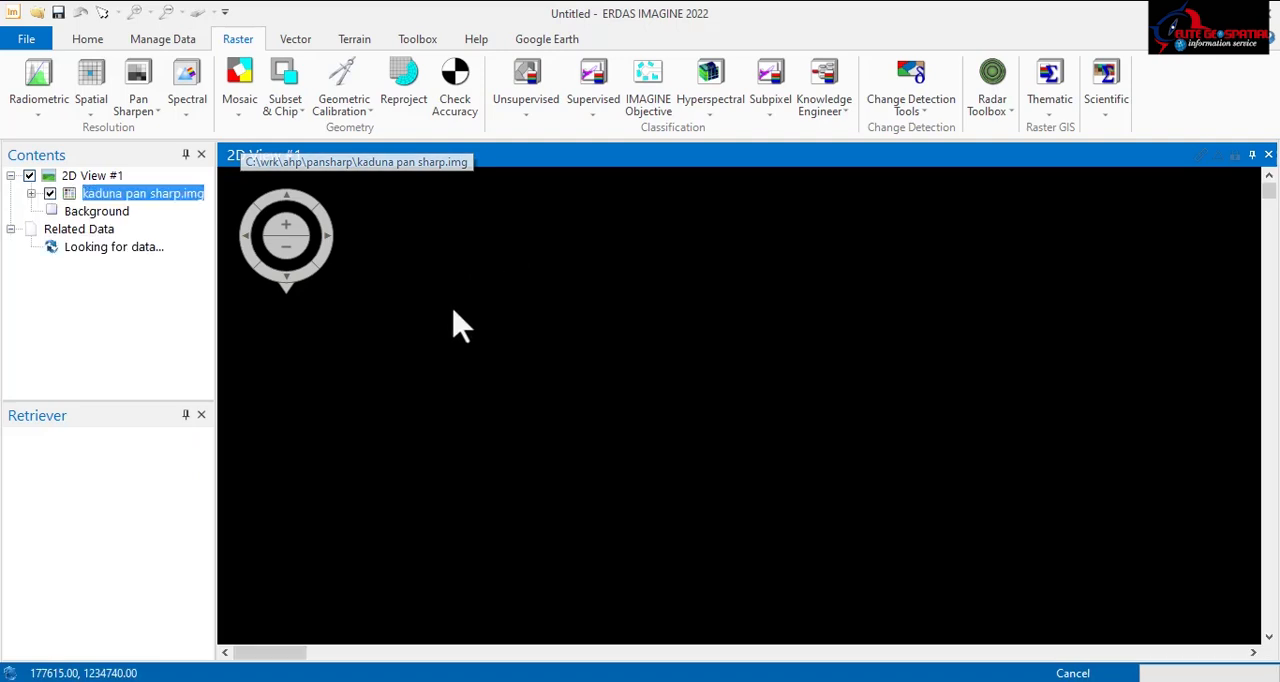
pyautogui.rightClick(159, 195)
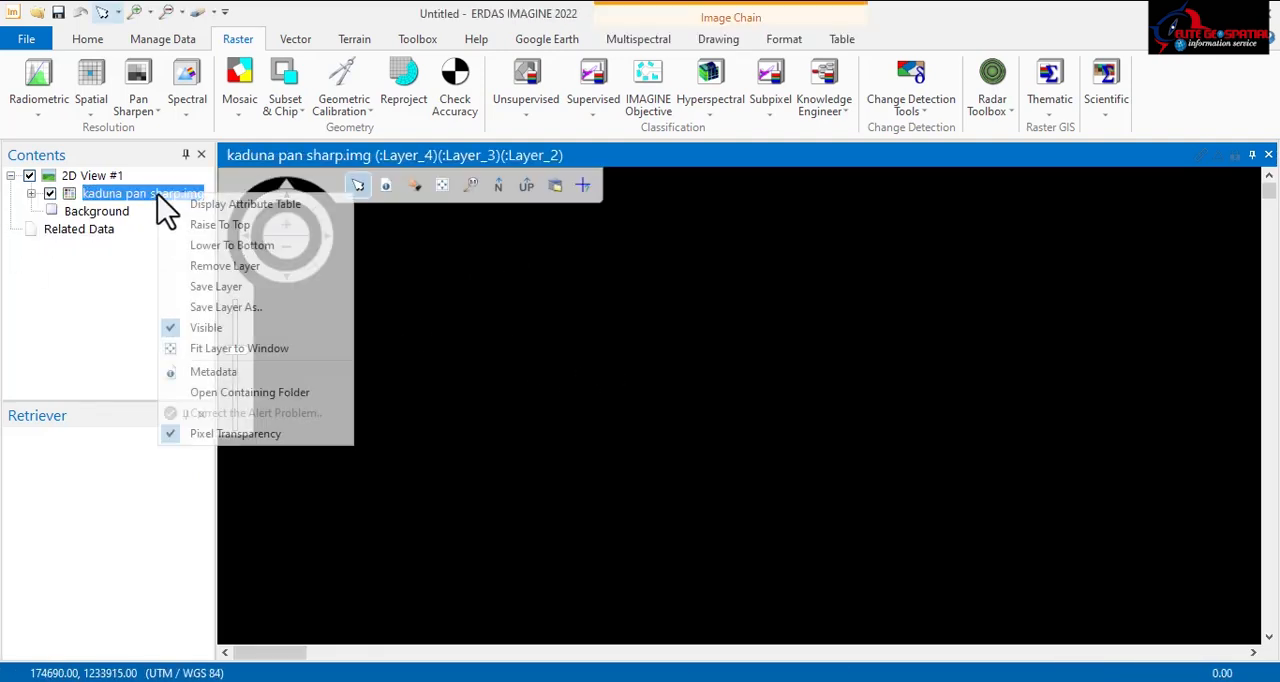
pyautogui.click(230, 350)
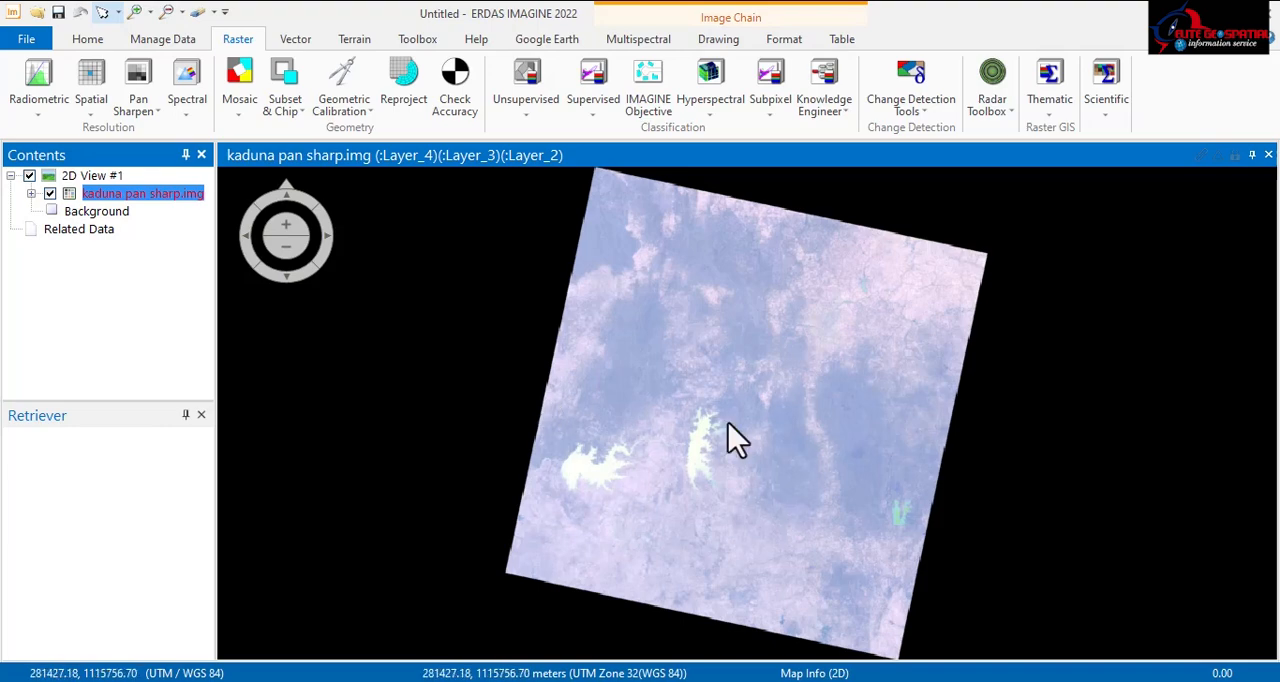
# Step: Assign Layer_6 to the red channel and Layer_4 to the green channel of the pan-sharpened image
pyautogui.scroll(5, 730, 430)
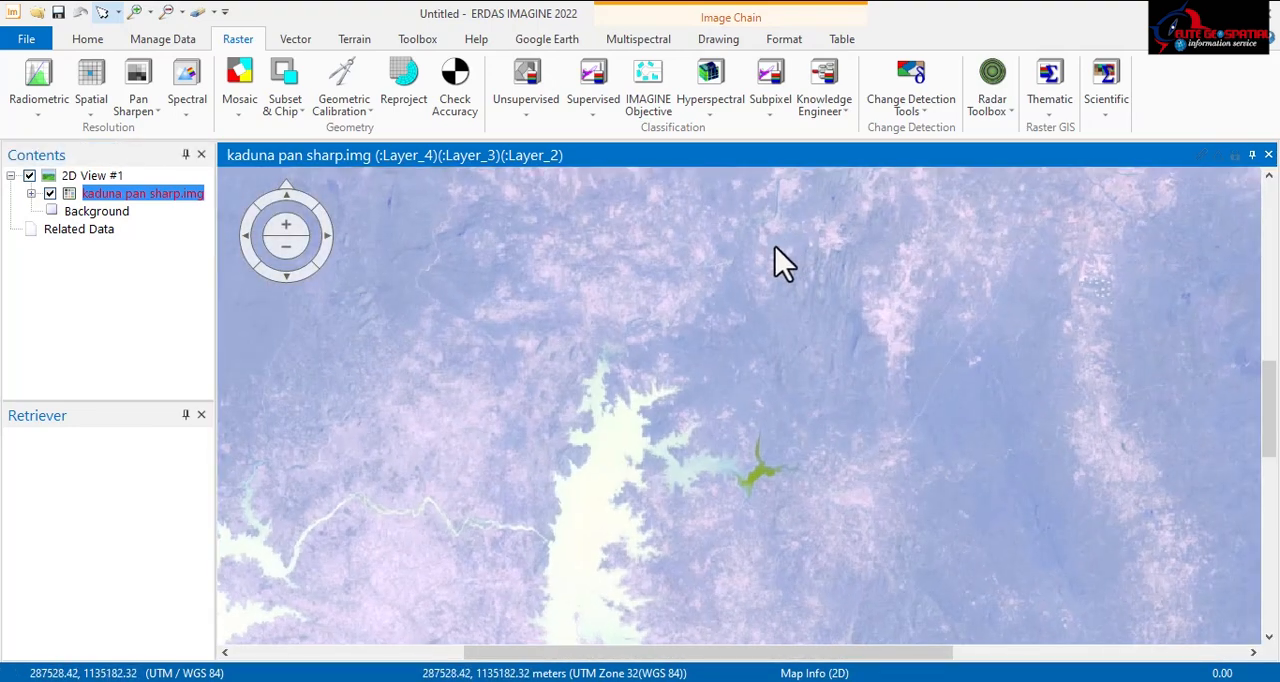
pyautogui.moveTo(835, 218); pyautogui.dragTo(702, 335)
pyautogui.scroll(2, 698, 350)
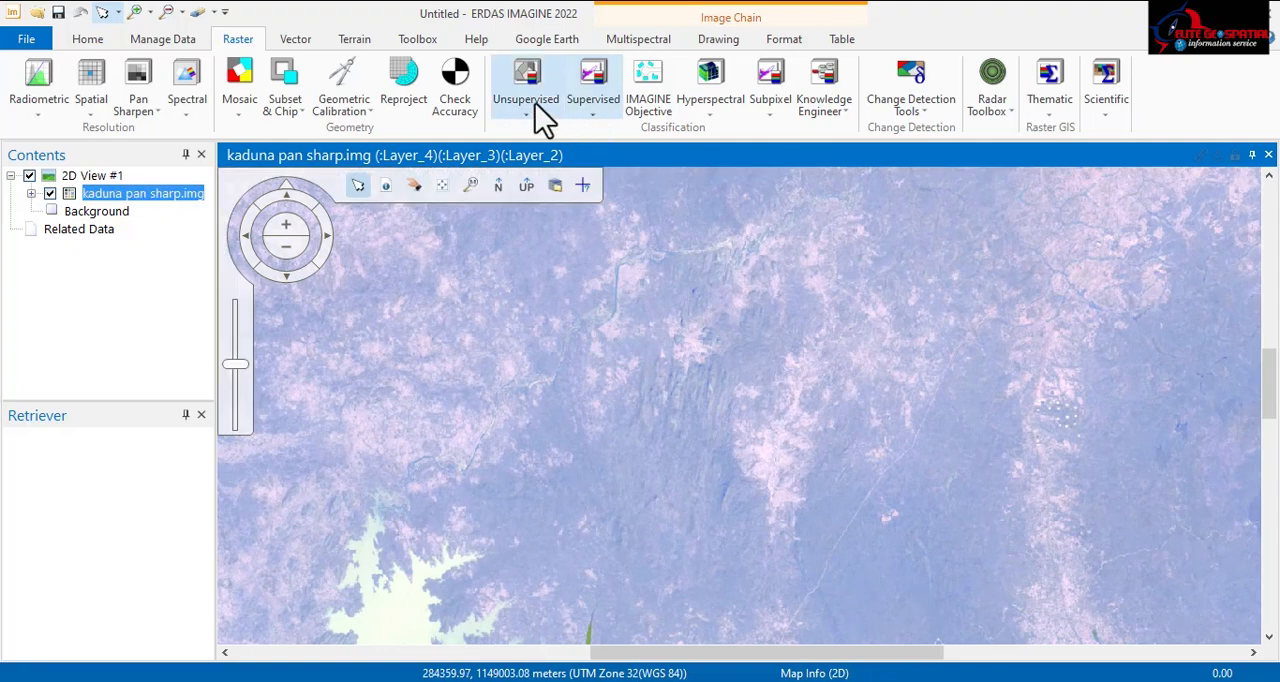
pyautogui.click(633, 42)
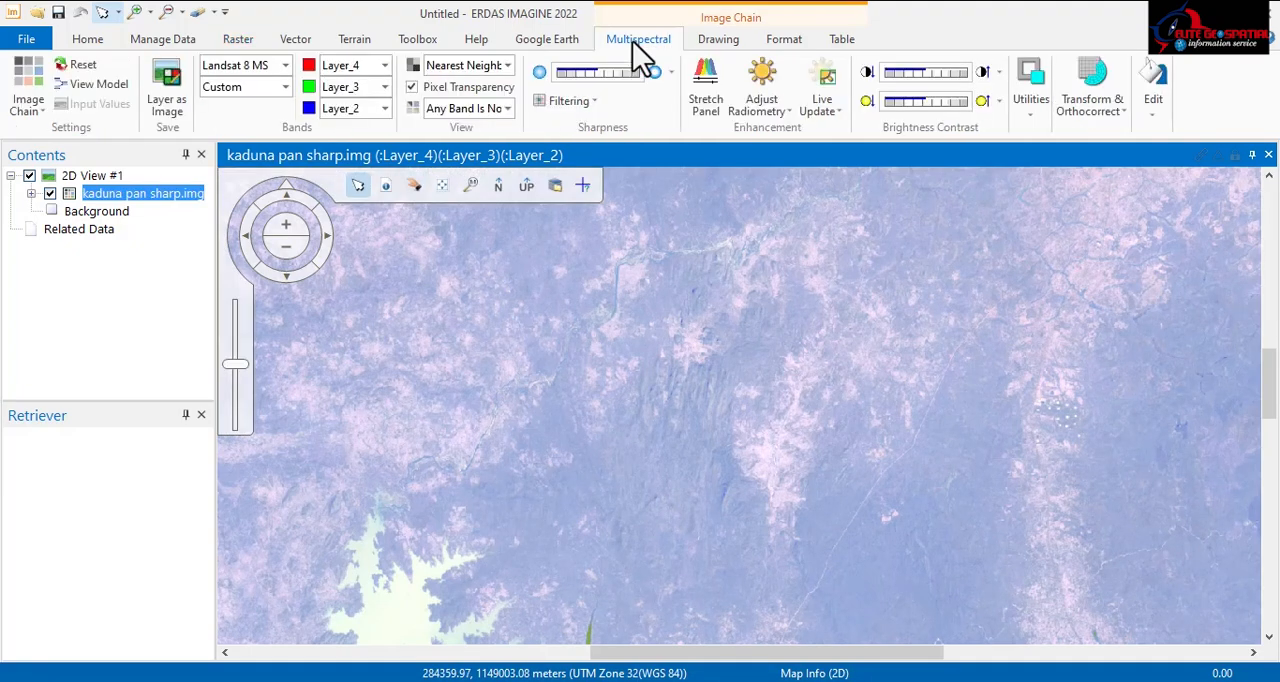
pyautogui.click(386, 63)
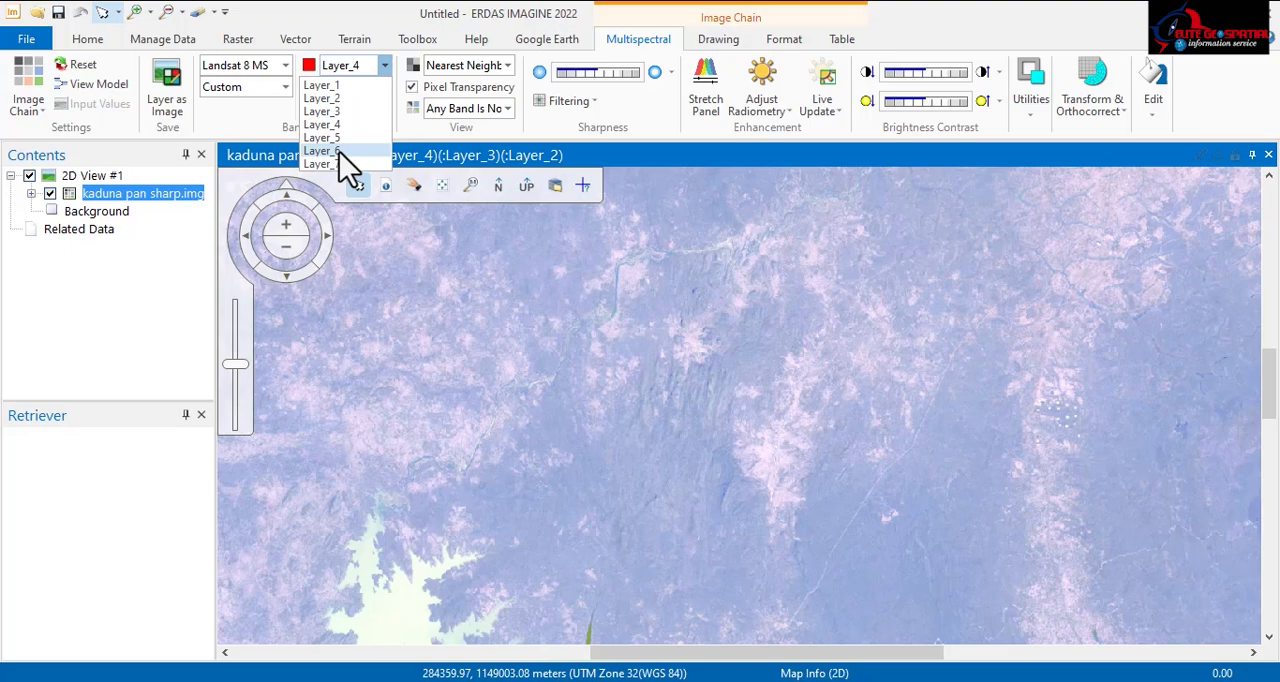
pyautogui.click(338, 151)
pyautogui.click(384, 87)
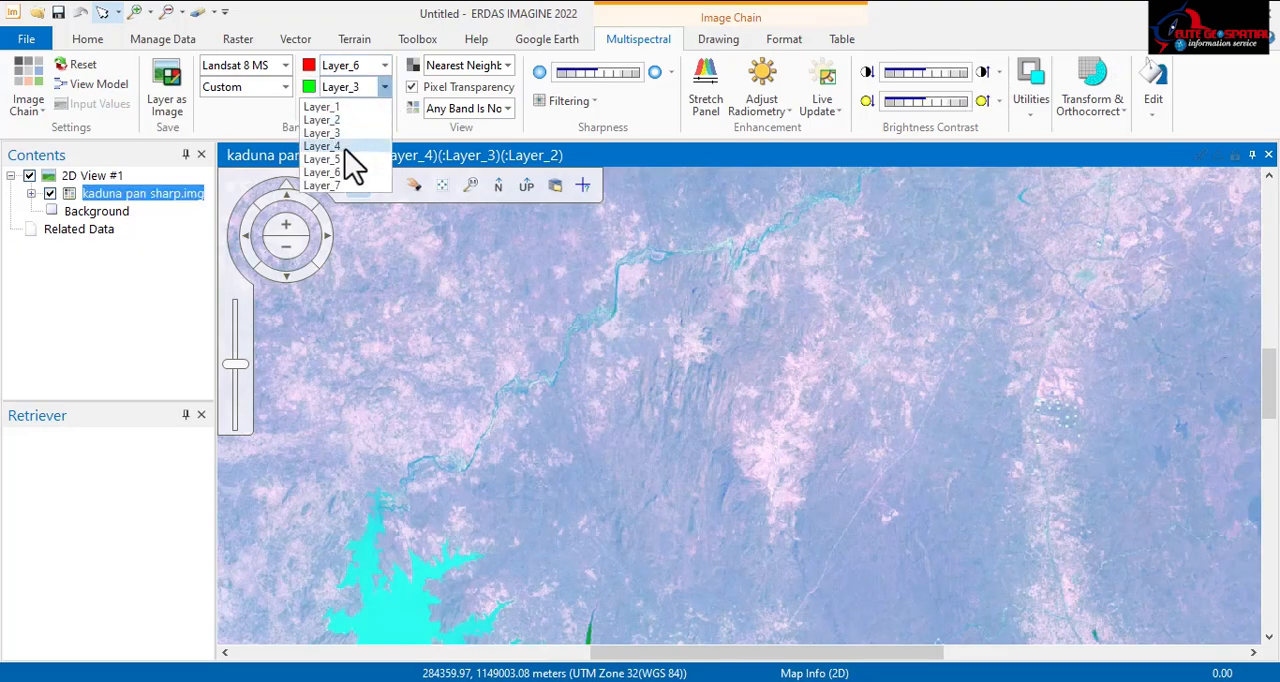
pyautogui.click(345, 148)
# Step: Set the red channel to Layer_5 and the blue channel to Layer_1 while viewing Kaduna's built-up area up close
pyautogui.scroll(-3, 710, 345)
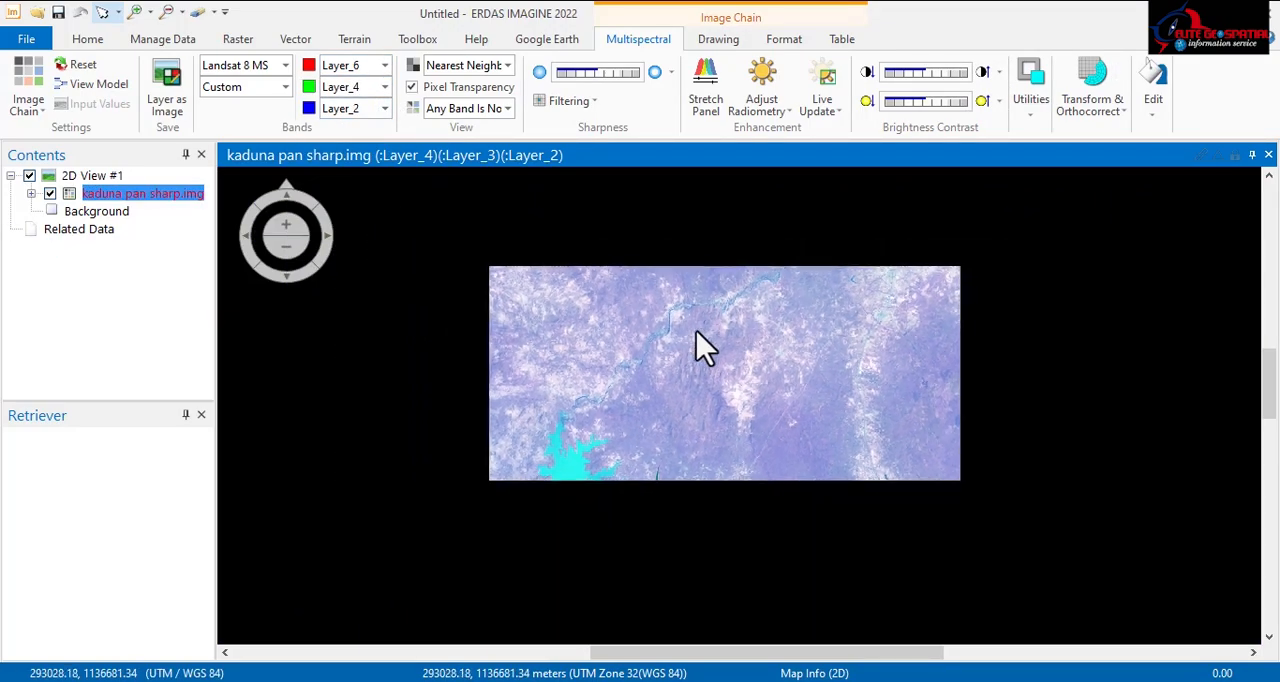
pyautogui.scroll(-3, 690, 335)
pyautogui.scroll(-5, 656, 320)
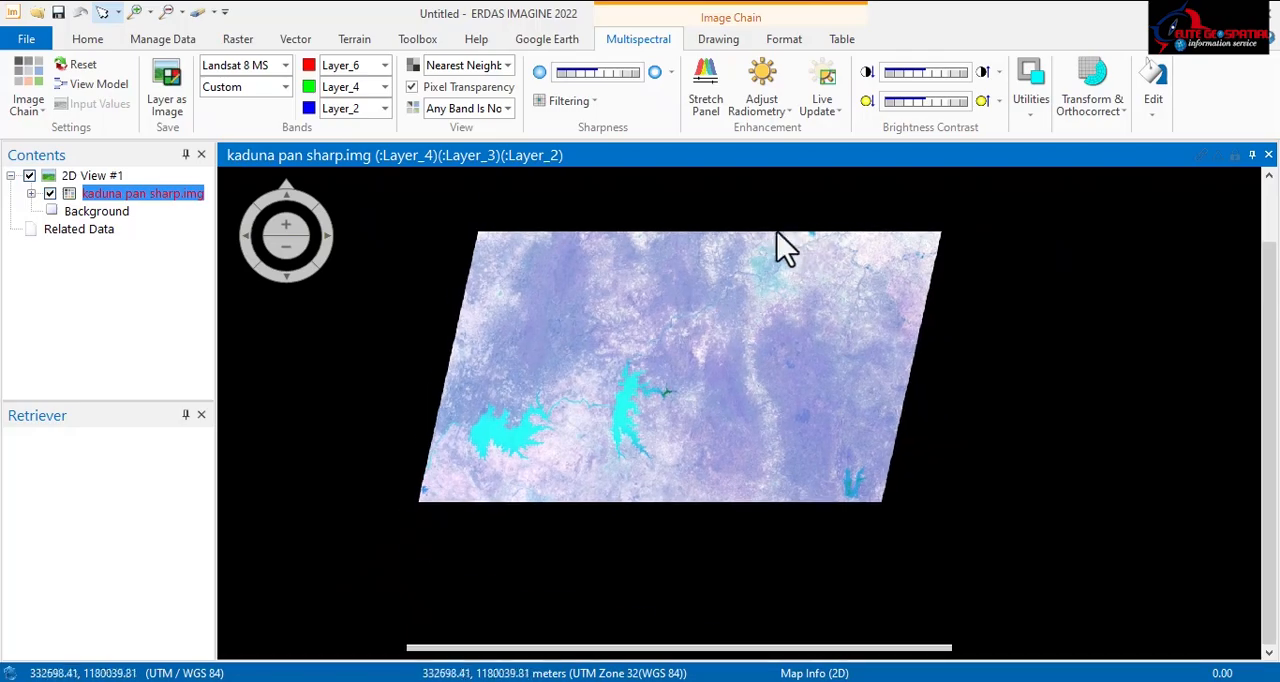
pyautogui.scroll(10, 785, 250)
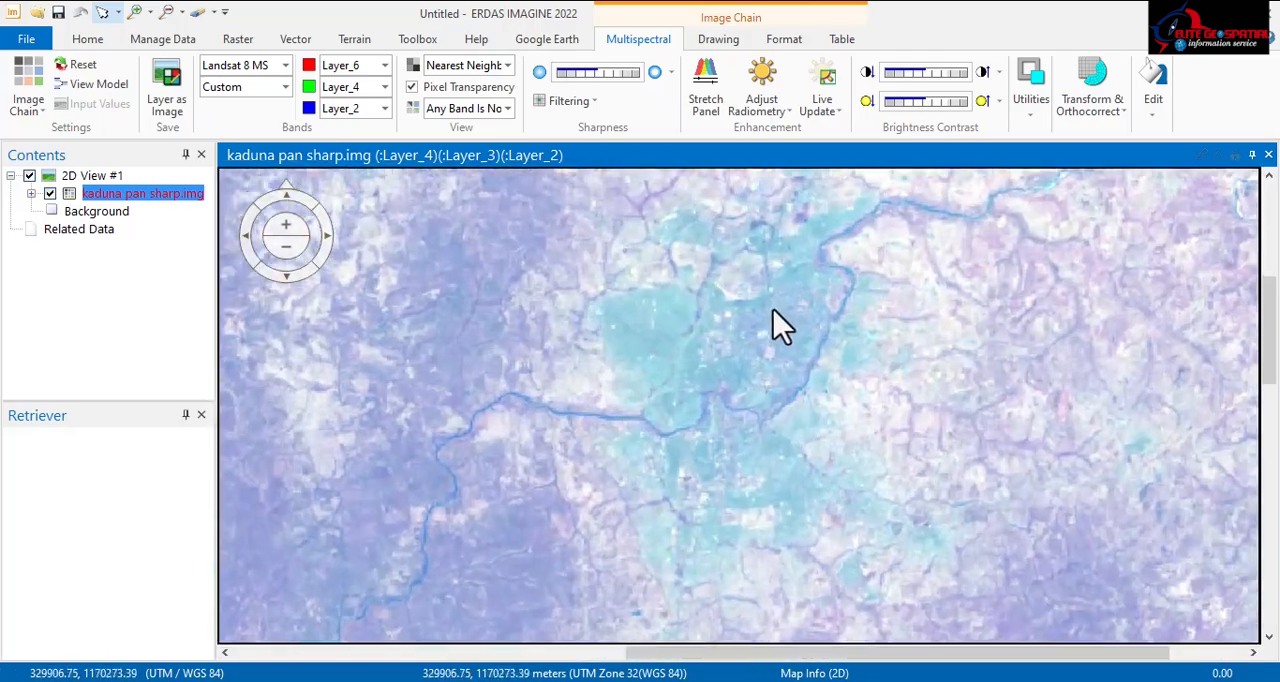
pyautogui.scroll(5, 490, 300)
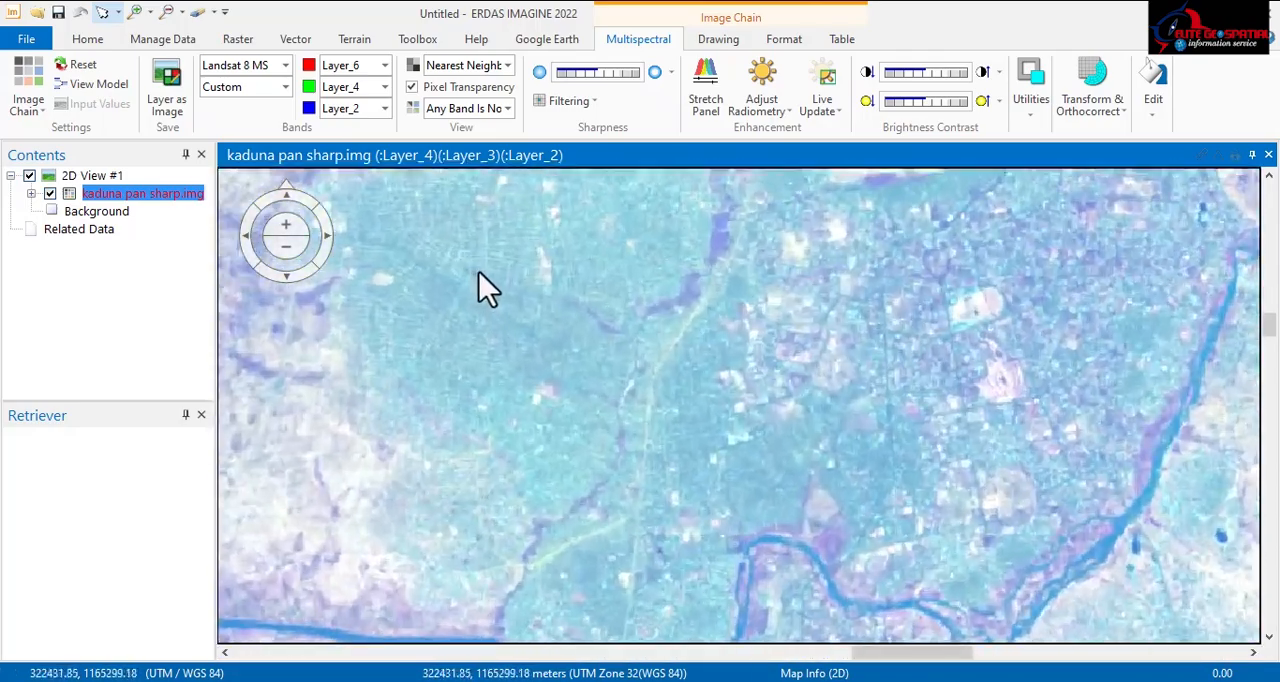
pyautogui.scroll(5, 479, 272)
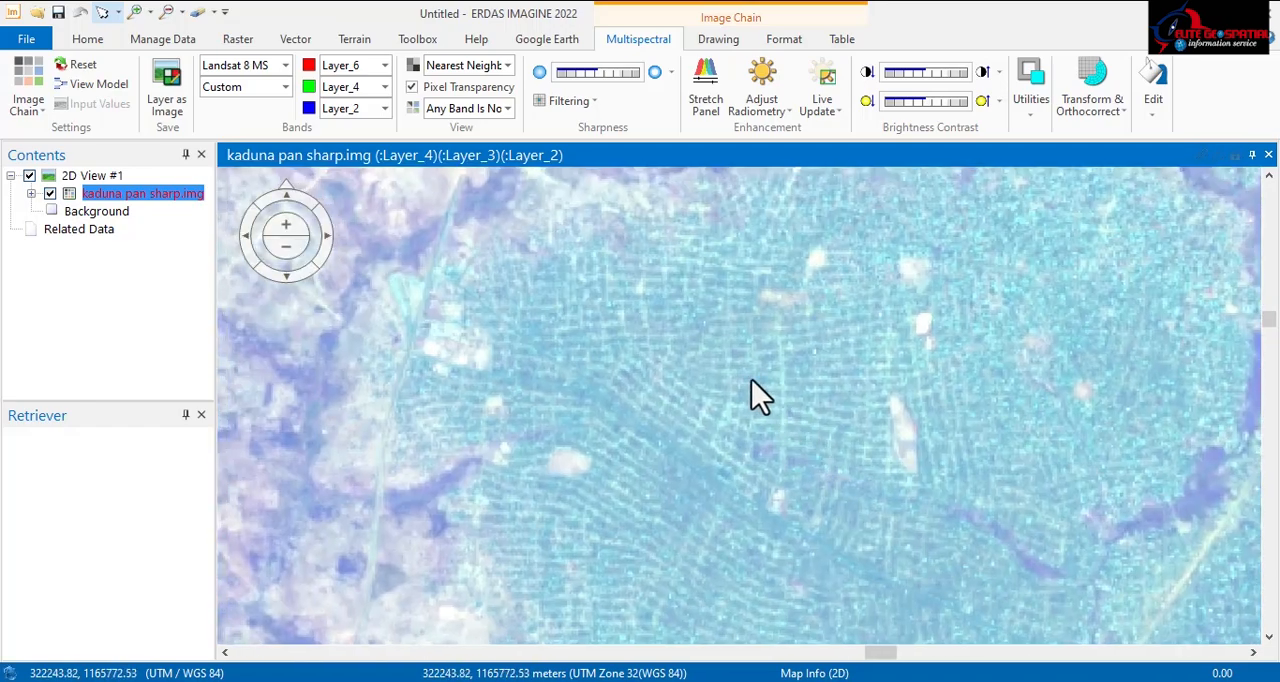
pyautogui.click(384, 65)
pyautogui.click(344, 124)
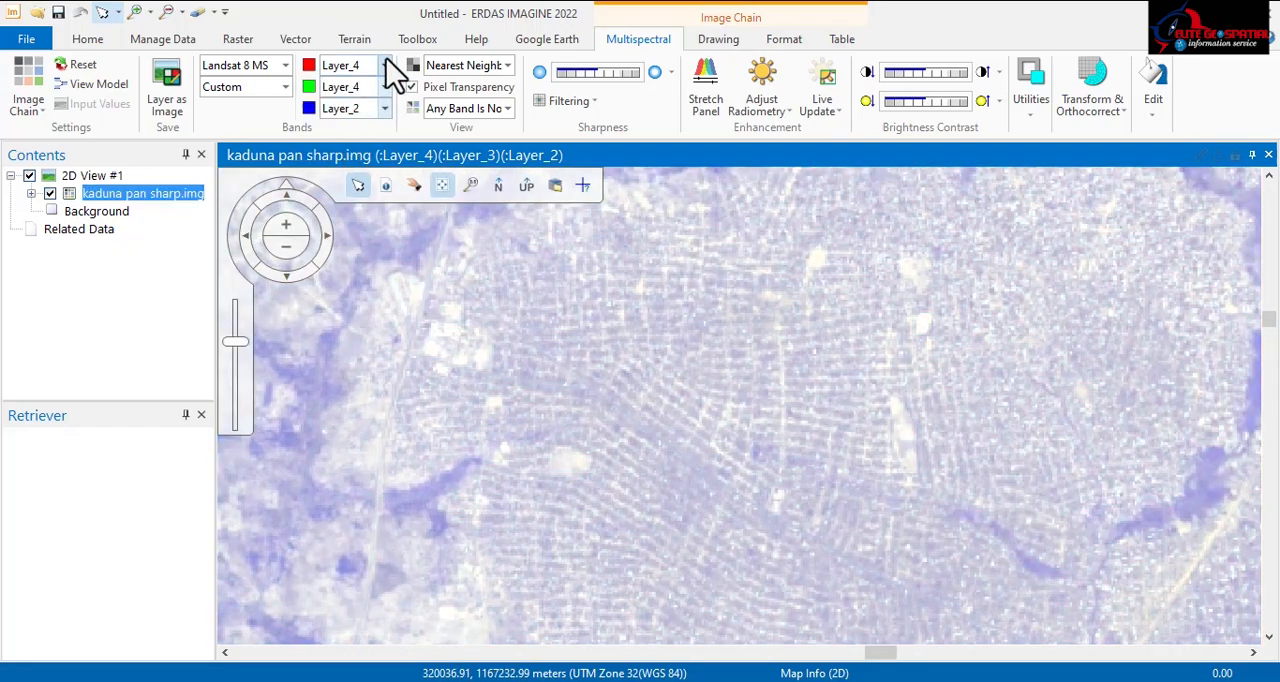
pyautogui.click(384, 65)
pyautogui.click(338, 137)
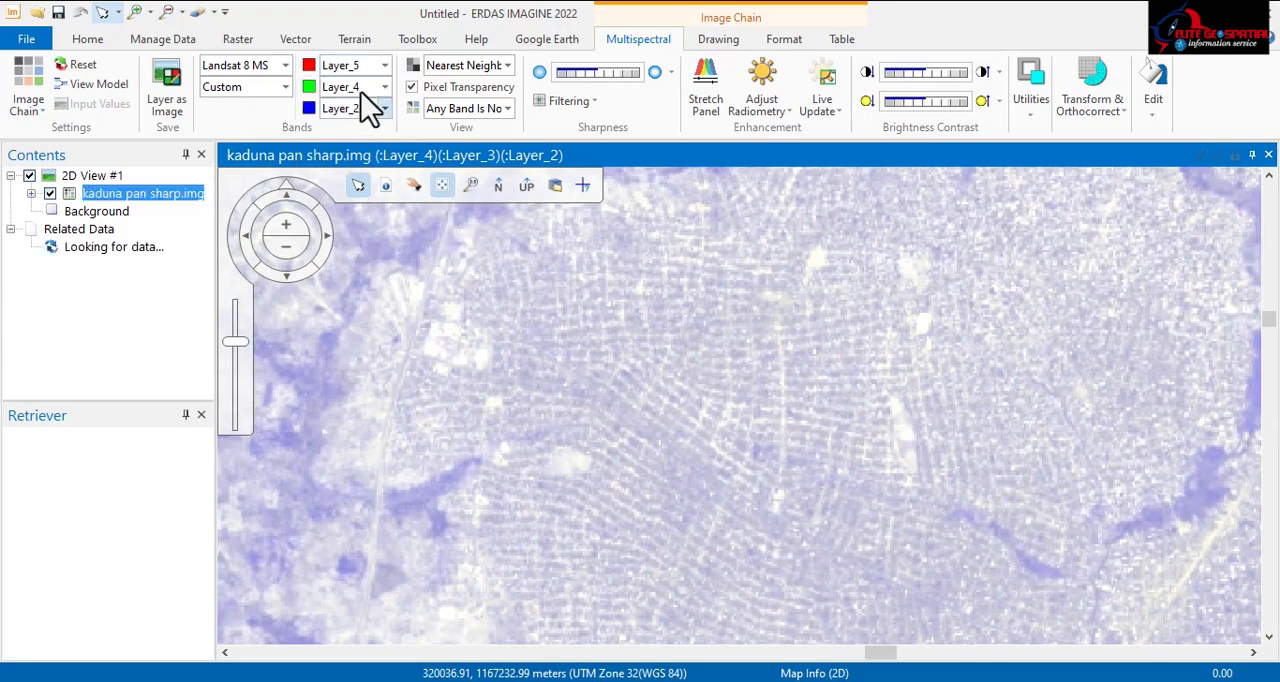
pyautogui.click(384, 108)
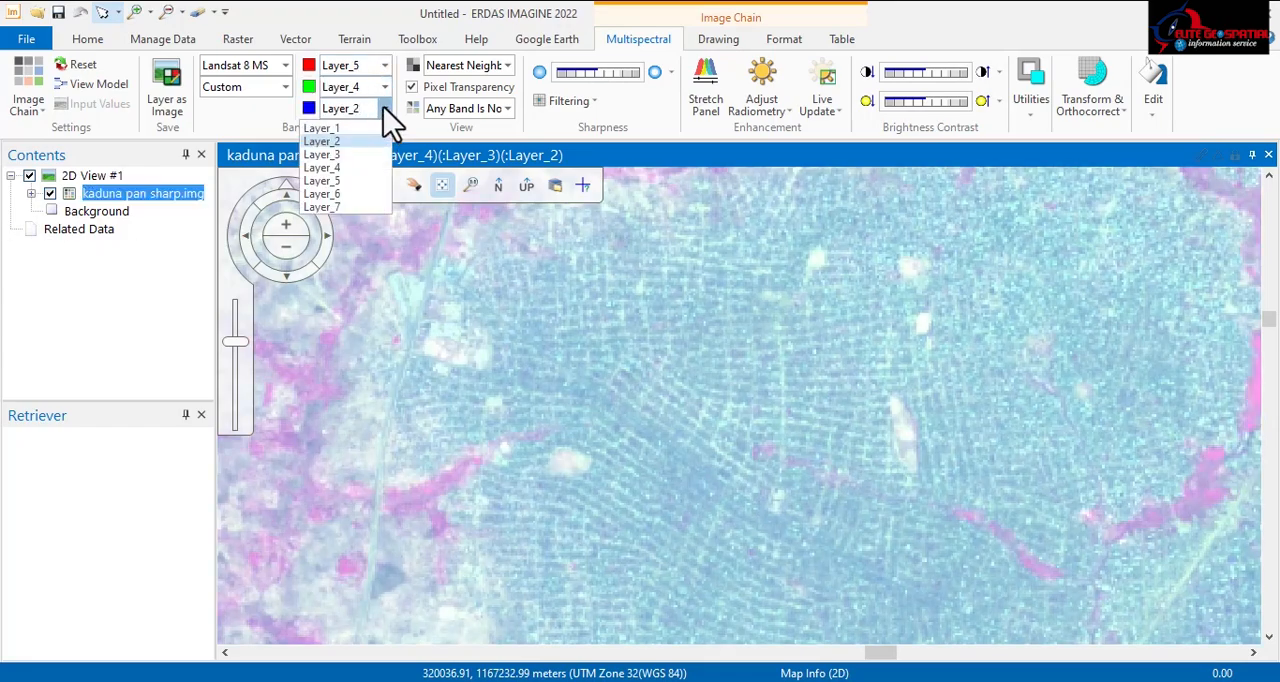
pyautogui.click(336, 126)
# Step: Examine the recoloured pan-sharpened image at several scales, from Kaduna's urban area and river out to the whole scene
pyautogui.scroll(-6, 652, 301)
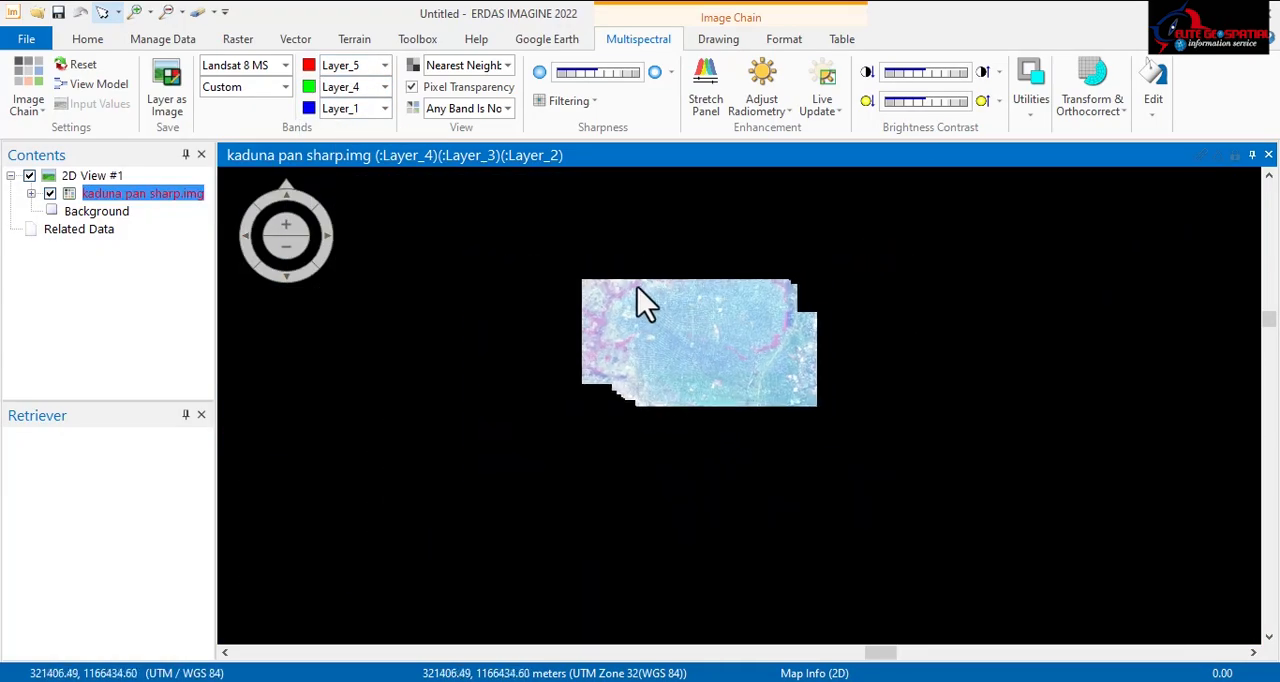
pyautogui.scroll(5, 704, 310)
pyautogui.scroll(-4, 803, 334)
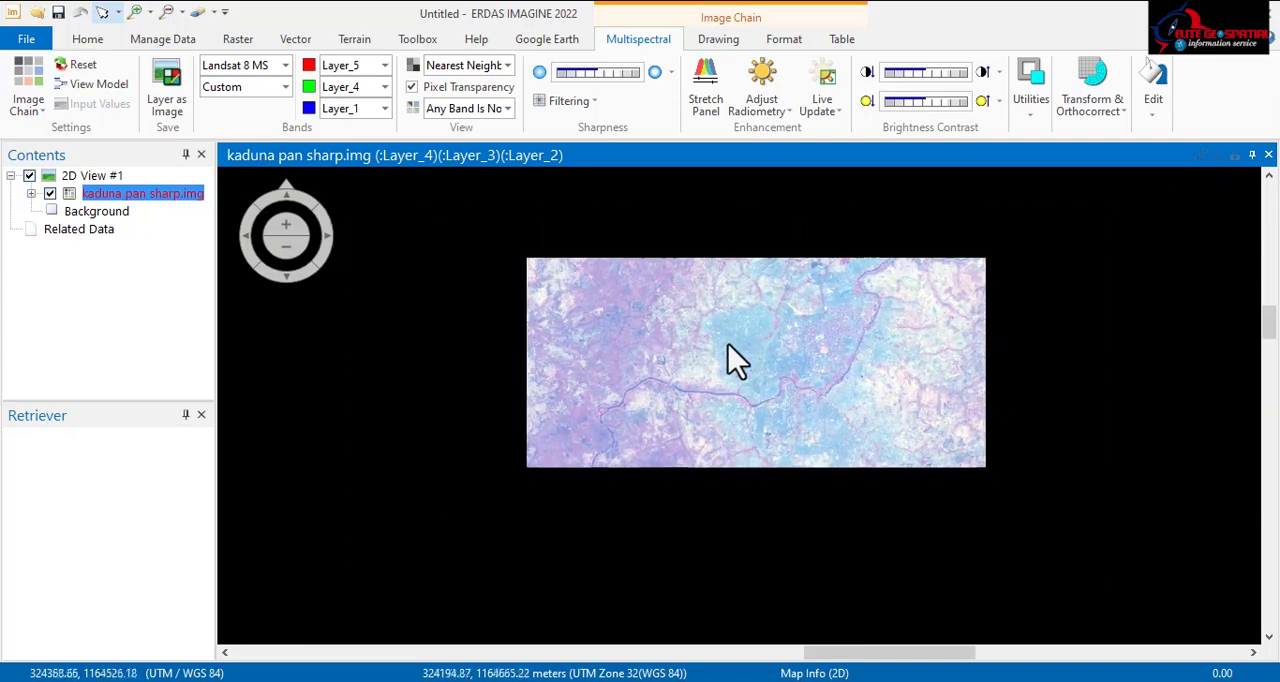
pyautogui.scroll(3, 765, 305)
pyautogui.scroll(-5, 734, 362)
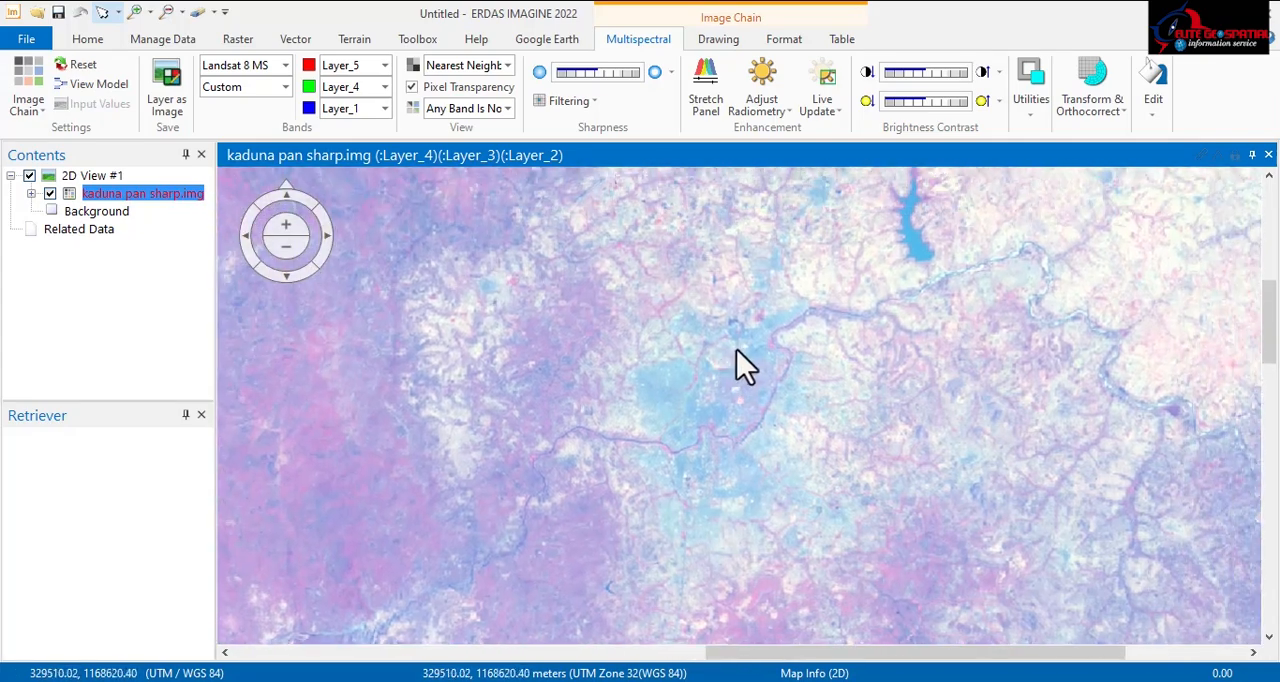
pyautogui.scroll(3, 735, 360)
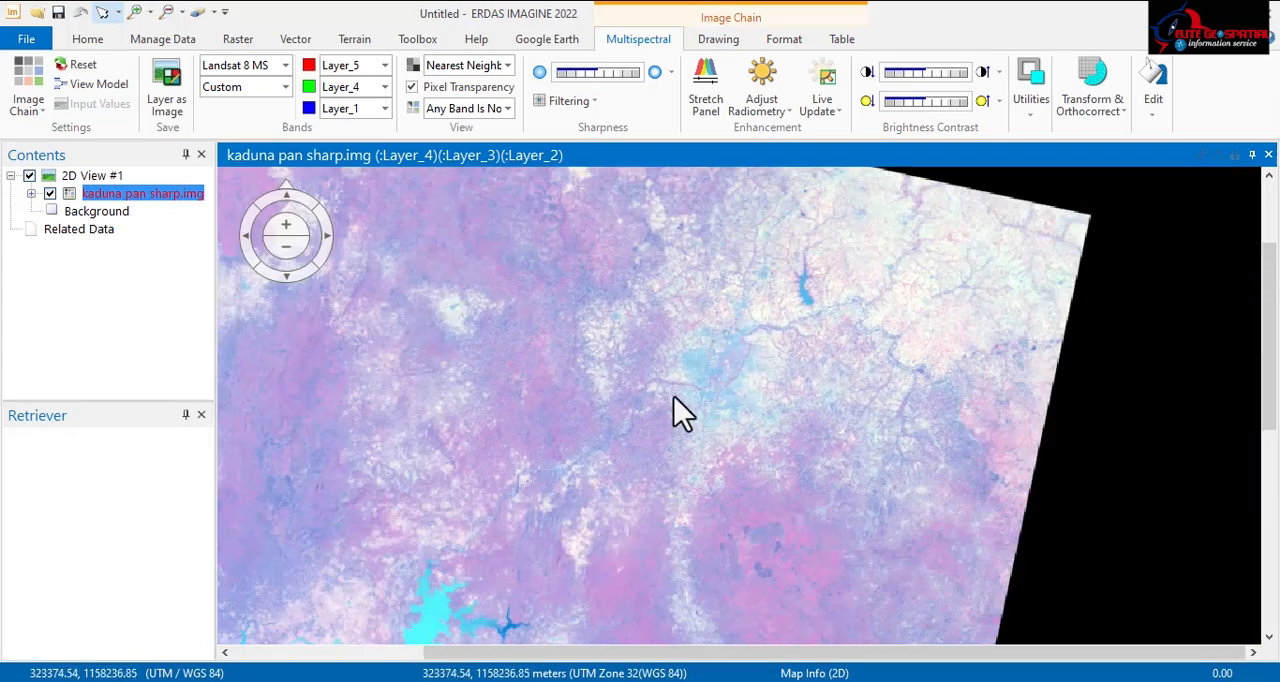
pyautogui.scroll(3, 714, 371)
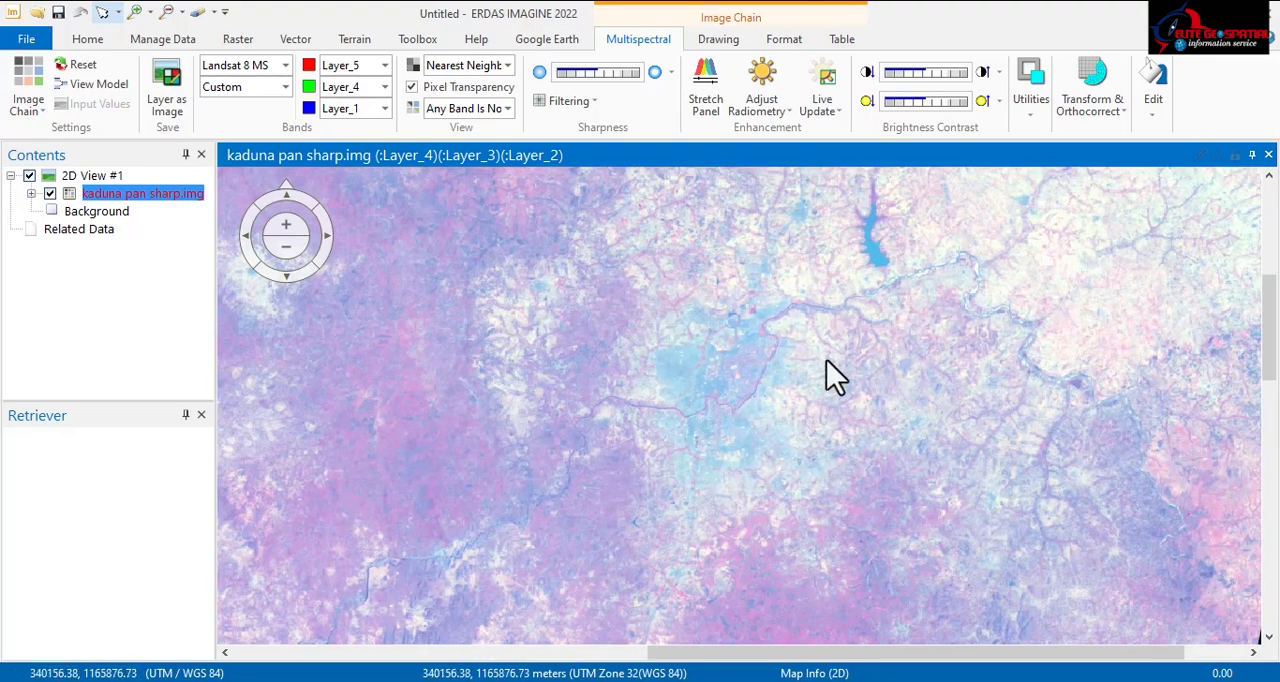
pyautogui.scroll(-4, 640, 322)
pyautogui.scroll(3, 642, 327)
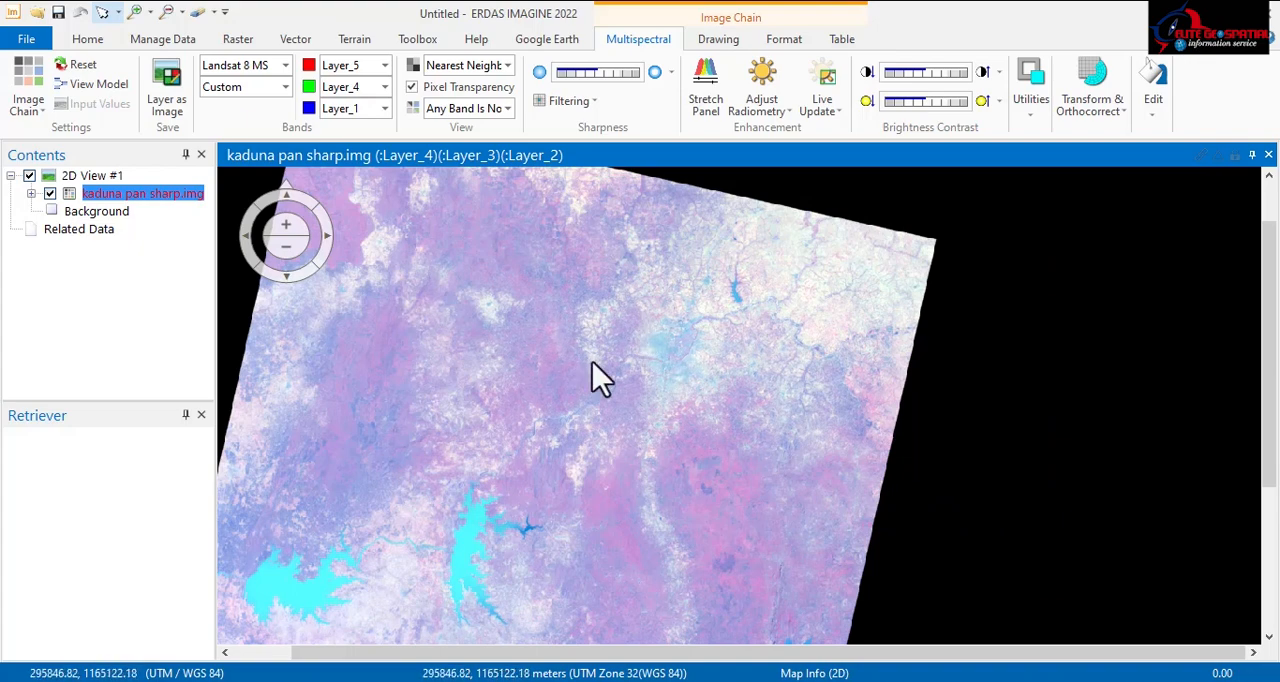
pyautogui.scroll(-2, 605, 340)
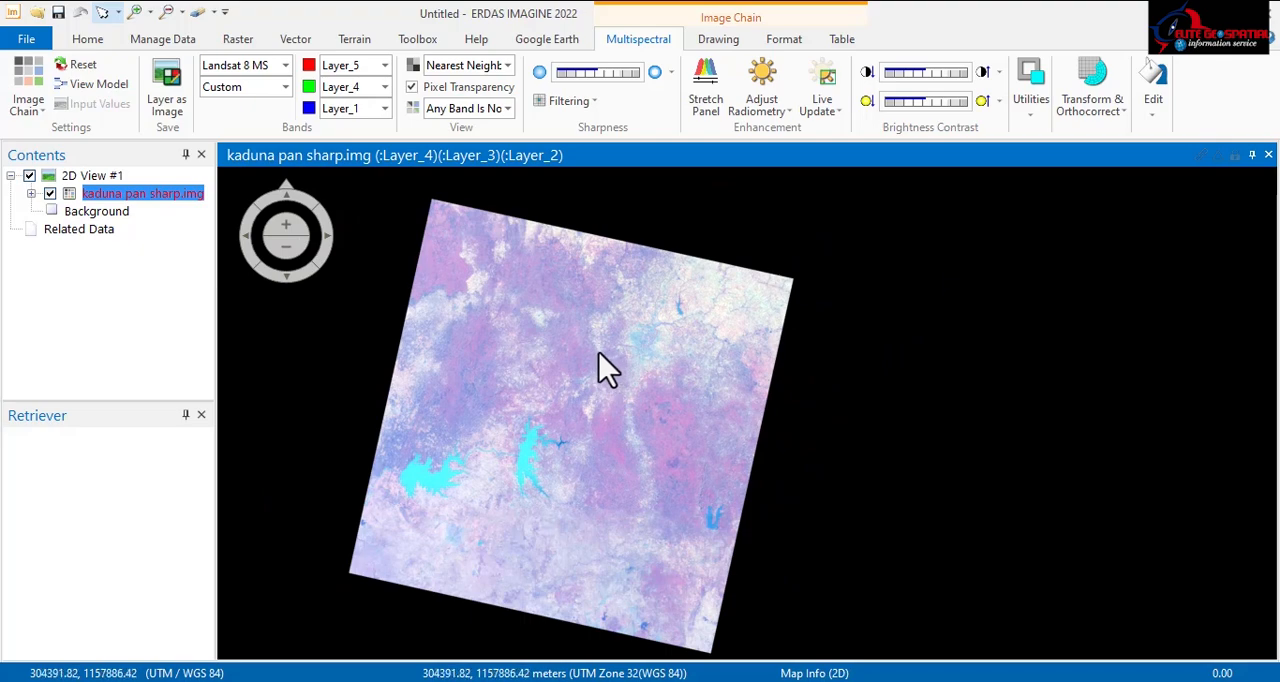
pyautogui.scroll(2, 590, 325)
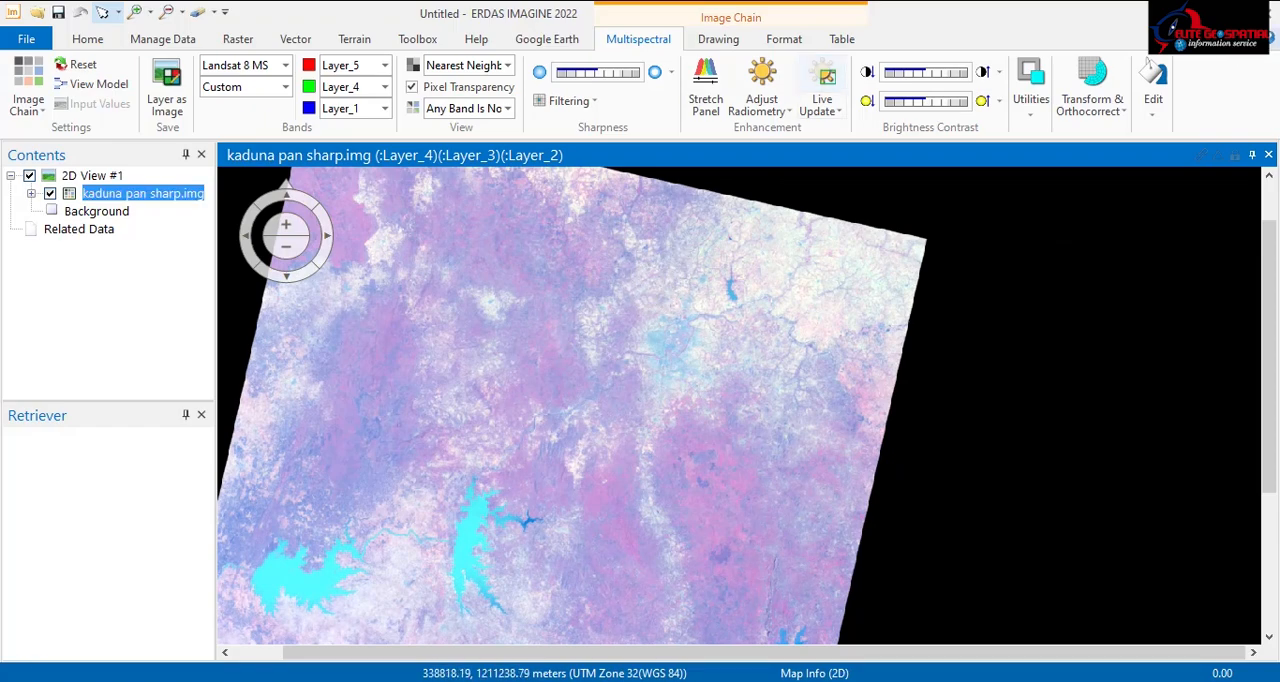
# Step: Arrange the ERDAS IMAGINE window with kaduna pan sharp.img beside the Google Earth window so both are visible
pyautogui.doubleClick(1058, 14)
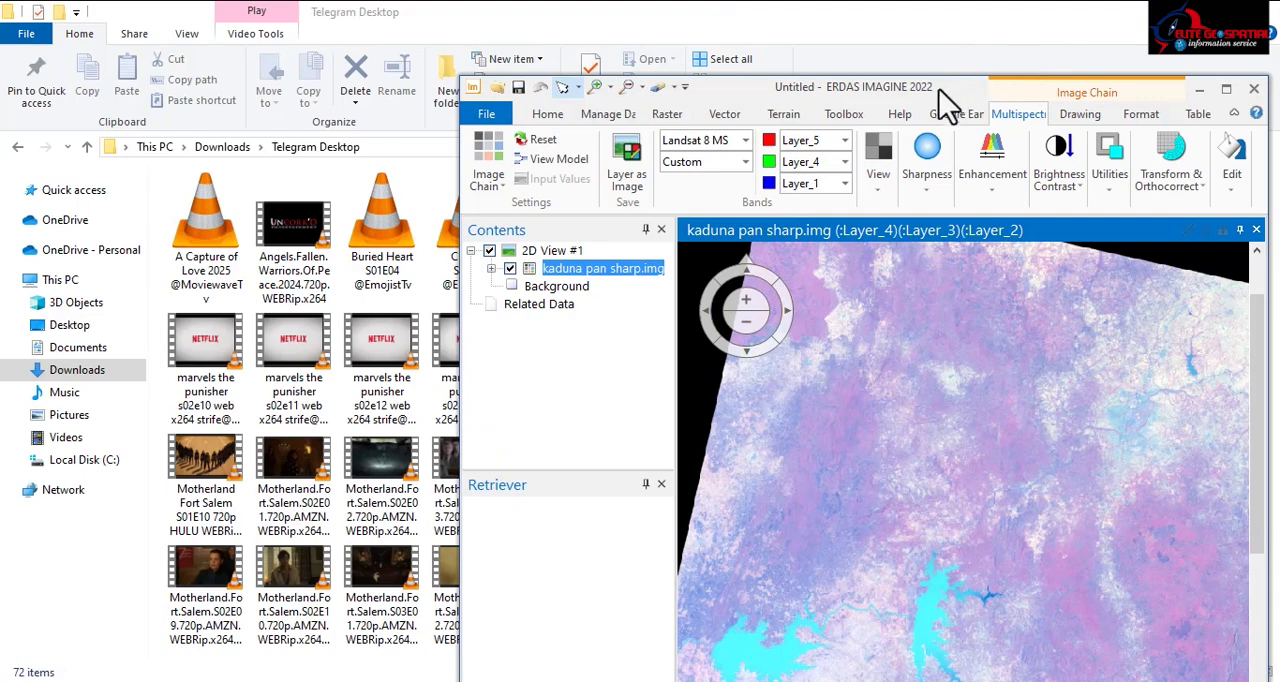
pyautogui.moveTo(938, 88); pyautogui.dragTo(931, 22)
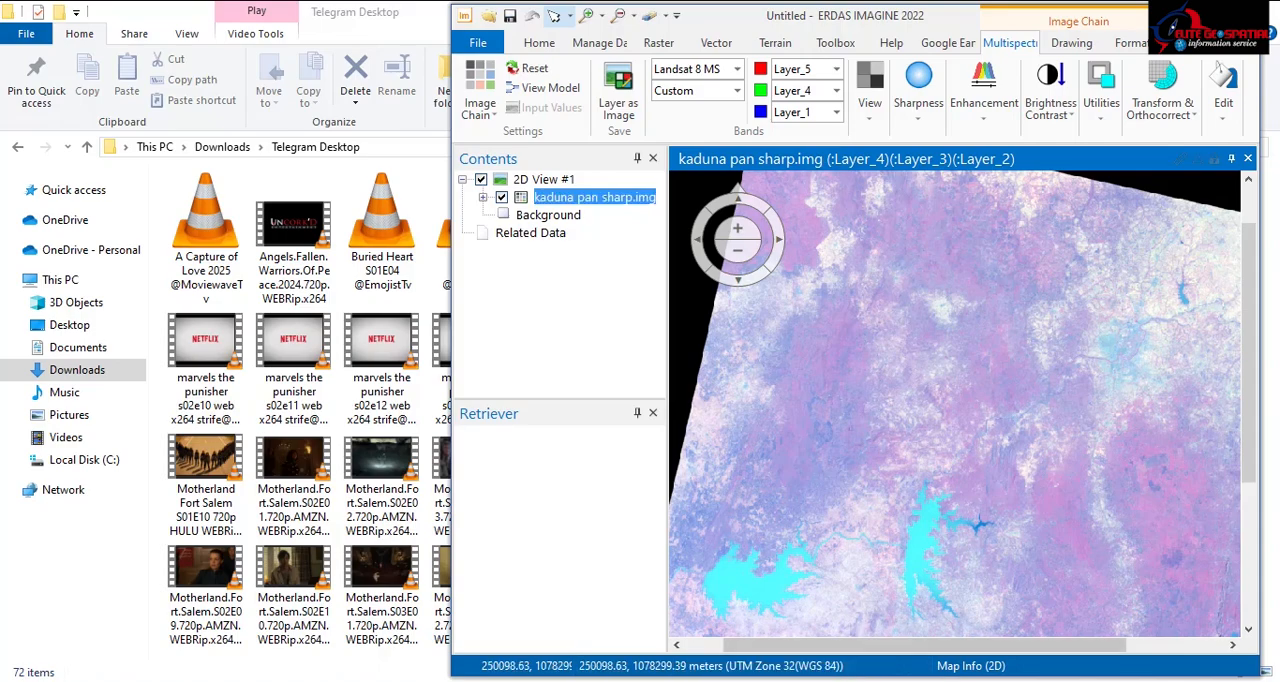
pyautogui.hotkey('alt', 'Tab')
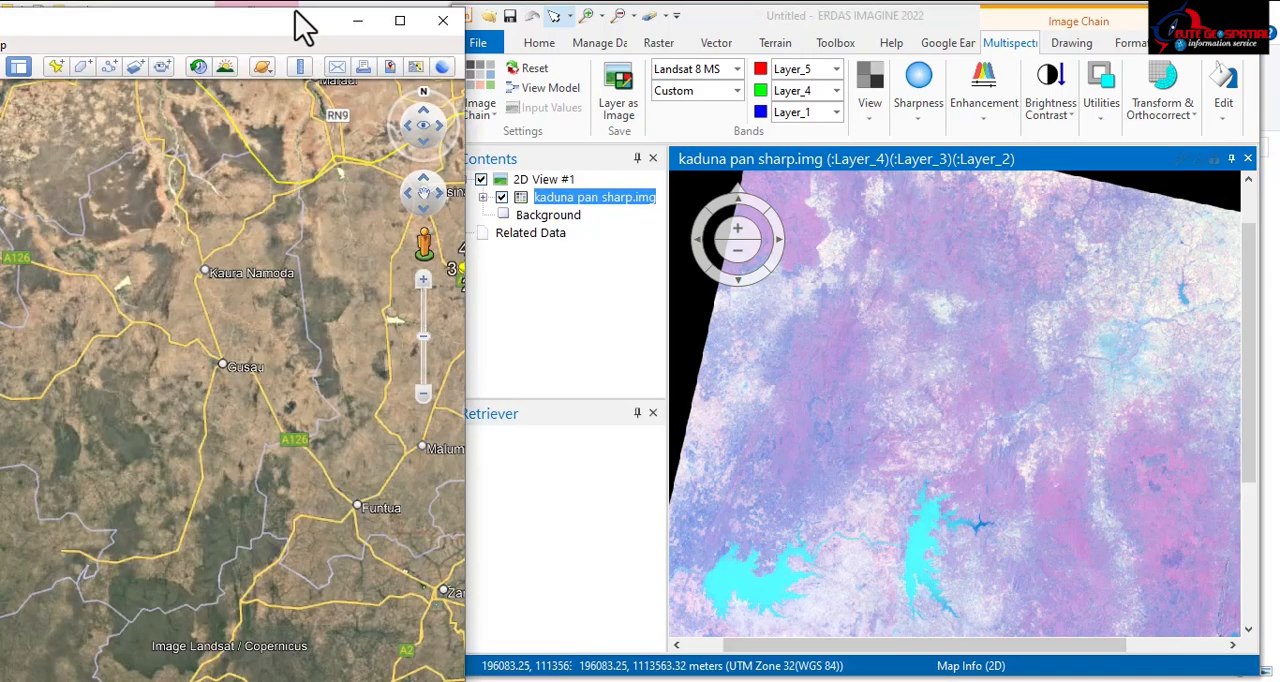
pyautogui.moveTo(277, 25)
pyautogui.mouseDown()
pyautogui.moveTo(437, 27)
pyautogui.moveTo(249, 22)
pyautogui.moveTo(277, 20)
pyautogui.mouseUp()
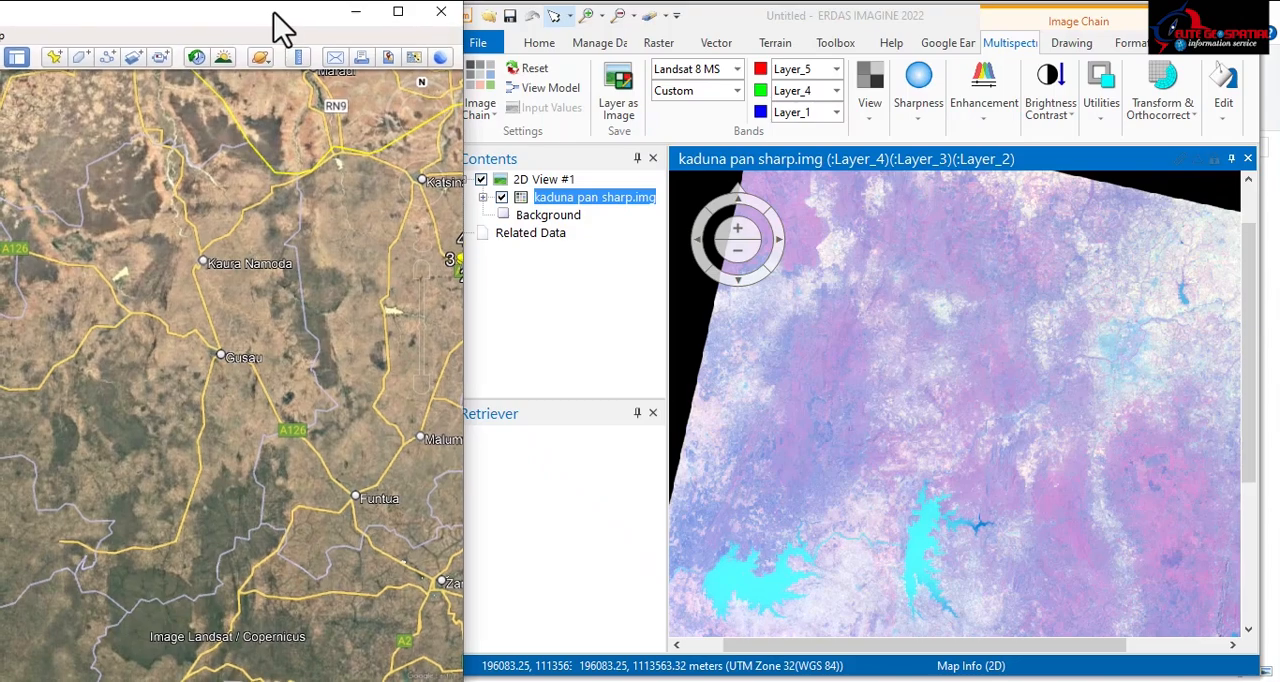
pyautogui.moveTo(718, 23); pyautogui.dragTo(710, 28)
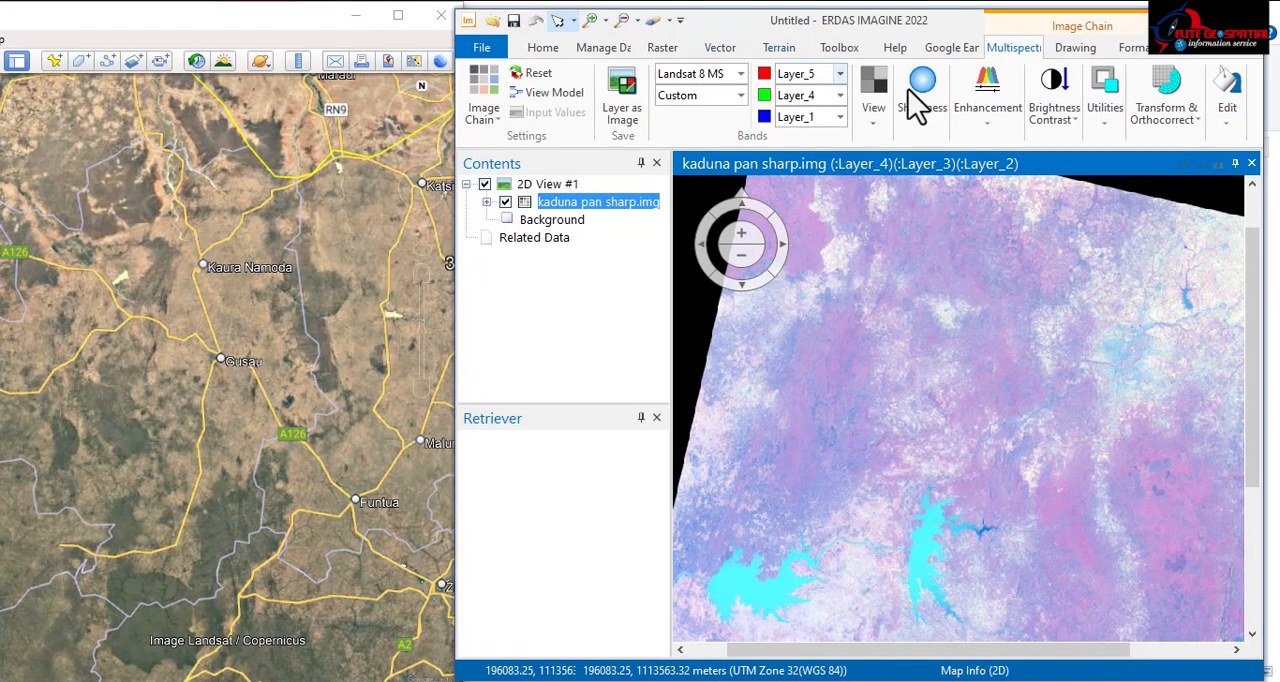
# Step: Reconnect to Google Earth, match it to the 2D view and sync both views around the large reservoir southwest of Kaduna
pyautogui.click(948, 48)
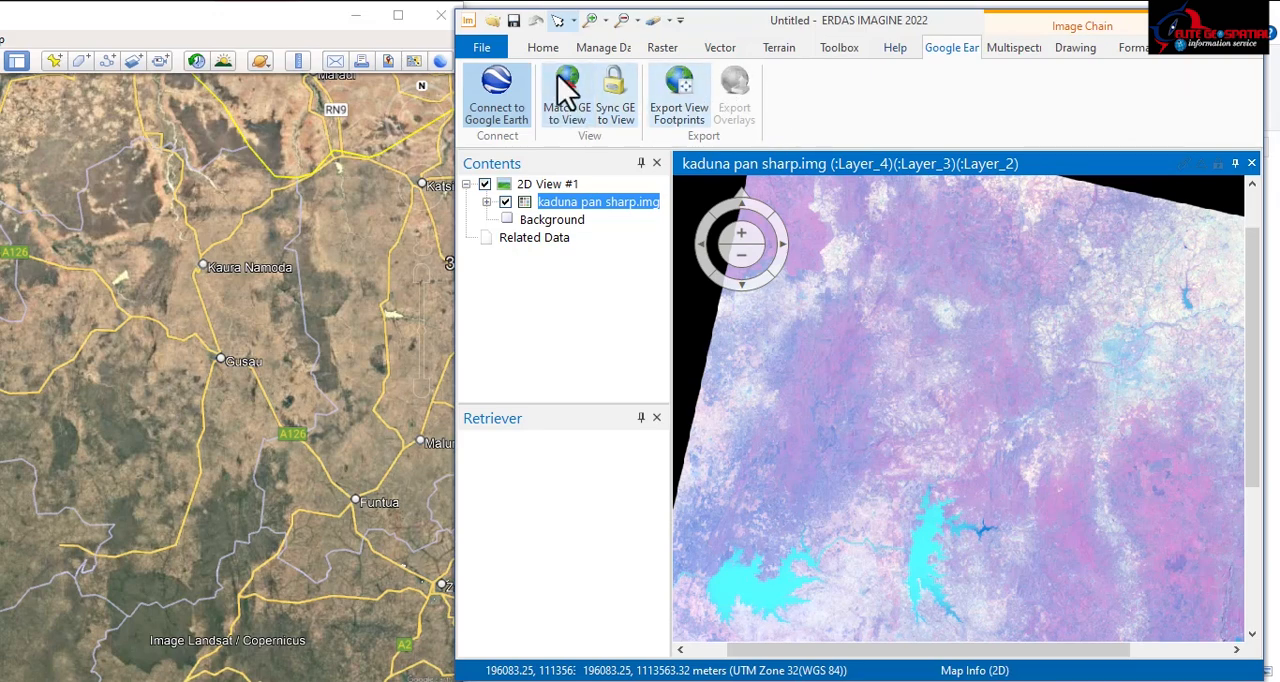
pyautogui.click(493, 97)
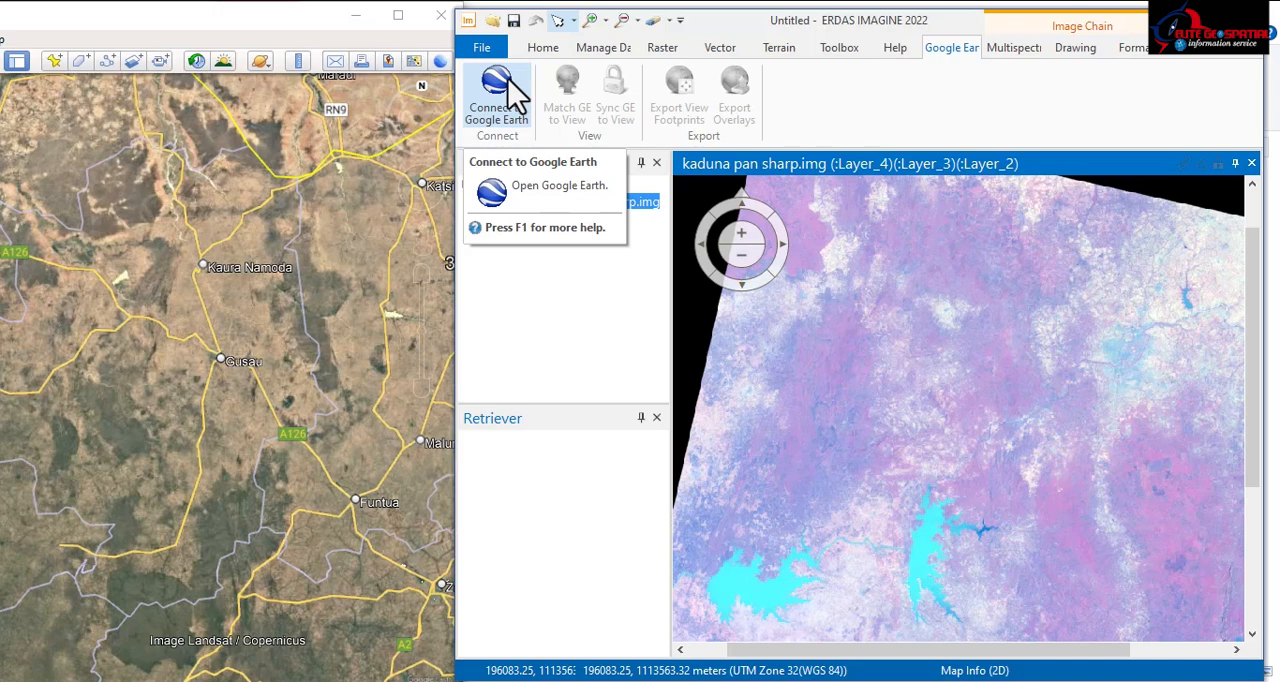
pyautogui.click(505, 112)
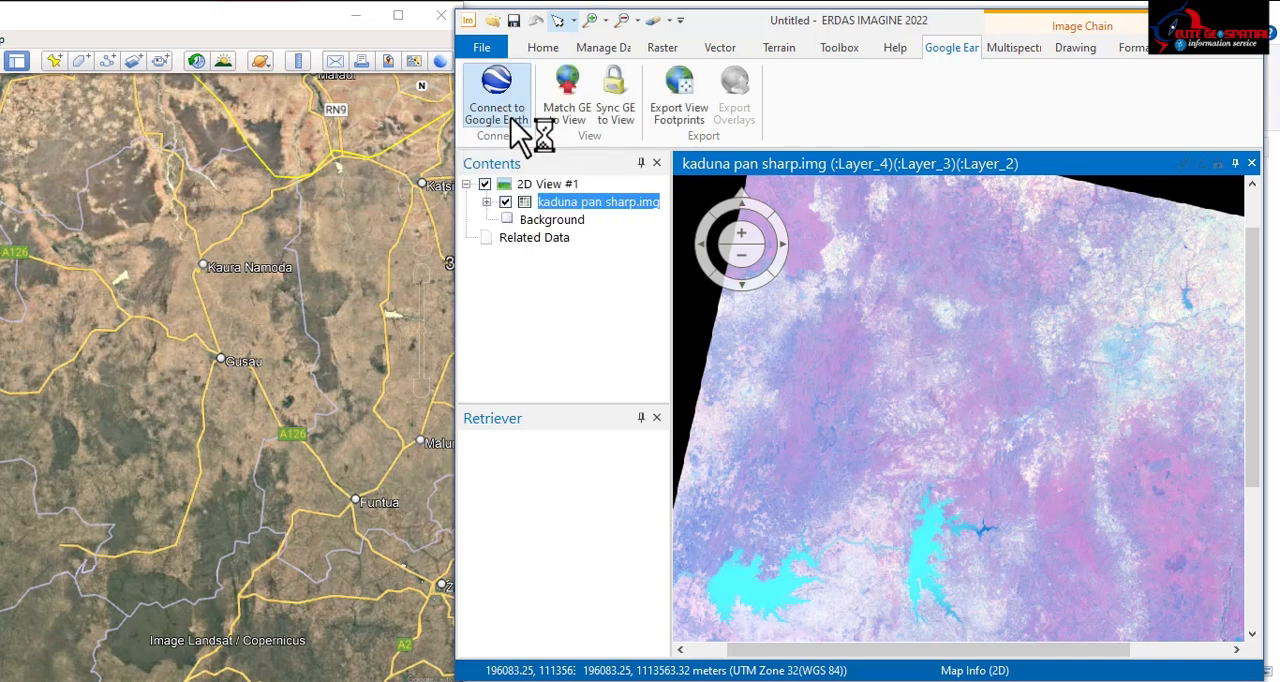
pyautogui.click(588, 115)
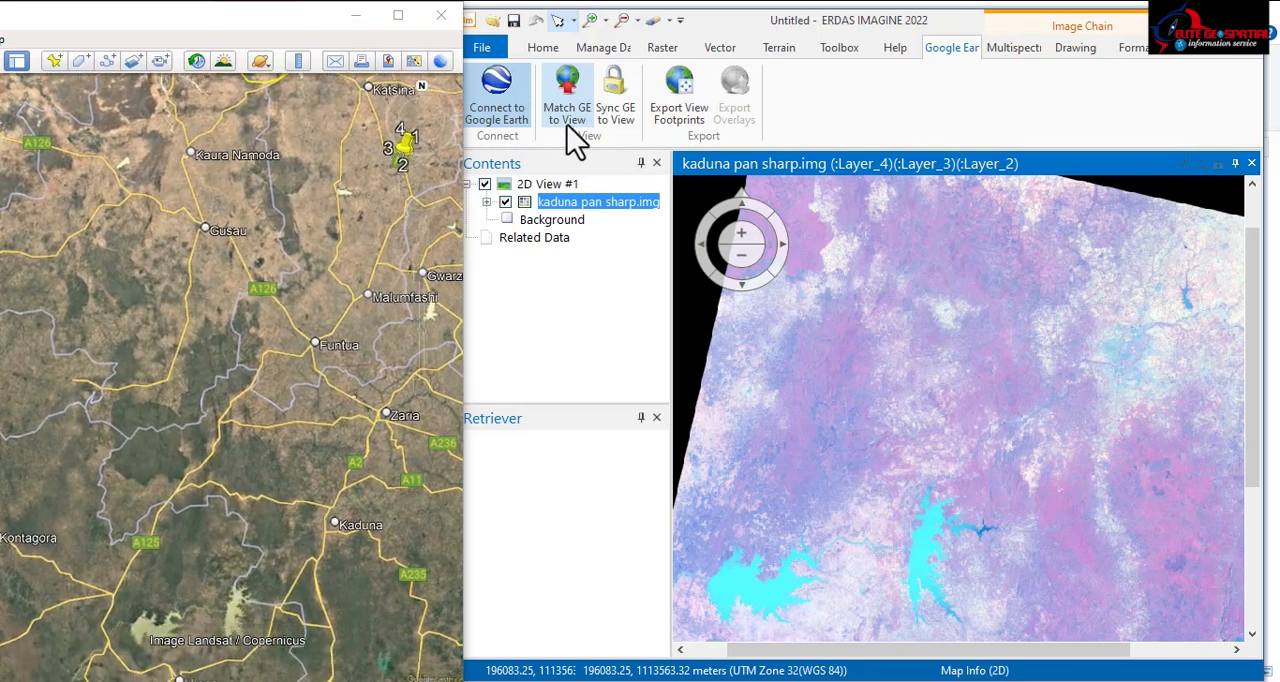
pyautogui.click(619, 108)
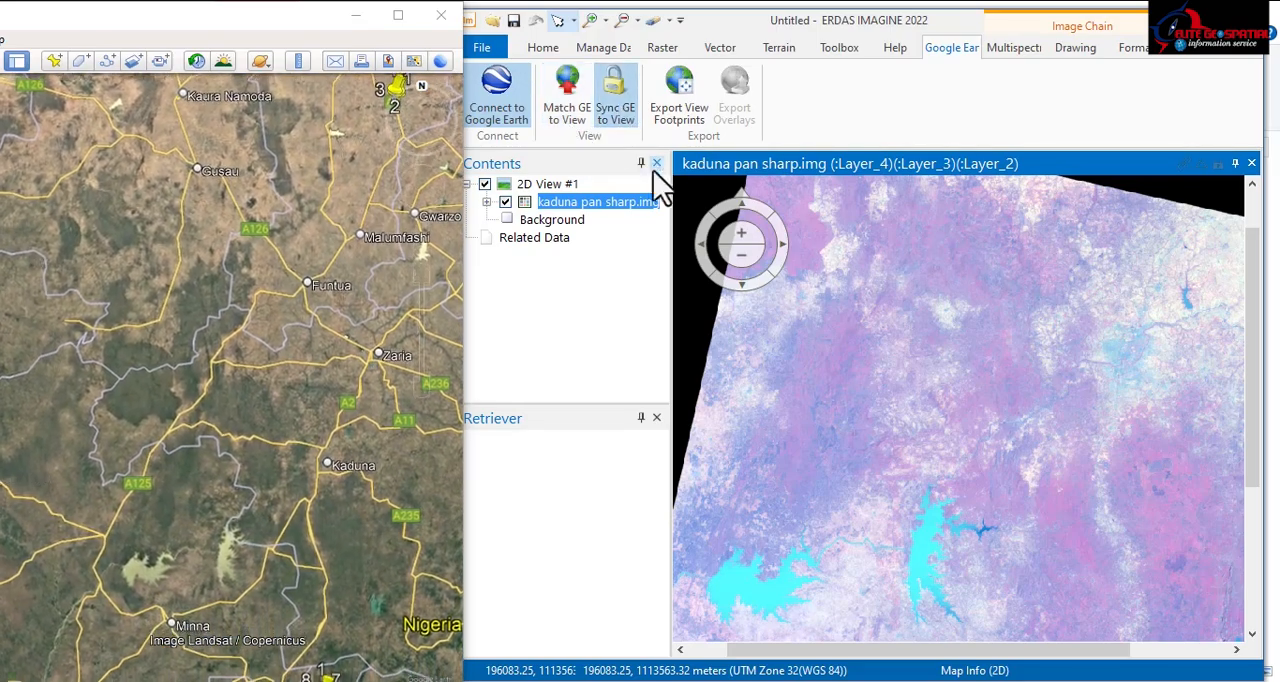
pyautogui.moveTo(1014, 380); pyautogui.dragTo(933, 290)
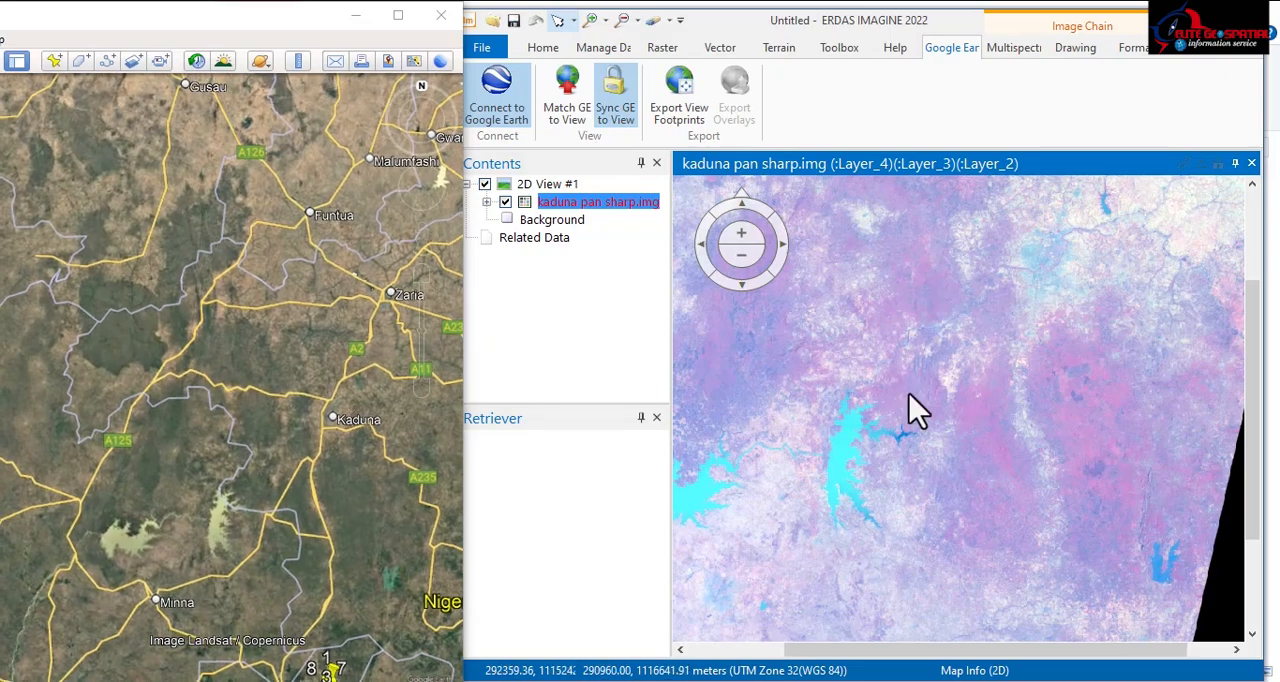
pyautogui.moveTo(844, 458); pyautogui.dragTo(847, 350)
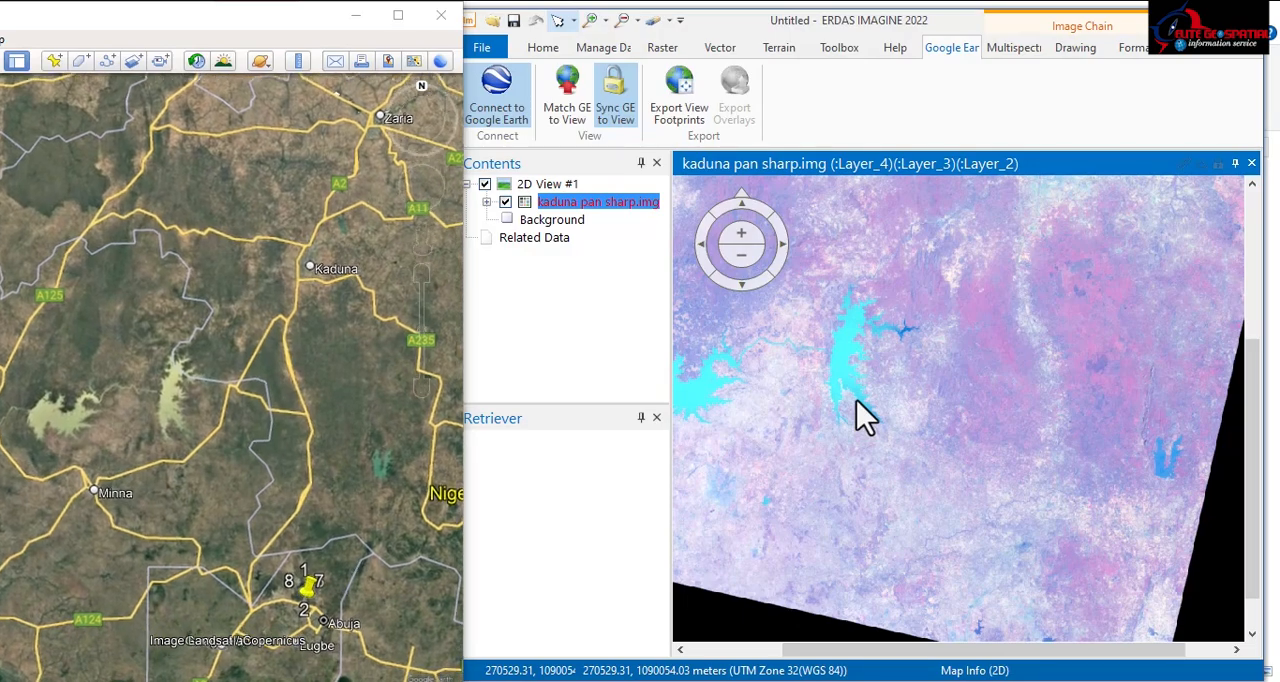
pyautogui.scroll(3, 846, 343)
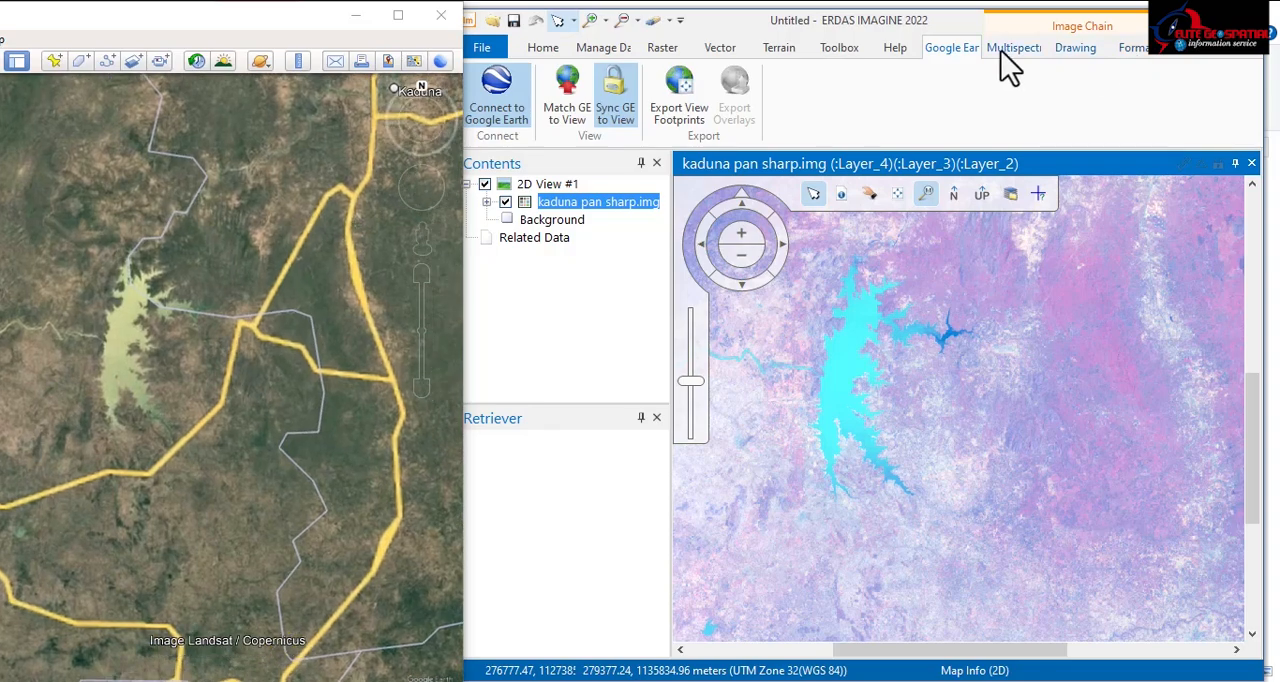
# Step: Open the Signature Editor from the supervised classification tools
pyautogui.click(660, 50)
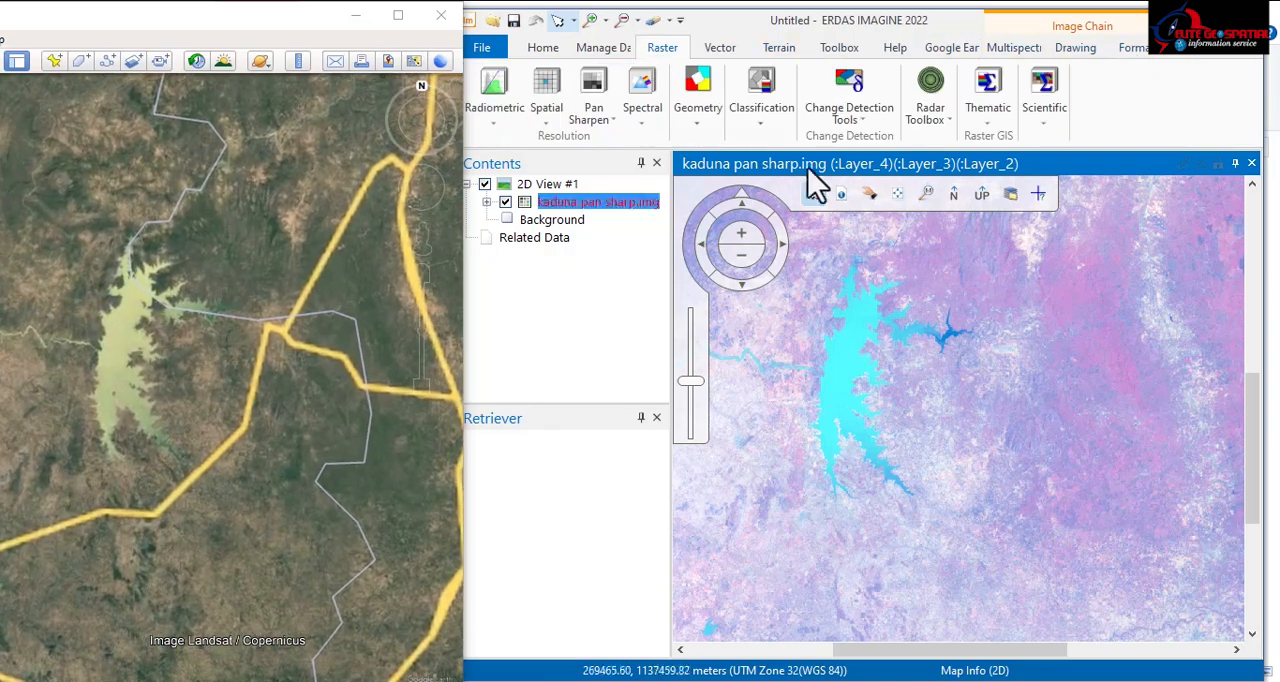
pyautogui.click(764, 128)
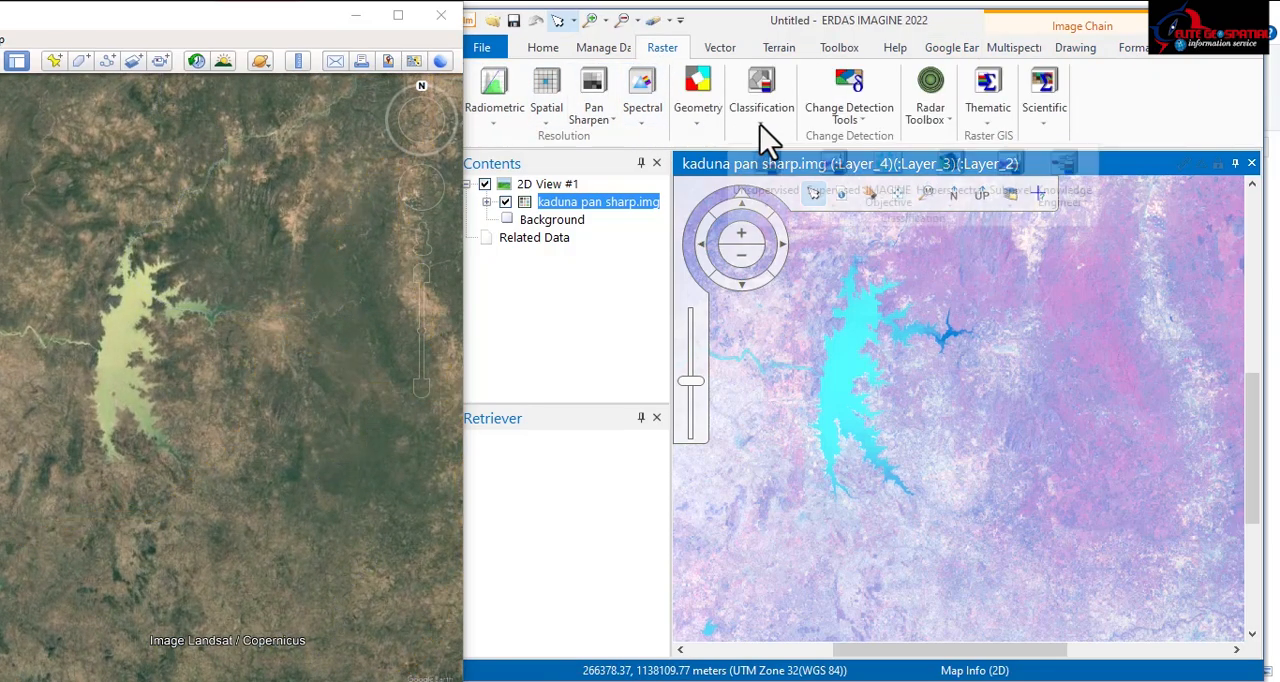
pyautogui.click(836, 190)
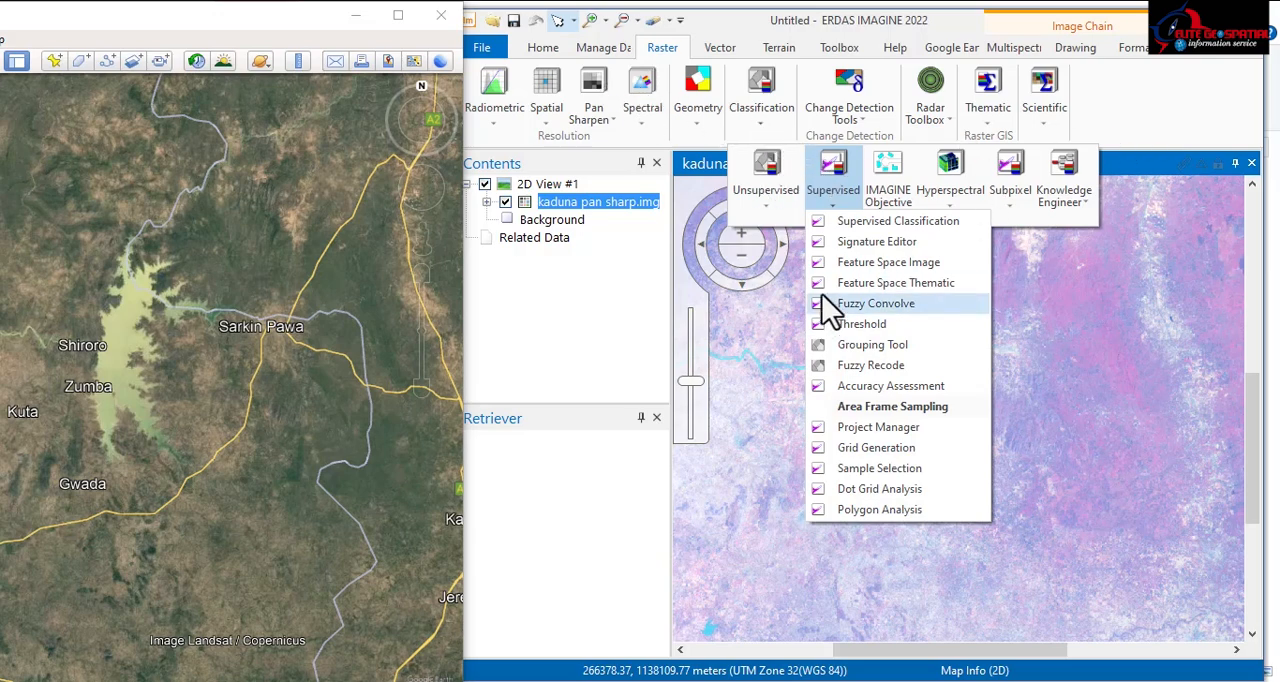
pyautogui.click(870, 245)
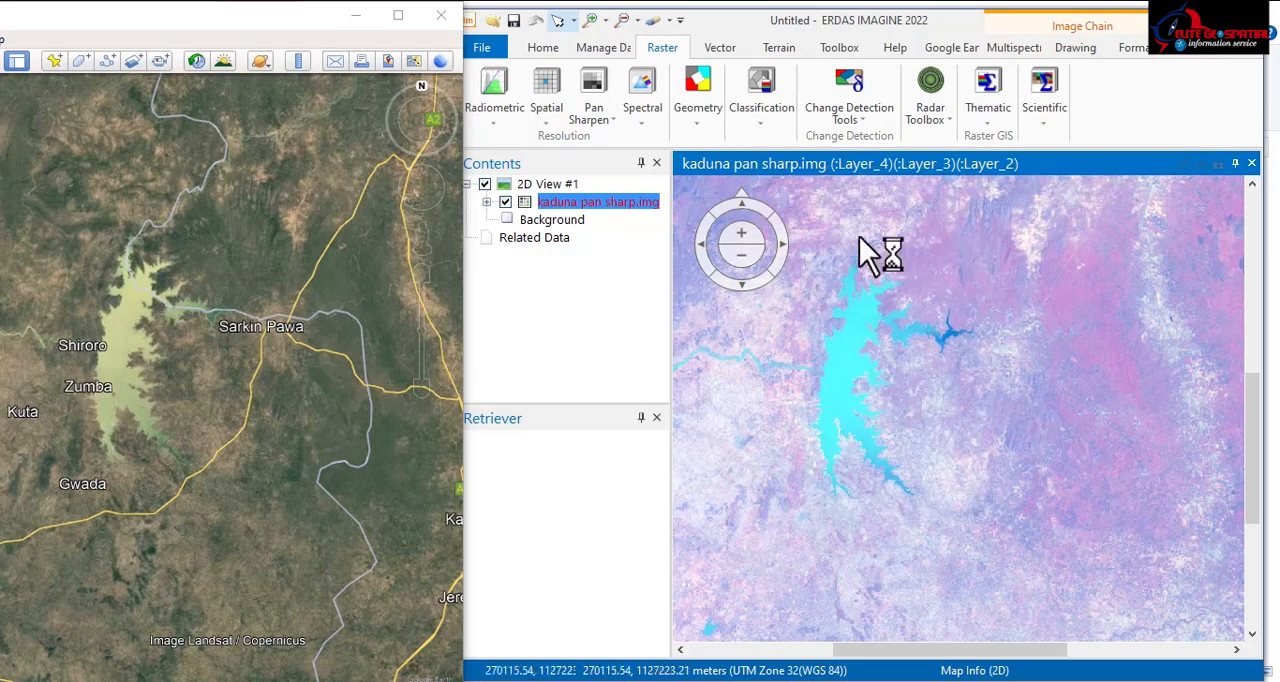
# Step: Rearrange the windows so the Signature Editor sits over the lower part of Google Earth, beside the ERDAS IMAGINE view
pyautogui.click(1212, 20)
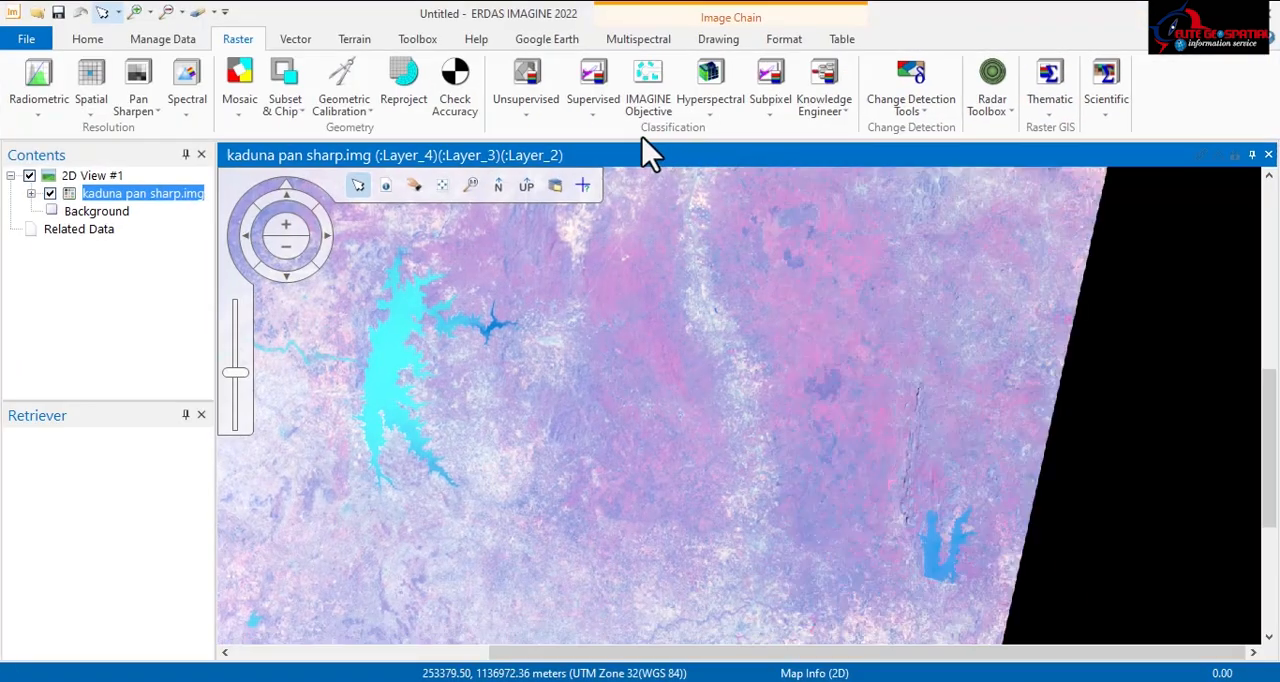
pyautogui.click(595, 112)
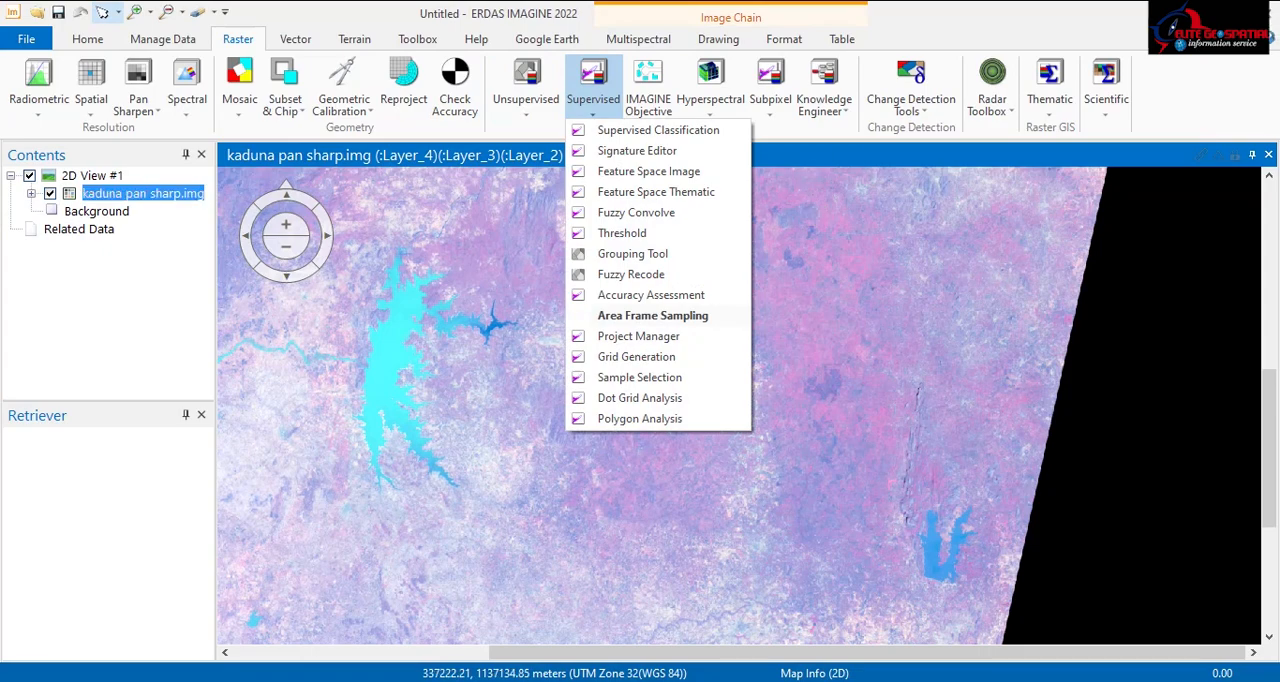
pyautogui.click(971, 36)
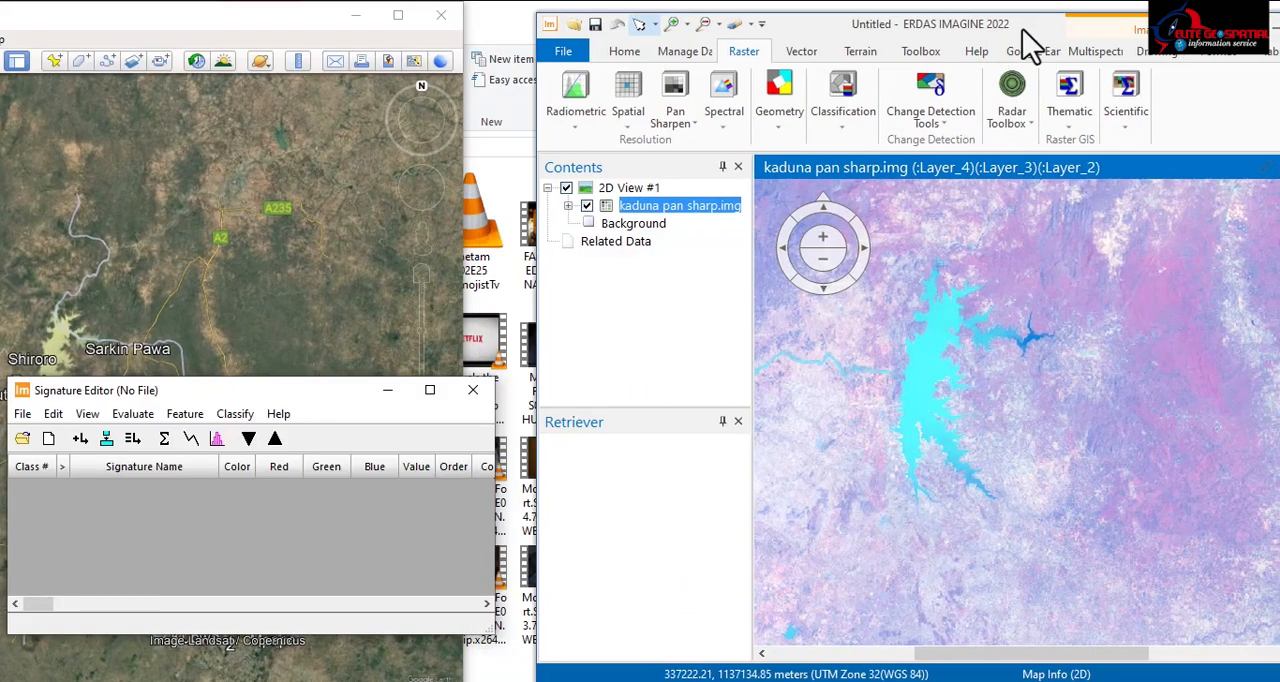
pyautogui.moveTo(1022, 32); pyautogui.dragTo(968, 19)
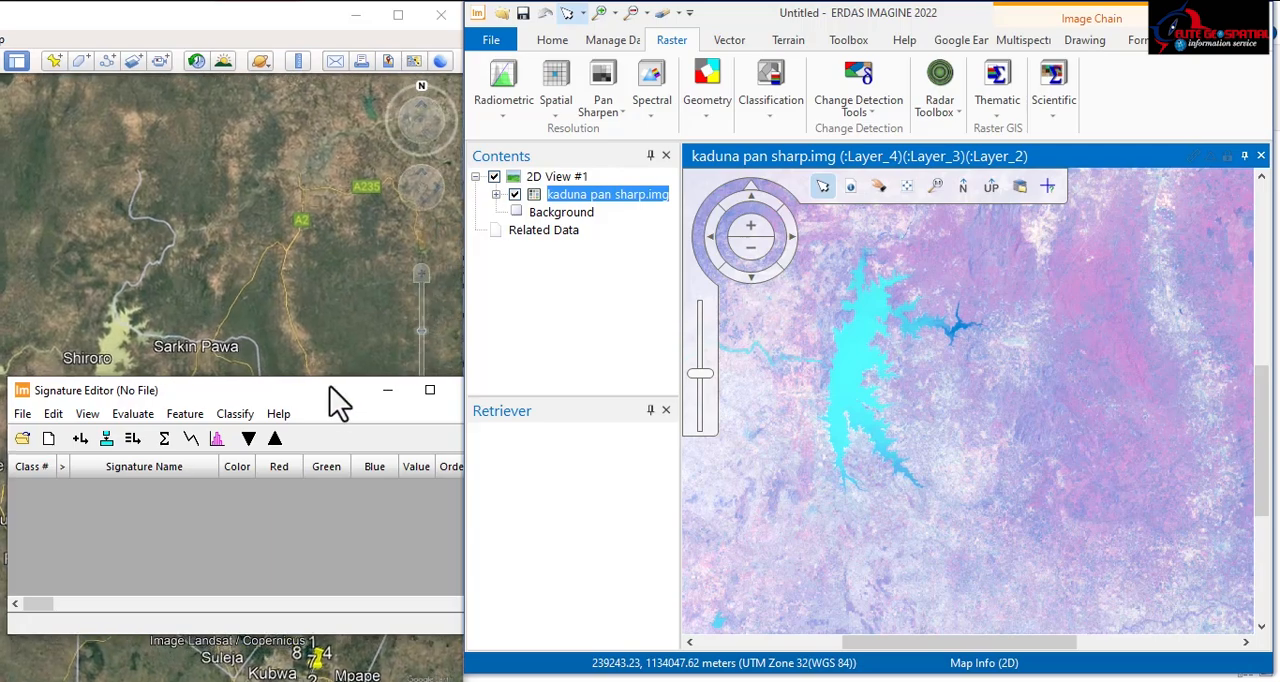
pyautogui.moveTo(328, 387); pyautogui.dragTo(331, 440)
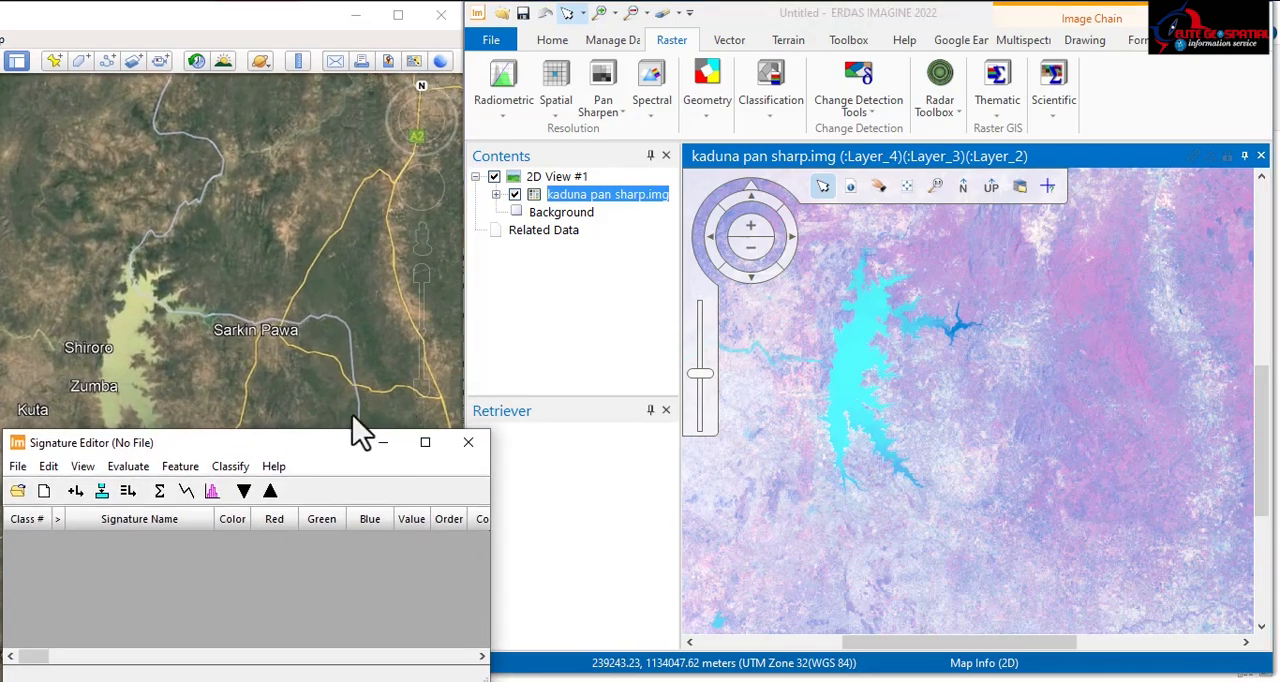
# Step: Digitize an AOI polygon inside the main body of the large reservoir and add it as a new signature
pyautogui.click(1090, 45)
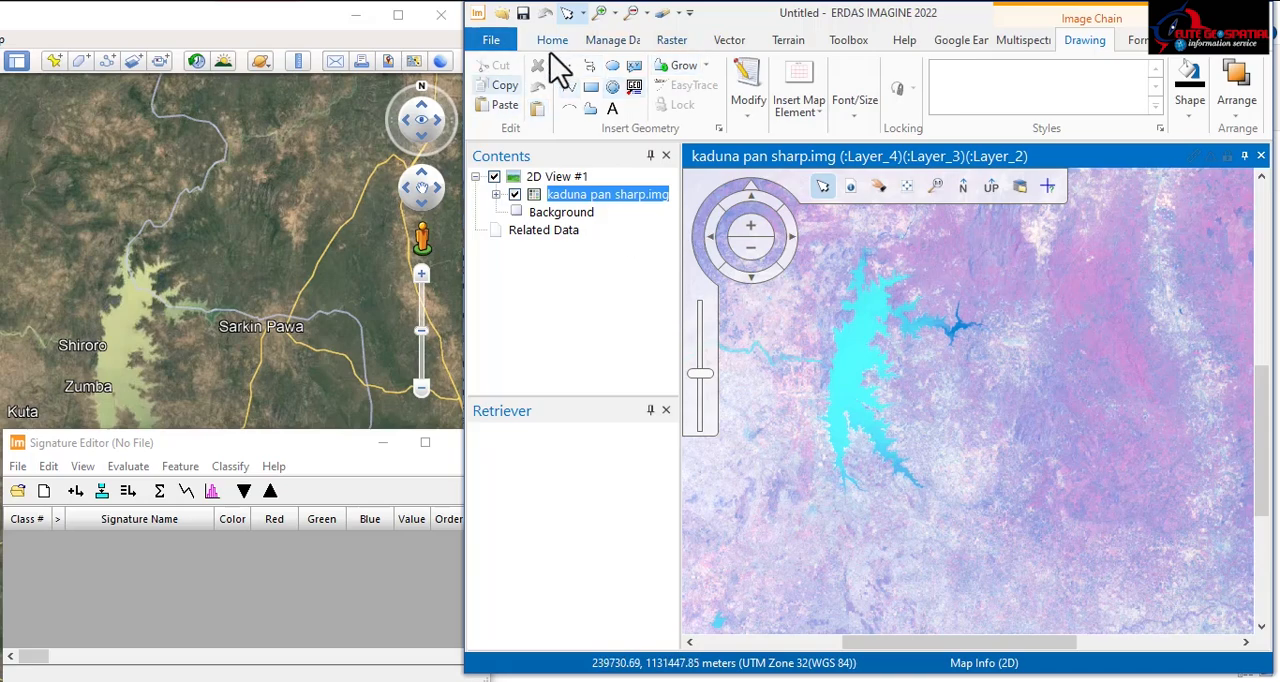
pyautogui.click(590, 110)
pyautogui.scroll(5, 840, 387)
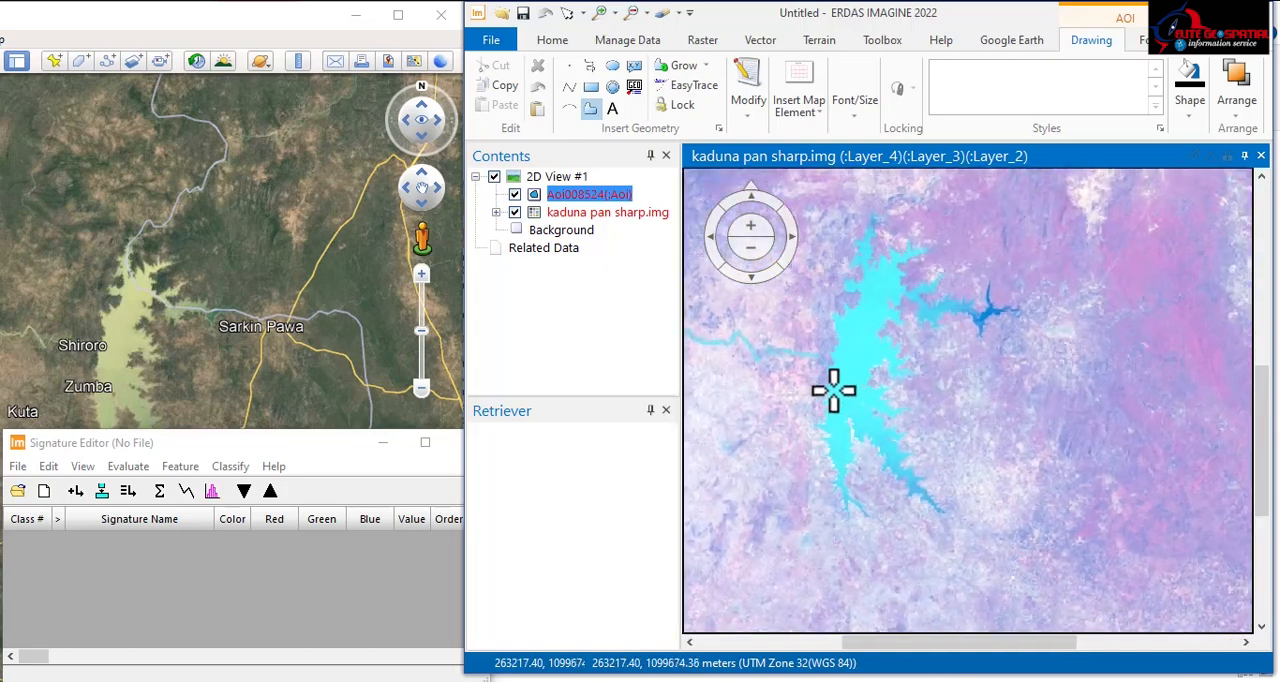
pyautogui.scroll(2, 849, 484)
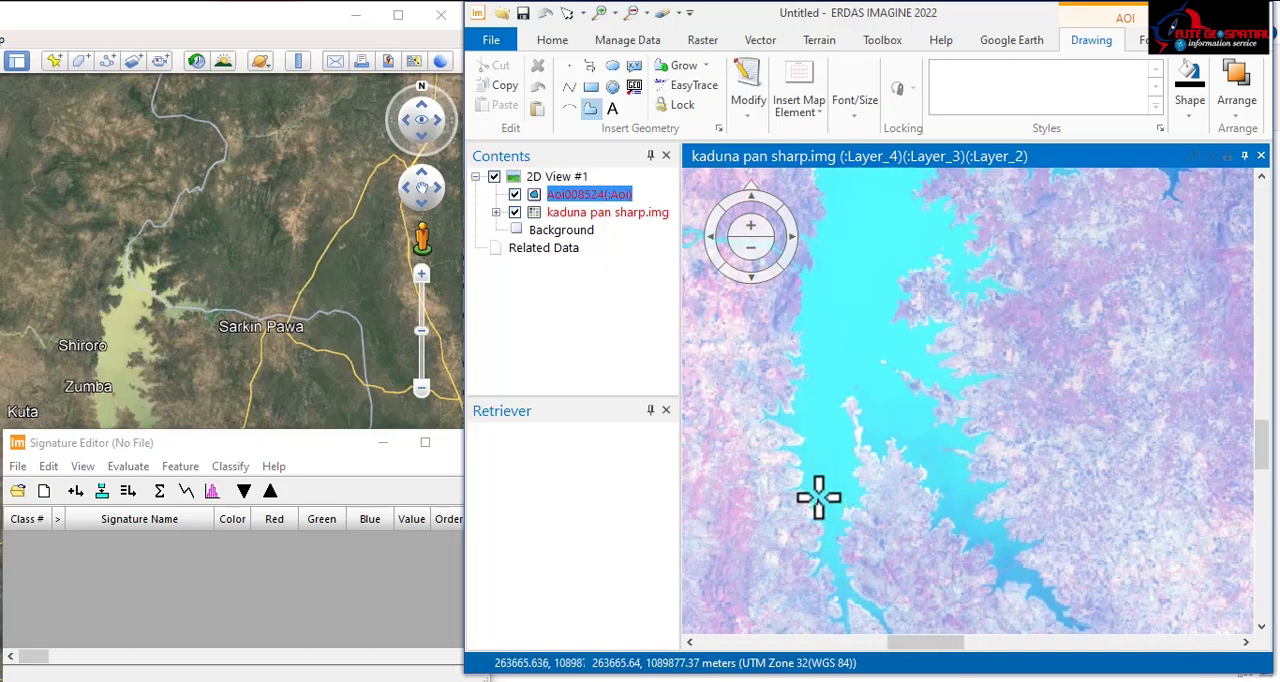
pyautogui.moveTo(809, 408)
pyautogui.mouseDown()
pyautogui.moveTo(832, 204)
pyautogui.moveTo(871, 342)
pyautogui.moveTo(929, 222)
pyautogui.moveTo(960, 191)
pyautogui.moveTo(980, 234)
pyautogui.moveTo(910, 367)
pyautogui.moveTo(983, 389)
pyautogui.moveTo(910, 430)
pyautogui.moveTo(933, 500)
pyautogui.moveTo(905, 525)
pyautogui.moveTo(945, 562)
pyautogui.mouseUp()
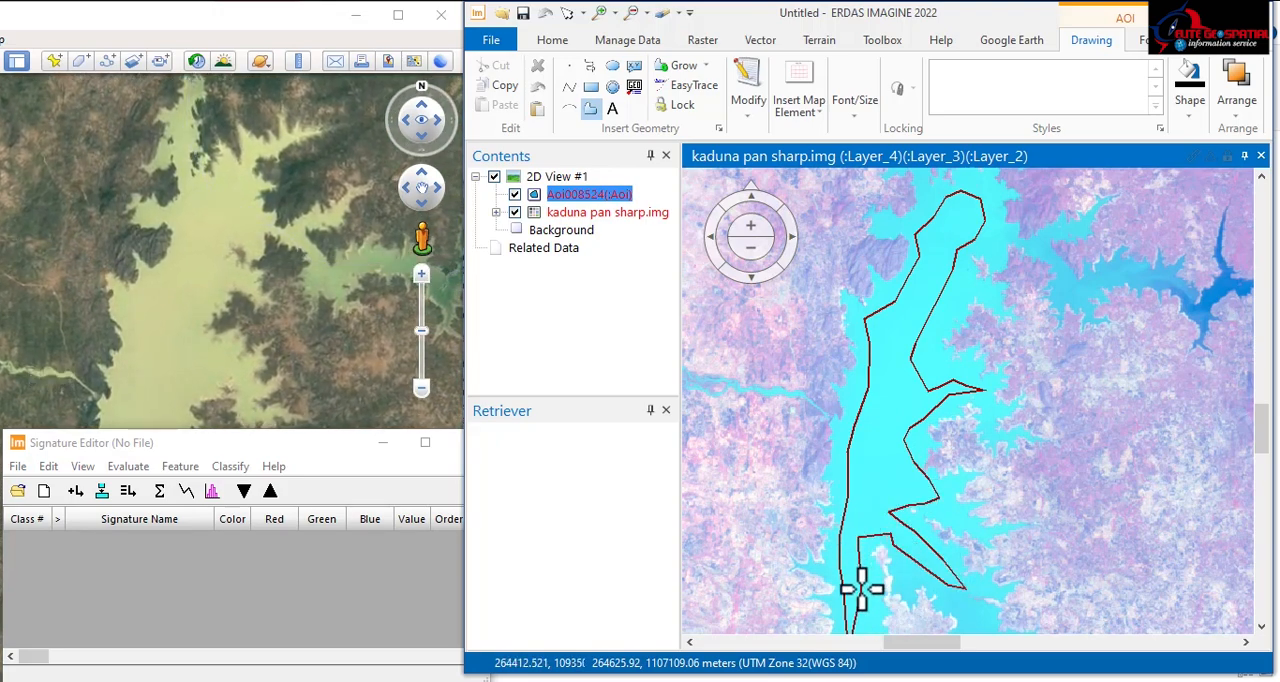
pyautogui.moveTo(862, 590); pyautogui.dragTo(863, 605)
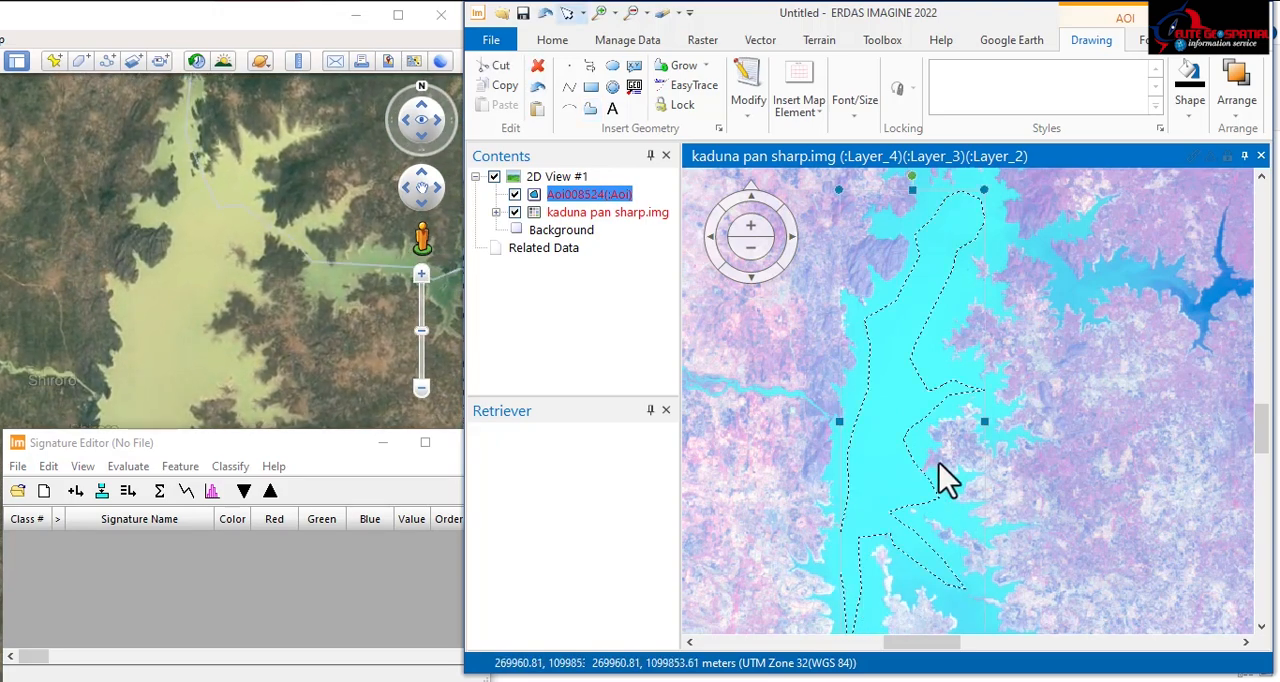
pyautogui.click(74, 493)
pyautogui.click(75, 492)
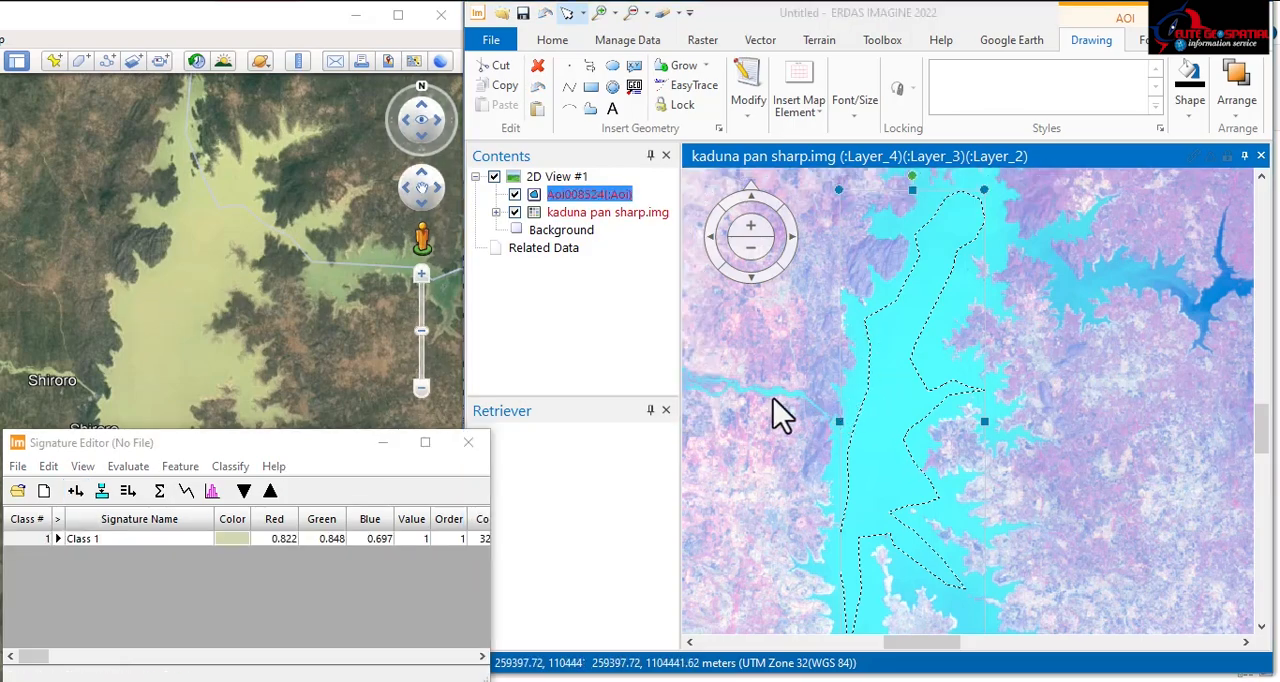
# Step: Digitize a second AOI polygon over the water in the reservoir's eastern arm
pyautogui.scroll(-2, 752, 357)
pyautogui.scroll(6, 1006, 337)
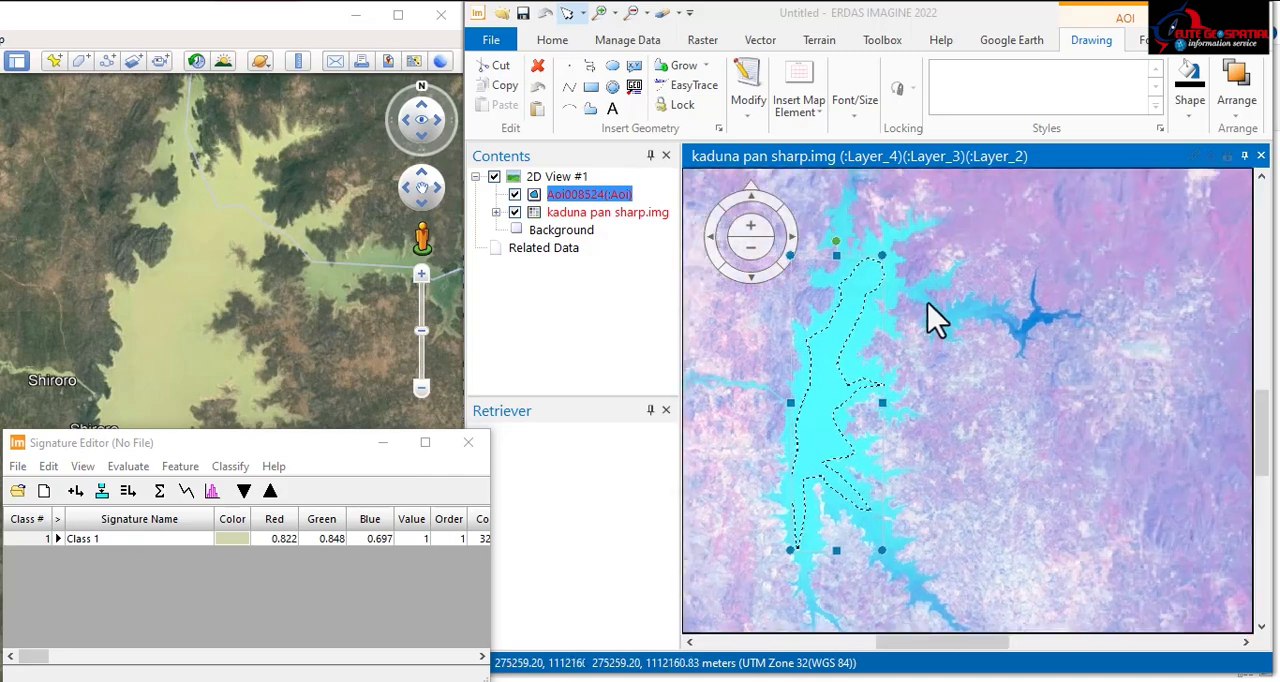
pyautogui.click(590, 108)
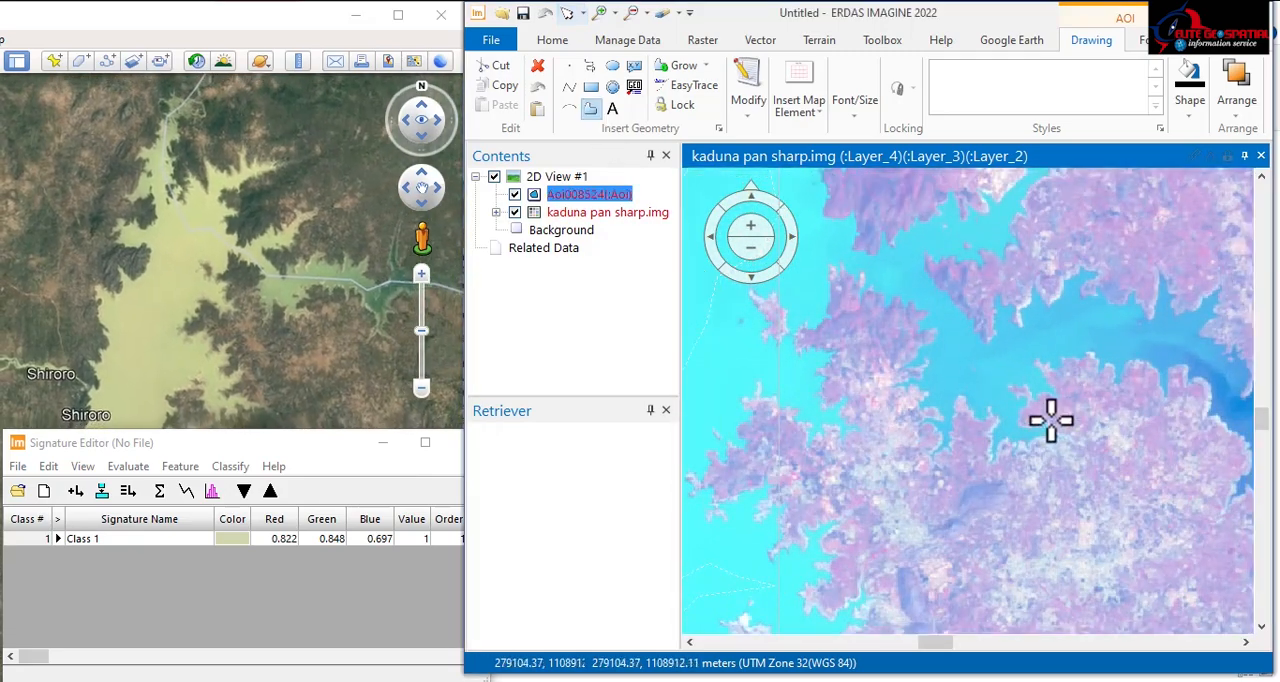
pyautogui.click(954, 349)
pyautogui.click(970, 405)
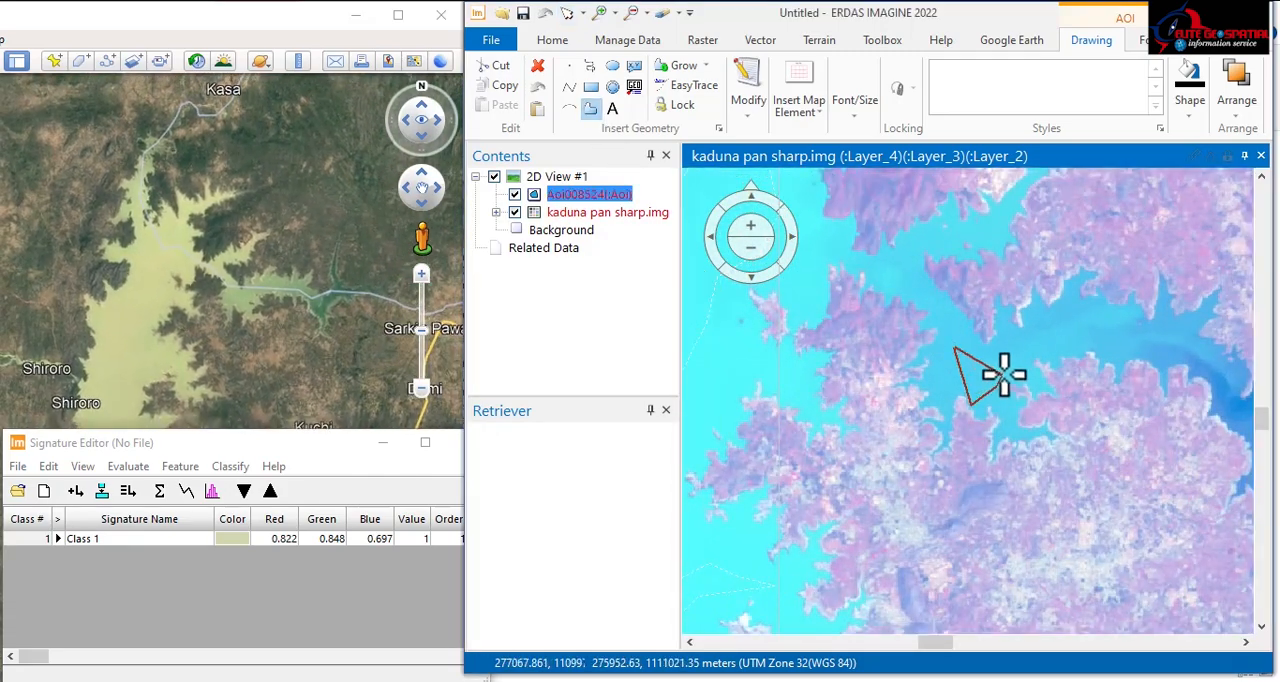
pyautogui.click(1048, 345)
pyautogui.moveTo(1168, 349)
pyautogui.mouseDown()
pyautogui.moveTo(1203, 343)
pyautogui.moveTo(1134, 321)
pyautogui.moveTo(1021, 349)
pyautogui.moveTo(951, 329)
pyautogui.moveTo(943, 314)
pyautogui.mouseUp()
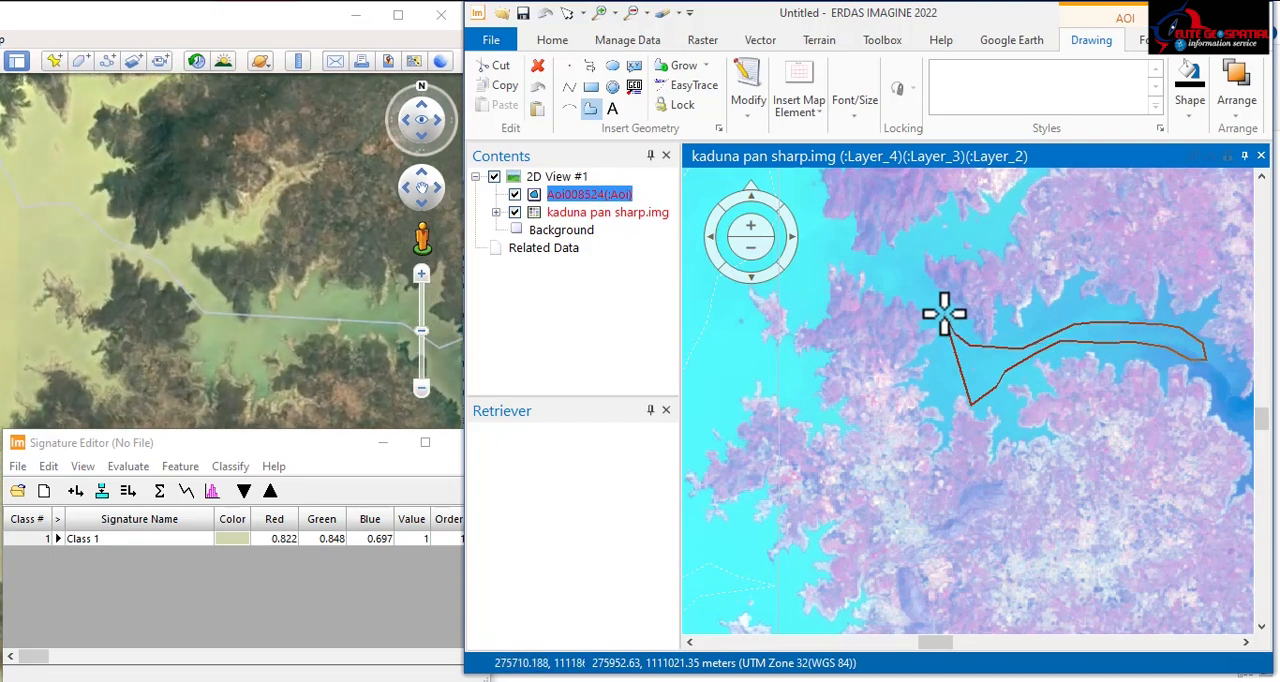
pyautogui.doubleClick(943, 314)
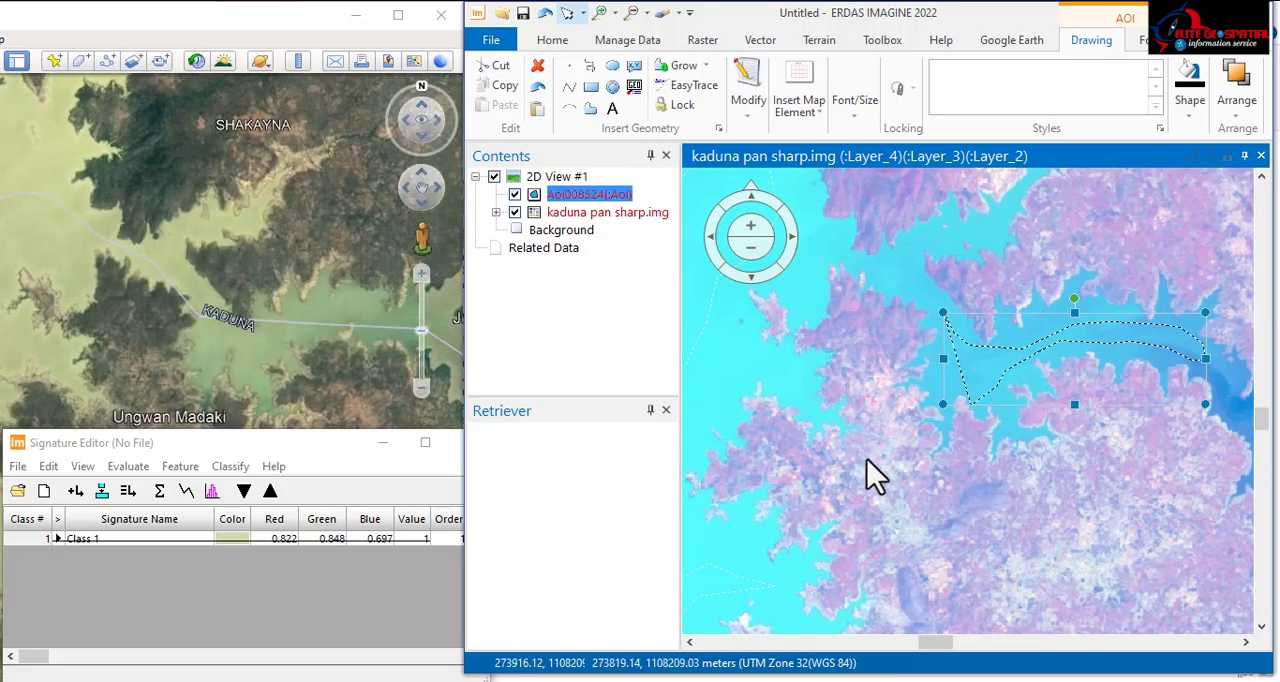
# Step: Add the eastern arm's AOI as a signature, and collect another signature from a polygon digitized over the large western reservoir
pyautogui.scroll(-4, 775, 430)
pyautogui.scroll(3, 914, 457)
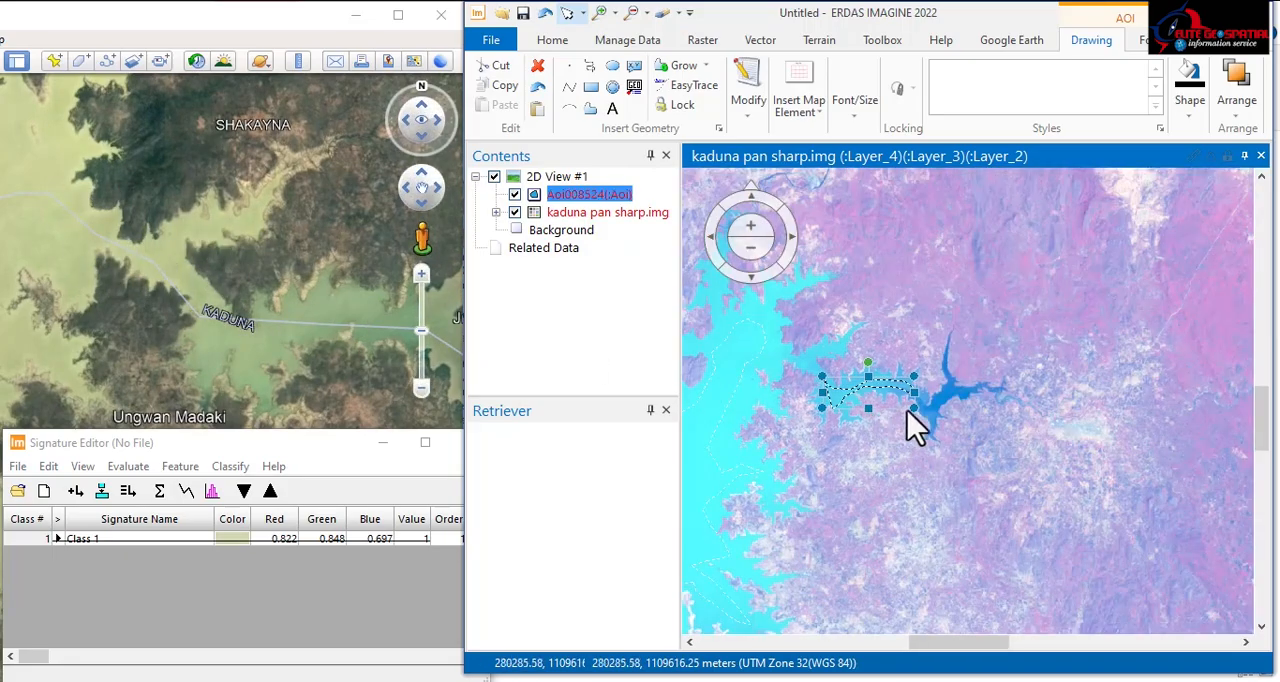
pyautogui.scroll(-2, 914, 423)
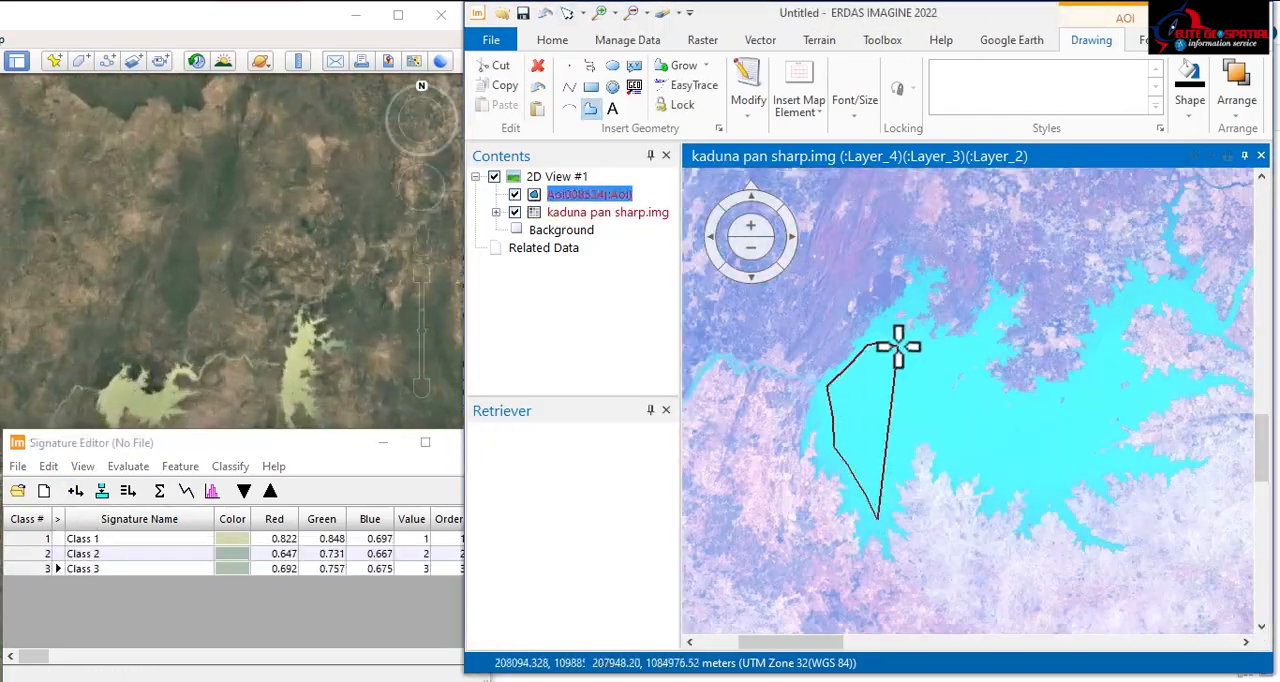
pyautogui.moveTo(900, 337); pyautogui.dragTo(1143, 400)
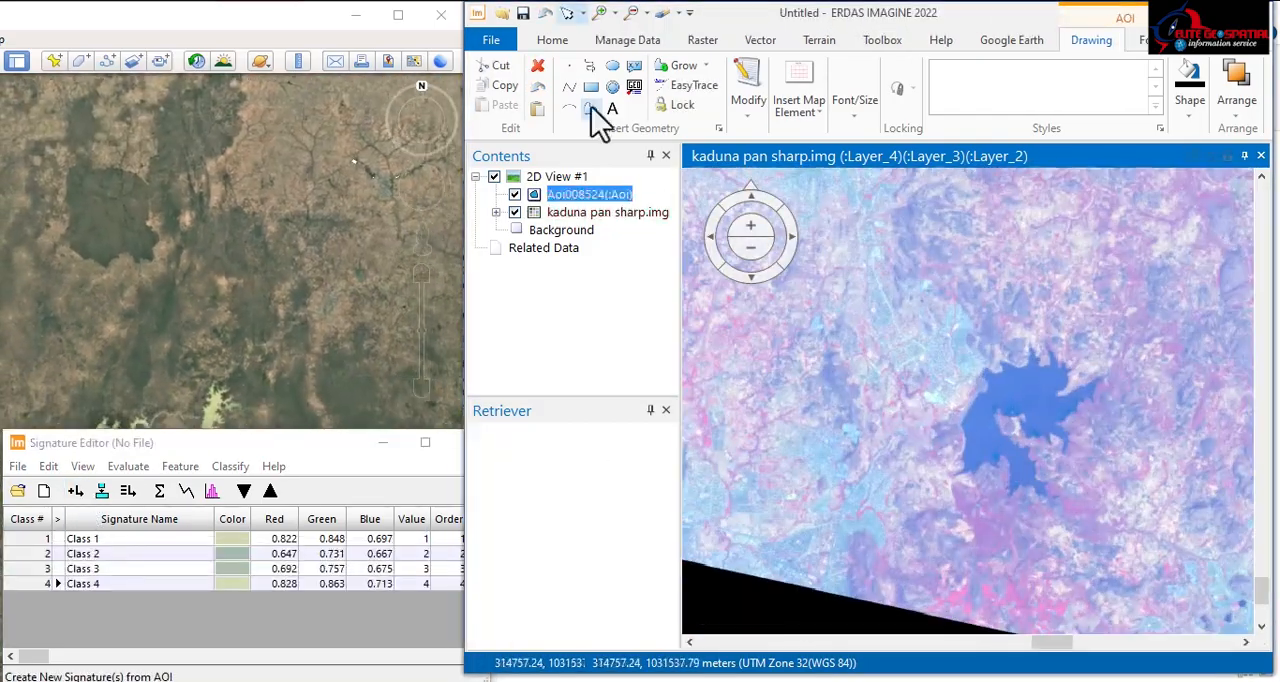
# Step: Digitize AOIs in the two small southern reservoirs and the dark-blue water beyond the eastern arm, adding each as a signature
pyautogui.moveTo(970, 458); pyautogui.dragTo(1011, 401)
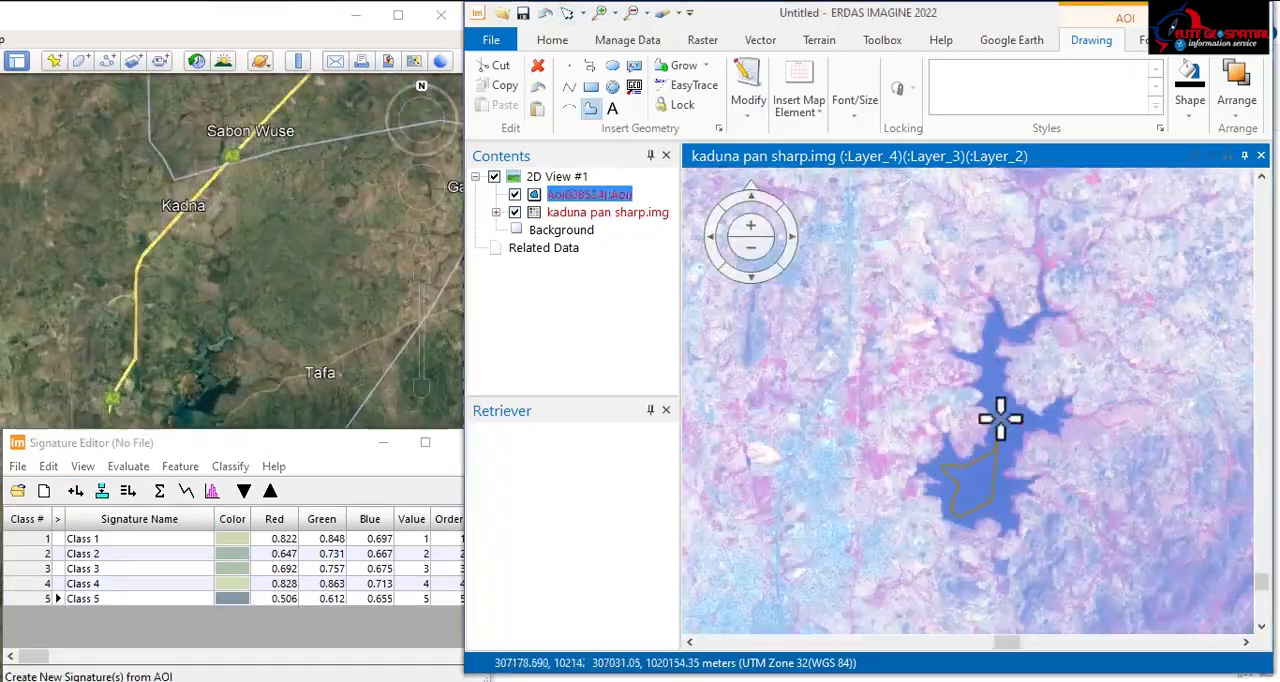
pyautogui.moveTo(1000, 422); pyautogui.dragTo(1030, 415)
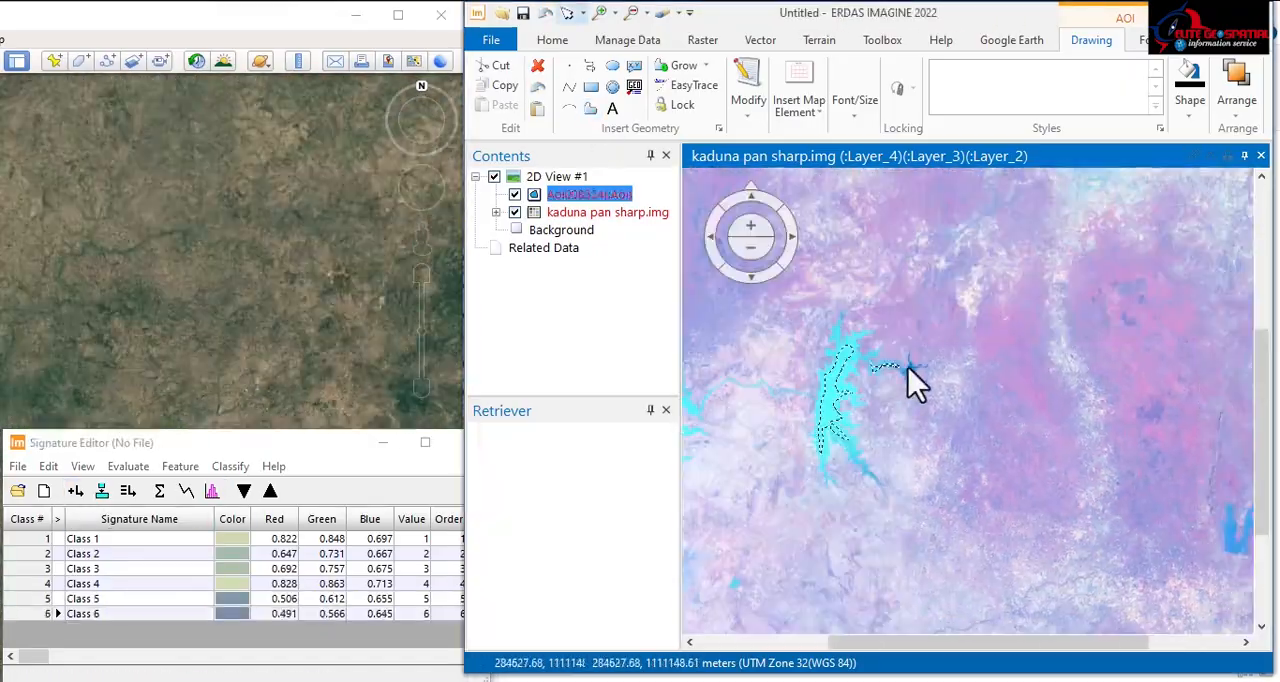
pyautogui.moveTo(818, 438); pyautogui.dragTo(860, 435)
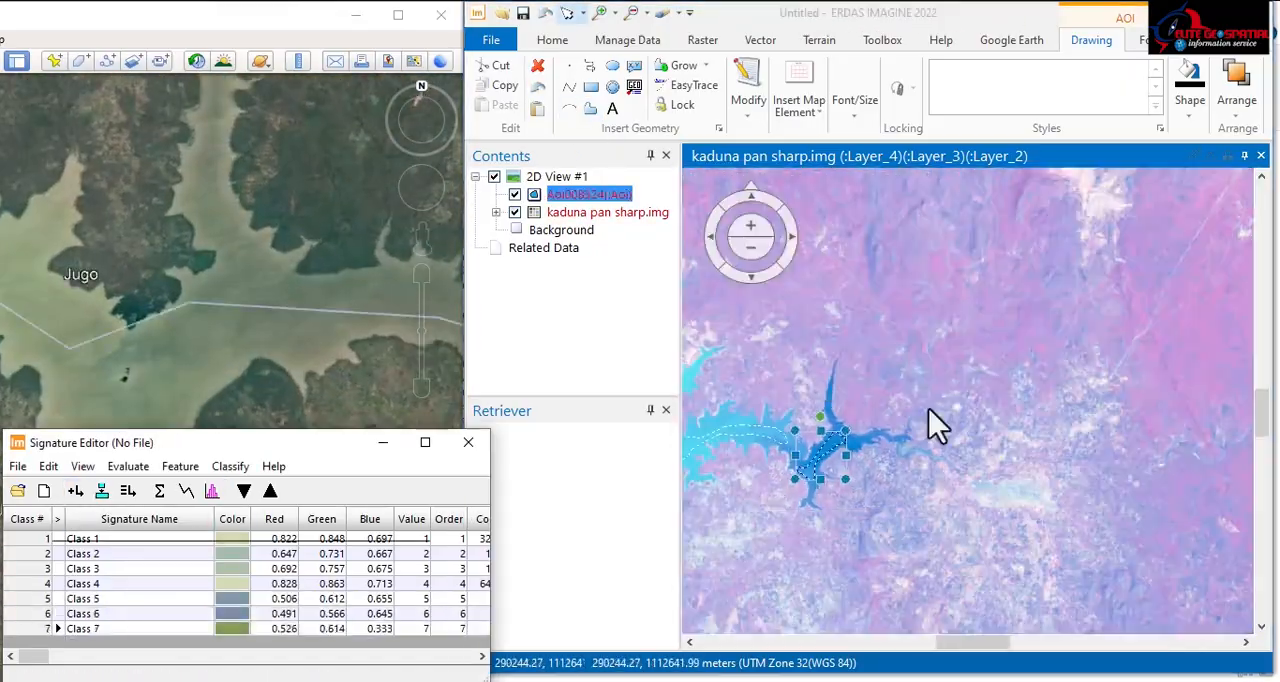
# Step: Digitize a V-shaped AOI polygon through both branches of the reservoir near the scene's eastern edge and add it as a signature
pyautogui.moveTo(985, 287)
pyautogui.mouseDown()
pyautogui.moveTo(1085, 548)
pyautogui.moveTo(1015, 565)
pyautogui.mouseUp()
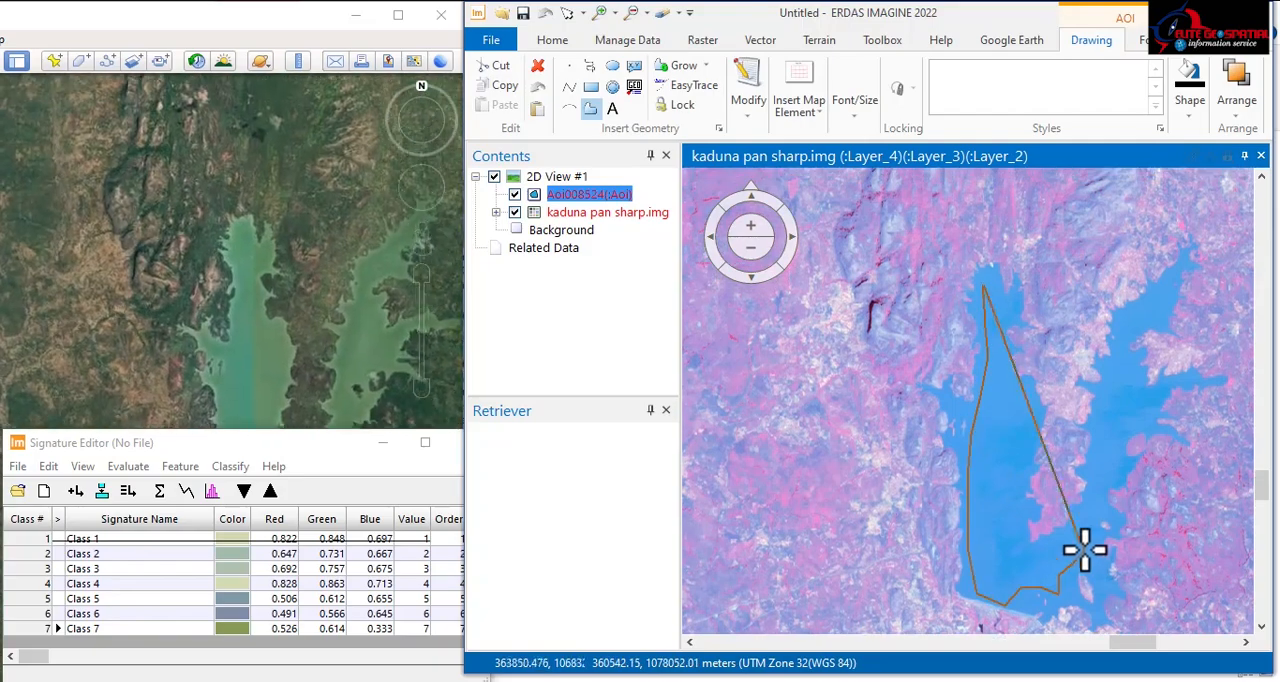
pyautogui.click(75, 490)
pyautogui.scroll(-3, 865, 477)
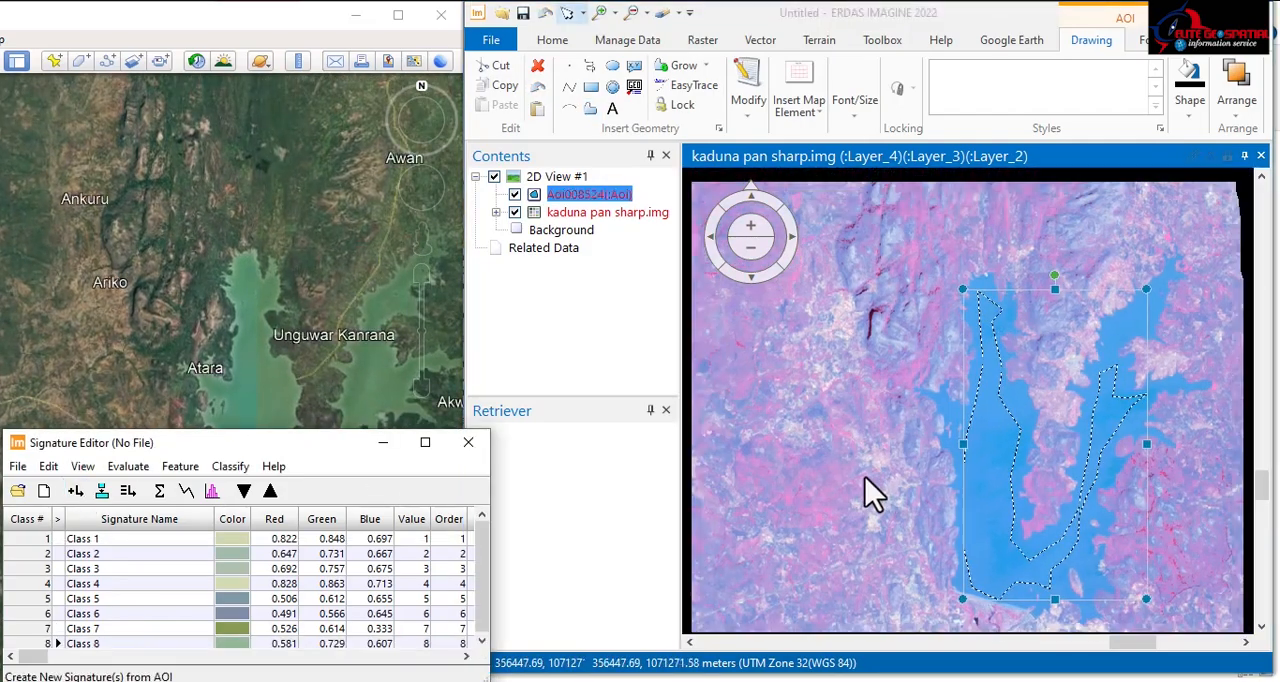
# Step: Survey the rest of the scene, from the eastern reservoir up to the northern edge, for further water bodies
pyautogui.scroll(-2, 909, 456)
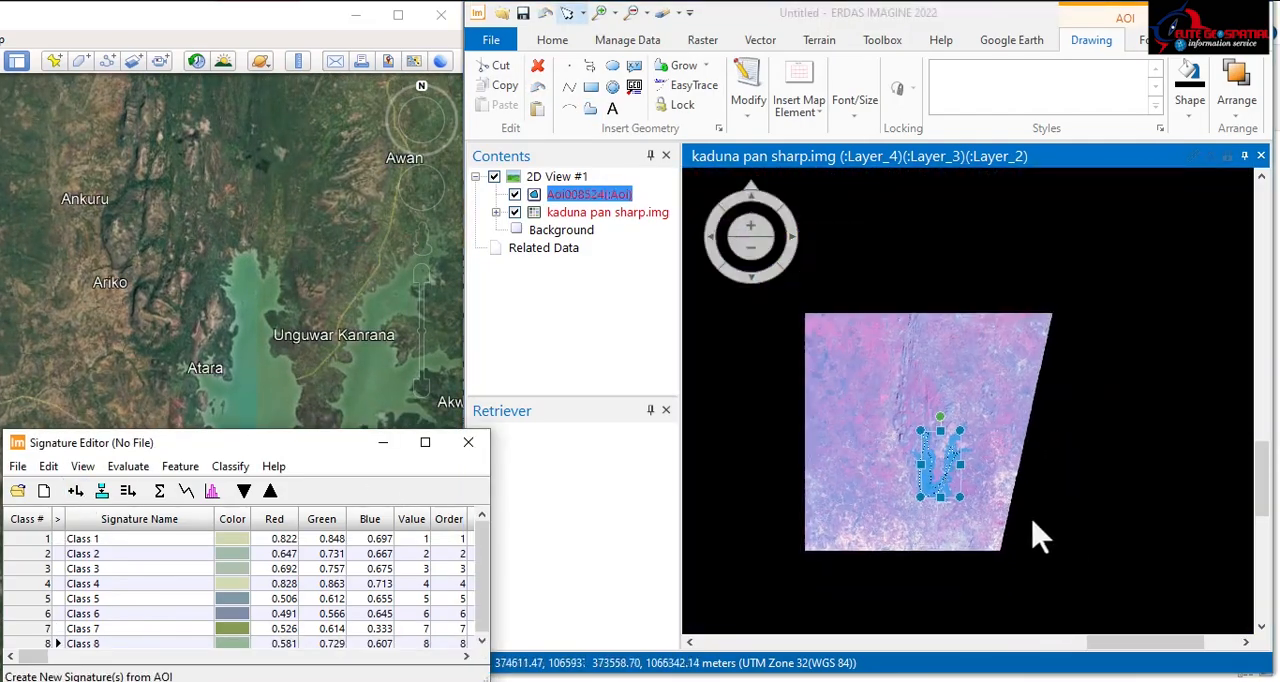
pyautogui.moveTo(899, 321); pyautogui.dragTo(1092, 541)
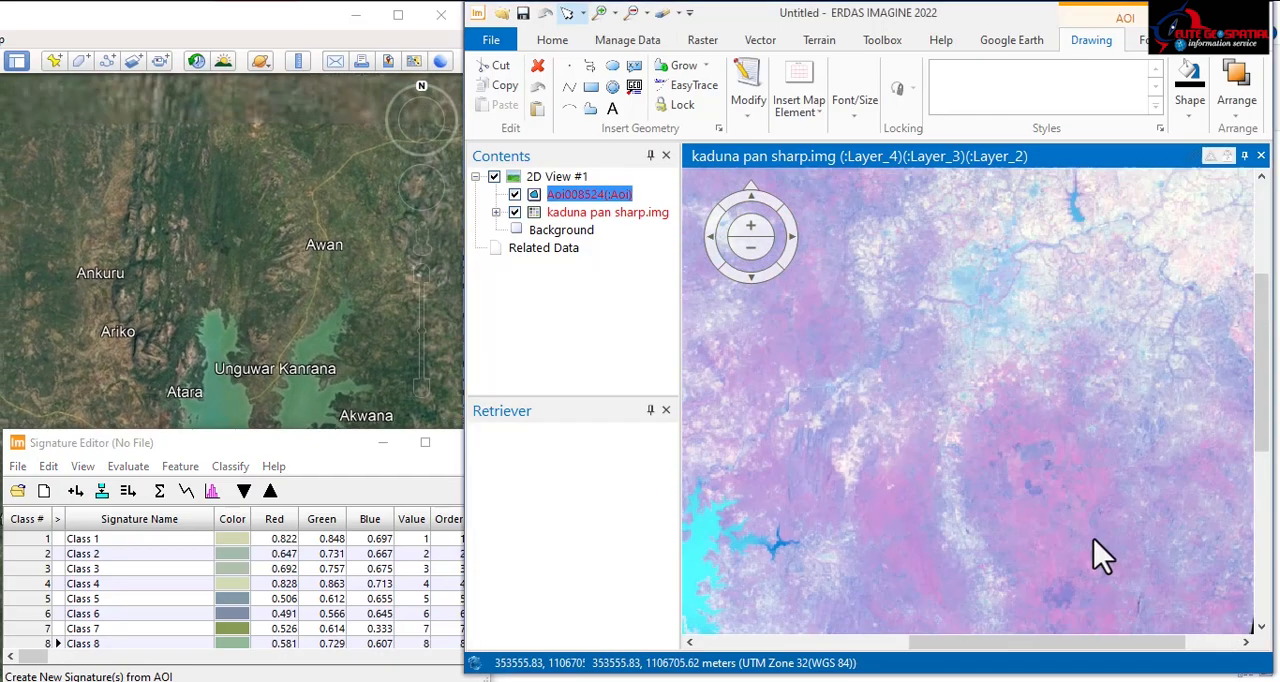
pyautogui.moveTo(1059, 322); pyautogui.dragTo(1138, 526)
pyautogui.moveTo(1014, 410); pyautogui.dragTo(1122, 451)
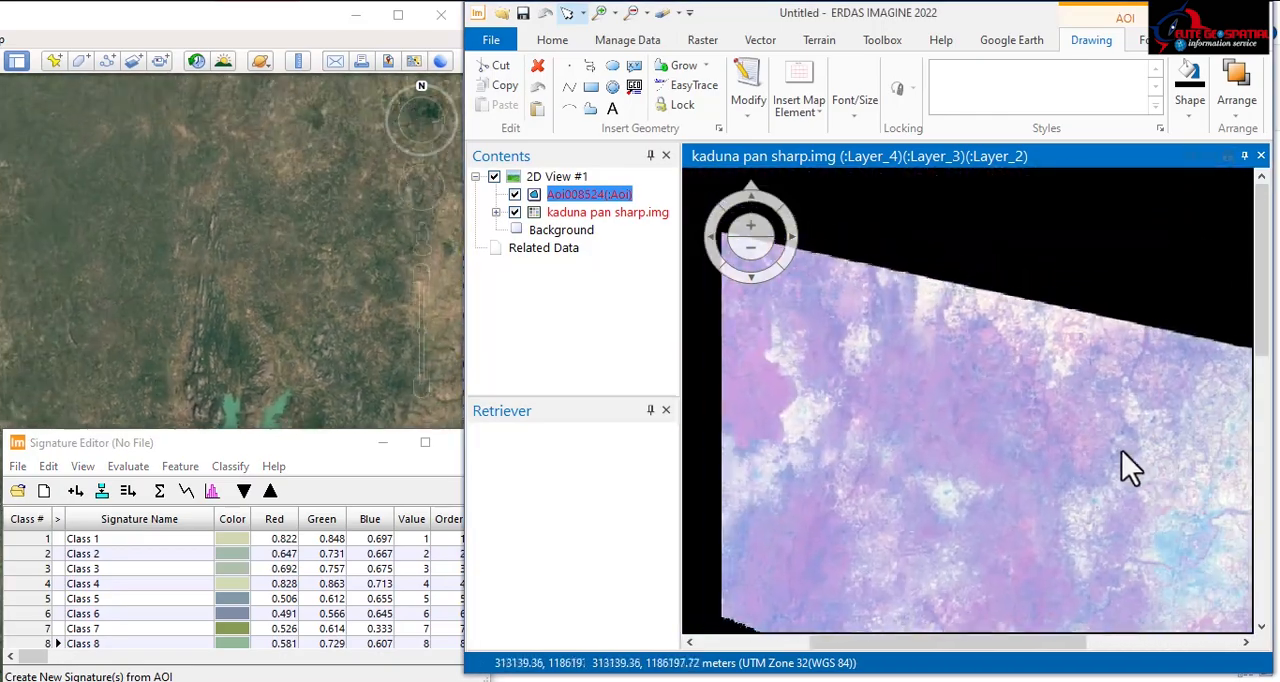
pyautogui.scroll(-2, 1122, 451)
pyautogui.scroll(-3, 886, 477)
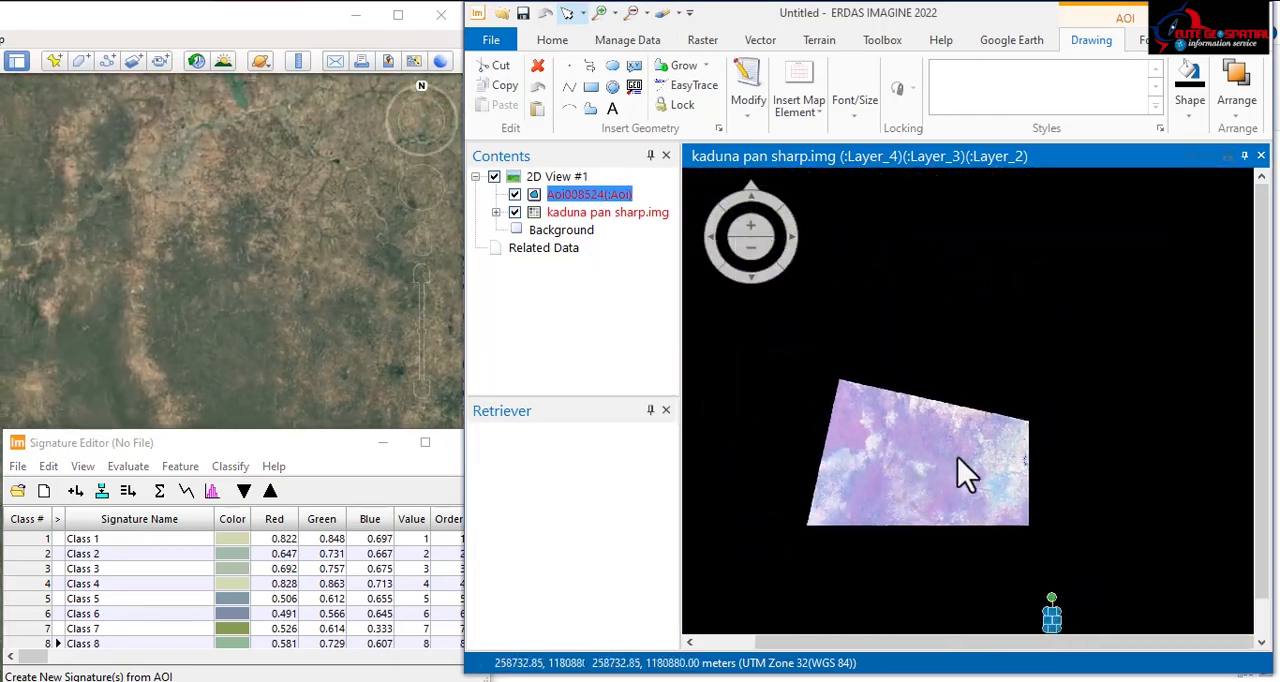
pyautogui.moveTo(957, 463); pyautogui.dragTo(962, 338)
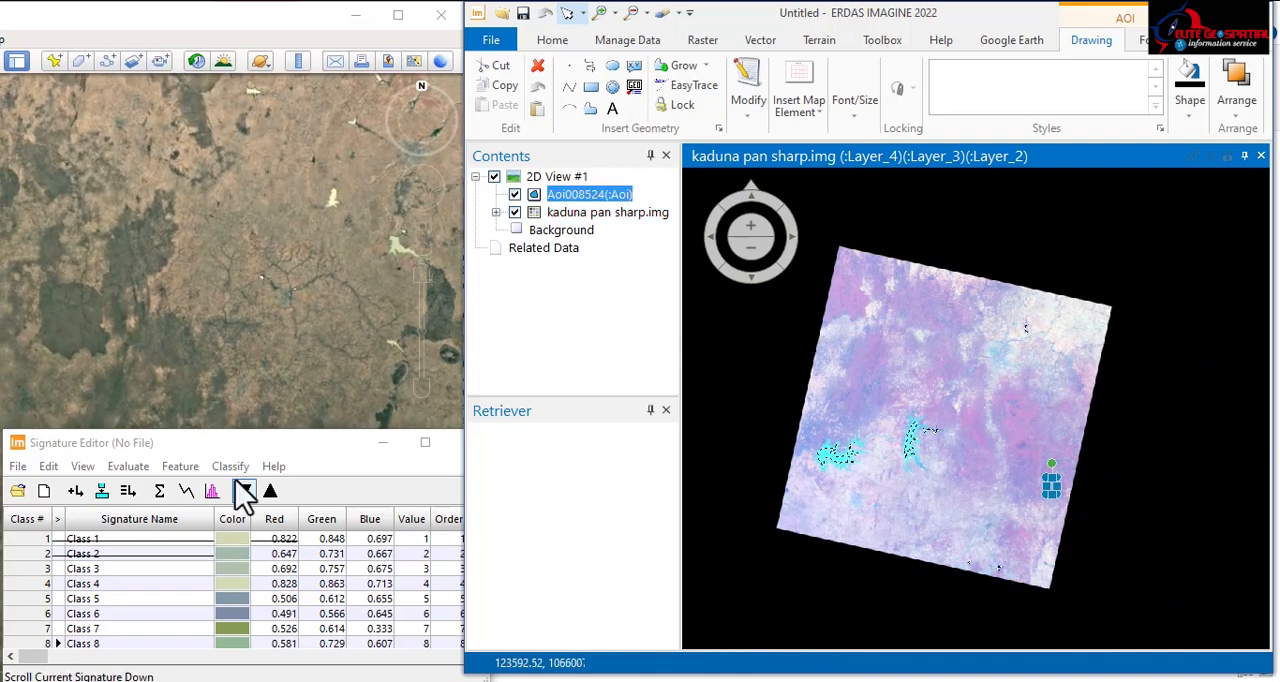
# Step: Merge the signatures Class 1 to Class 8 into one and delete the eight originals
pyautogui.moveTo(245, 442); pyautogui.dragTo(298, 392)
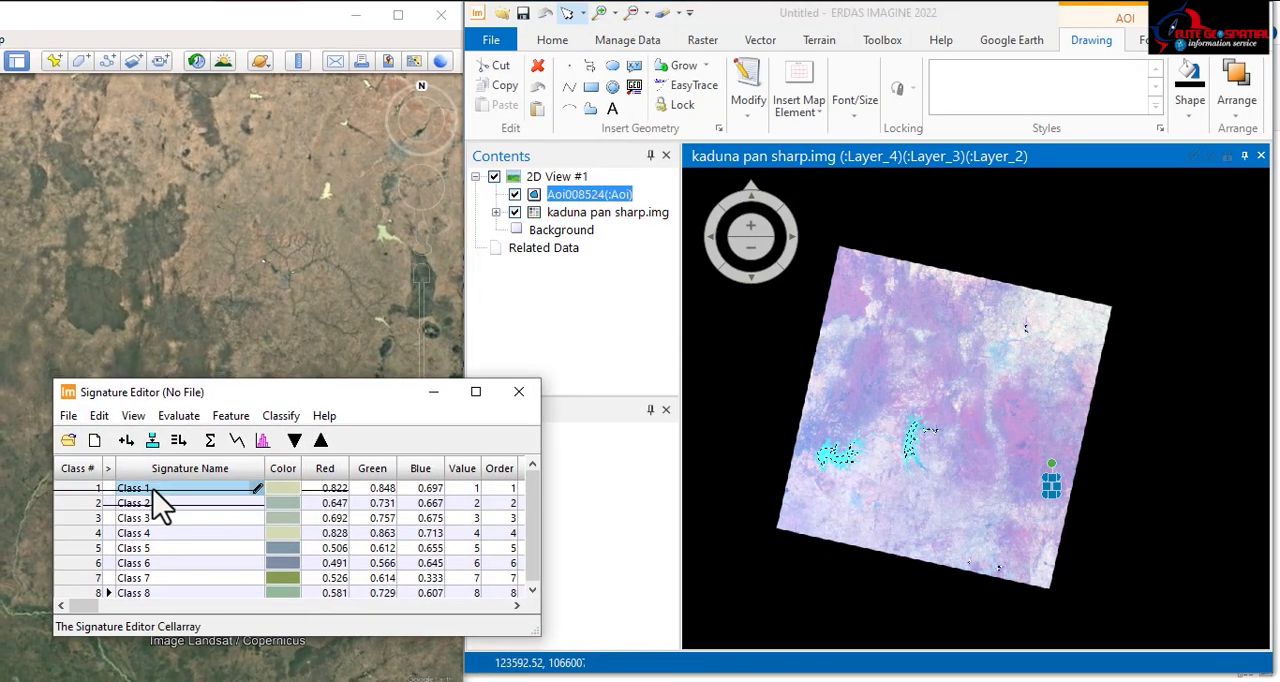
pyautogui.moveTo(38, 490); pyautogui.dragTo(71, 600)
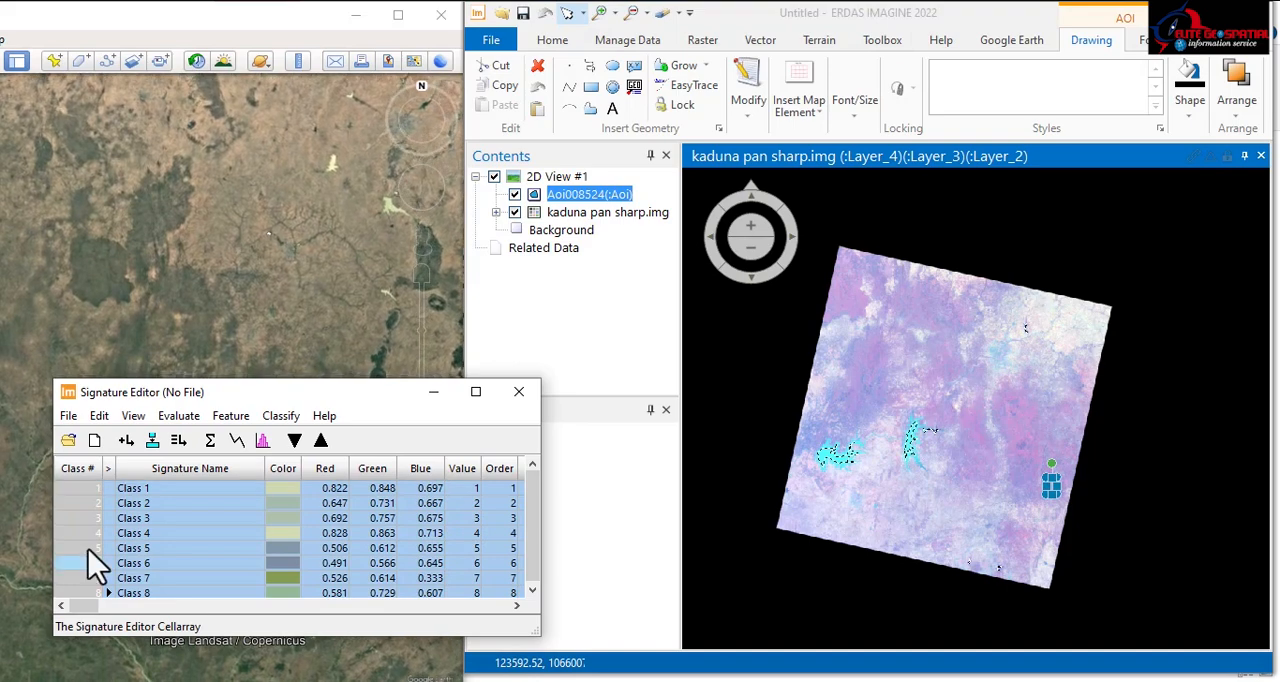
pyautogui.click(154, 441)
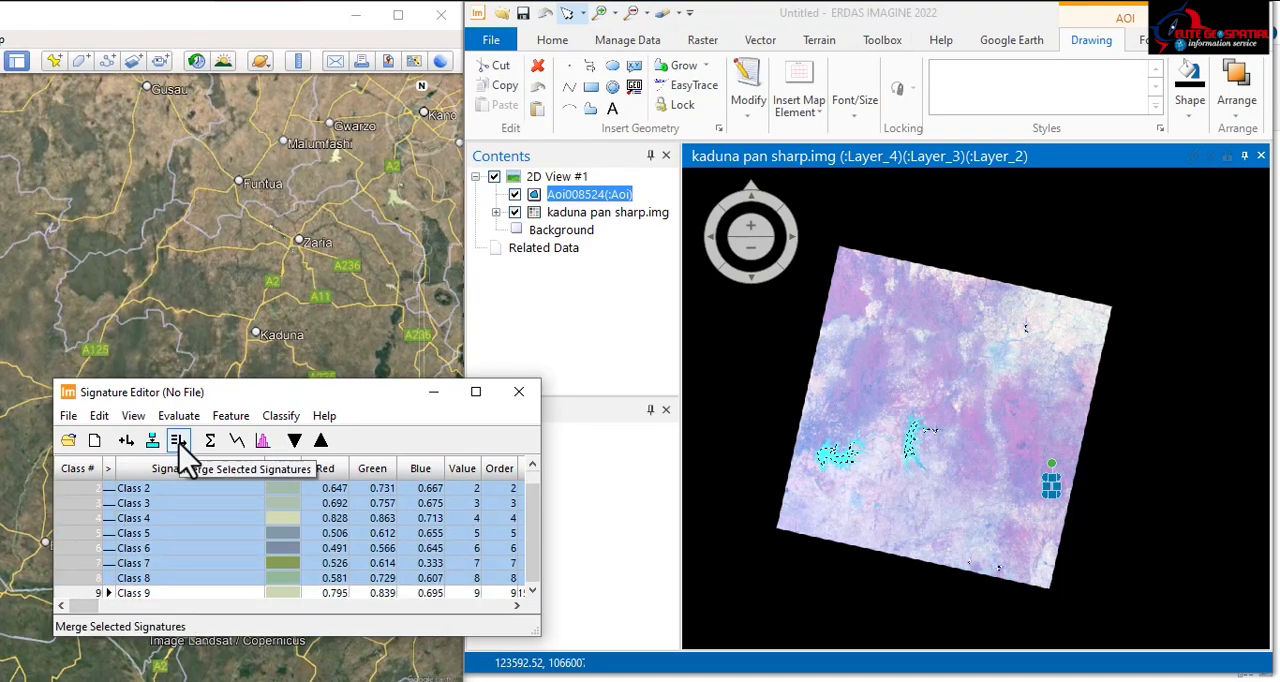
pyautogui.rightClick(88, 530)
pyautogui.click(120, 415)
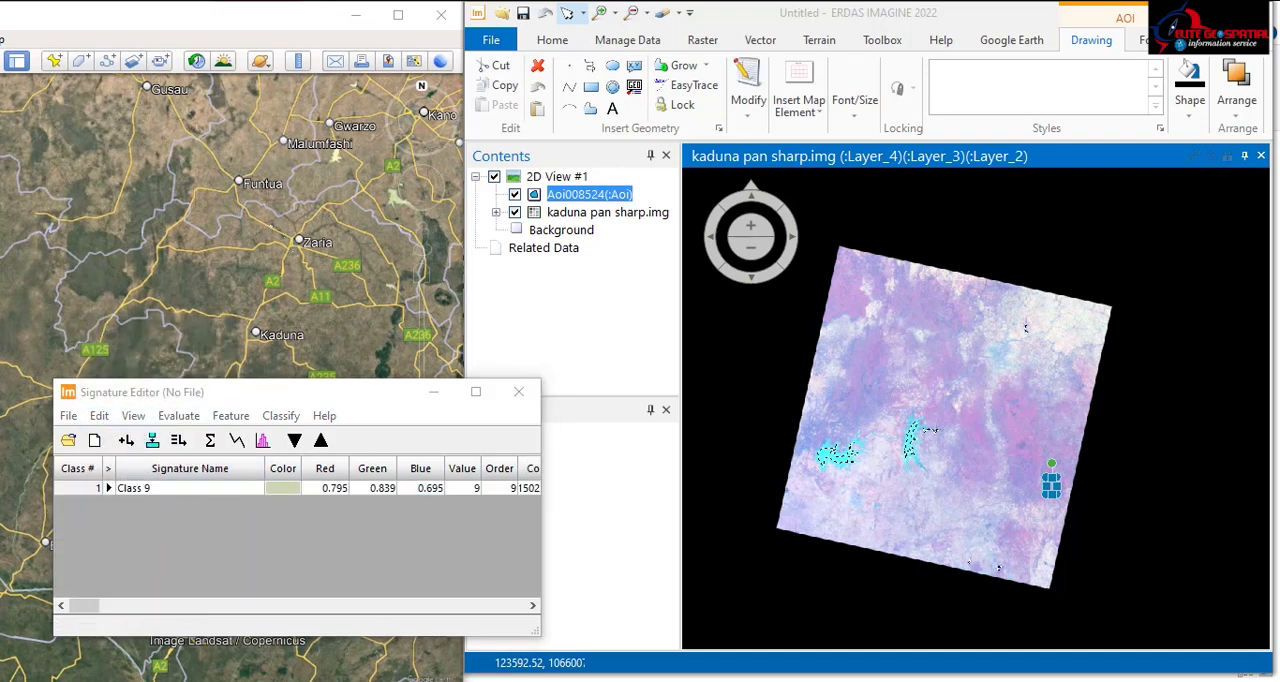
# Step: Rename the merged signature as Water body and set its color to Blue
pyautogui.click(153, 488)
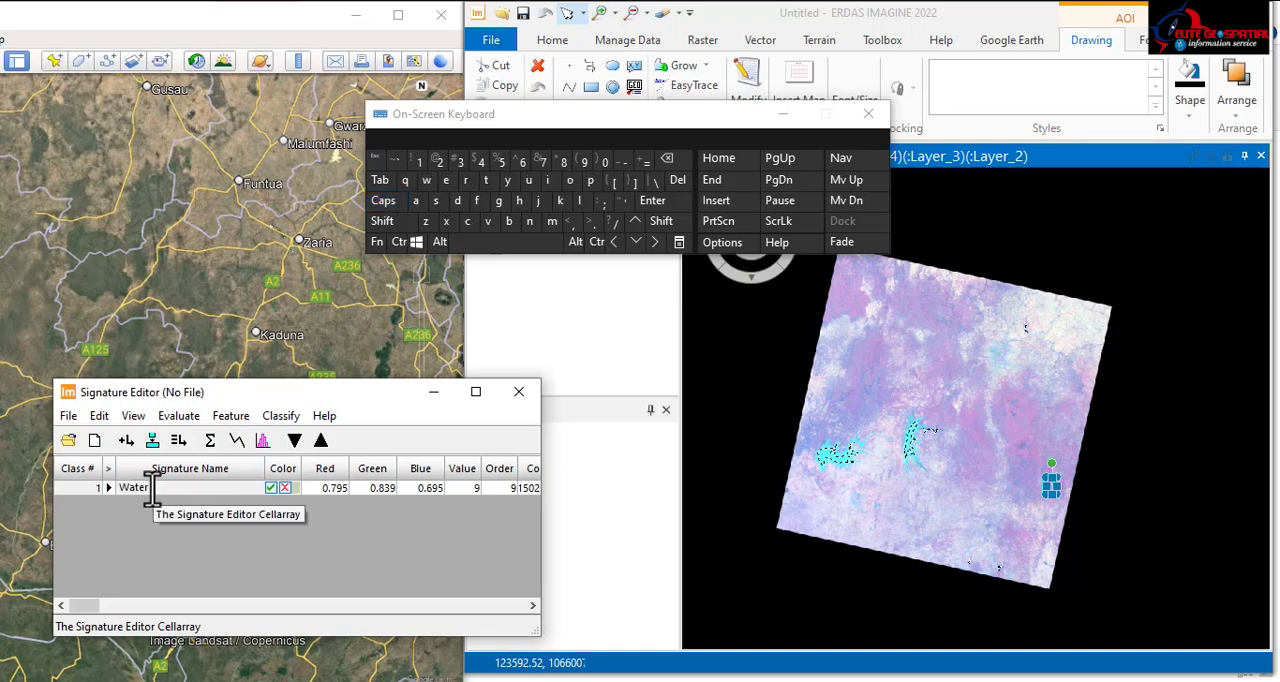
pyautogui.click(510, 222)
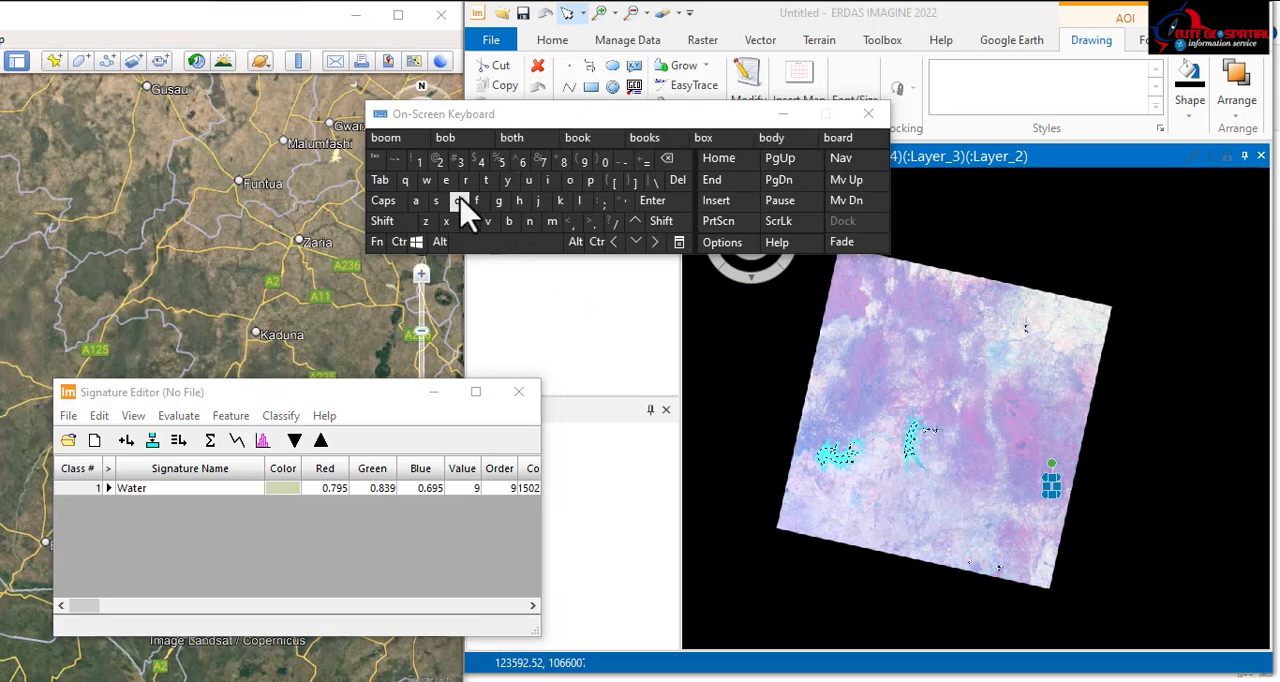
pyautogui.click(172, 488)
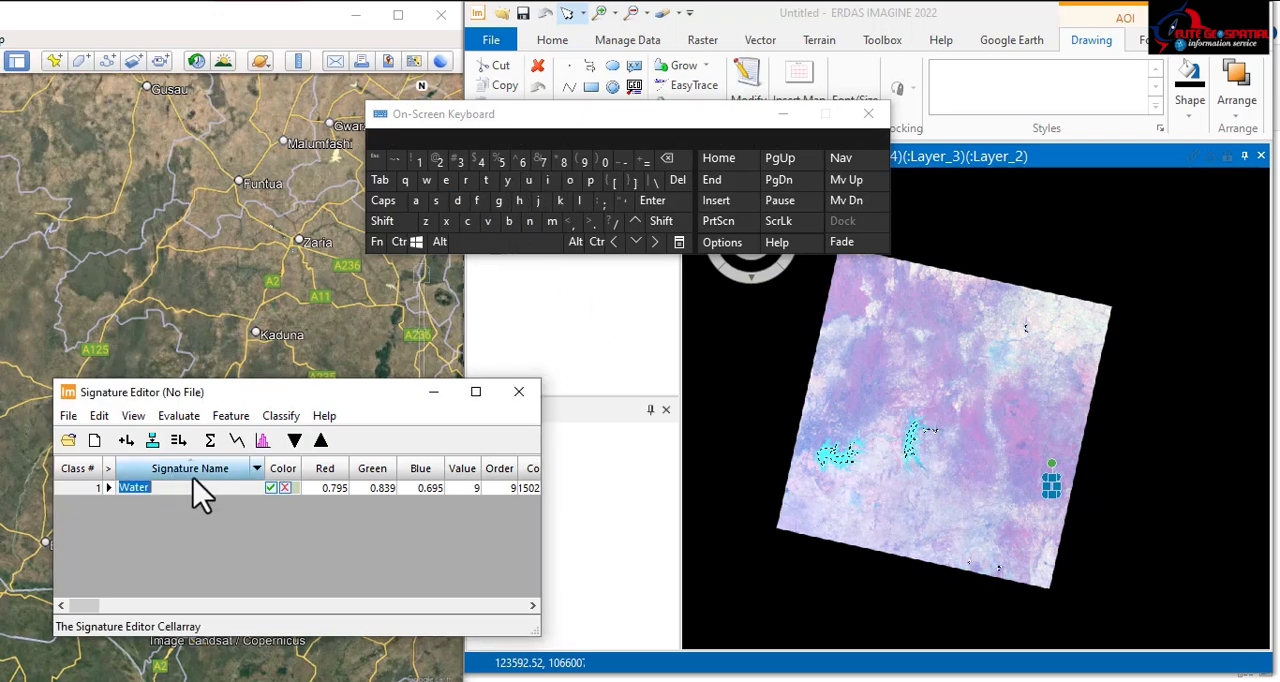
pyautogui.click(509, 222)
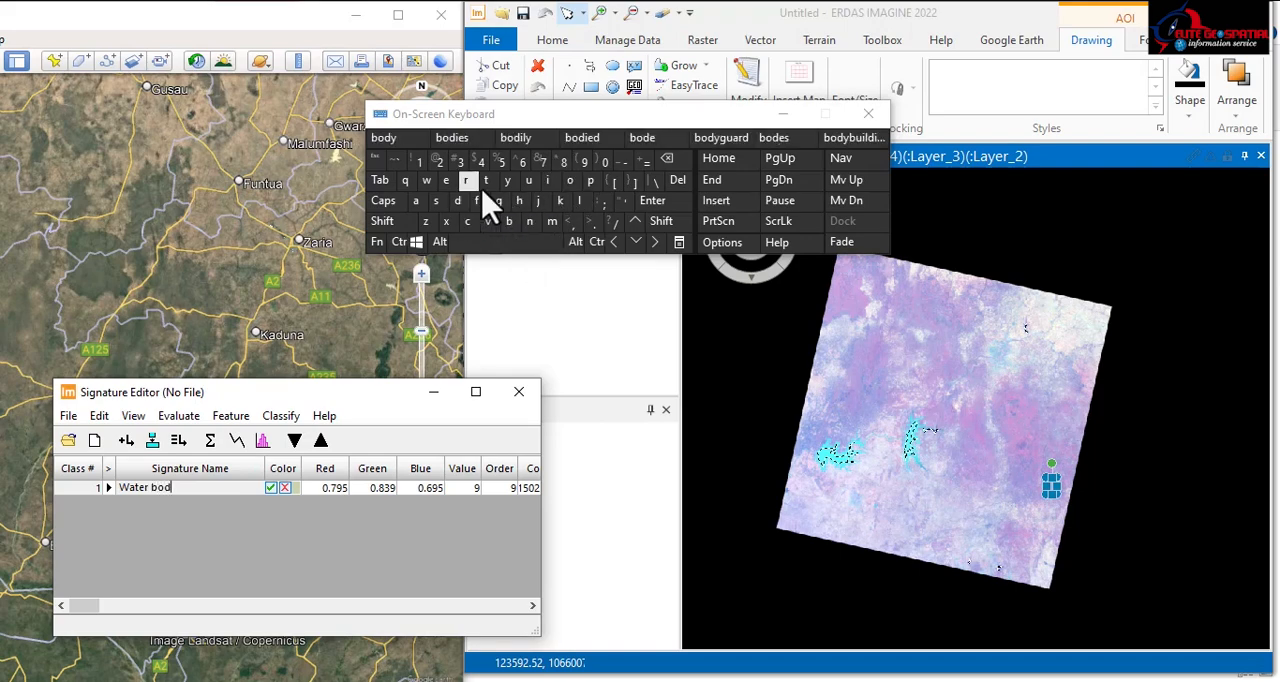
pyautogui.click(273, 490)
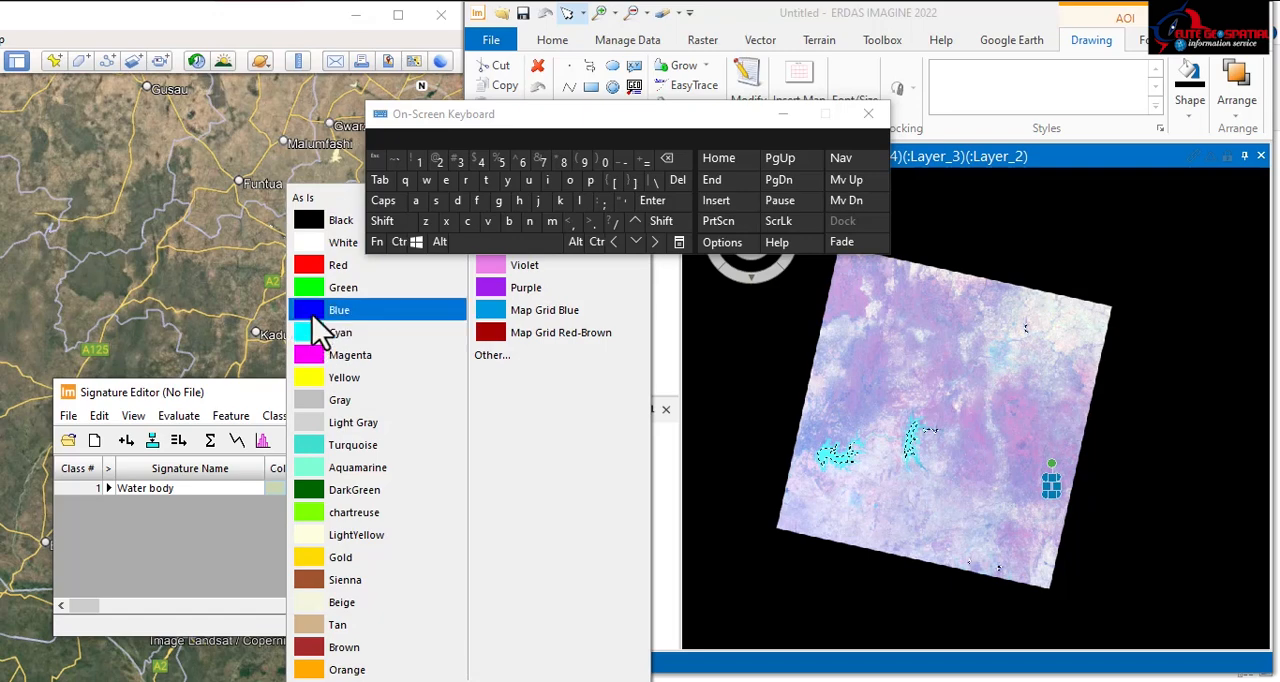
pyautogui.click(338, 310)
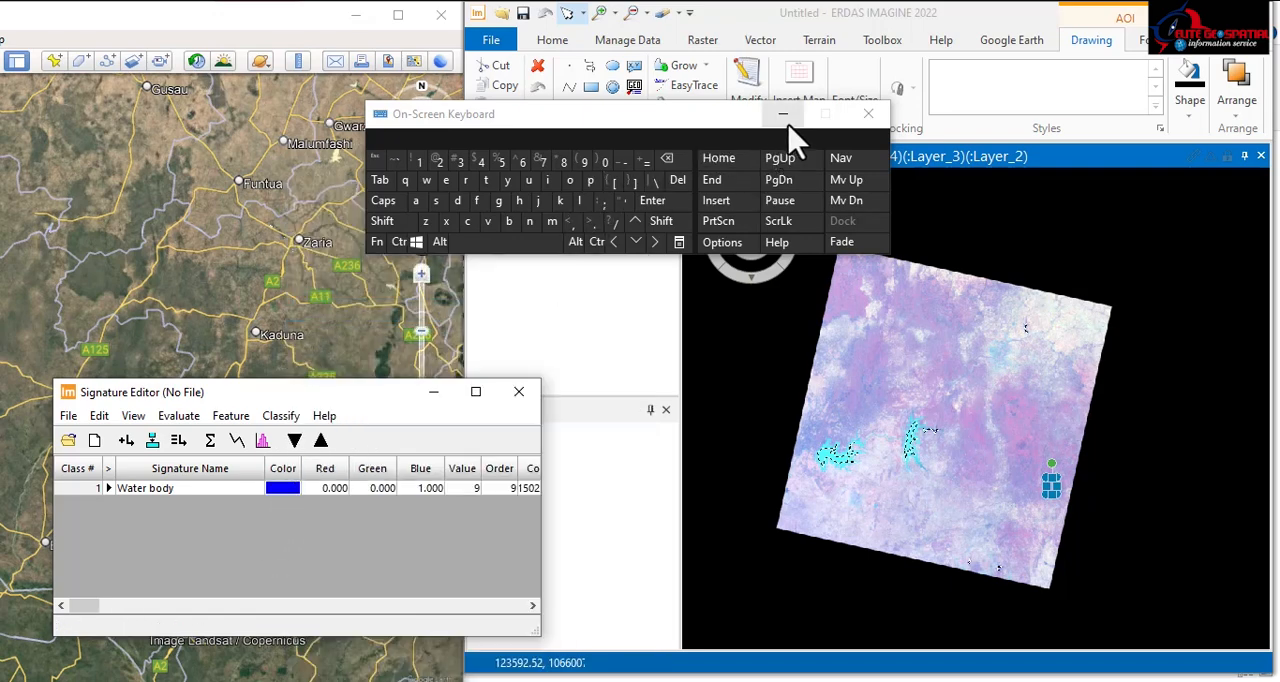
# Step: Save all signatures as kaduna.sig in the .imagine1670 folder
pyautogui.click(69, 416)
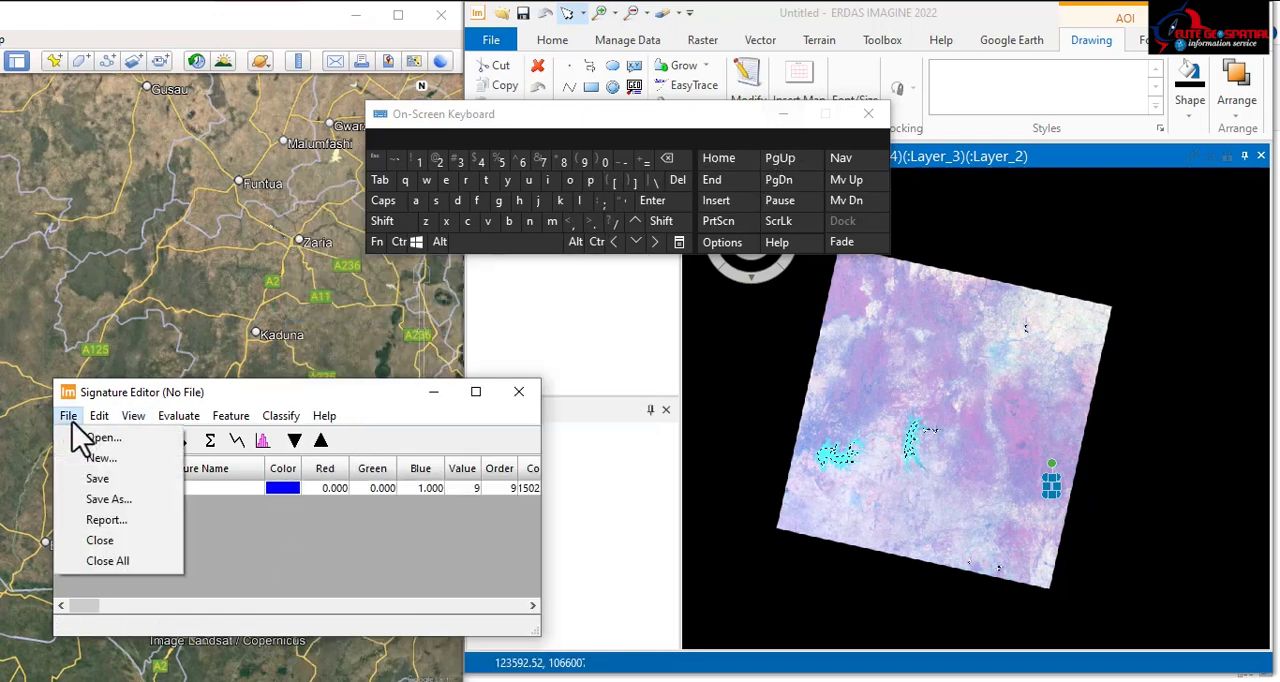
pyautogui.click(108, 500)
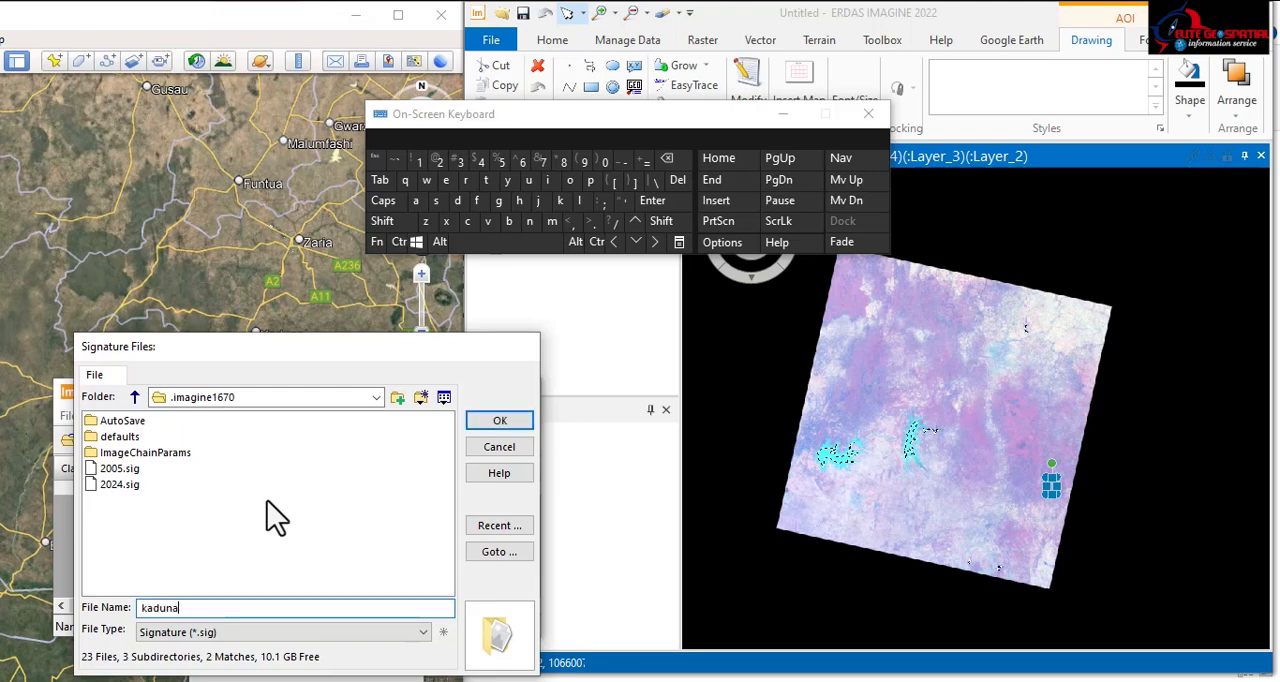
pyautogui.click(500, 421)
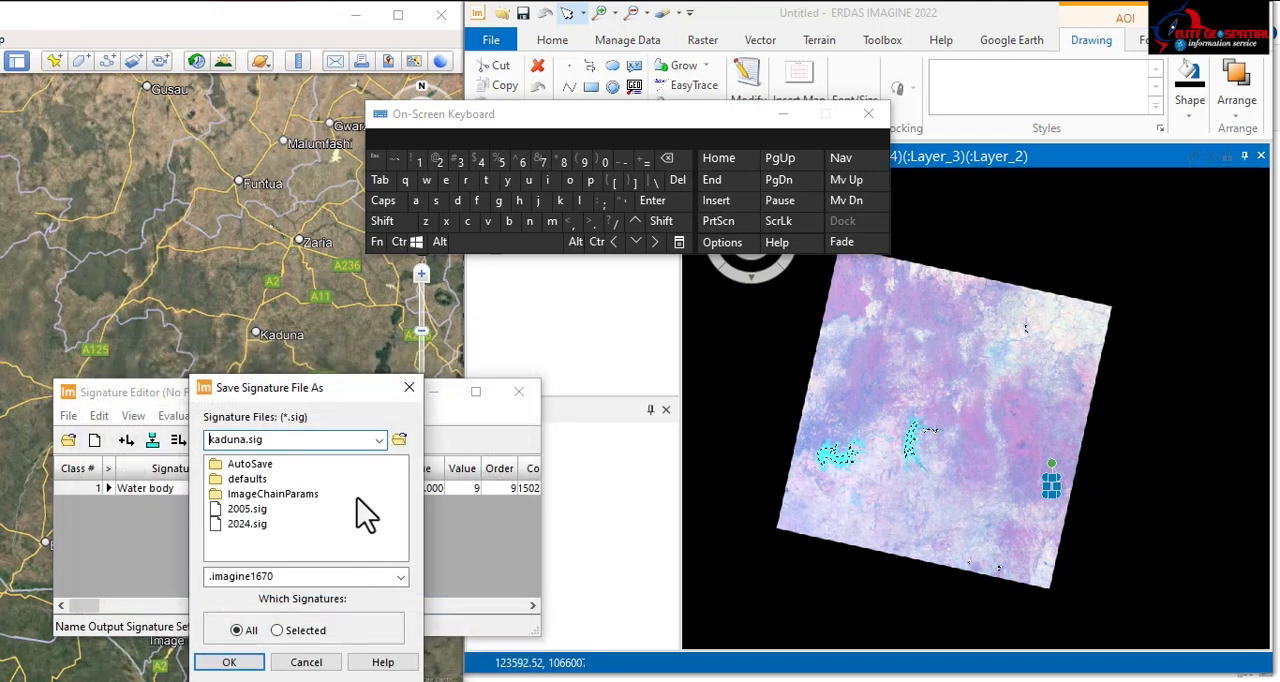
pyautogui.click(229, 662)
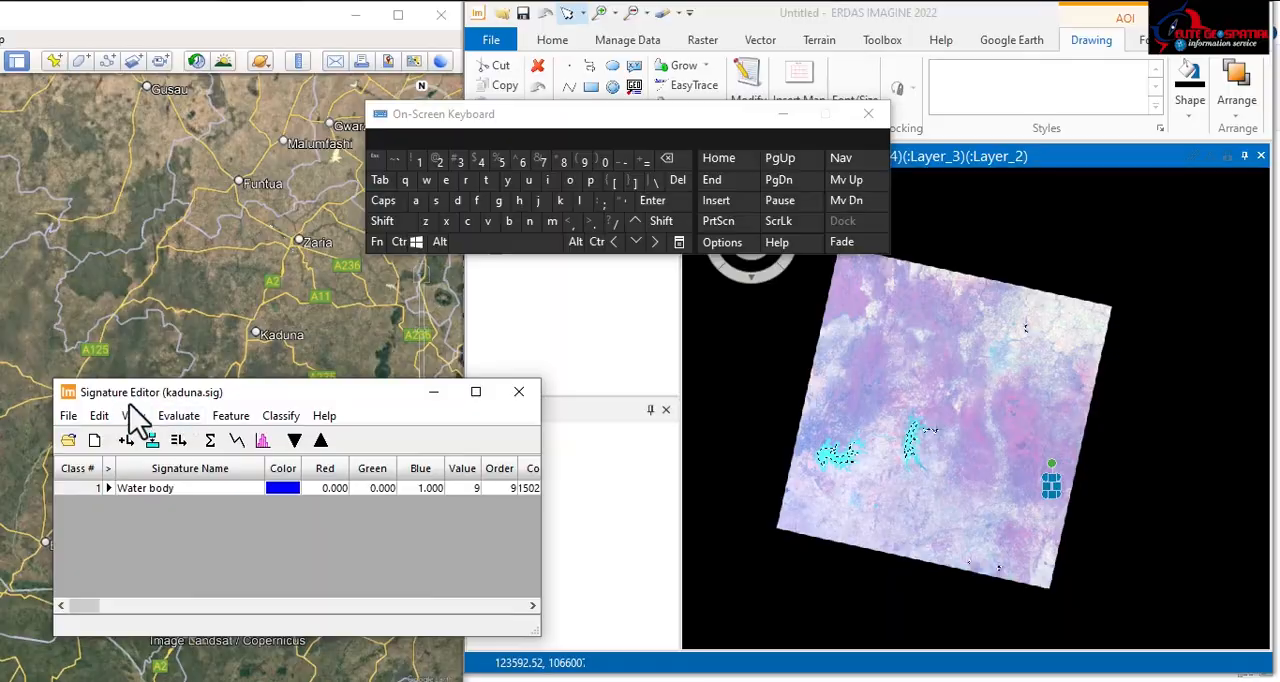
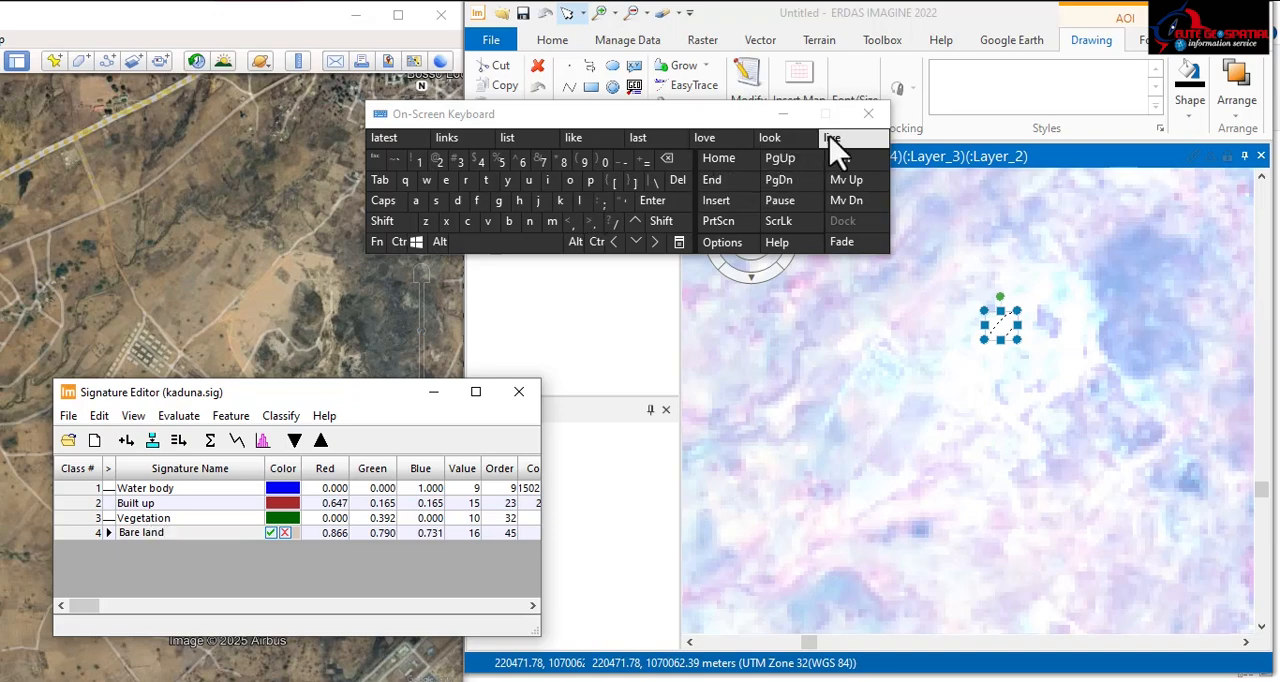
# Step: Dismiss the on-screen keyboard and examine the bare-land training area and its surroundings in the pan-sharpened image at several scales
pyautogui.click(785, 115)
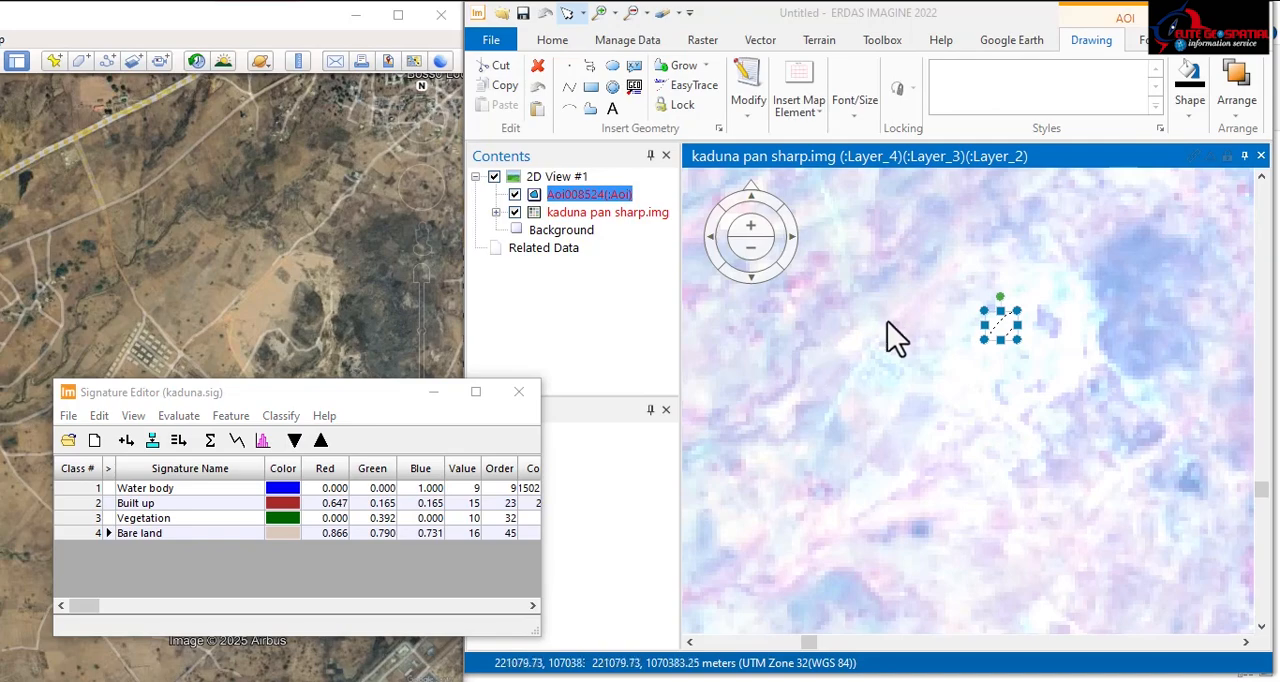
pyautogui.scroll(-5, 905, 445)
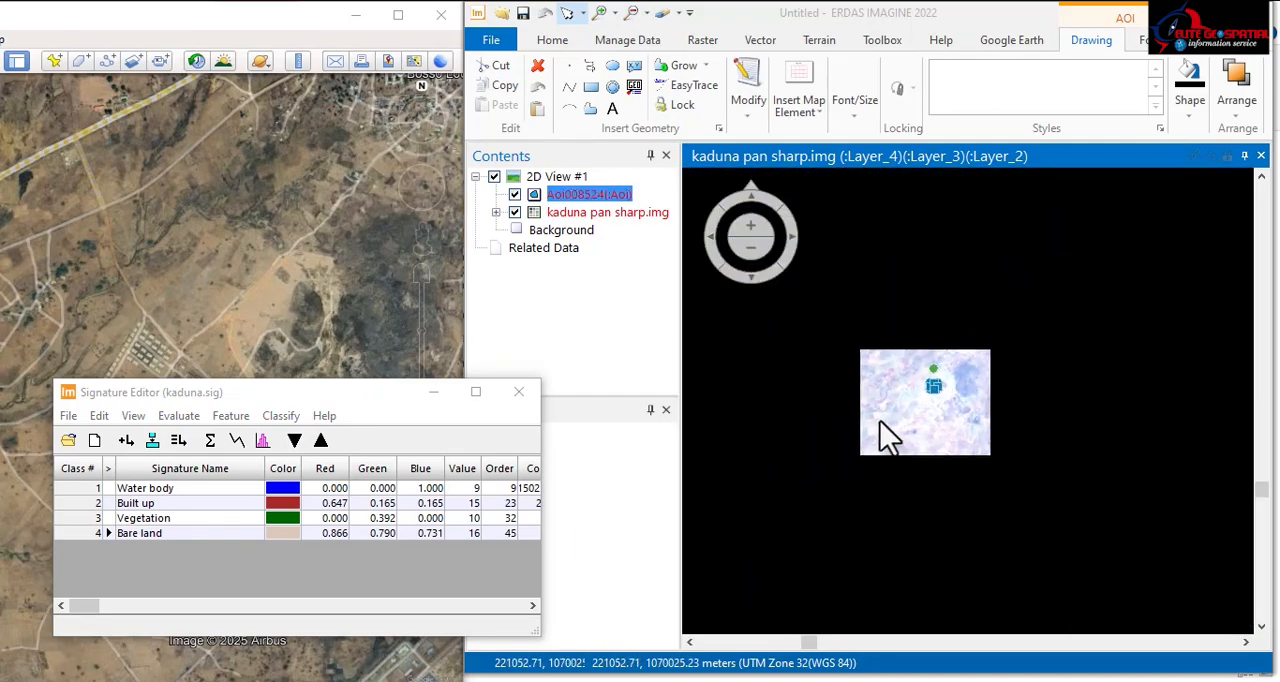
pyautogui.scroll(5, 886, 430)
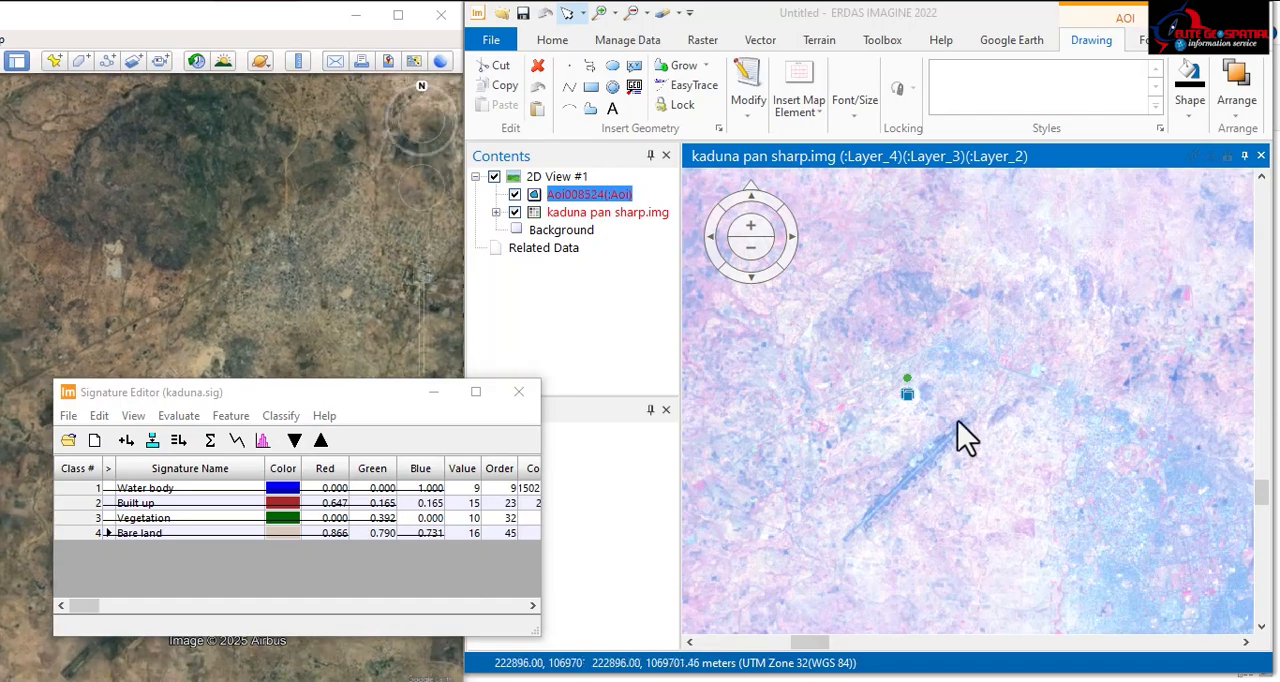
pyautogui.scroll(2, 845, 425)
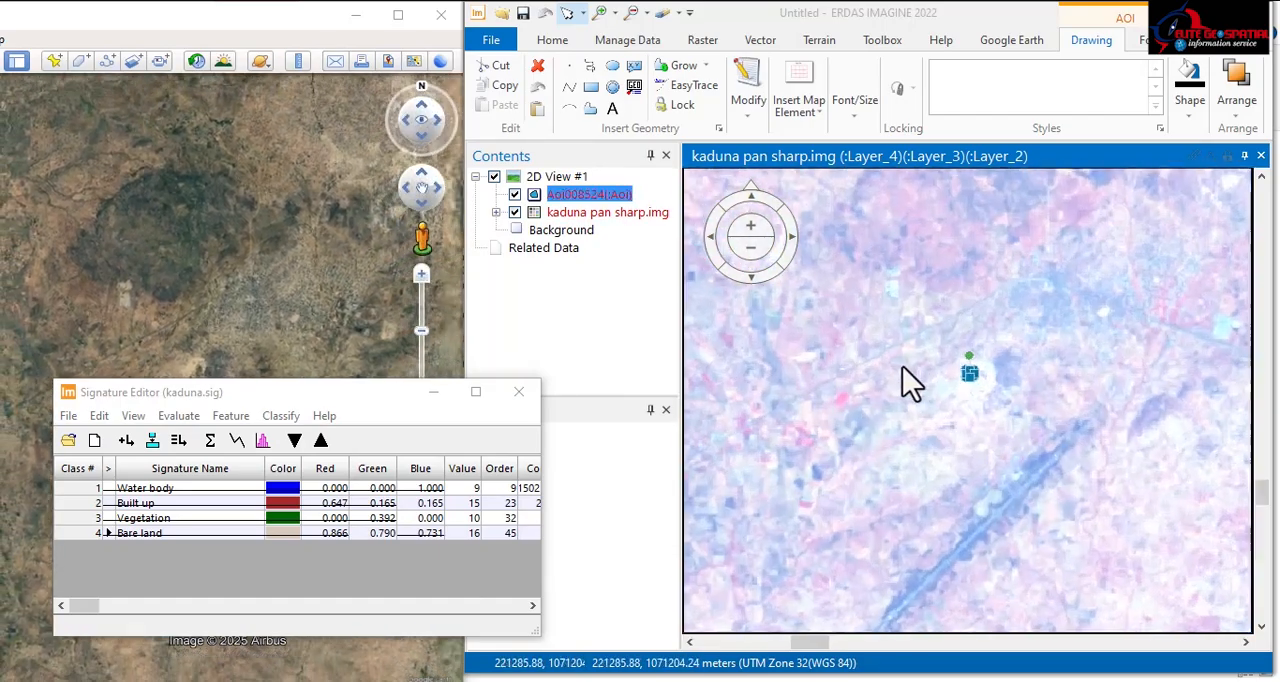
pyautogui.scroll(1, 910, 382)
pyautogui.scroll(2, 1012, 410)
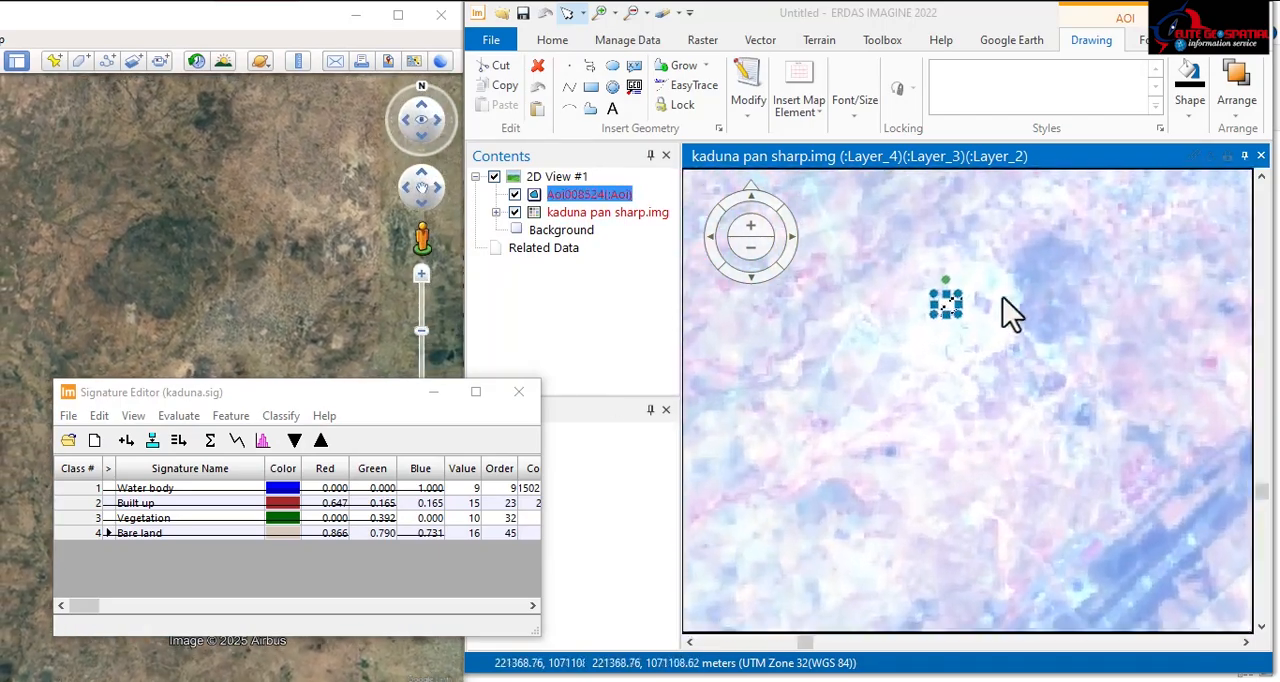
pyautogui.scroll(4, 950, 305)
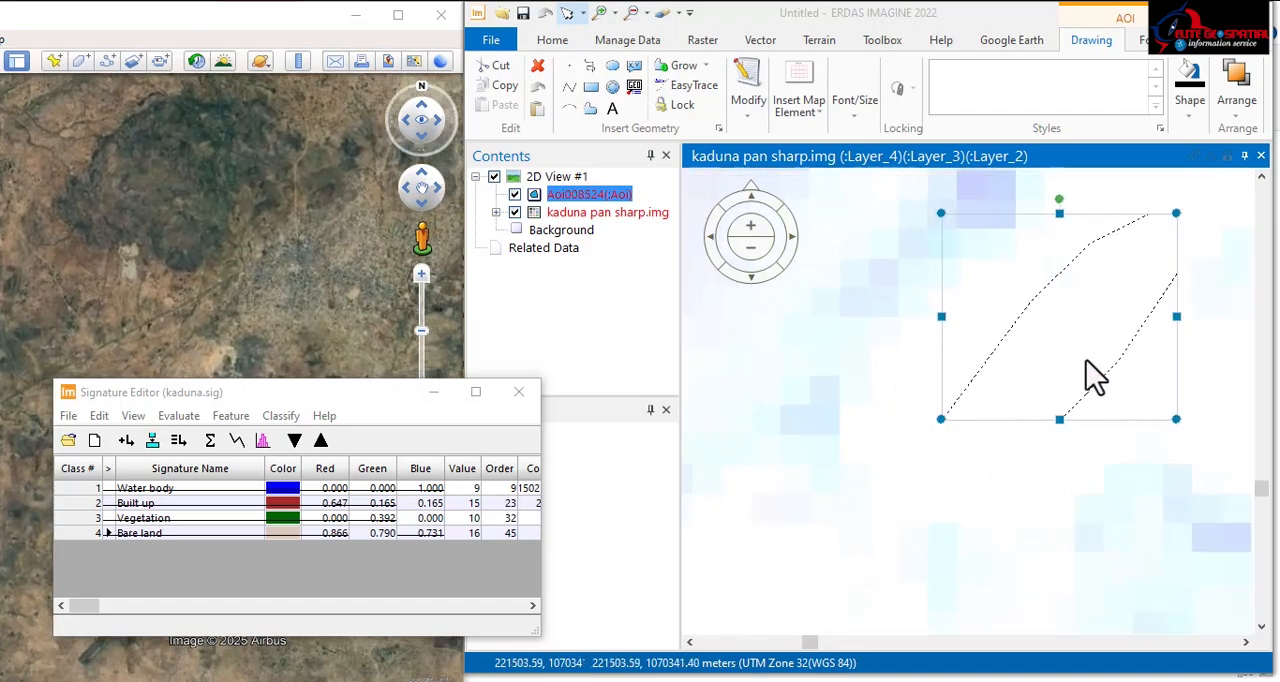
pyautogui.scroll(4, 1097, 376)
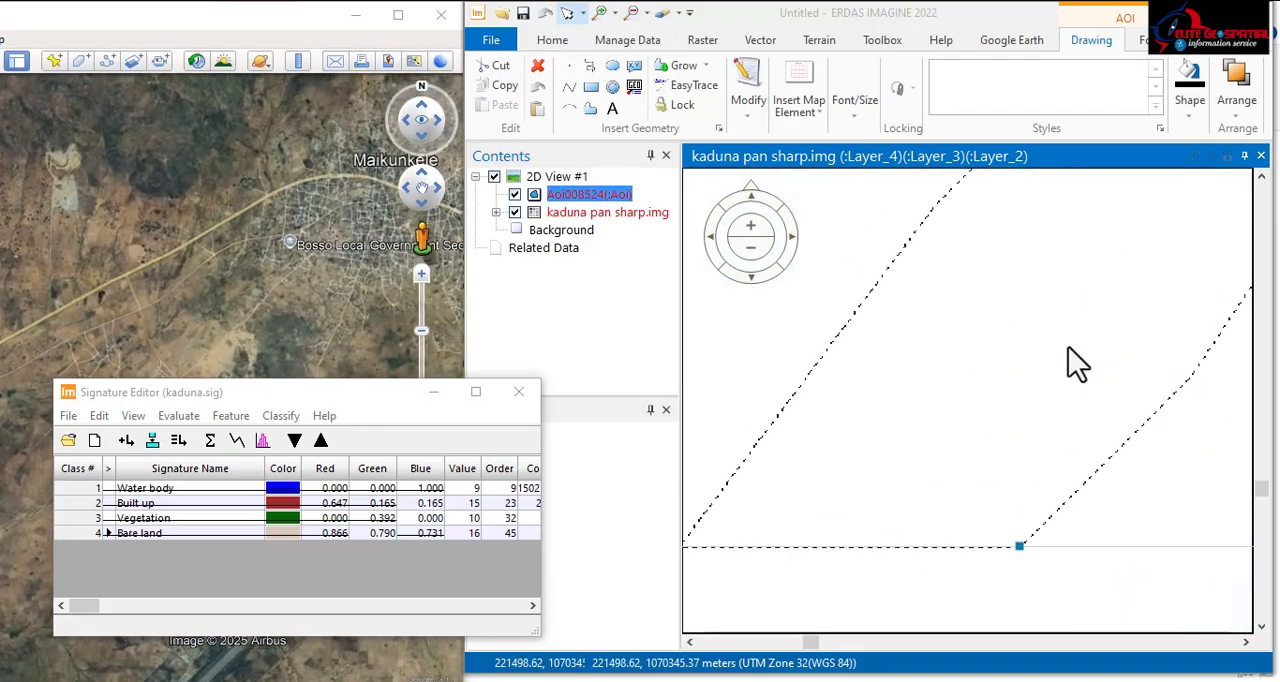
pyautogui.scroll(2, 1077, 362)
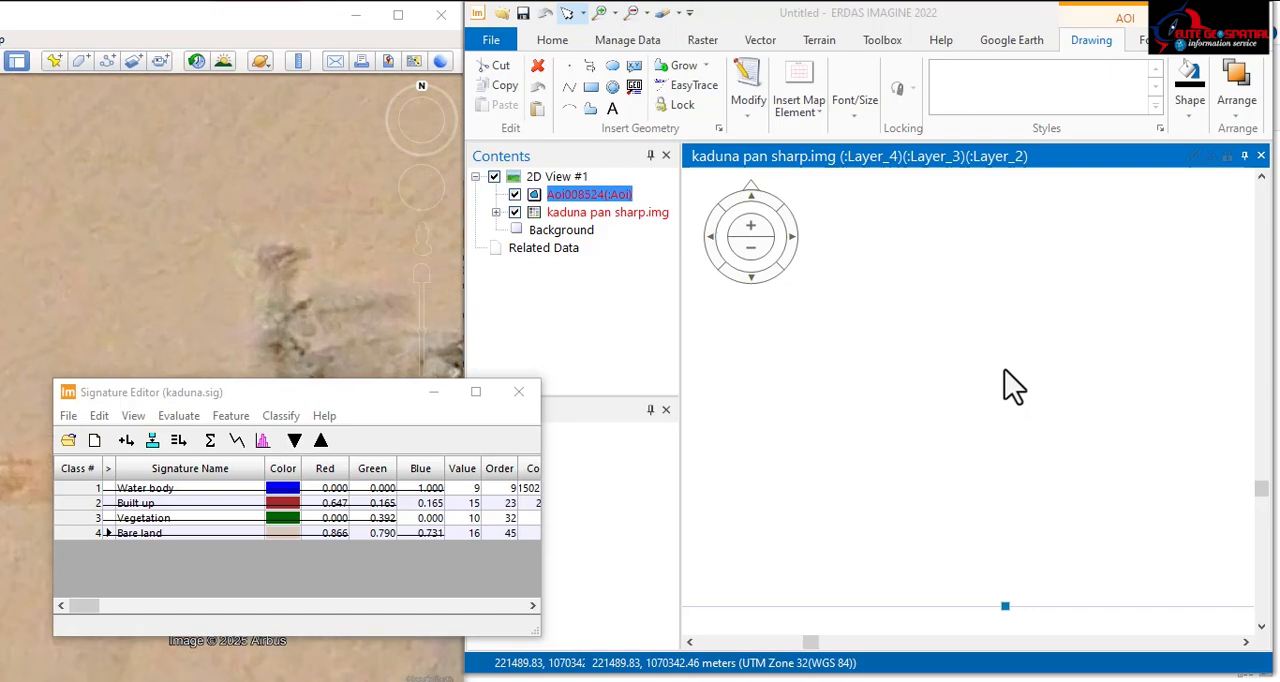
pyautogui.scroll(-5, 1012, 385)
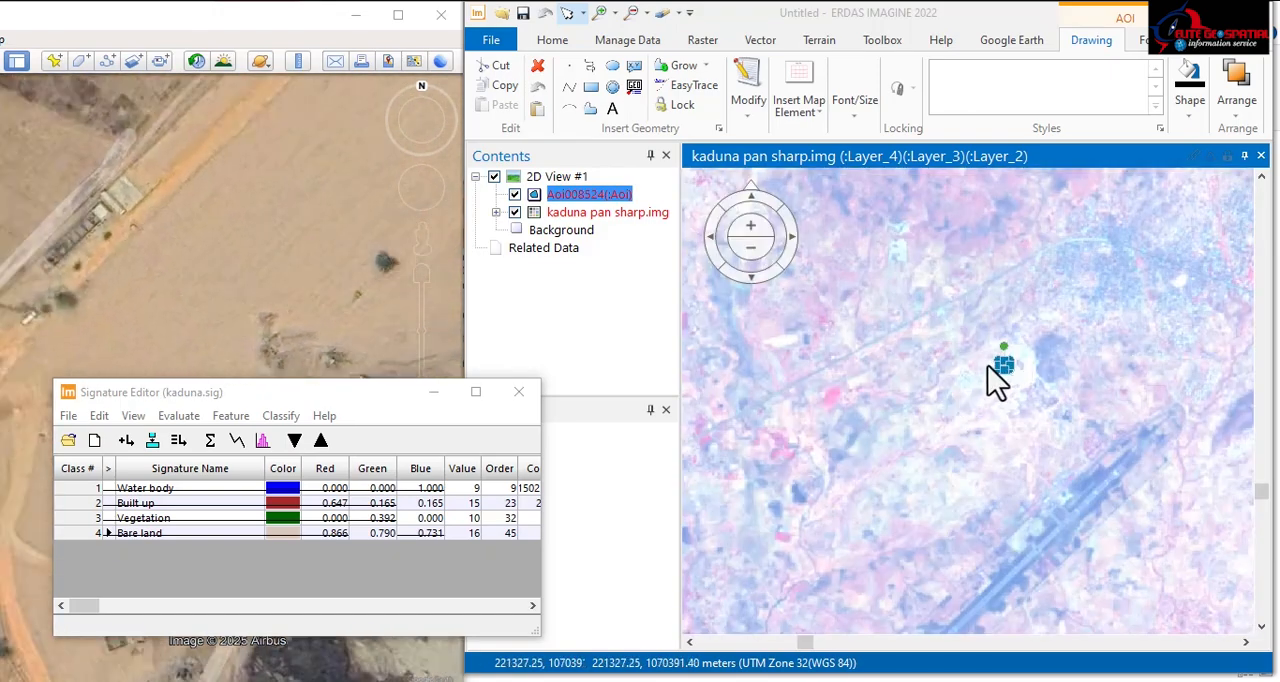
pyautogui.scroll(-2, 949, 383)
pyautogui.scroll(3, 932, 339)
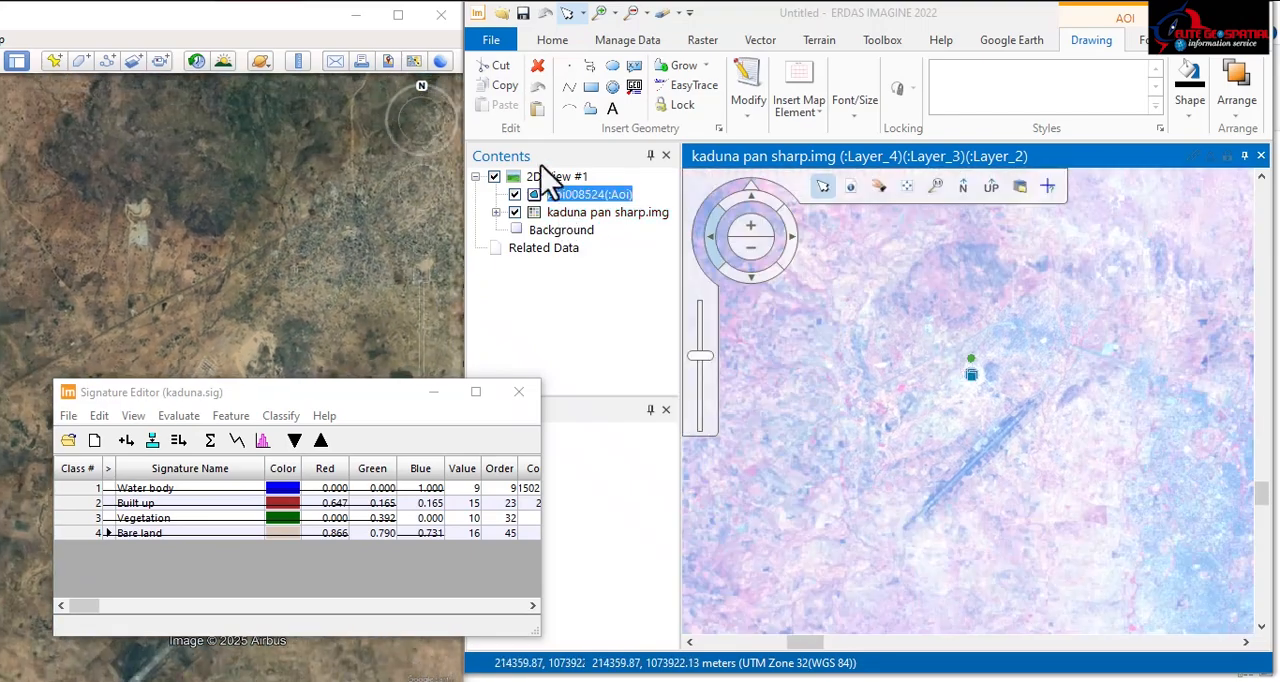
# Step: Add the recently used layer-stack image kaduna.img to the 2D view
pyautogui.click(490, 46)
pyautogui.click(488, 47)
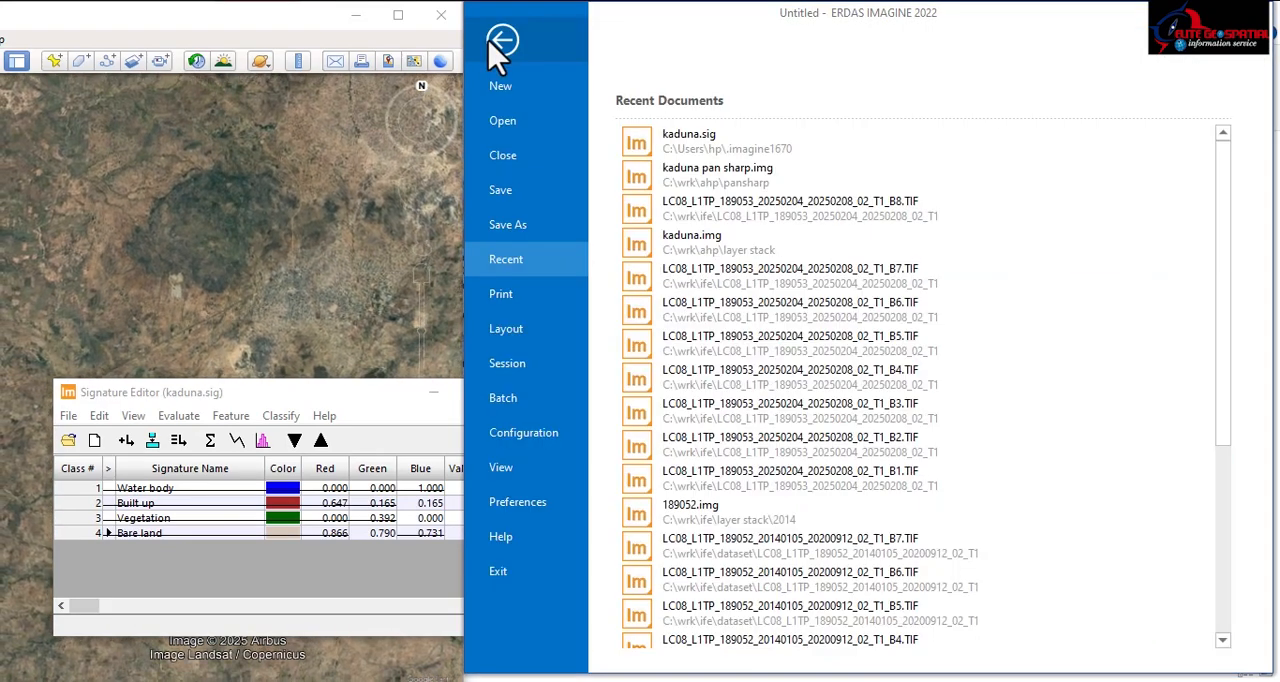
pyautogui.click(714, 244)
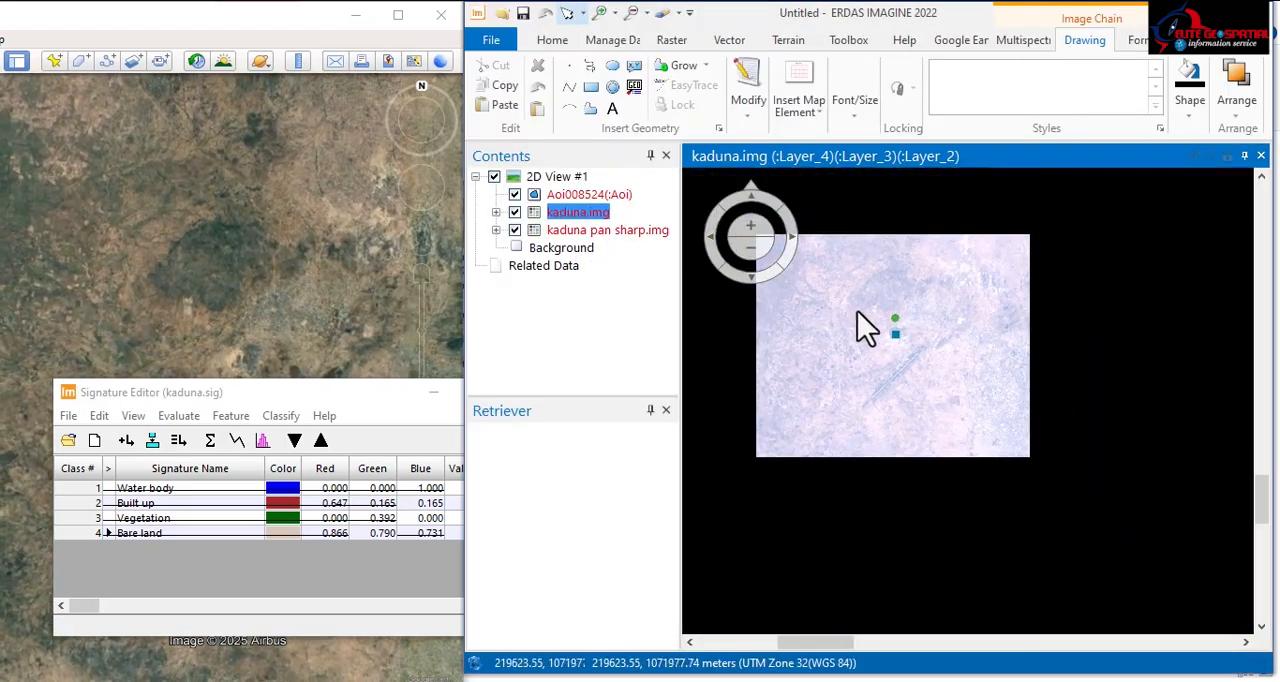
# Step: Compare the pixel detail around the bare-land AOI in kaduna.img with the pan-sharpened image beneath by hiding the kaduna.img layer
pyautogui.scroll(5, 857, 320)
pyautogui.scroll(3, 892, 267)
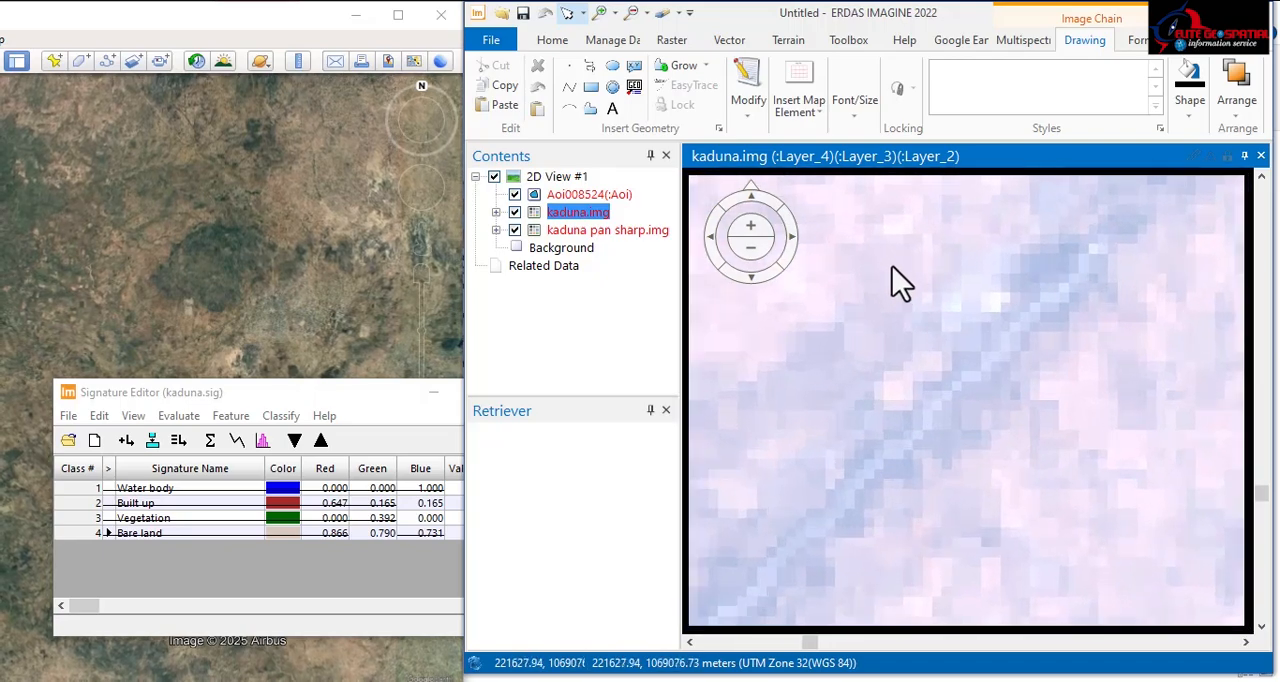
pyautogui.moveTo(887, 237); pyautogui.dragTo(974, 446)
pyautogui.moveTo(938, 269); pyautogui.dragTo(949, 377)
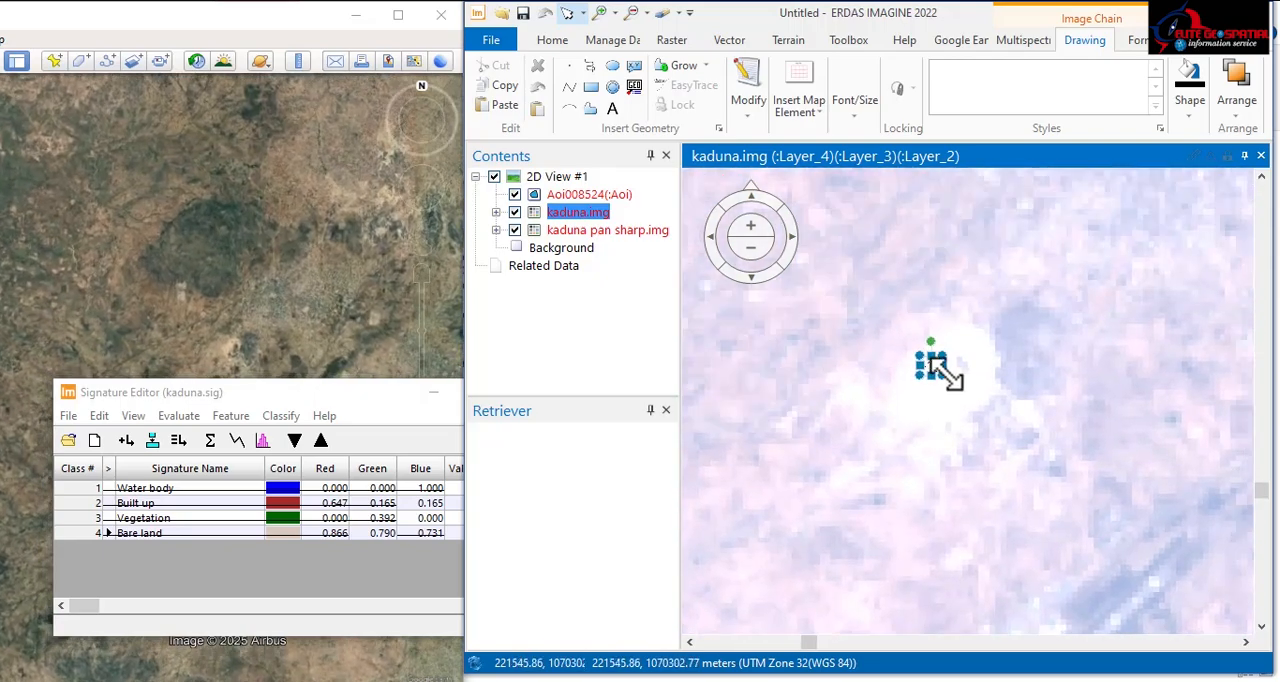
pyautogui.scroll(4, 950, 375)
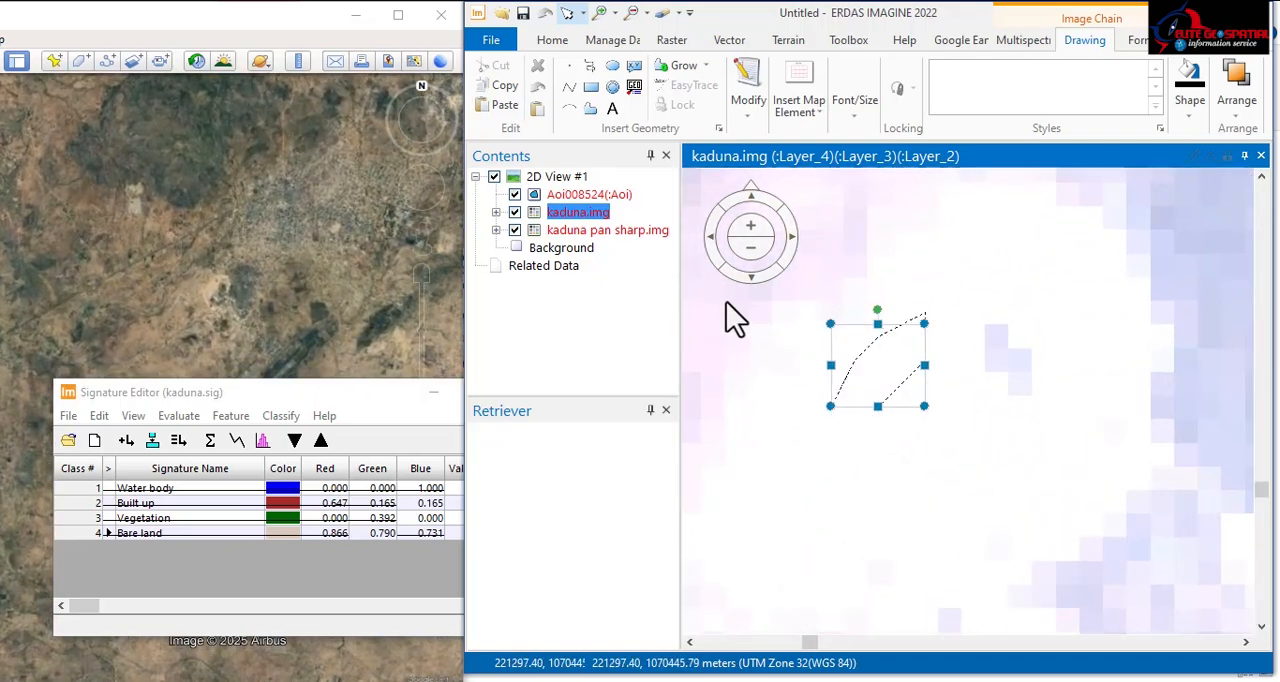
pyautogui.click(515, 212)
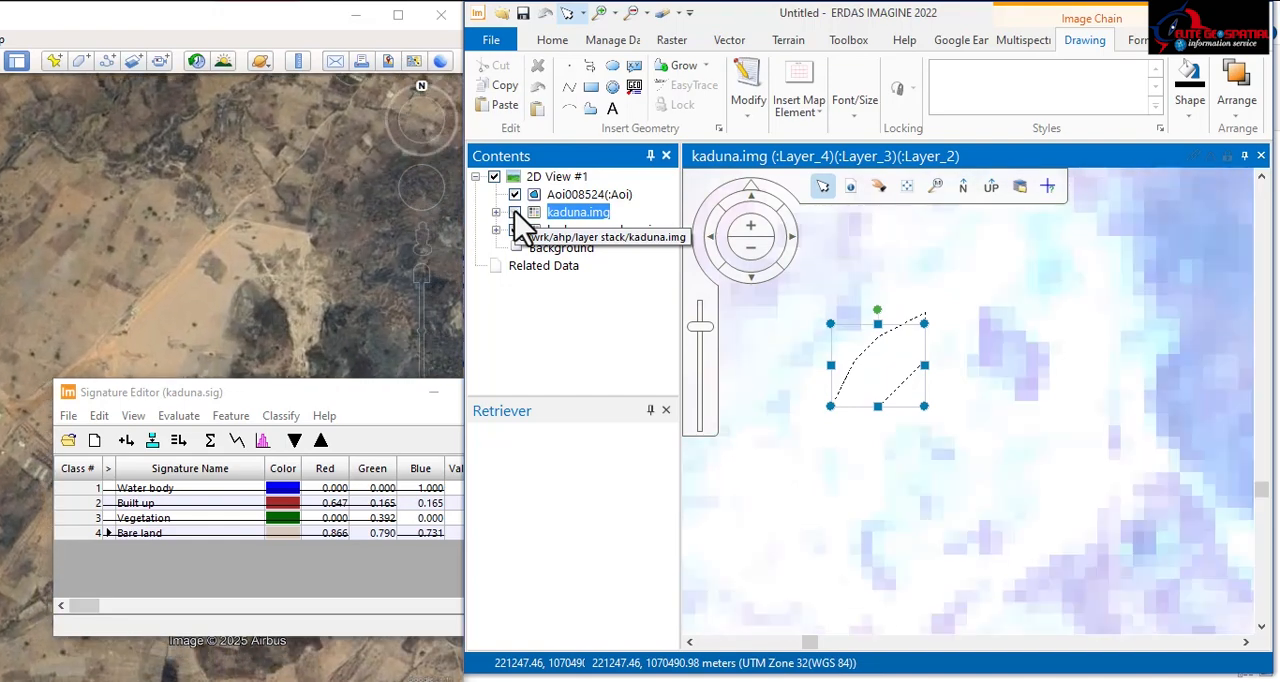
pyautogui.rightClick(573, 233)
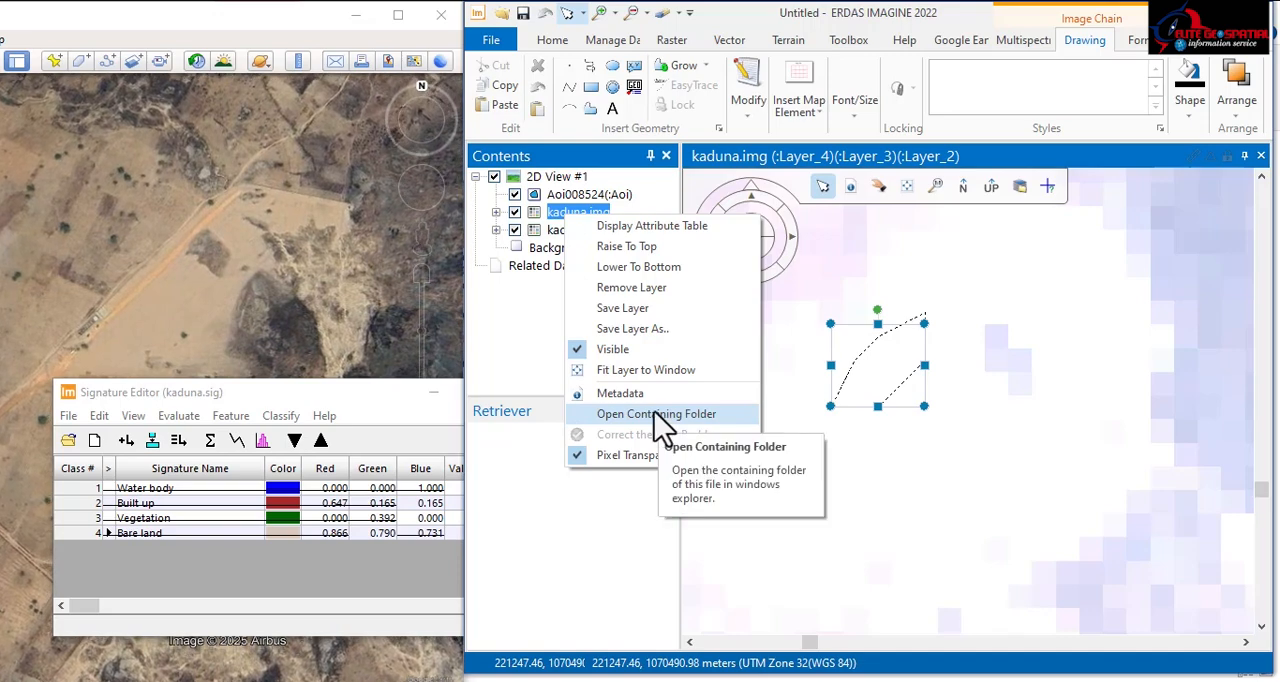
pyautogui.click(655, 228)
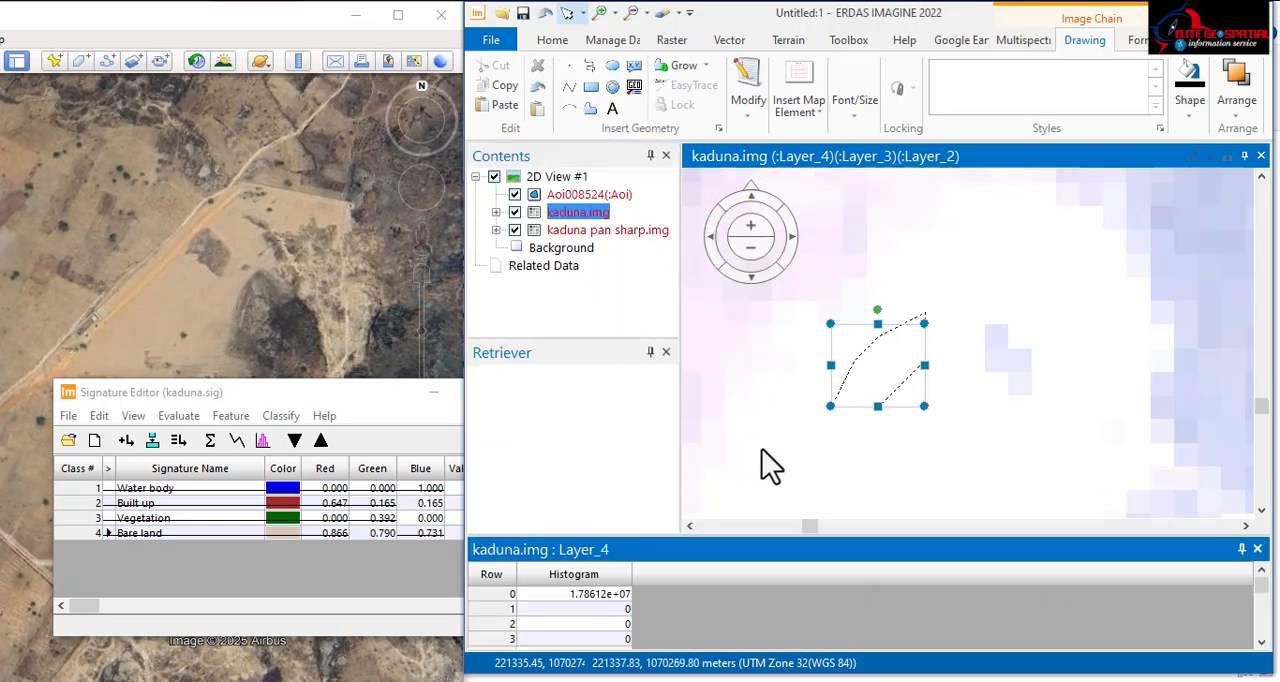
pyautogui.click(1258, 549)
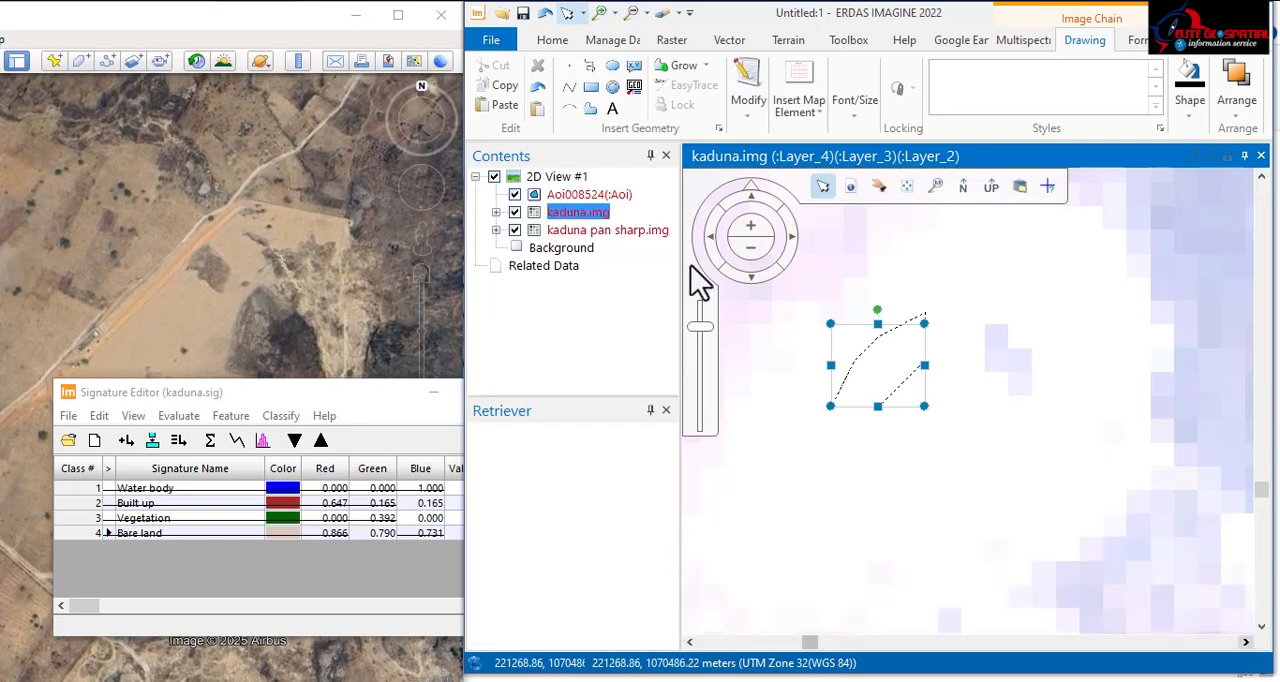
# Step: Read the image metadata of kaduna.img, including its pixel data and pixel size, and close it
pyautogui.rightClick(593, 221)
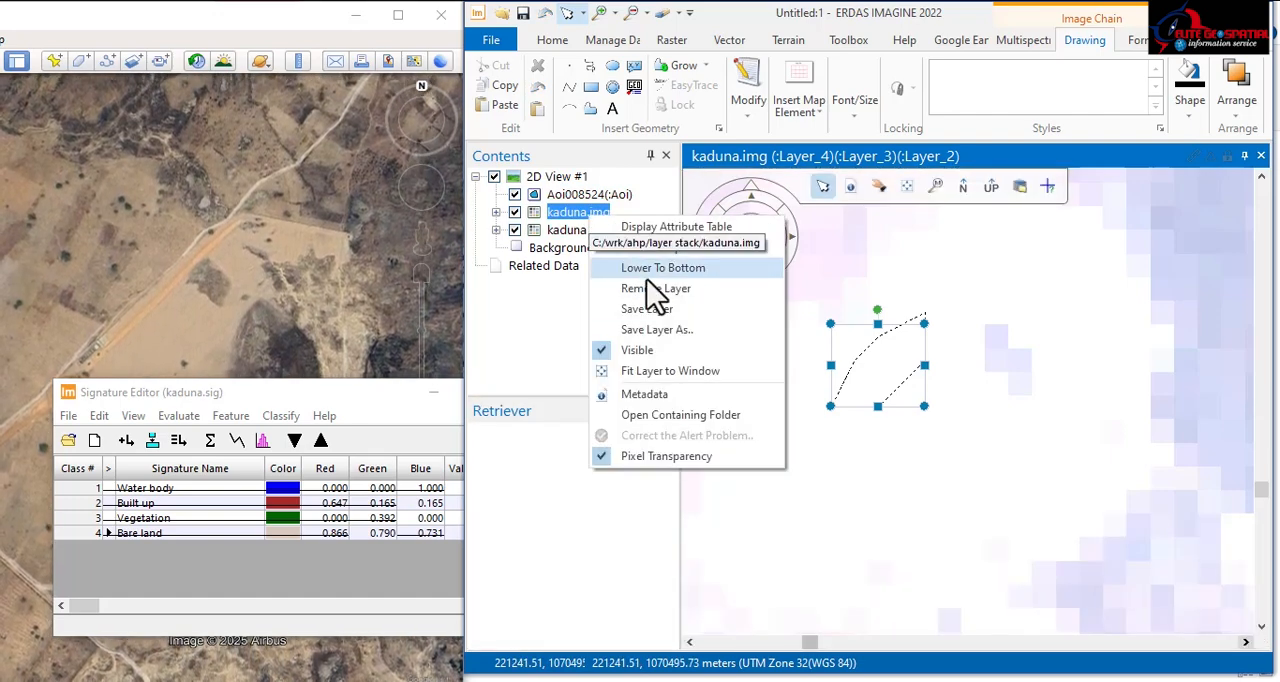
pyautogui.click(660, 394)
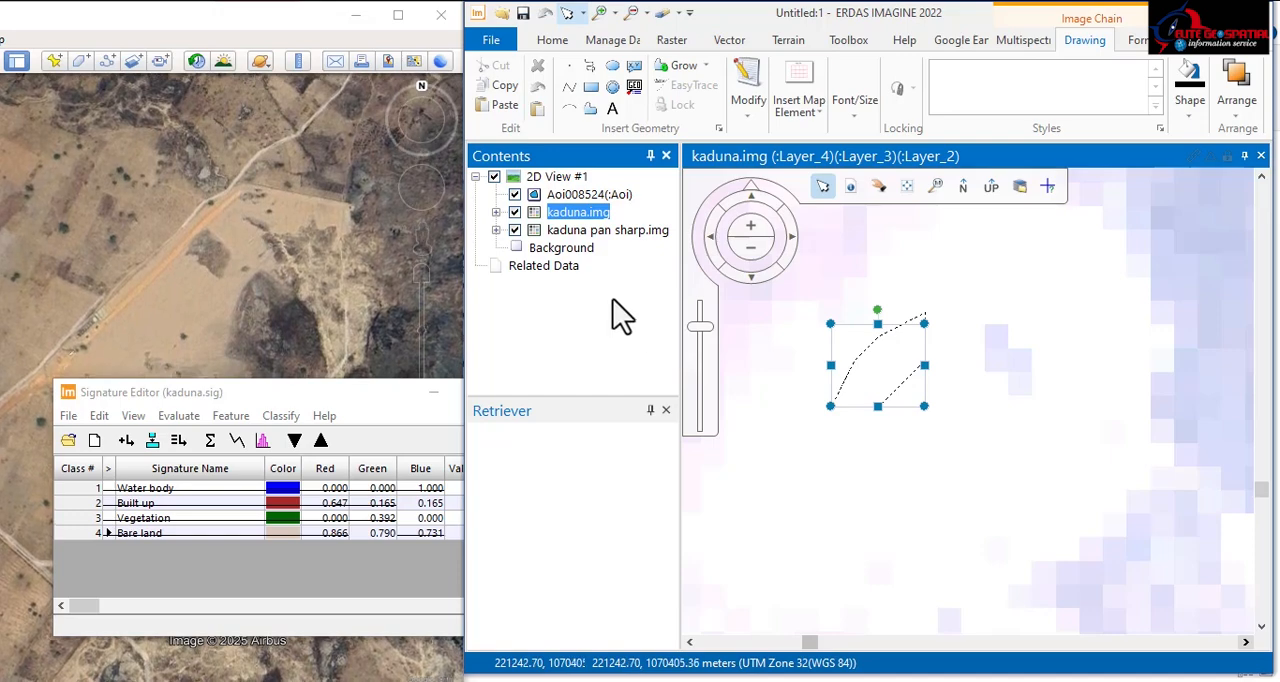
pyautogui.rightClick(588, 234)
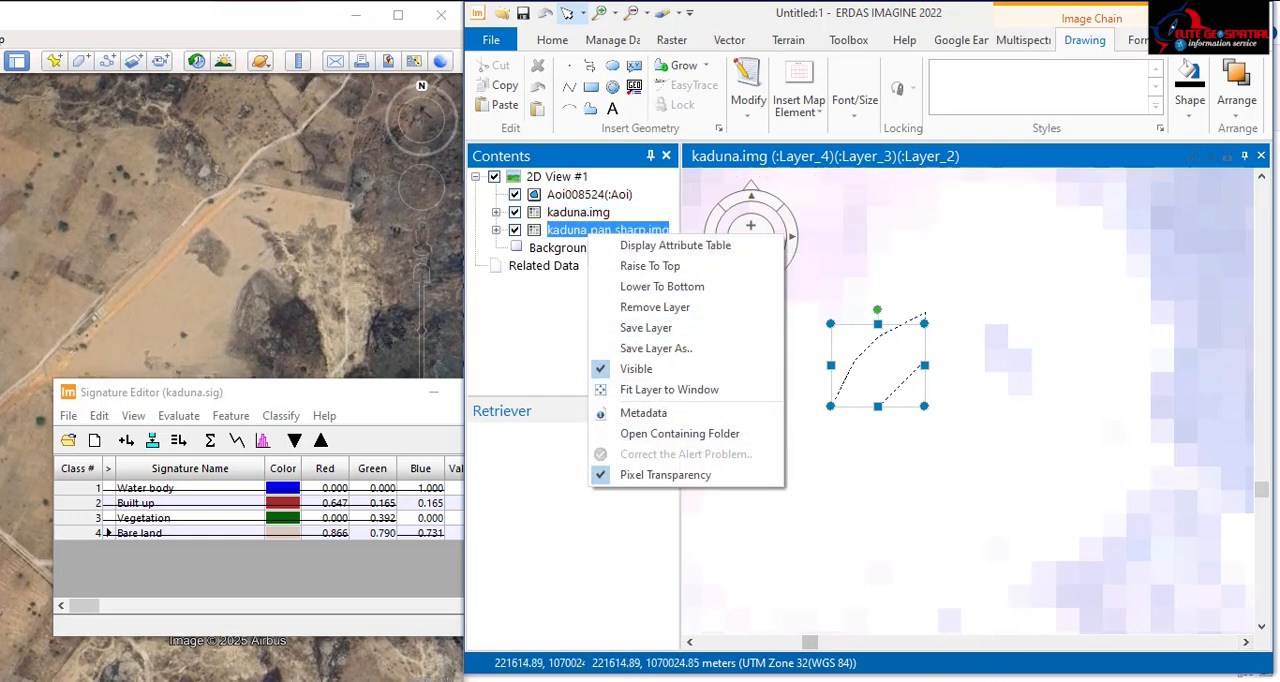
pyautogui.click(472, 681)
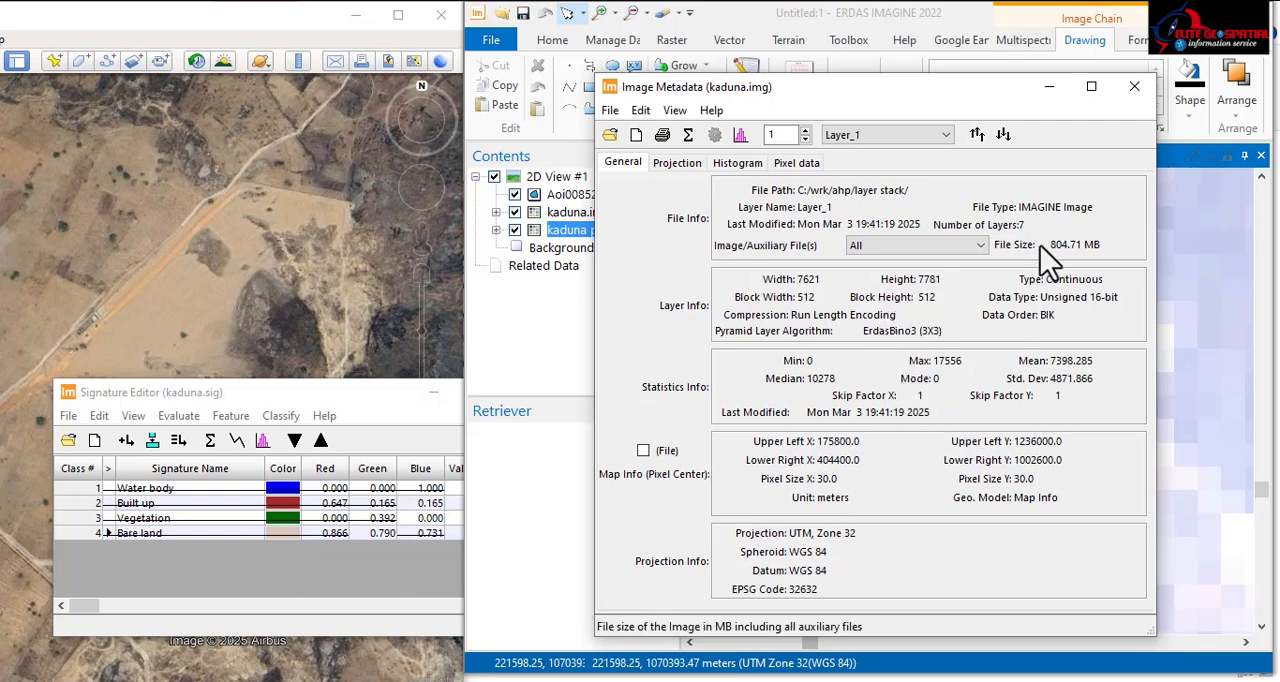
pyautogui.click(798, 164)
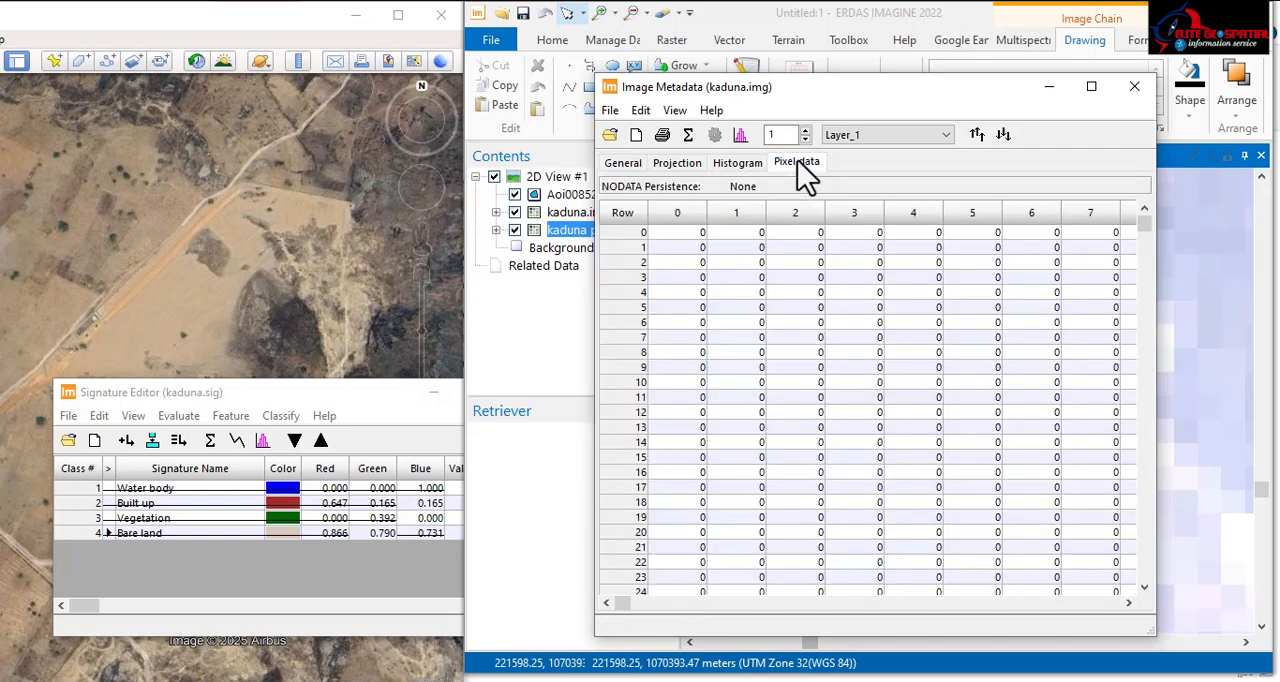
pyautogui.click(623, 164)
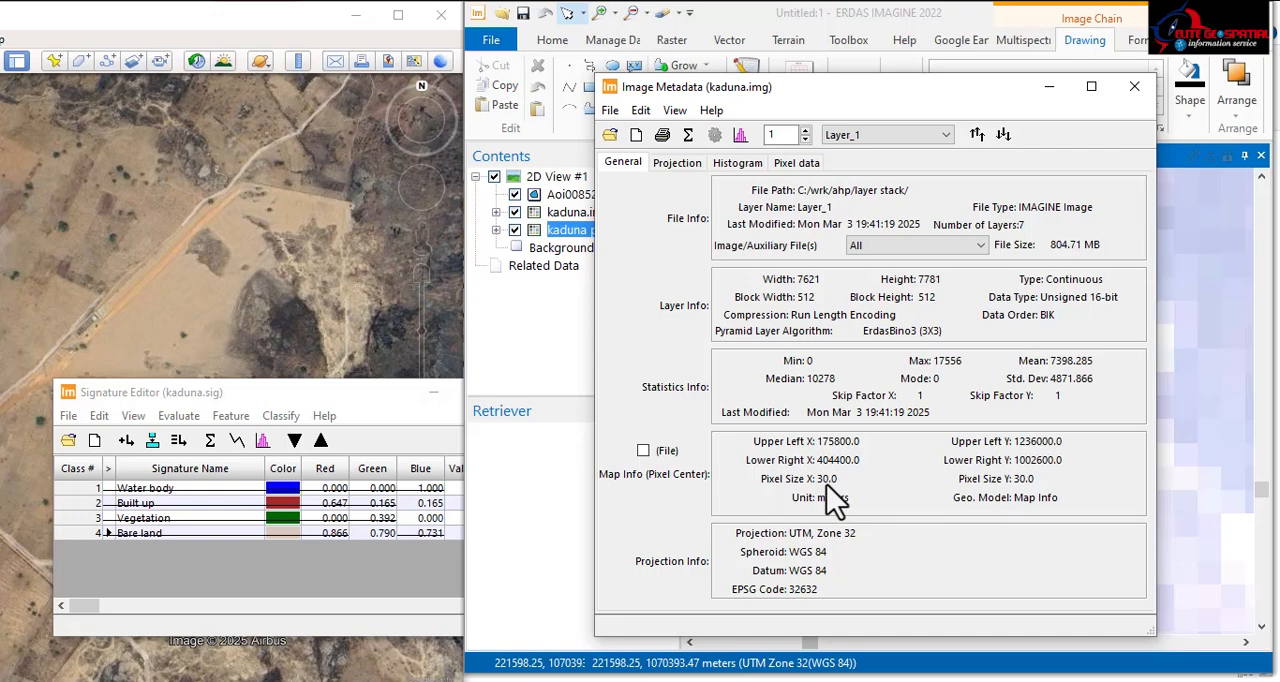
pyautogui.click(1135, 87)
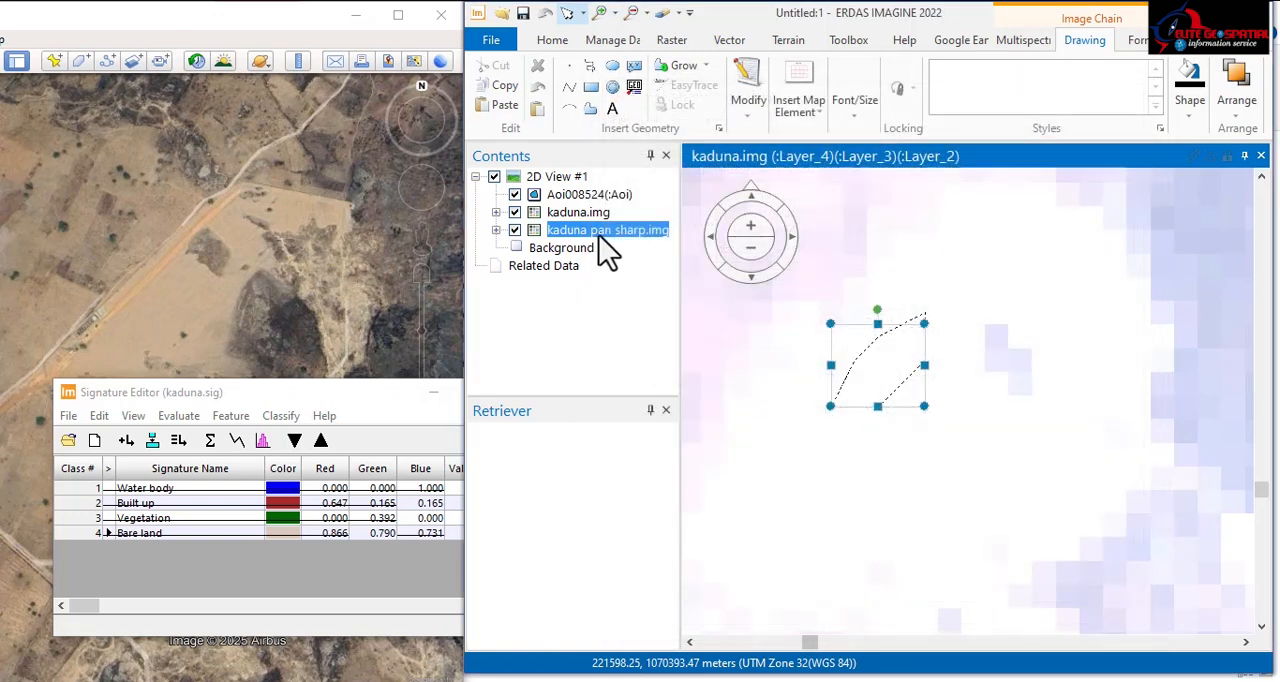
# Step: Check the pixel size in the metadata of kaduna pan sharp.img and close it
pyautogui.rightClick(600, 233)
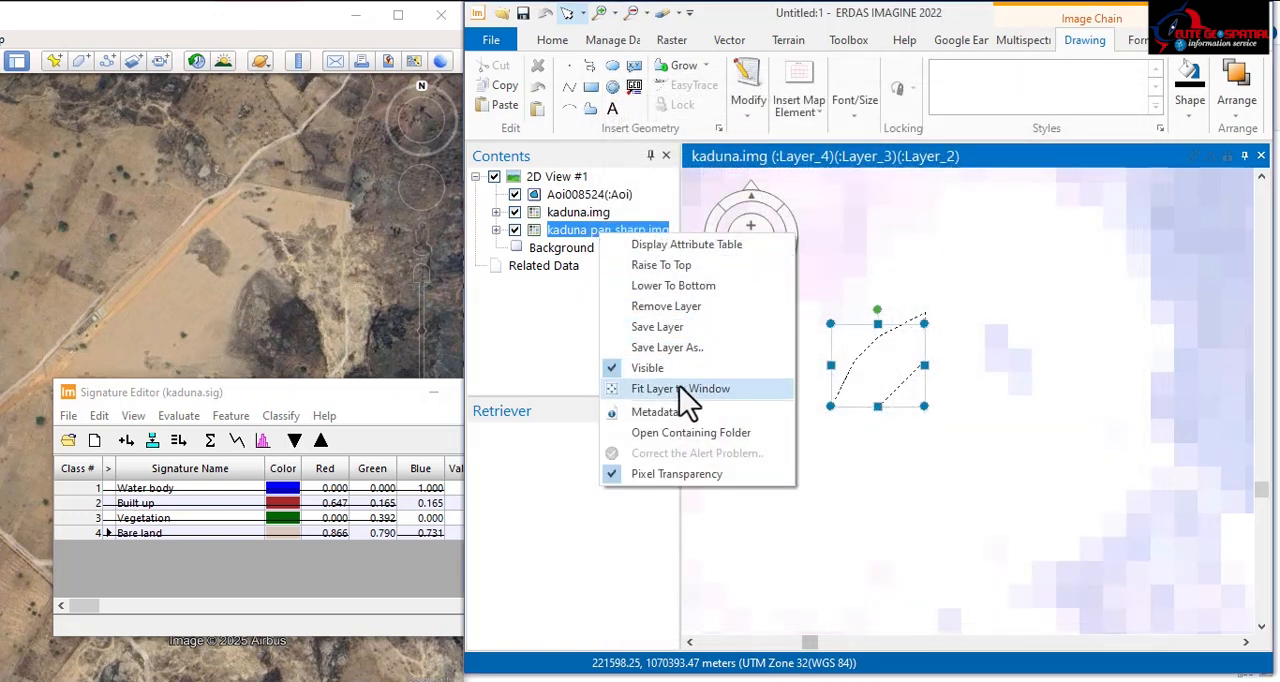
pyautogui.click(664, 414)
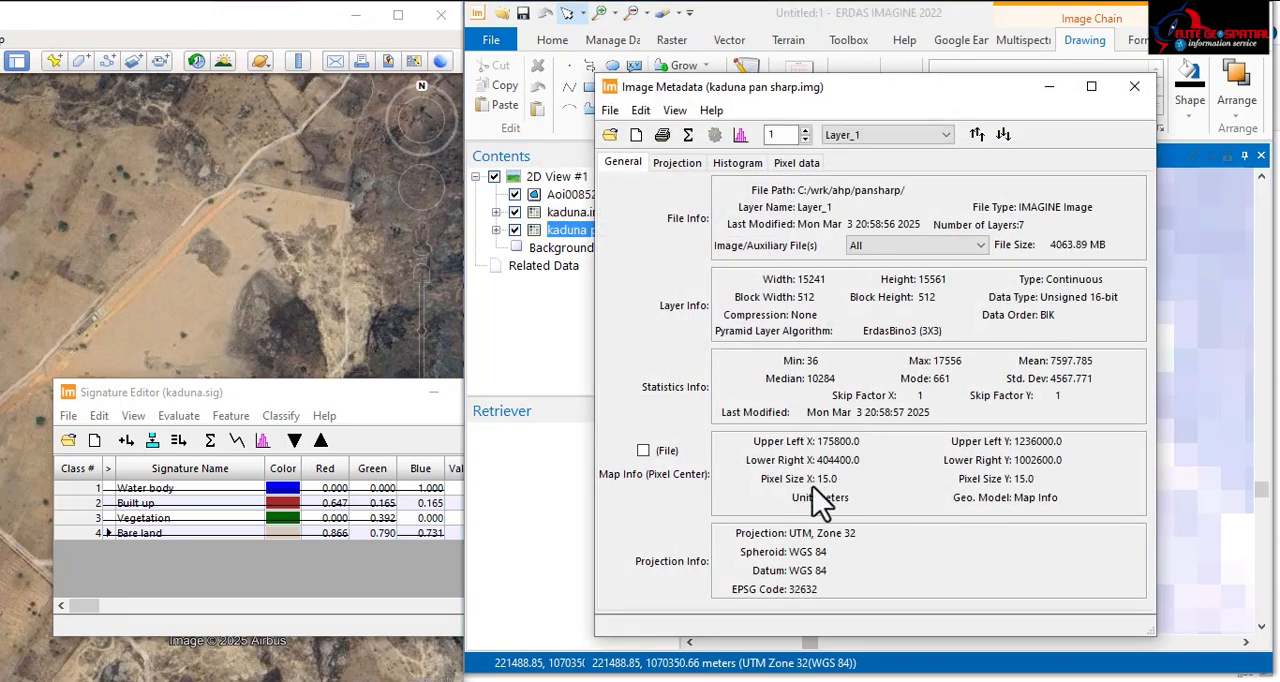
pyautogui.click(1135, 87)
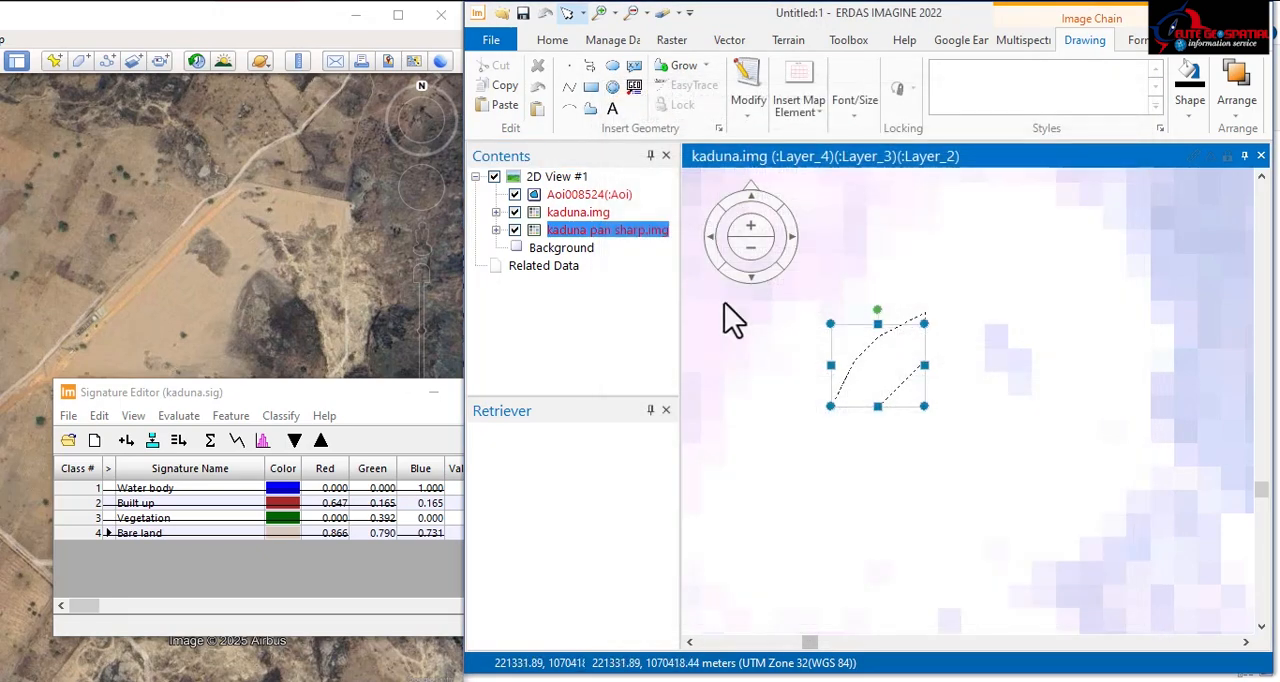
# Step: Remove the kaduna.img layer from the 2D view, keeping the pan-sharpened image and the AOI layer
pyautogui.rightClick(585, 213)
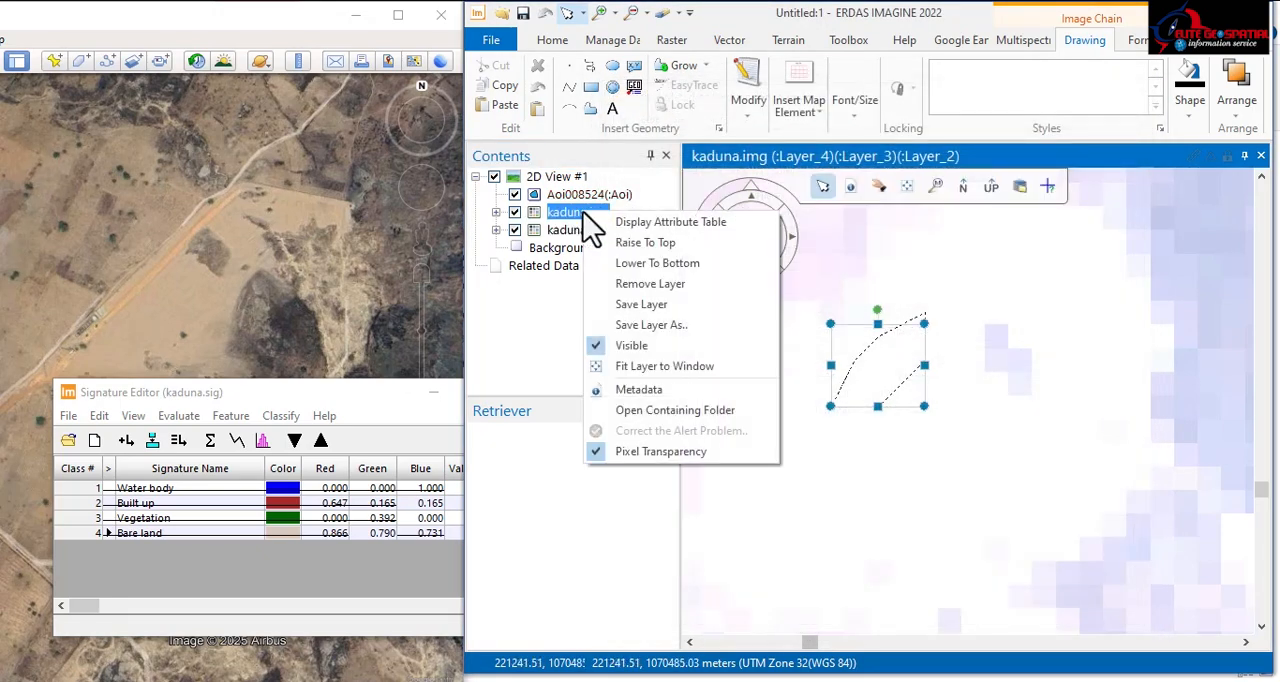
pyautogui.click(666, 285)
pyautogui.scroll(-3, 877, 356)
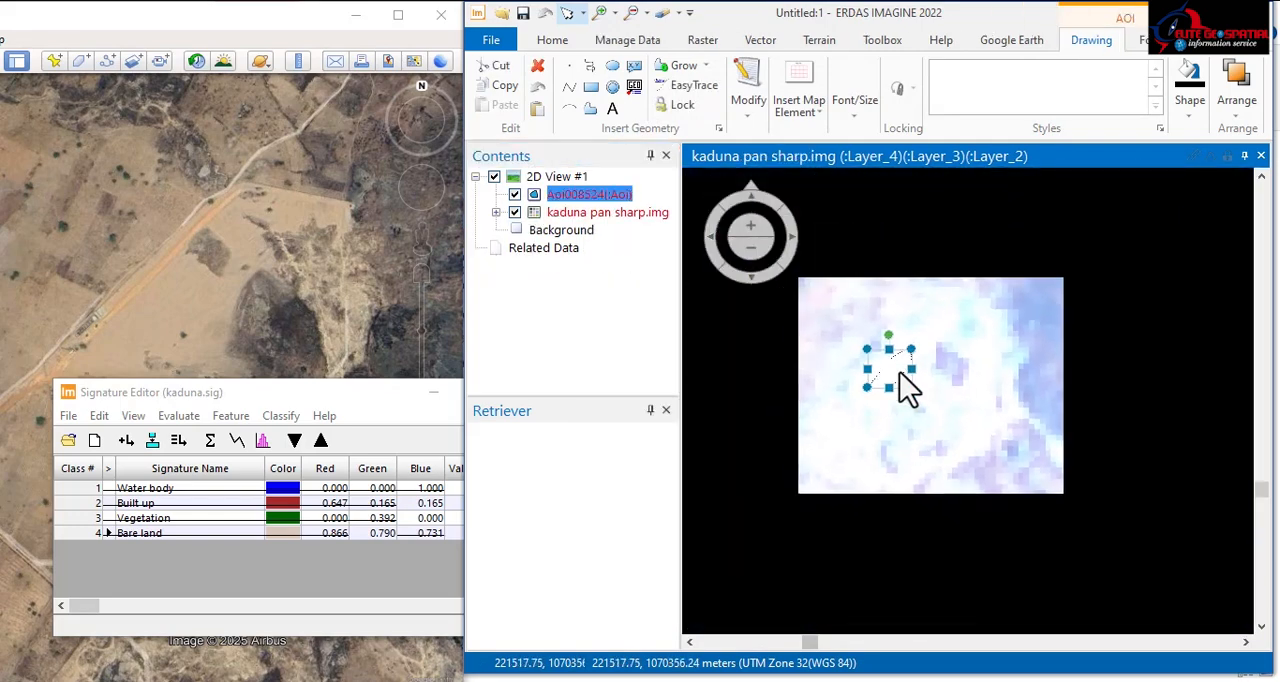
# Step: Examine the water-body AOIs over the reservoir and their spread across the whole pan-sharpened Kaduna scene
pyautogui.scroll(-5, 898, 375)
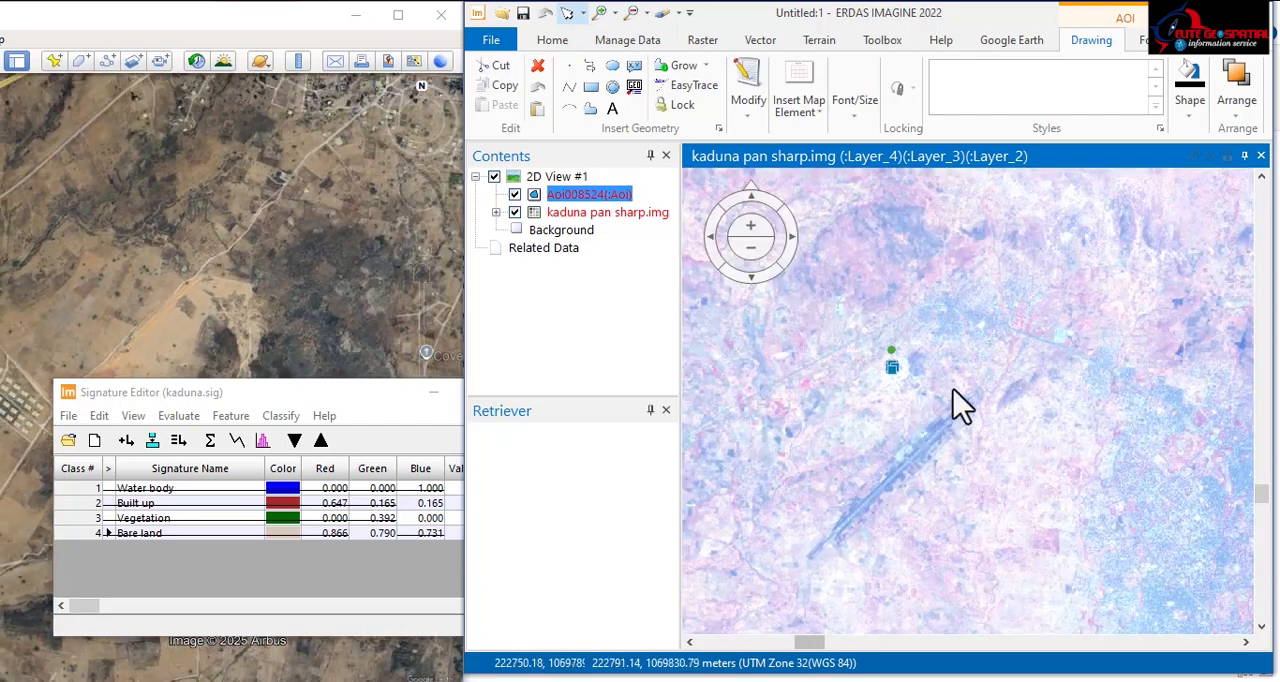
pyautogui.scroll(-3, 910, 390)
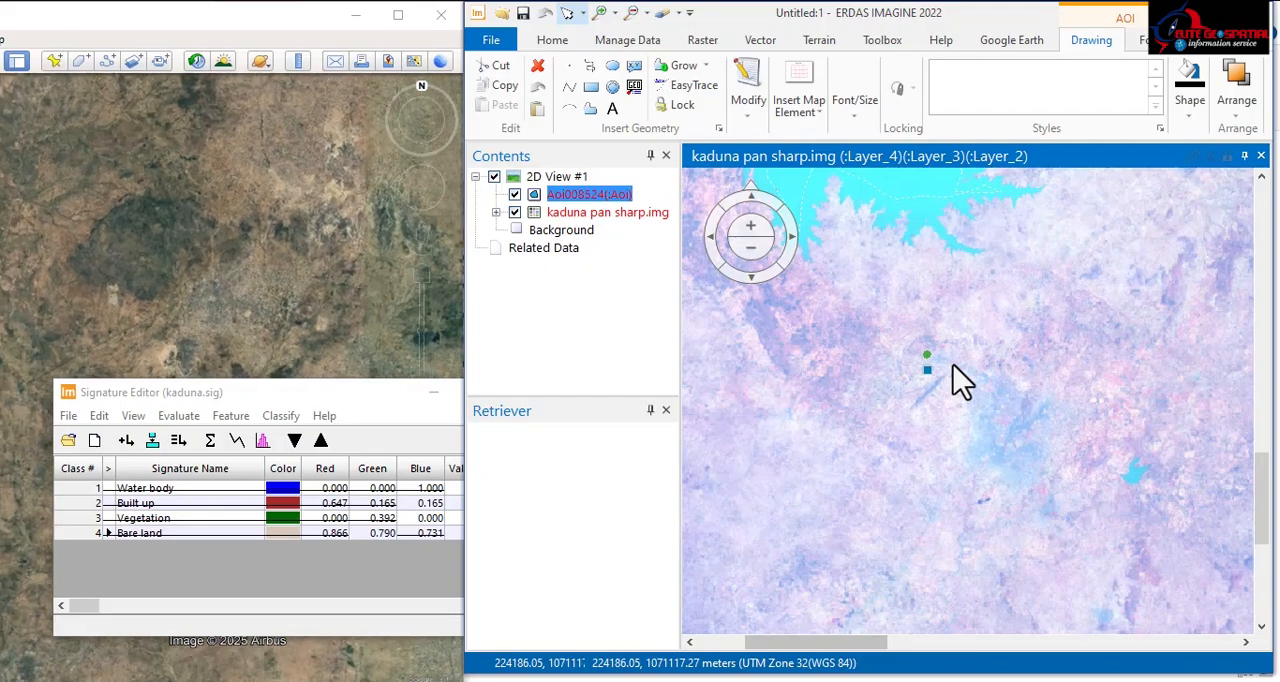
pyautogui.scroll(-2, 952, 367)
pyautogui.moveTo(899, 220); pyautogui.dragTo(900, 350)
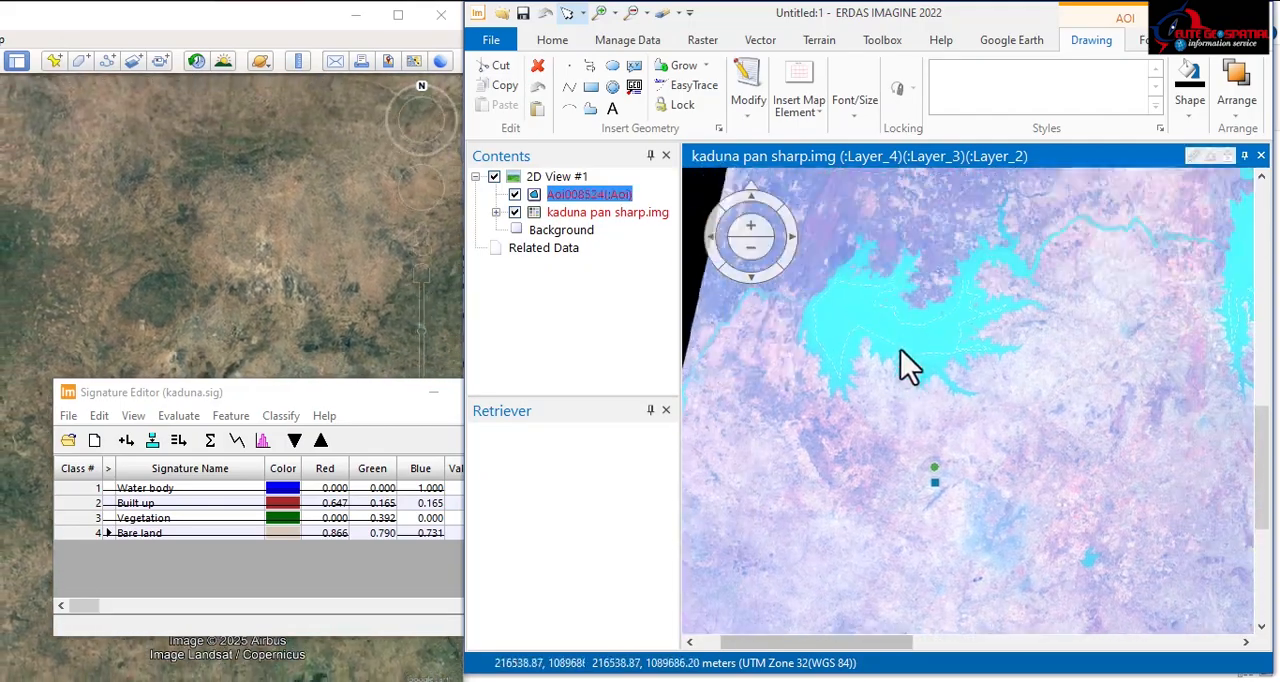
pyautogui.scroll(5, 901, 352)
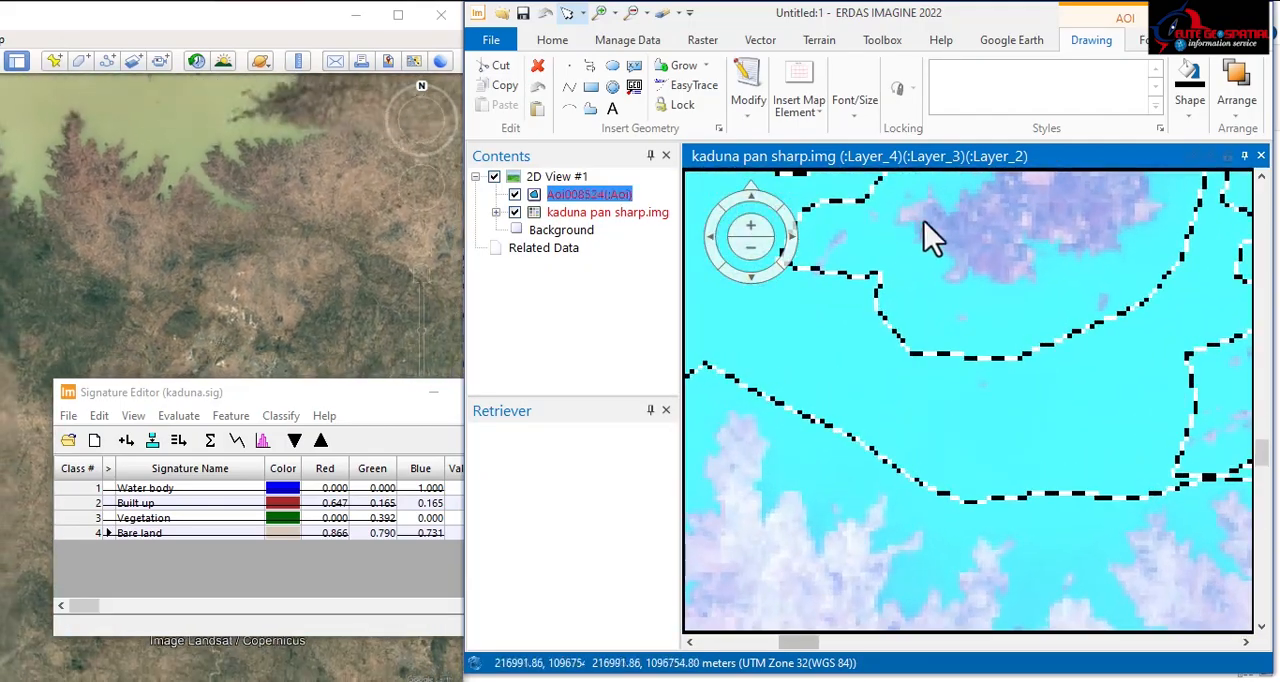
pyautogui.scroll(2, 905, 235)
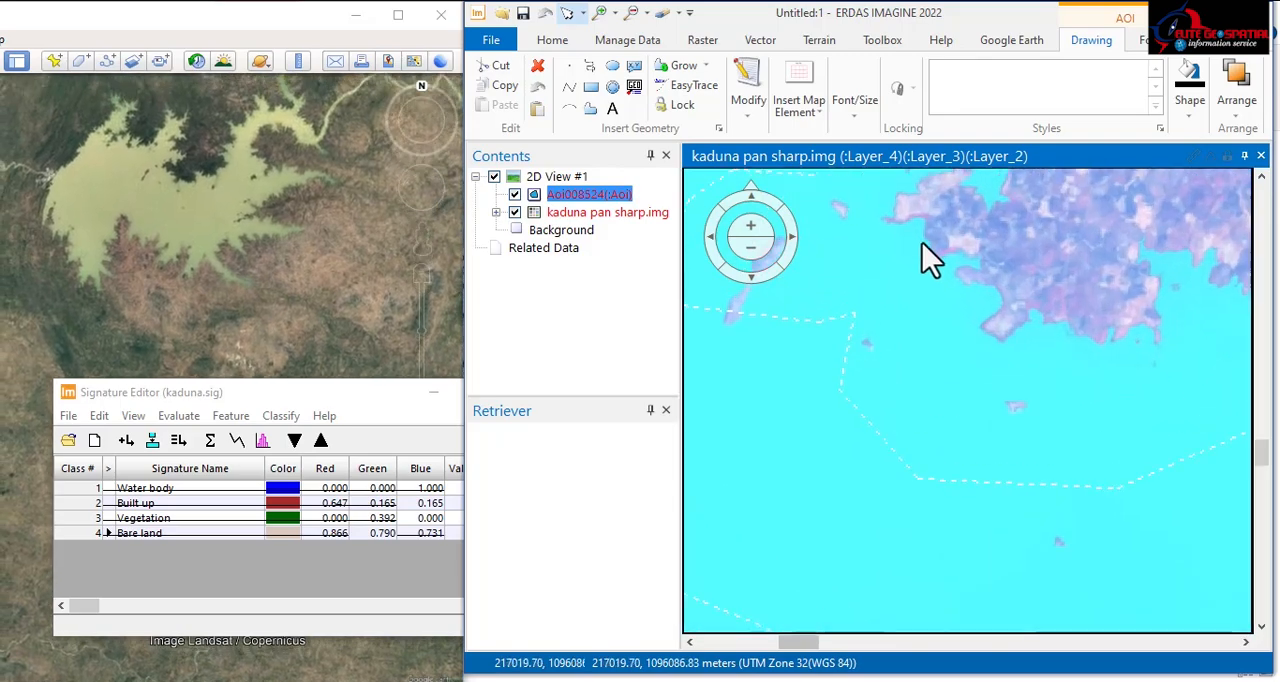
pyautogui.scroll(-5, 880, 300)
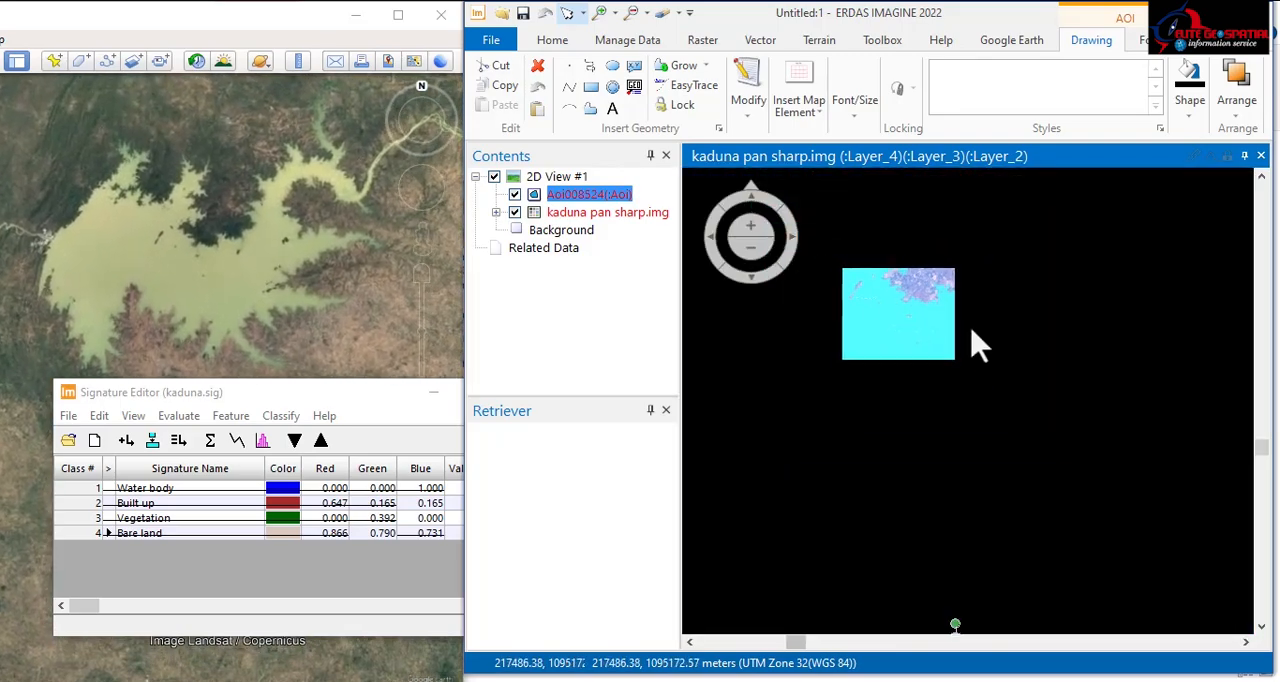
pyautogui.scroll(3, 909, 362)
pyautogui.scroll(-3, 909, 364)
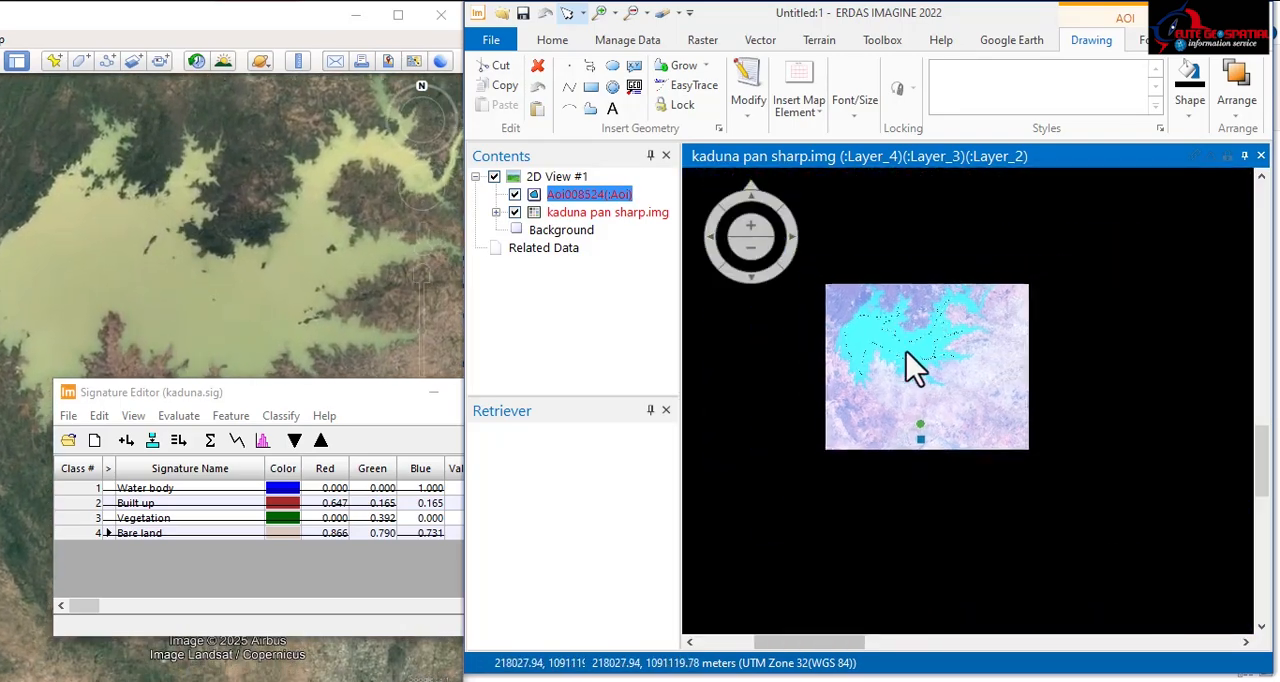
pyautogui.scroll(-2, 906, 351)
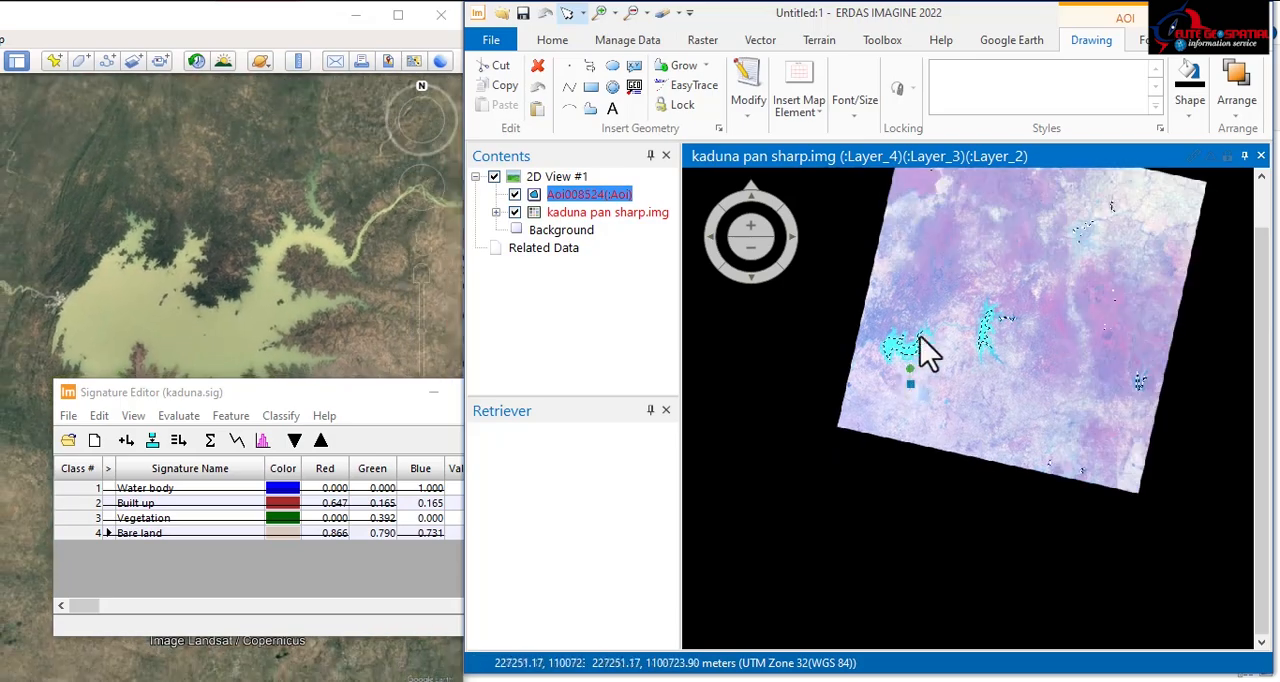
pyautogui.moveTo(1037, 300); pyautogui.dragTo(942, 408)
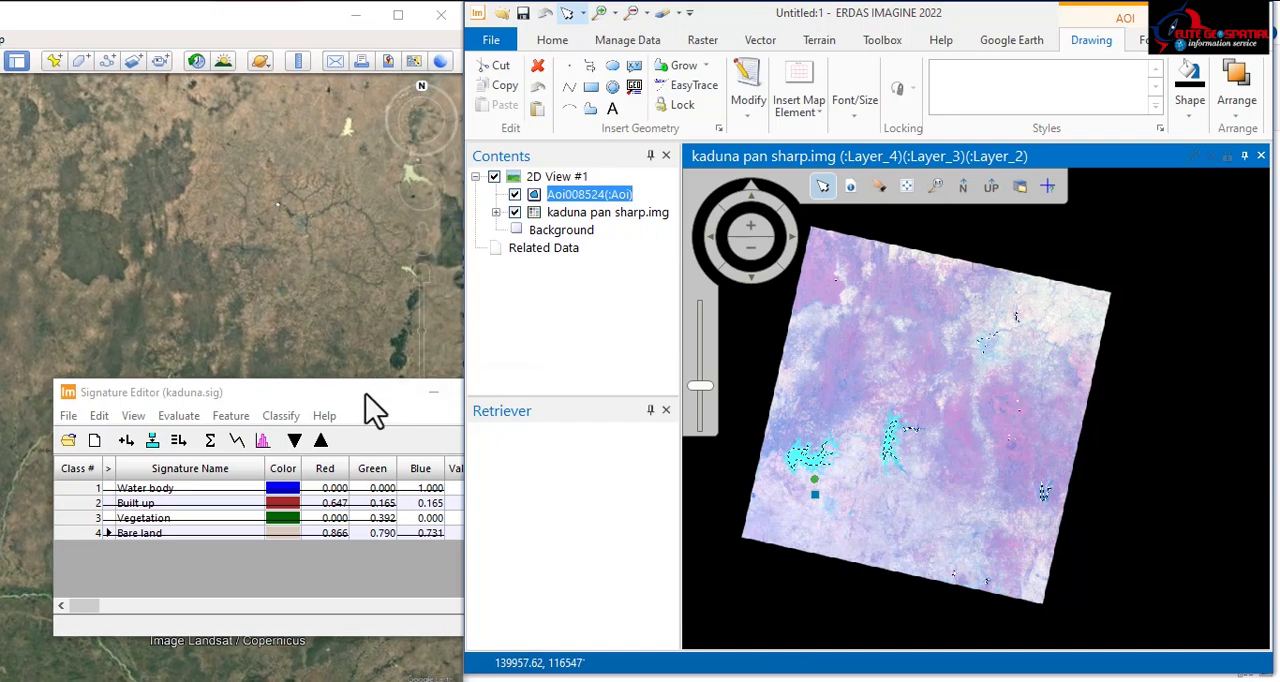
pyautogui.moveTo(365, 393); pyautogui.dragTo(356, 353)
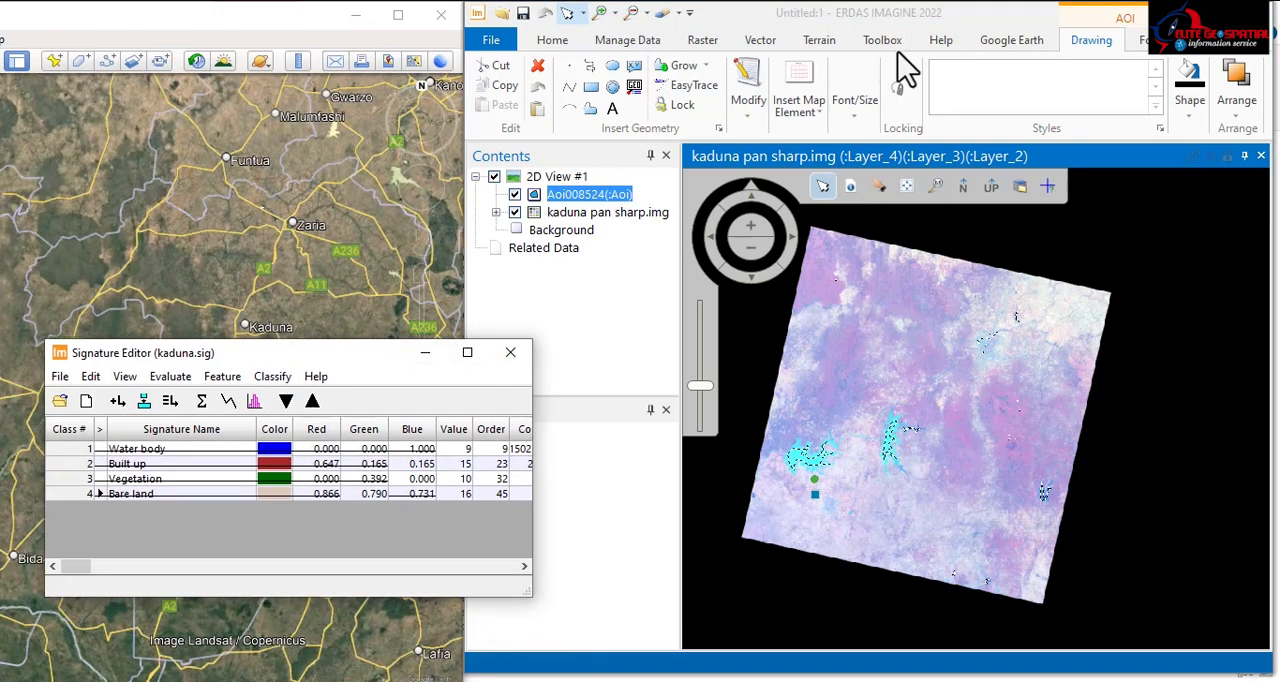
pyautogui.click(700, 42)
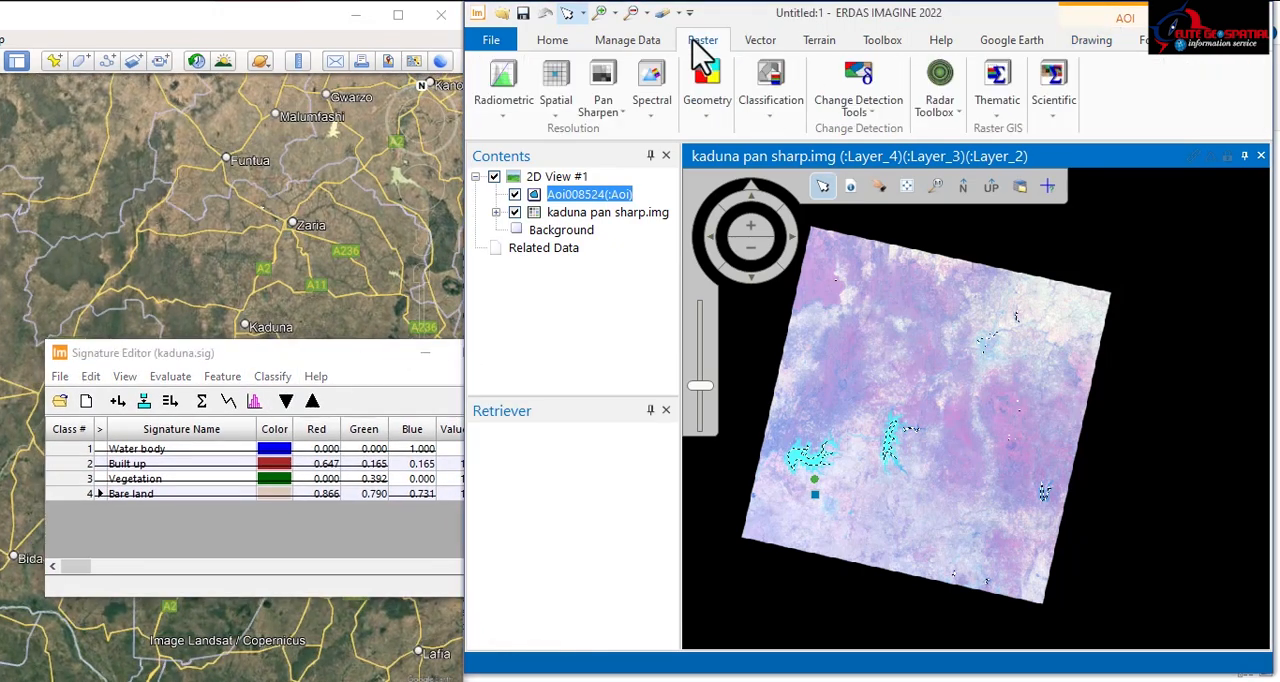
pyautogui.click(772, 110)
pyautogui.click(845, 192)
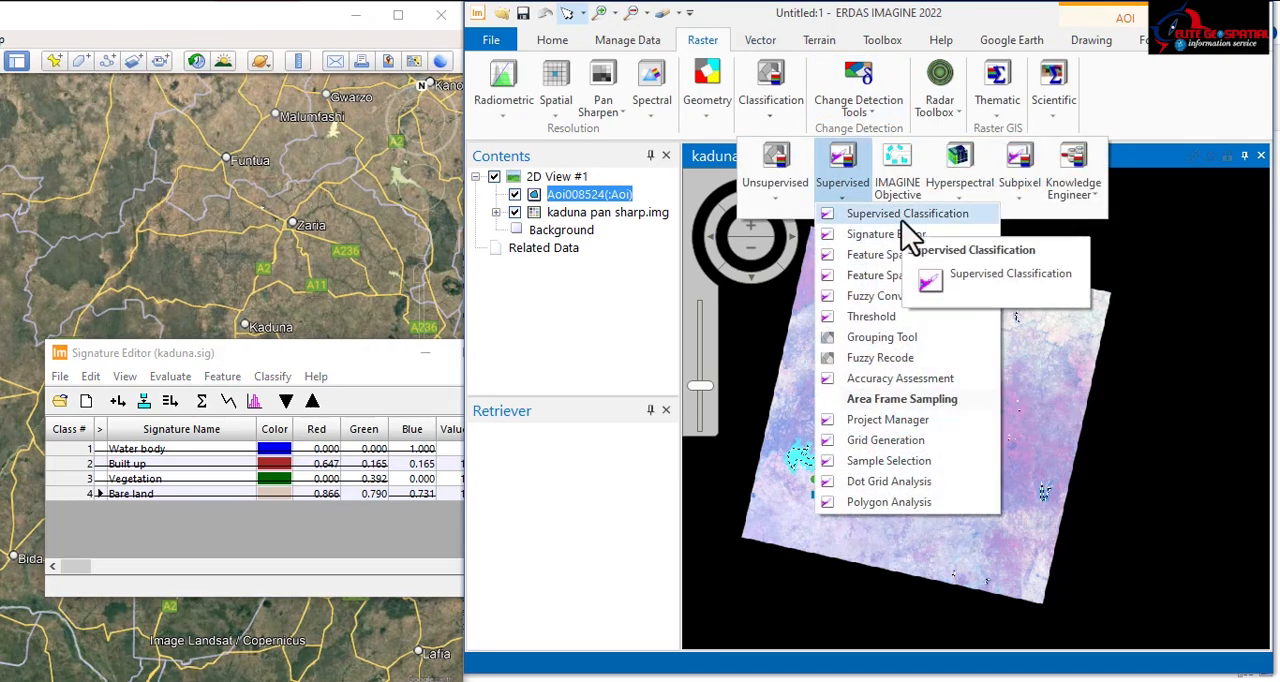
# Step: Start a supervised classification from the kaduna.sig signatures and set the output location to the ahp folder
pyautogui.click(274, 378)
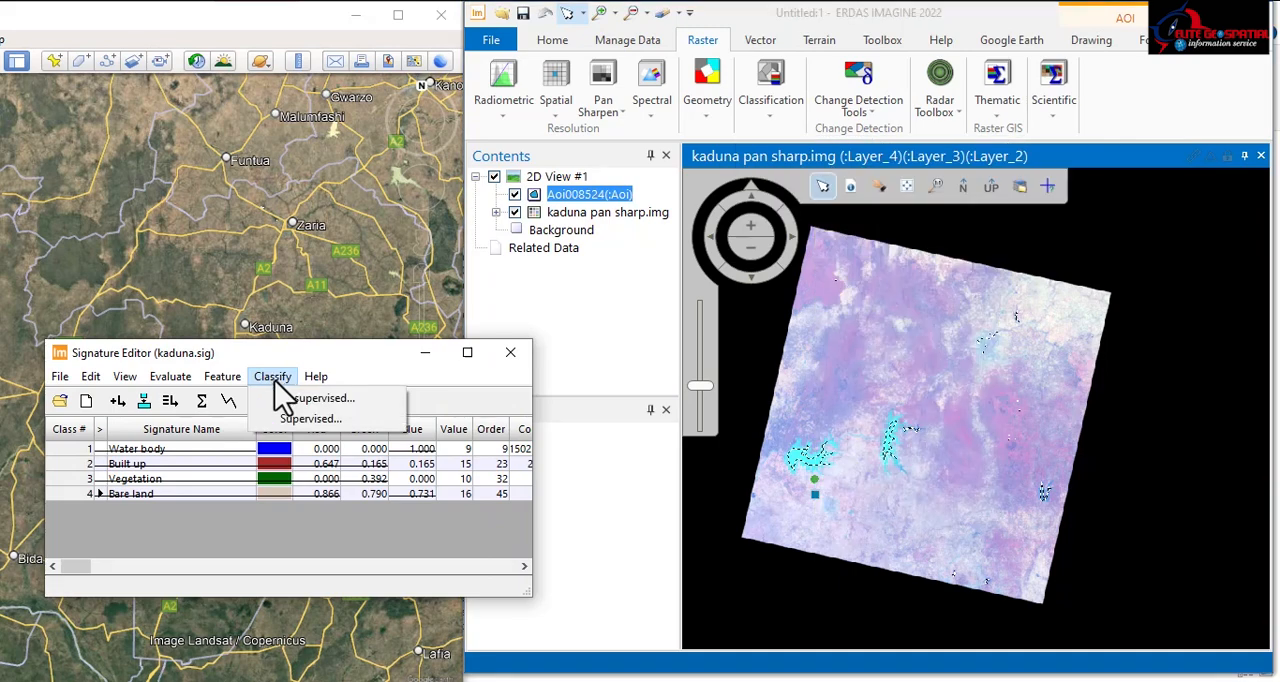
pyautogui.click(310, 418)
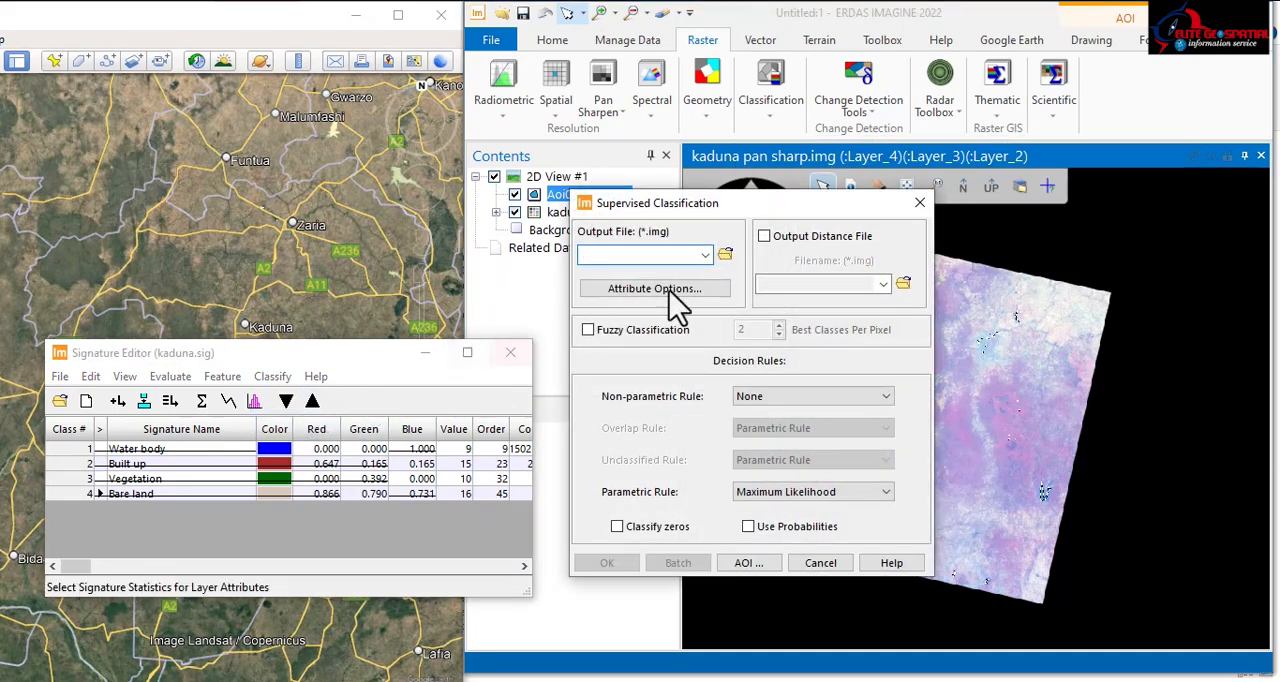
pyautogui.click(718, 260)
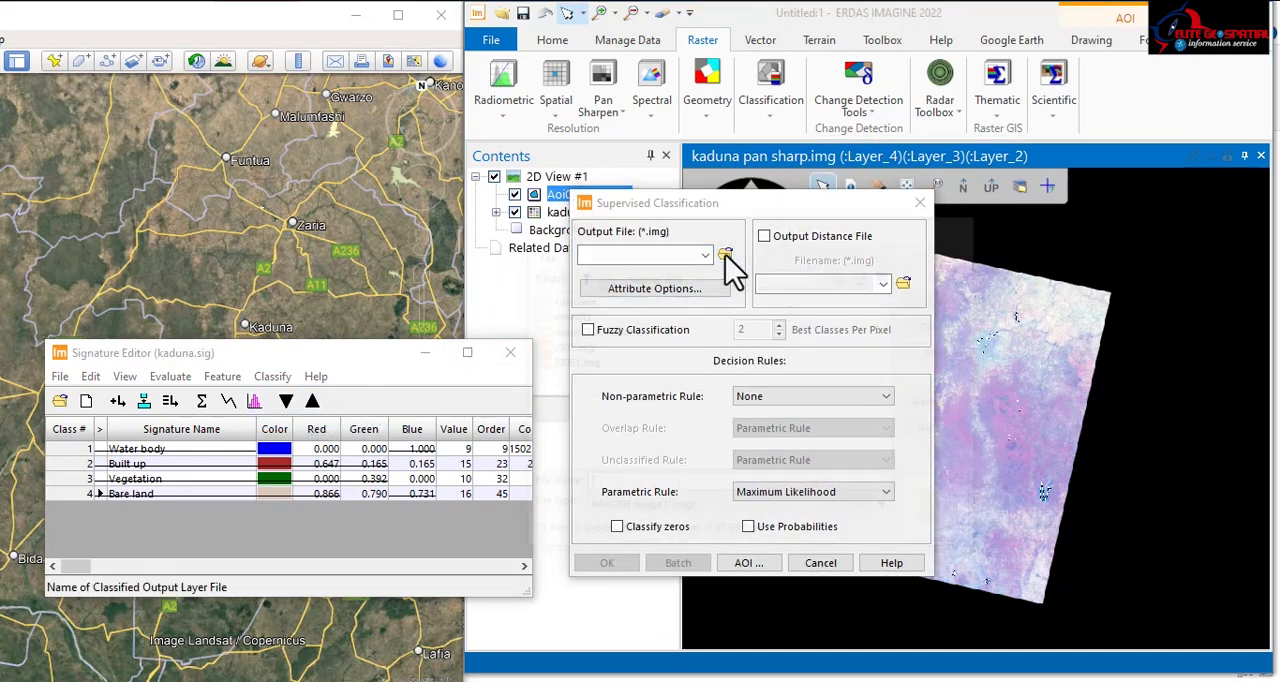
pyautogui.click(821, 279)
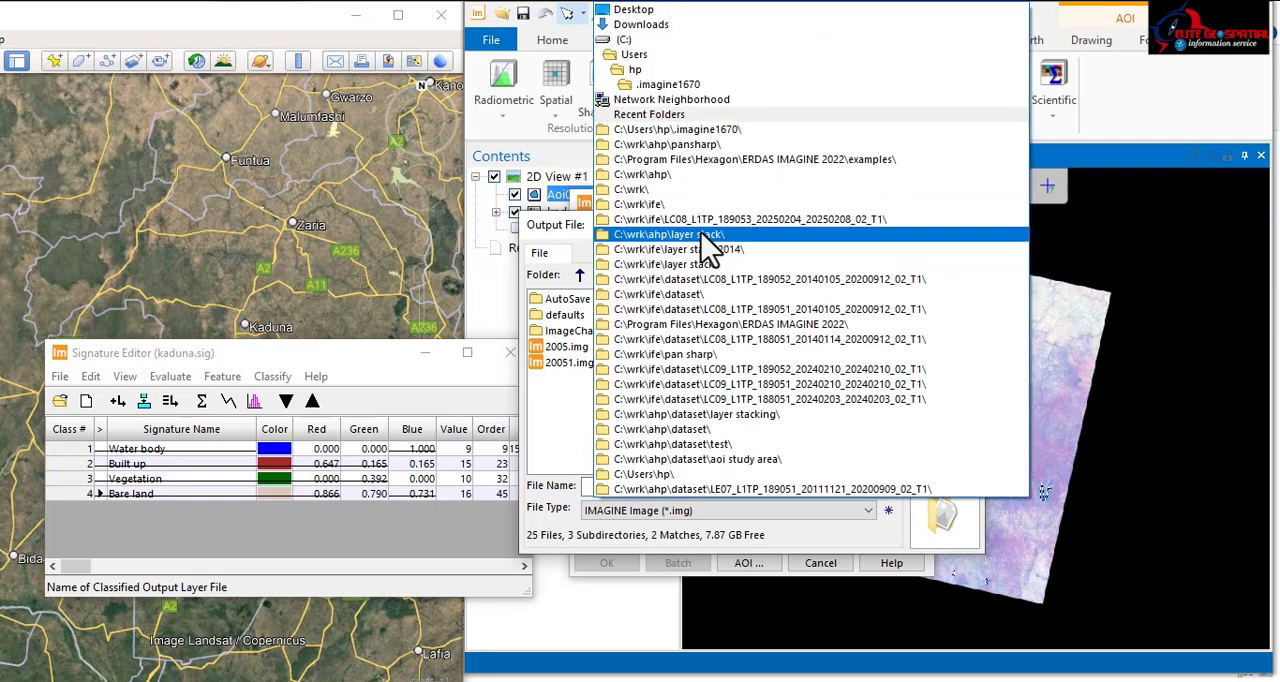
pyautogui.click(702, 236)
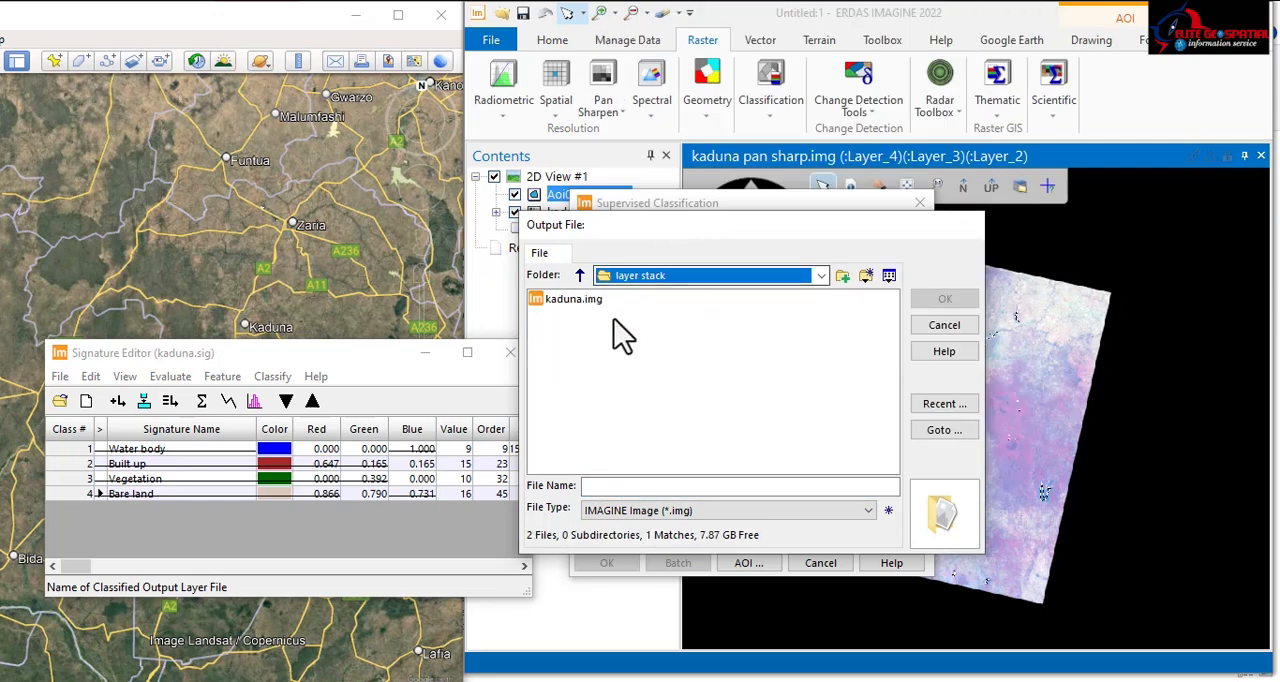
pyautogui.click(580, 276)
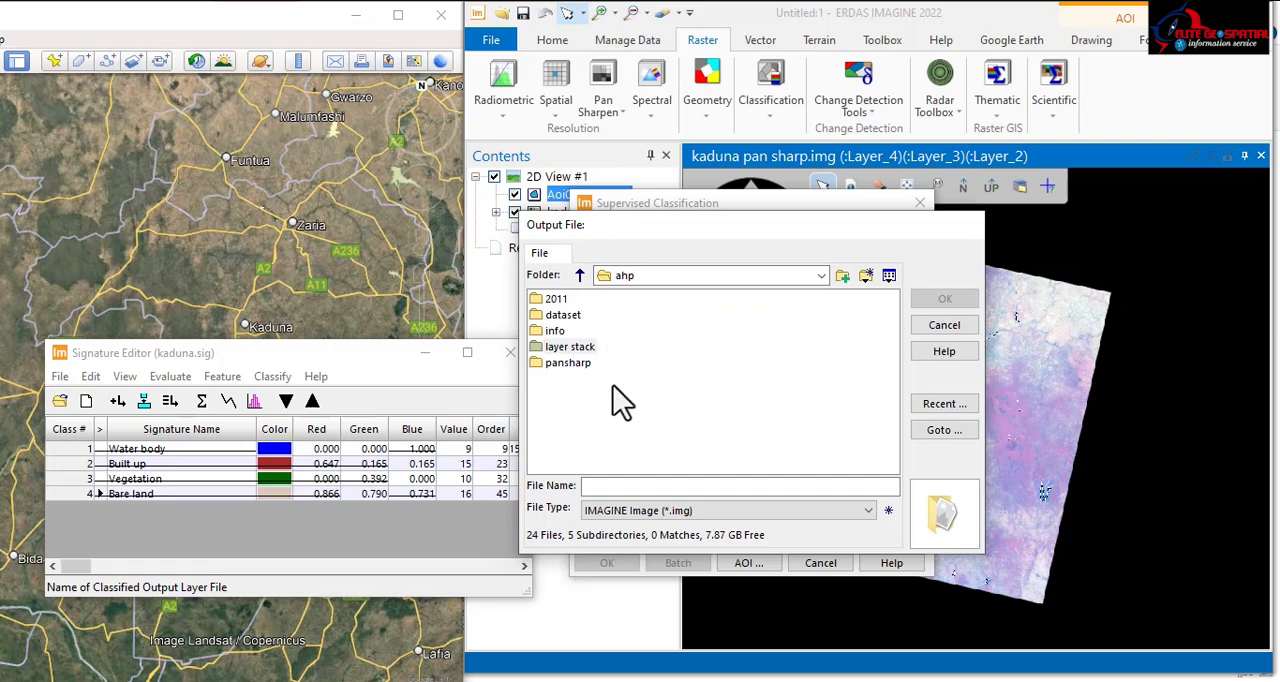
# Step: Name the supervised classification output file classify and accept it
pyautogui.click(925, 681)
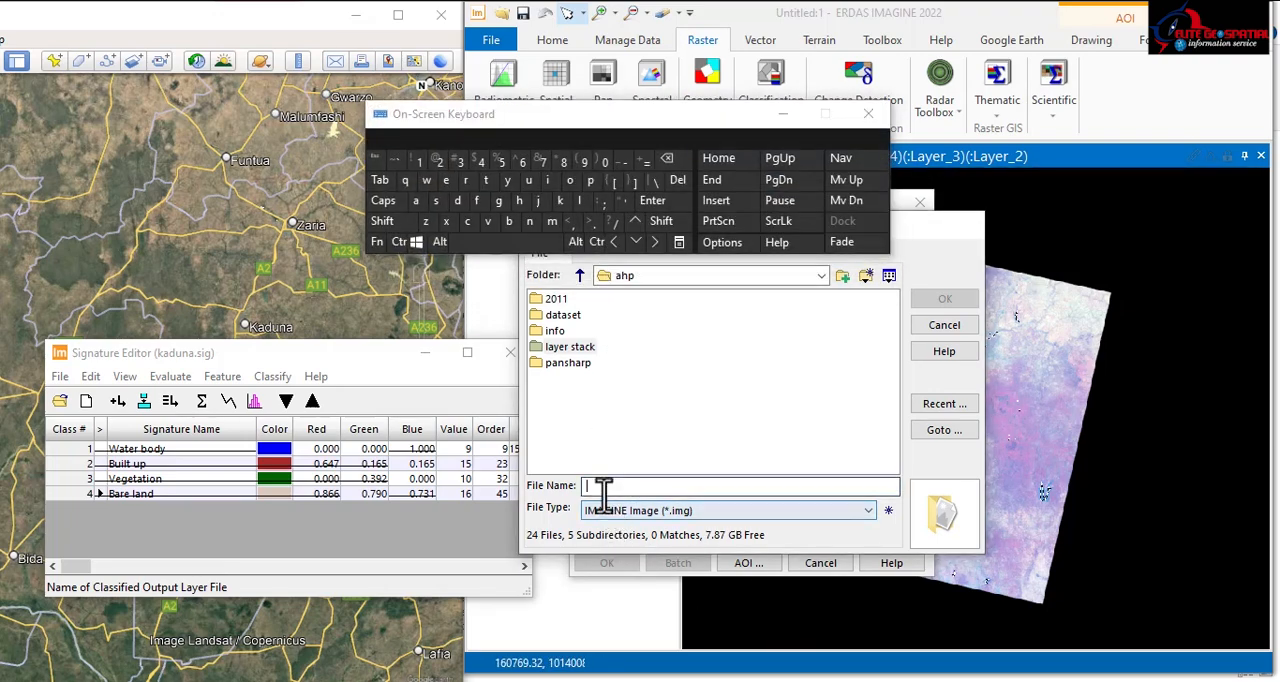
pyautogui.click(602, 488)
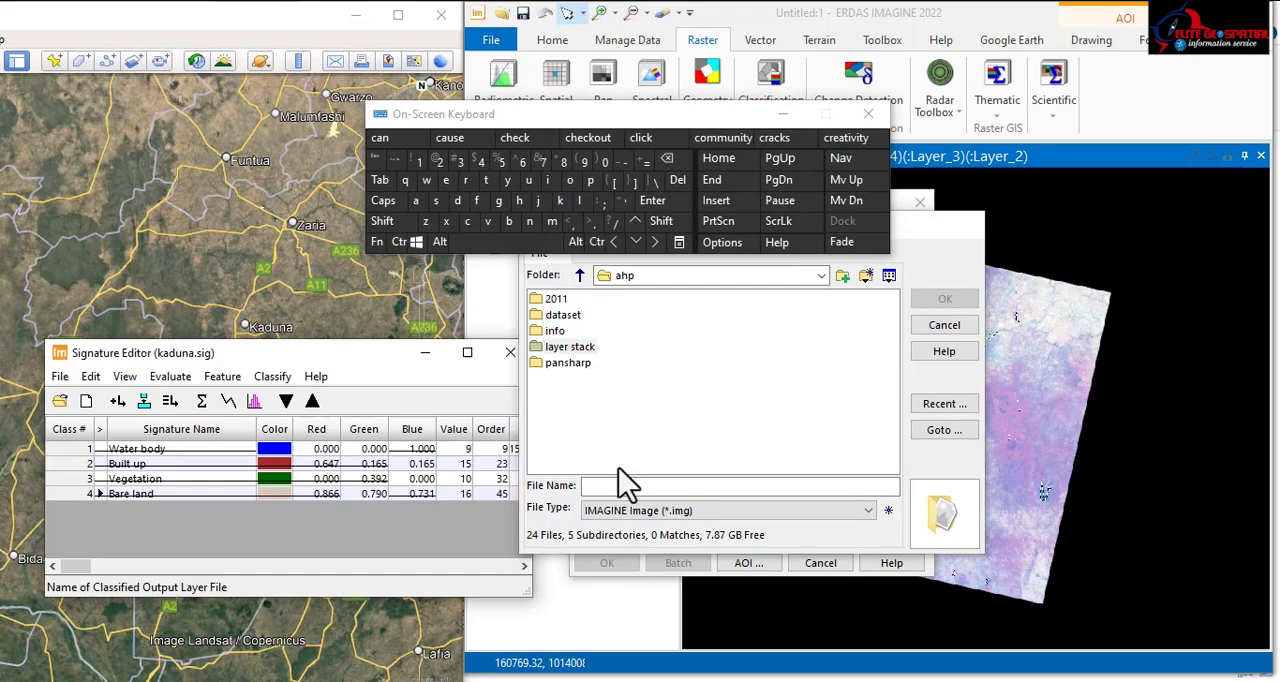
pyautogui.click(592, 485)
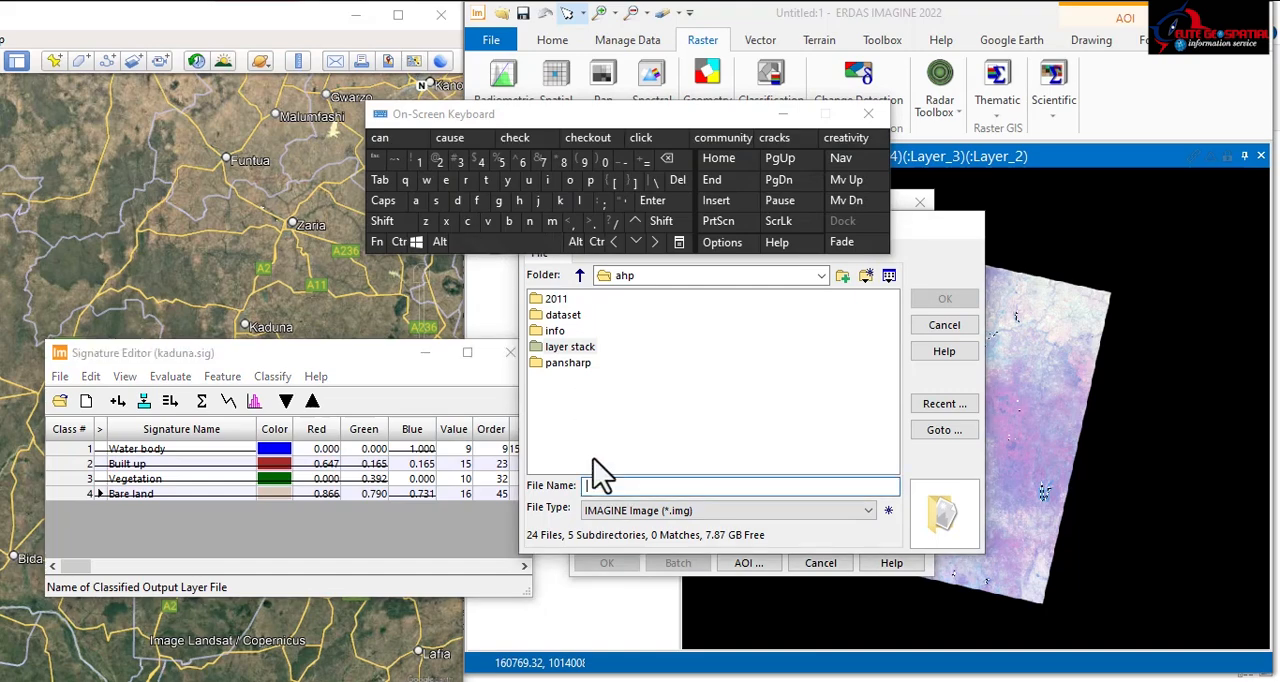
pyautogui.click(579, 200)
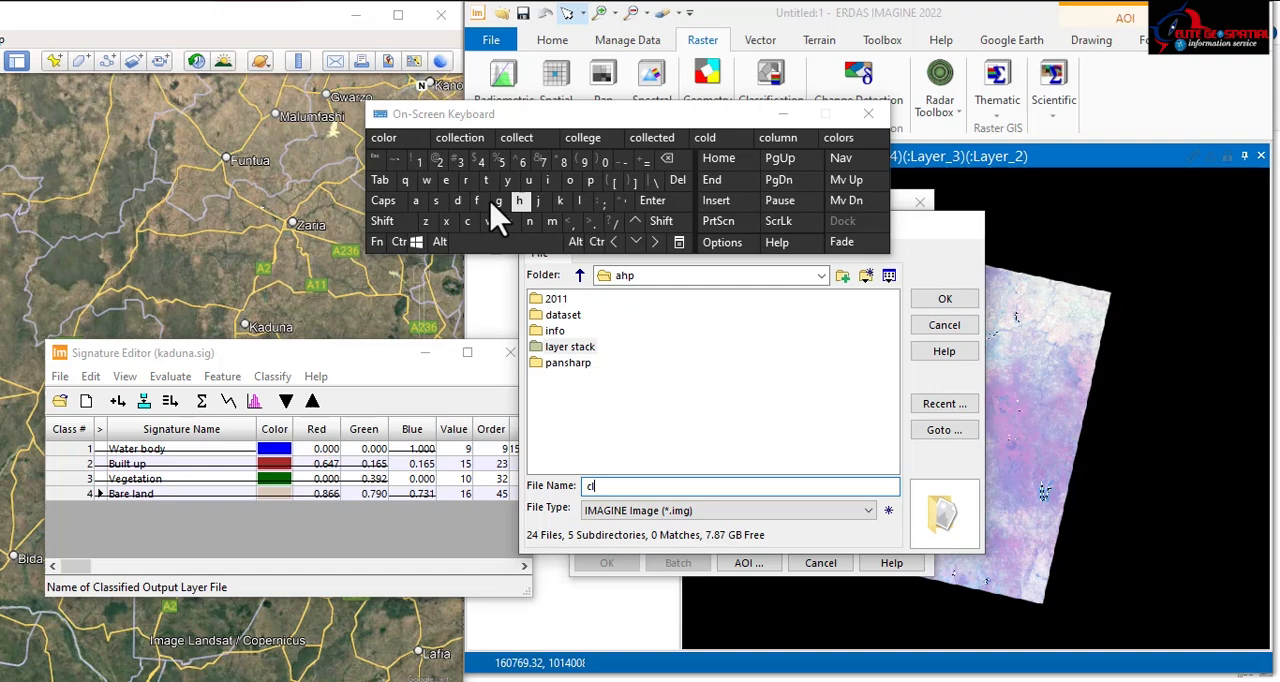
pyautogui.click(415, 200)
pyautogui.click(437, 200)
pyautogui.click(437, 200)
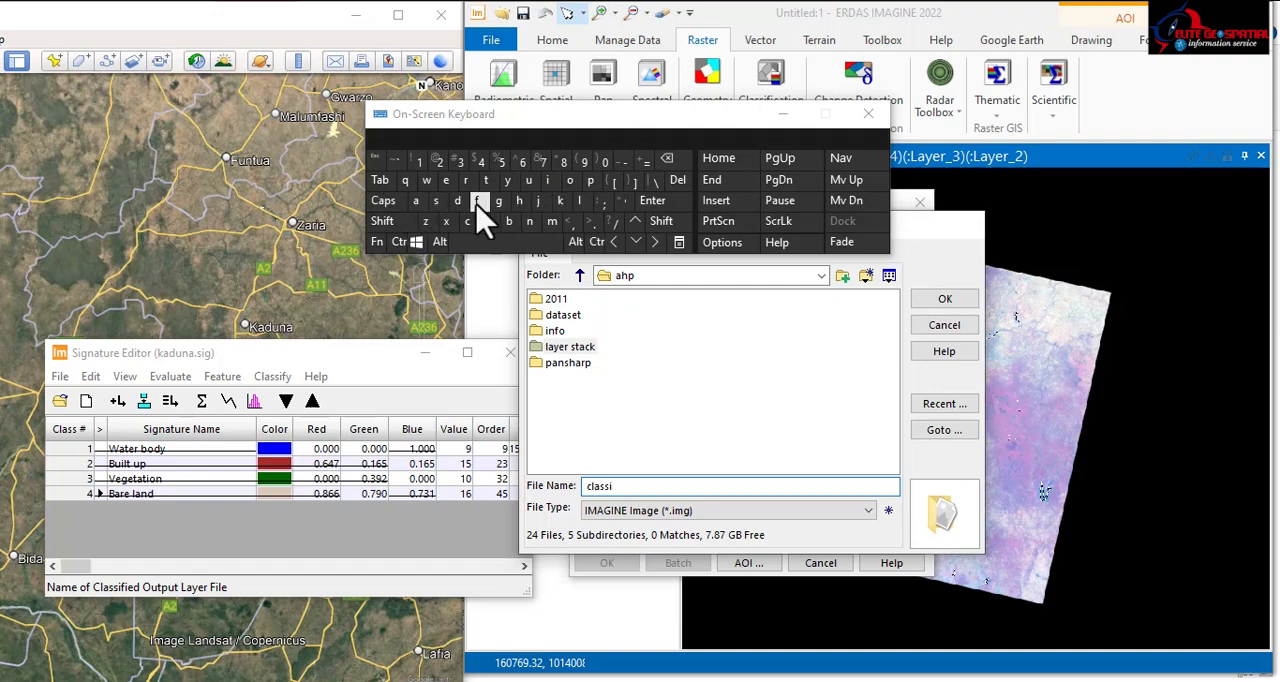
pyautogui.click(781, 115)
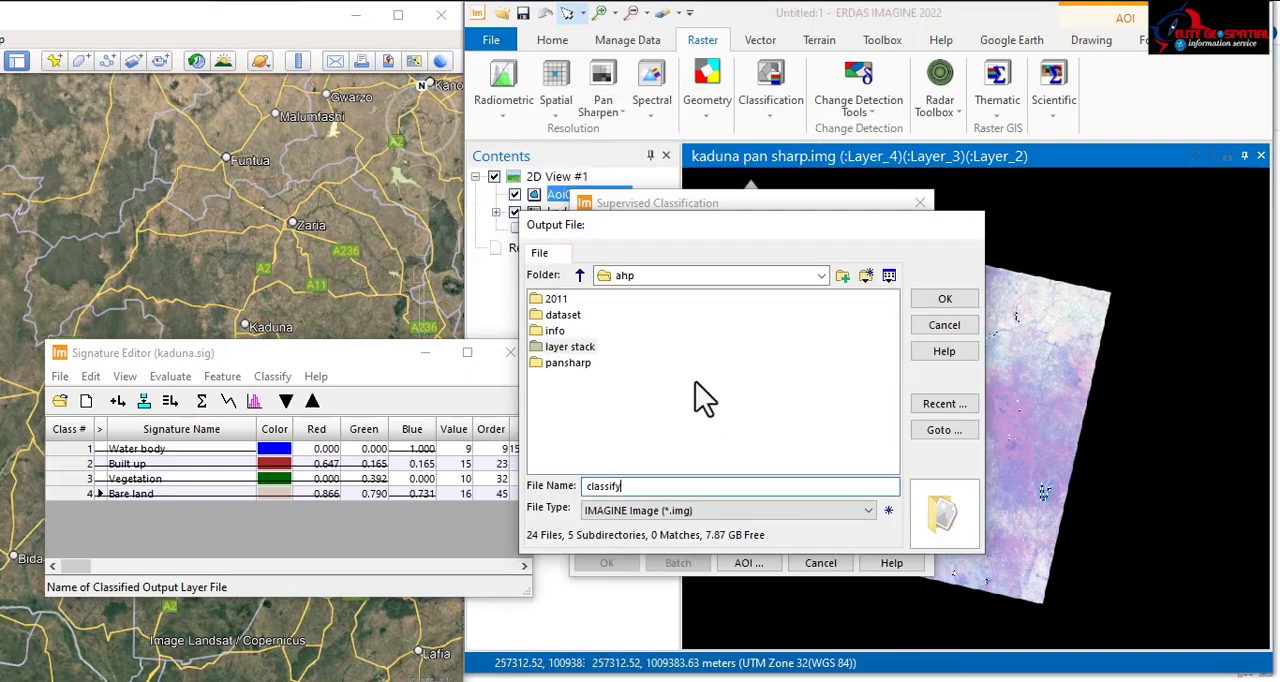
pyautogui.click(944, 299)
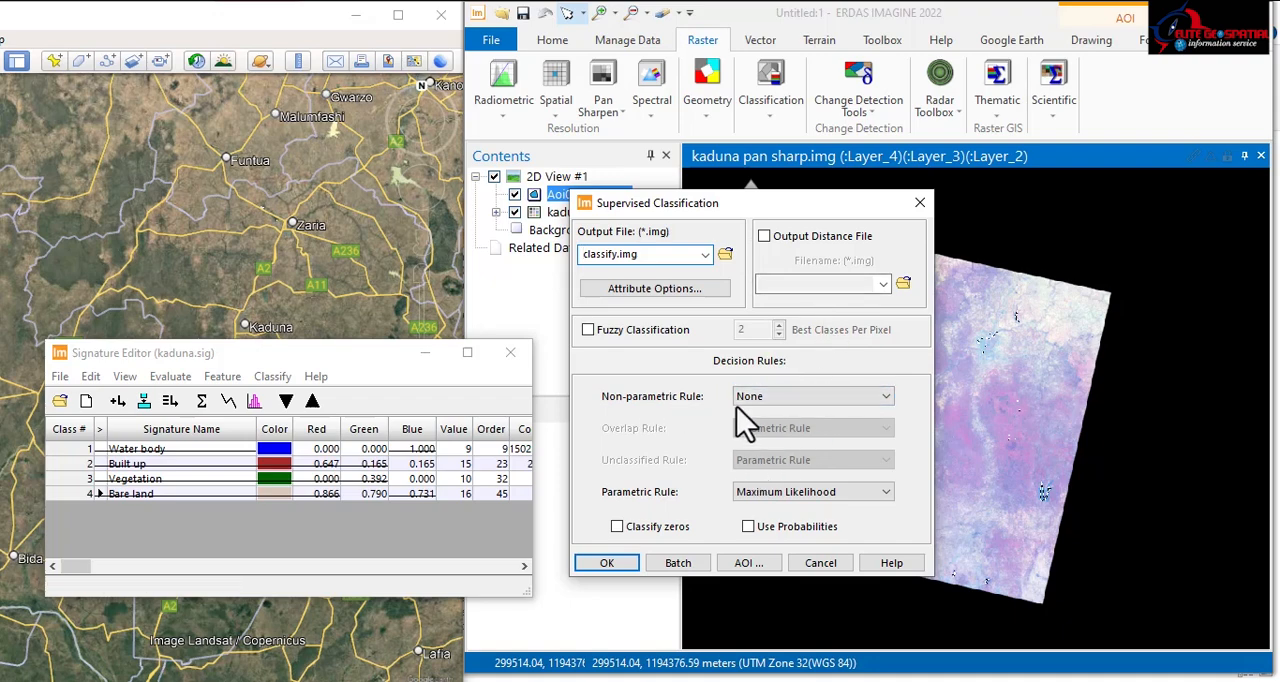
# Step: Run the supervised classification with non-parametric rule None and parametric rule Maximum Likelihood
pyautogui.click(768, 397)
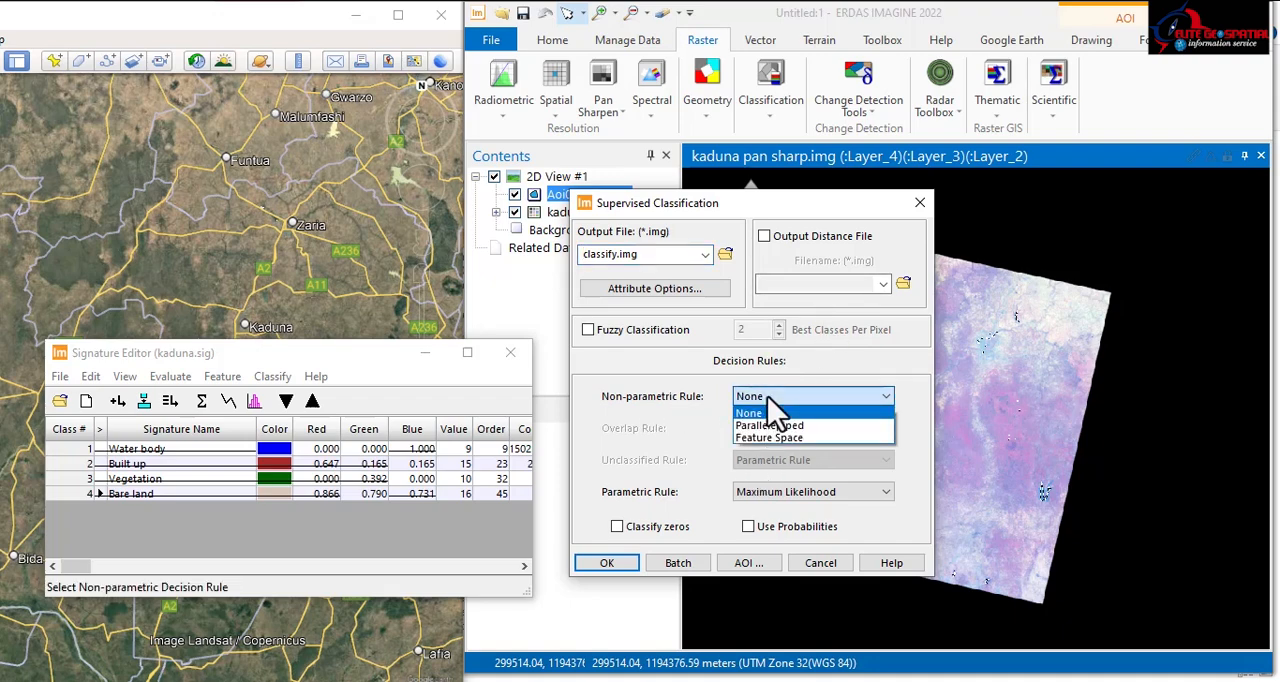
pyautogui.click(768, 398)
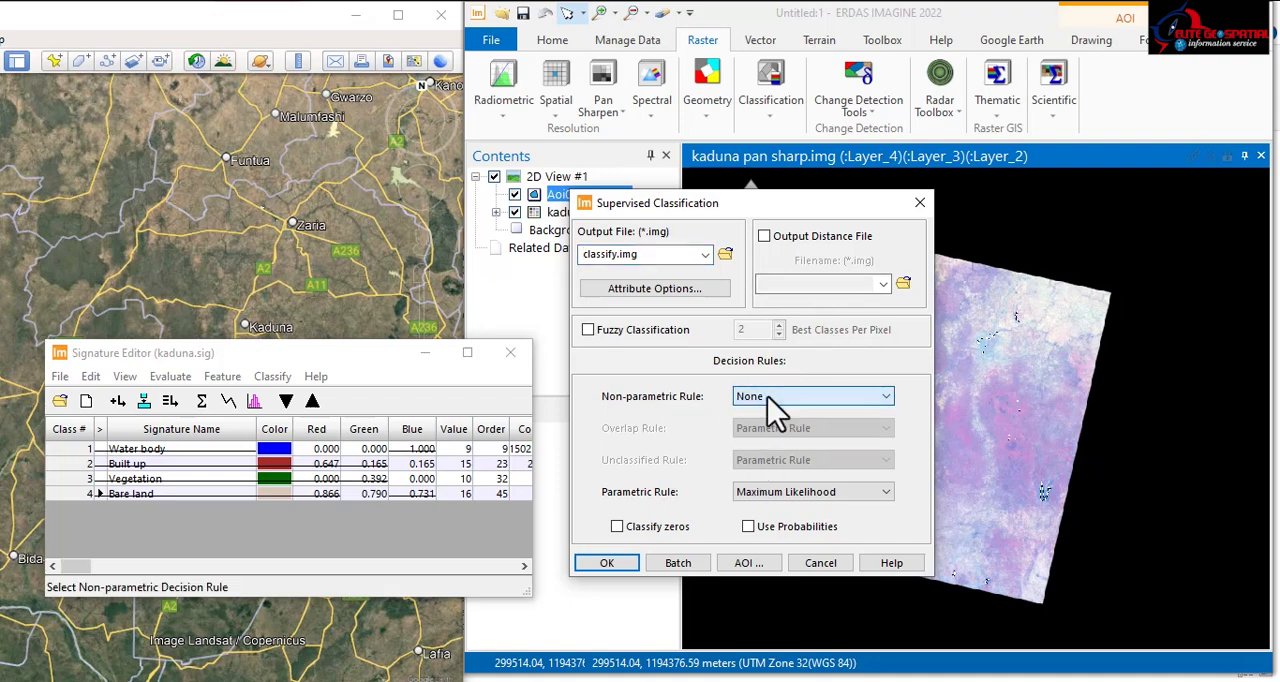
pyautogui.click(608, 562)
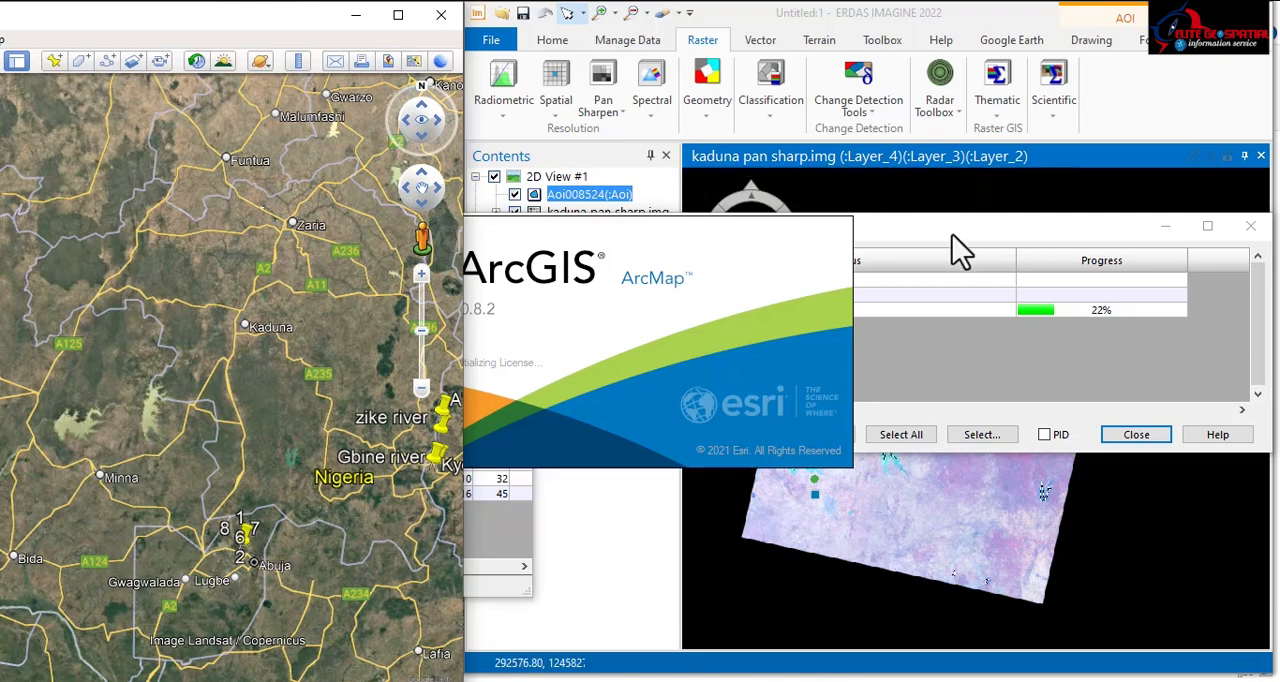
pyautogui.click(1045, 236)
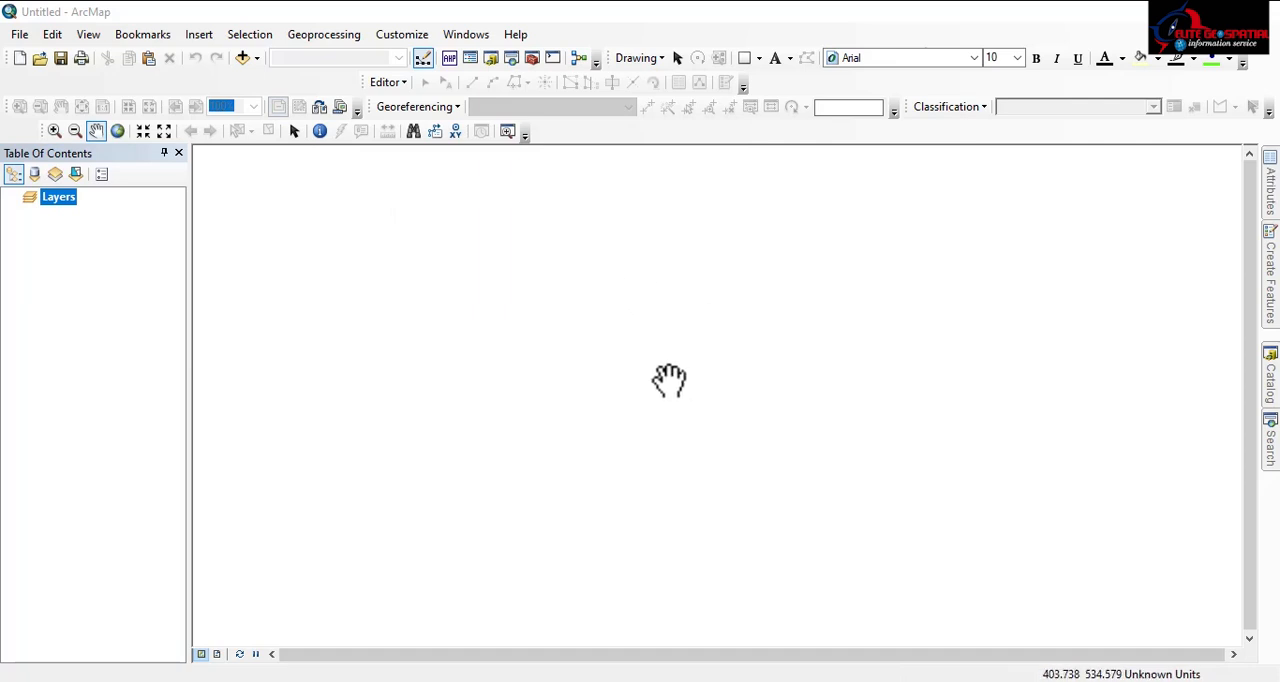
# Step: In ArcMap, add the kadunalga.shp shapefile from the OSGOF Admin Map Latest folder to the empty map
pyautogui.click(243, 58)
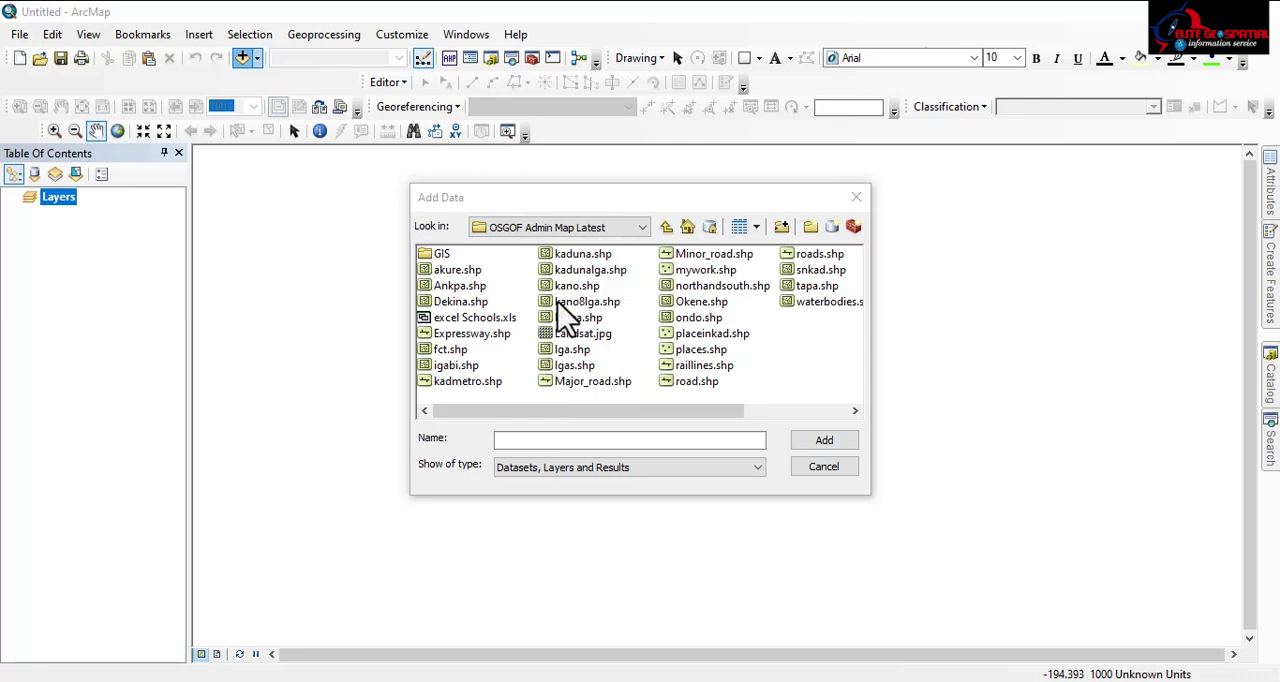
pyautogui.click(585, 269)
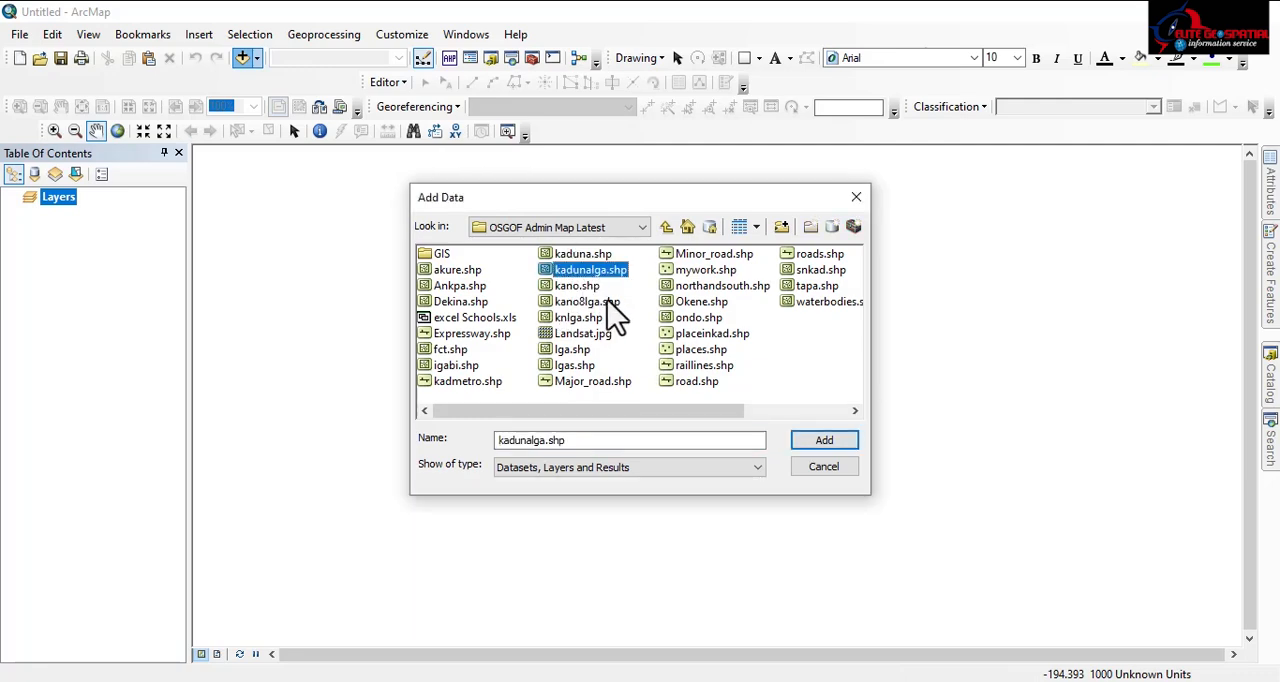
pyautogui.click(810, 440)
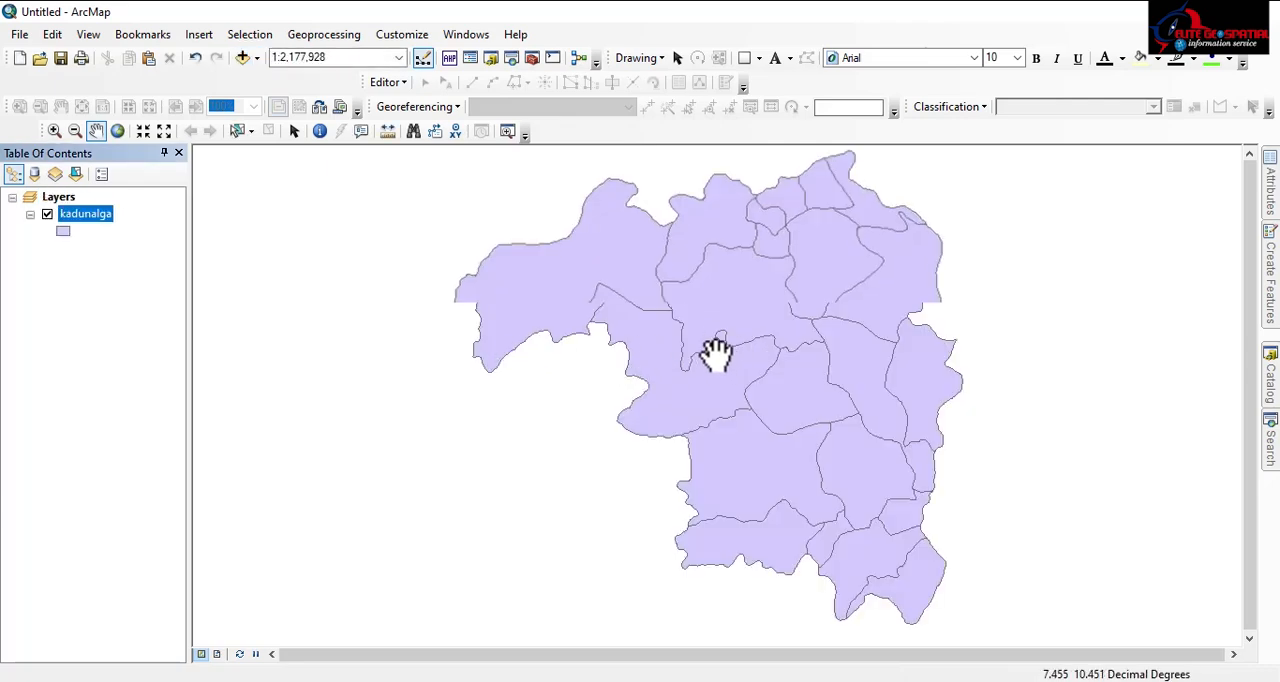
# Step: Check the coordinate system of the kadunalga layer in its data source properties
pyautogui.scroll(-5, 716, 352)
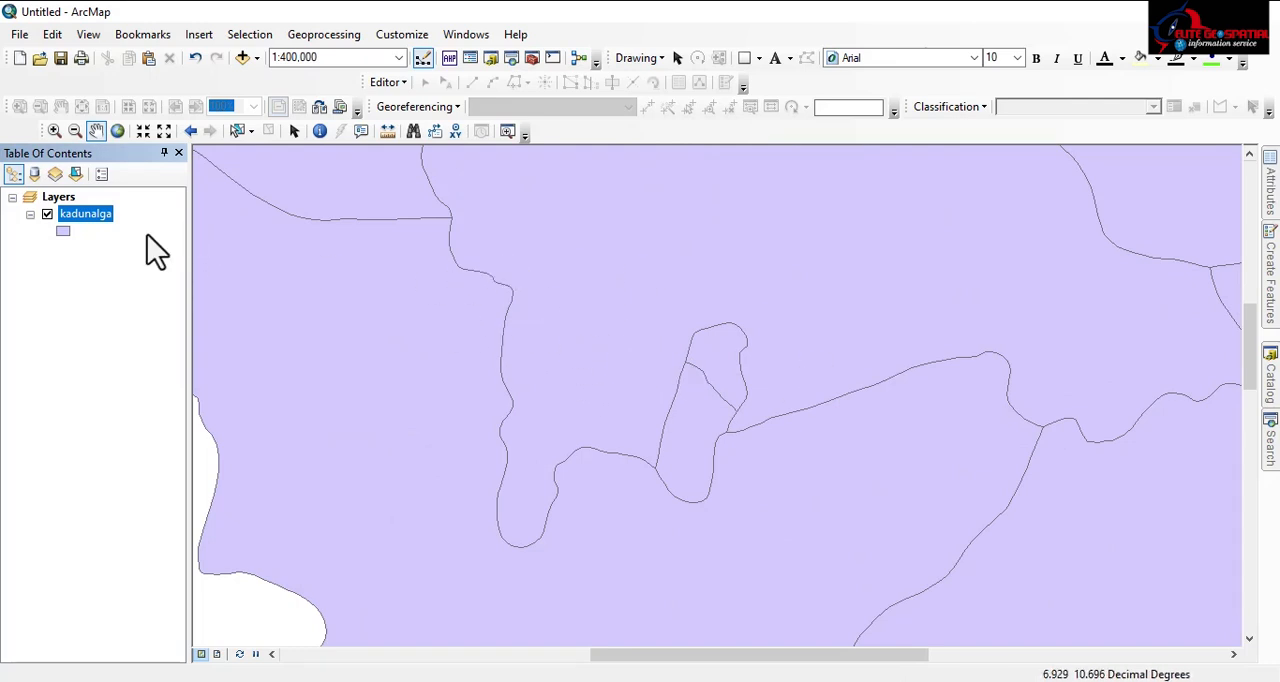
pyautogui.rightClick(96, 217)
pyautogui.click(199, 582)
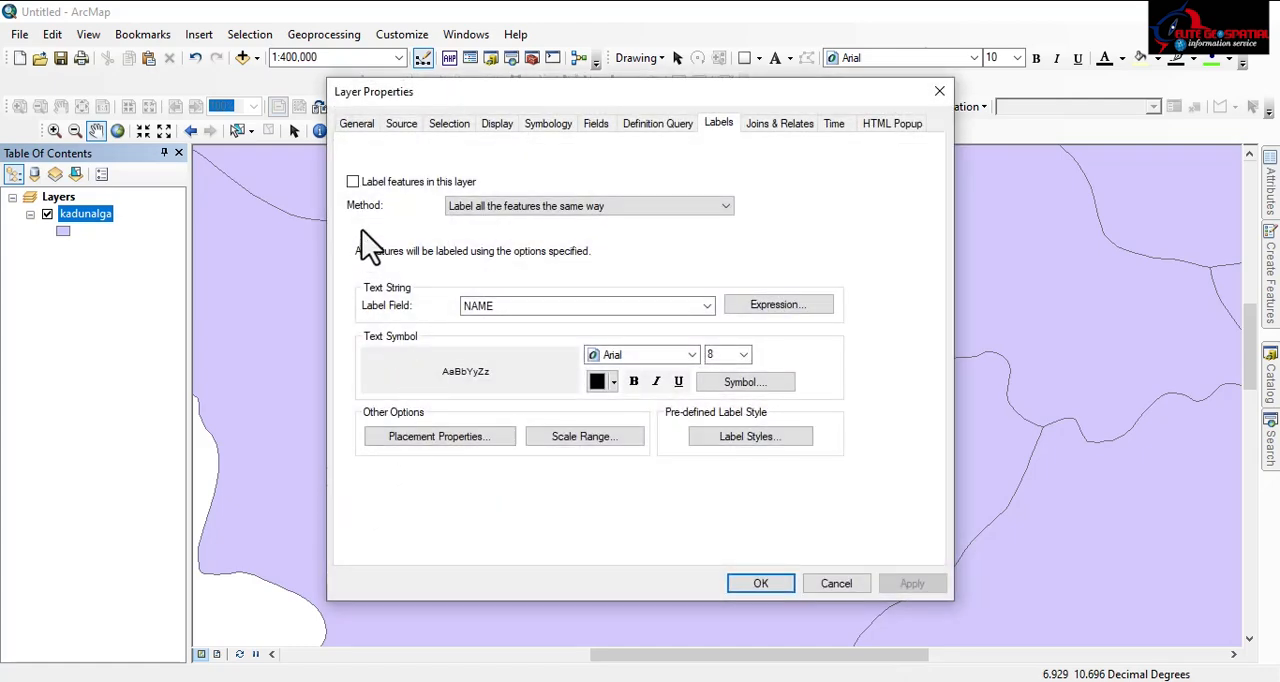
pyautogui.click(402, 124)
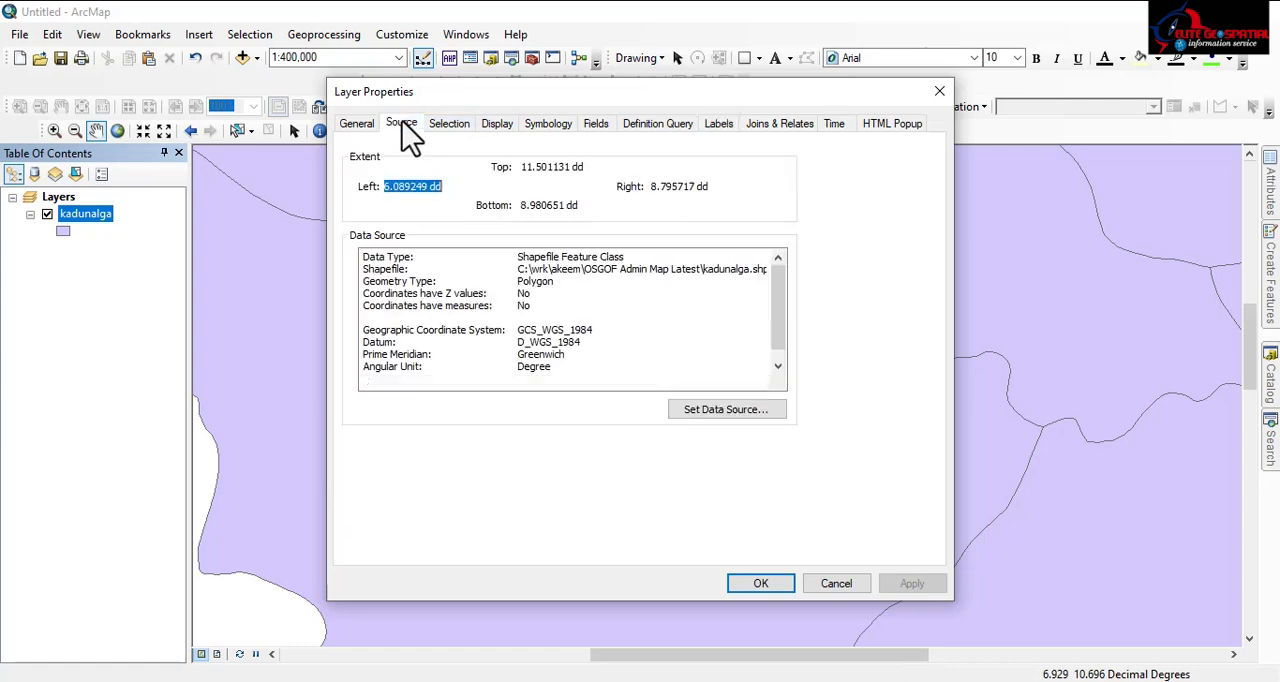
pyautogui.moveTo(517, 329); pyautogui.dragTo(605, 334)
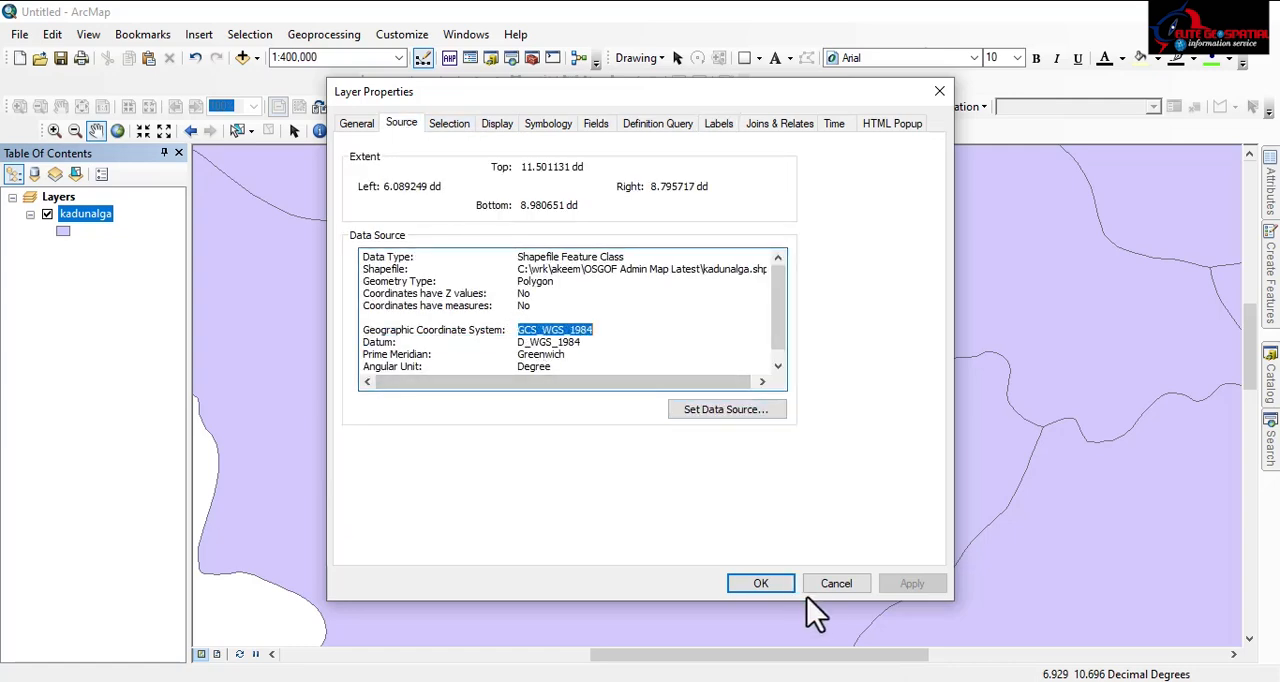
pyautogui.click(833, 583)
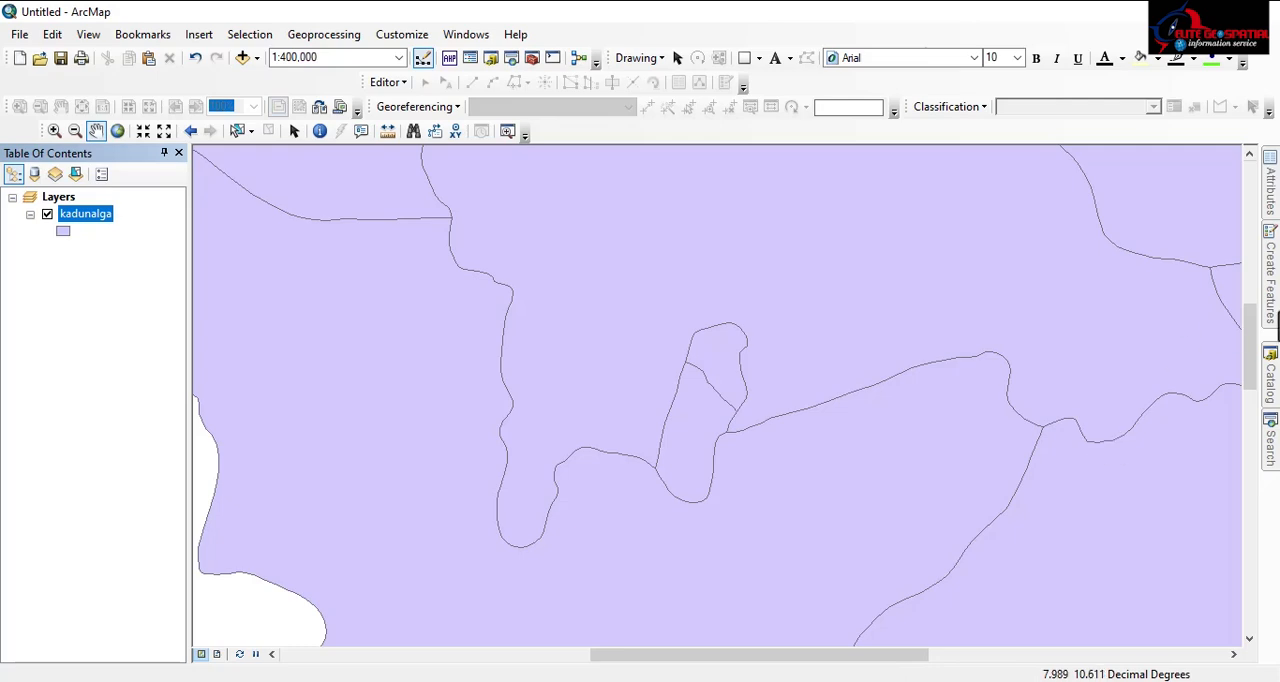
# Step: Set up a new polygon shapefile named kad in the C:\wrk\MSC RESEARCH folder
pyautogui.click(1271, 395)
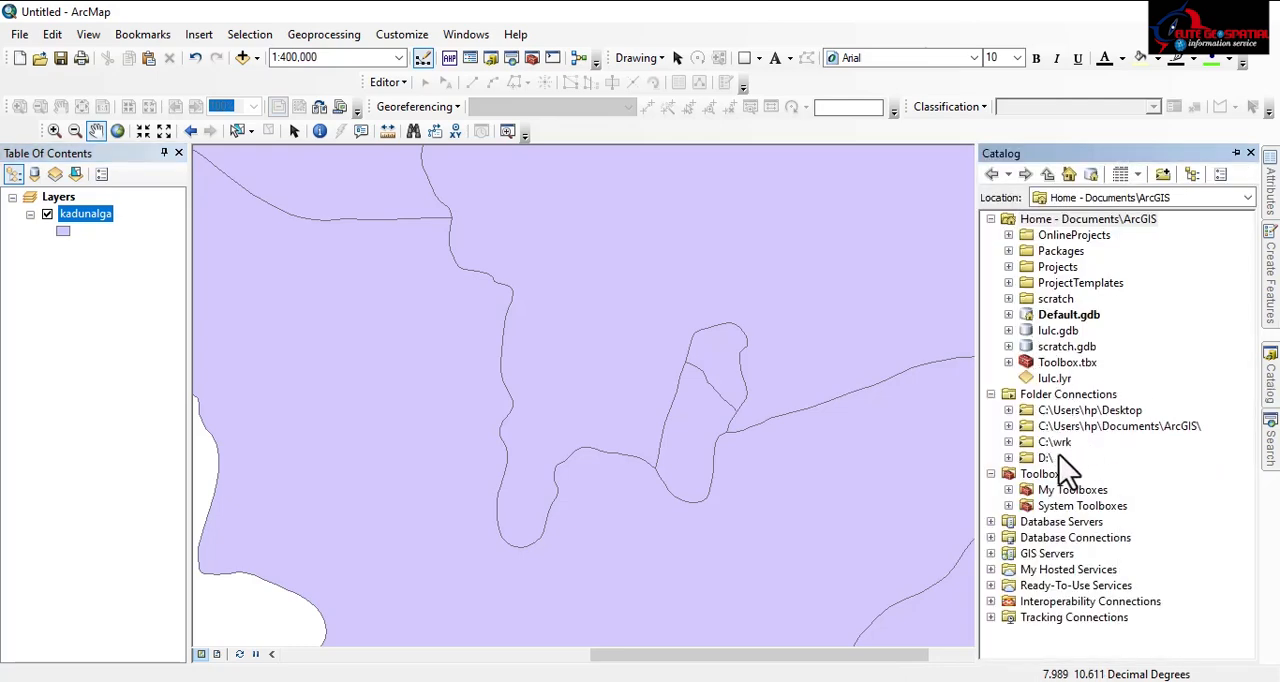
pyautogui.click(1008, 442)
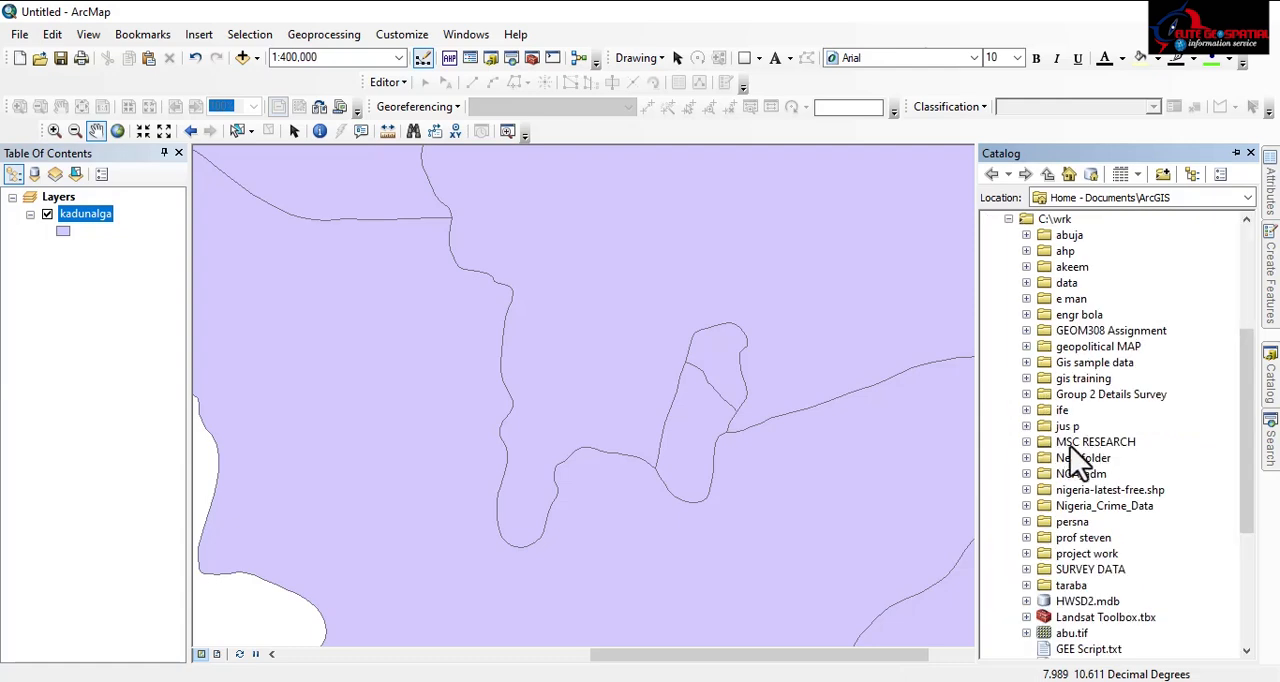
pyautogui.click(1060, 443)
pyautogui.rightClick(1058, 447)
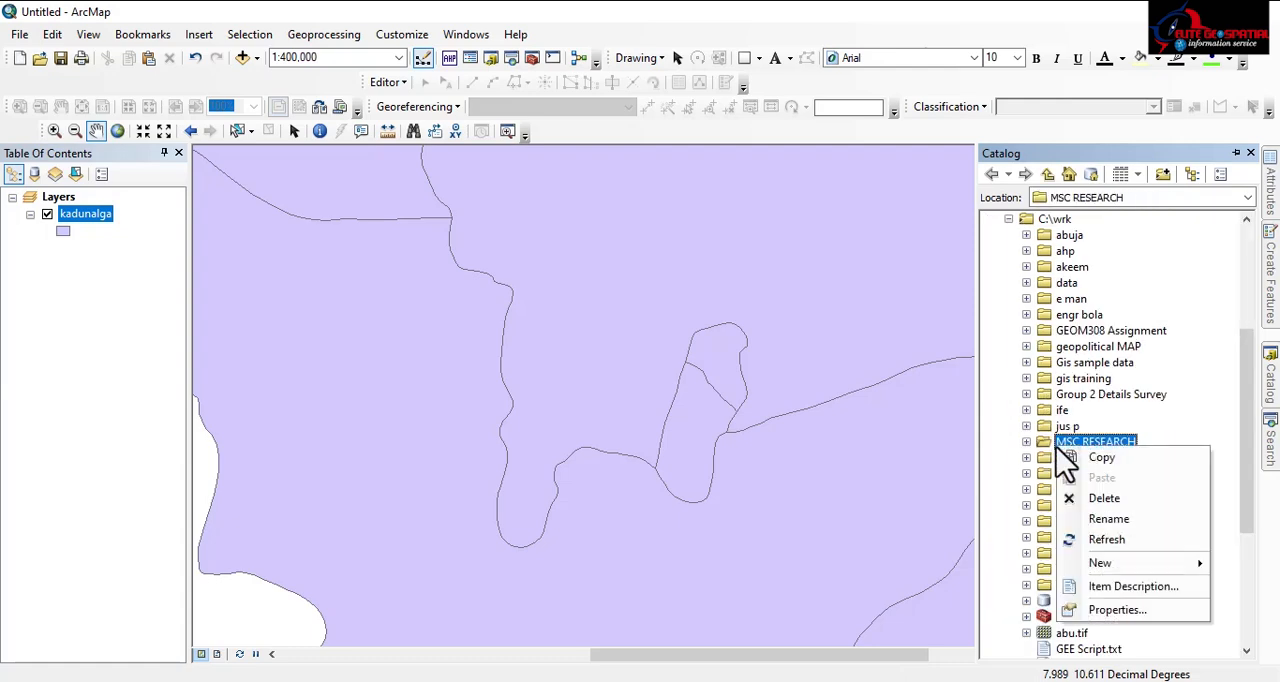
pyautogui.moveTo(1122, 566)
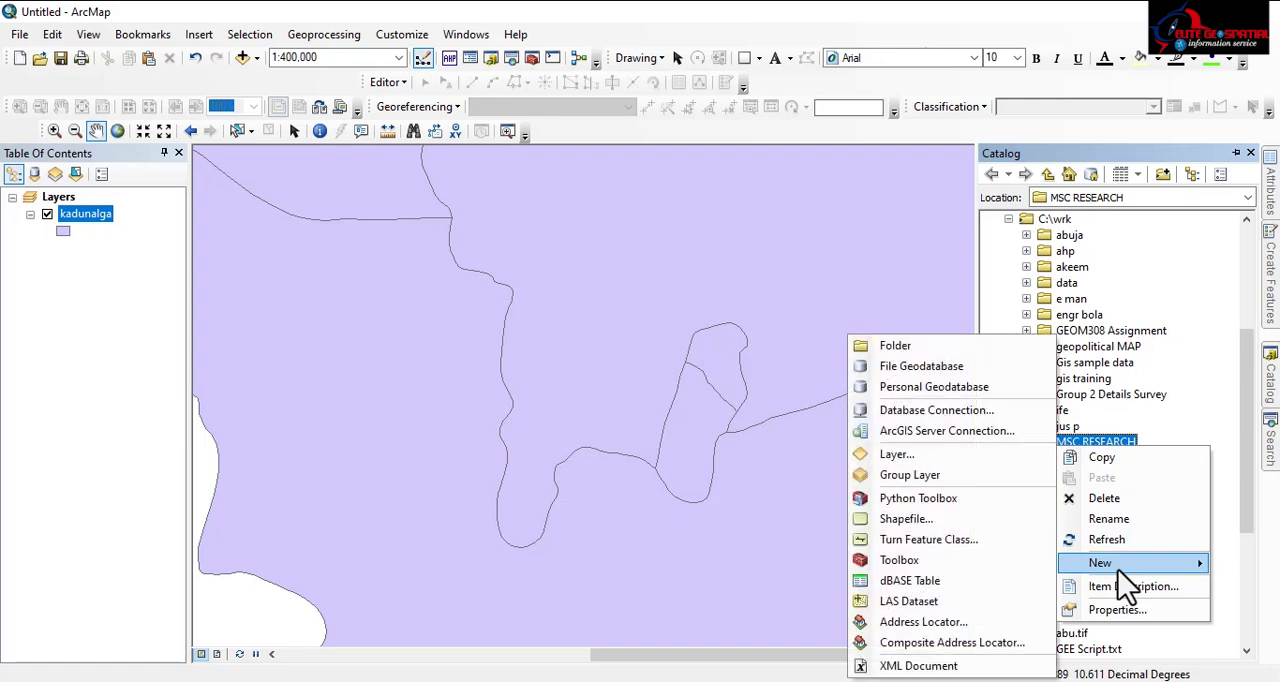
pyautogui.click(858, 520)
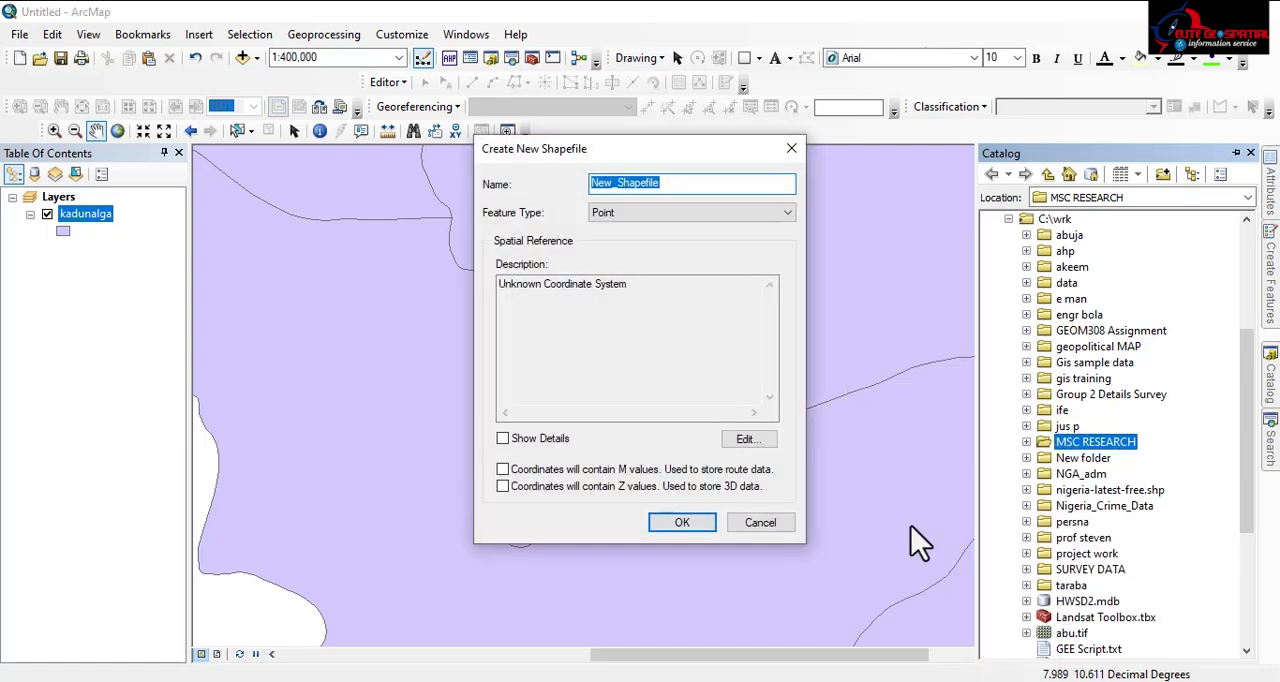
pyautogui.write('kad')
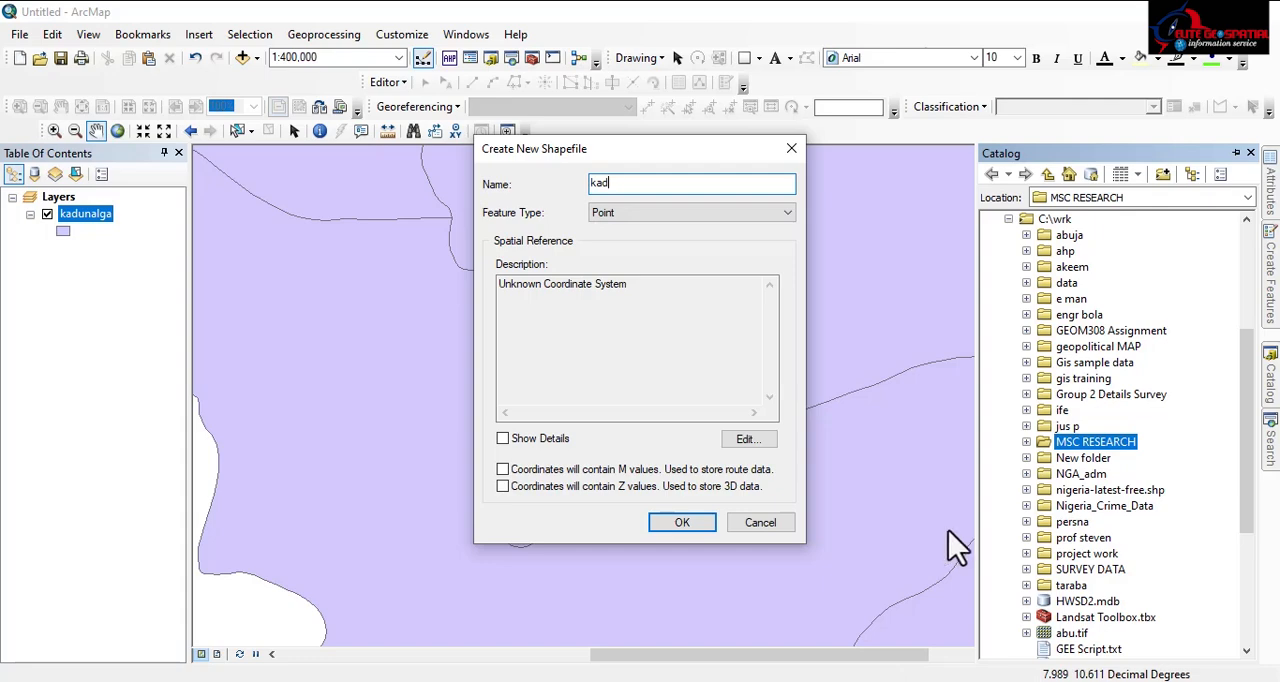
pyautogui.click(684, 214)
pyautogui.click(616, 257)
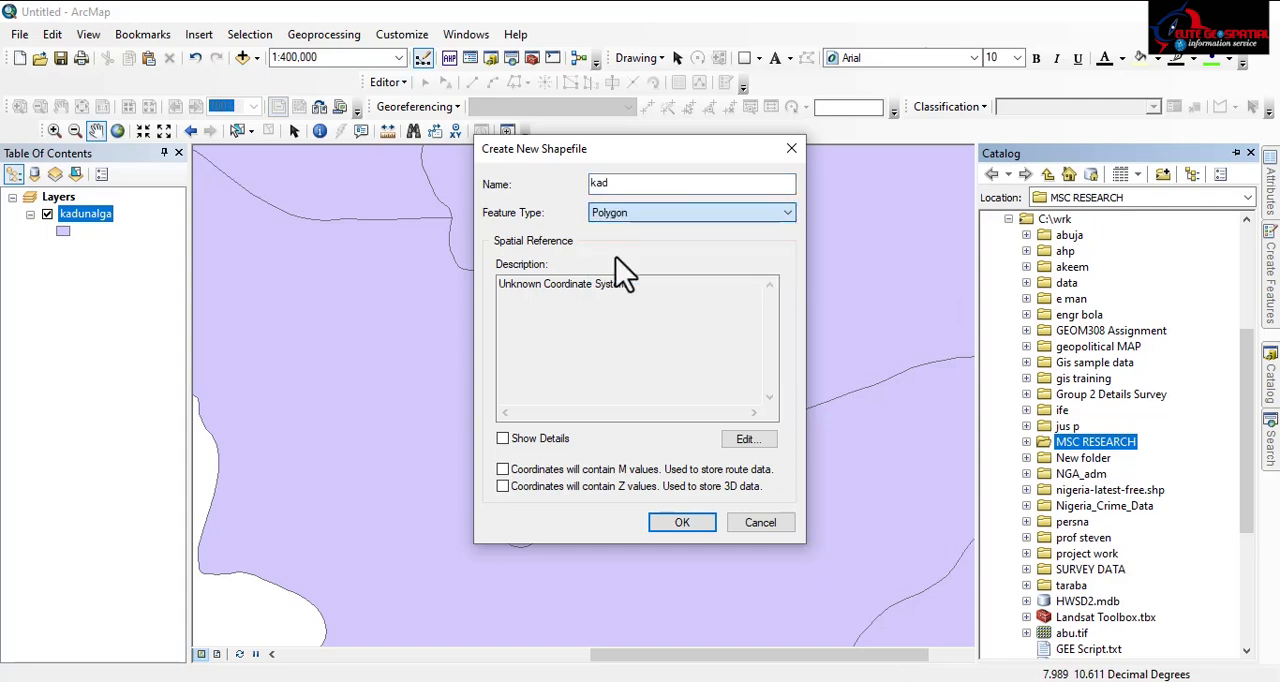
# Step: Assign the WGS 1984 UTM Zone 32N coordinate system to the kad shapefile and create it
pyautogui.click(749, 439)
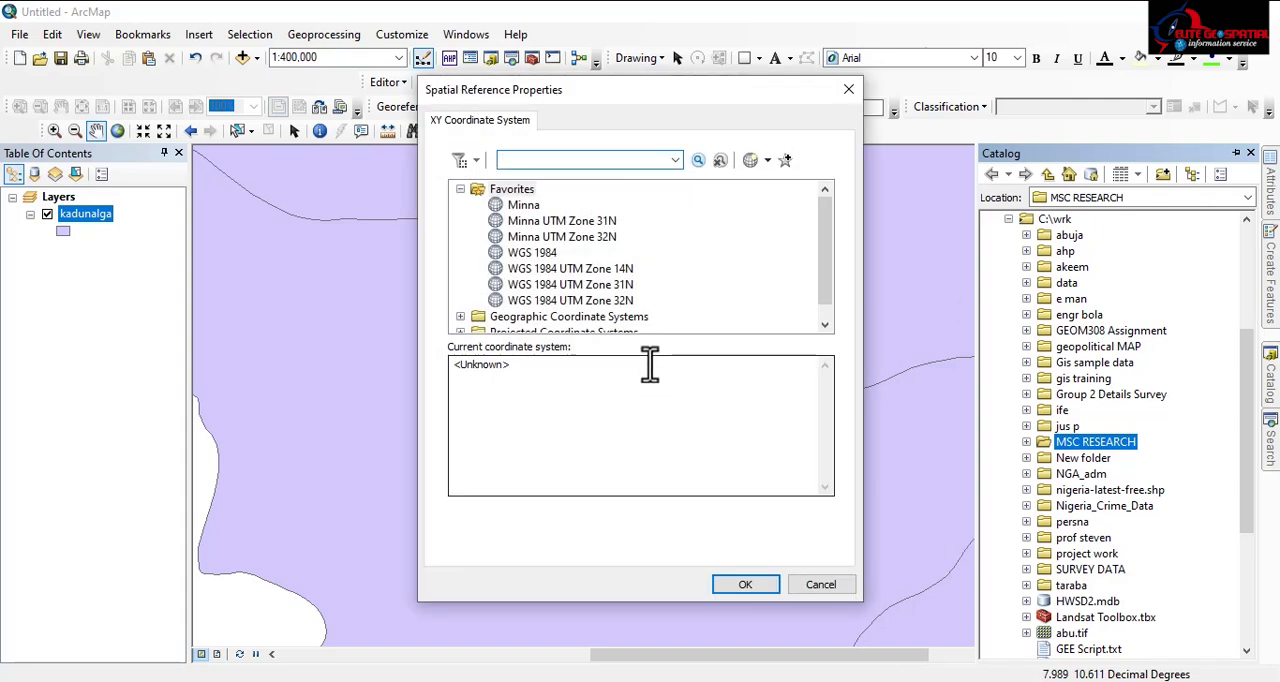
pyautogui.click(597, 238)
pyautogui.click(556, 302)
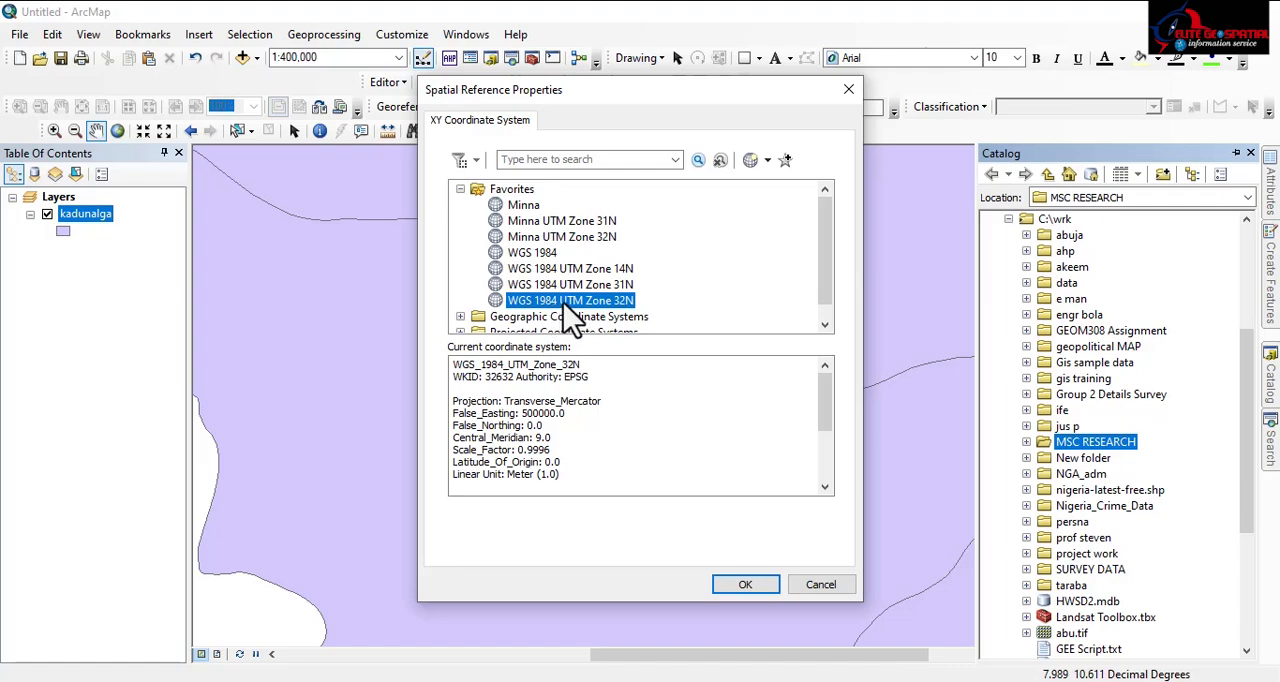
pyautogui.click(742, 585)
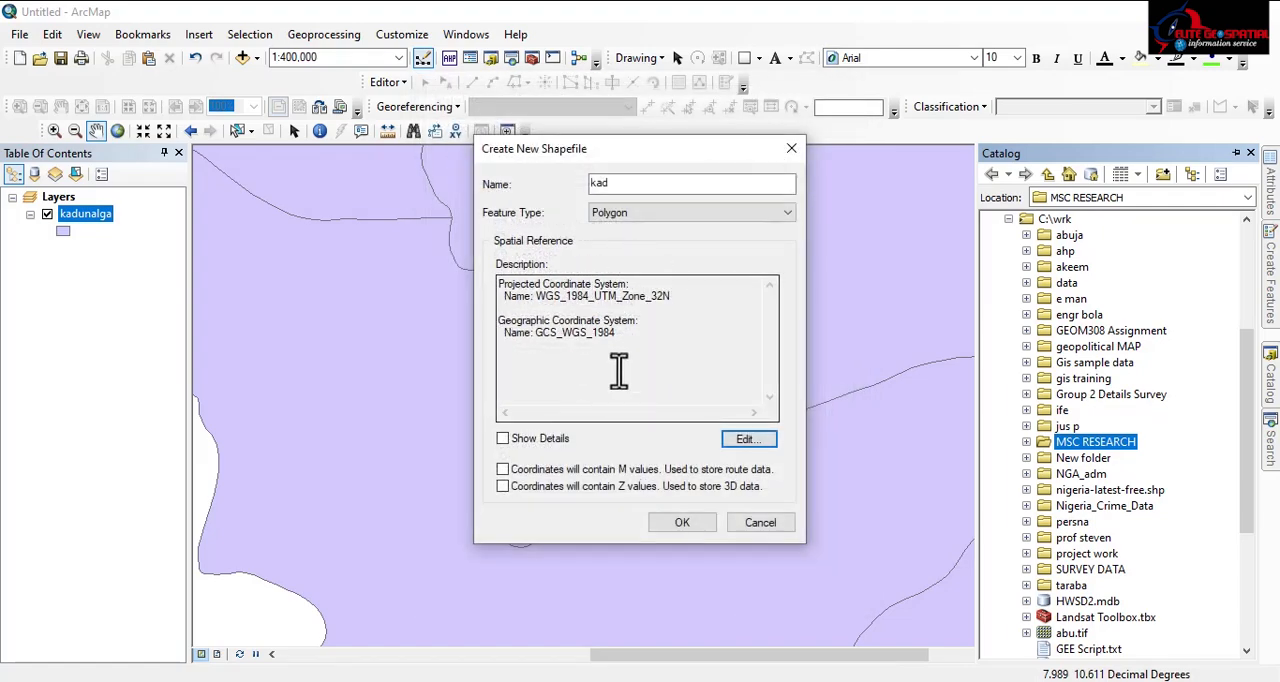
pyautogui.click(675, 521)
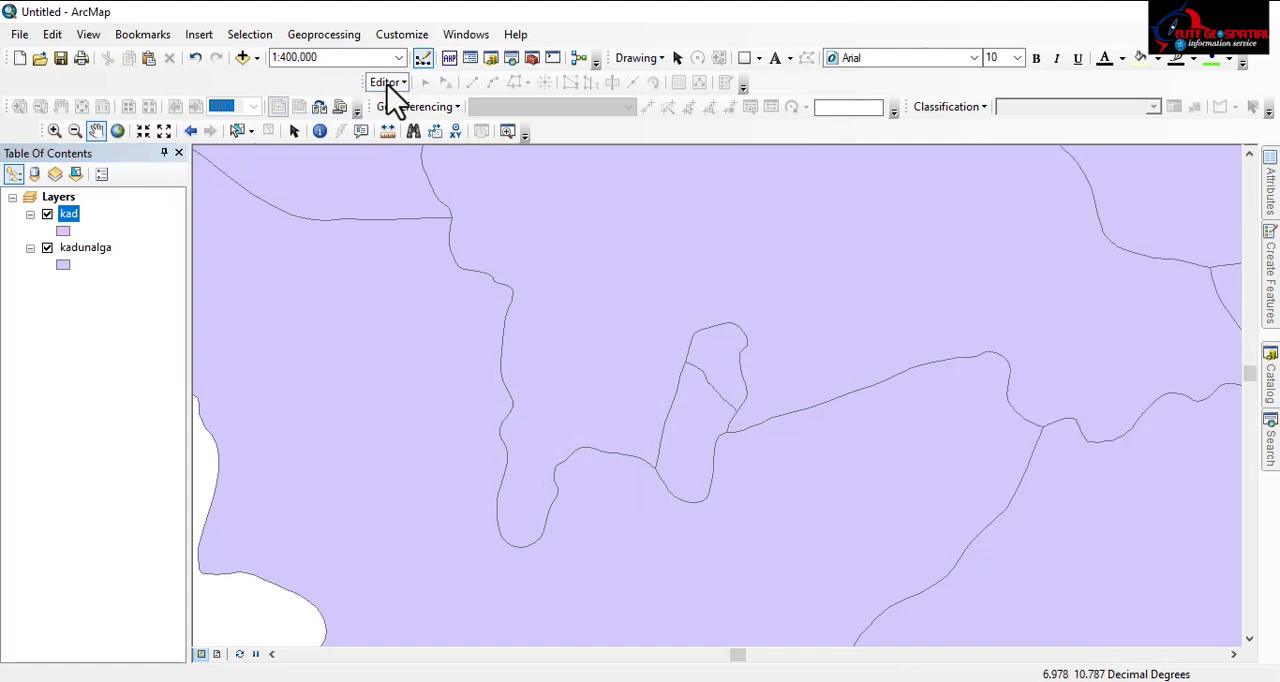
# Step: Start an edit session on the kad layer and choose its polygon feature template
pyautogui.click(387, 82)
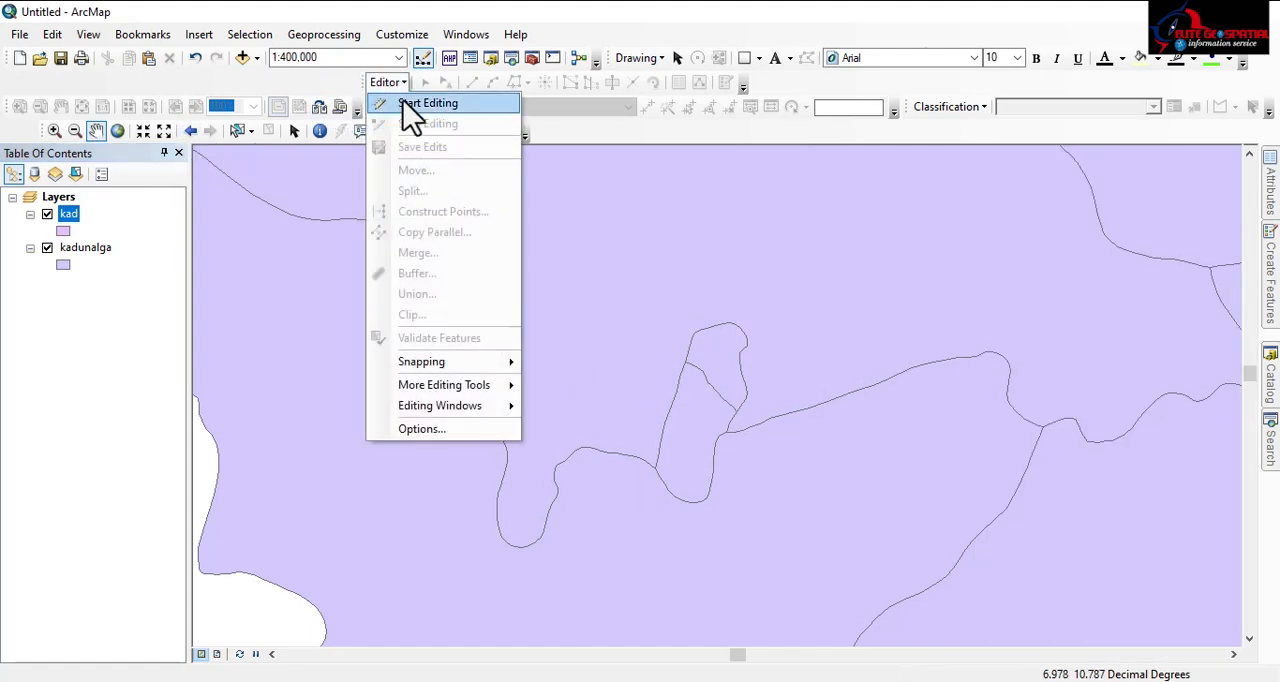
pyautogui.click(406, 106)
pyautogui.click(475, 190)
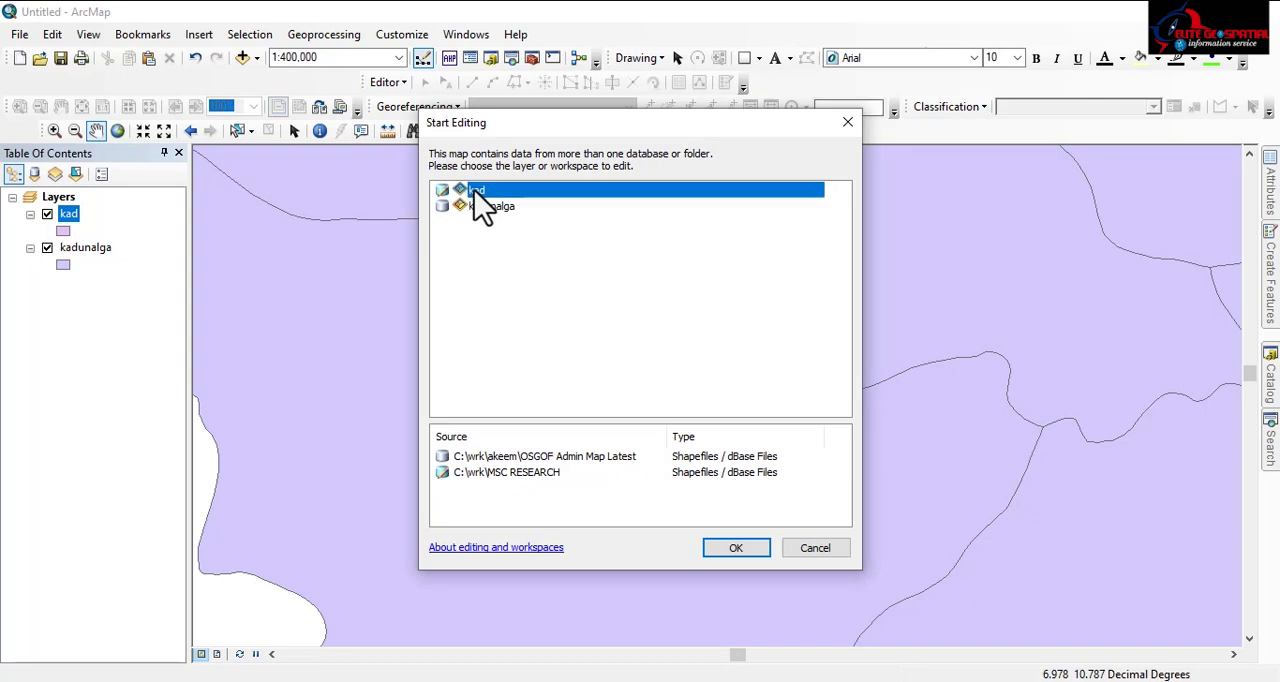
pyautogui.click(713, 548)
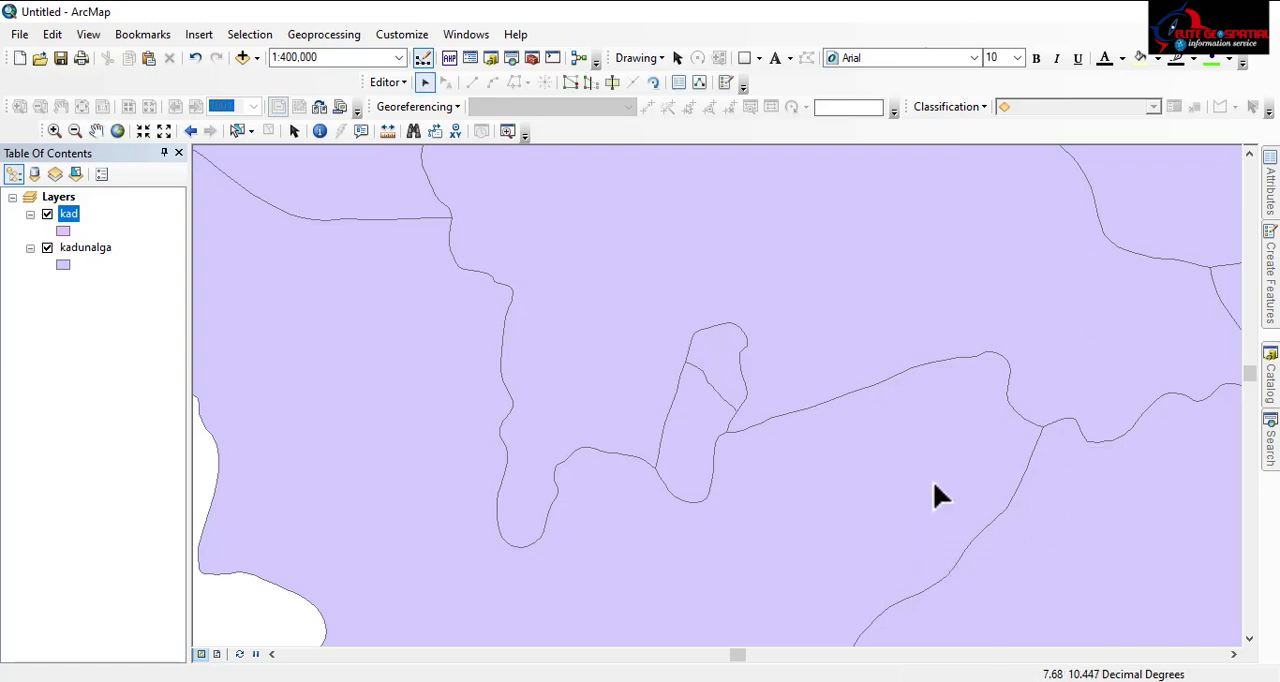
pyautogui.click(1272, 280)
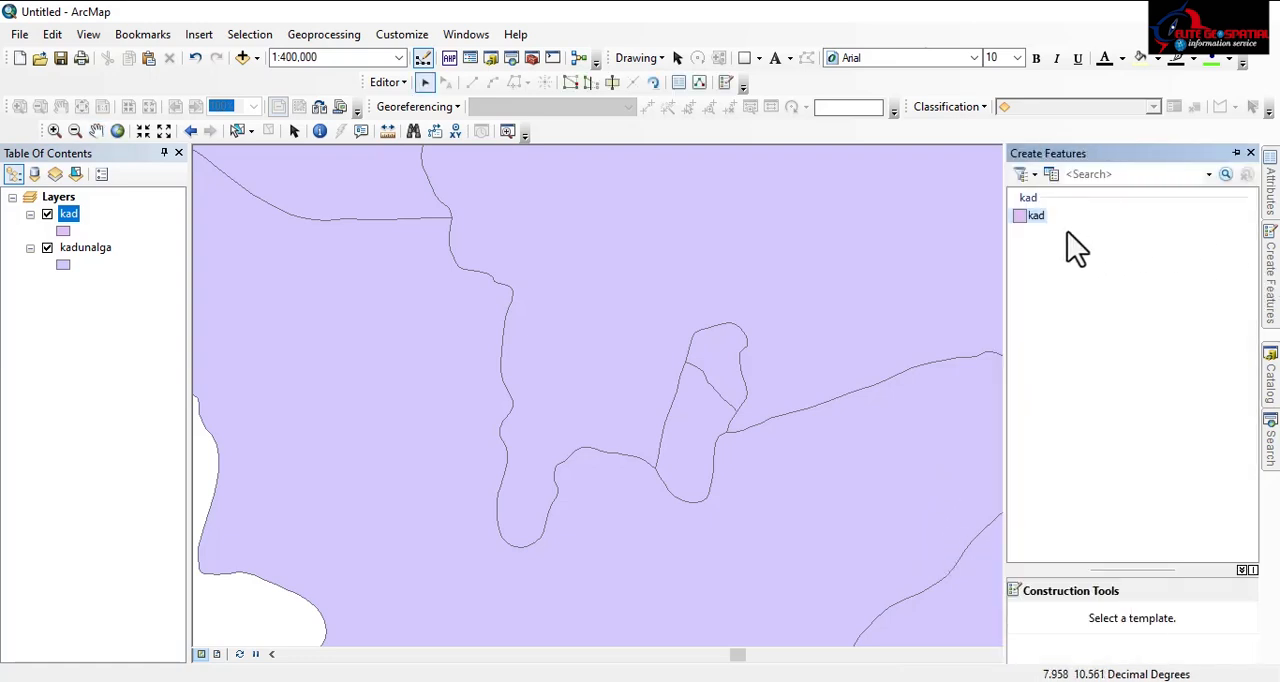
pyautogui.click(1035, 215)
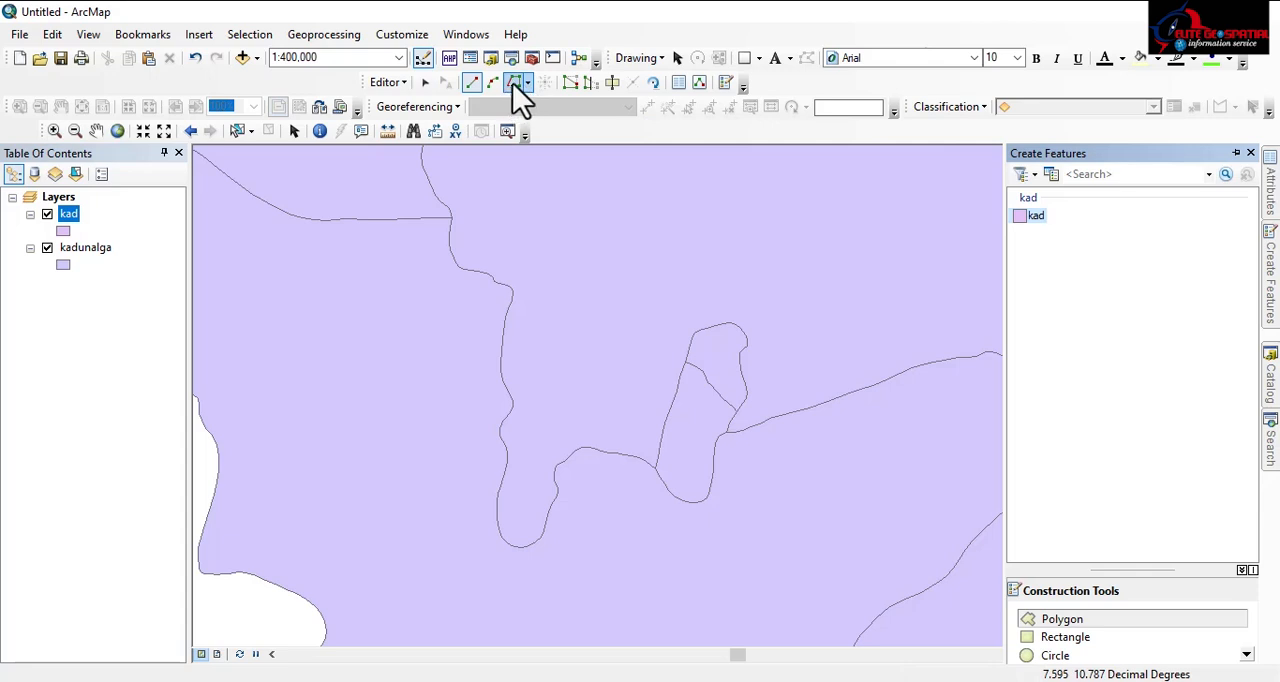
# Step: Trace the combined outline of the two small adjoining LGAs at the map centre as one kad polygon, completing it with Square and Finish
pyautogui.click(516, 81)
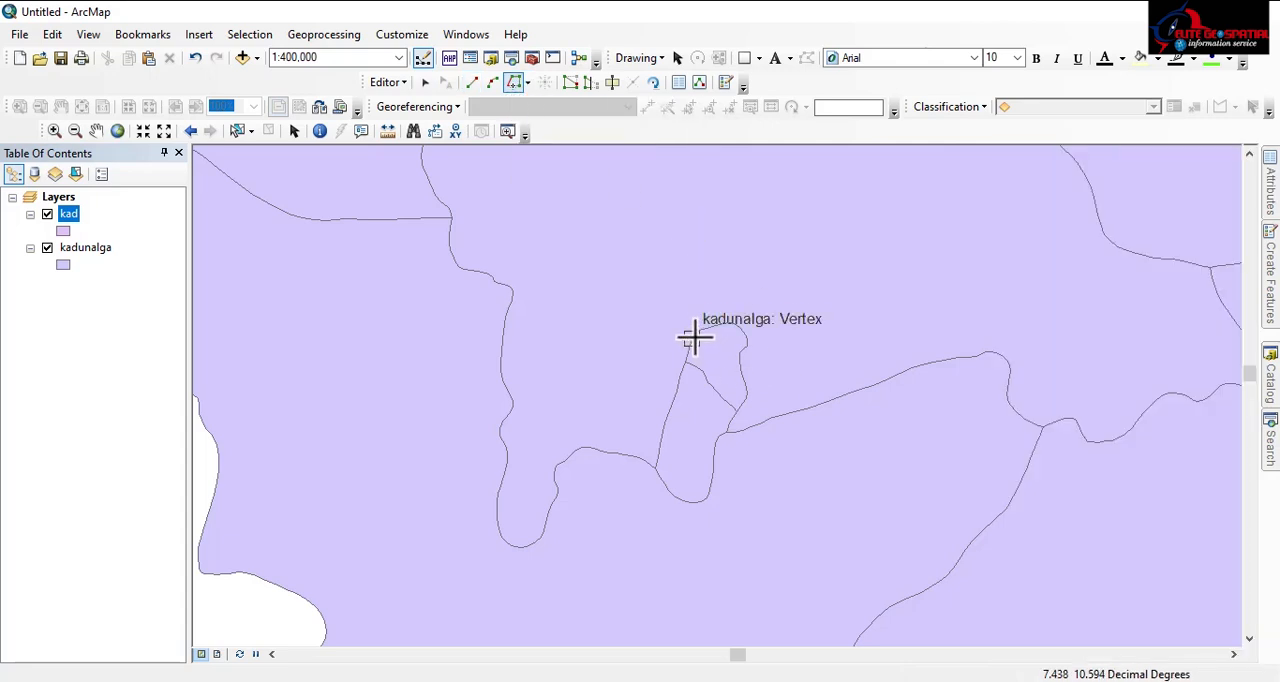
pyautogui.click(694, 333)
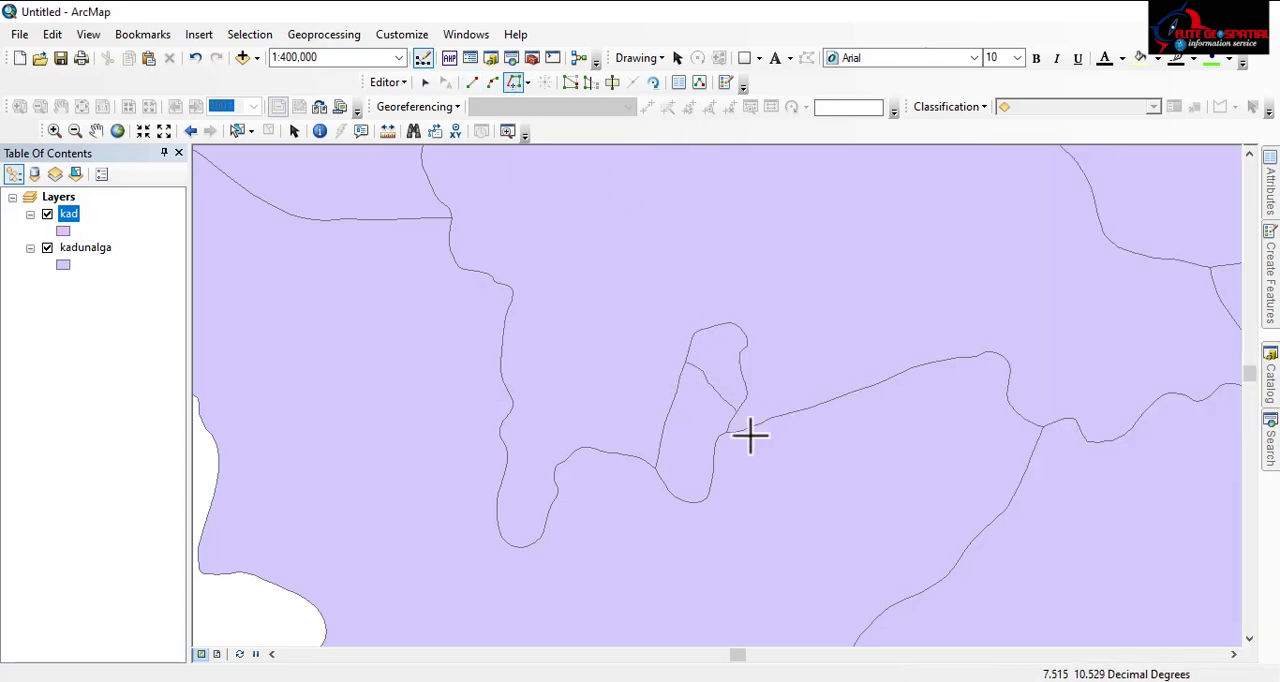
pyautogui.click(695, 335)
pyautogui.rightClick(702, 346)
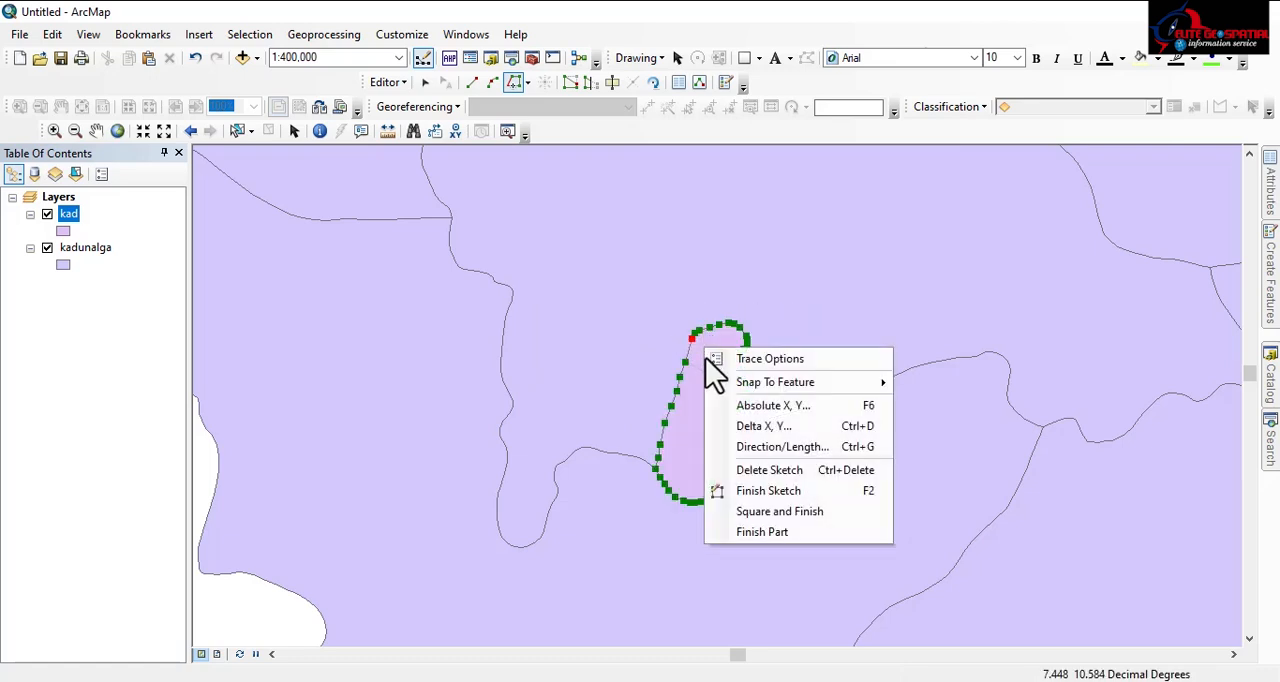
pyautogui.click(762, 512)
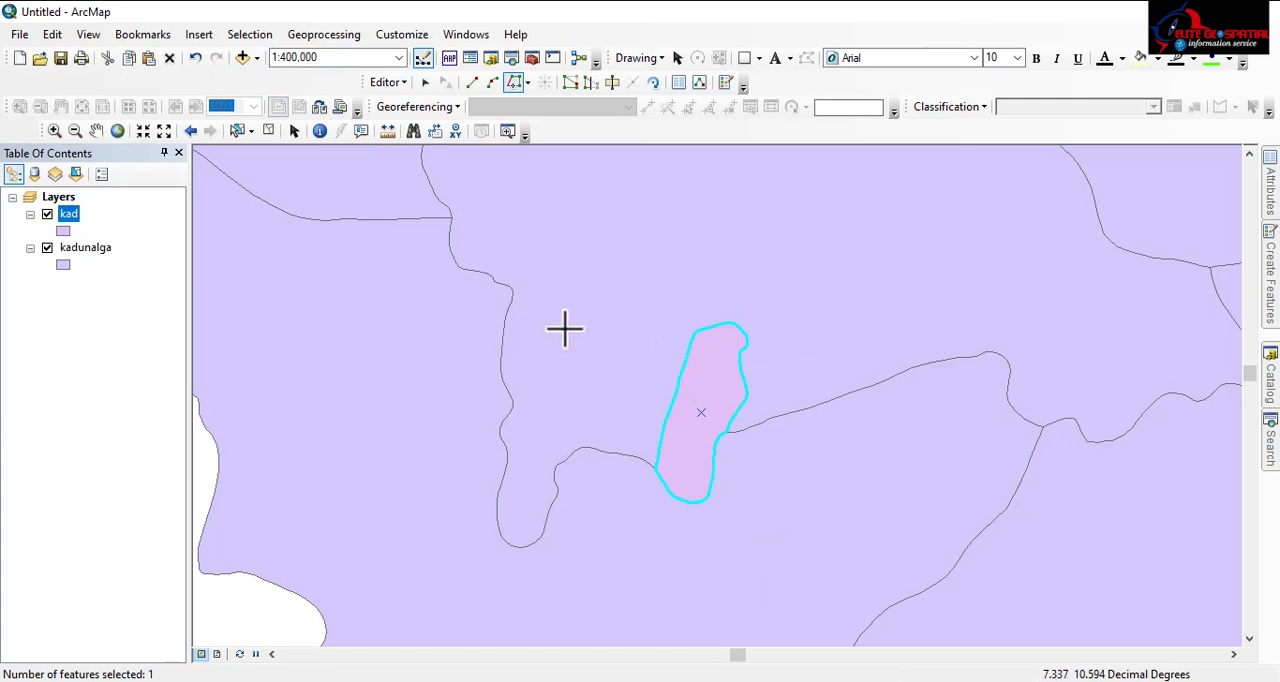
# Step: Stop editing the kad layer, save the edits and inspect the traced polygon
pyautogui.click(402, 82)
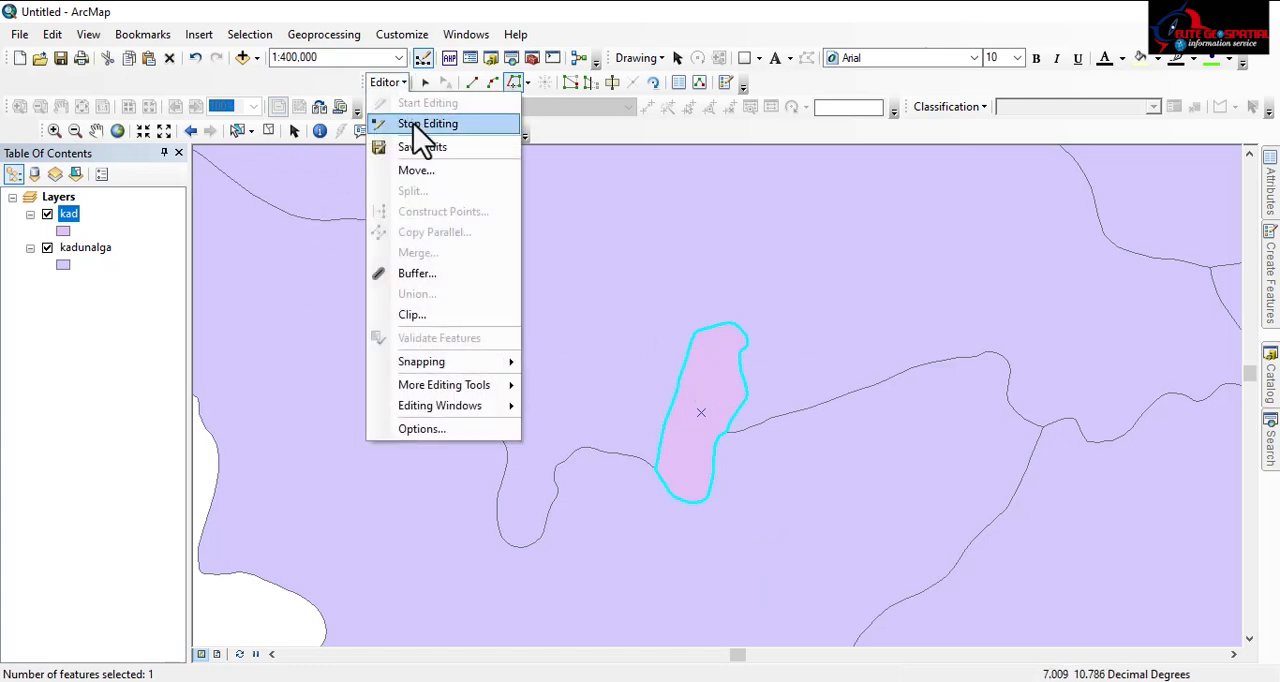
pyautogui.click(418, 125)
pyautogui.click(575, 410)
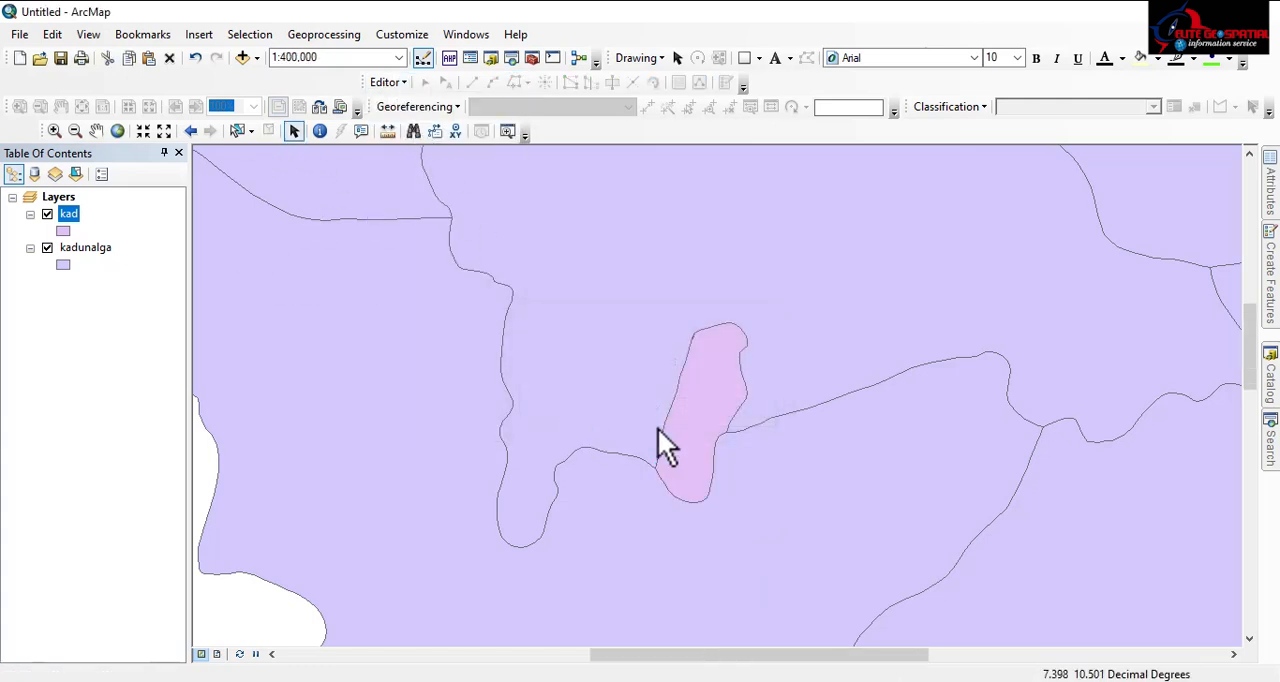
pyautogui.scroll(2, 701, 400)
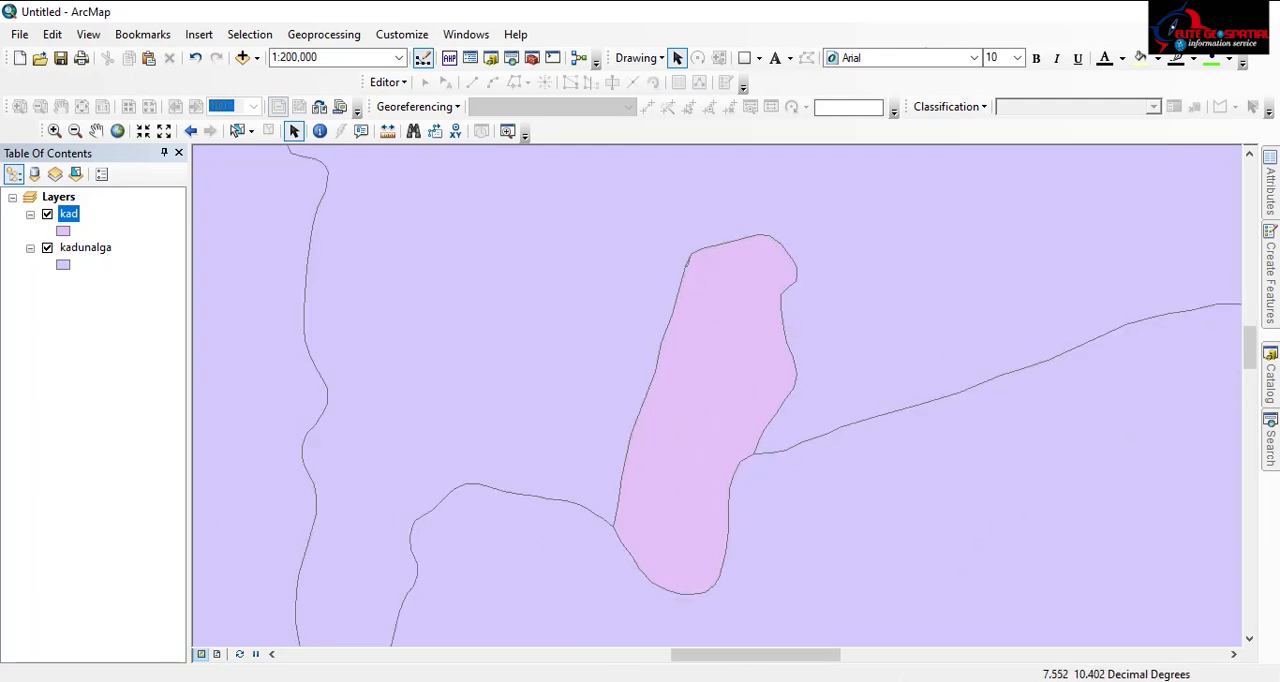
# Step: Switch to ERDAS IMAGINE, dismiss the finished kaduna pan sharp.img classification process and close the process list
pyautogui.click(908, 681)
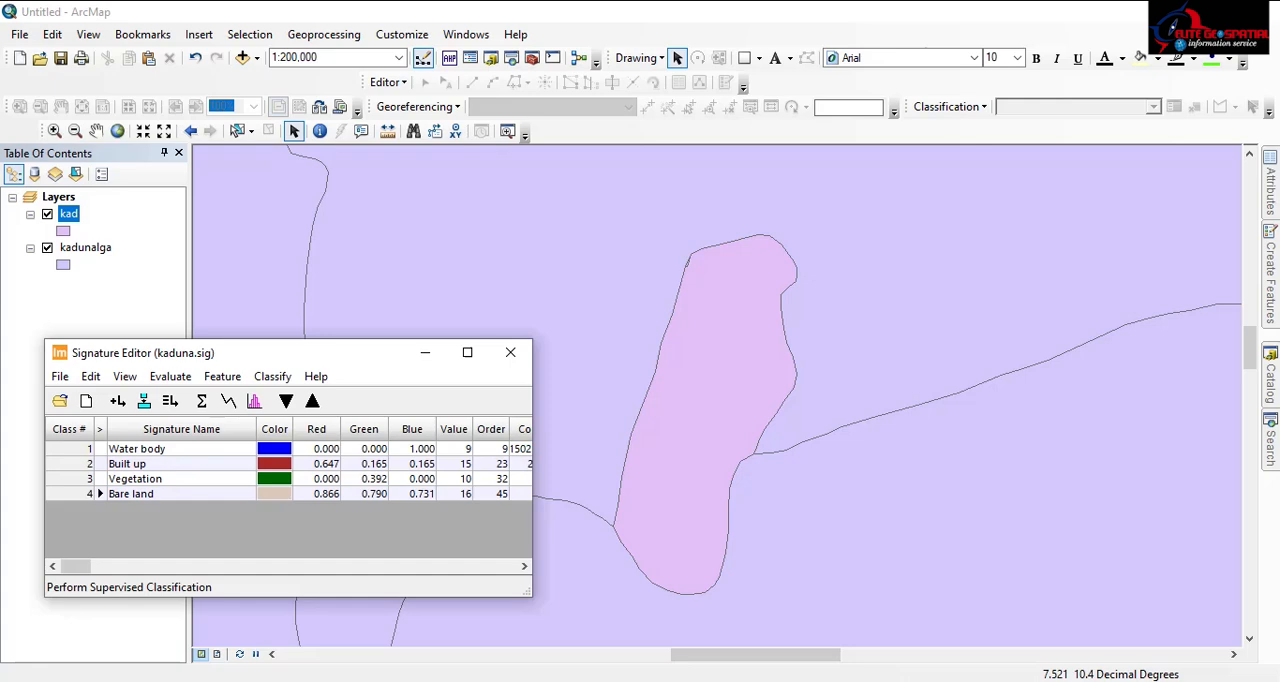
pyautogui.click(952, 681)
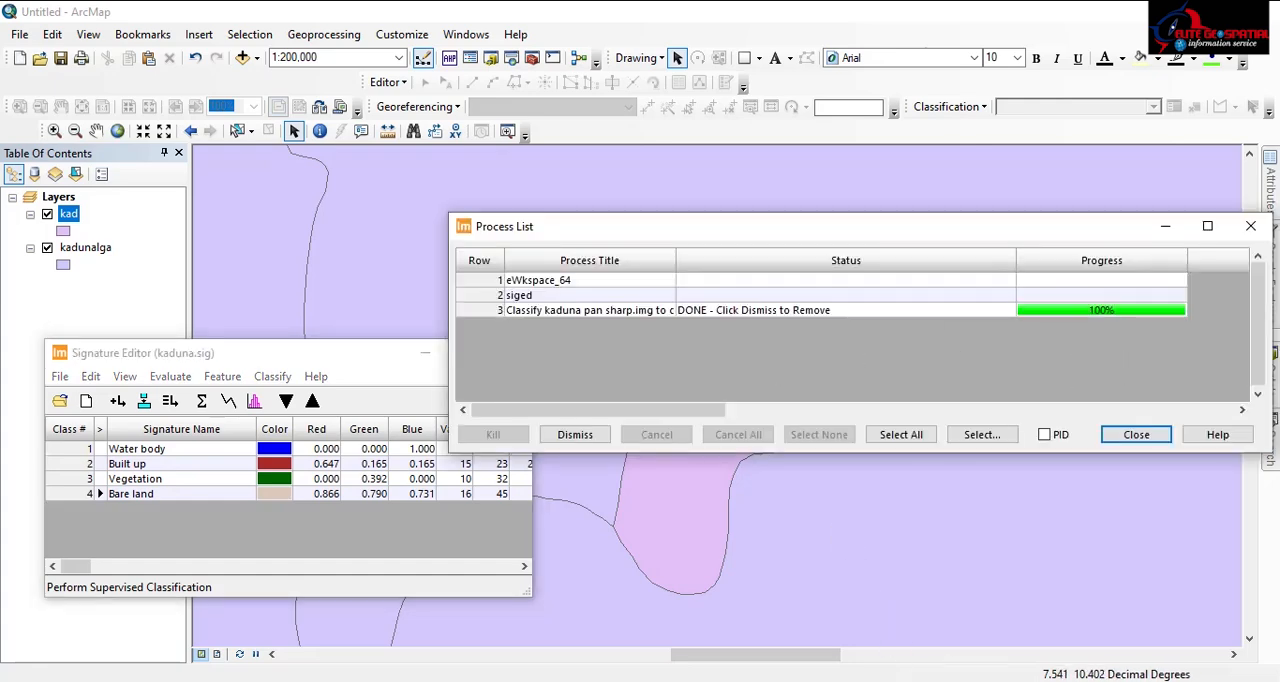
pyautogui.click(797, 681)
pyautogui.click(1000, 681)
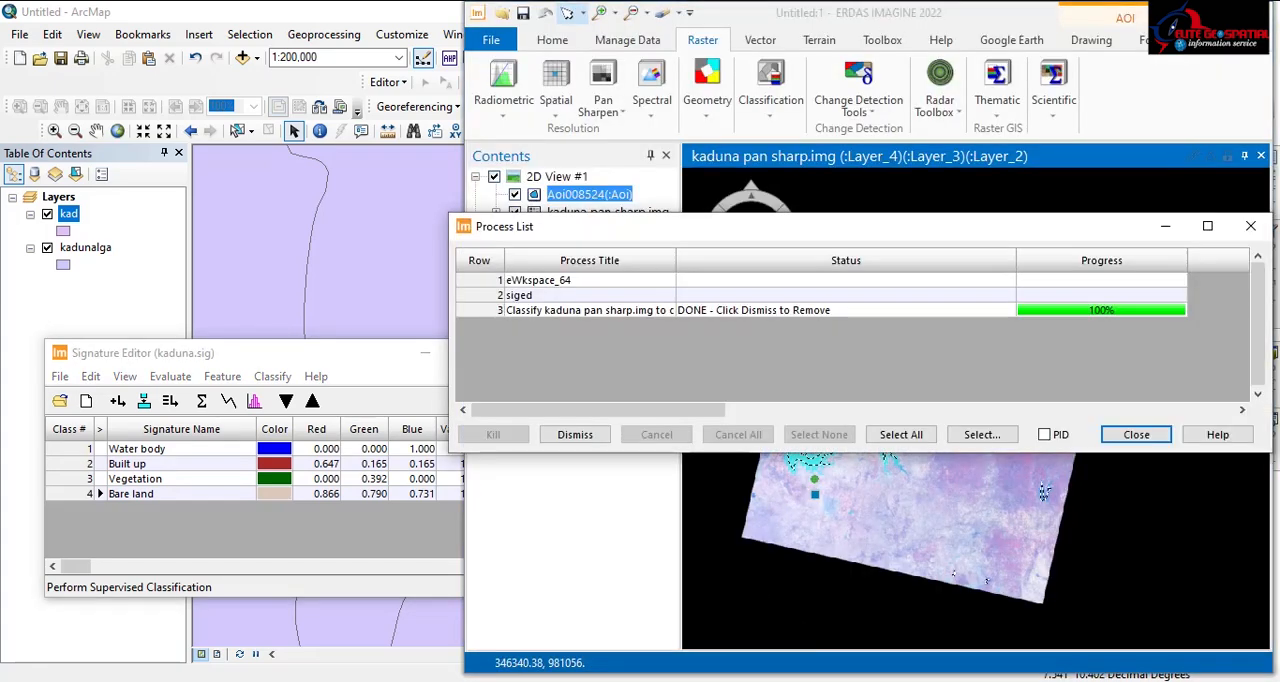
pyautogui.click(590, 436)
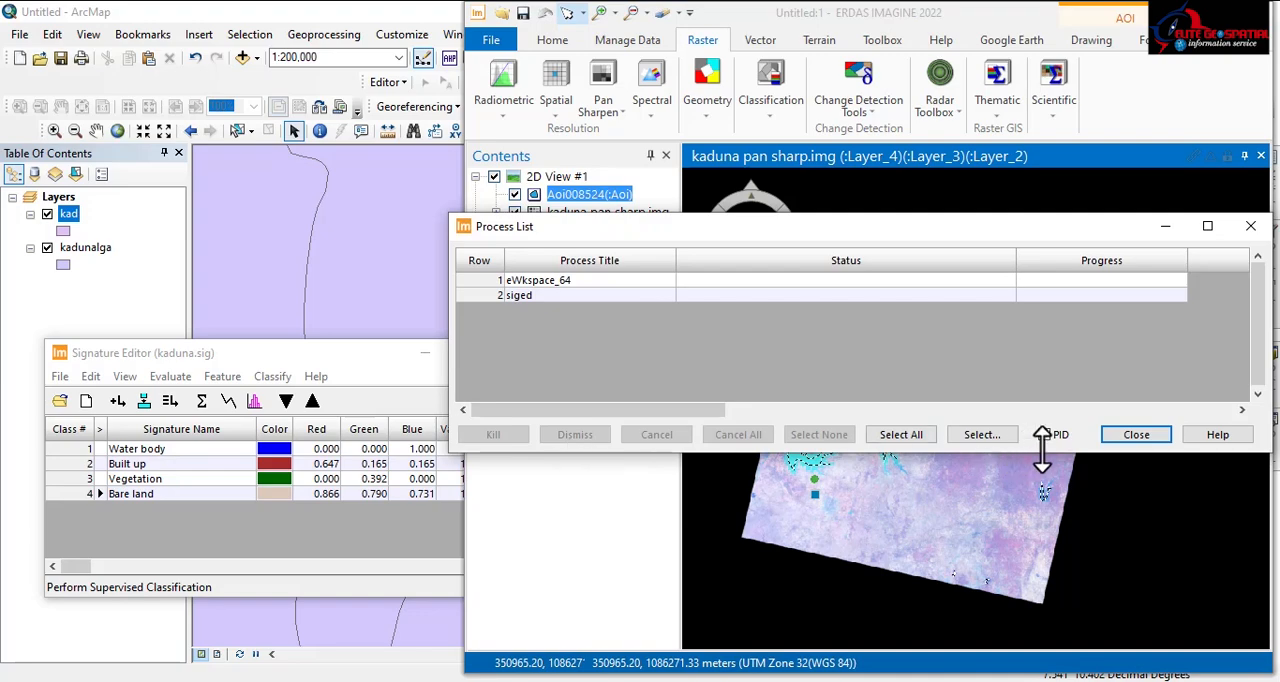
pyautogui.click(1126, 436)
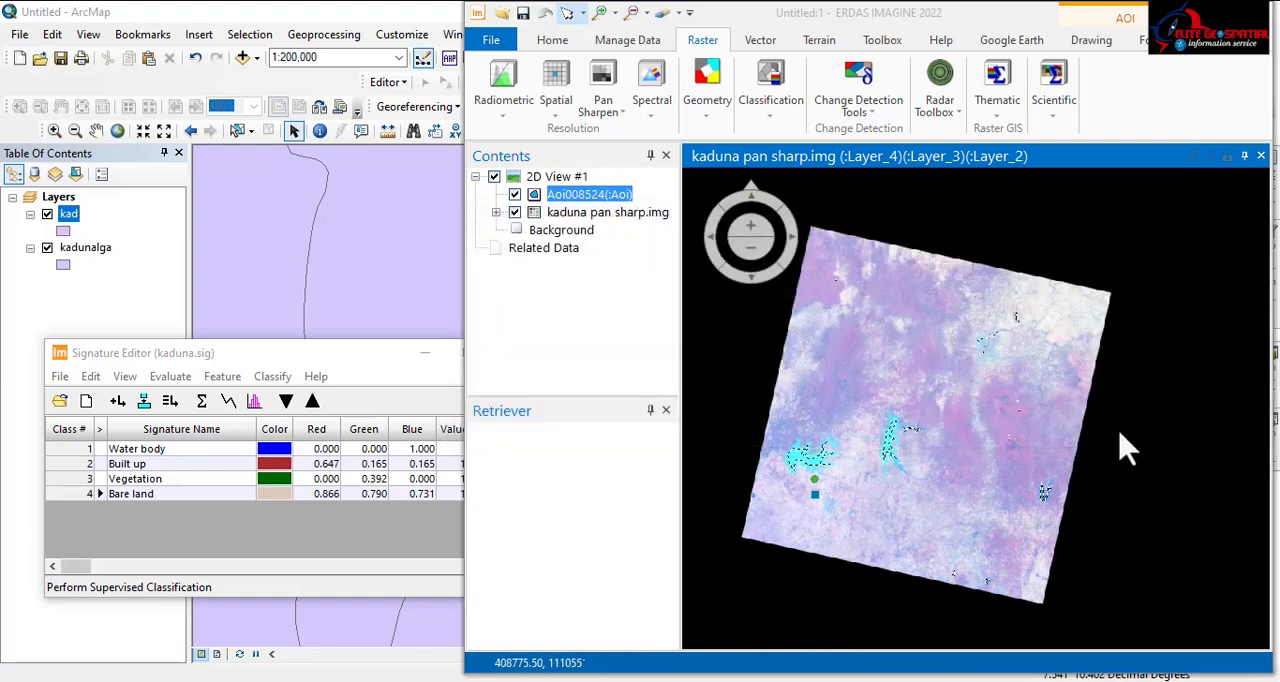
# Step: Remove the temporary AOI layer from the 2D view, saving its changes before it closes
pyautogui.rightClick(582, 197)
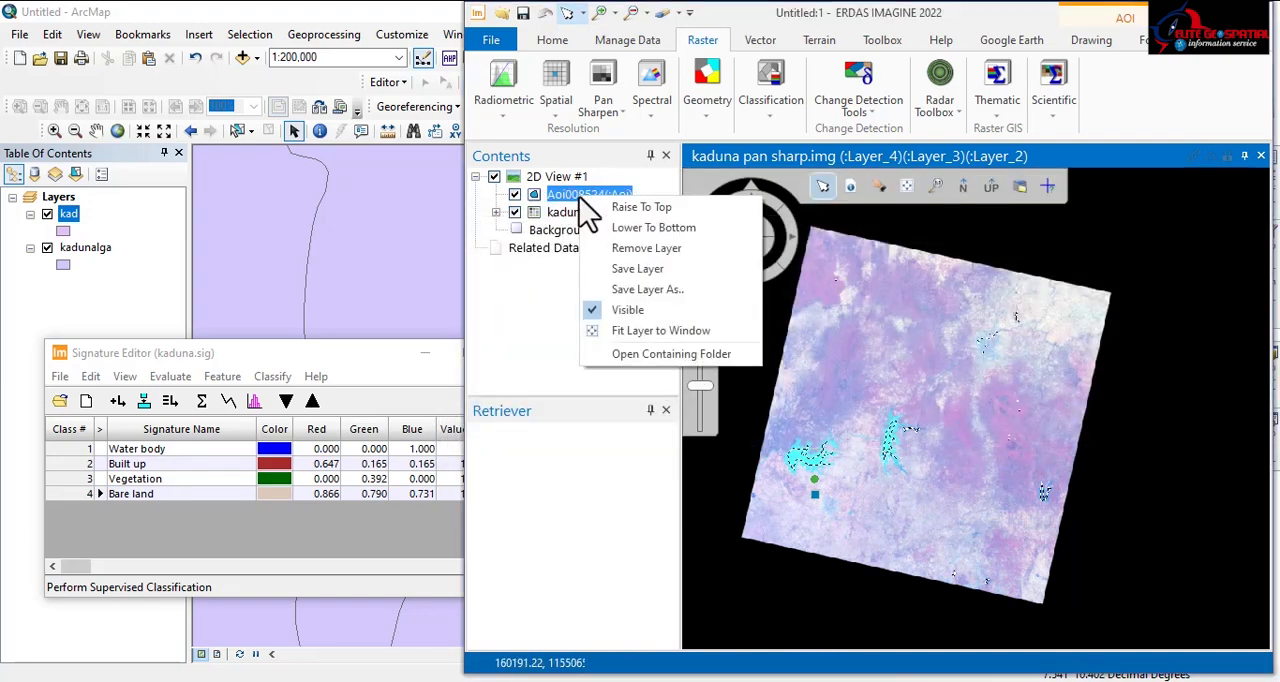
pyautogui.click(643, 249)
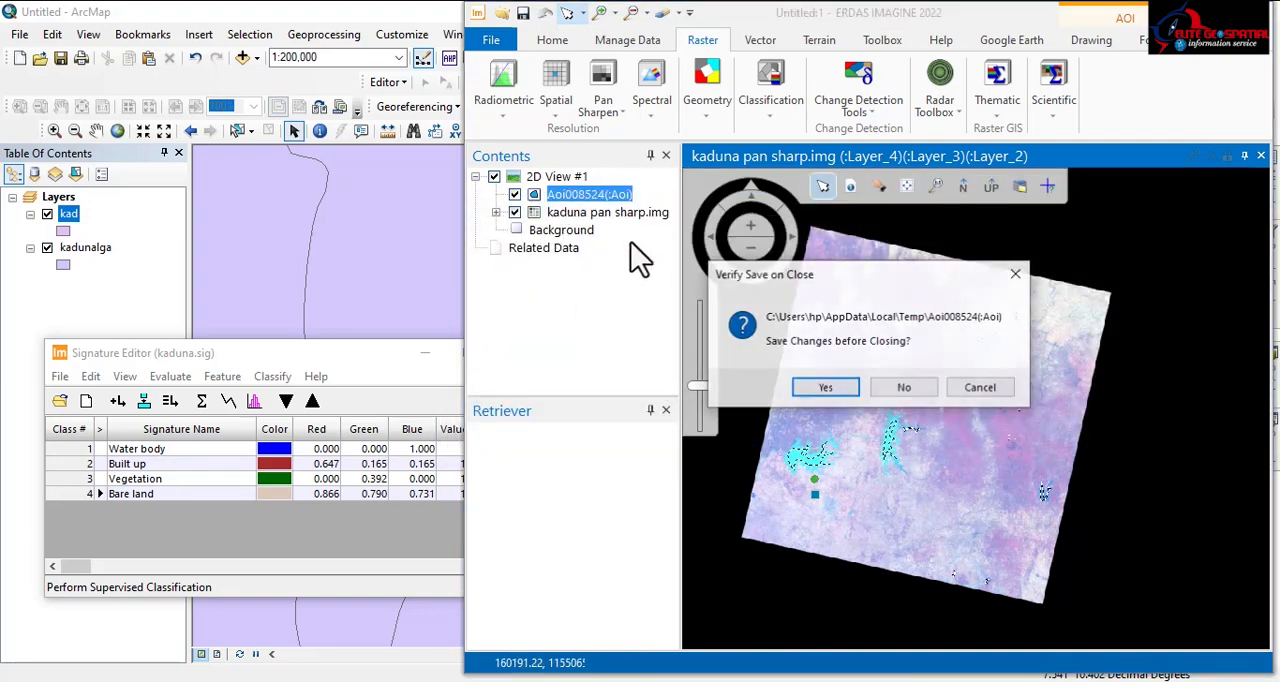
pyautogui.click(824, 390)
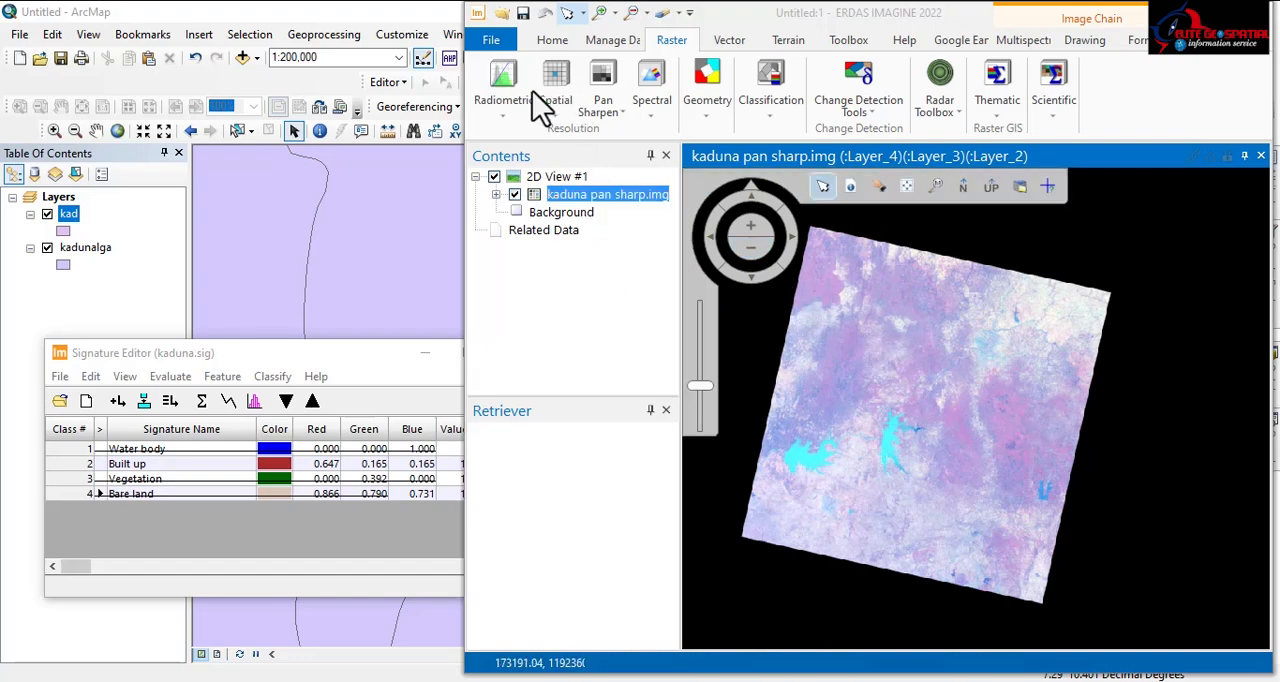
# Step: Hide kaduna pan sharp.img, then open the classified raster classify.img and fit it to the window
pyautogui.click(515, 196)
pyautogui.click(493, 42)
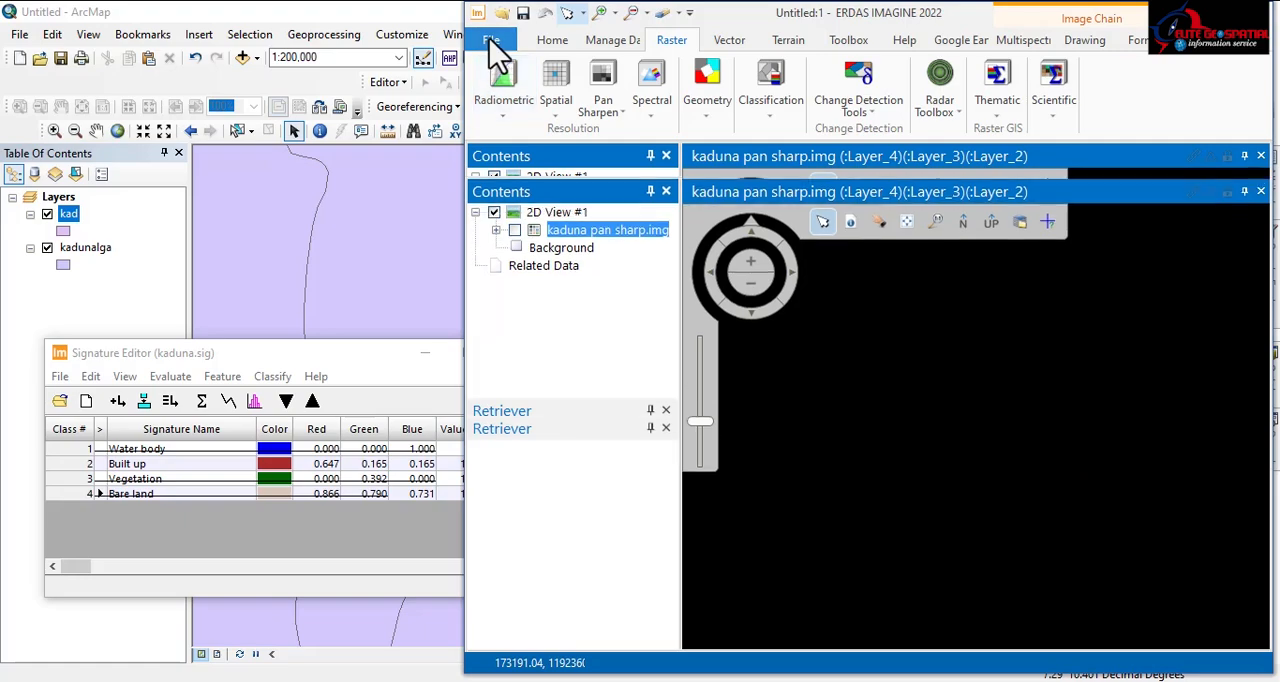
pyautogui.click(690, 145)
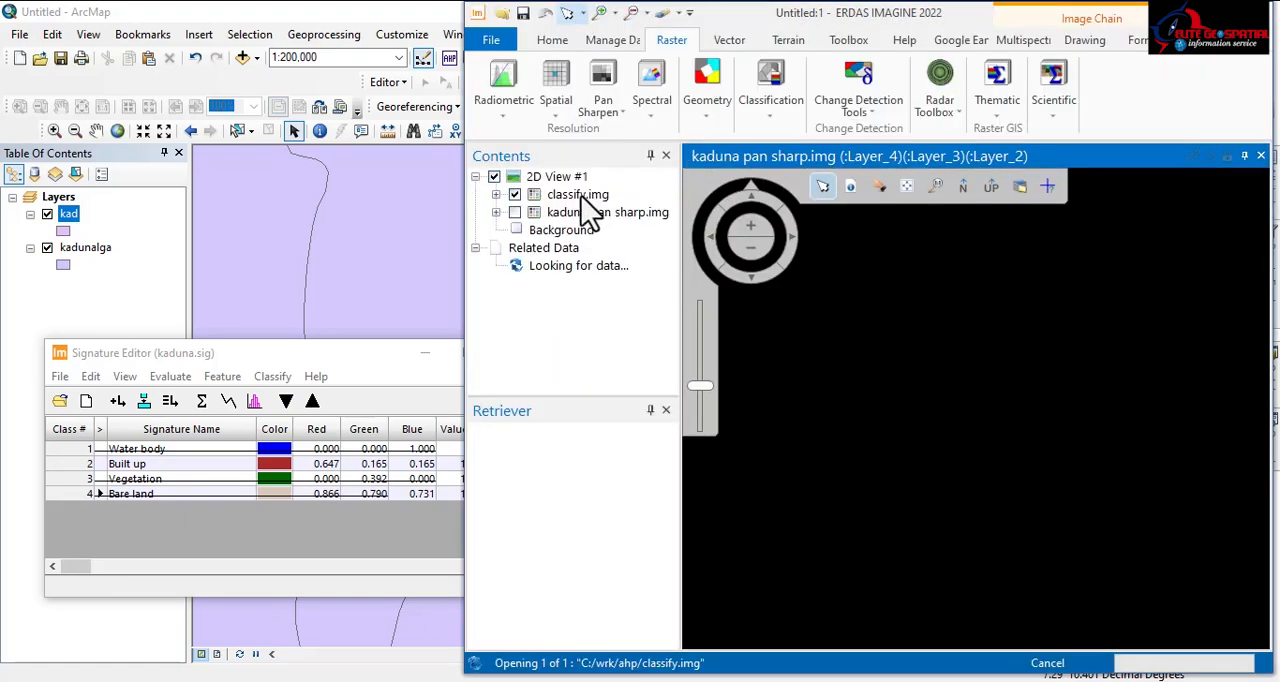
pyautogui.rightClick(574, 199)
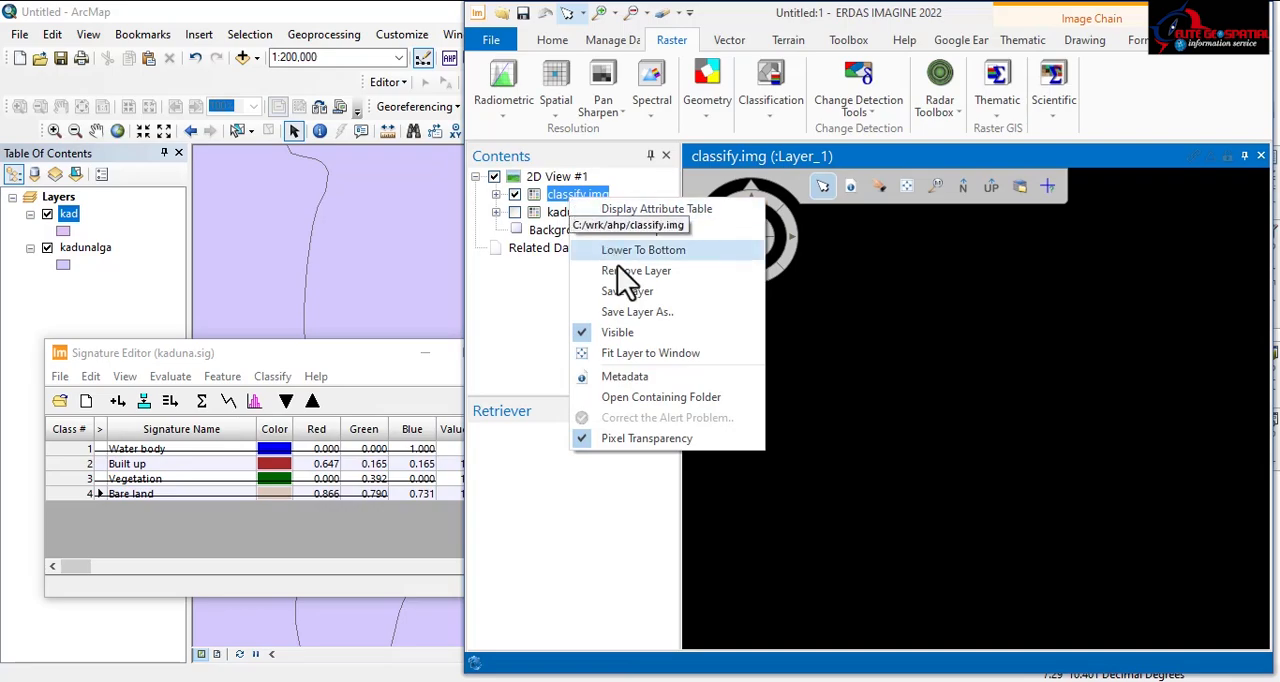
pyautogui.click(633, 358)
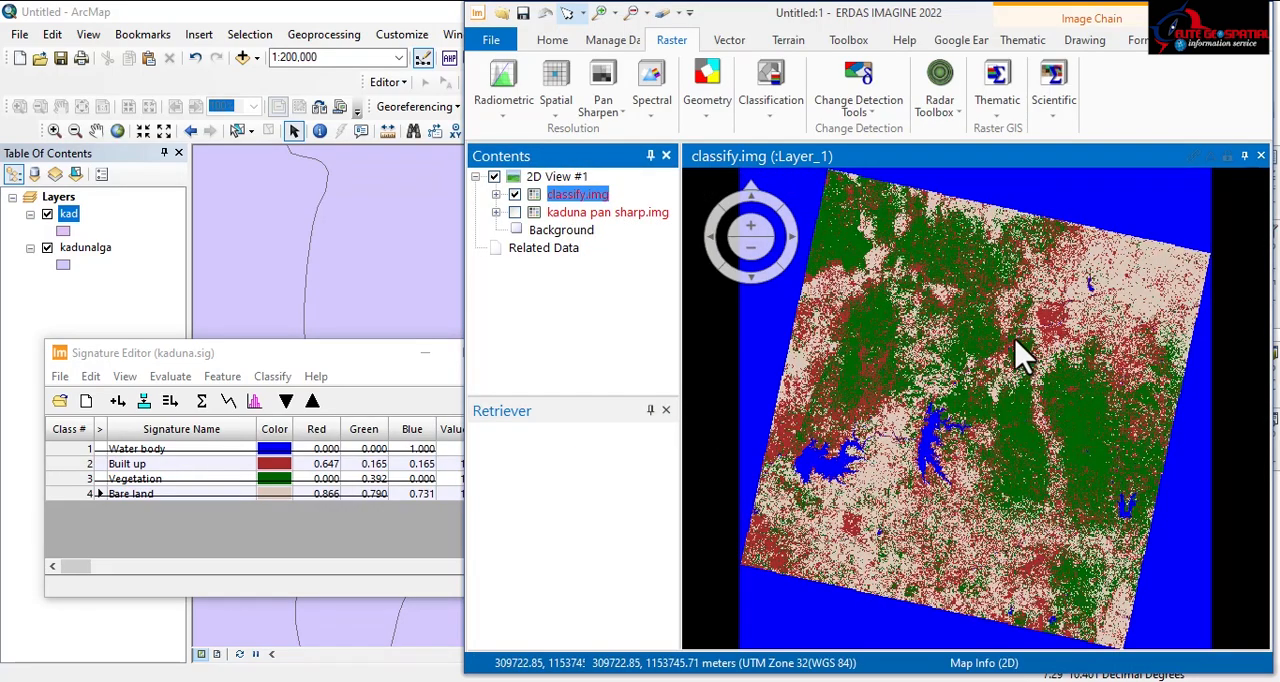
# Step: Examine the overall distribution of the land cover classes across the whole classify.img scene
pyautogui.scroll(2, 1065, 320)
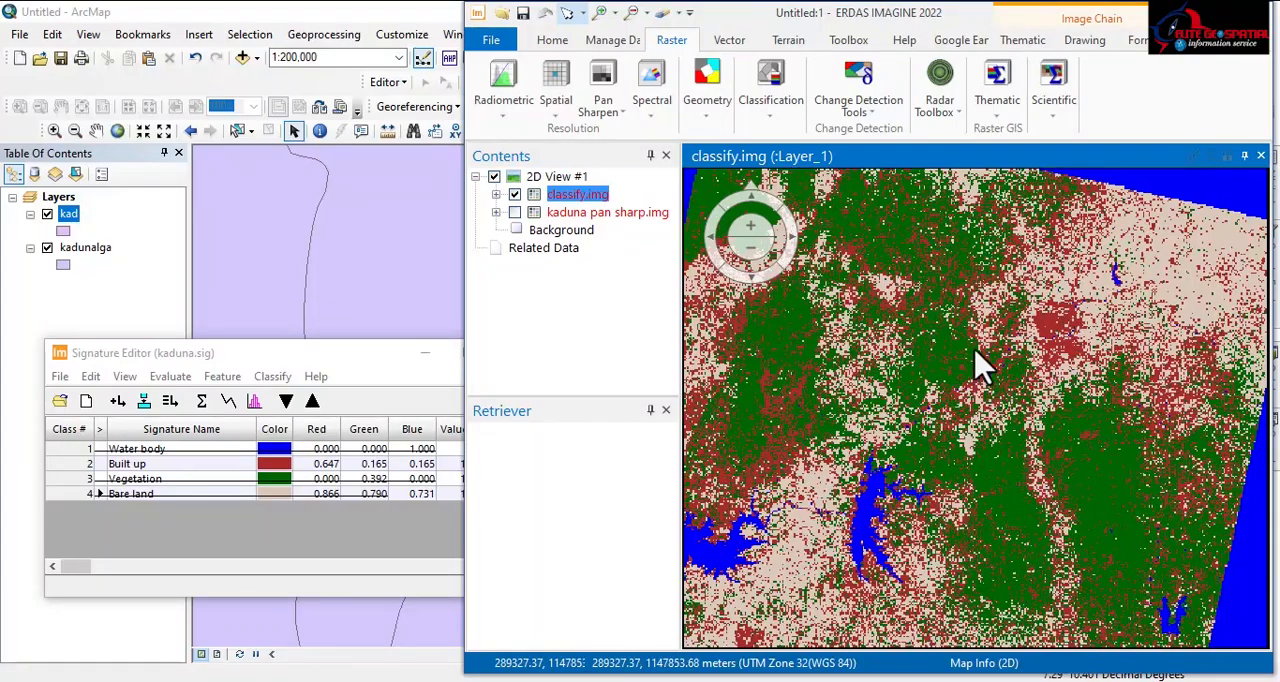
pyautogui.scroll(-4, 990, 360)
pyautogui.scroll(1, 1010, 345)
pyautogui.scroll(-1, 1015, 340)
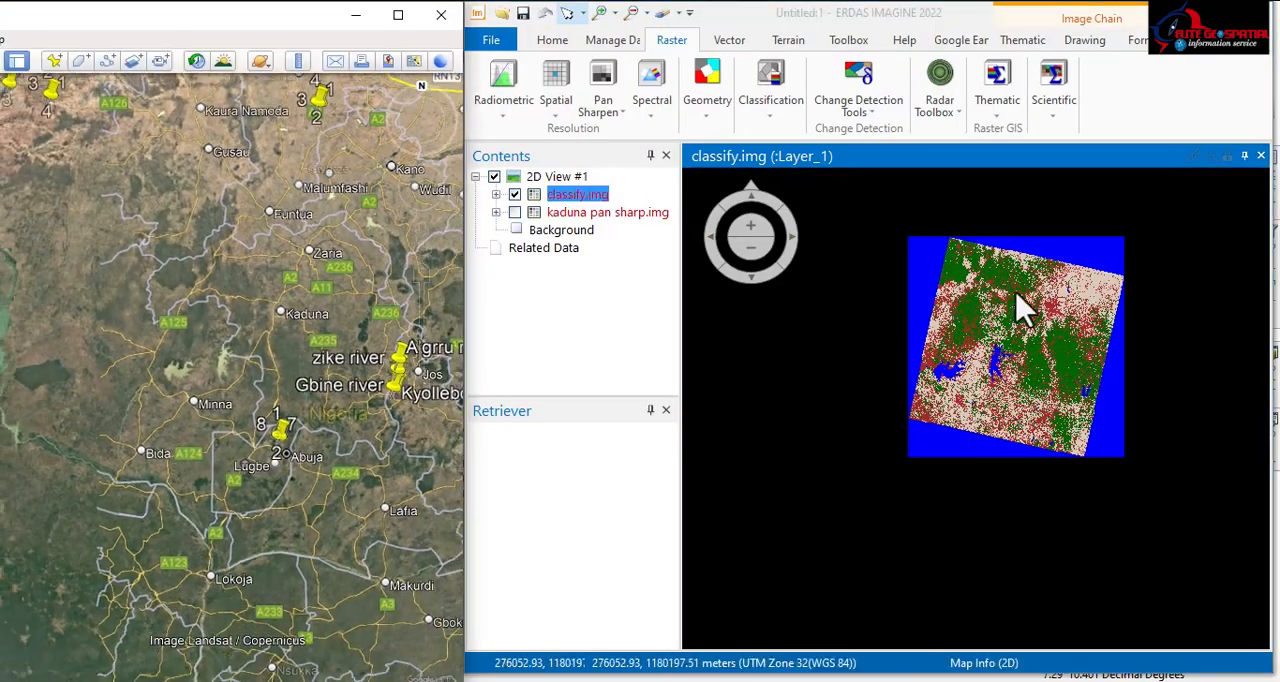
pyautogui.scroll(2, 1025, 325)
pyautogui.scroll(2, 957, 409)
pyautogui.scroll(-4, 1151, 449)
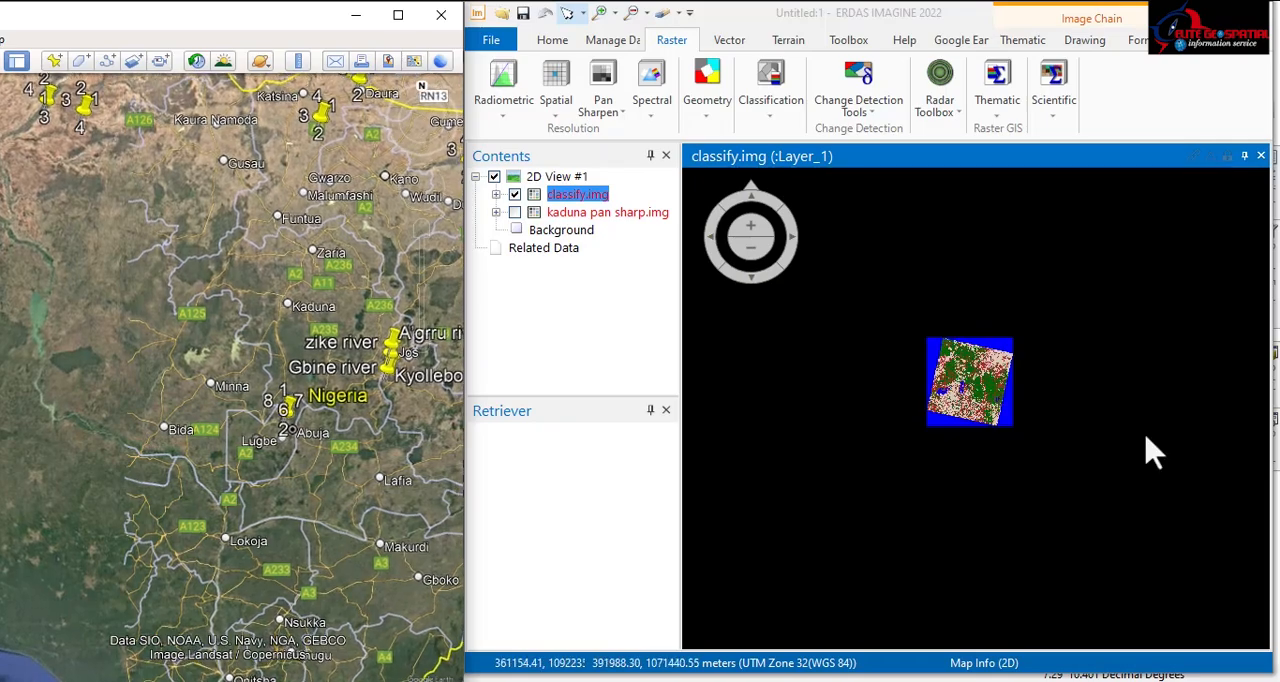
pyautogui.scroll(1, 990, 428)
pyautogui.scroll(-2, 1015, 395)
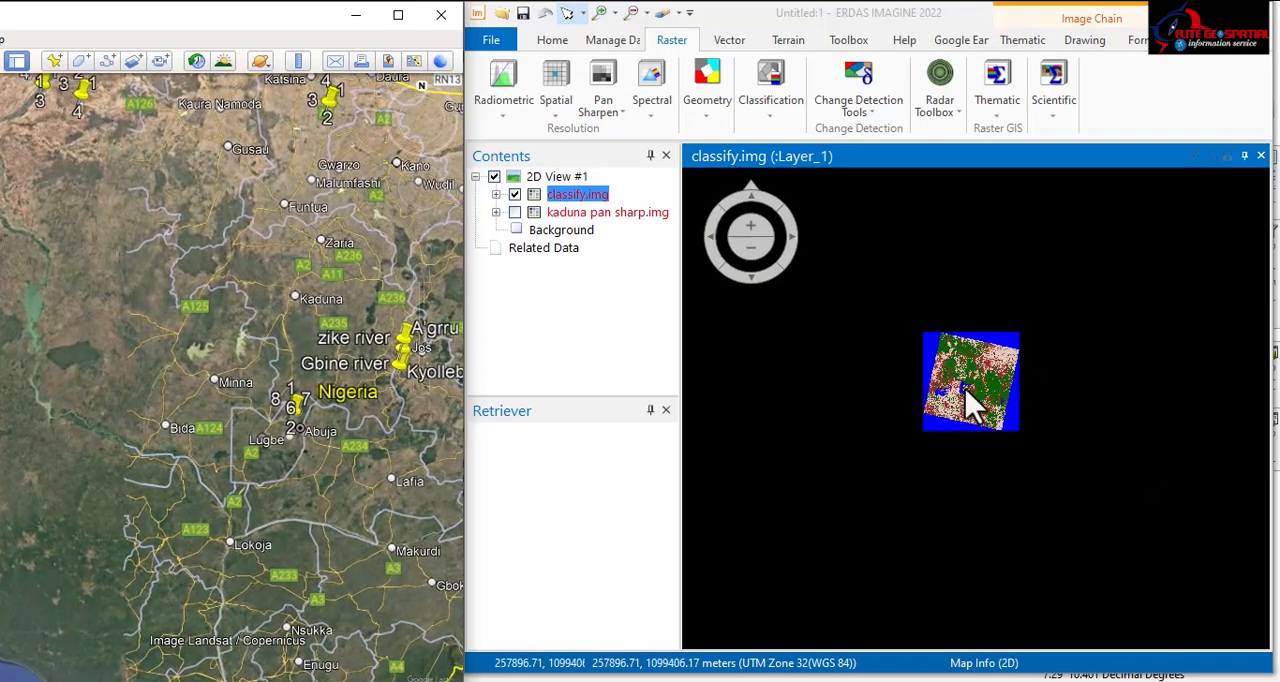
pyautogui.scroll(3, 968, 400)
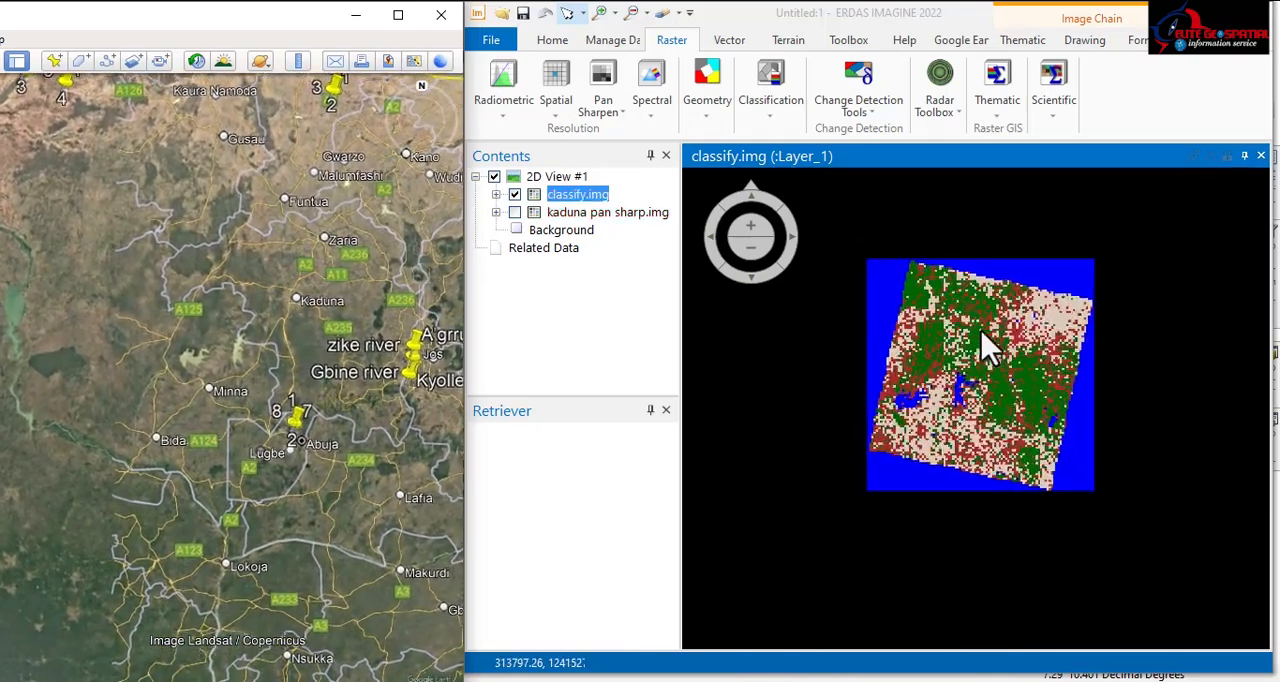
# Step: Inspect the vegetation, built-up, bare land and river pixels of classify.img up close around Kaduna against the Google Earth imagery
pyautogui.scroll(4, 990, 343)
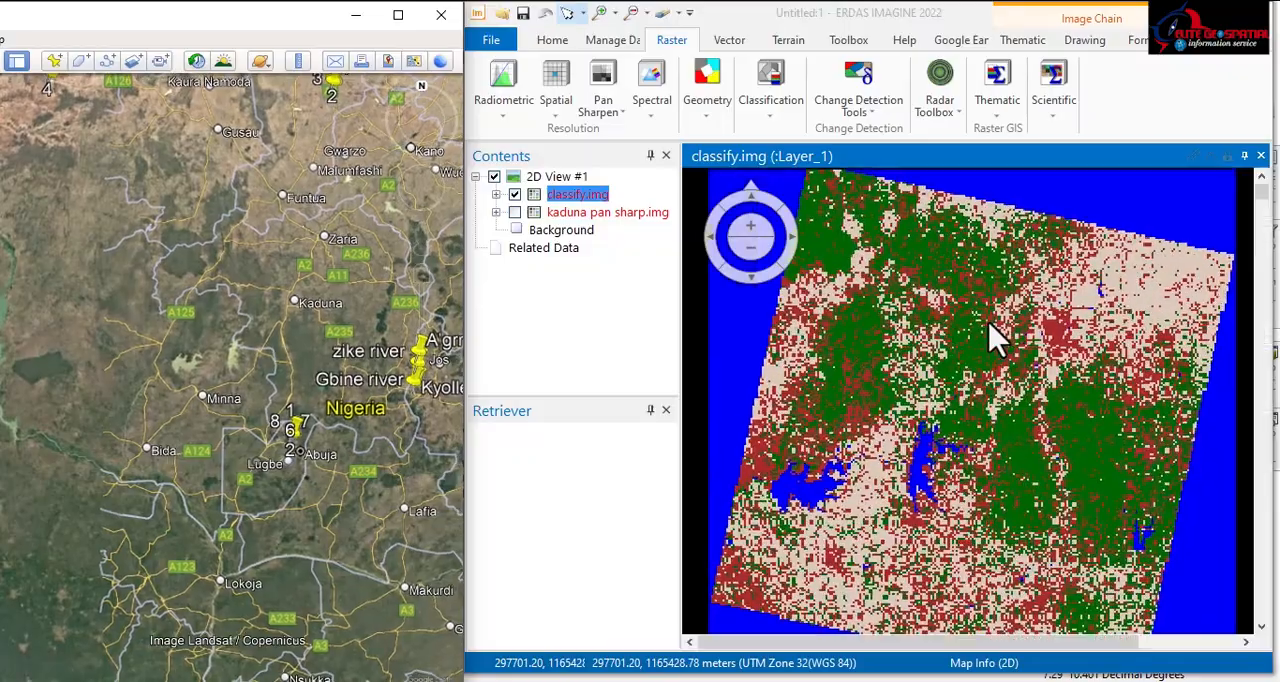
pyautogui.scroll(2, 990, 323)
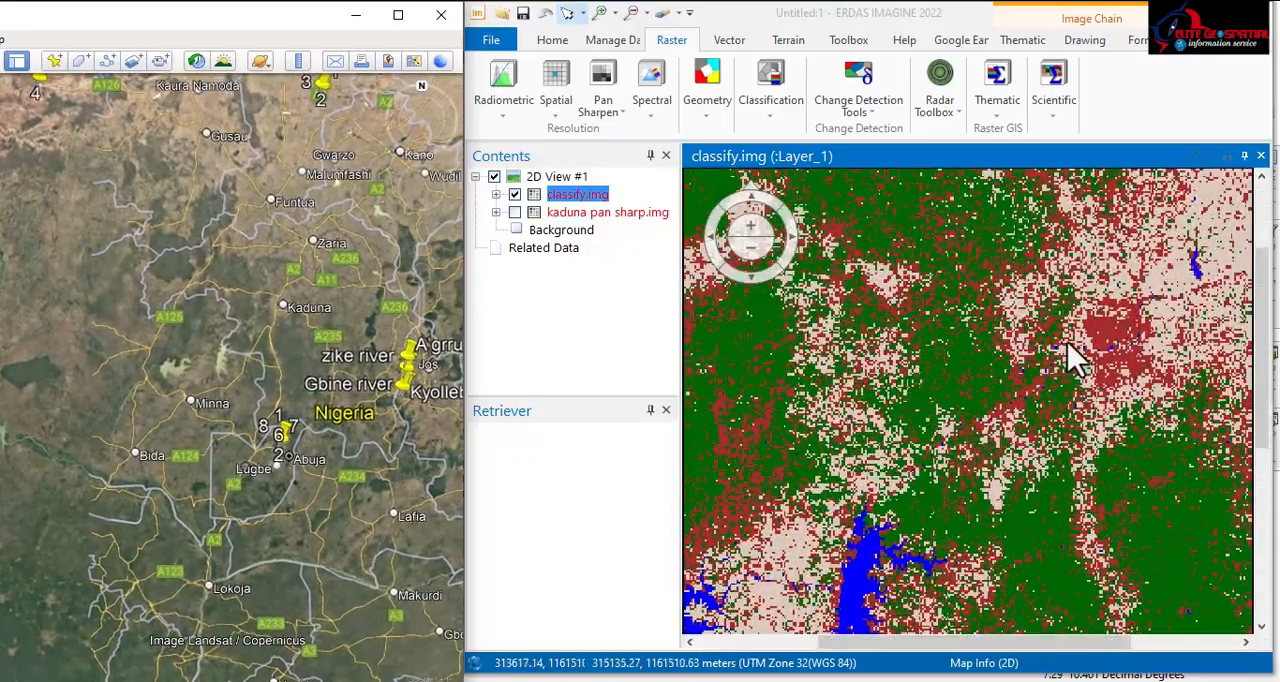
pyautogui.scroll(3, 988, 368)
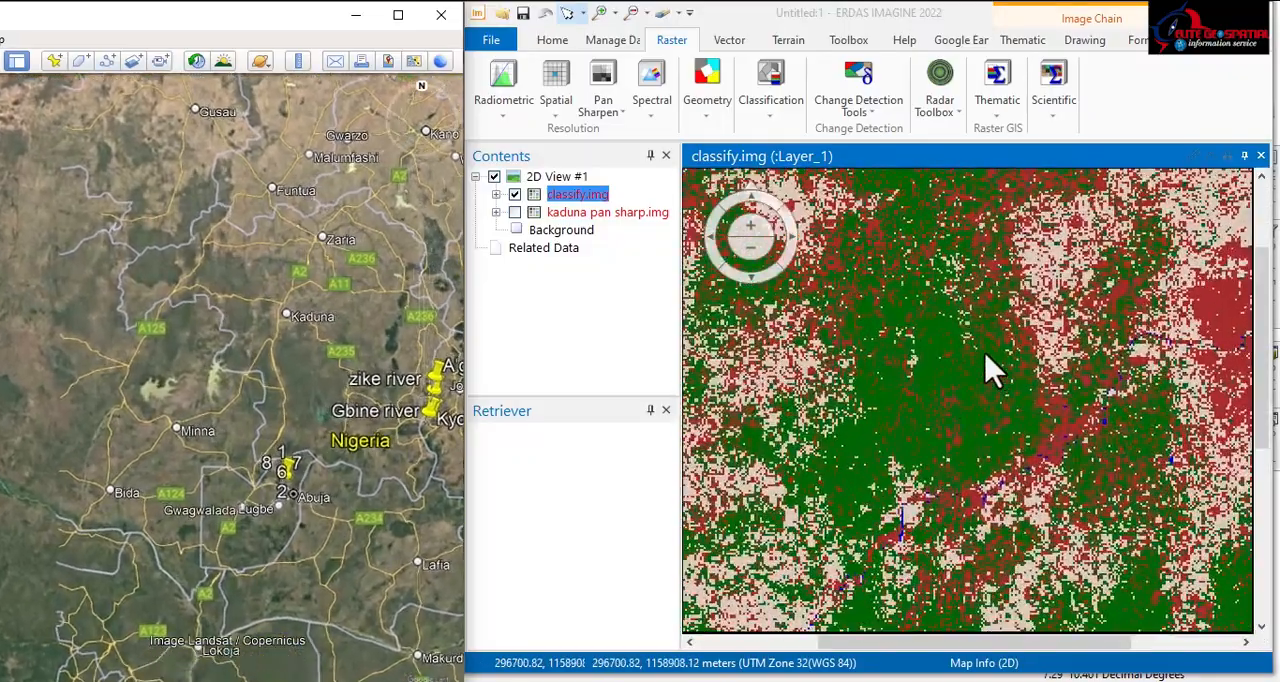
pyautogui.scroll(3, 988, 368)
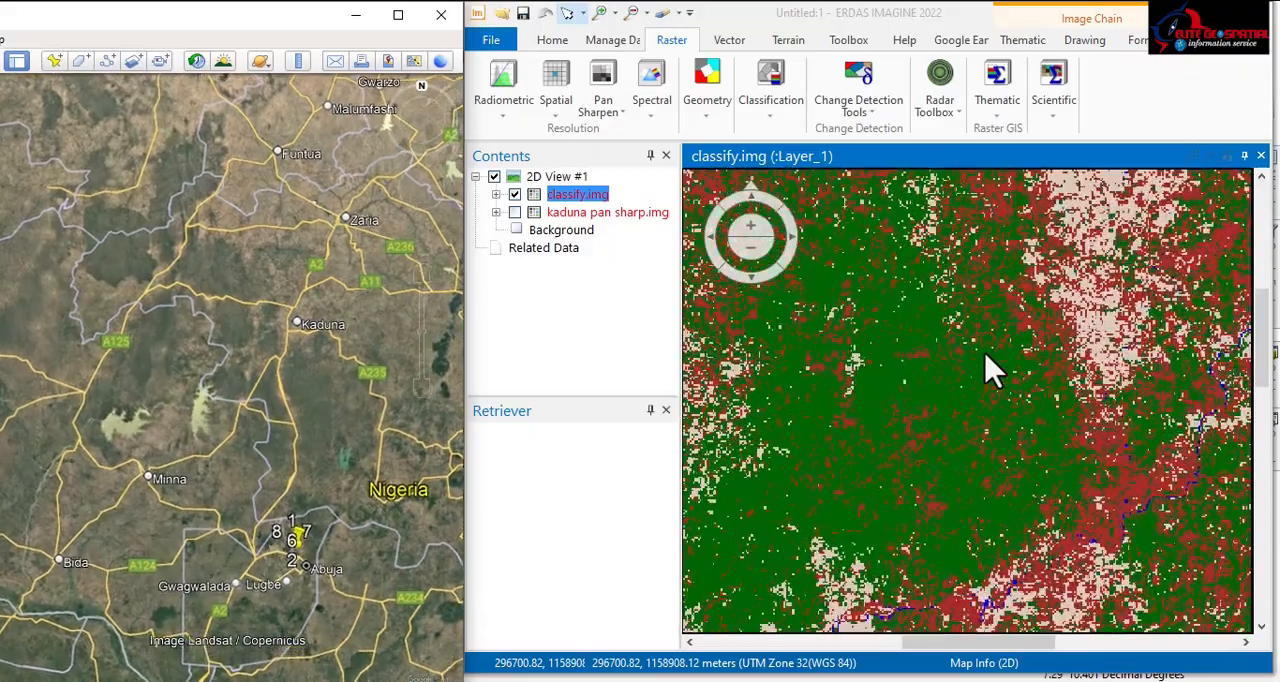
pyautogui.scroll(-2, 884, 457)
pyautogui.moveTo(885, 449); pyautogui.dragTo(979, 316)
pyautogui.scroll(2, 974, 337)
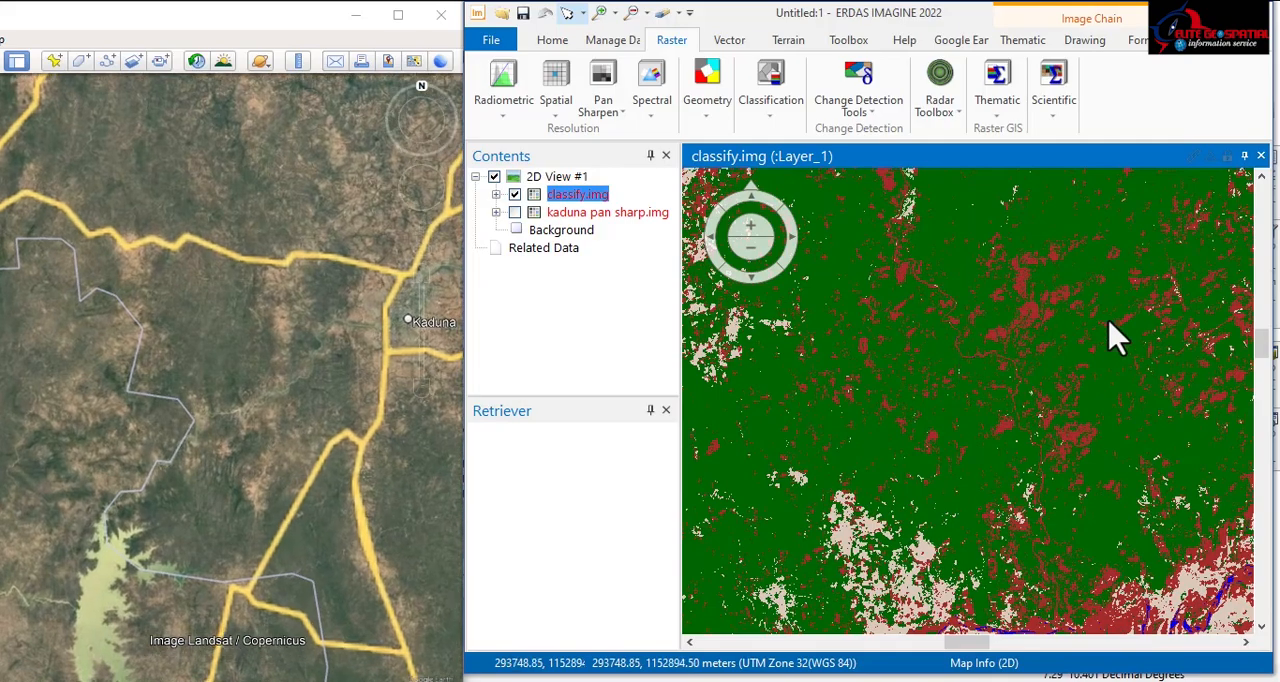
pyautogui.scroll(1, 1114, 334)
pyautogui.scroll(1, 1095, 328)
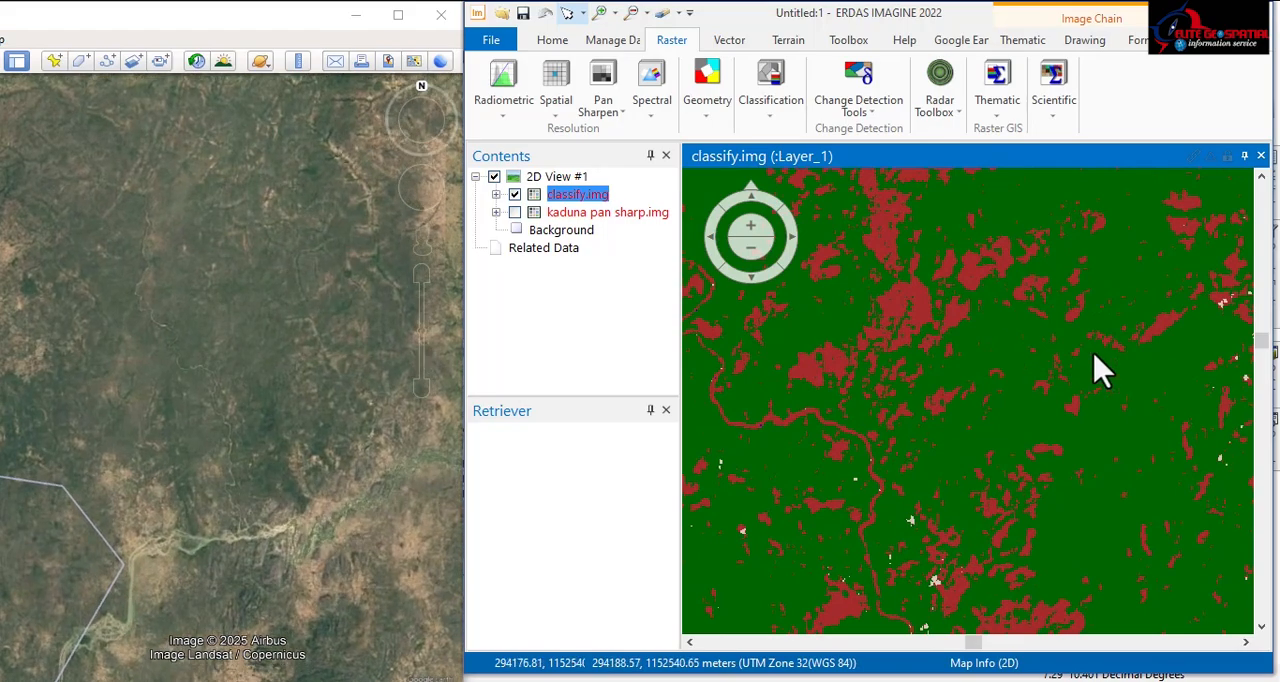
pyautogui.moveTo(1100, 369); pyautogui.dragTo(828, 360)
pyautogui.scroll(-4, 766, 309)
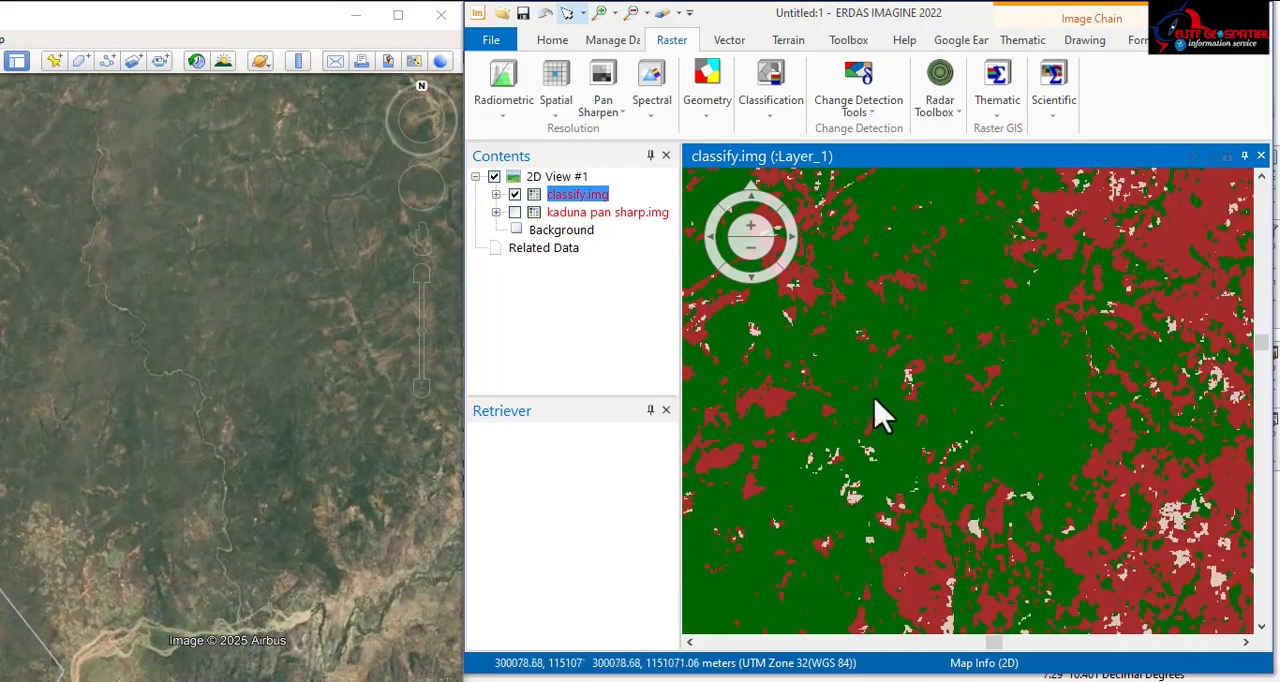
pyautogui.scroll(3, 928, 408)
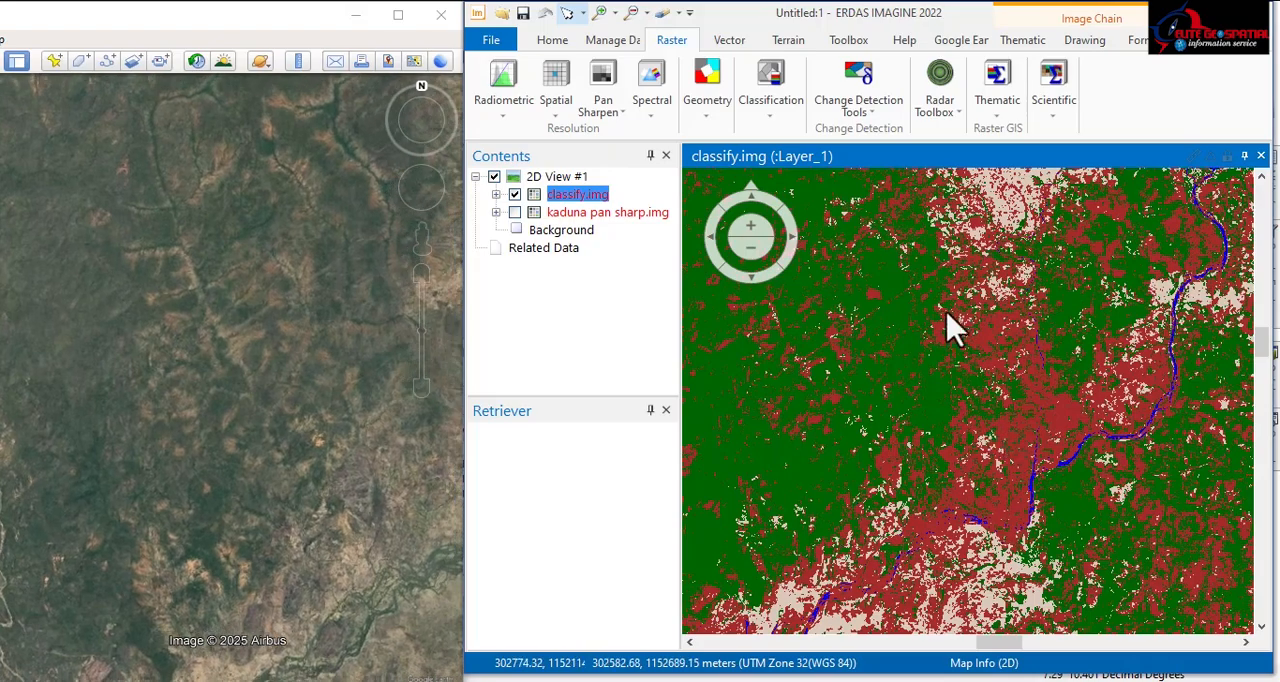
pyautogui.moveTo(968, 283); pyautogui.dragTo(948, 458)
pyautogui.moveTo(949, 276); pyautogui.dragTo(955, 321)
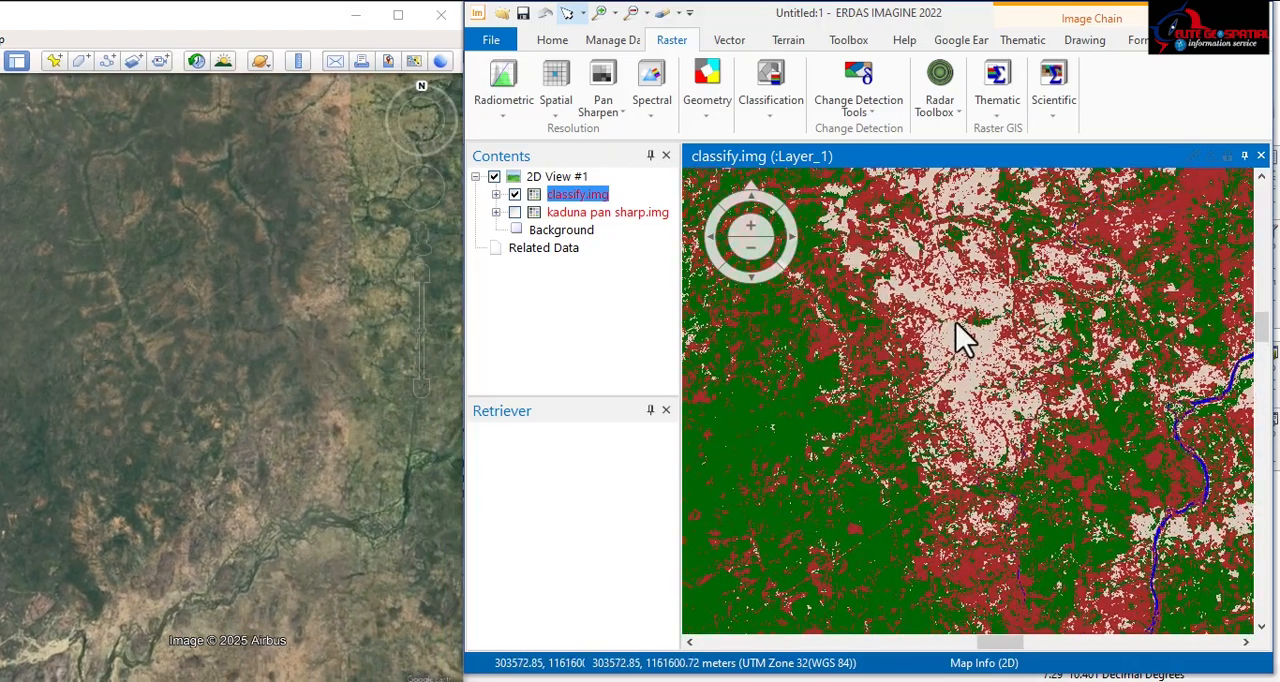
pyautogui.scroll(-3, 889, 357)
pyautogui.scroll(3, 889, 357)
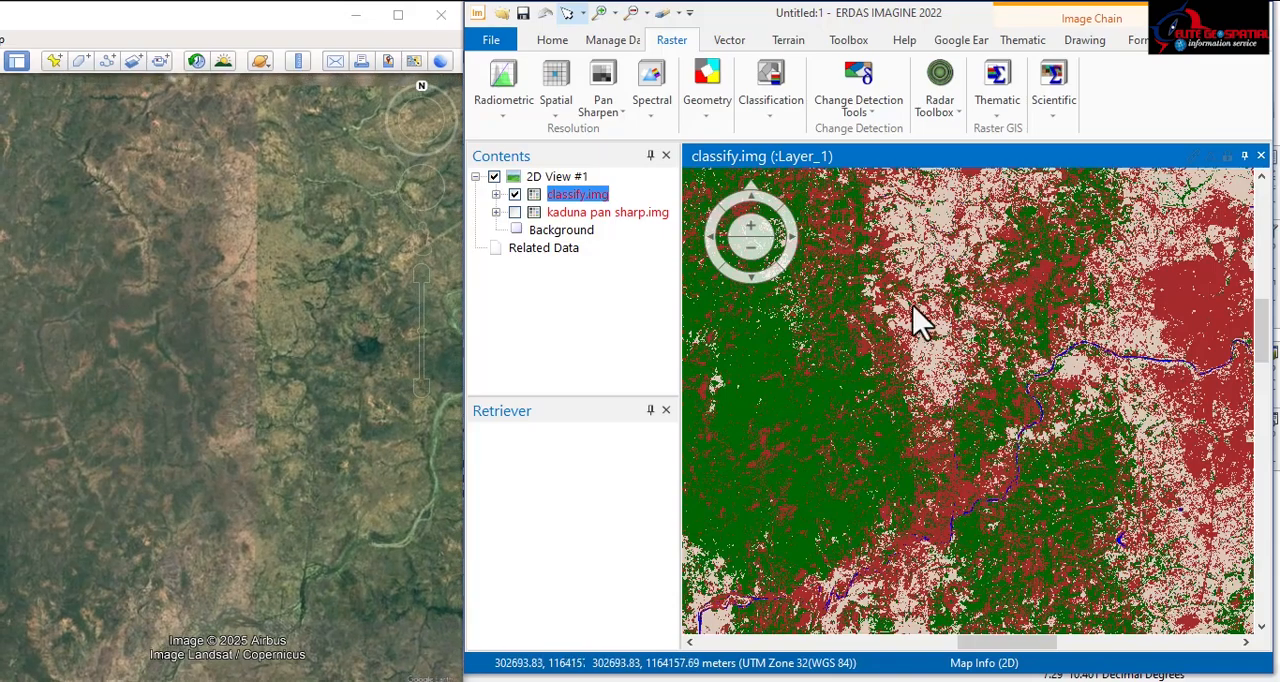
pyautogui.scroll(-3, 920, 320)
pyautogui.scroll(3, 1030, 350)
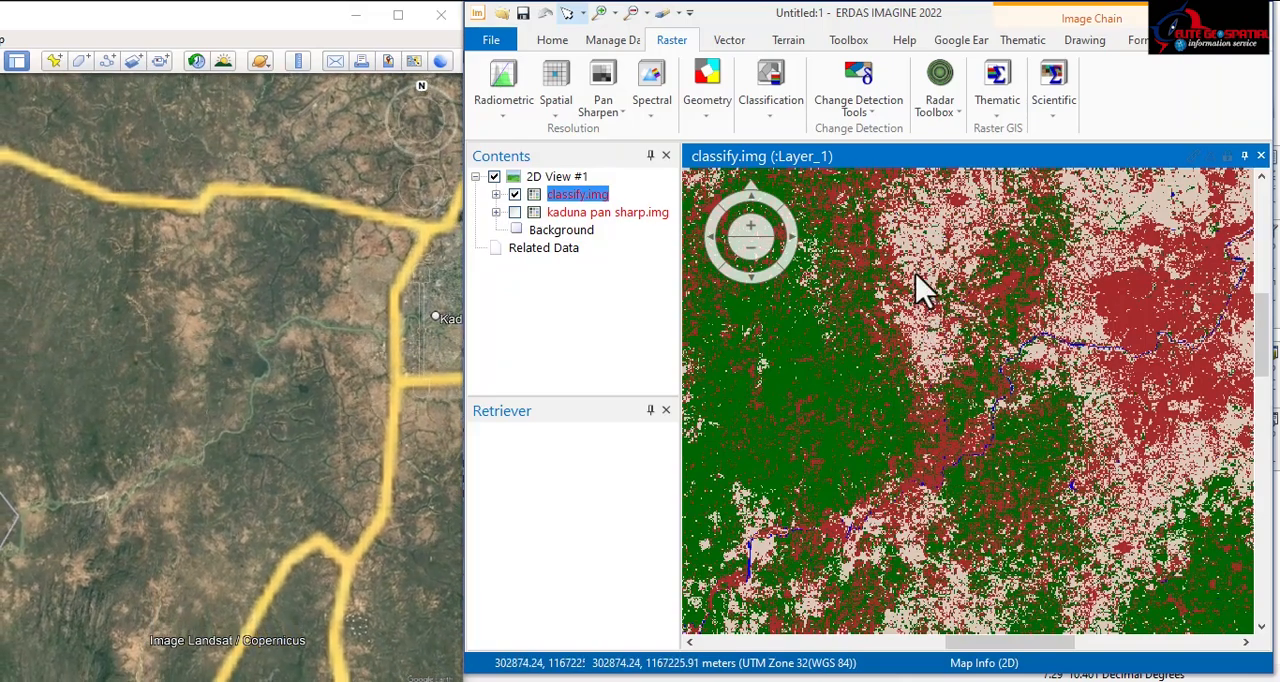
# Step: Start opening a vector layer over the classified image and bring up the folder list for locating the shapefile
pyautogui.rightClick(922, 285)
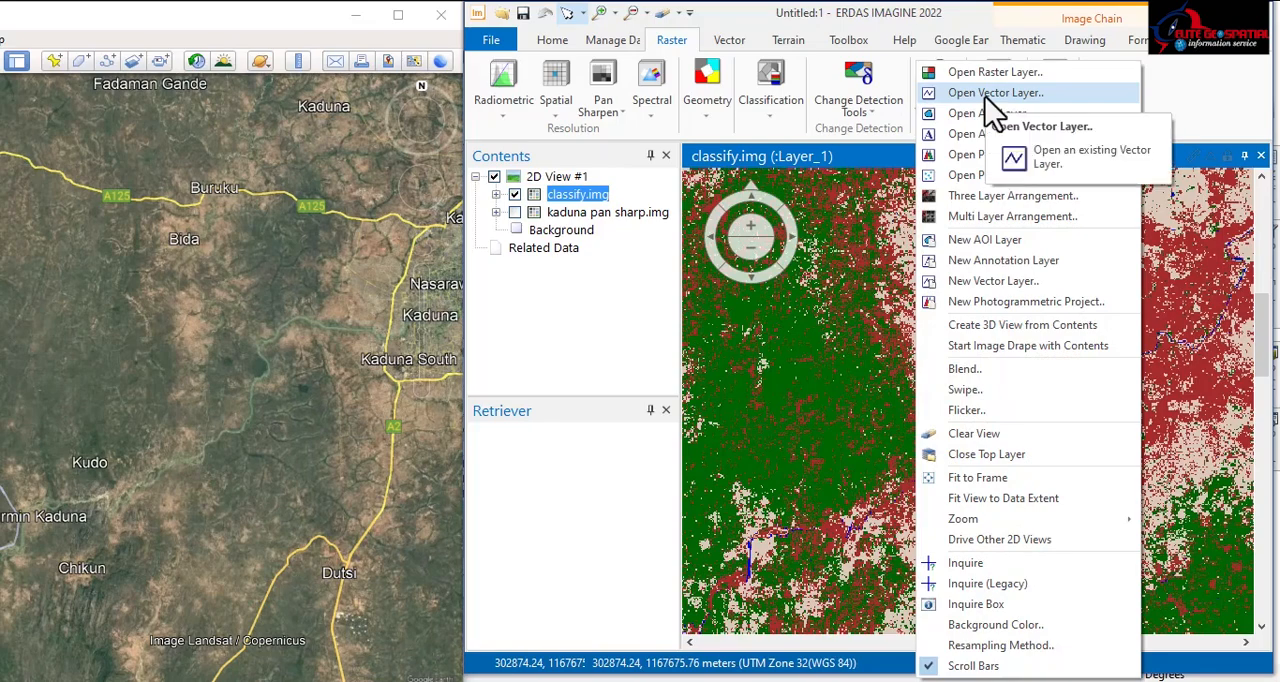
pyautogui.rightClick(809, 398)
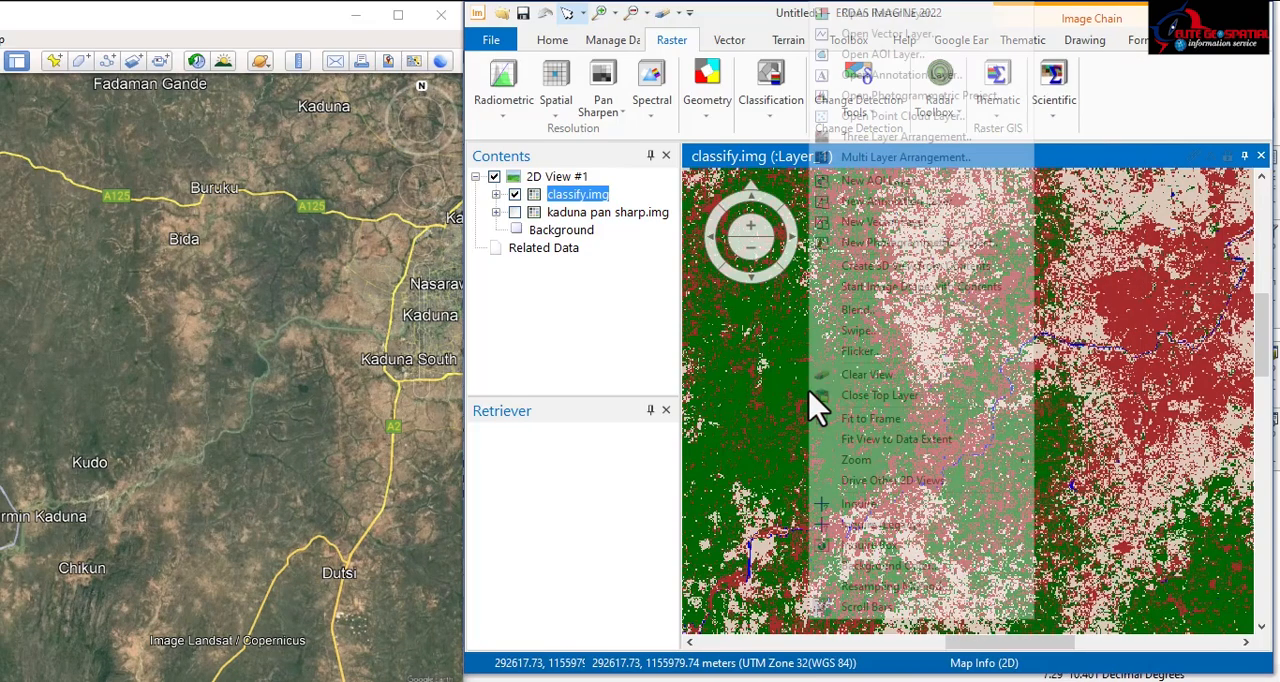
pyautogui.rightClick(1109, 334)
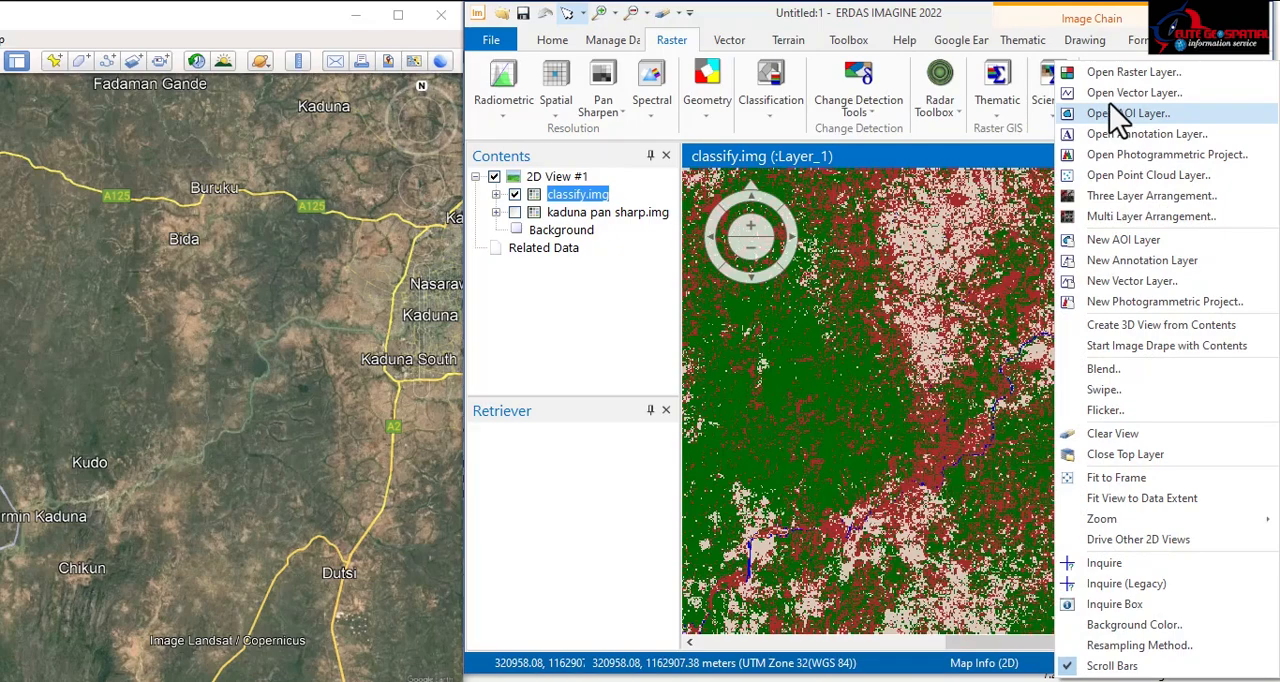
pyautogui.click(1120, 93)
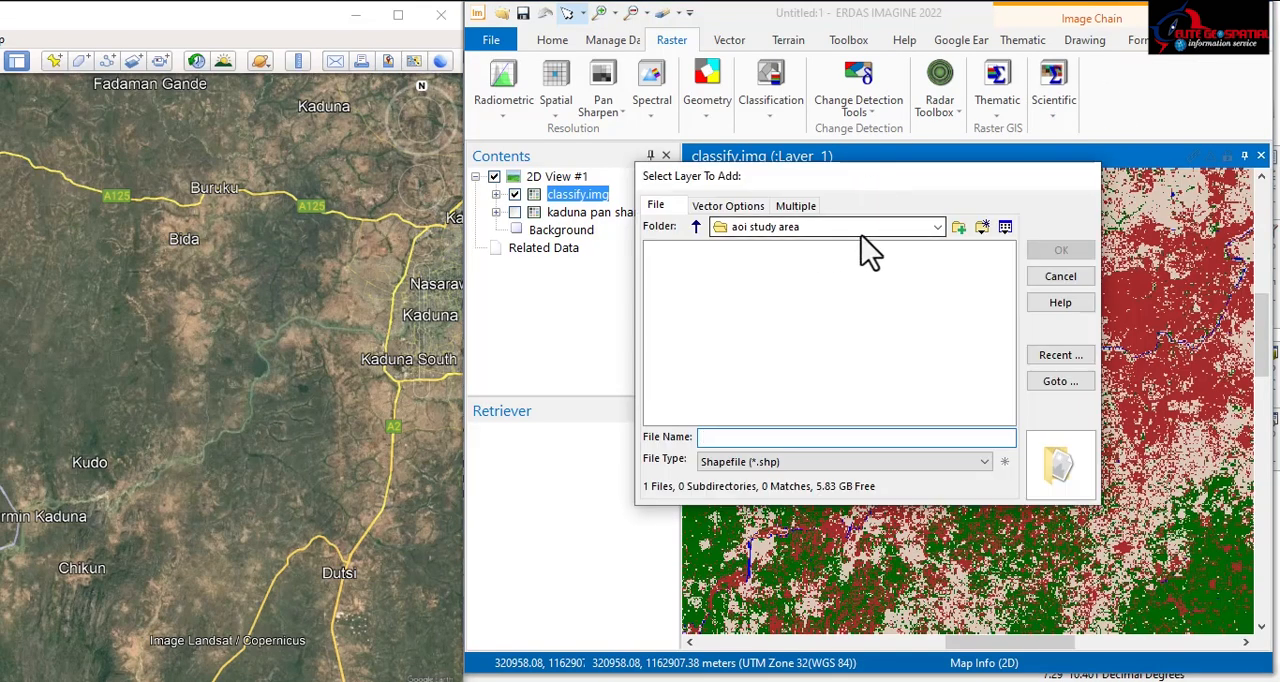
pyautogui.click(938, 228)
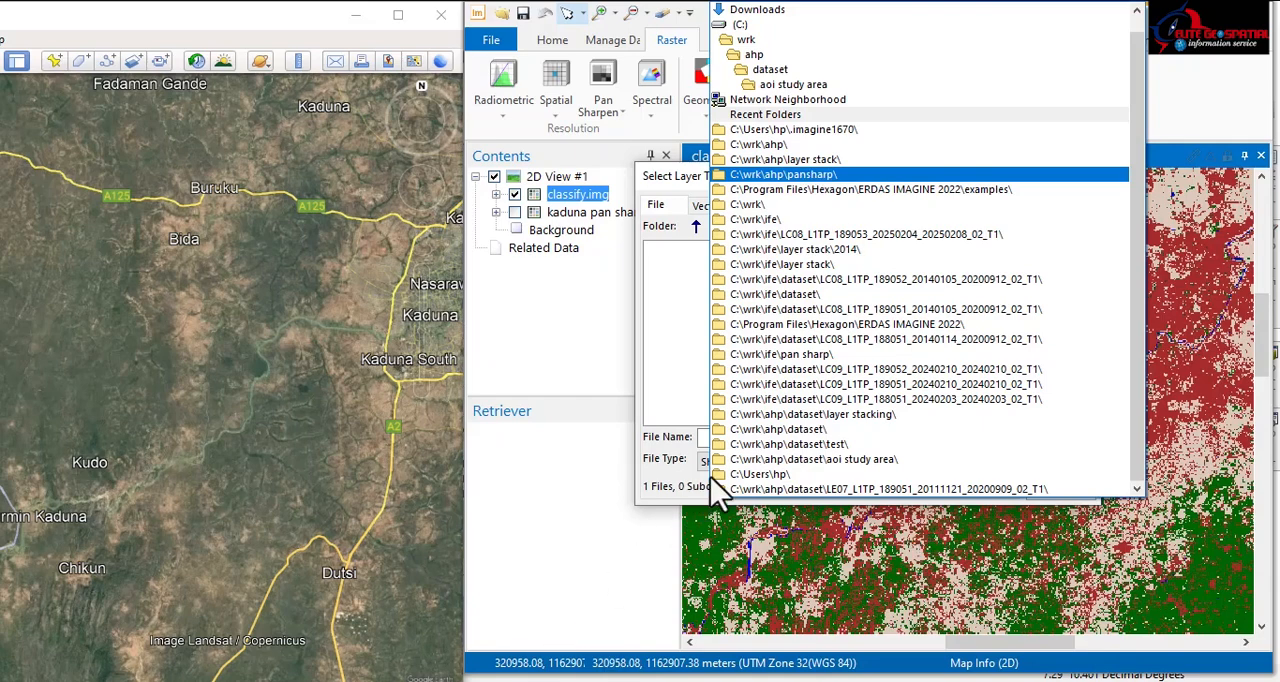
# Step: Switch to ArcMap and check the shapefile path of the kad layer in its source properties
pyautogui.hotkey('alt', 'Tab')
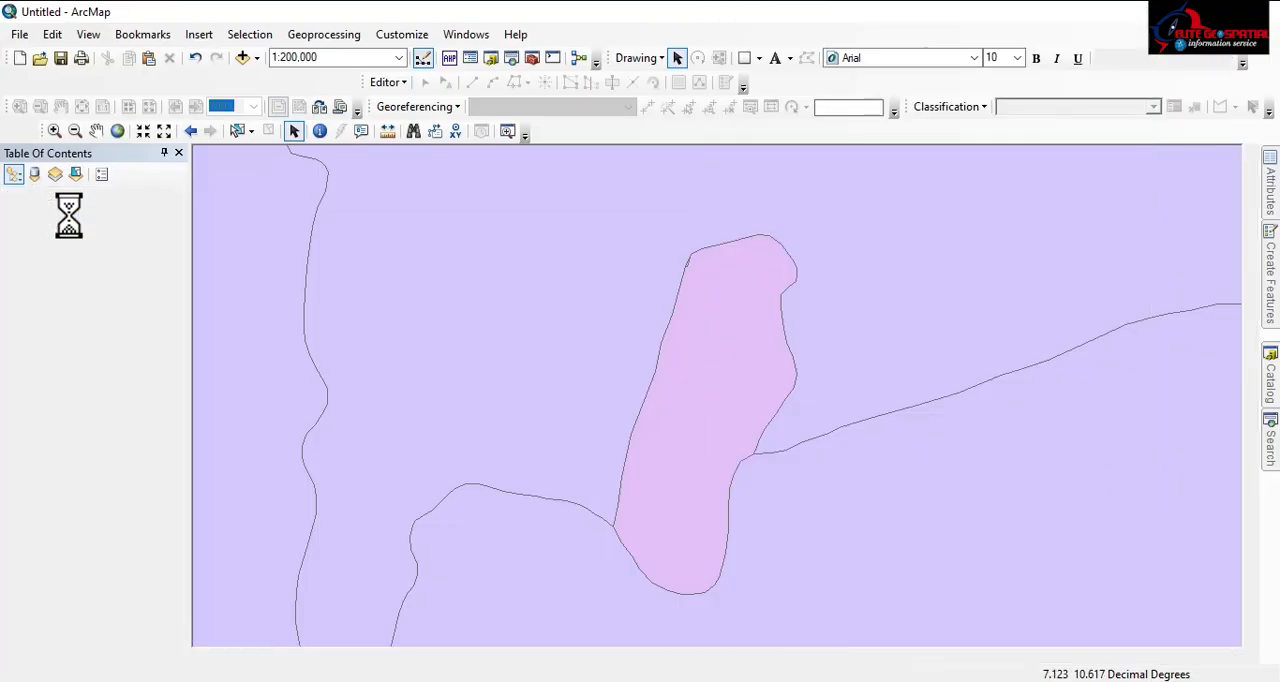
pyautogui.rightClick(68, 214)
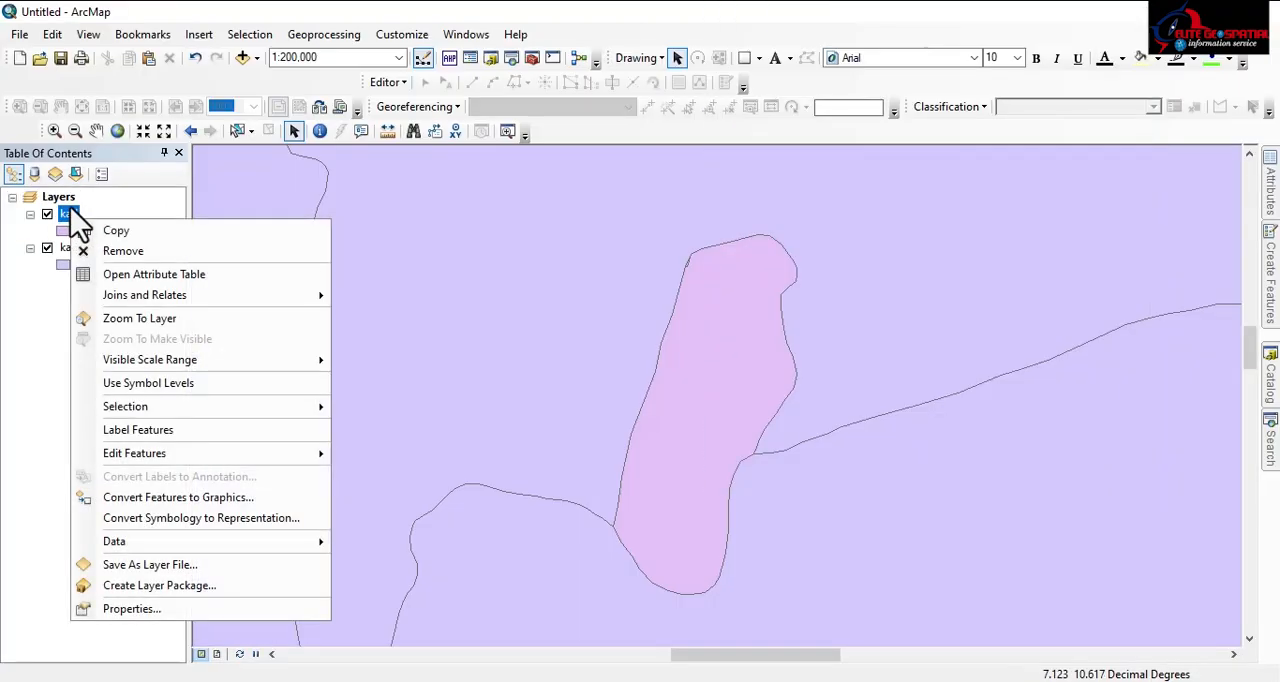
pyautogui.click(150, 602)
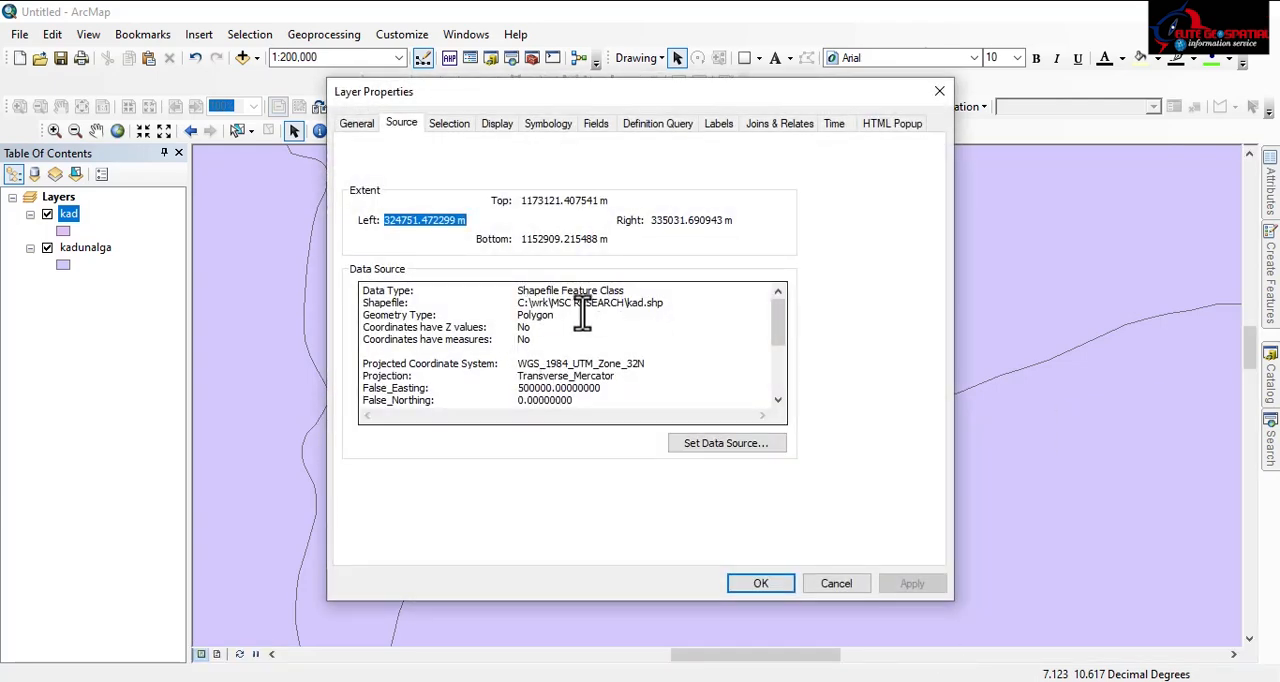
pyautogui.click(781, 582)
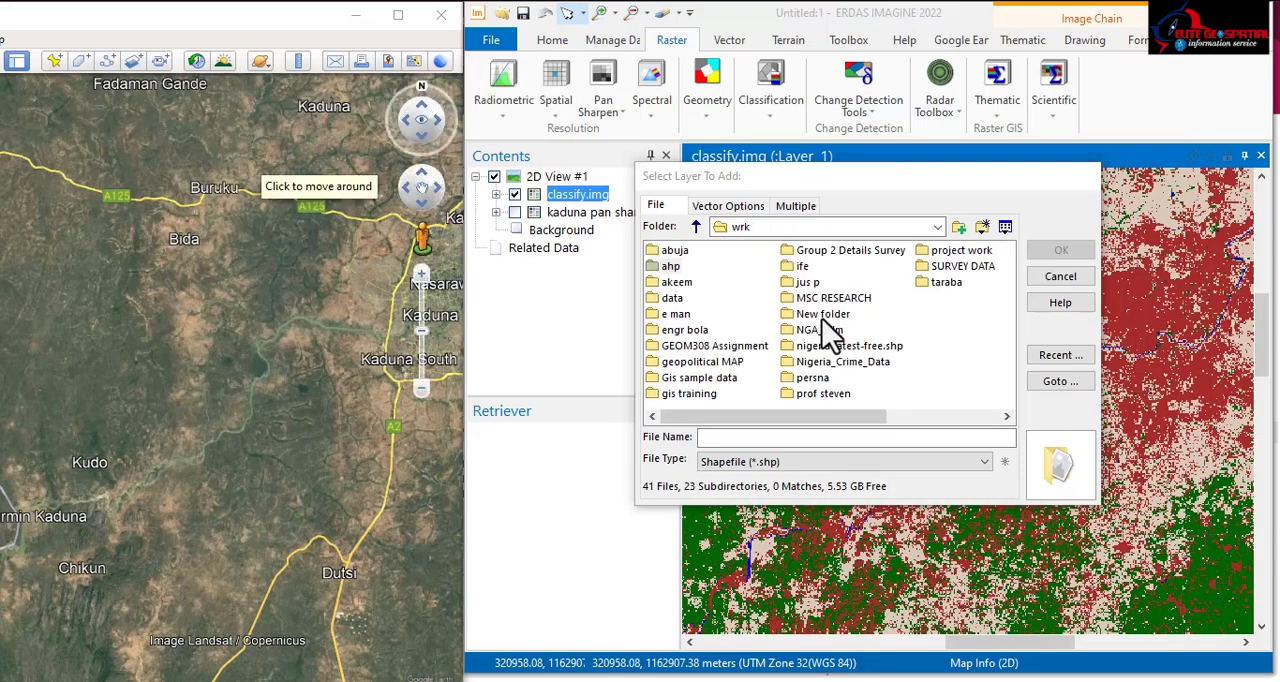
# Step: Back in ERDAS IMAGINE, add kad.shp from the MSC RESEARCH folder as a vector layer over classify.img
pyautogui.doubleClick(823, 298)
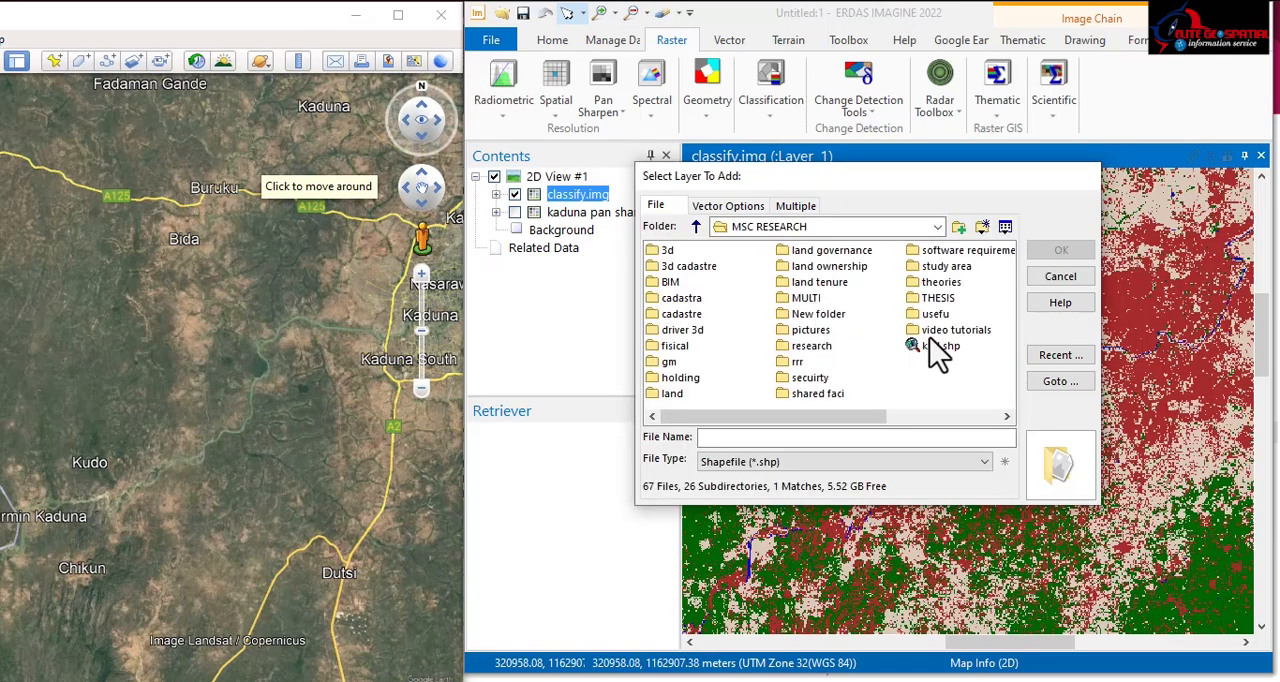
pyautogui.click(930, 348)
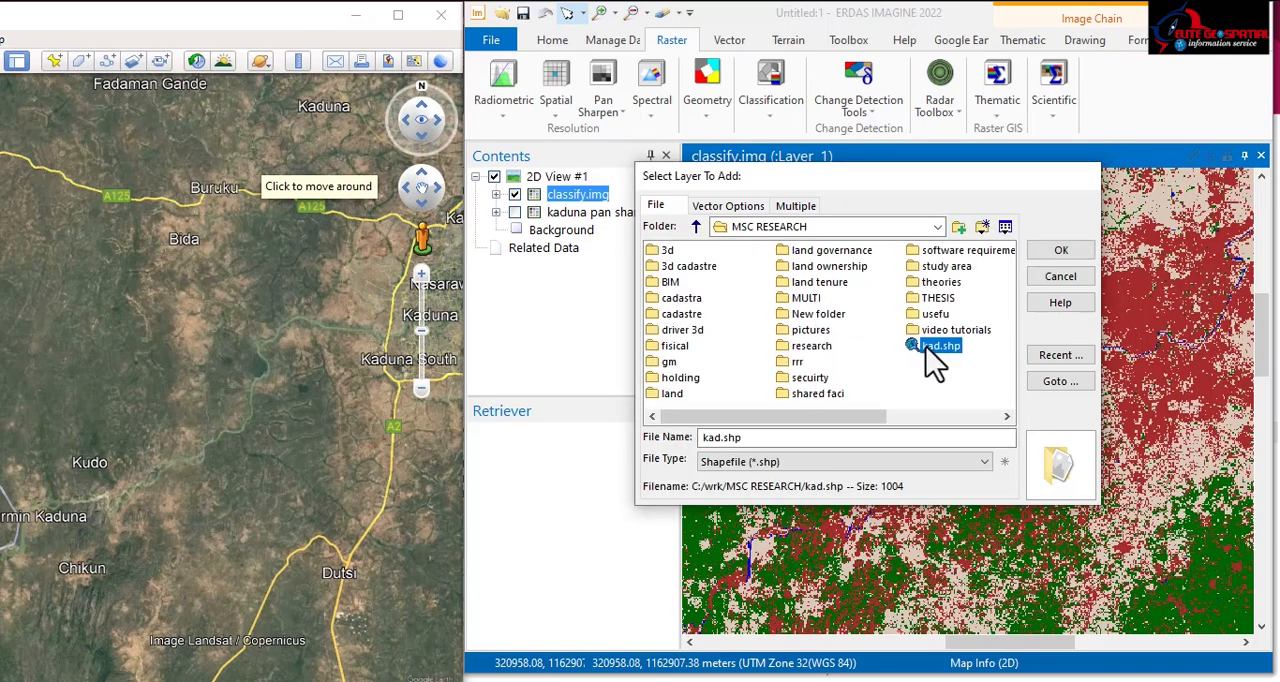
pyautogui.click(1058, 251)
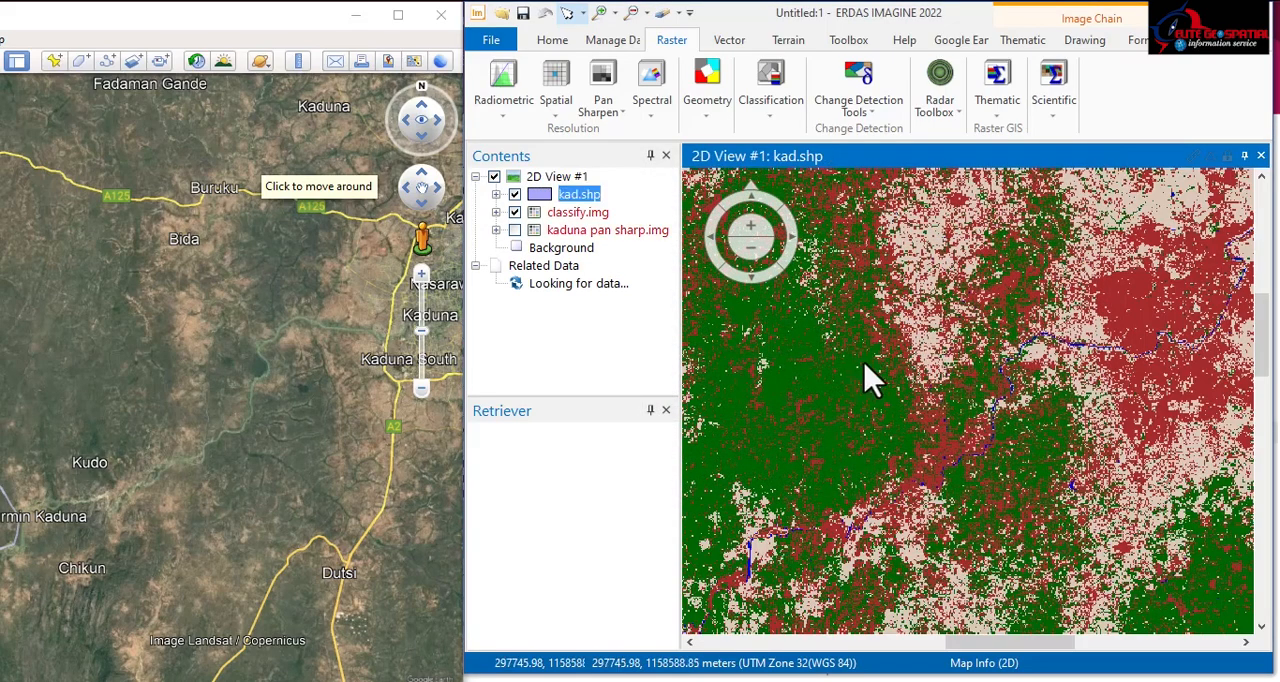
# Step: Inspect the kad.shp boundary over classify.img, toggling its visibility to compare the classified pixels beneath the polygon
pyautogui.scroll(-2, 920, 334)
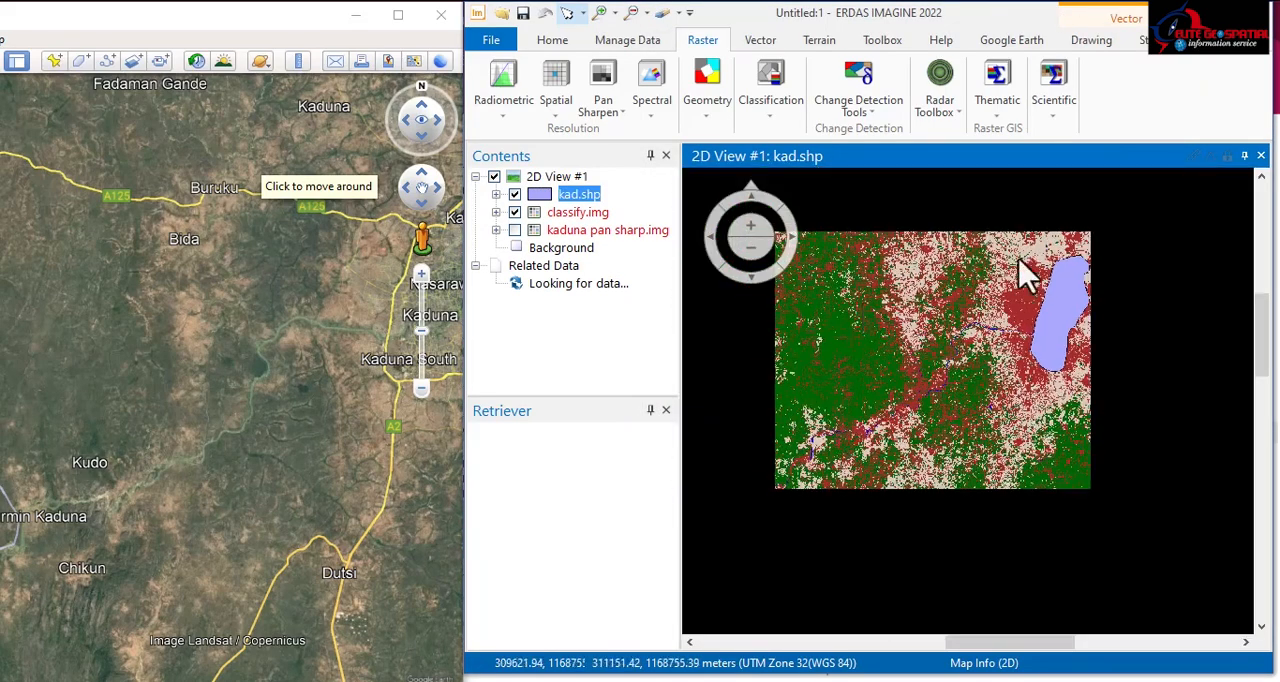
pyautogui.scroll(5, 1147, 268)
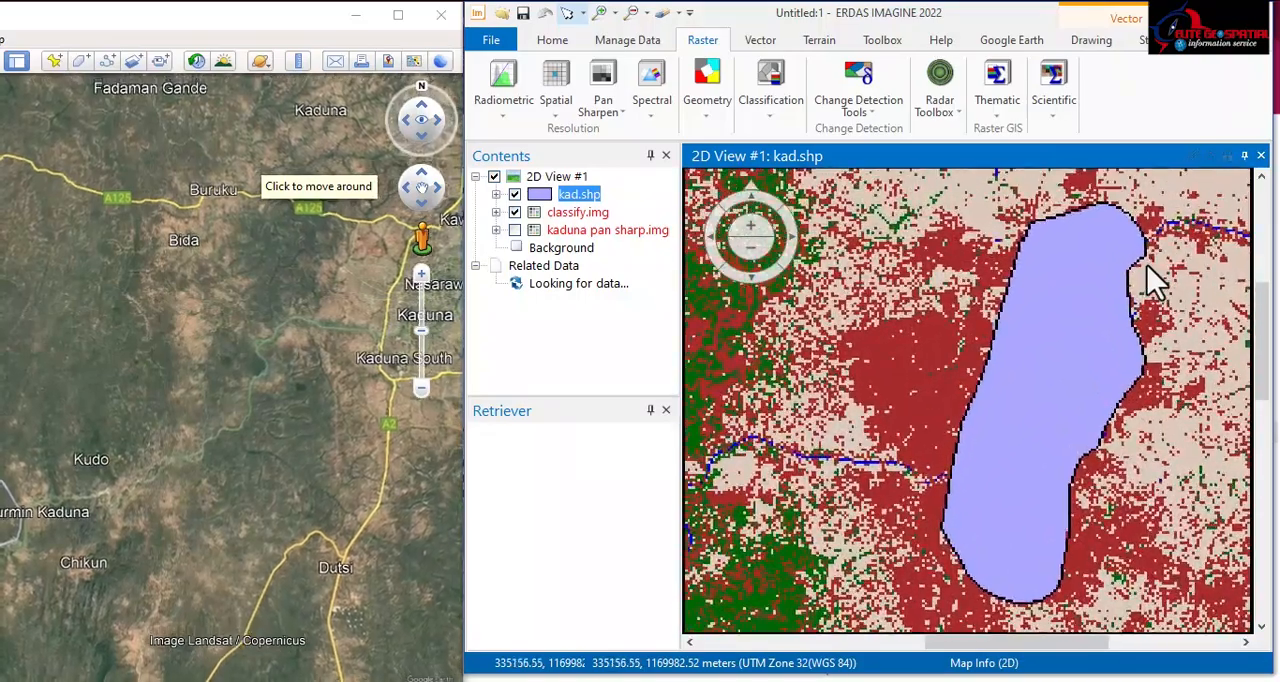
pyautogui.click(514, 195)
pyautogui.click(514, 195)
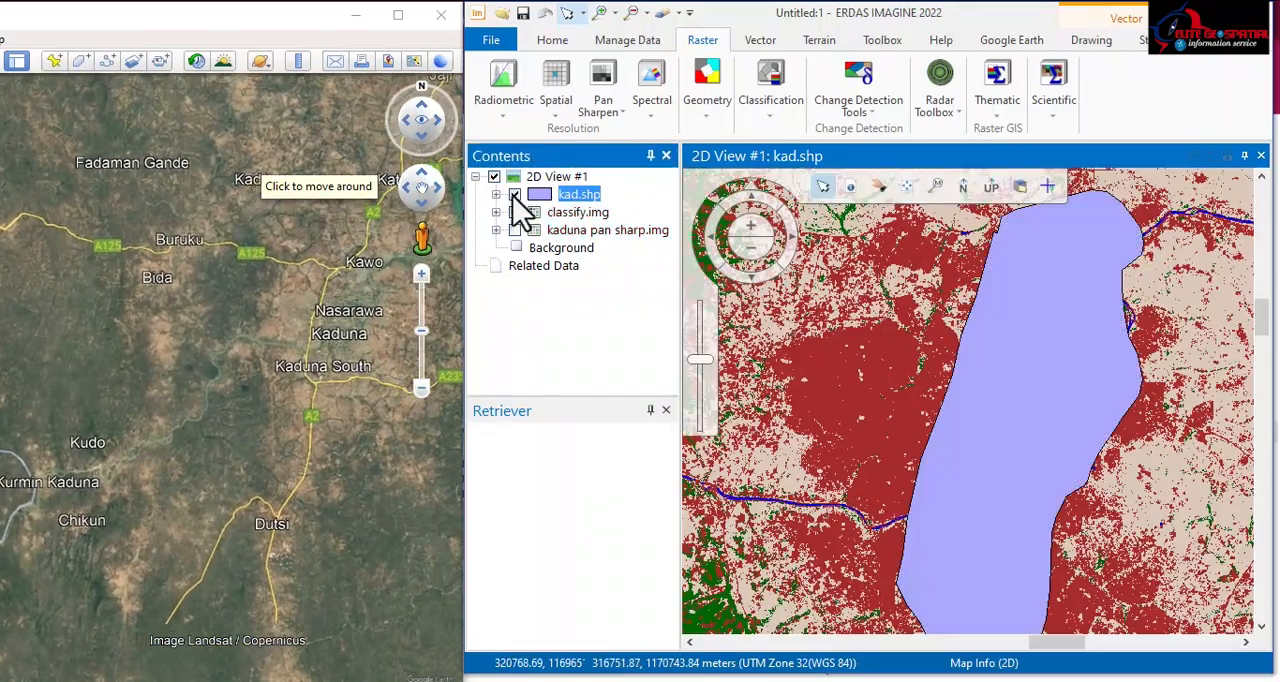
pyautogui.click(514, 195)
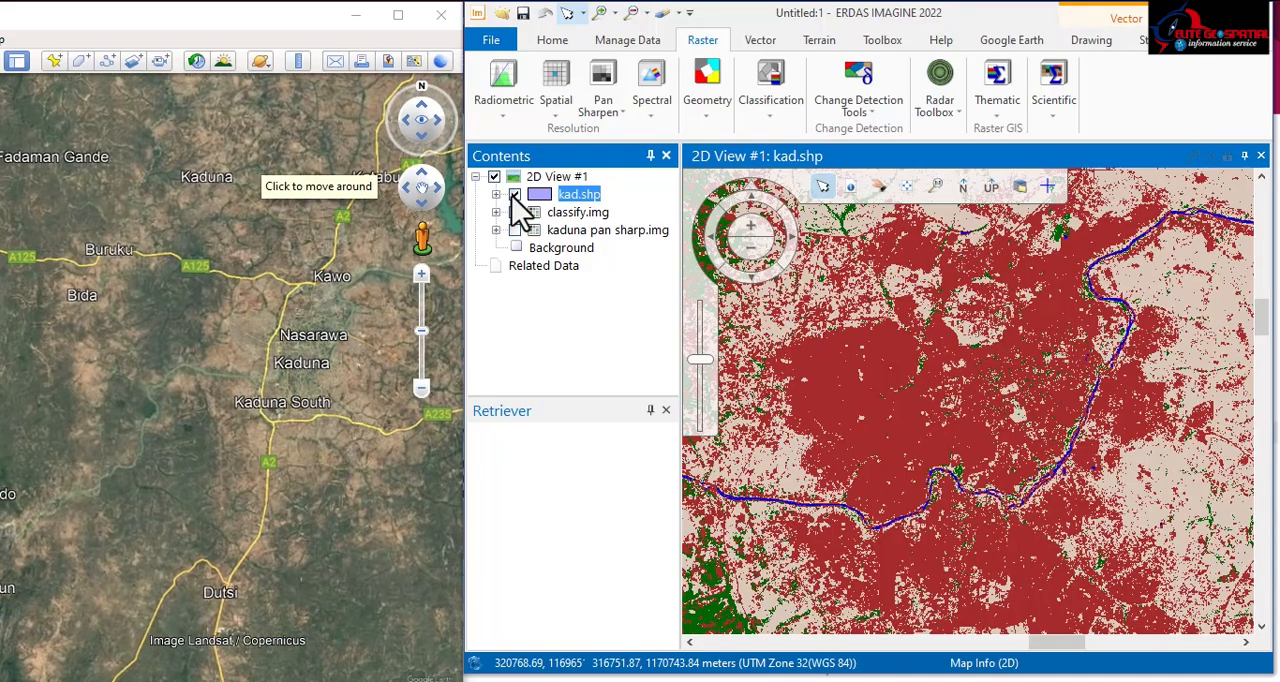
pyautogui.click(514, 195)
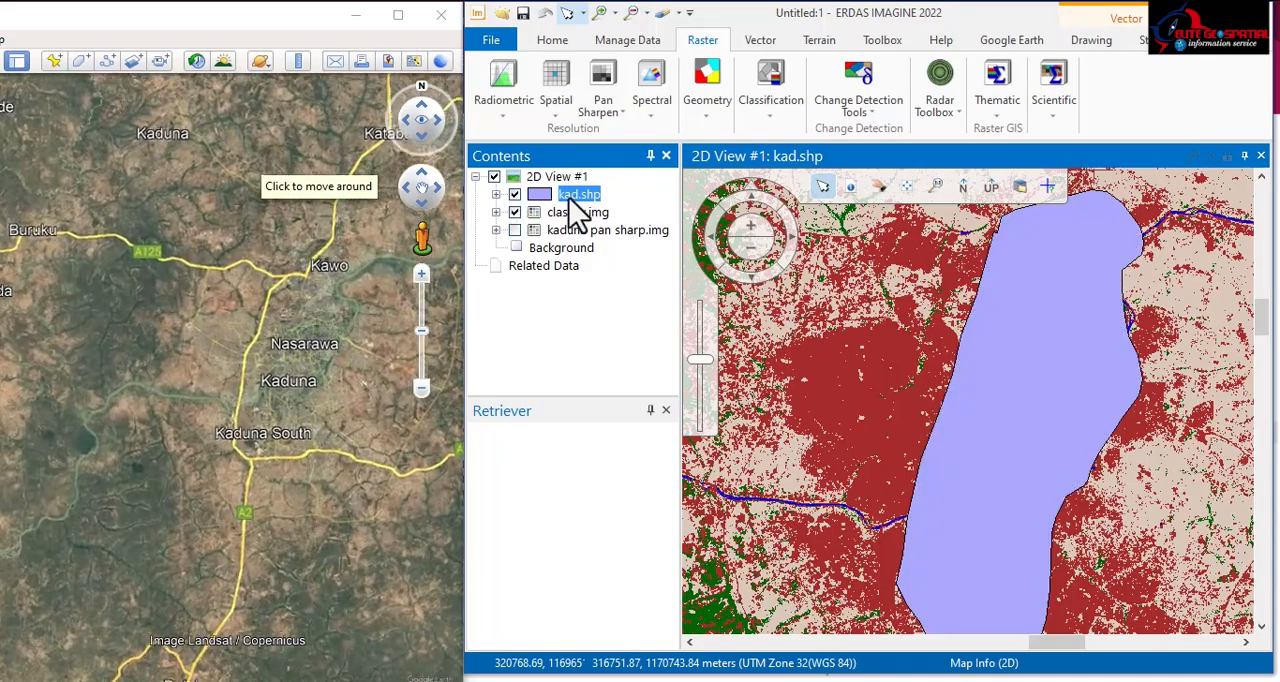
pyautogui.click(514, 195)
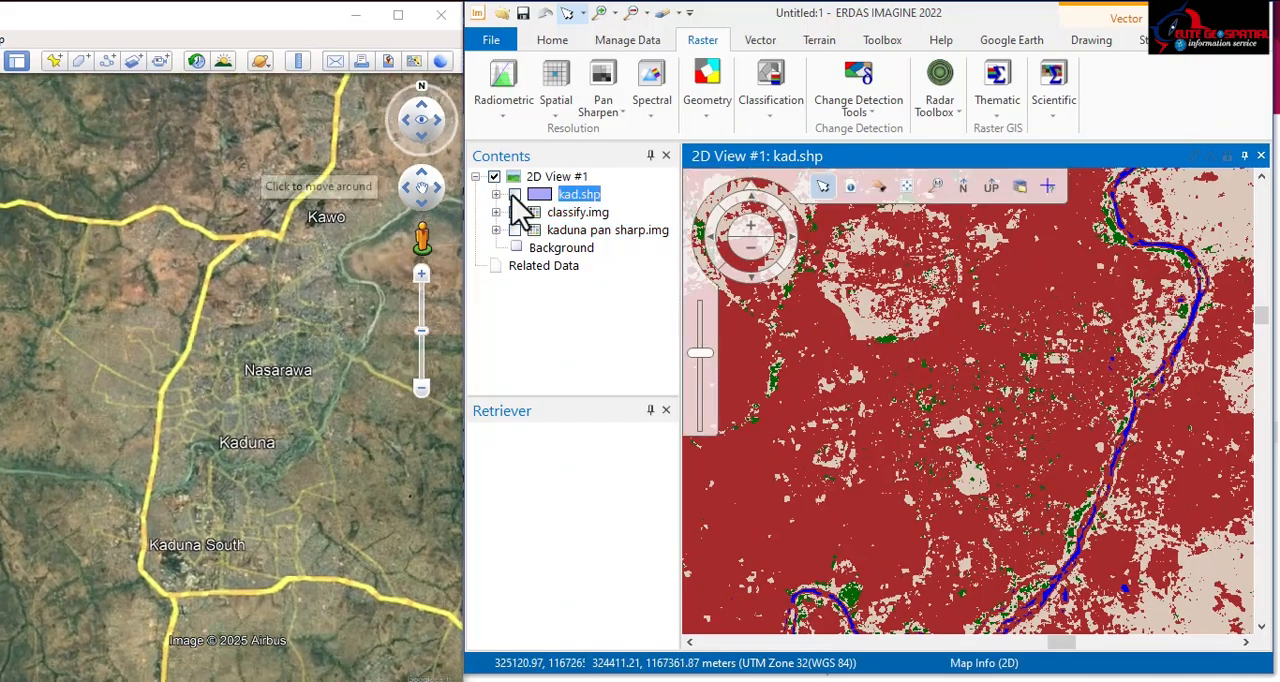
pyautogui.click(515, 195)
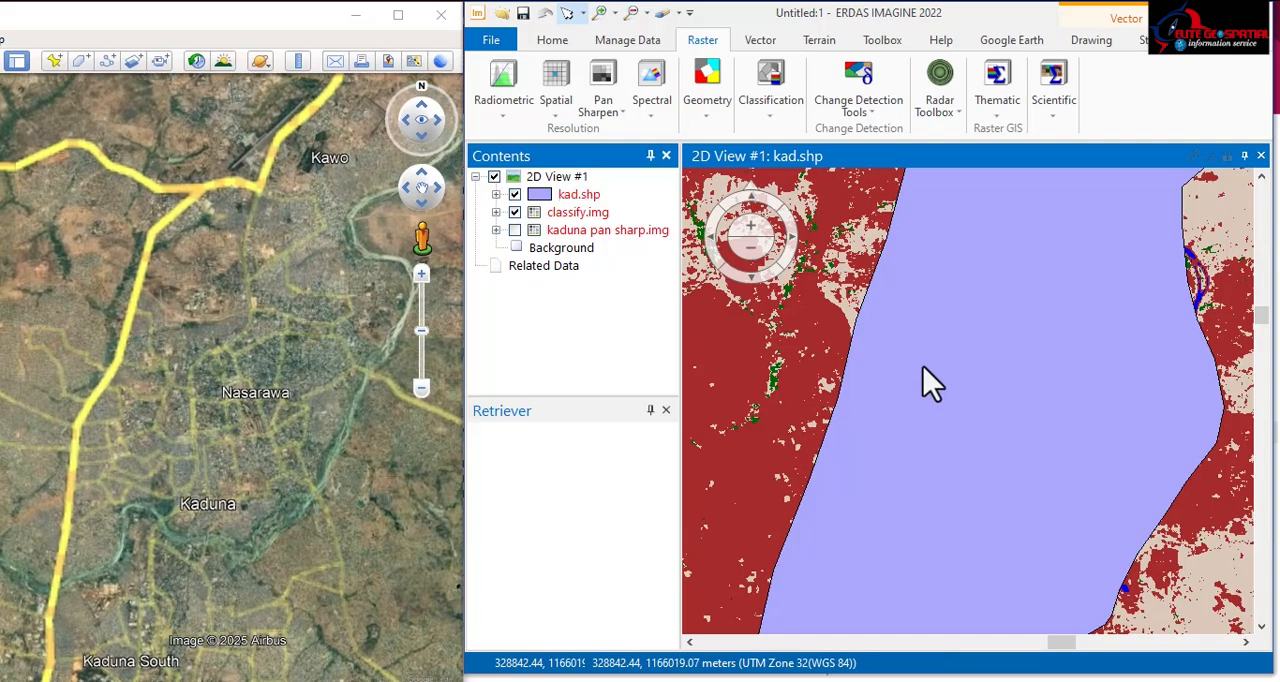
# Step: Select the kad.shp study-area polygon and create an AOI layer from the selected object
pyautogui.click(923, 366)
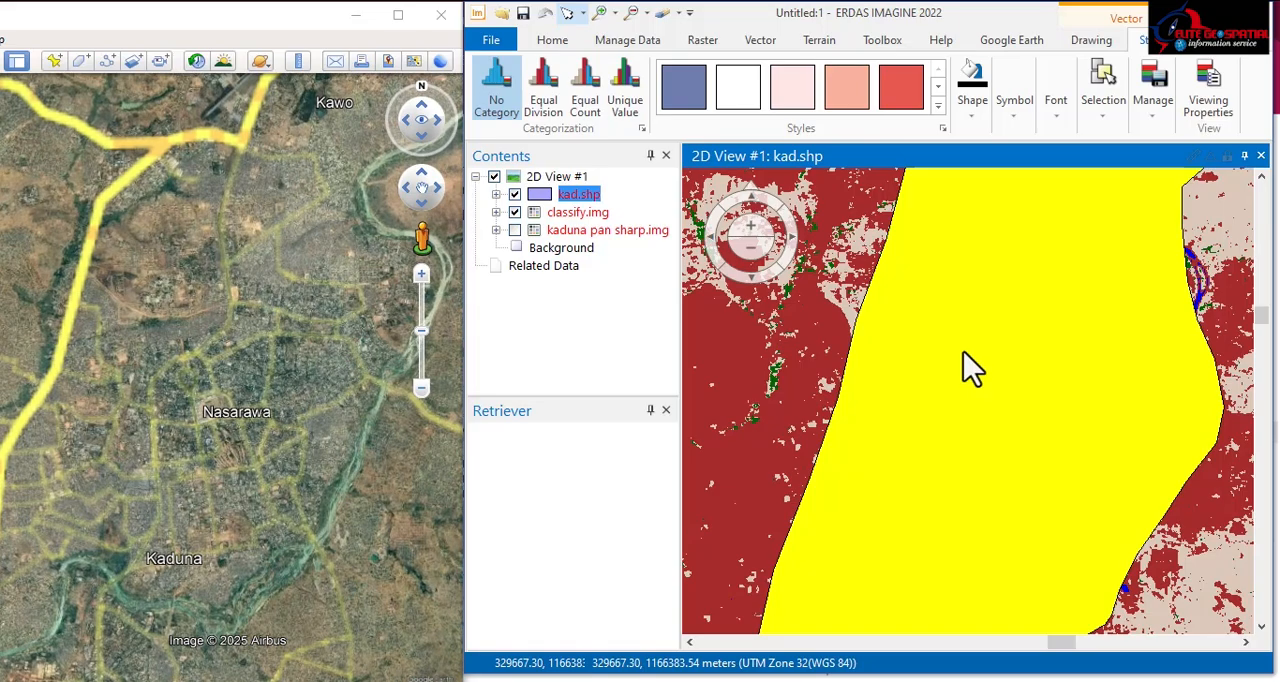
pyautogui.scroll(-2, 955, 347)
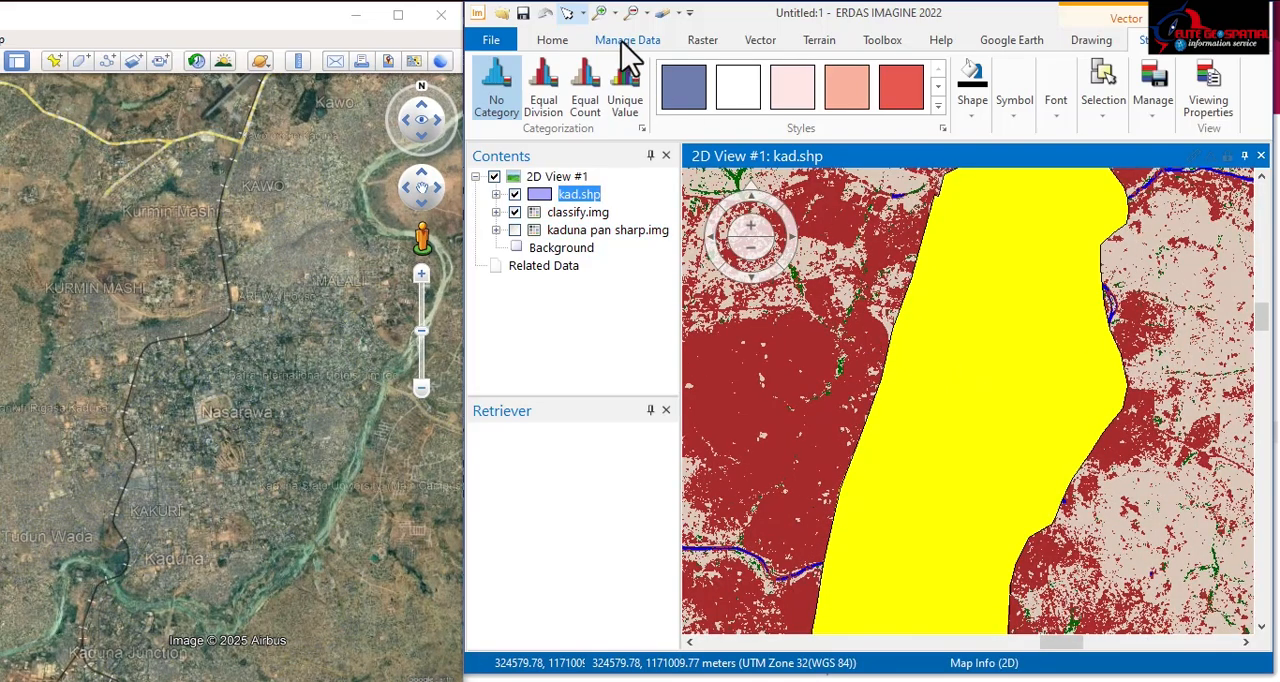
pyautogui.click(624, 42)
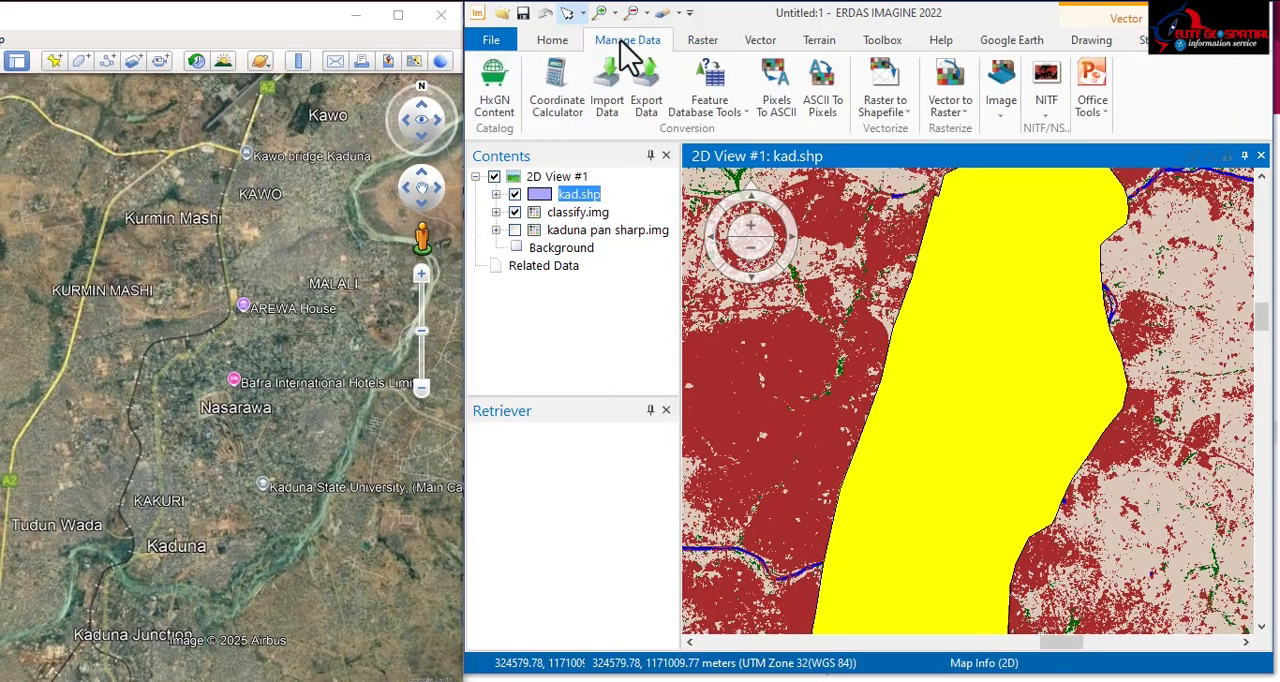
pyautogui.click(553, 40)
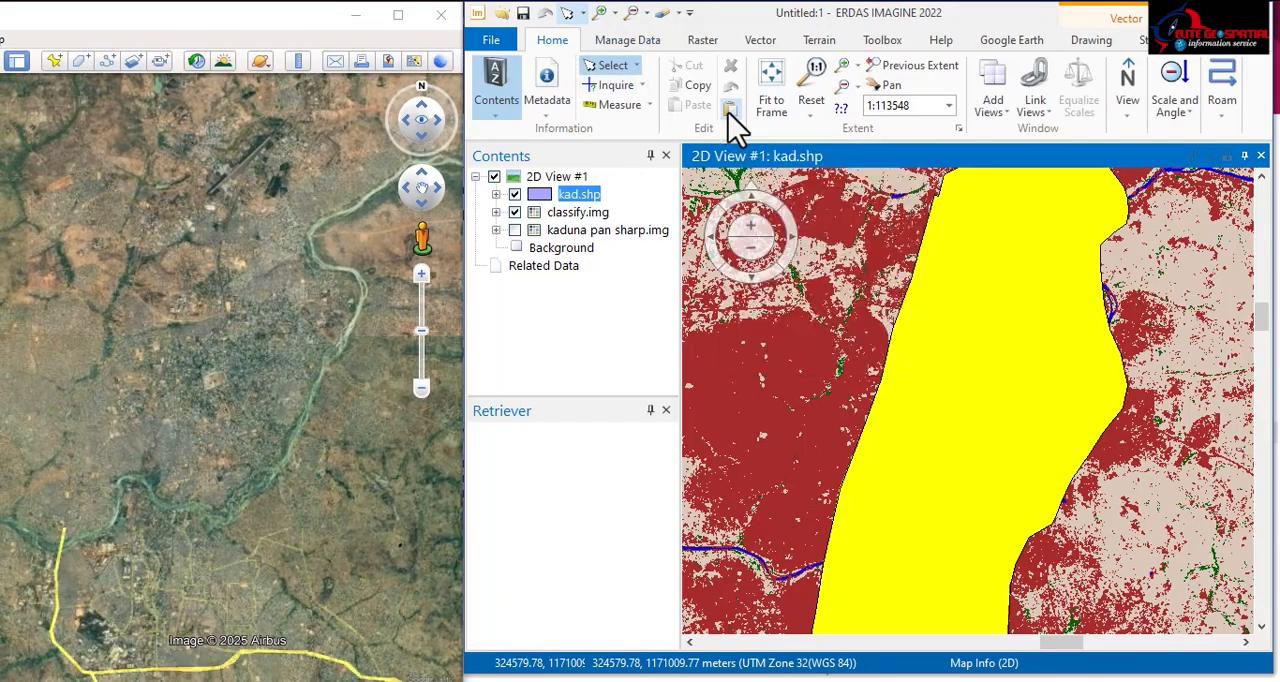
pyautogui.scroll(-1, 728, 112)
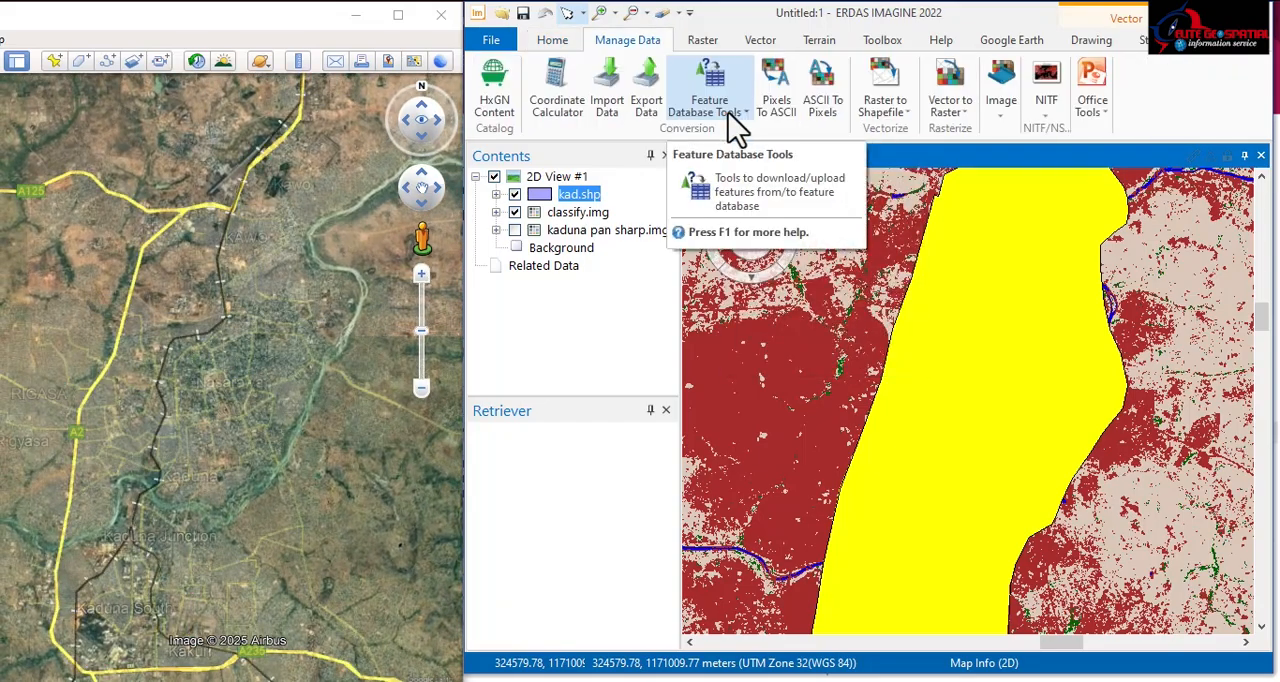
pyautogui.click(552, 40)
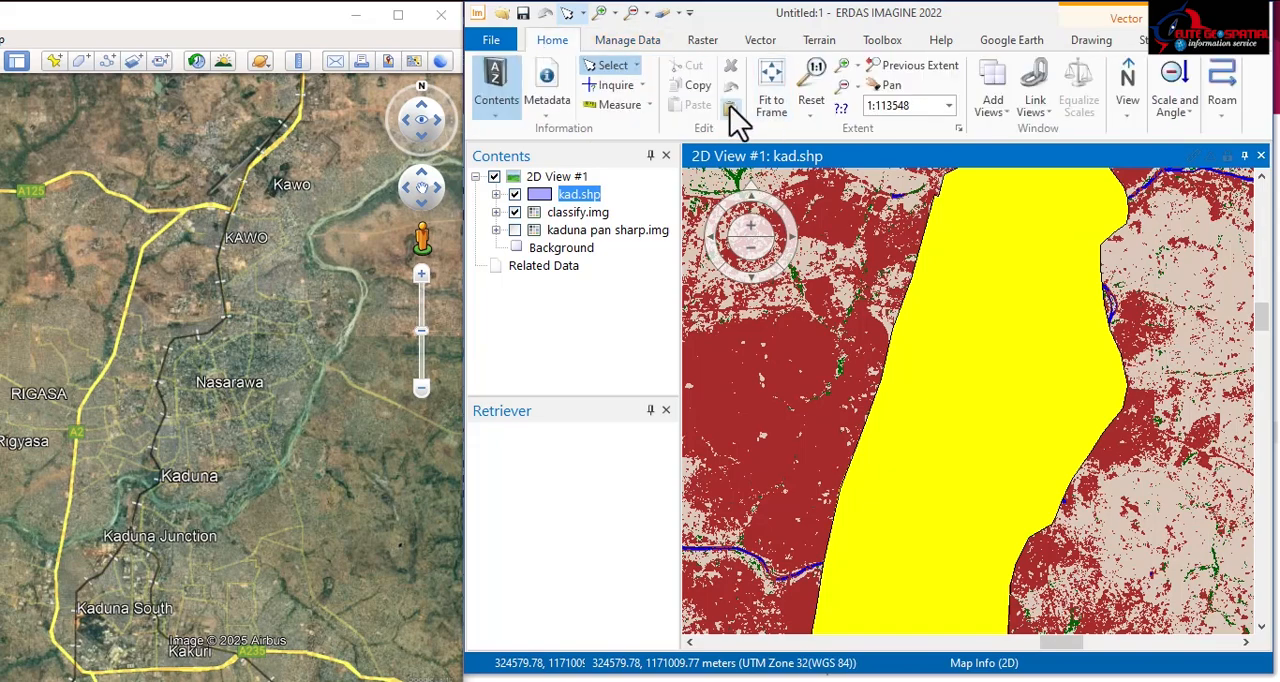
pyautogui.click(729, 105)
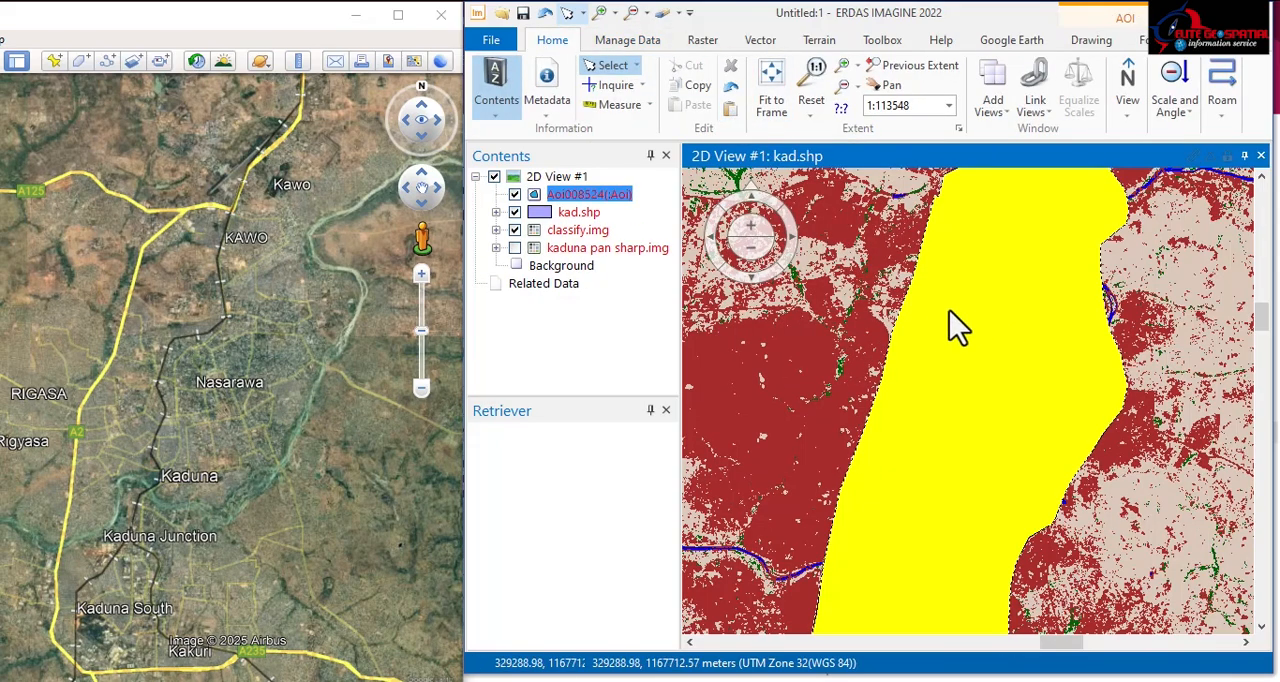
# Step: Hide the kad.shp layer and select the AOI outline over the classified image
pyautogui.scroll(3, 897, 339)
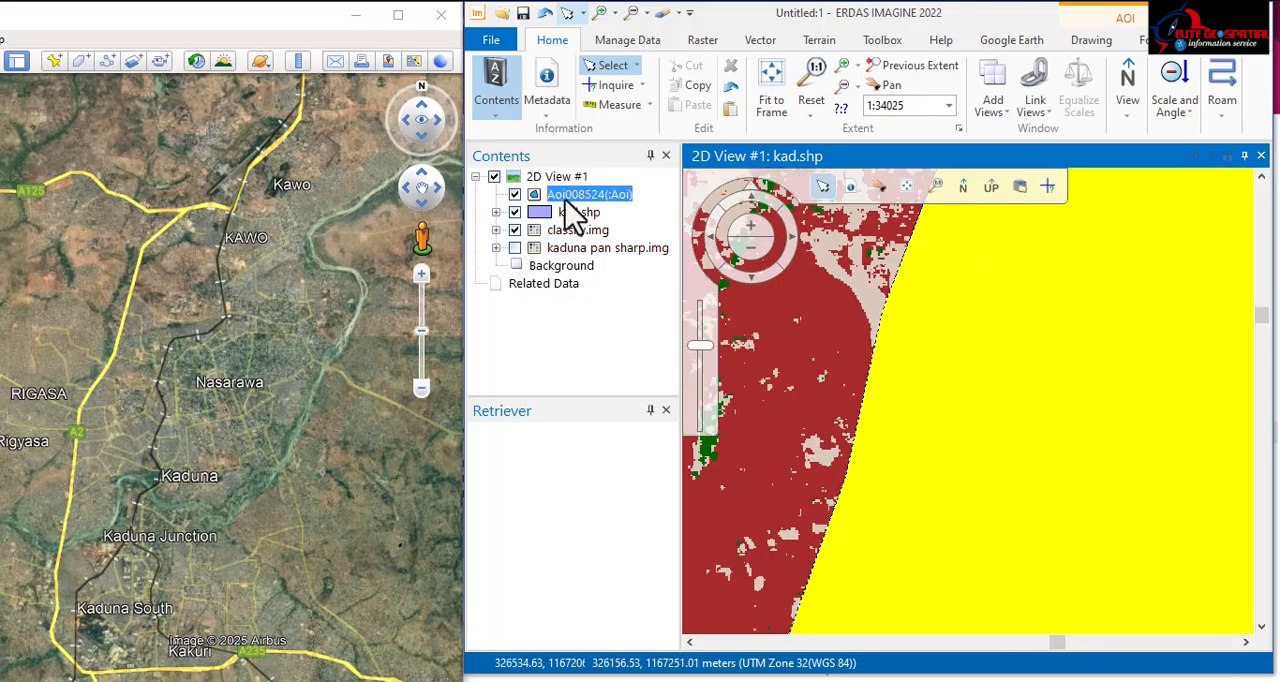
pyautogui.click(514, 213)
pyautogui.scroll(-4, 785, 435)
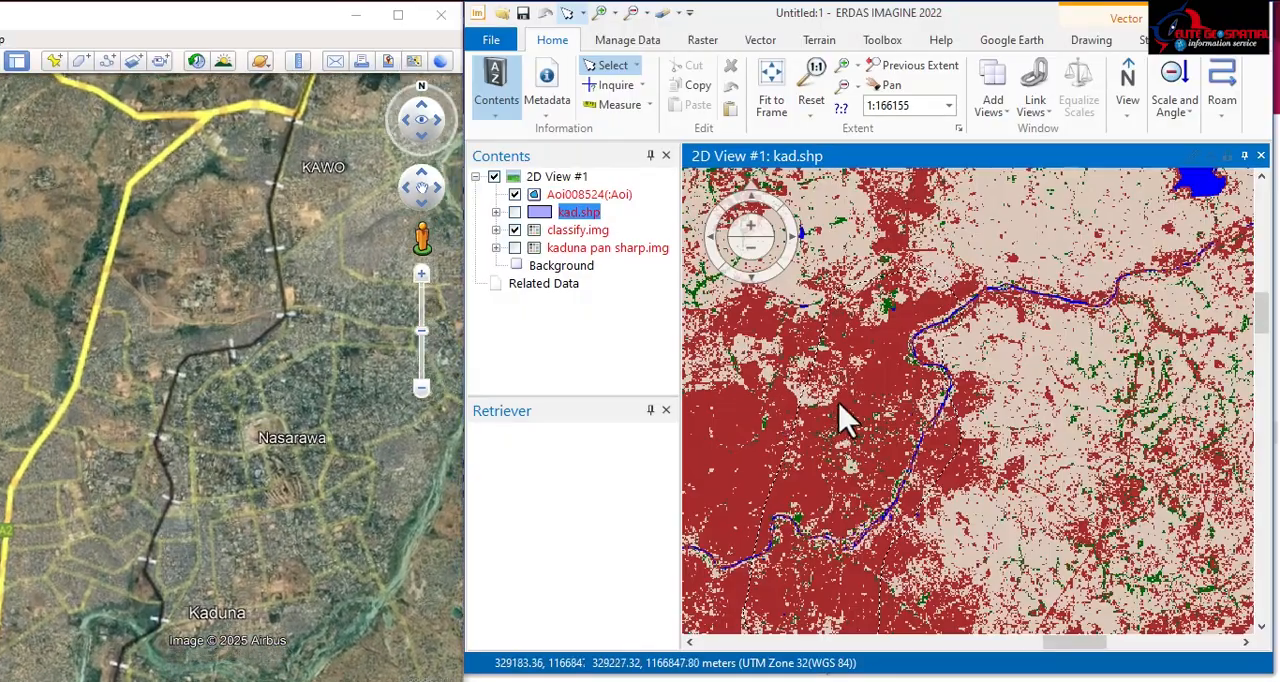
pyautogui.click(846, 416)
pyautogui.scroll(-3, 866, 405)
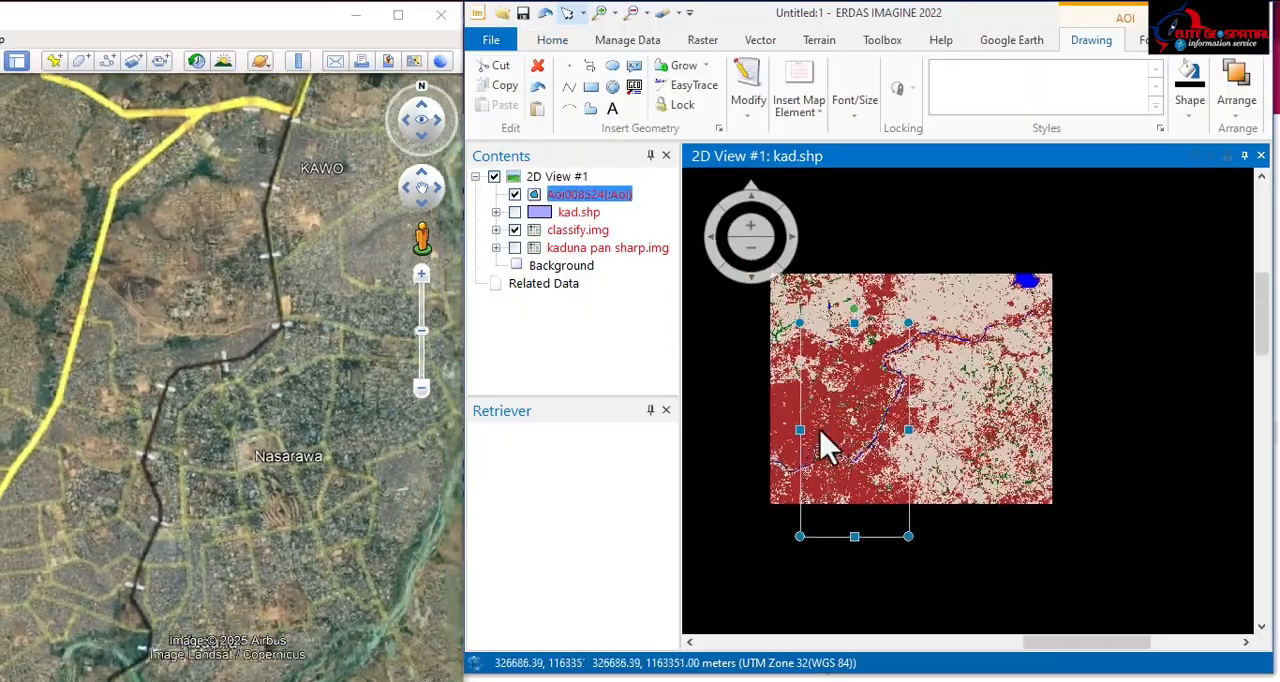
pyautogui.scroll(3, 820, 447)
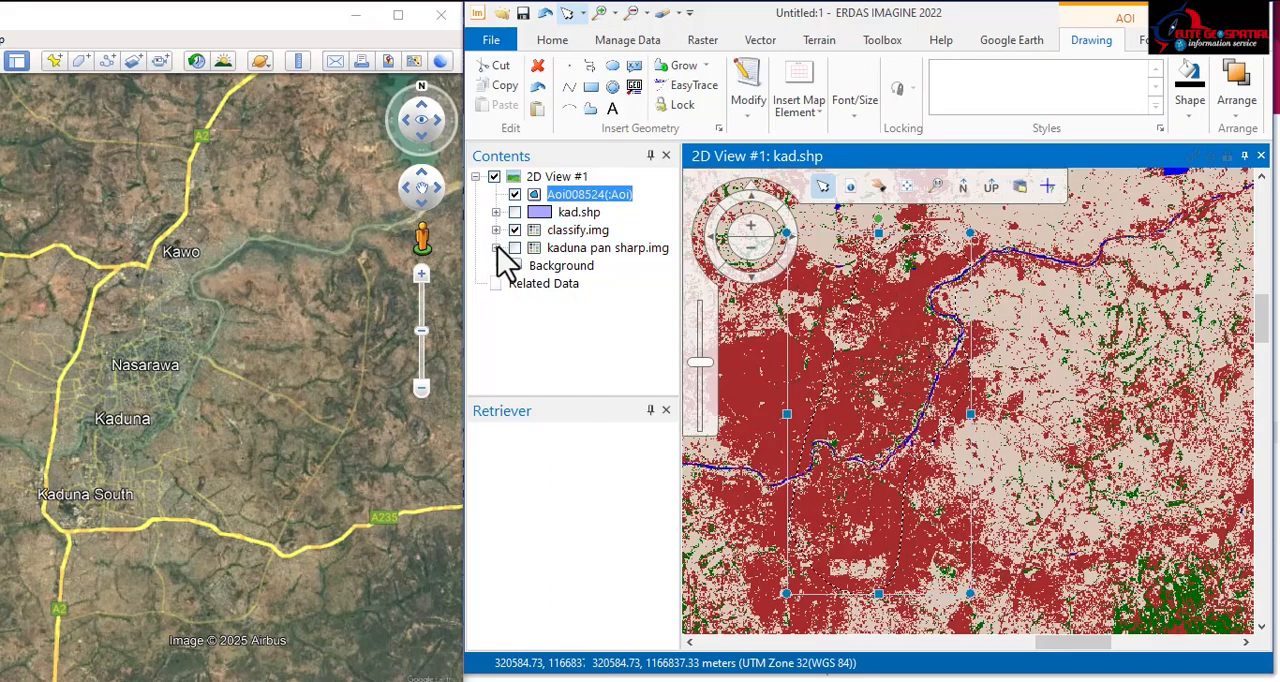
# Step: Start Create Subset Image on kaduna pan sharp.img and set the output file to kadmetr.img in the ahp folder
pyautogui.click(702, 44)
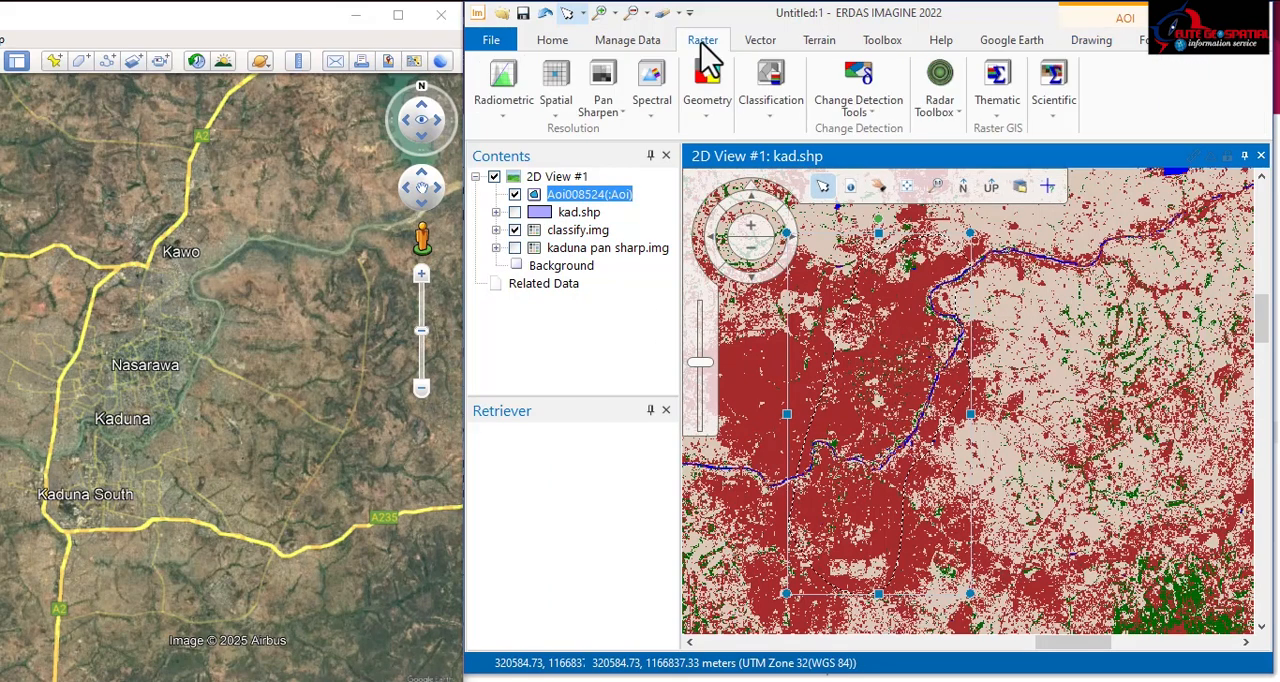
pyautogui.click(707, 112)
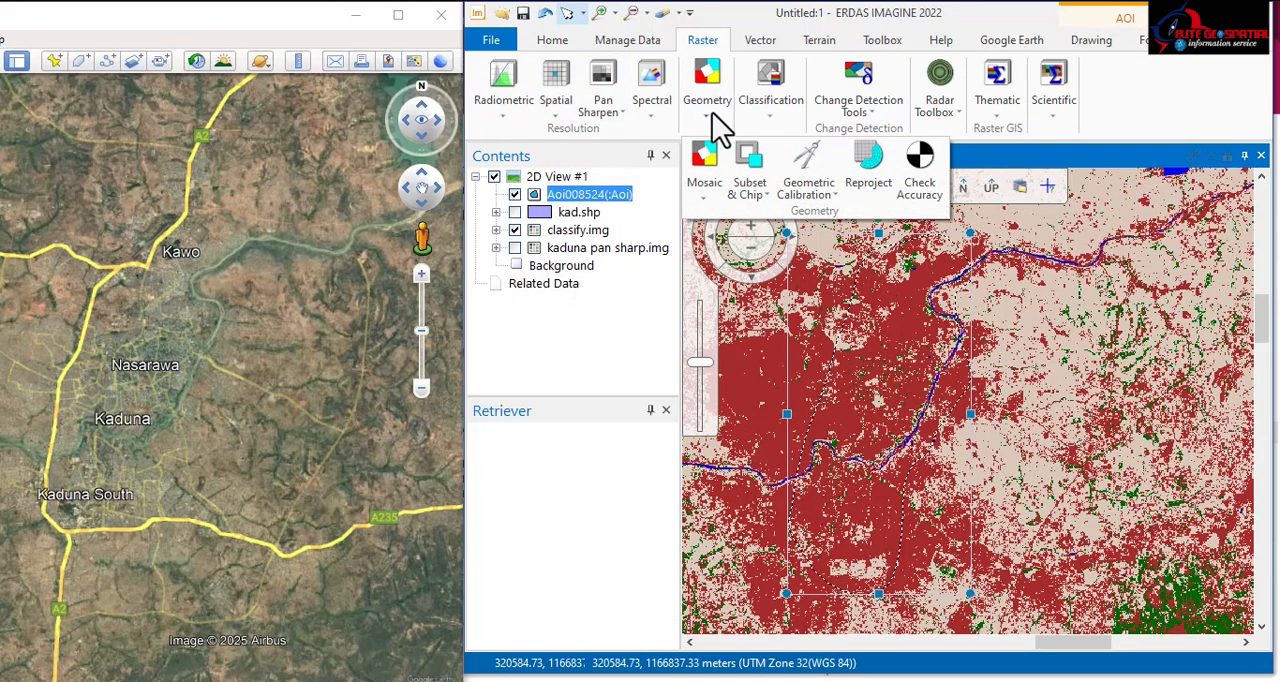
pyautogui.click(761, 191)
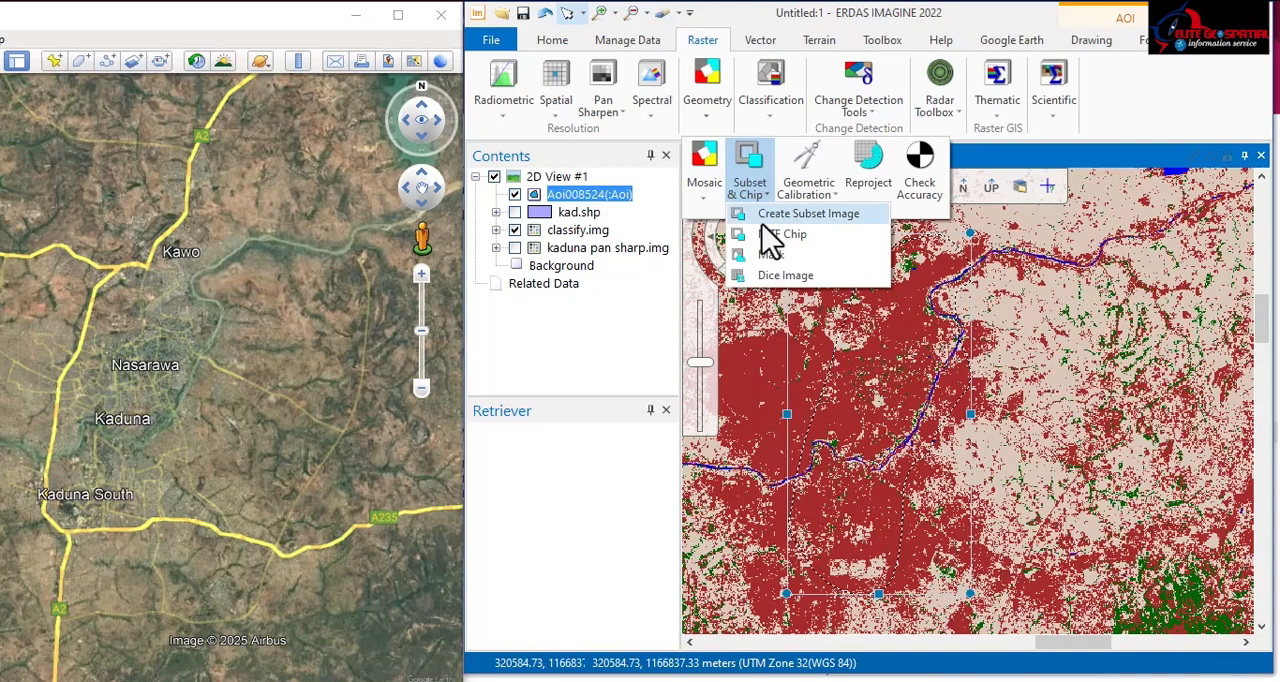
pyautogui.click(770, 213)
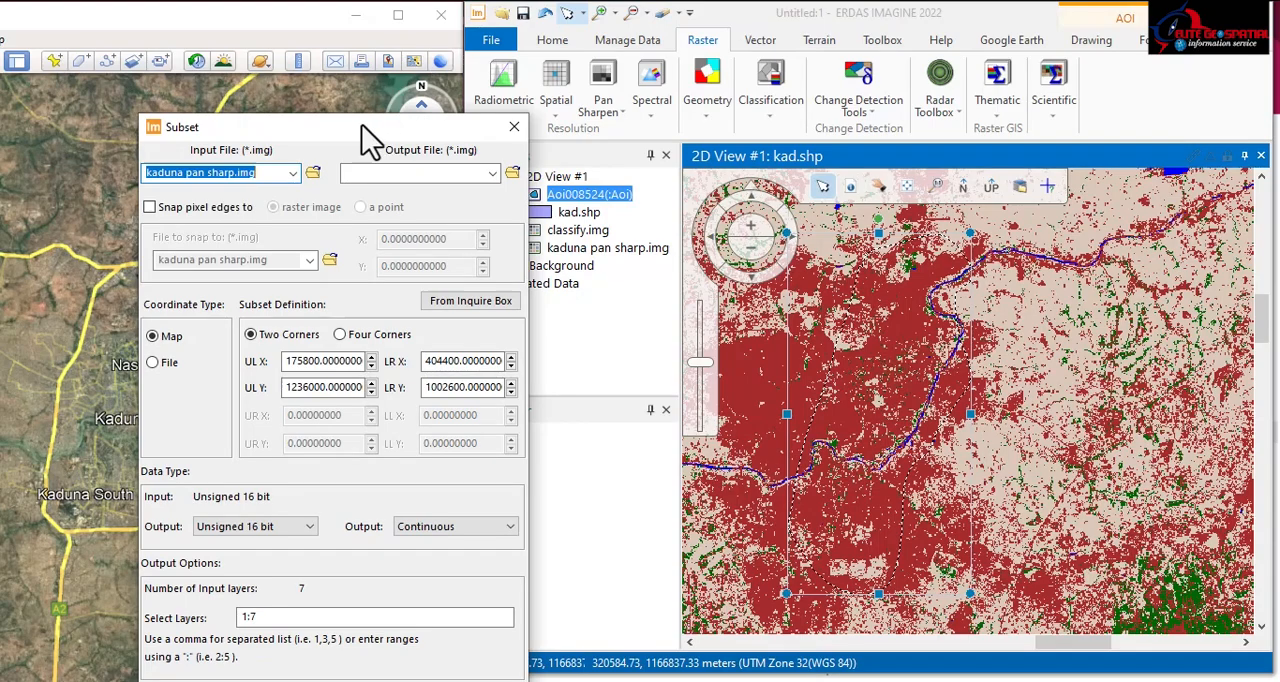
pyautogui.moveTo(362, 128); pyautogui.dragTo(616, 36)
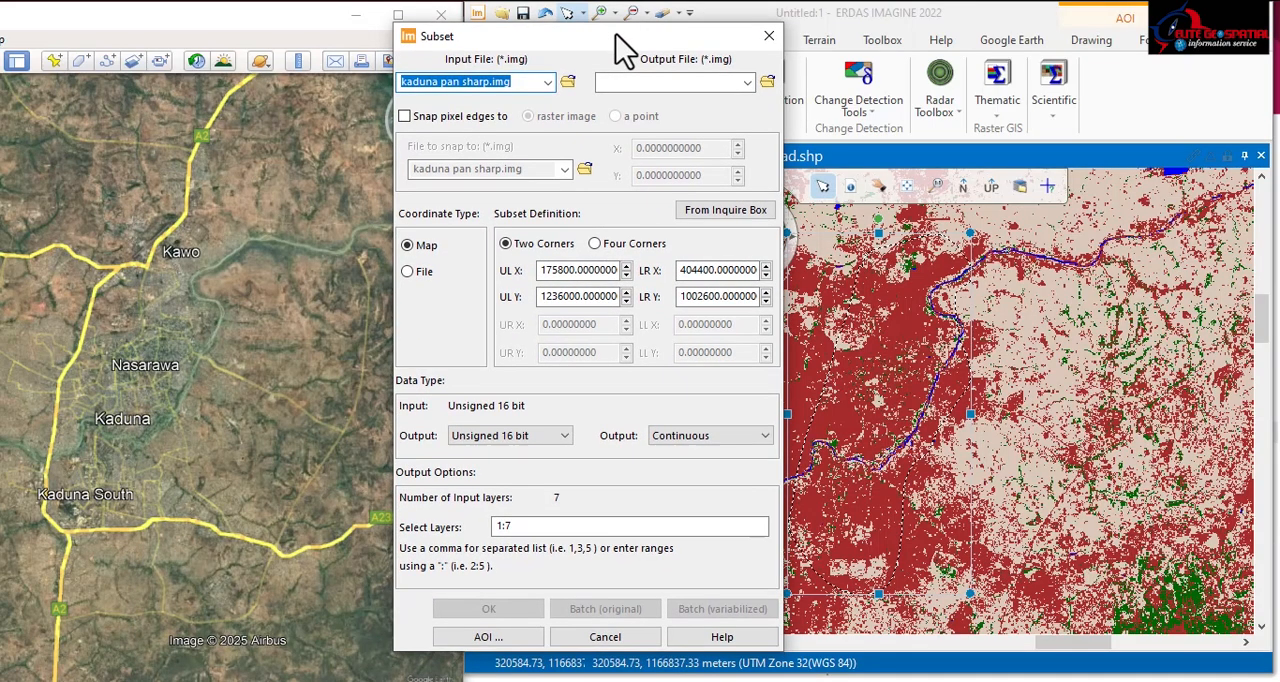
pyautogui.click(766, 83)
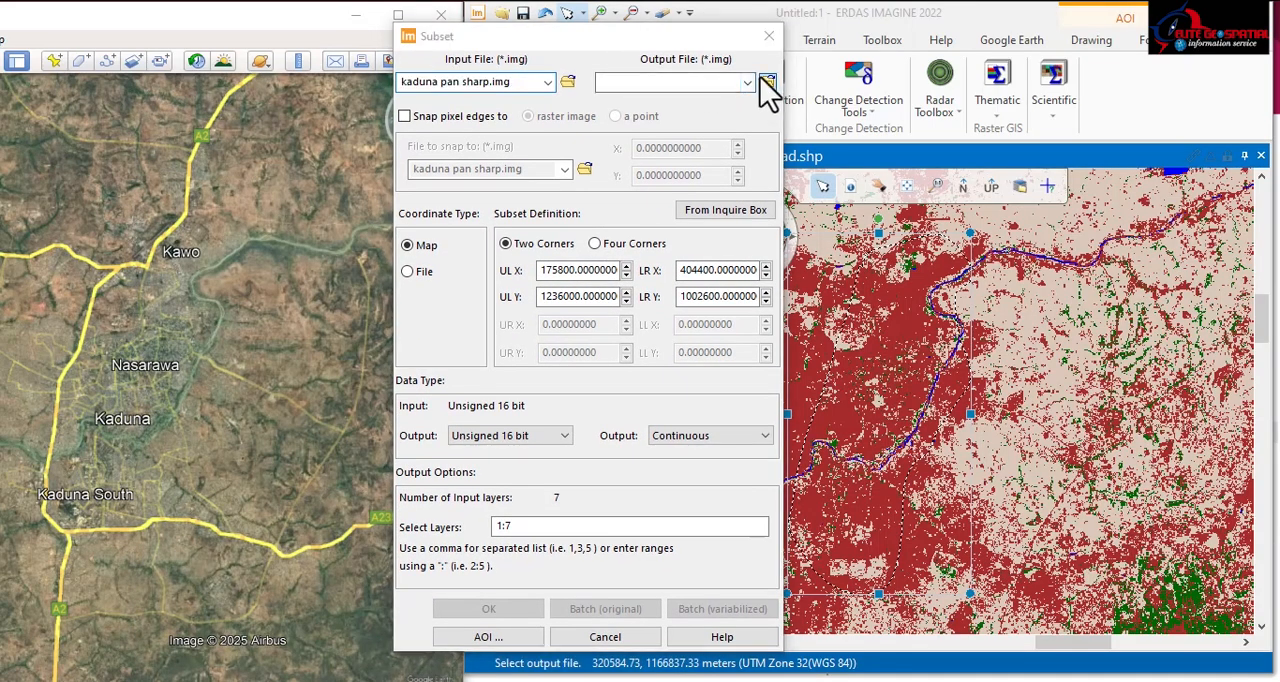
pyautogui.click(660, 232)
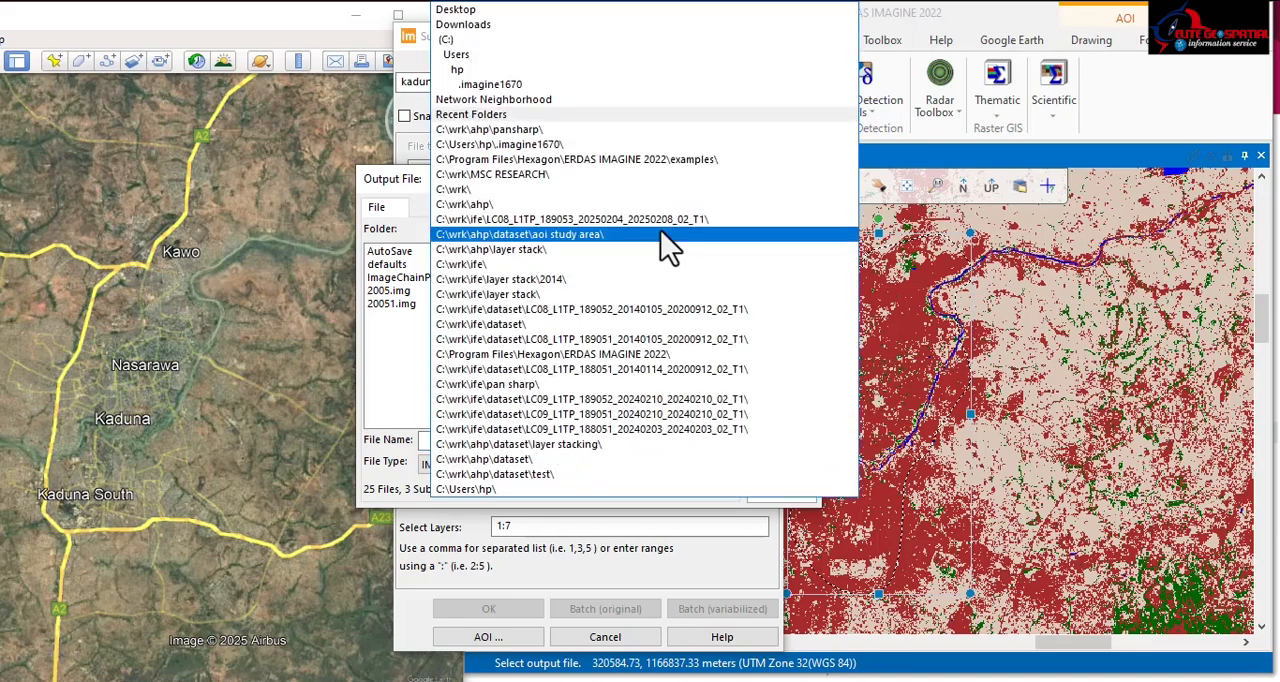
pyautogui.click(531, 205)
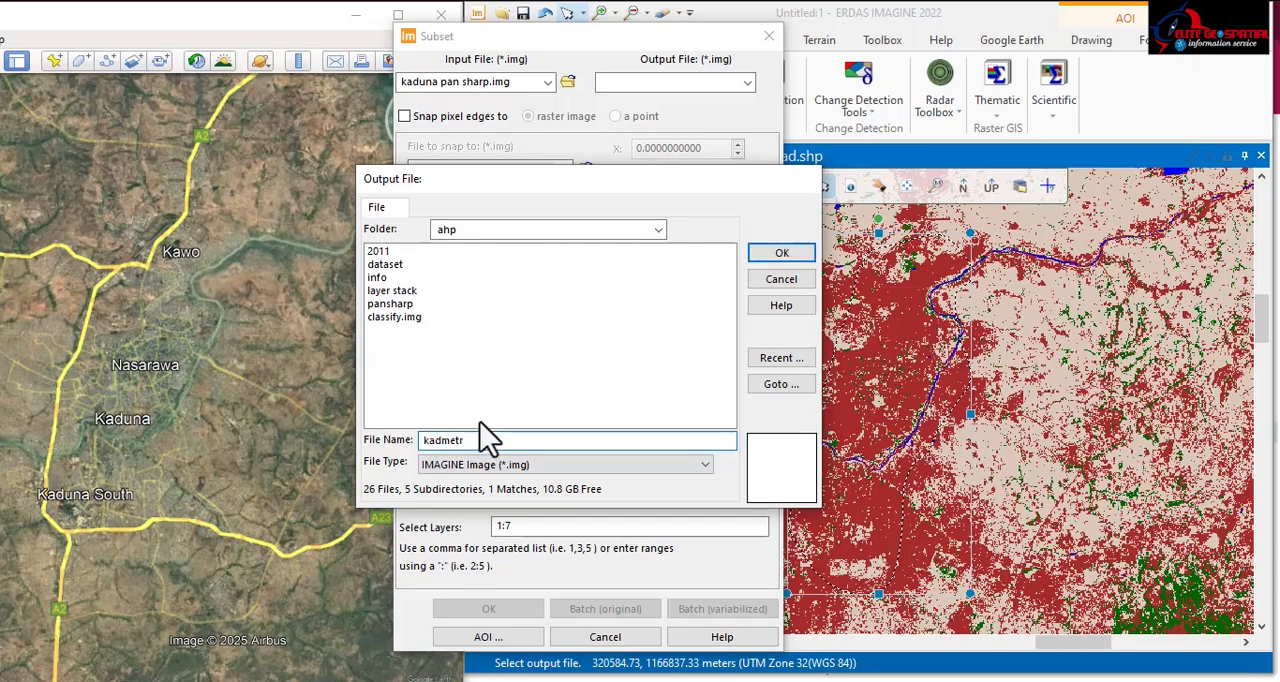
pyautogui.click(779, 256)
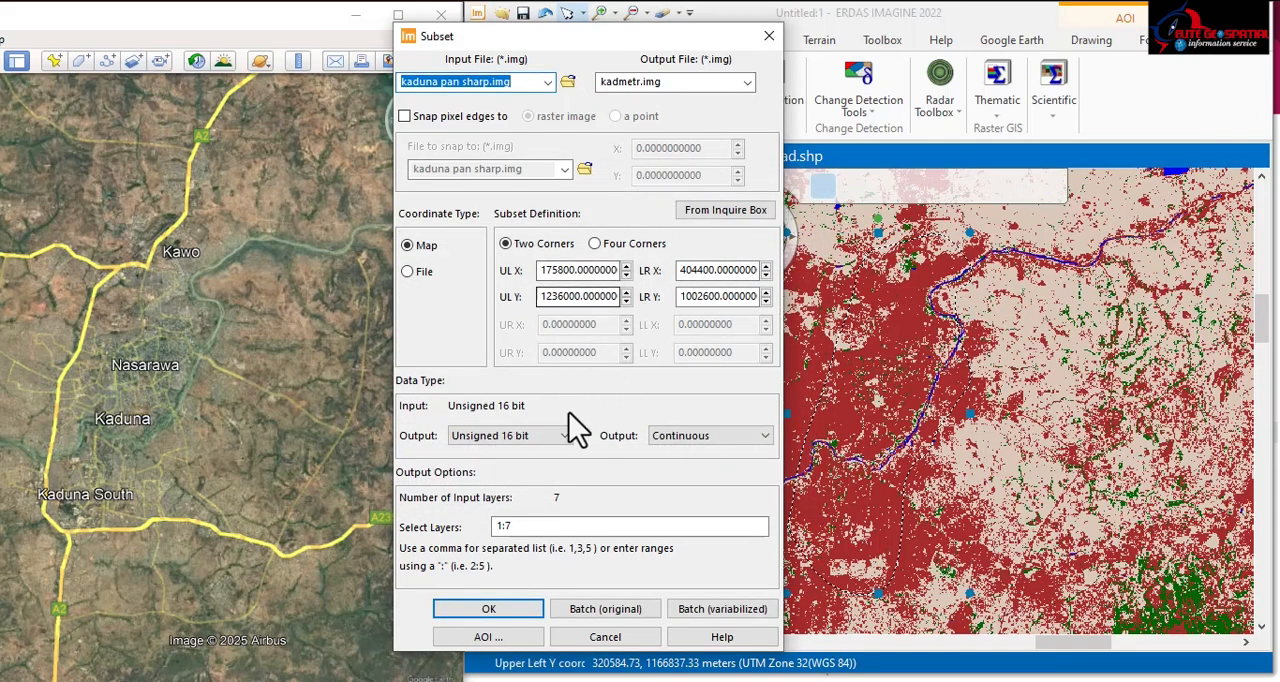
# Step: Limit the subset to the AOI selected in the viewer, run it, and move the process list to monitor progress
pyautogui.moveTo(629, 28); pyautogui.dragTo(591, 8)
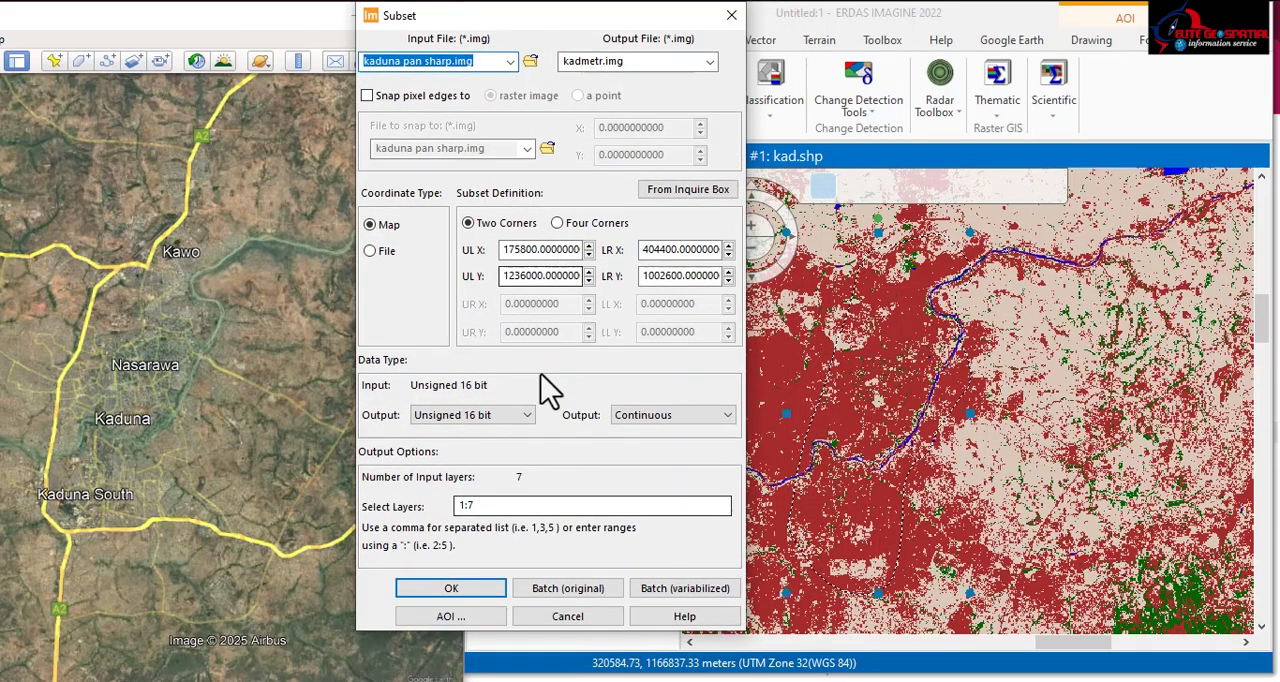
pyautogui.click(446, 616)
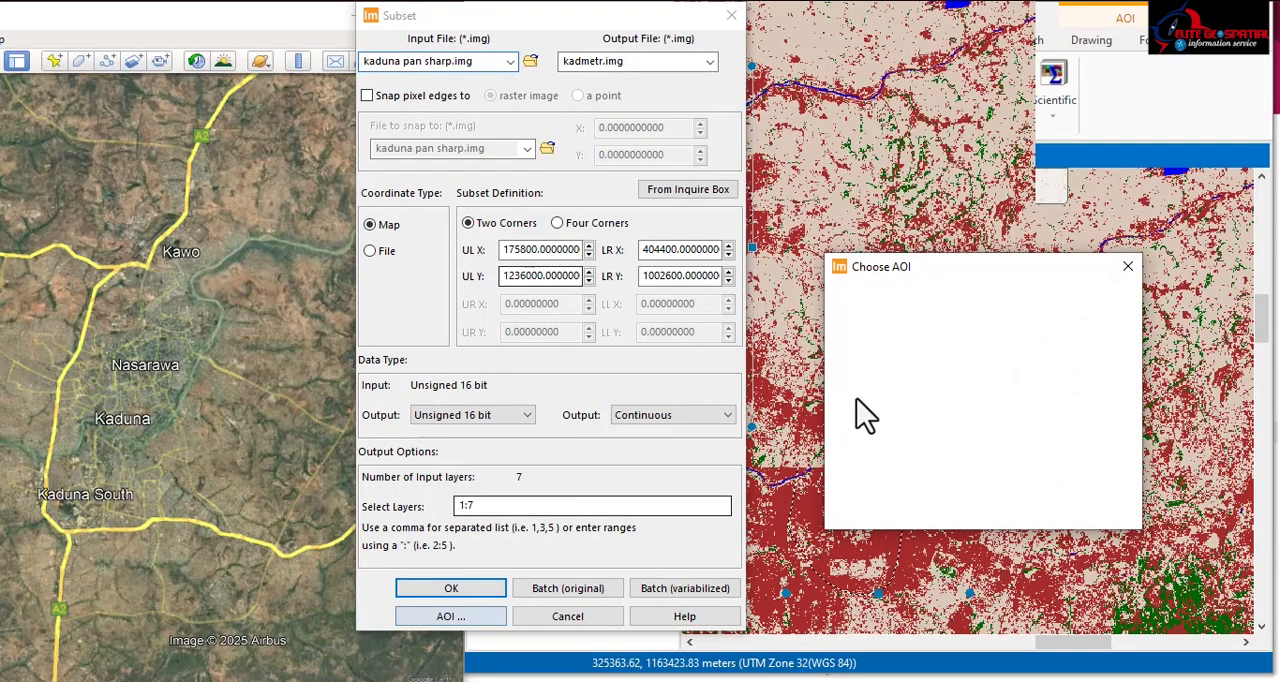
pyautogui.moveTo(936, 264); pyautogui.dragTo(902, 257)
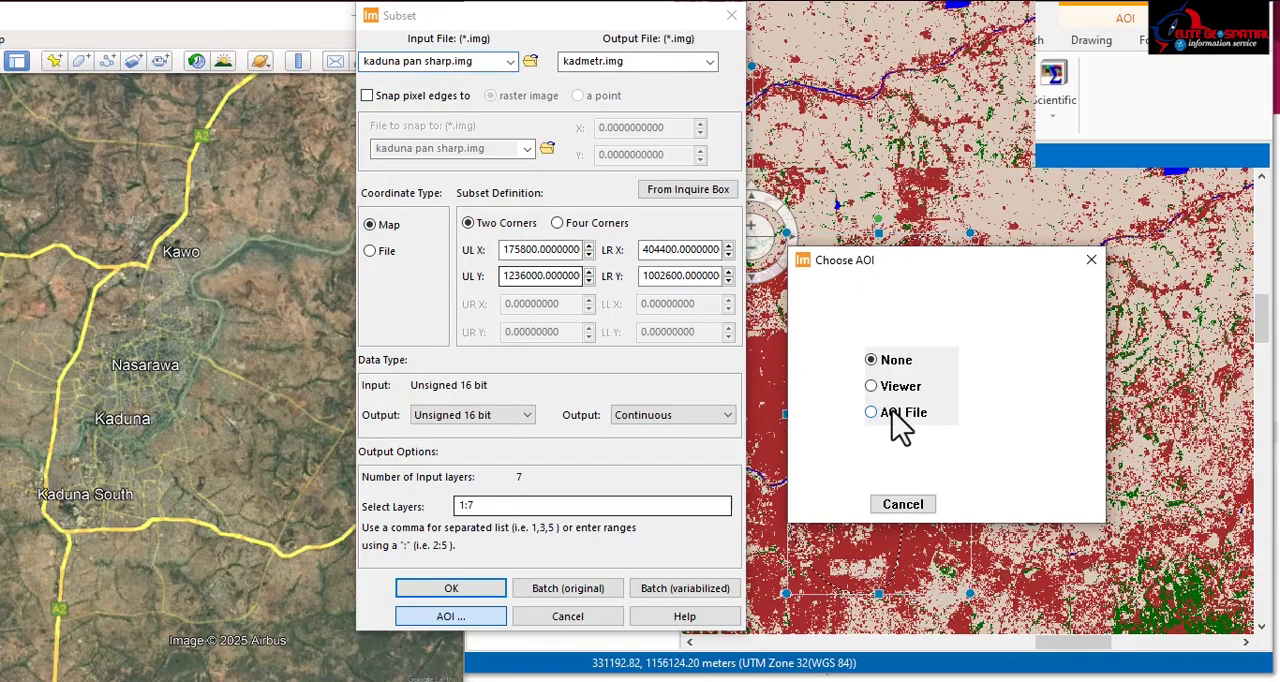
pyautogui.click(899, 387)
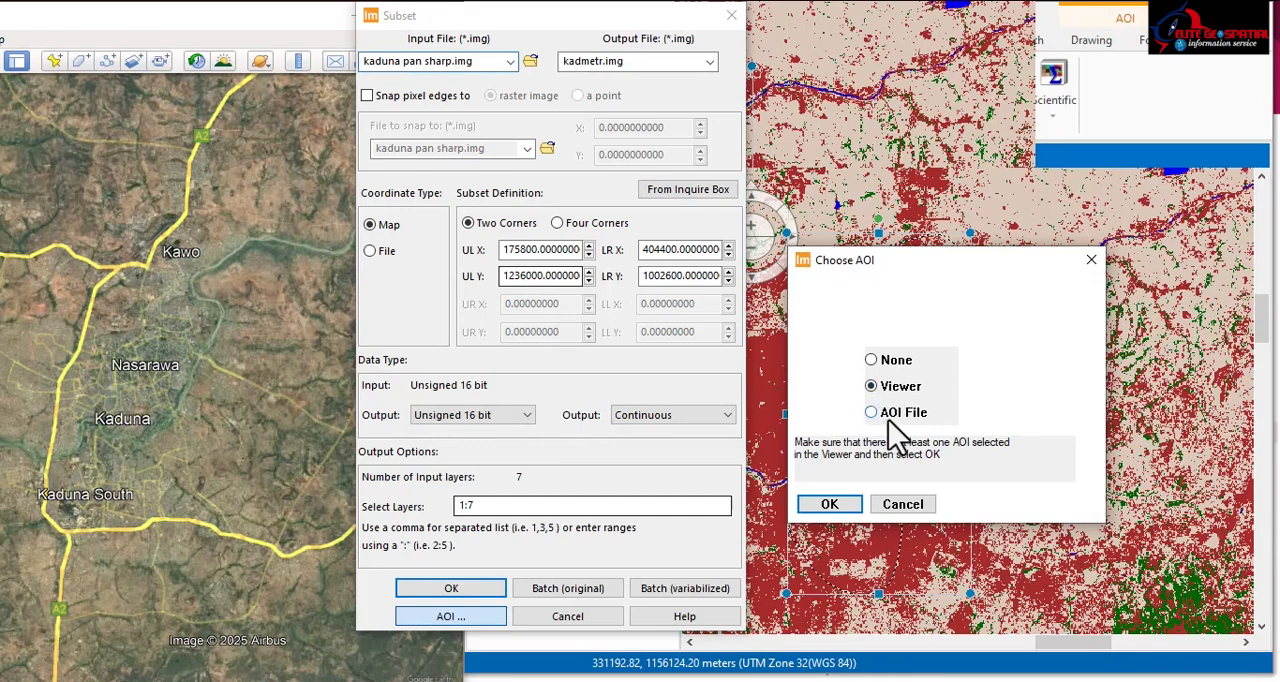
pyautogui.click(829, 504)
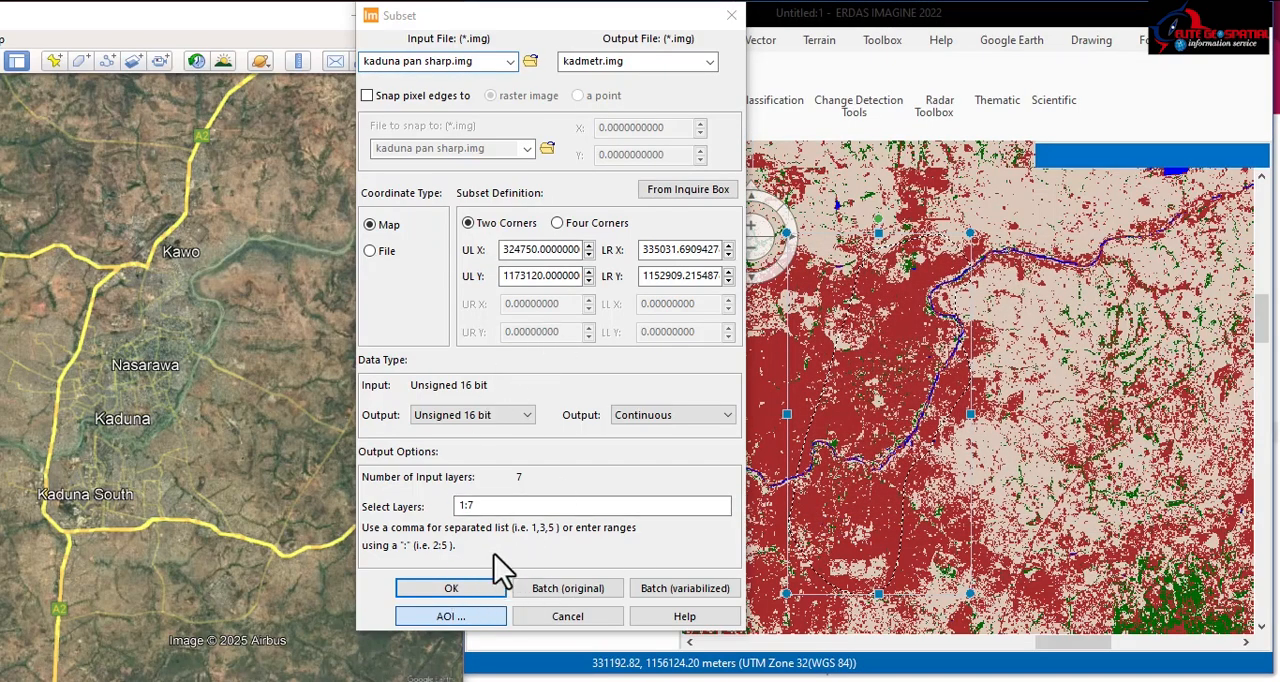
pyautogui.click(450, 590)
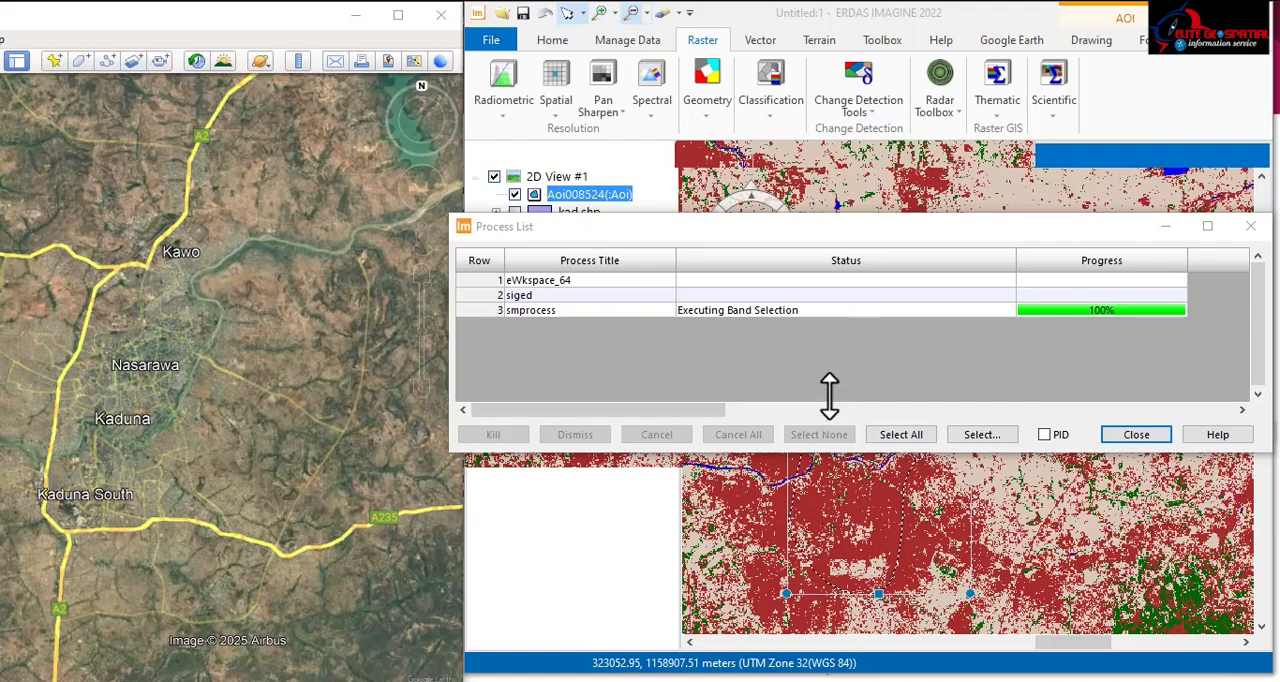
pyautogui.moveTo(1055, 233); pyautogui.dragTo(800, 225)
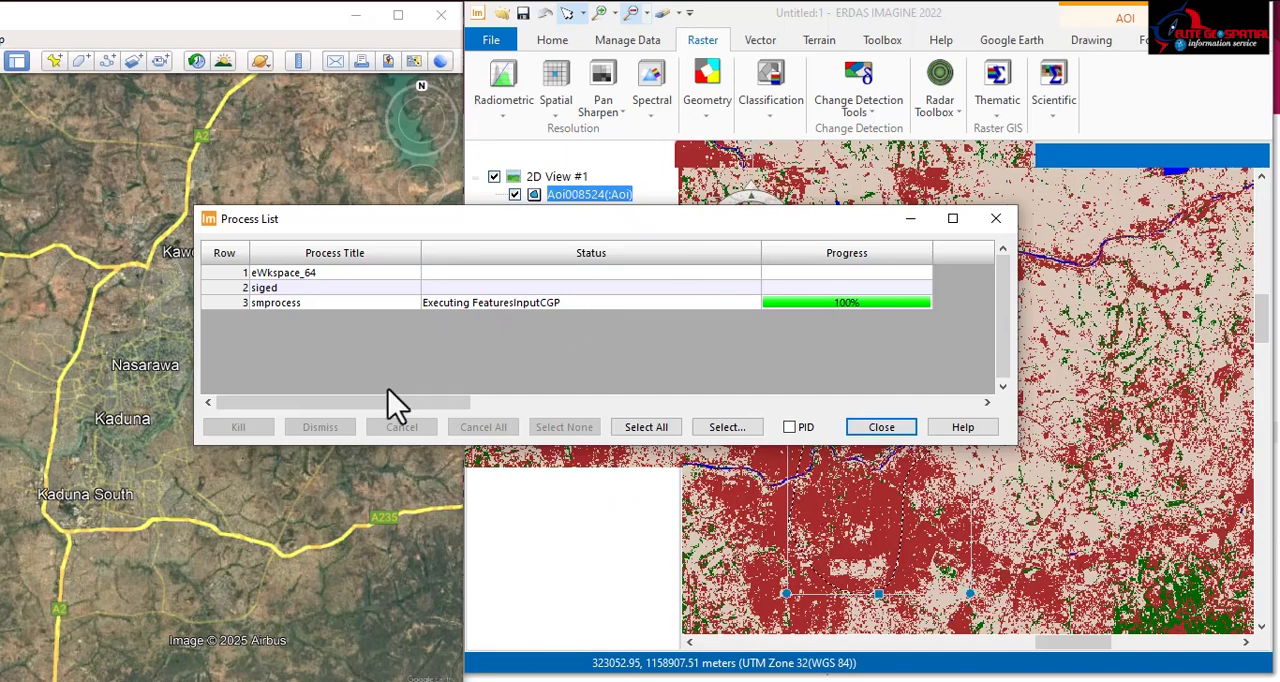
pyautogui.moveTo(548, 224); pyautogui.dragTo(544, 173)
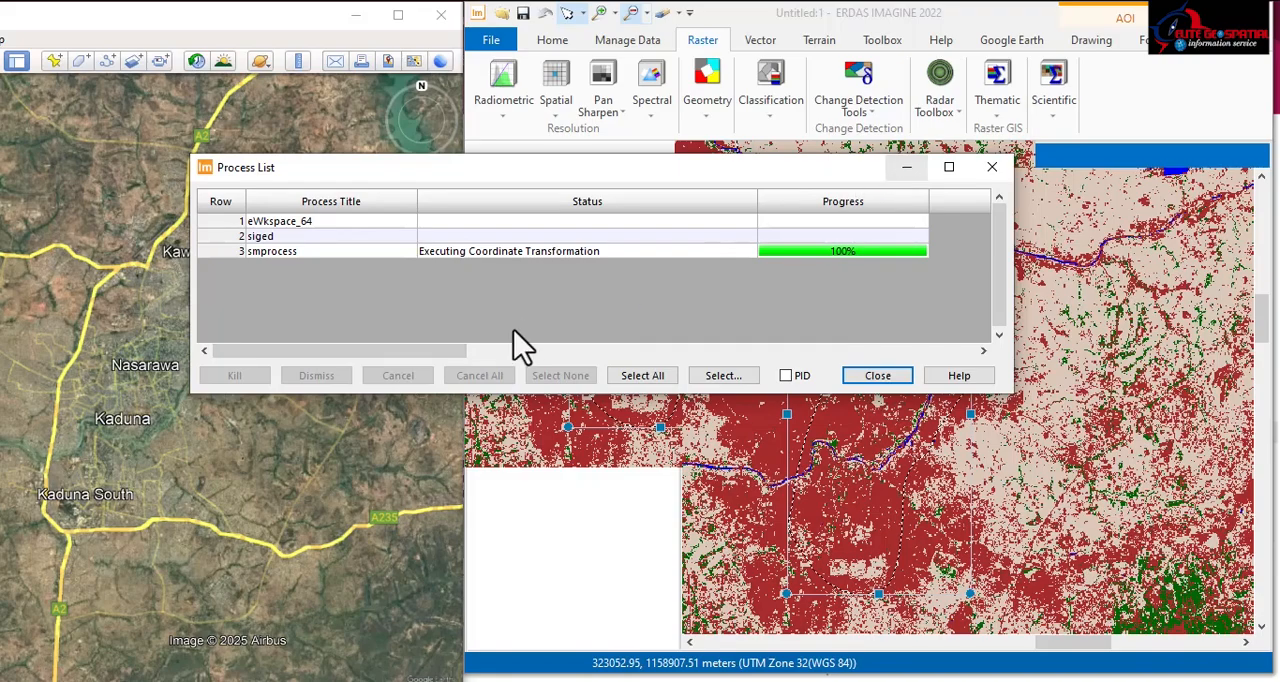
# Step: Dismiss the finished subset process and close the process list
pyautogui.scroll(-5, 842, 479)
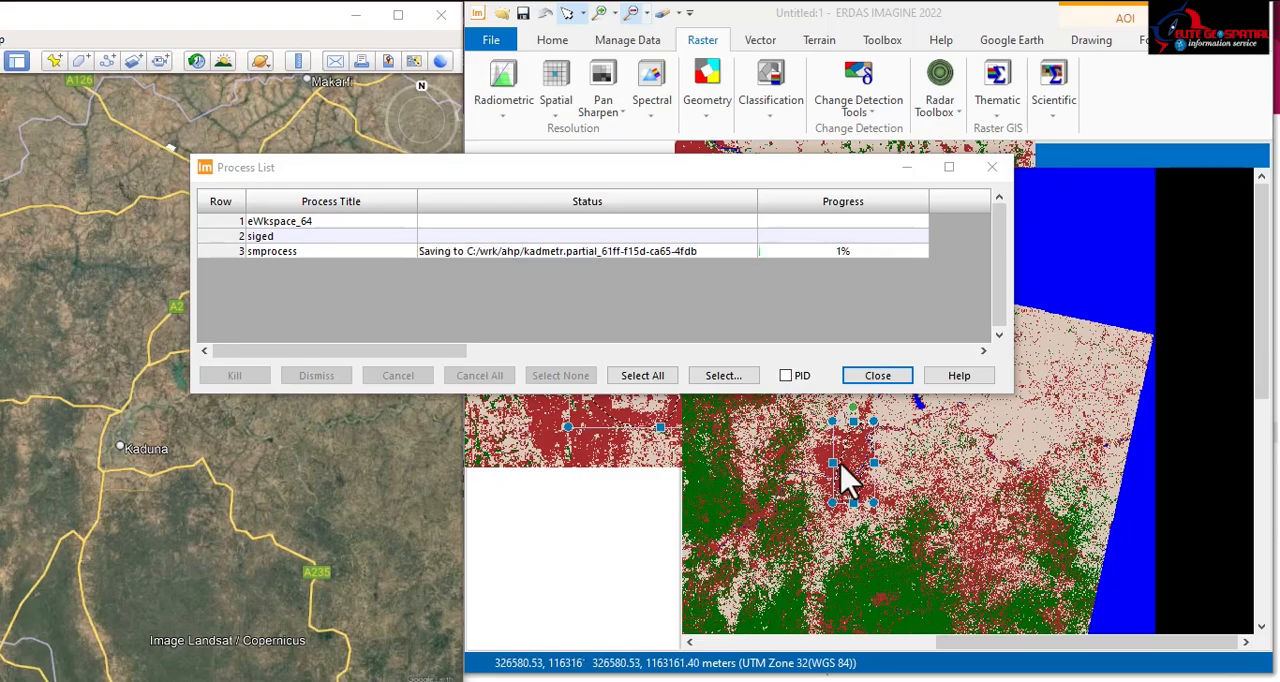
pyautogui.scroll(2, 846, 484)
pyautogui.scroll(2, 846, 484)
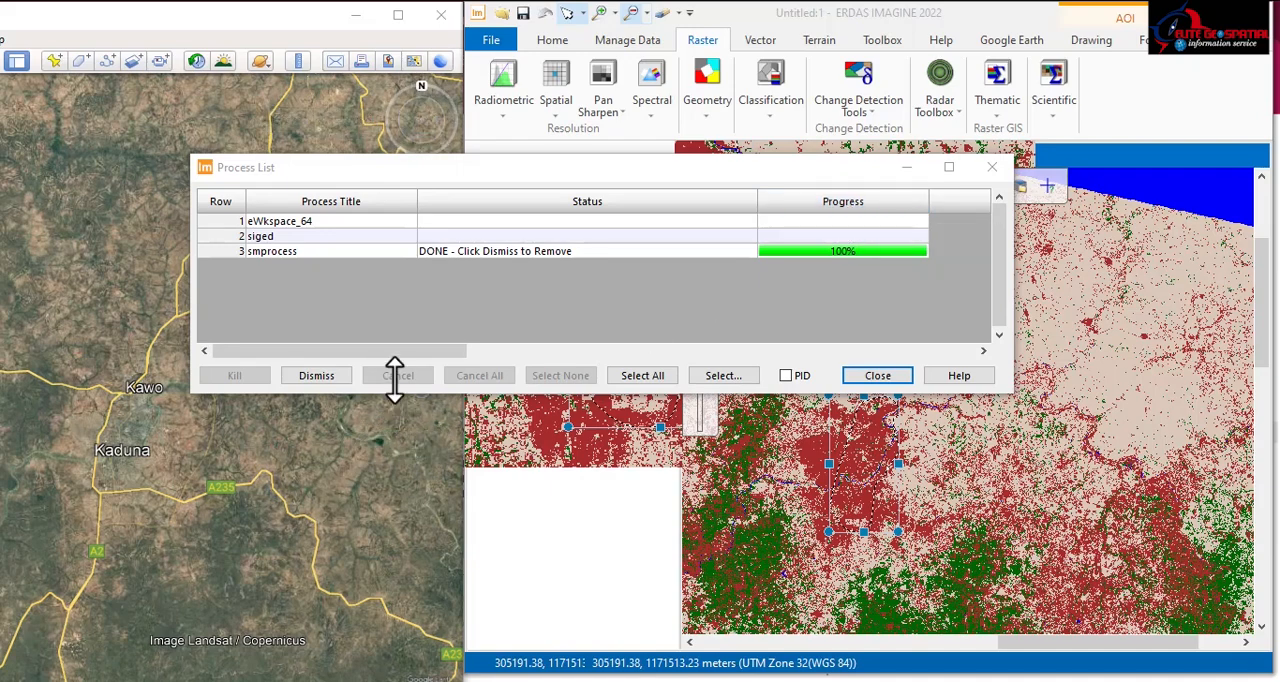
pyautogui.click(316, 376)
pyautogui.click(877, 375)
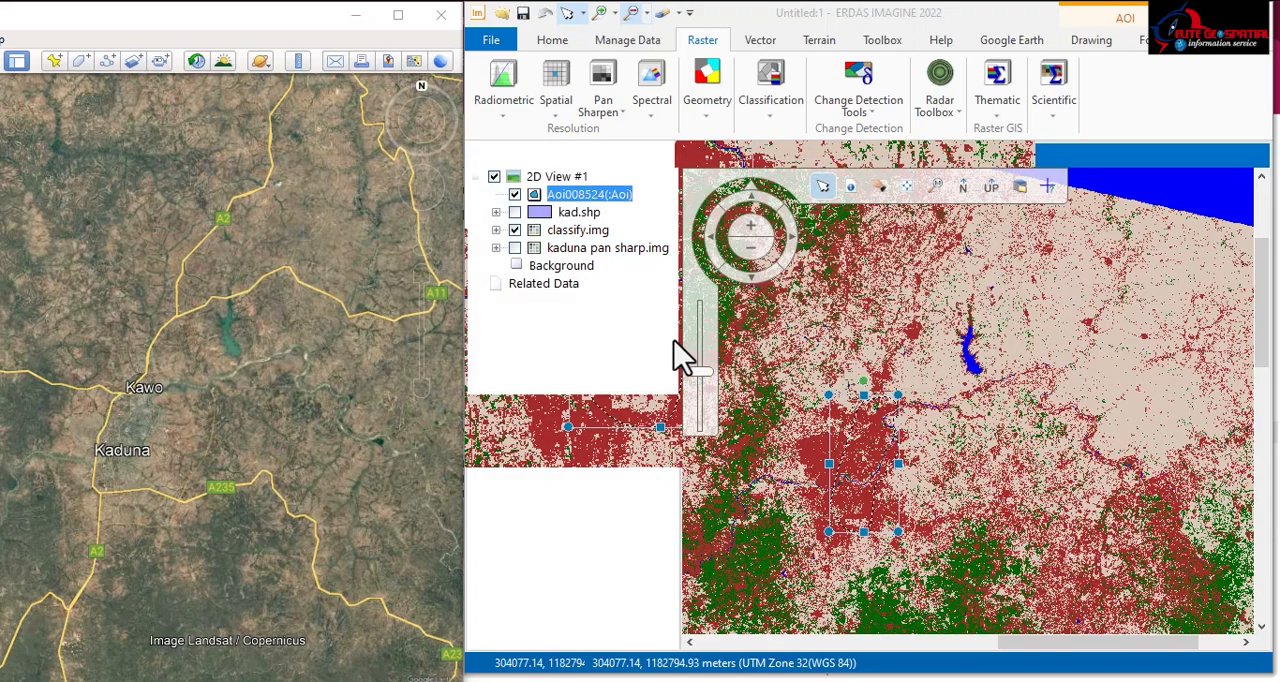
# Step: Hide the classify.img layer and examine the clipped kadmetr.img subset within the study-area outline
pyautogui.click(514, 230)
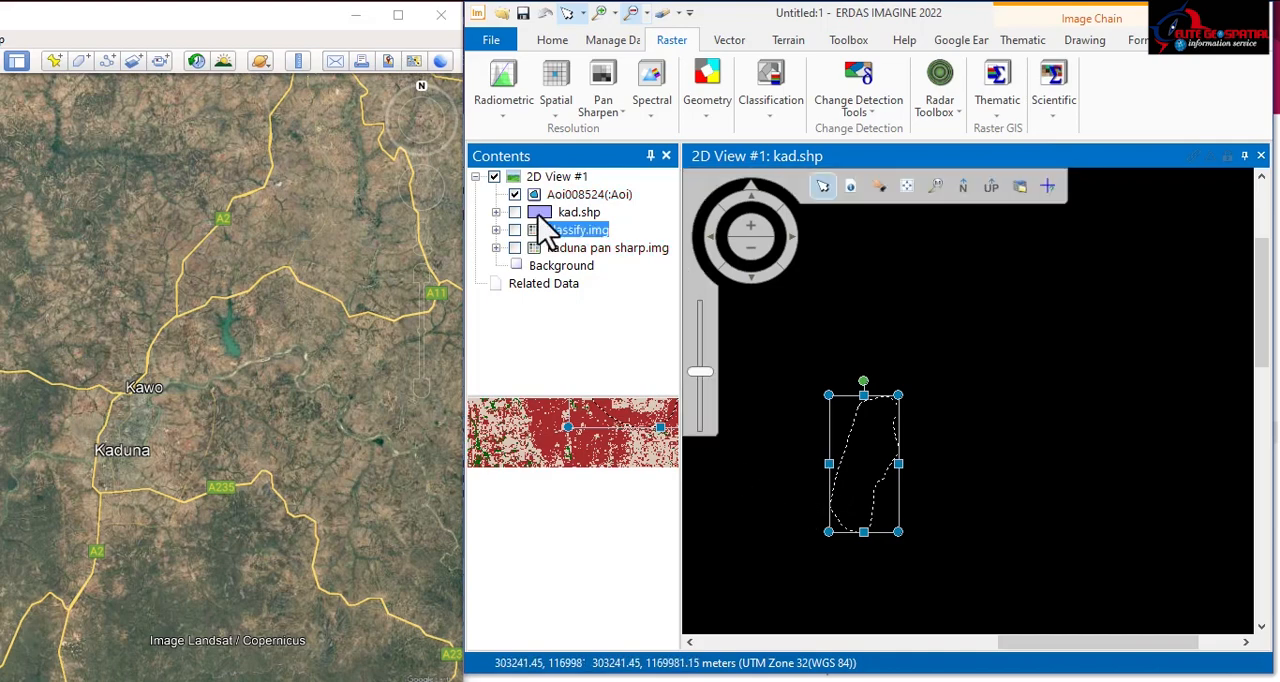
pyautogui.click(493, 40)
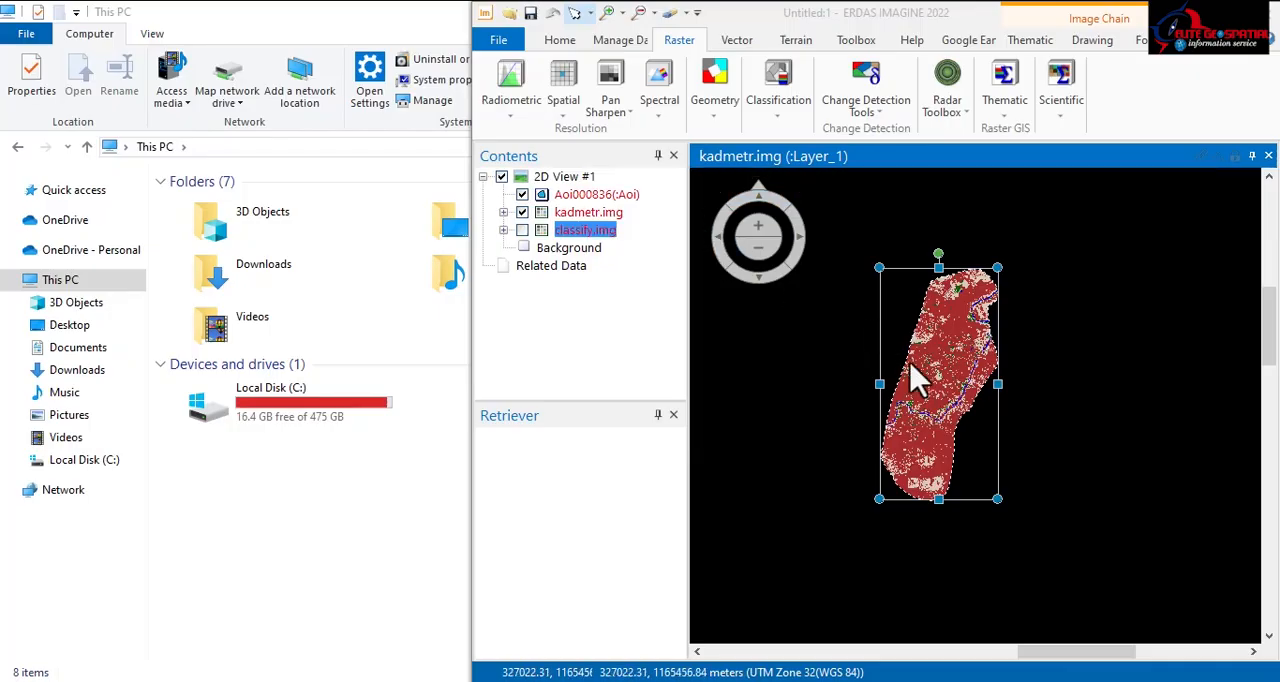
pyautogui.scroll(-3, 957, 414)
pyautogui.scroll(2, 957, 414)
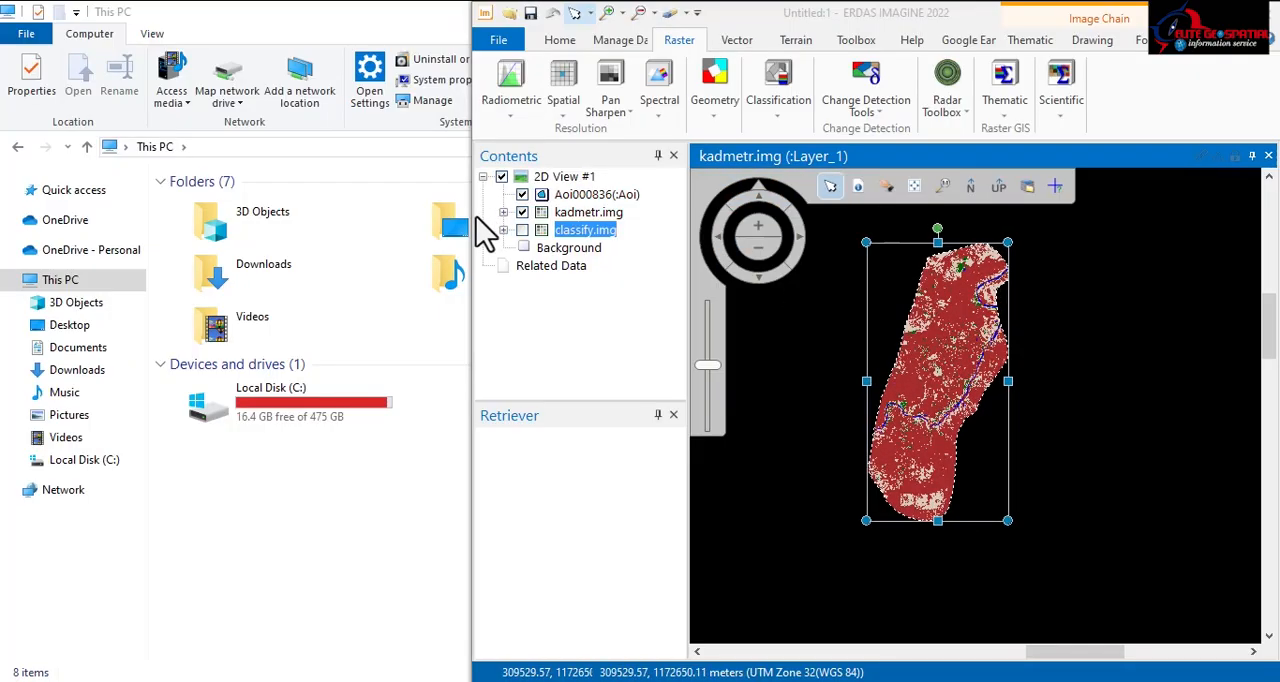
pyautogui.click(522, 230)
pyautogui.click(522, 230)
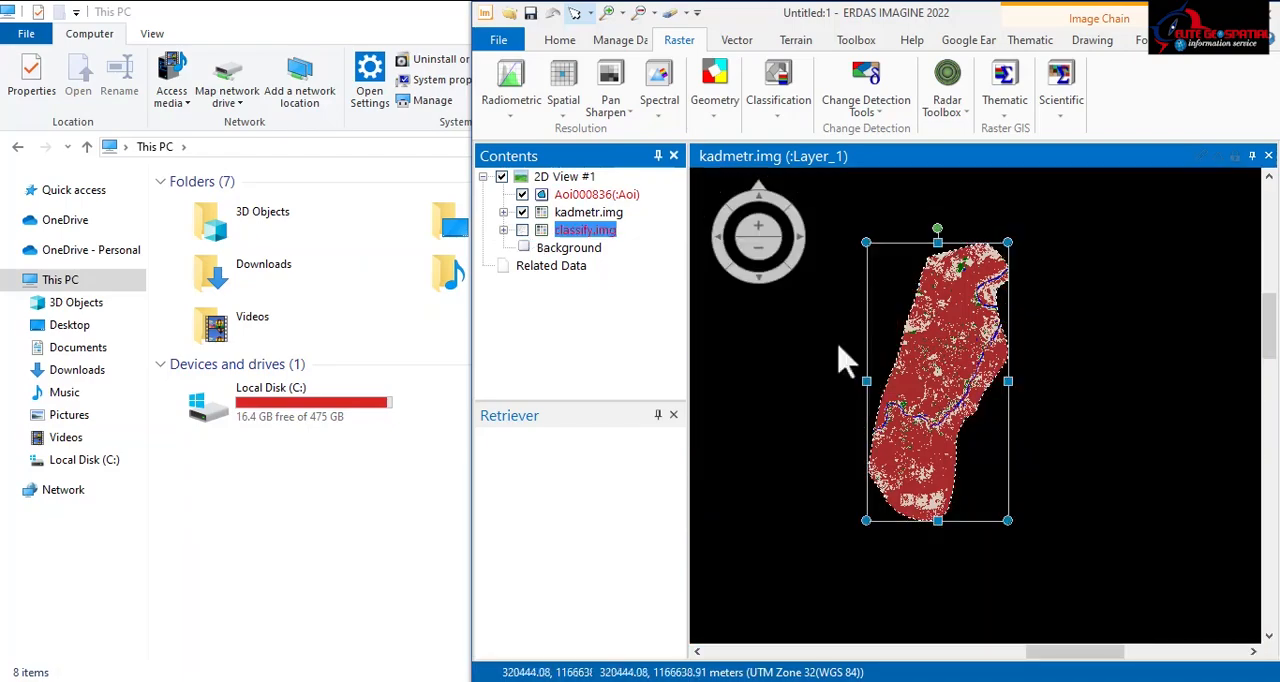
pyautogui.scroll(3, 957, 383)
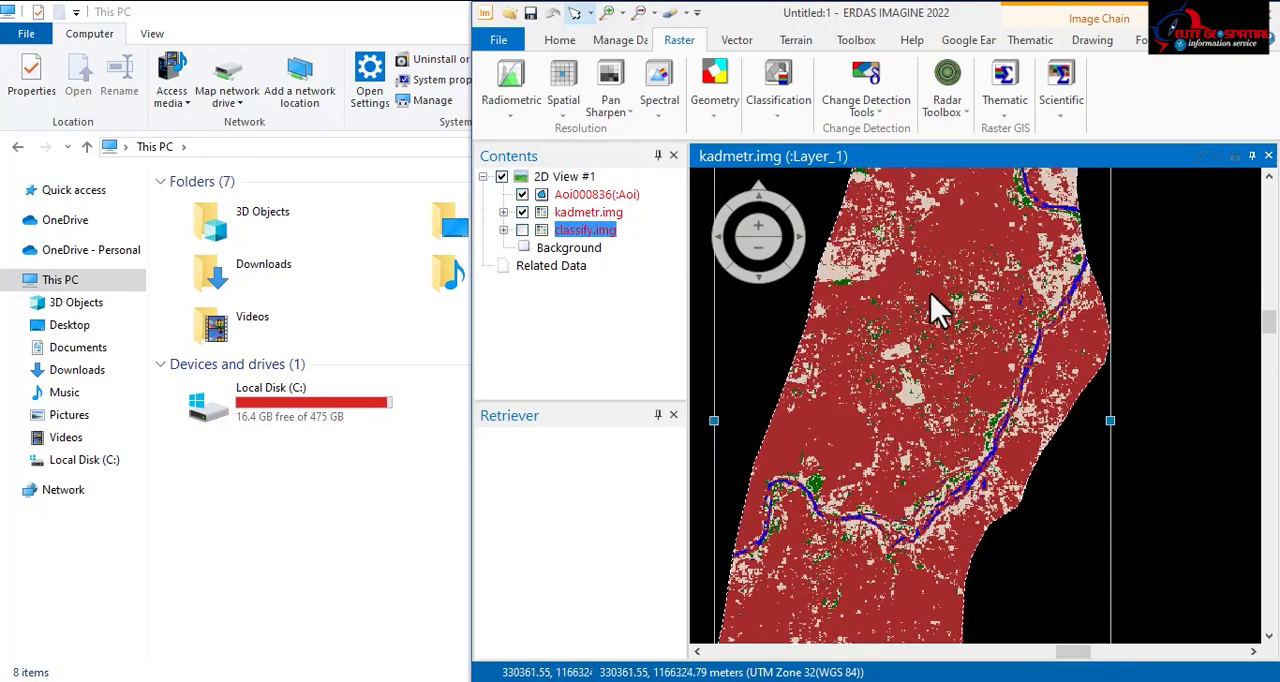
pyautogui.scroll(-2, 940, 305)
pyautogui.scroll(-1, 937, 302)
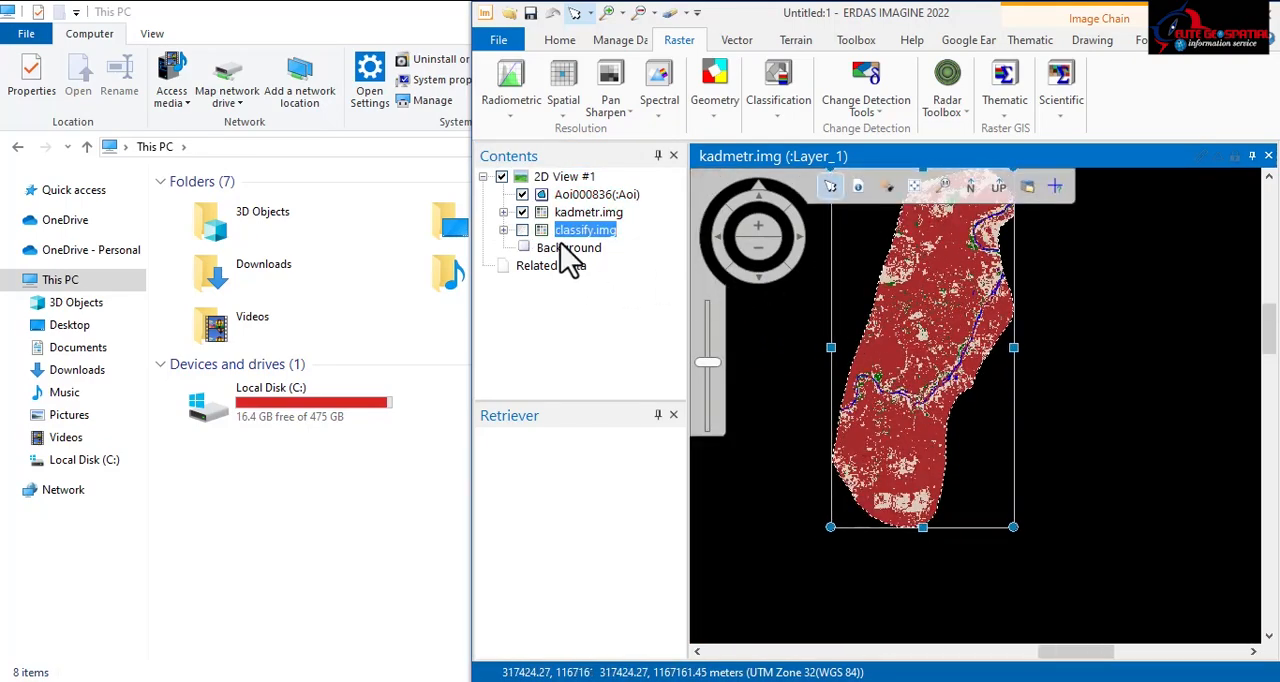
# Step: Expand the class legend of kadmetr.img and show the attribute table of the selected classify.img layer
pyautogui.click(504, 212)
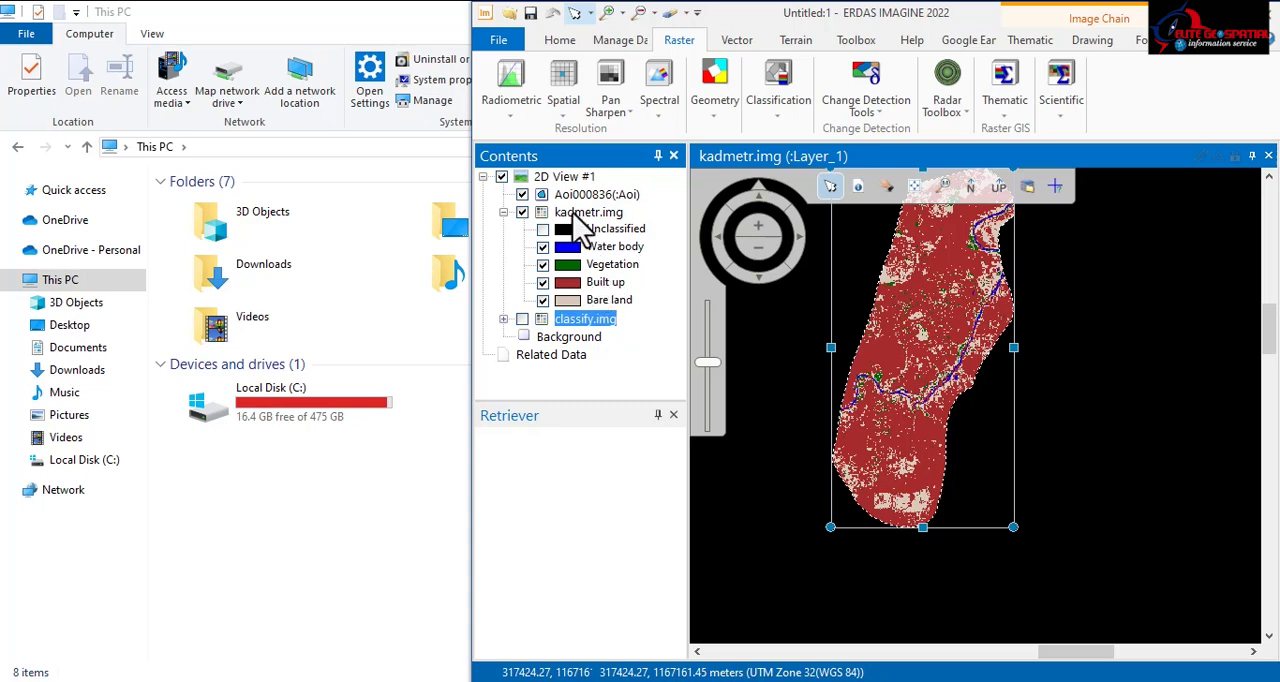
pyautogui.click(1205, 47)
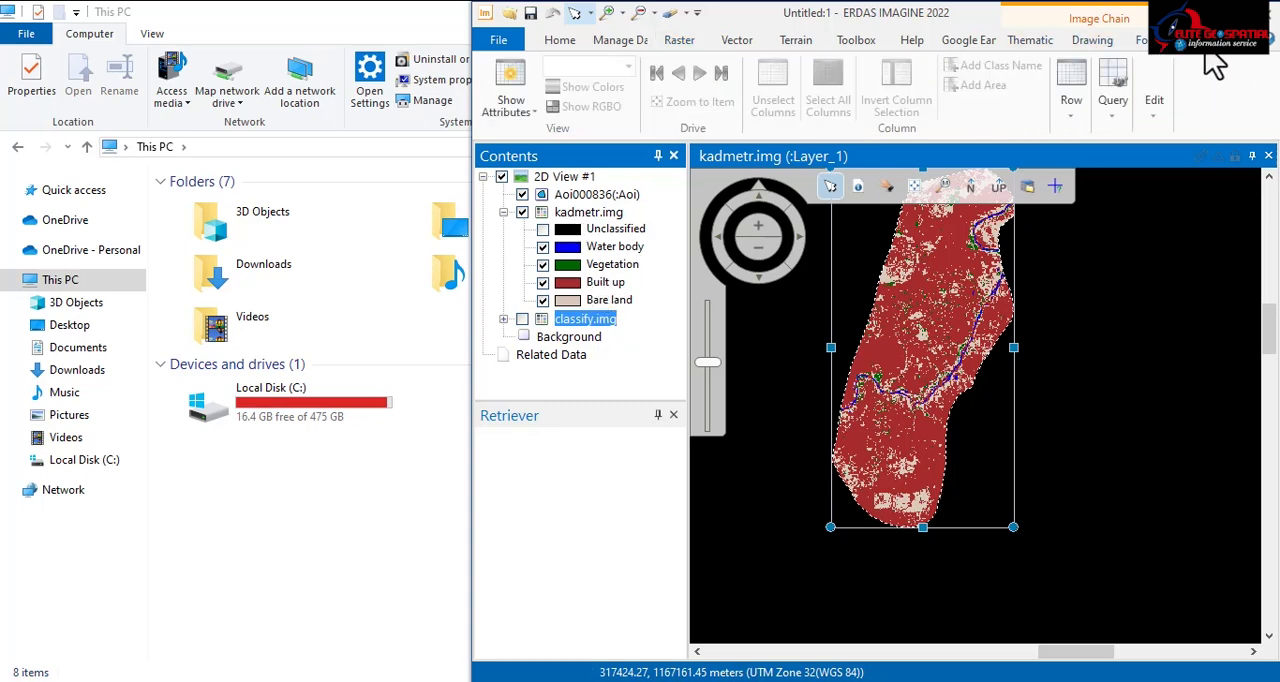
pyautogui.click(534, 110)
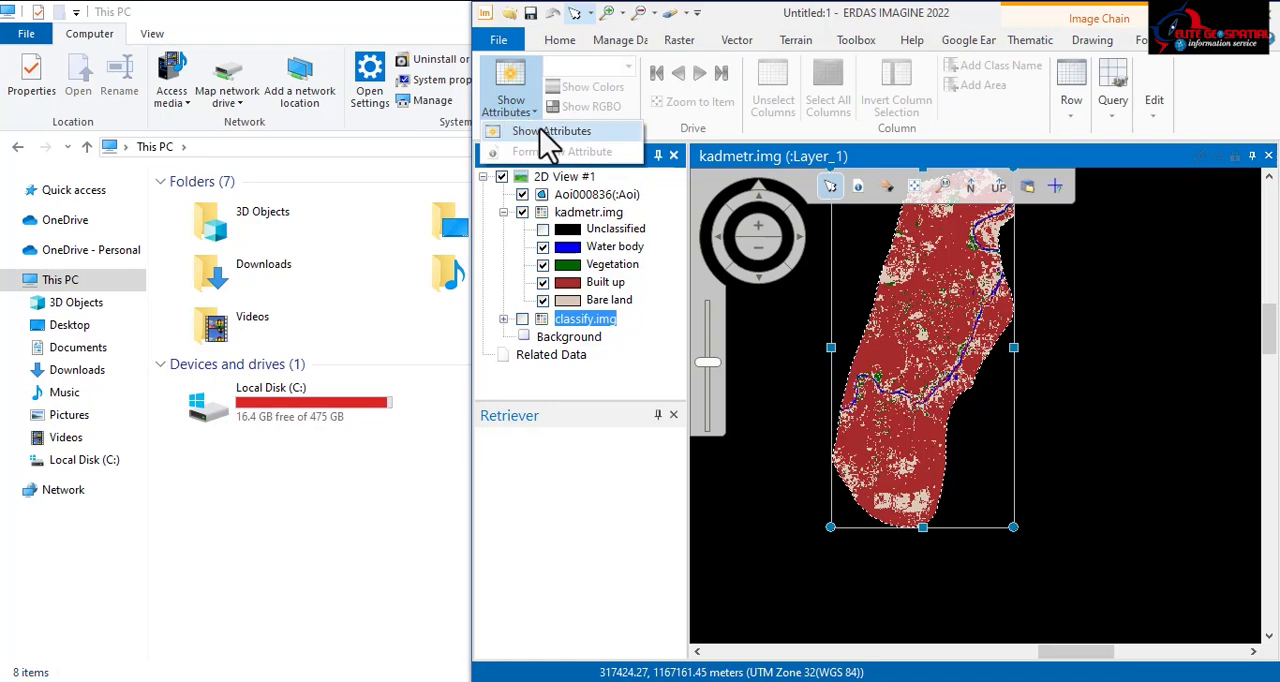
pyautogui.click(545, 132)
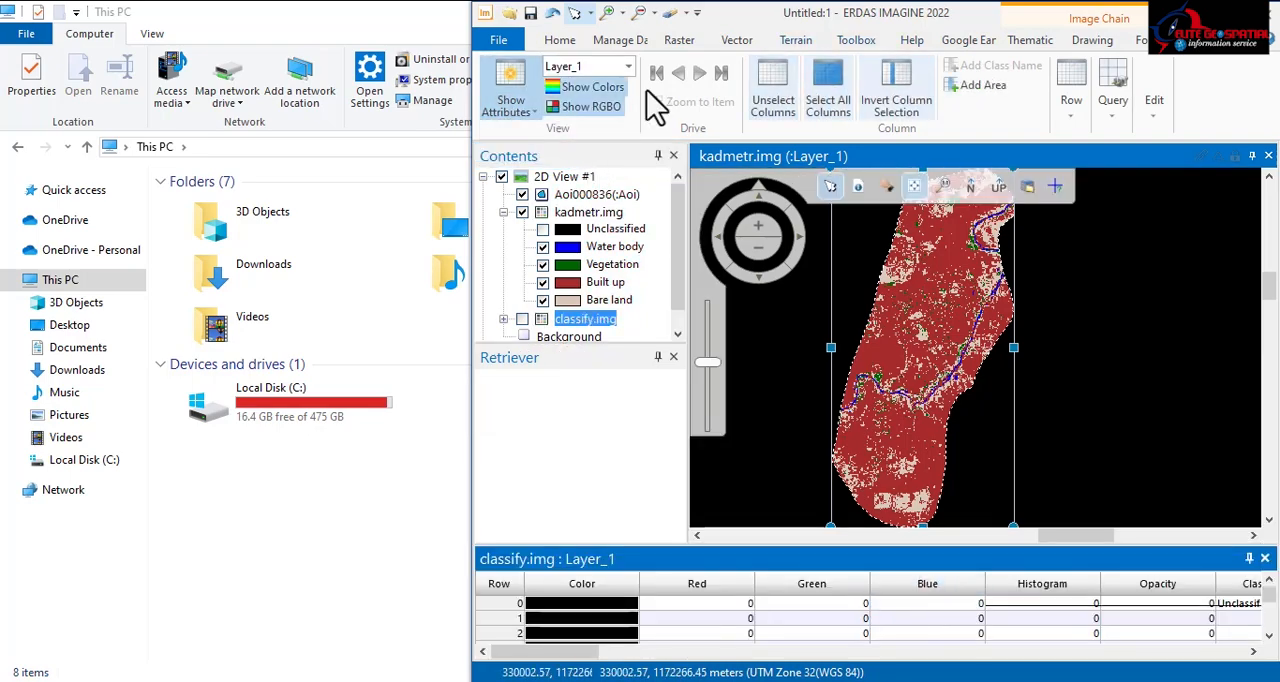
# Step: Add a column named Area in hectares to the classify.img attribute table and check the class values
pyautogui.click(985, 87)
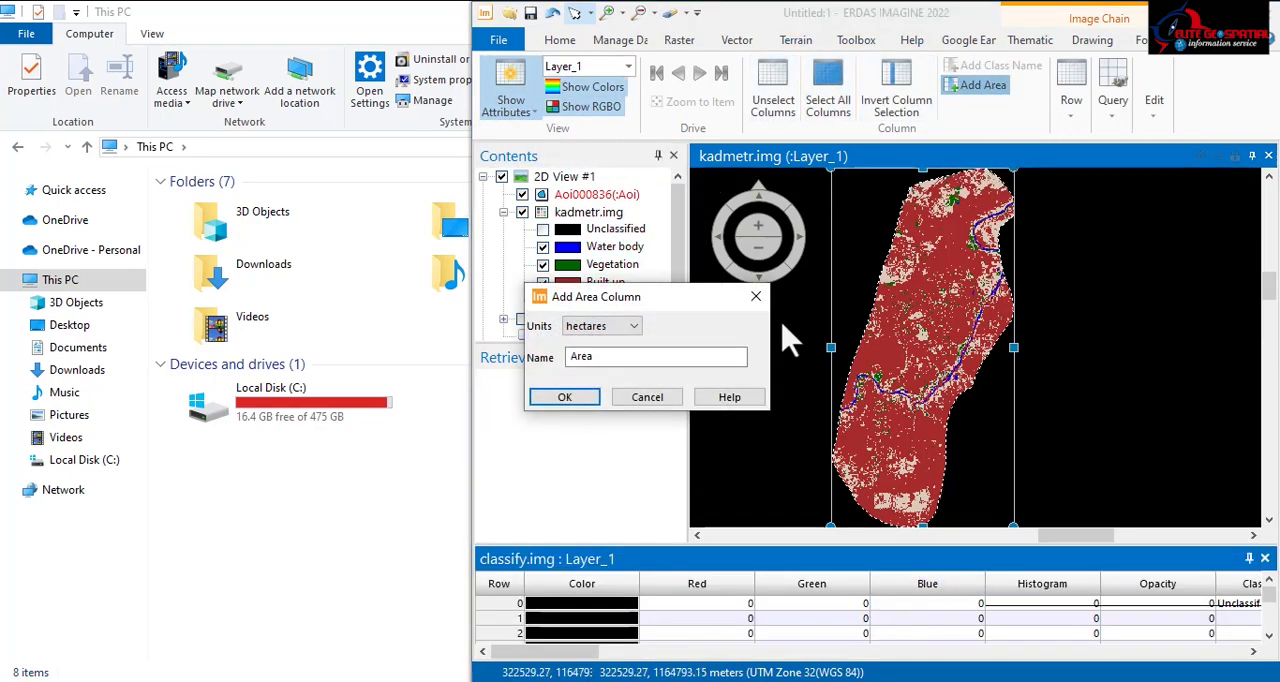
pyautogui.click(622, 331)
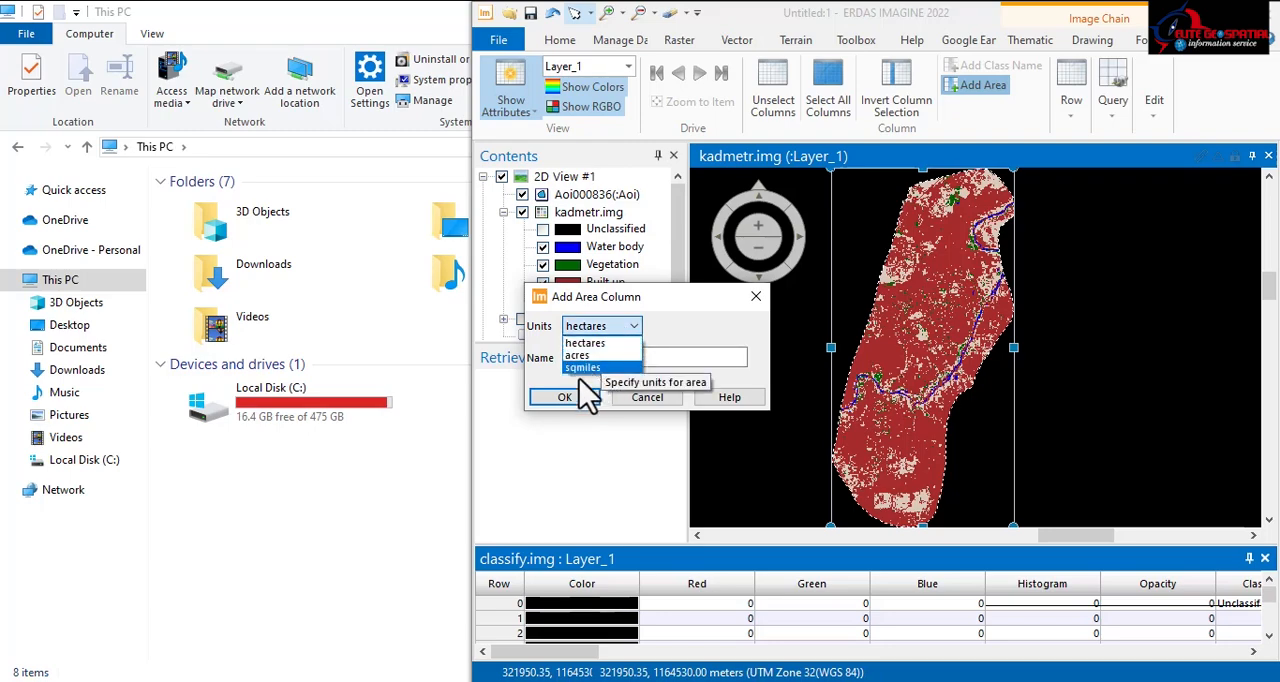
pyautogui.click(596, 342)
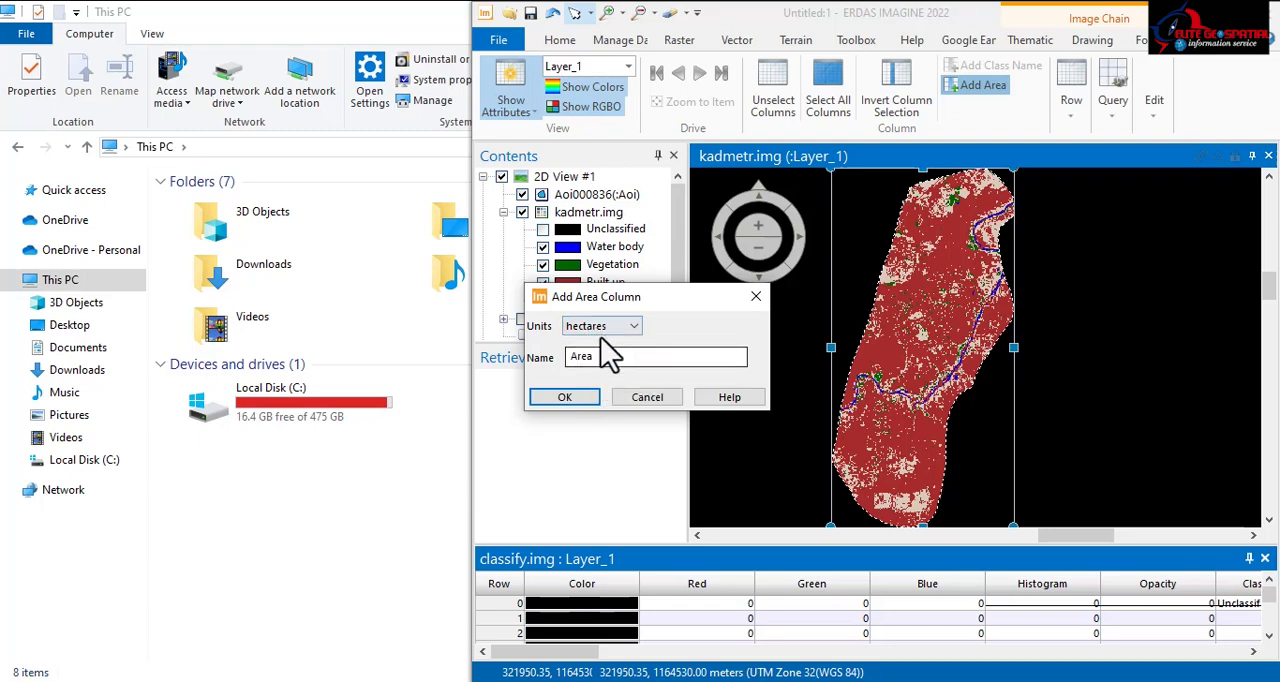
pyautogui.click(566, 398)
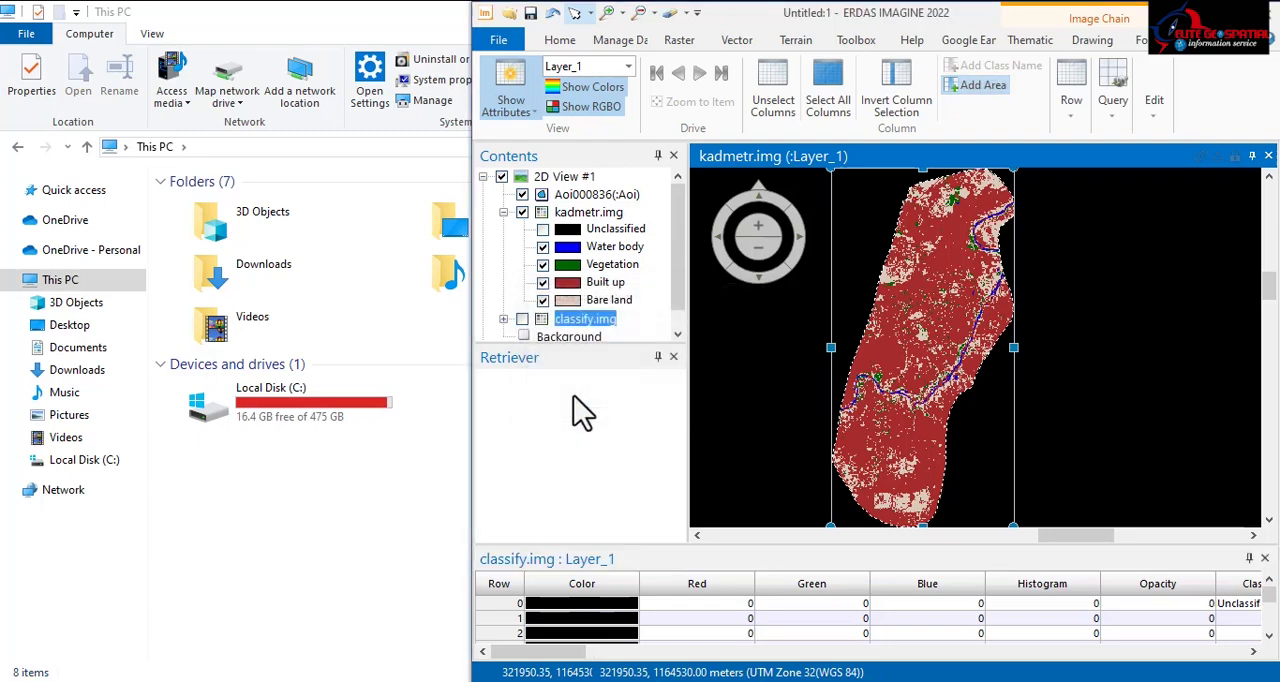
pyautogui.moveTo(527, 652); pyautogui.dragTo(914, 652)
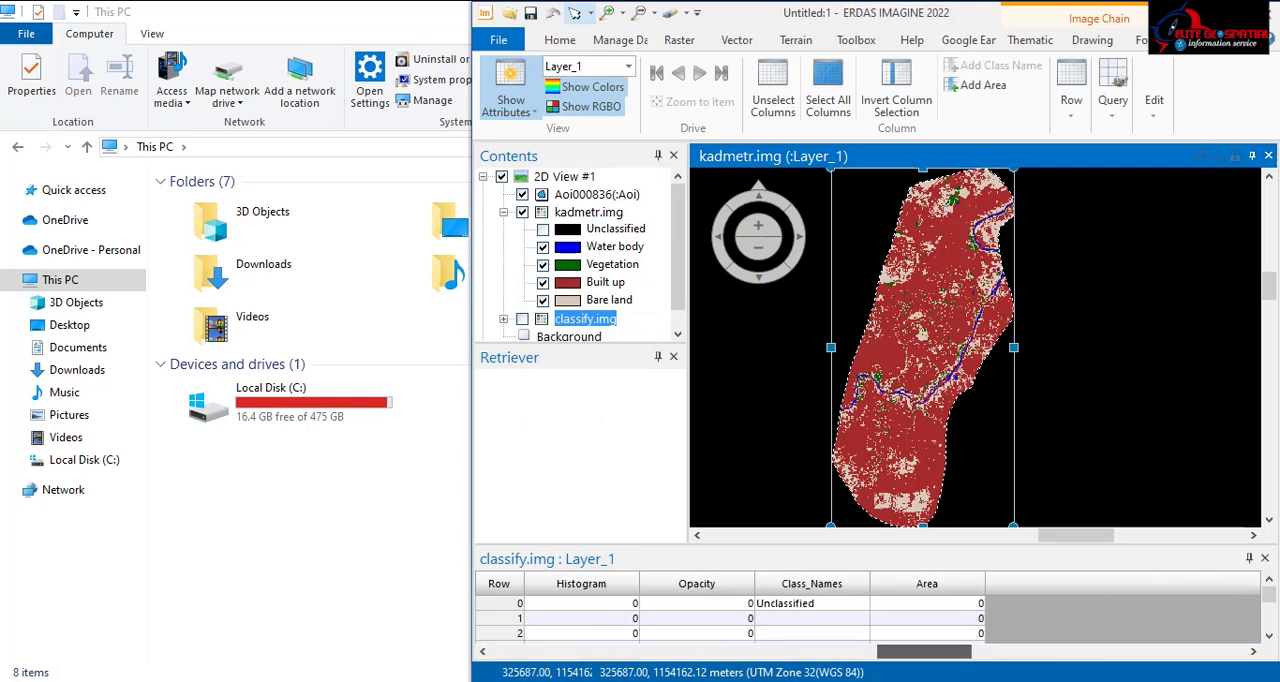
pyautogui.scroll(-4, 945, 622)
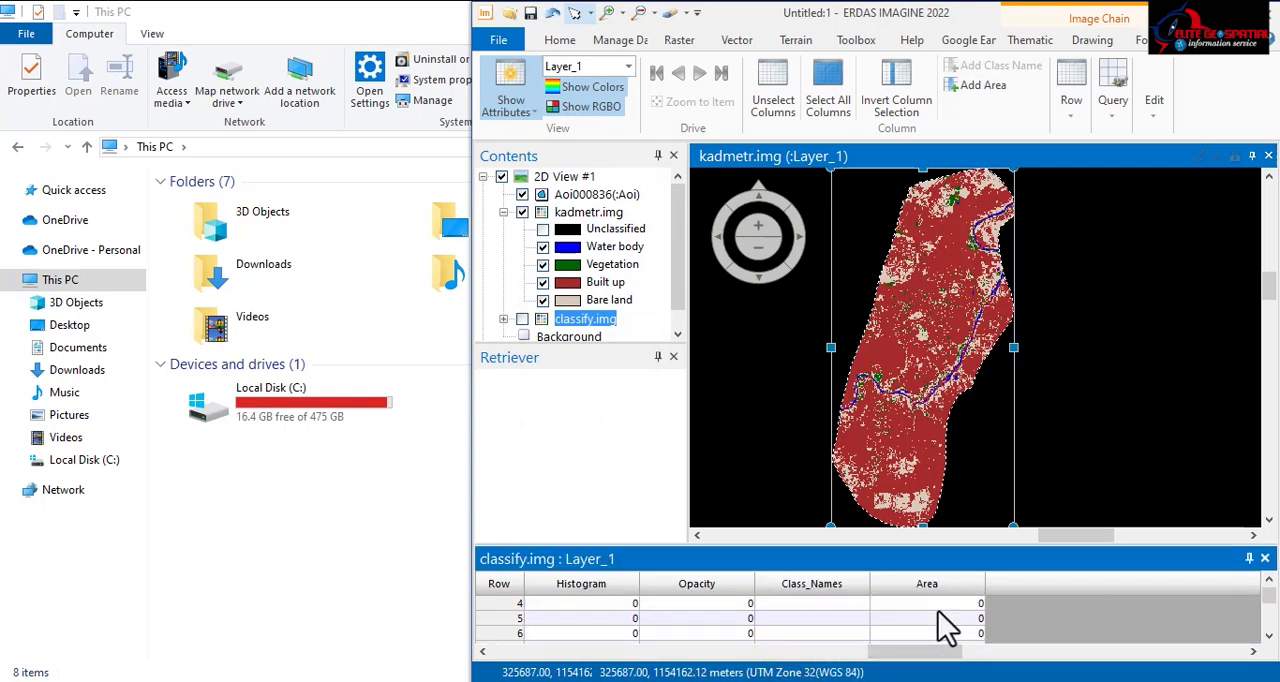
pyautogui.scroll(1, 958, 635)
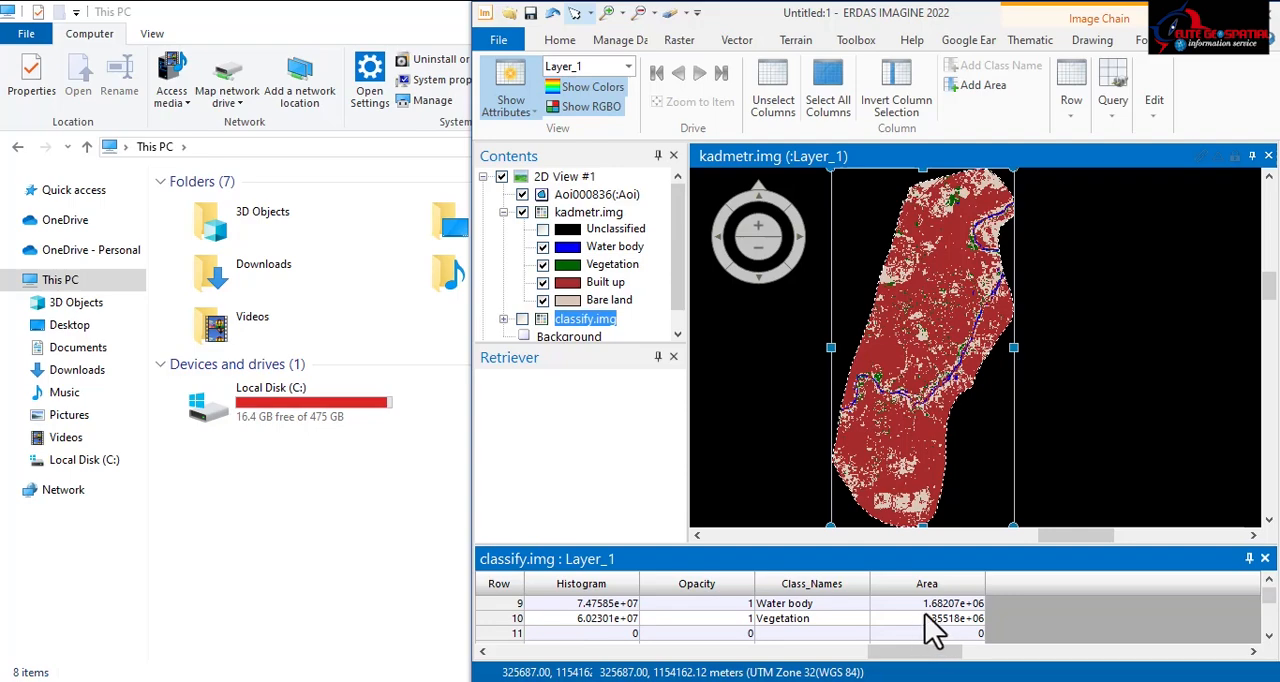
# Step: Select the Area column, rerun Add Area in hectares under the same name, and review the area of each land-cover class
pyautogui.click(930, 584)
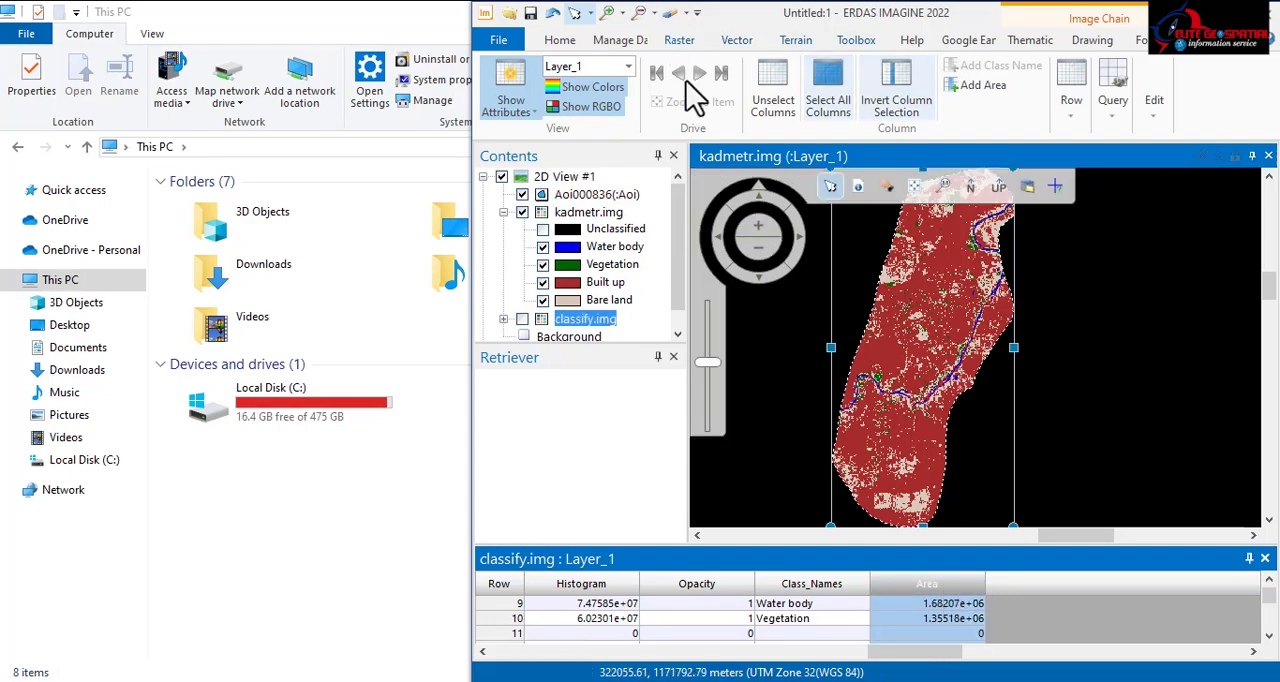
pyautogui.click(983, 86)
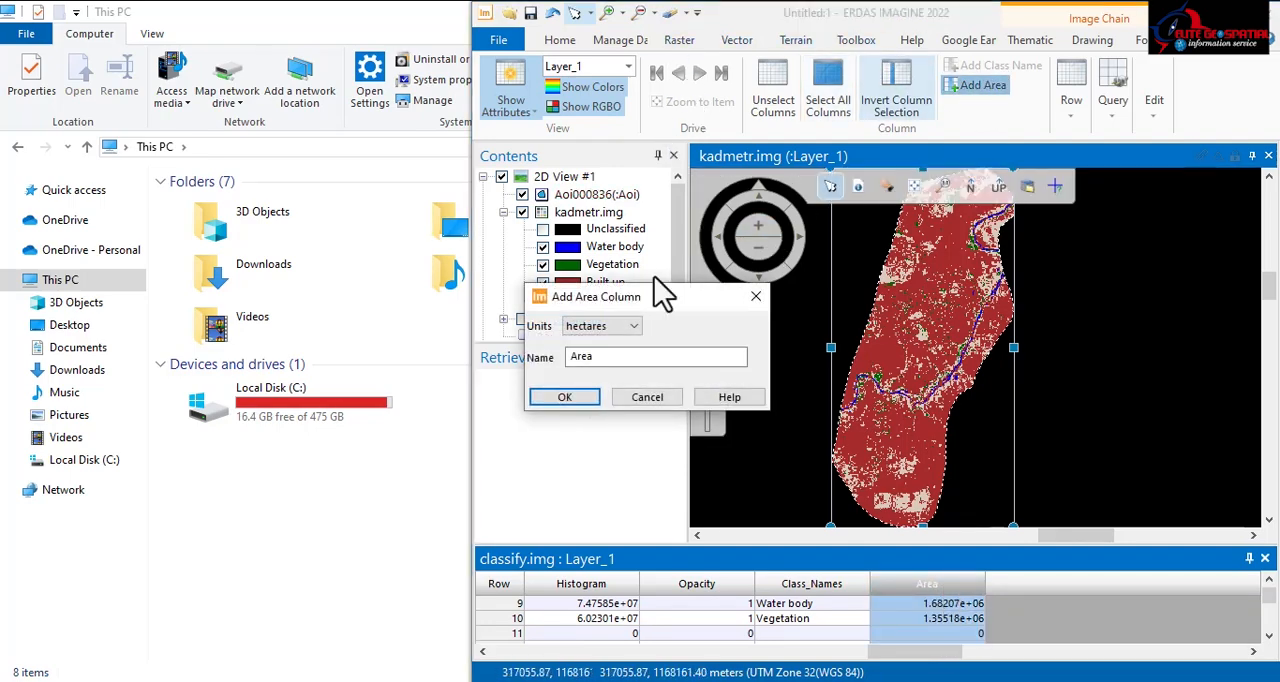
pyautogui.click(590, 393)
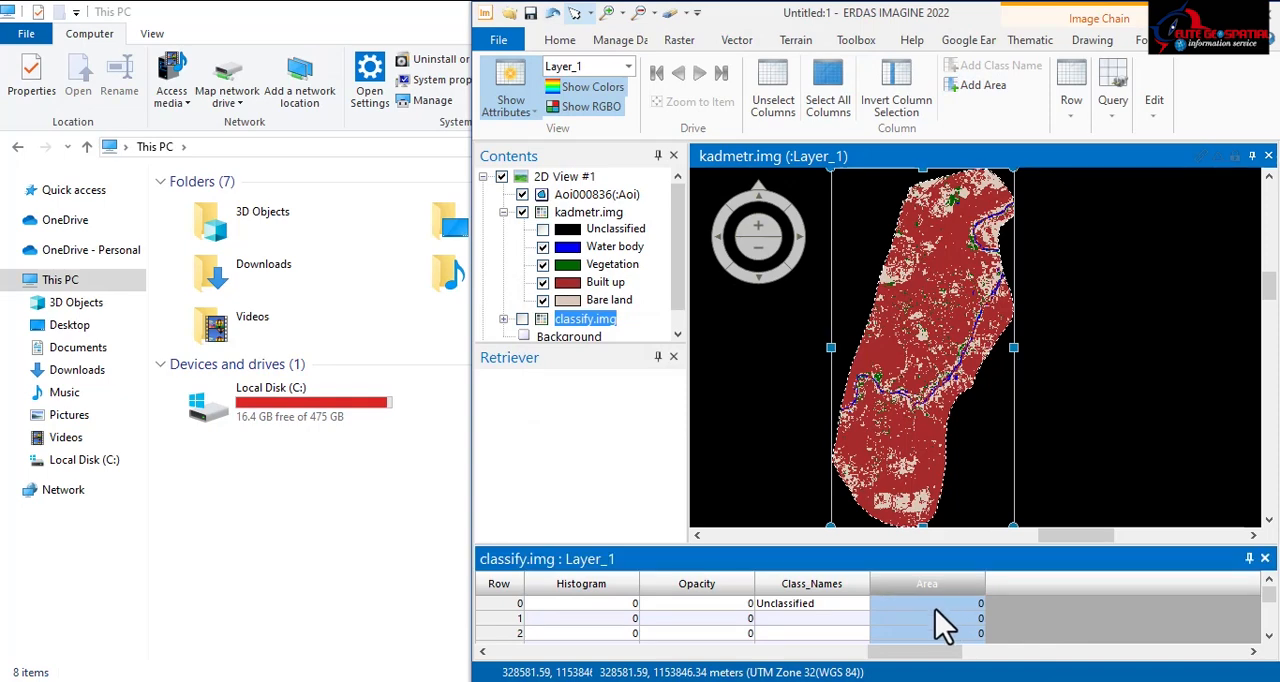
pyautogui.scroll(-2, 945, 625)
pyautogui.scroll(-5, 945, 630)
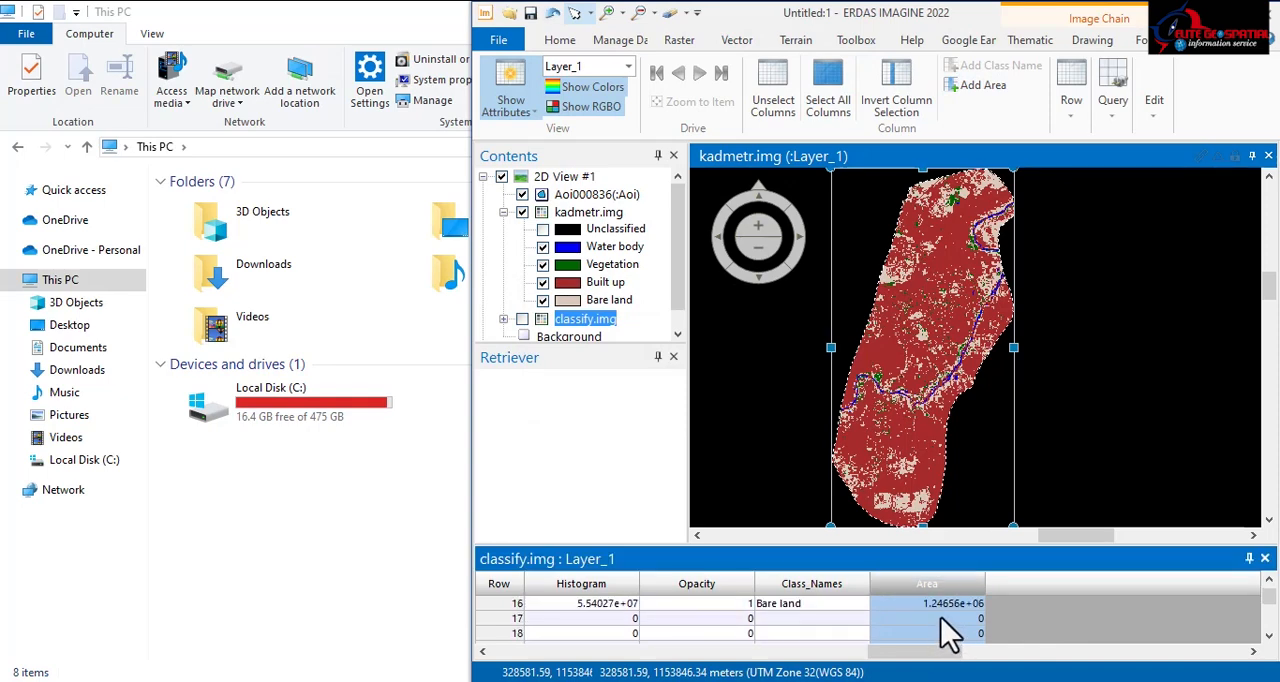
pyautogui.scroll(4, 957, 630)
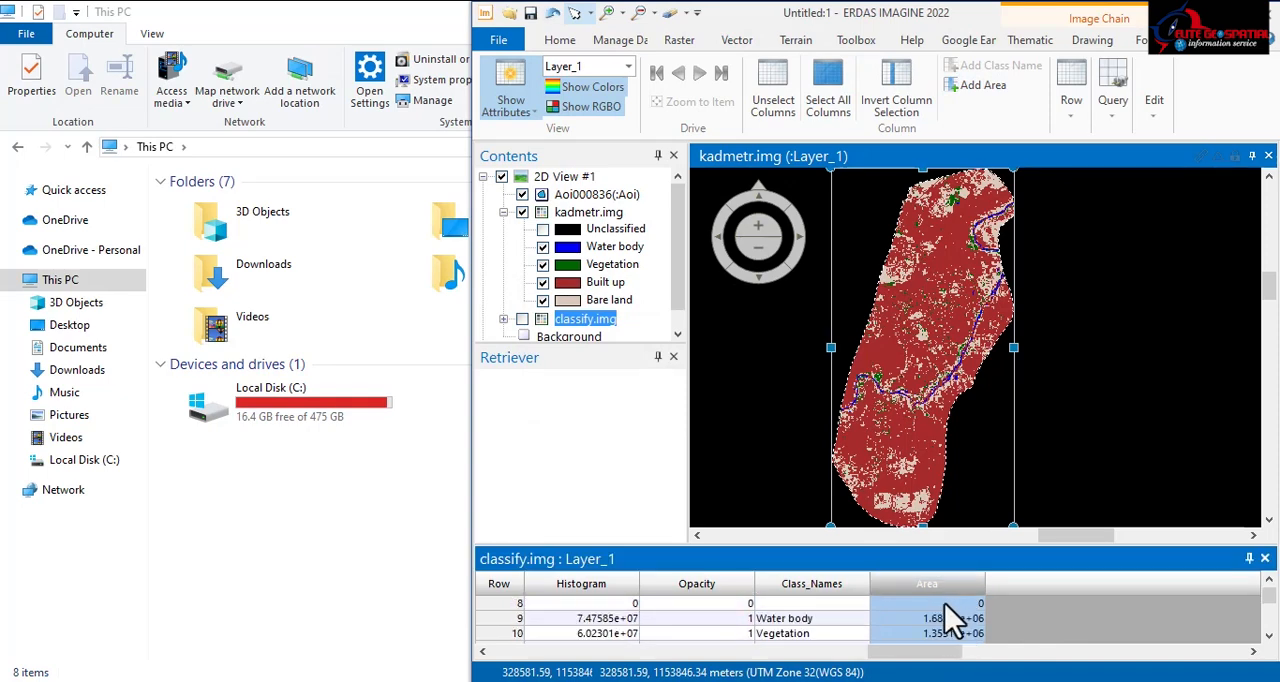
# Step: Collapse the kadmetr.img legend and examine the distribution of land-cover classes across the clipped subset at several scales
pyautogui.click(504, 213)
pyautogui.scroll(-3, 951, 322)
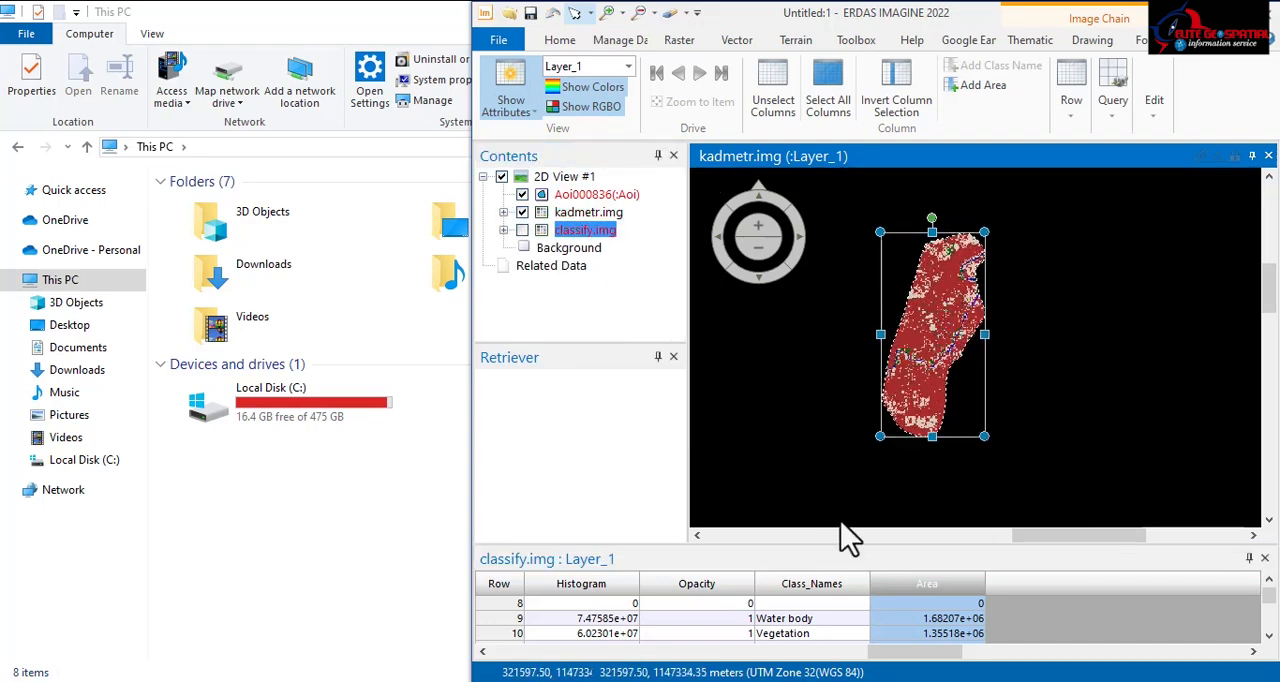
pyautogui.scroll(3, 915, 380)
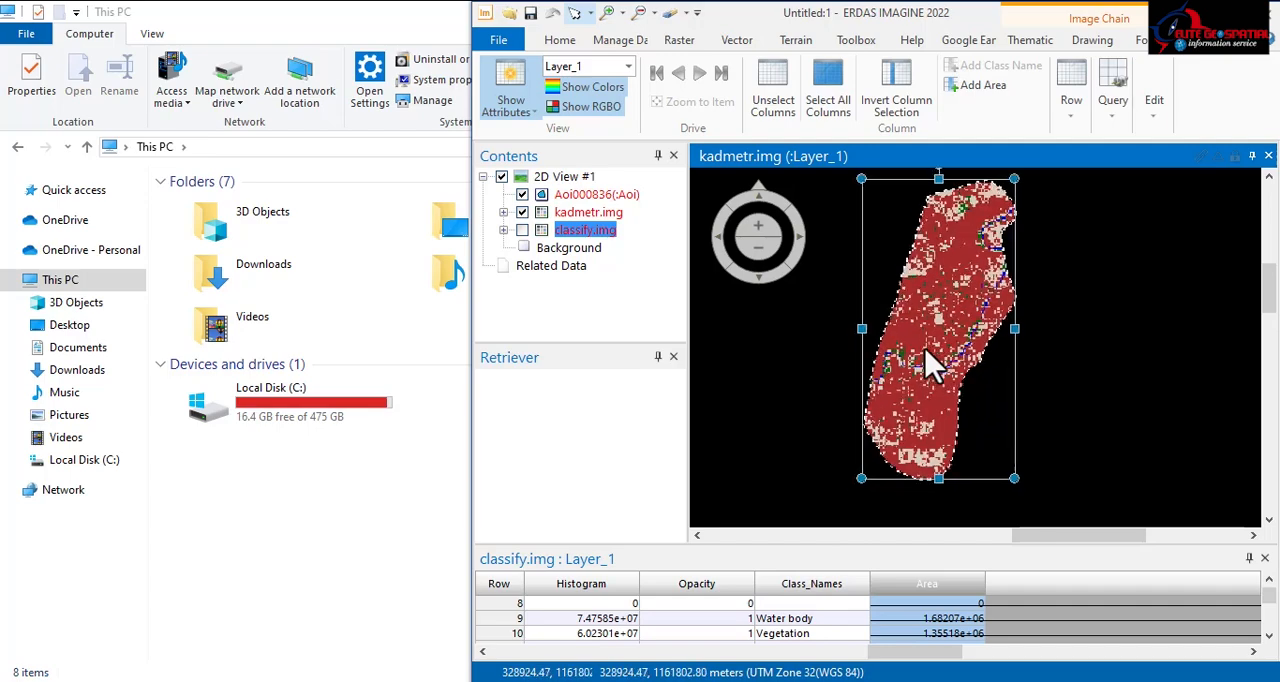
pyautogui.scroll(-2, 905, 320)
pyautogui.scroll(-2, 905, 322)
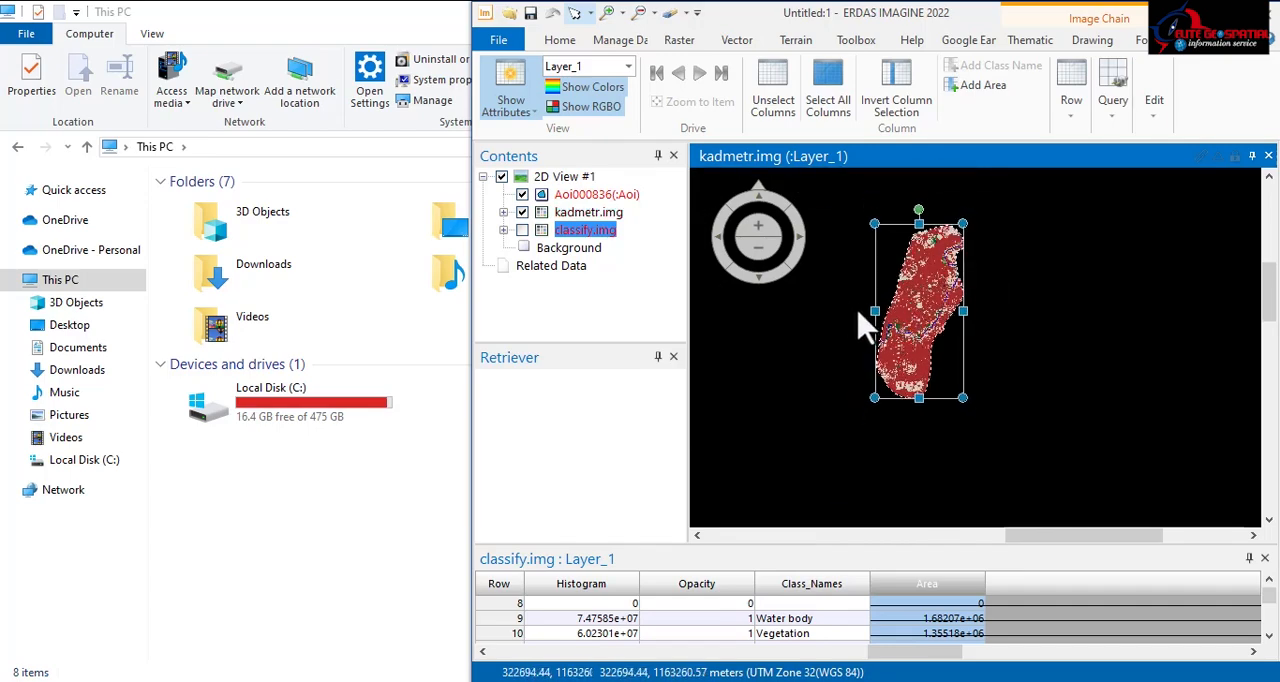
pyautogui.scroll(3, 935, 298)
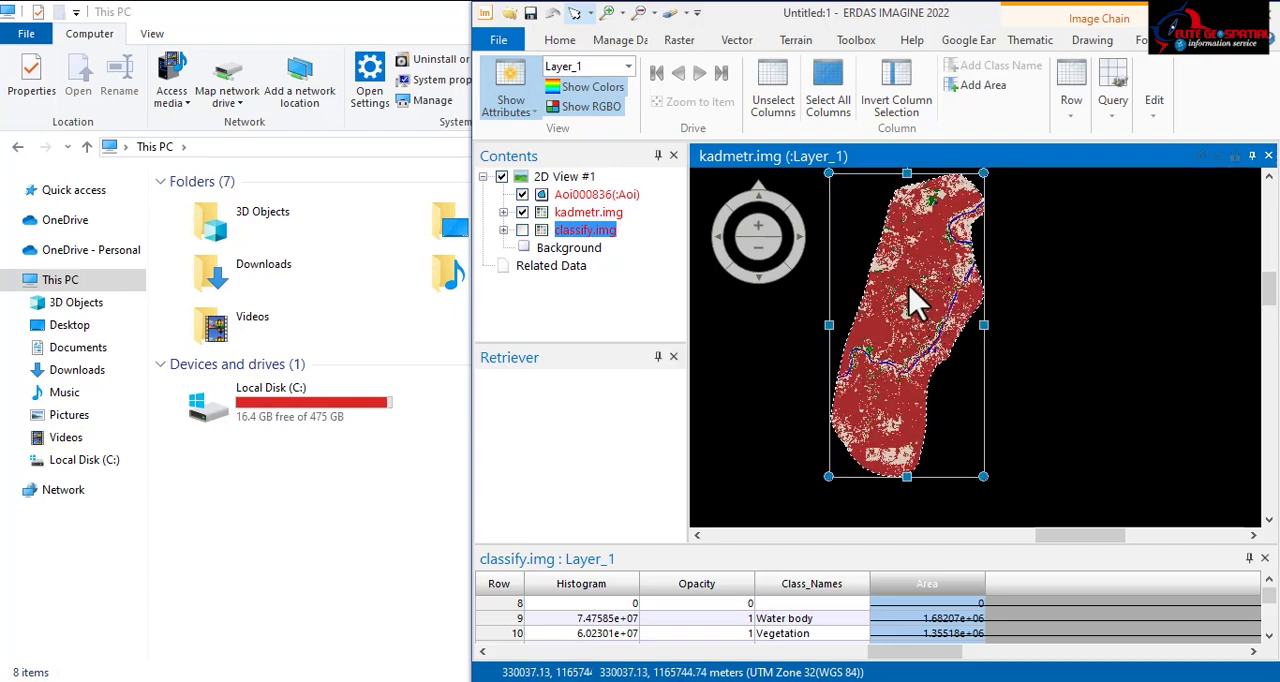
pyautogui.scroll(-4, 945, 298)
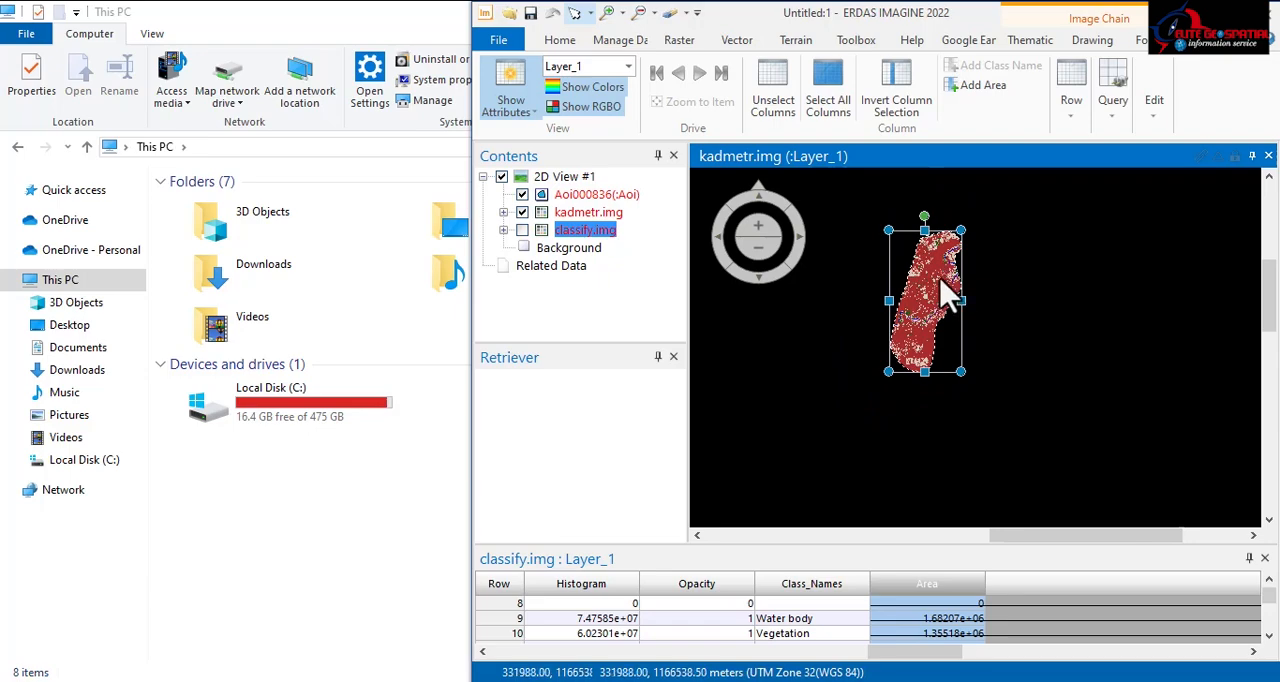
pyautogui.scroll(2, 948, 295)
pyautogui.scroll(3, 945, 296)
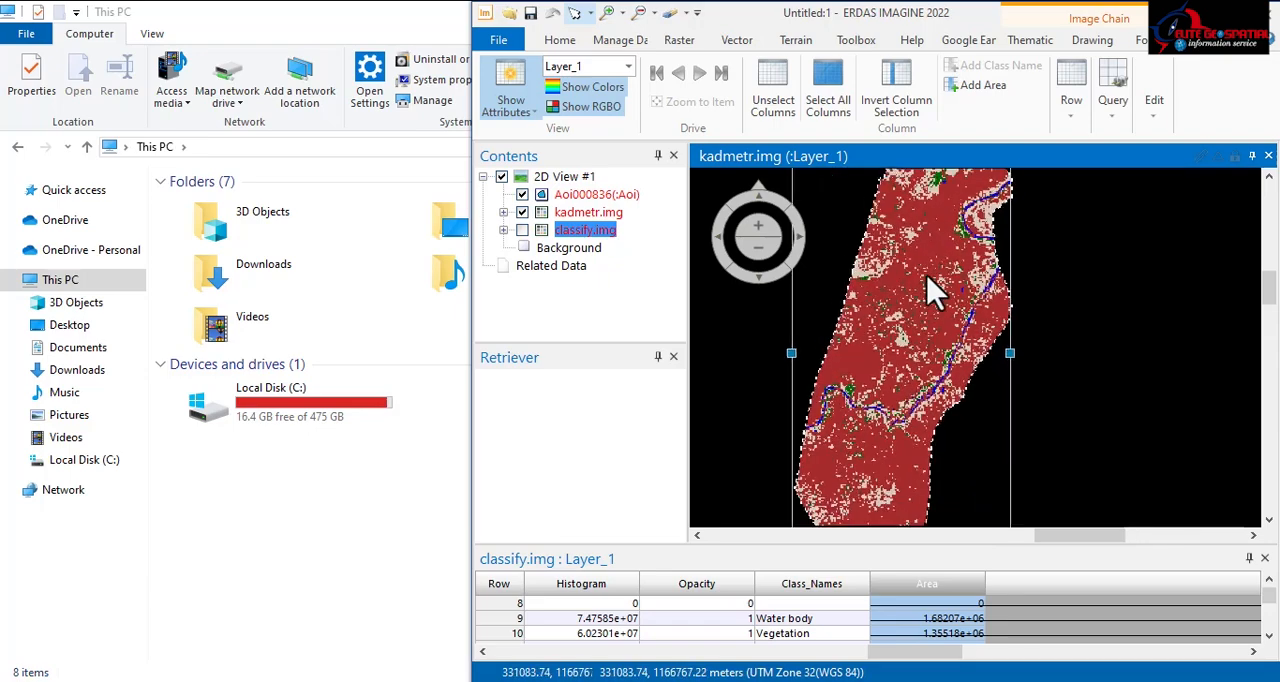
pyautogui.scroll(-5, 900, 327)
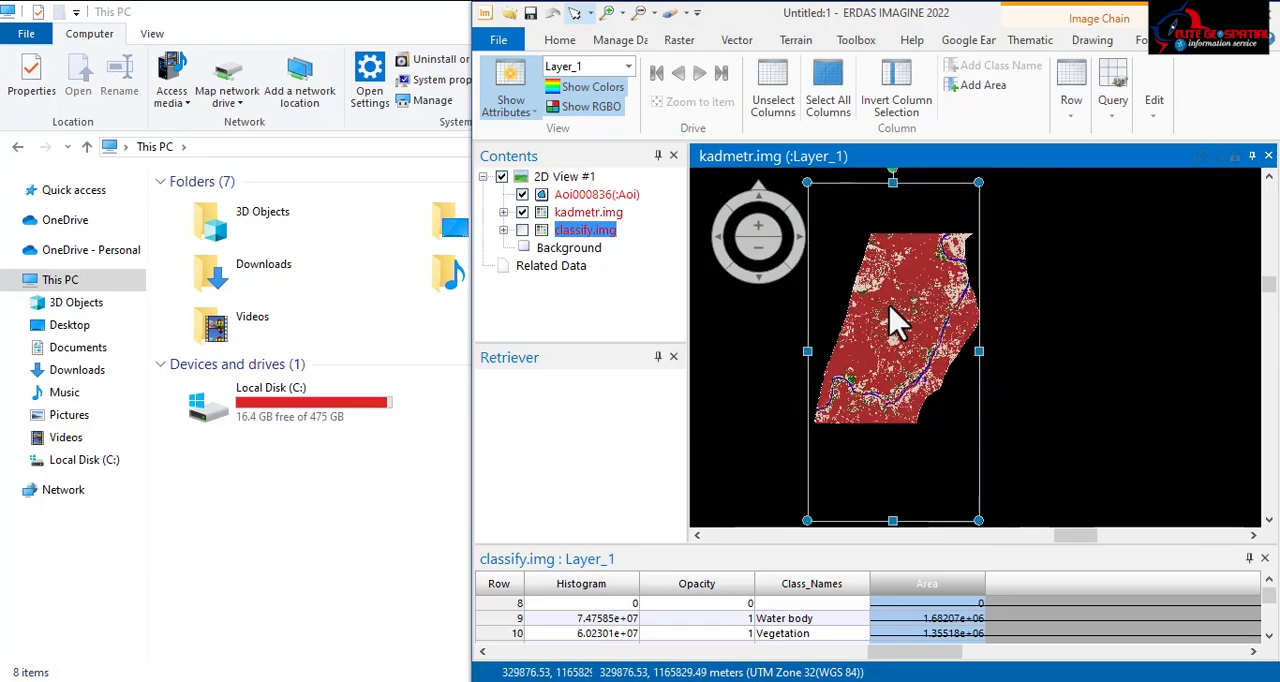
pyautogui.scroll(6, 925, 345)
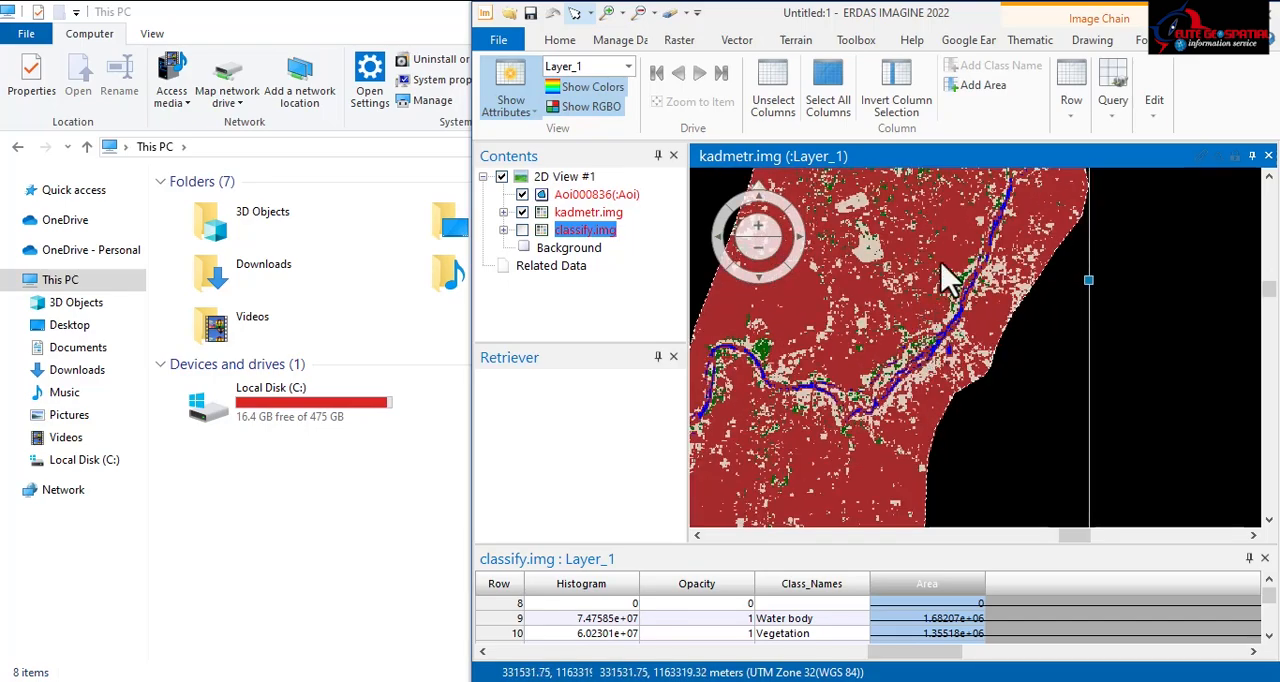
pyautogui.scroll(5, 948, 280)
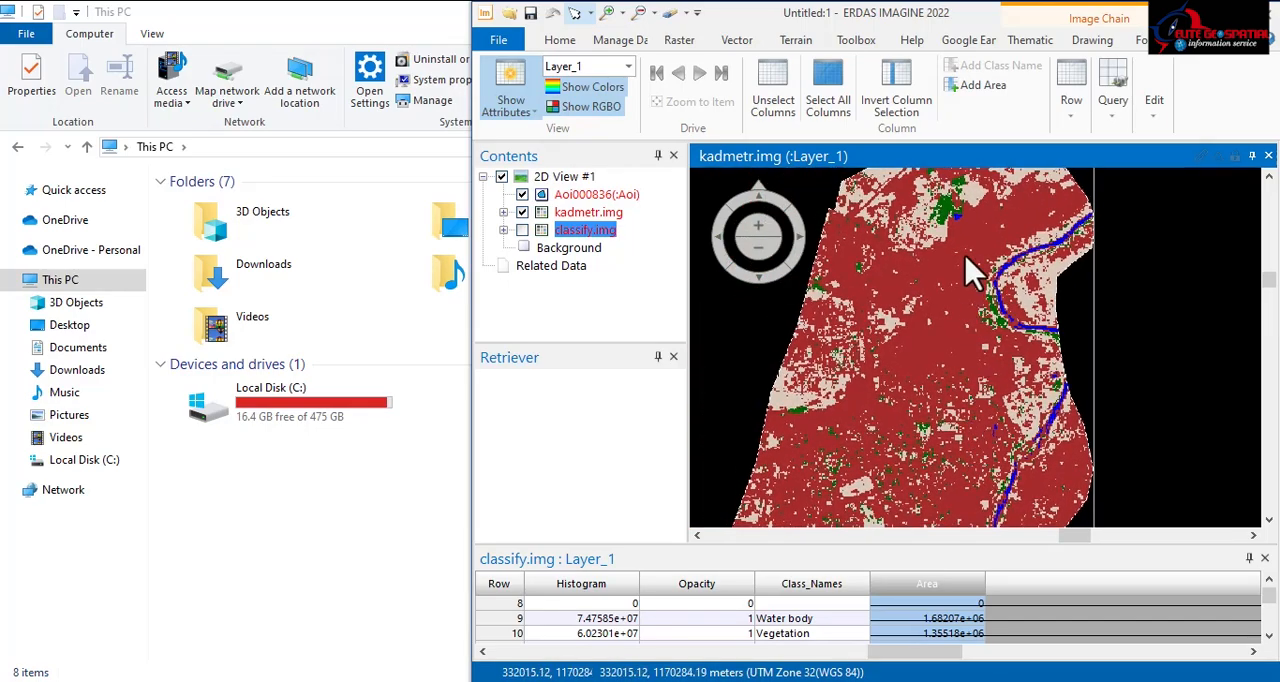
pyautogui.scroll(-5, 965, 272)
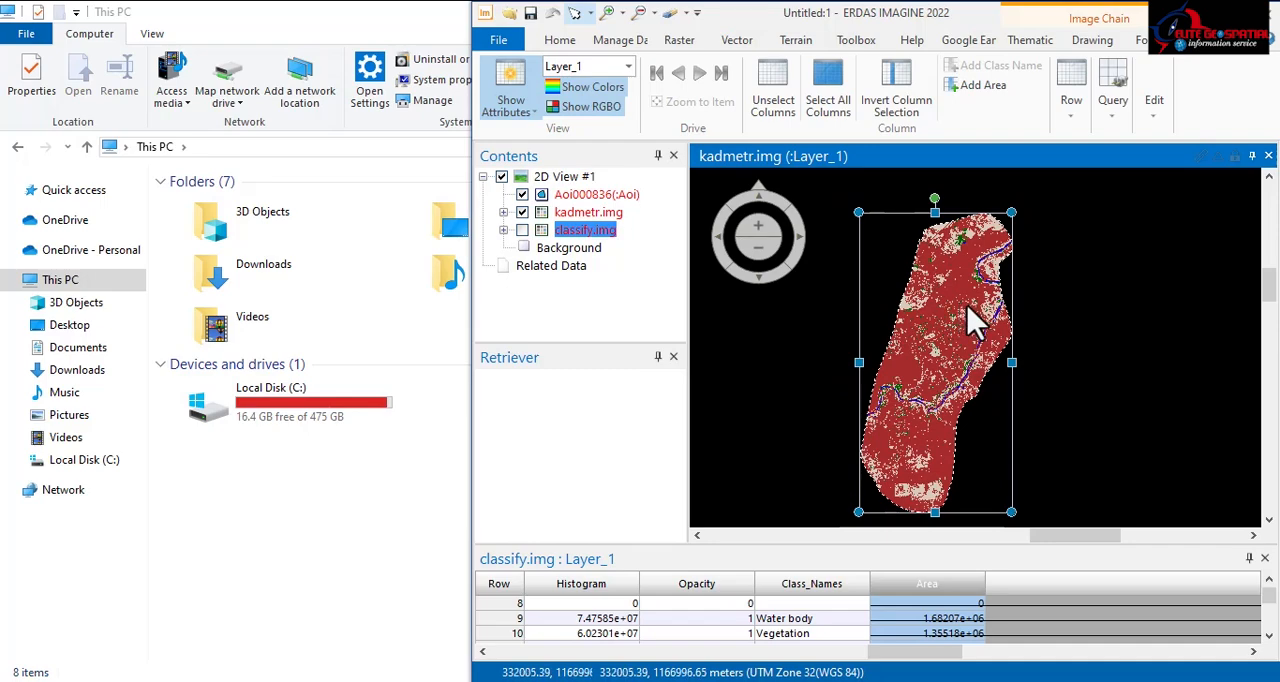
pyautogui.scroll(-3, 930, 330)
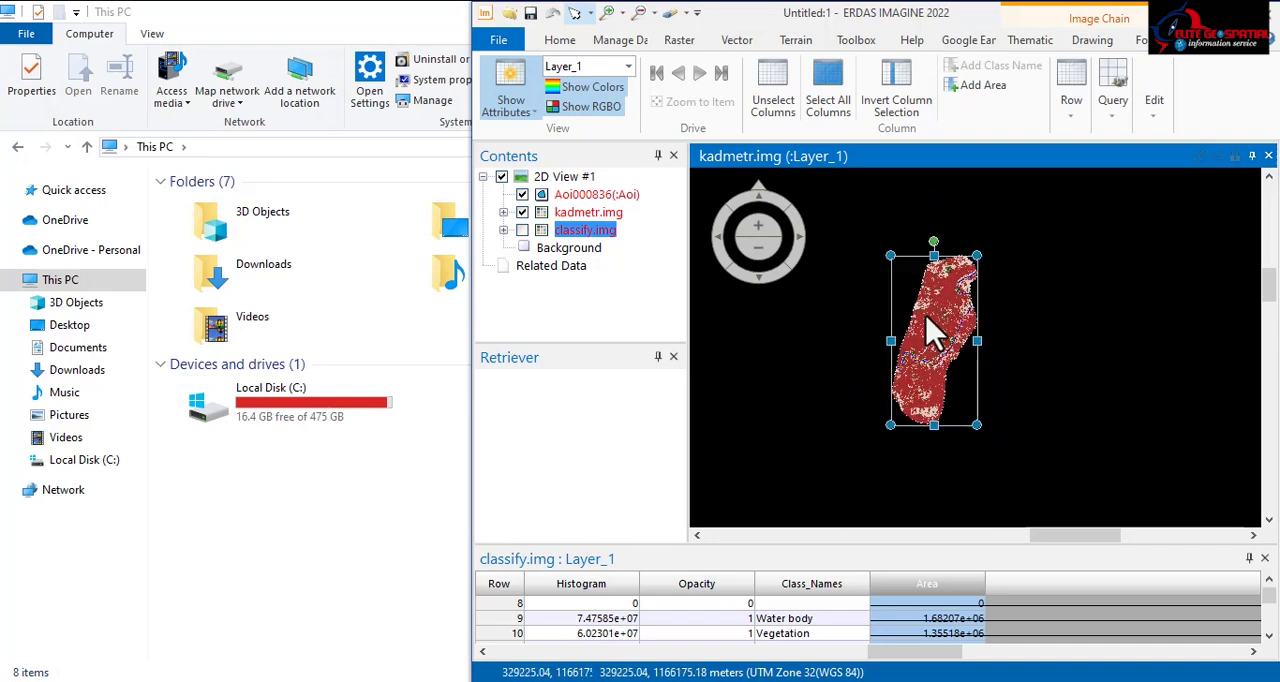
pyautogui.scroll(4, 942, 318)
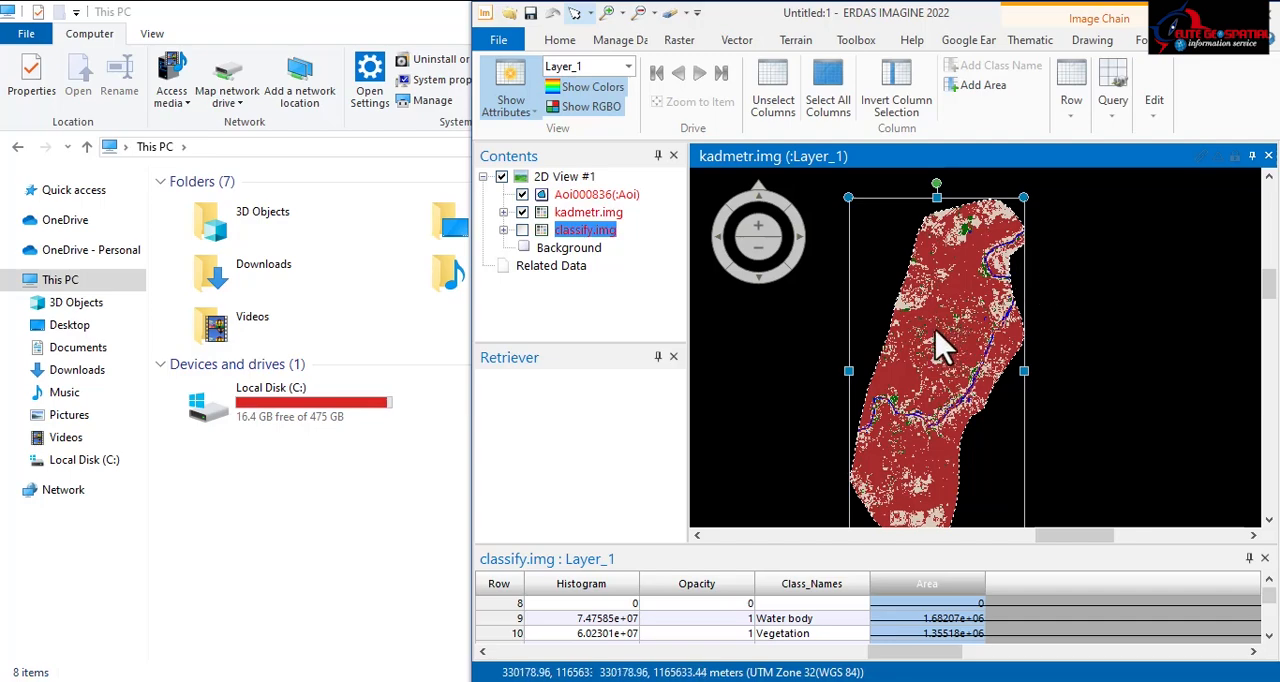
pyautogui.scroll(-1, 885, 350)
pyautogui.scroll(-1, 885, 350)
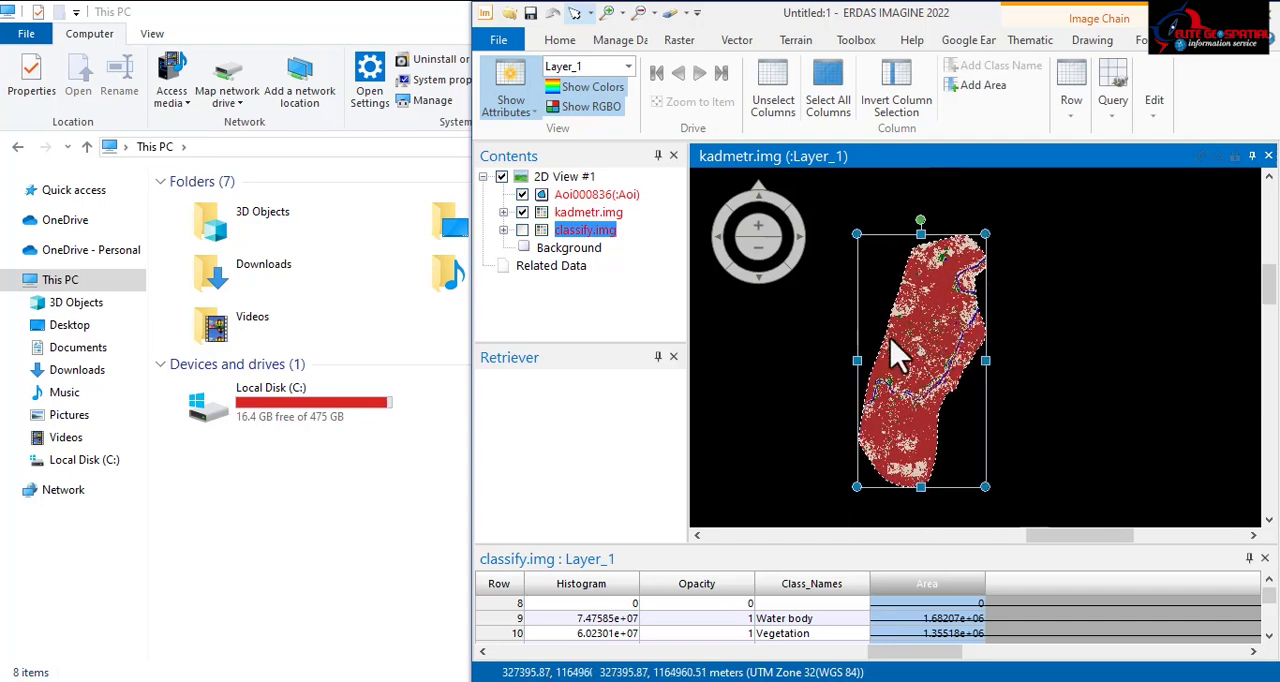
pyautogui.scroll(-3, 912, 350)
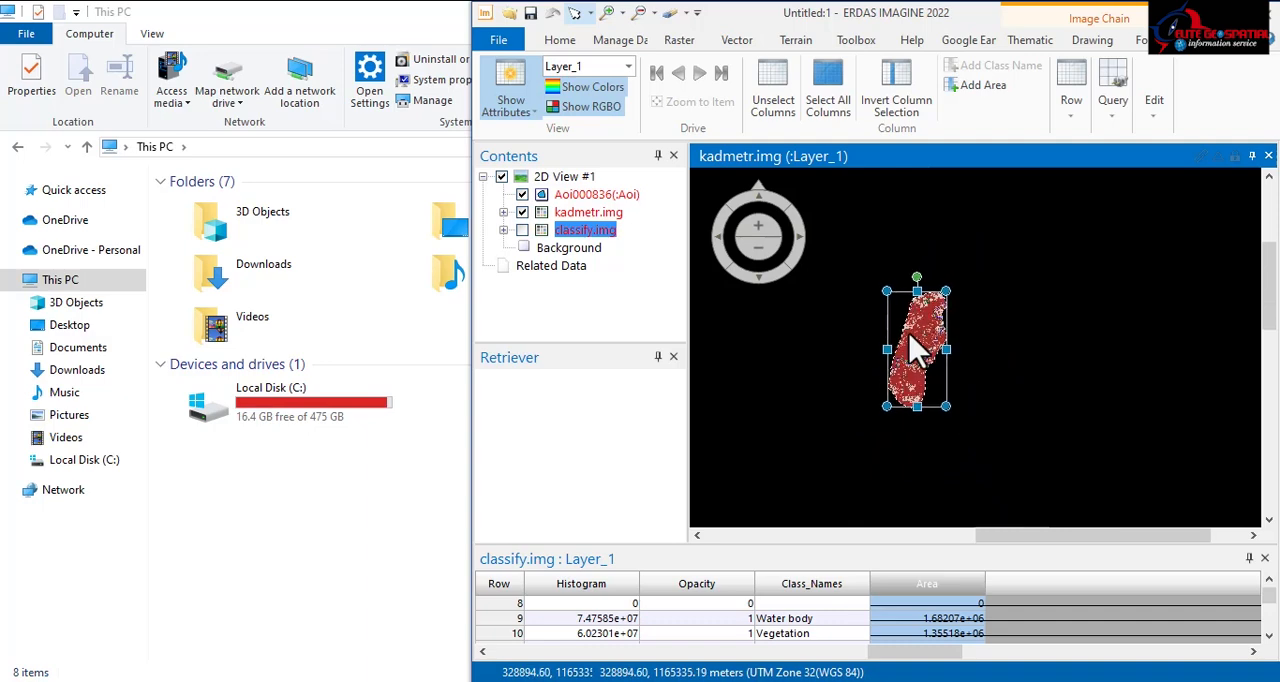
pyautogui.scroll(4, 915, 350)
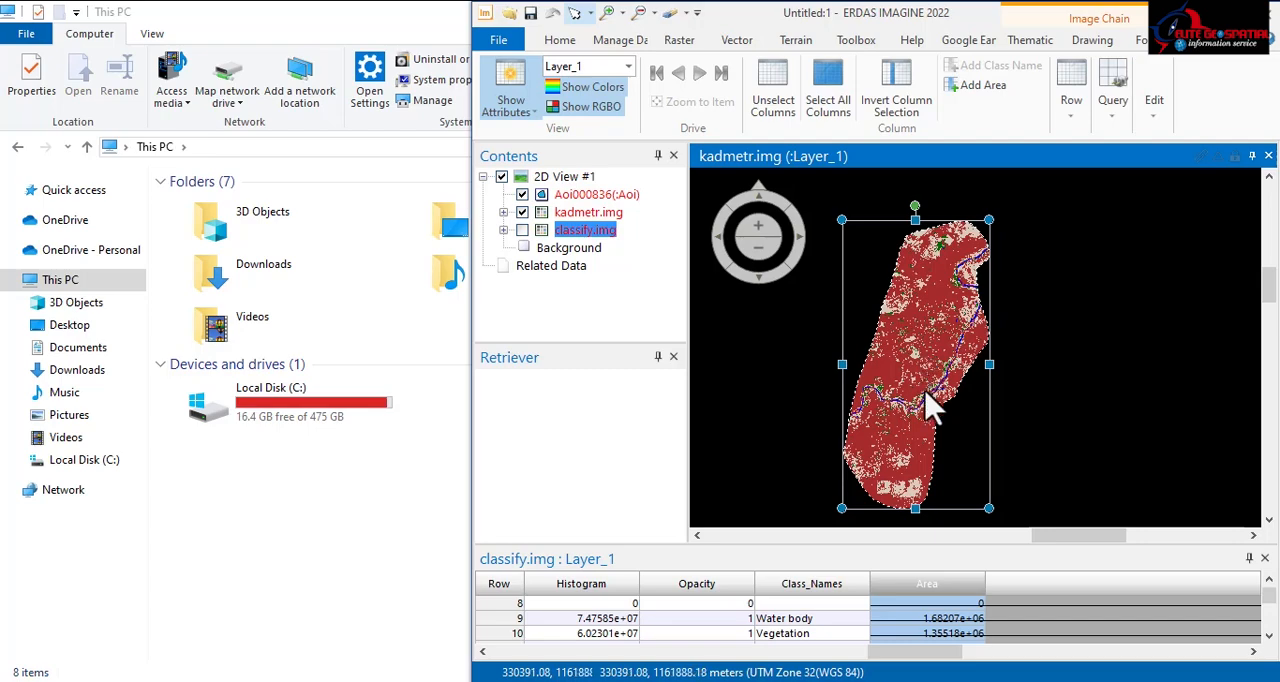
pyautogui.click(935, 681)
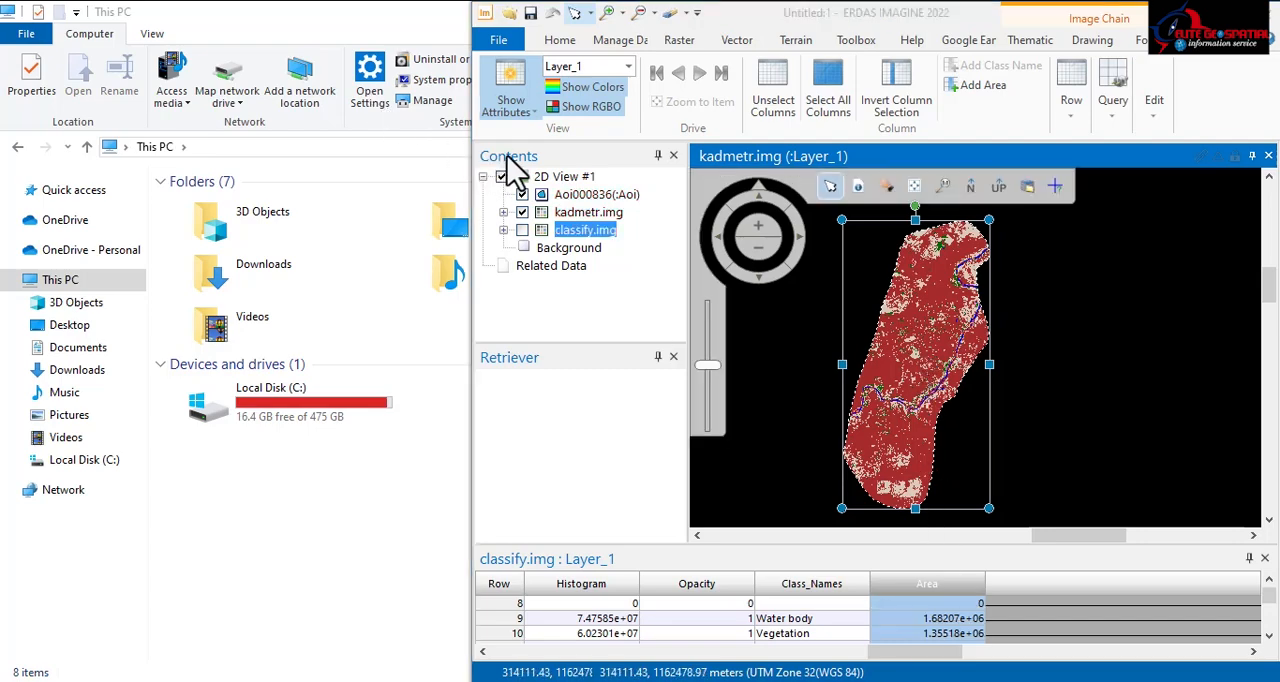